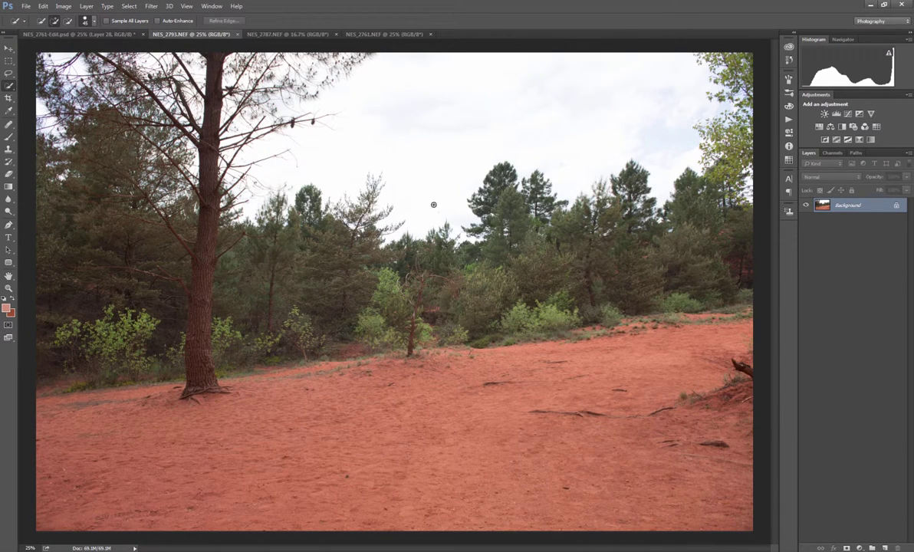
# Look through the source photos NES_2787.NEF, NES_2761.NEF and NES_2793.NEF
pyautogui.click(299, 34)
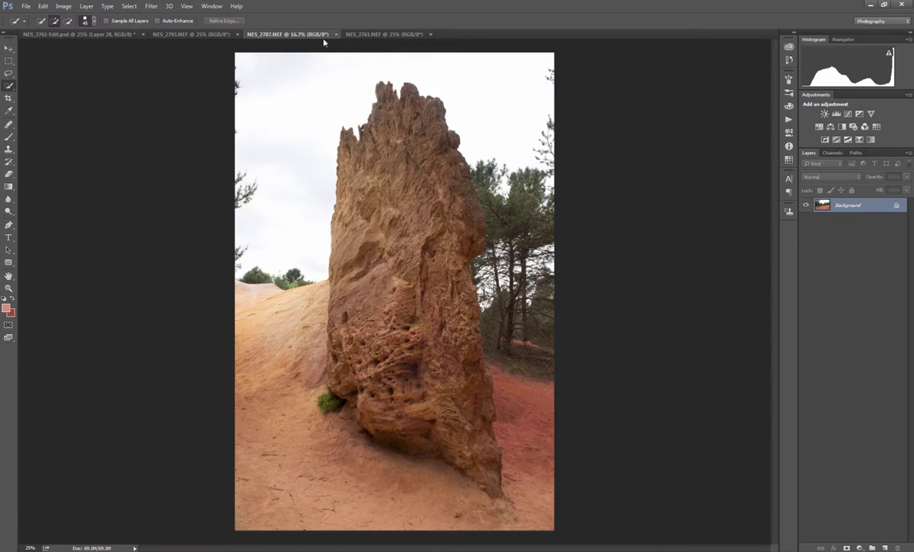
pyautogui.click(379, 36)
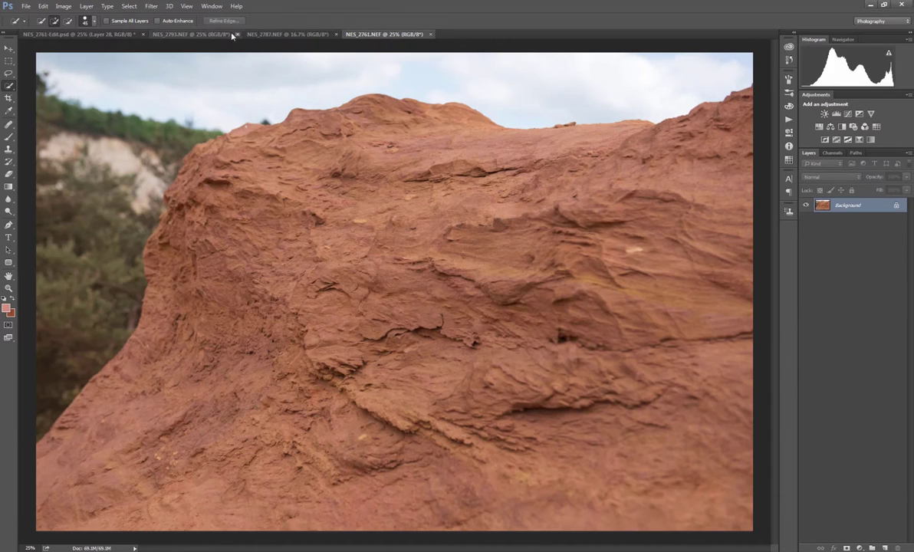
pyautogui.click(217, 35)
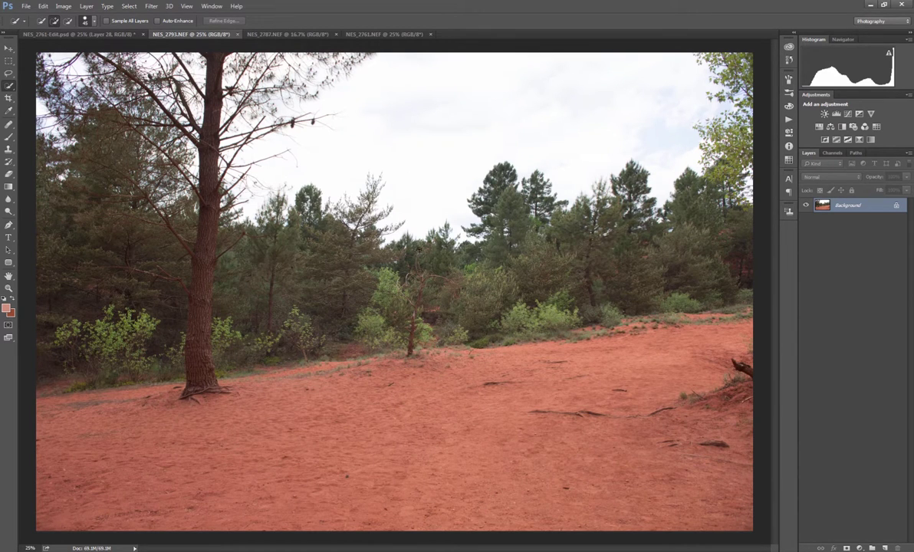
# In NES_2787.NEF, select the tall rock with the Quick Selection tool and hide its surroundings with a layer mask
pyautogui.click(305, 36)
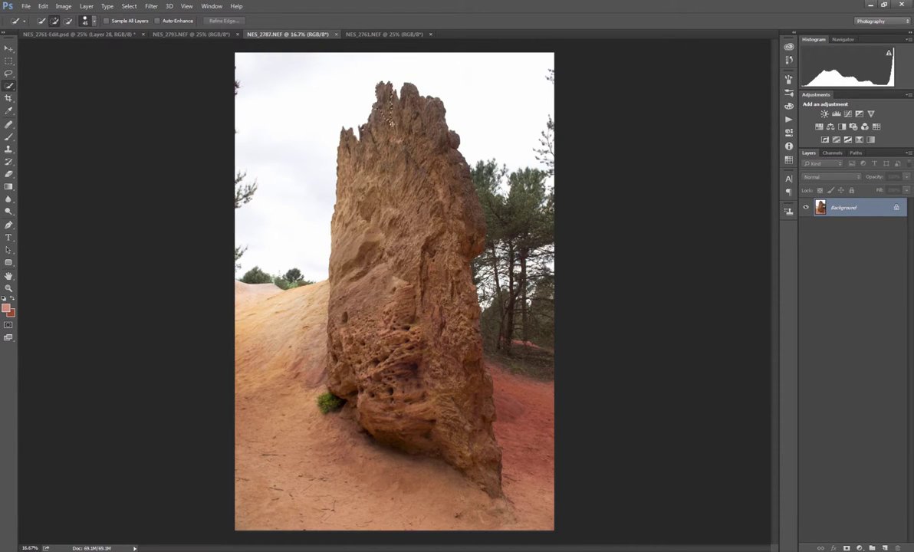
pyautogui.moveTo(389, 121)
pyautogui.mouseDown()
pyautogui.moveTo(360, 126)
pyautogui.moveTo(400, 128)
pyautogui.moveTo(445, 162)
pyautogui.moveTo(473, 230)
pyautogui.moveTo(463, 284)
pyautogui.moveTo(492, 468)
pyautogui.moveTo(420, 426)
pyautogui.moveTo(422, 377)
pyautogui.moveTo(380, 391)
pyautogui.moveTo(361, 387)
pyautogui.moveTo(316, 333)
pyautogui.moveTo(340, 293)
pyautogui.moveTo(368, 184)
pyautogui.mouseUp()
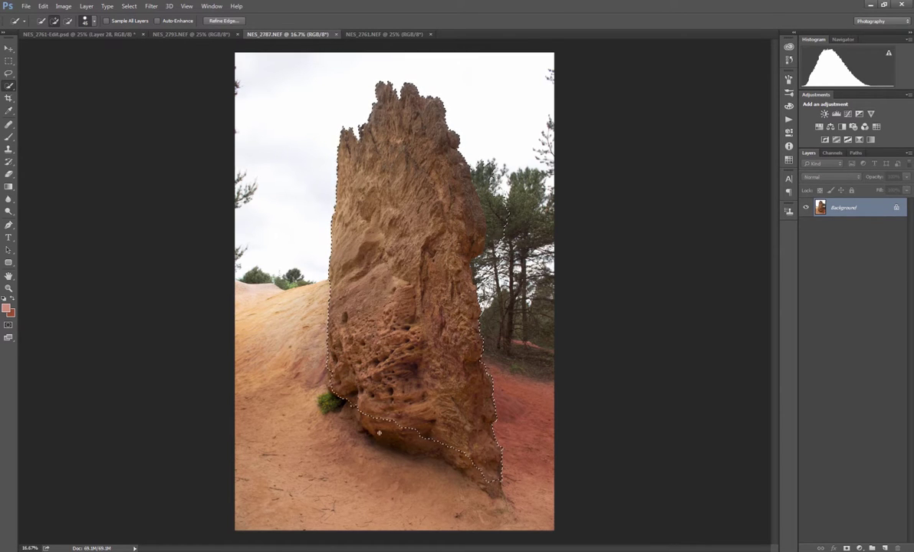
pyautogui.moveTo(390, 432)
pyautogui.mouseDown()
pyautogui.moveTo(429, 446)
pyautogui.moveTo(490, 437)
pyautogui.mouseUp()
pyautogui.press('alt')
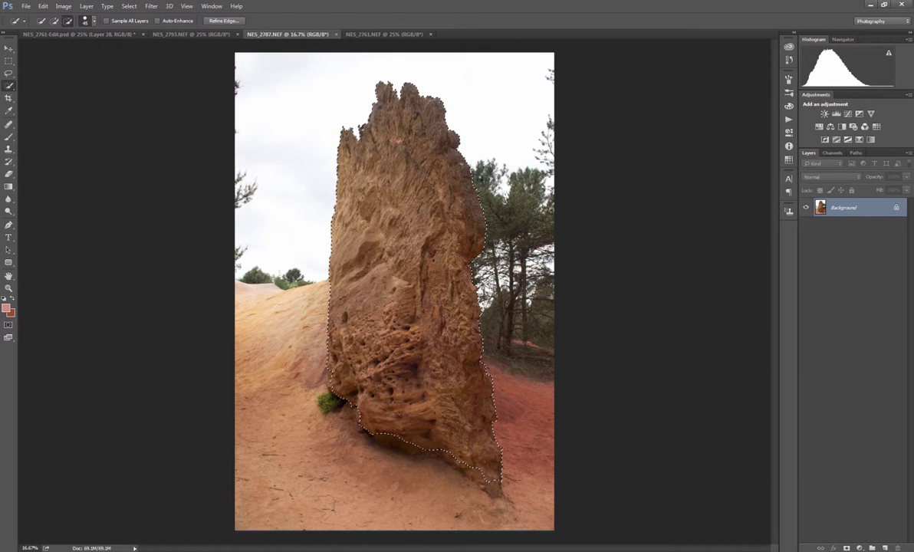
pyautogui.press('alt')
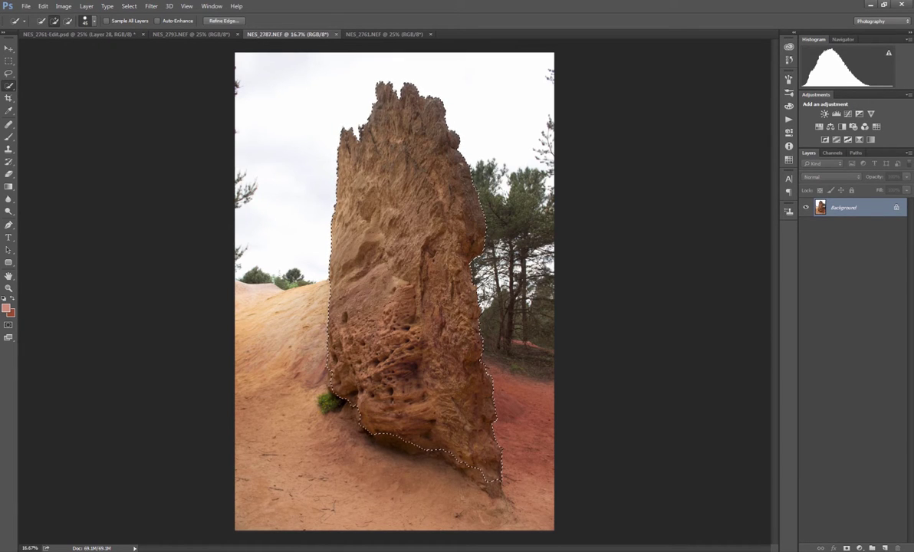
pyautogui.click(847, 548)
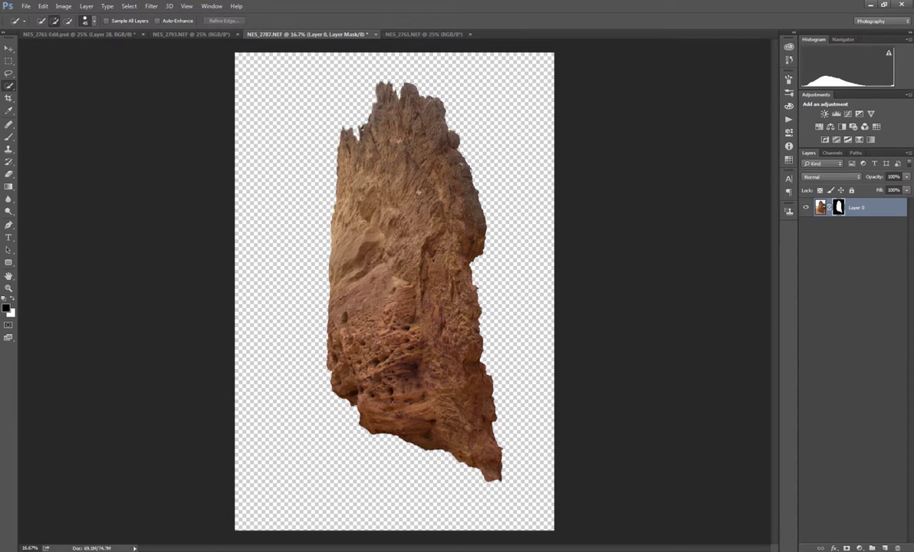
# Copy the masked tall rock into the forest photo NES_2793.NEF with the Move tool
pyautogui.press('v')
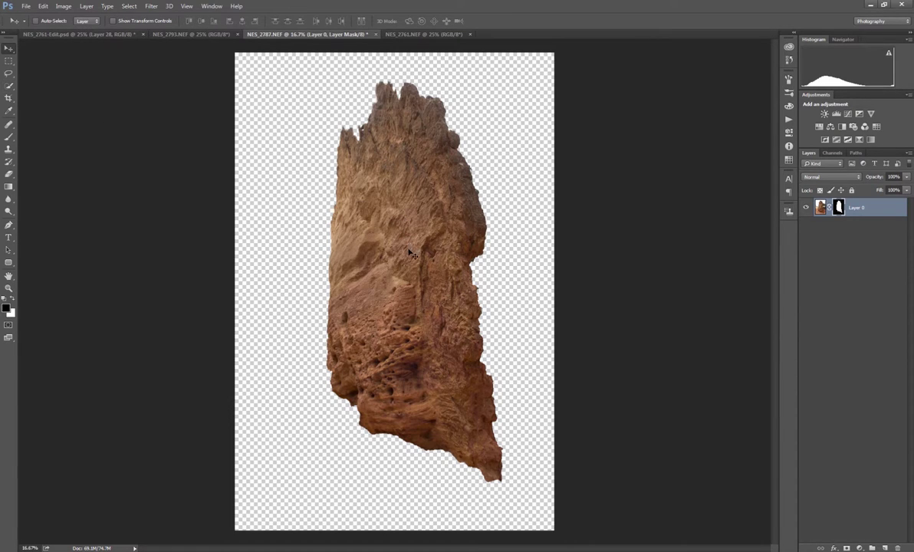
pyautogui.moveTo(412, 261); pyautogui.dragTo(394, 243)
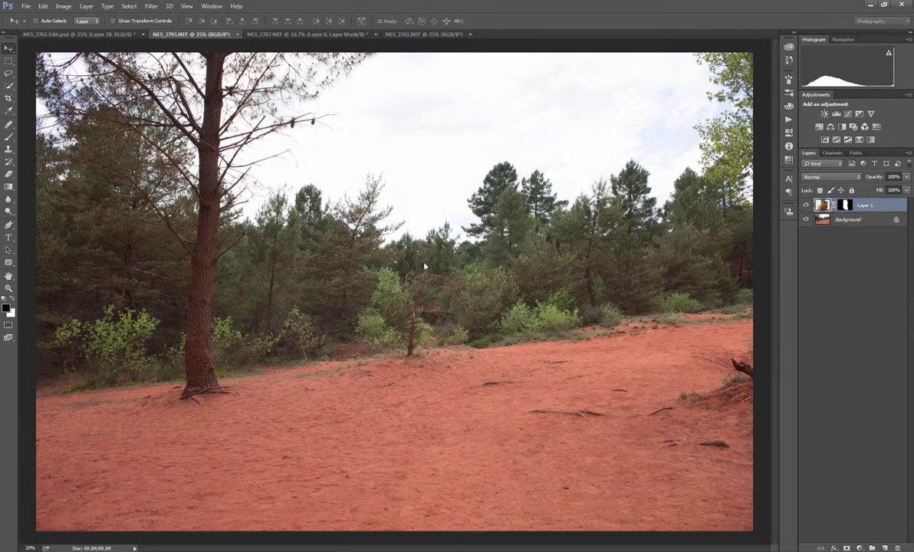
pyautogui.press('ctrl')
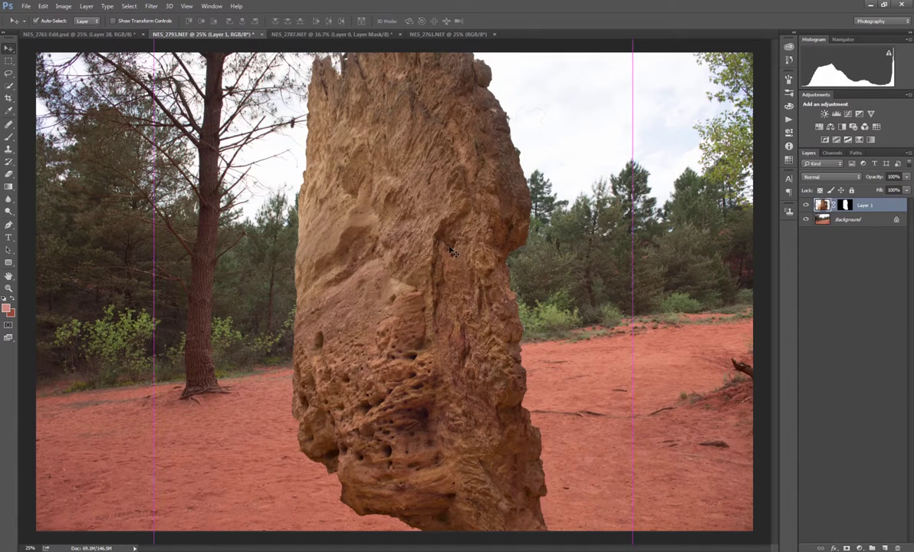
pyautogui.moveTo(481, 215); pyautogui.dragTo(465, 222)
# Scale the tall rock to about 67% and place it on the red ground against the photo's right edge
pyautogui.hotkey('ctrl', 't')
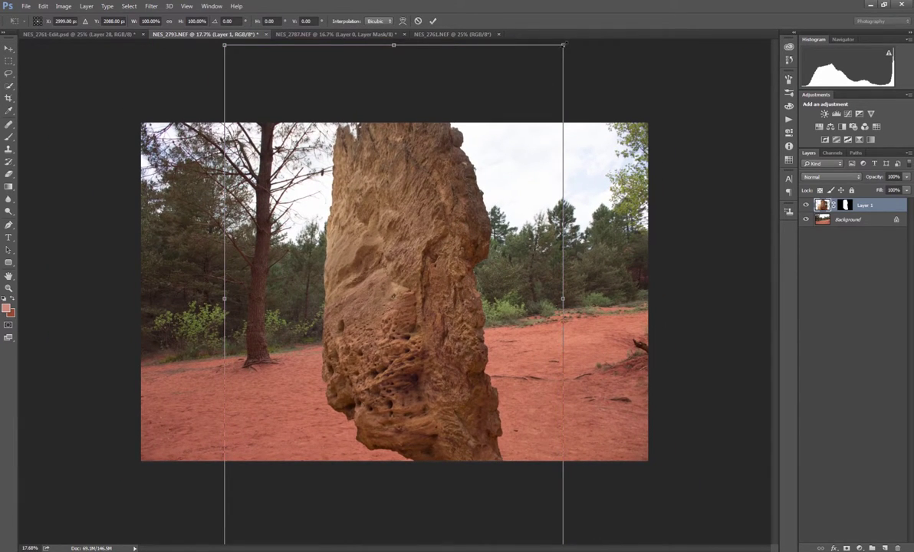
pyautogui.moveTo(564, 44); pyautogui.dragTo(456, 206)
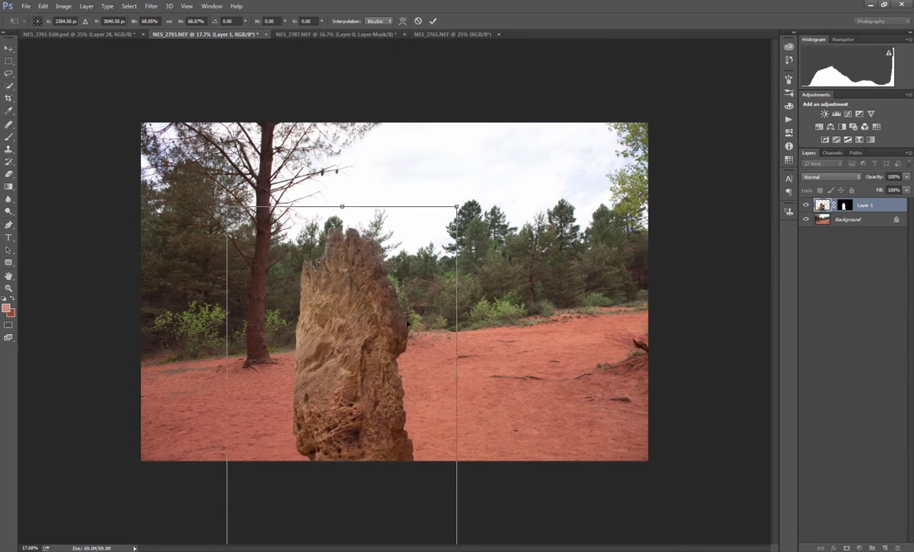
pyautogui.moveTo(407, 322); pyautogui.dragTo(609, 226)
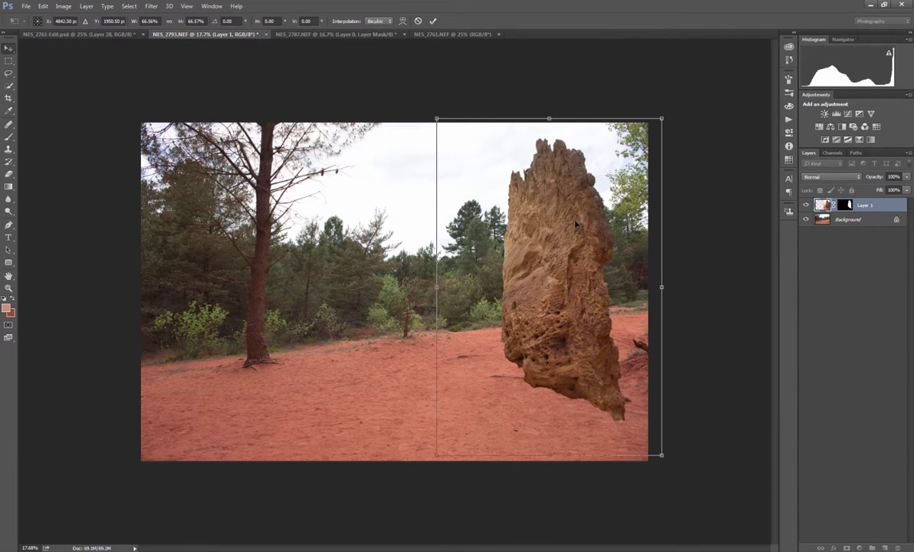
pyautogui.press('Return')
pyautogui.moveTo(564, 224)
pyautogui.mouseDown()
pyautogui.moveTo(611, 218)
pyautogui.moveTo(610, 248)
pyautogui.mouseUp()
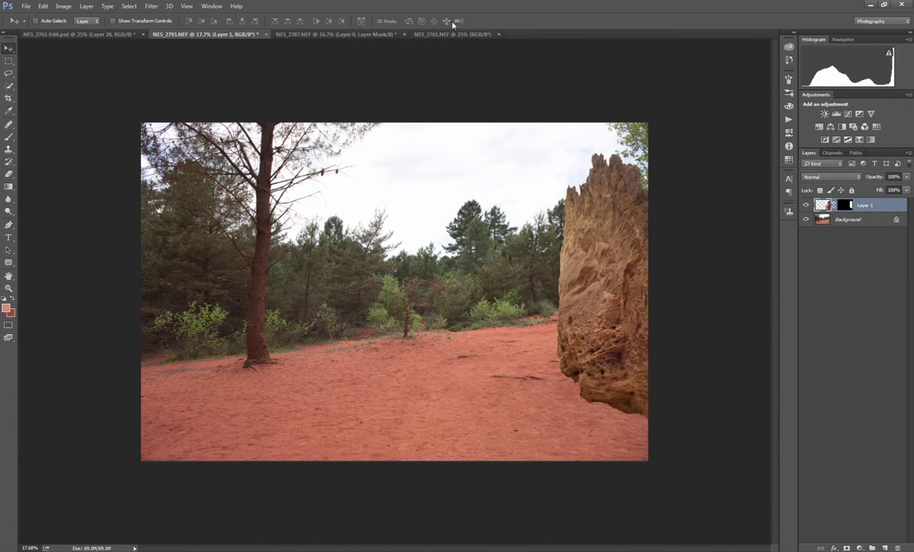
# In NES_2761.NEF, select the whole red cliff with the Quick Selection tool and mask out the sky and trees
pyautogui.press('w')
pyautogui.click(452, 34)
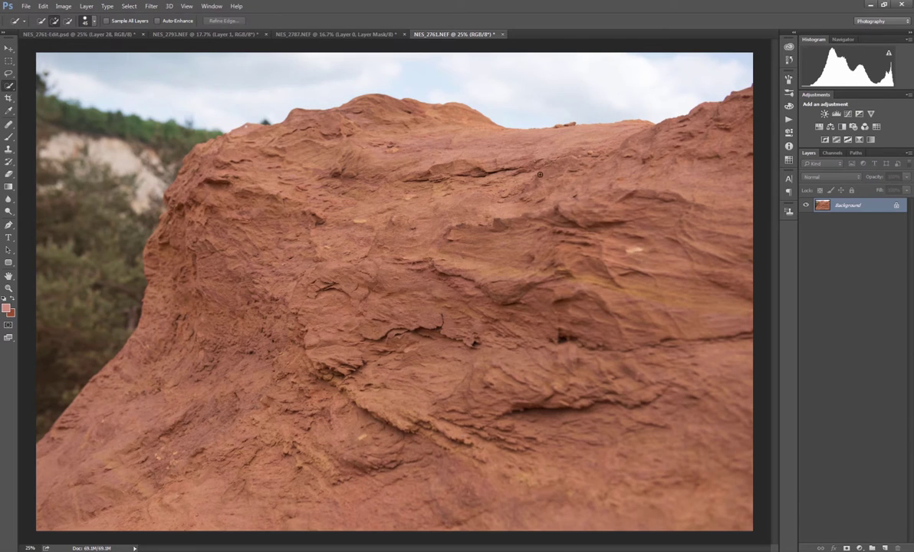
pyautogui.moveTo(383, 105)
pyautogui.mouseDown()
pyautogui.moveTo(348, 113)
pyautogui.moveTo(430, 164)
pyautogui.moveTo(686, 139)
pyautogui.moveTo(686, 123)
pyautogui.moveTo(682, 146)
pyautogui.moveTo(716, 230)
pyautogui.moveTo(730, 380)
pyautogui.moveTo(651, 471)
pyautogui.moveTo(583, 490)
pyautogui.moveTo(461, 480)
pyautogui.moveTo(437, 487)
pyautogui.moveTo(399, 475)
pyautogui.moveTo(345, 490)
pyautogui.mouseUp()
pyautogui.moveTo(102, 484)
pyautogui.mouseDown()
pyautogui.moveTo(230, 433)
pyautogui.moveTo(73, 447)
pyautogui.moveTo(141, 367)
pyautogui.moveTo(161, 262)
pyautogui.moveTo(181, 240)
pyautogui.moveTo(169, 221)
pyautogui.mouseUp()
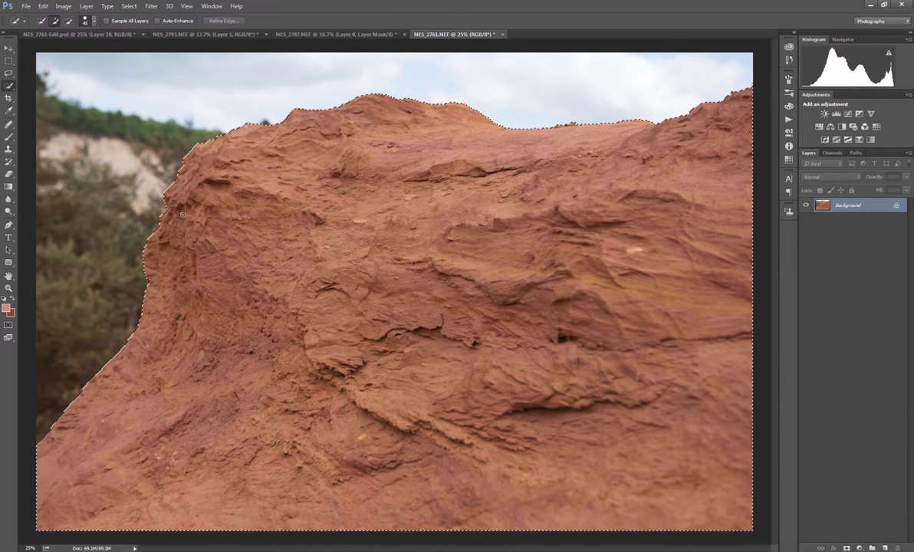
pyautogui.click(846, 548)
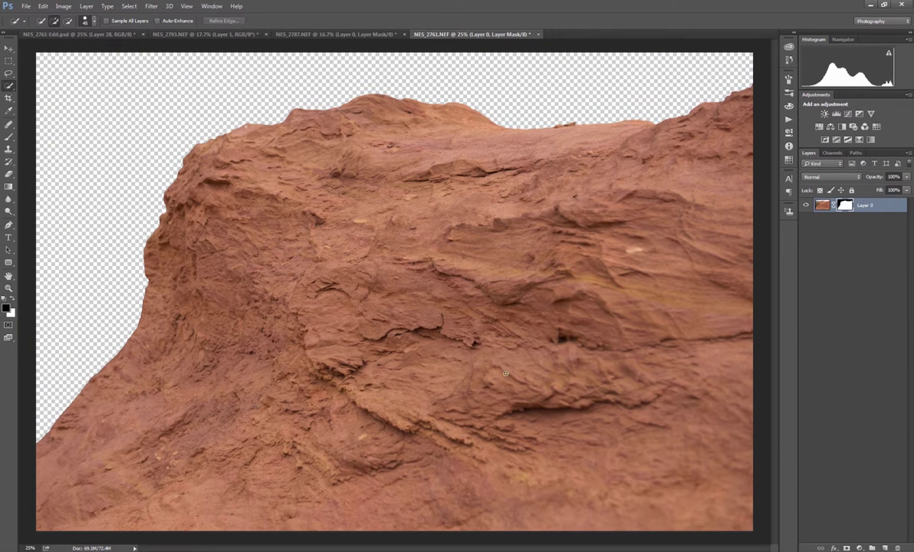
# Copy the masked red cliff into NES_2793.NEF and flip it horizontally
pyautogui.press('v')
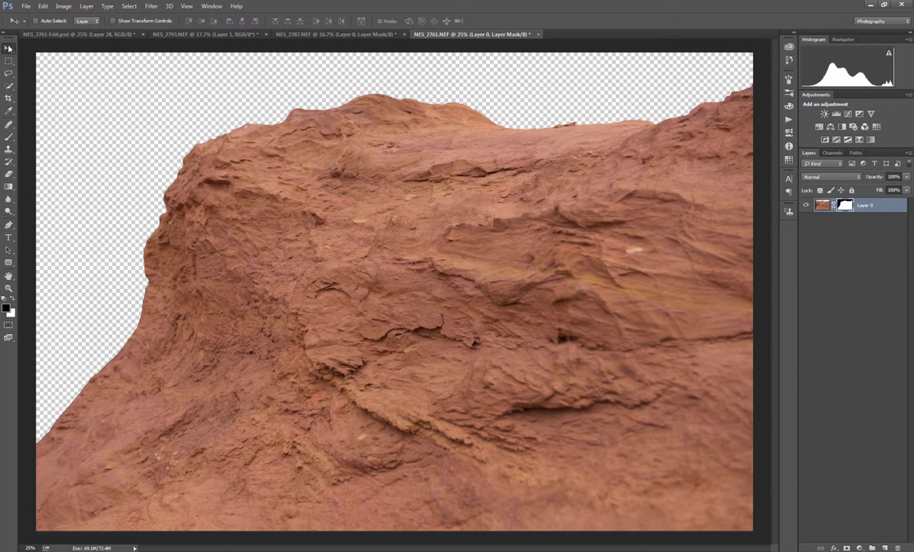
pyautogui.moveTo(387, 290); pyautogui.dragTo(426, 351)
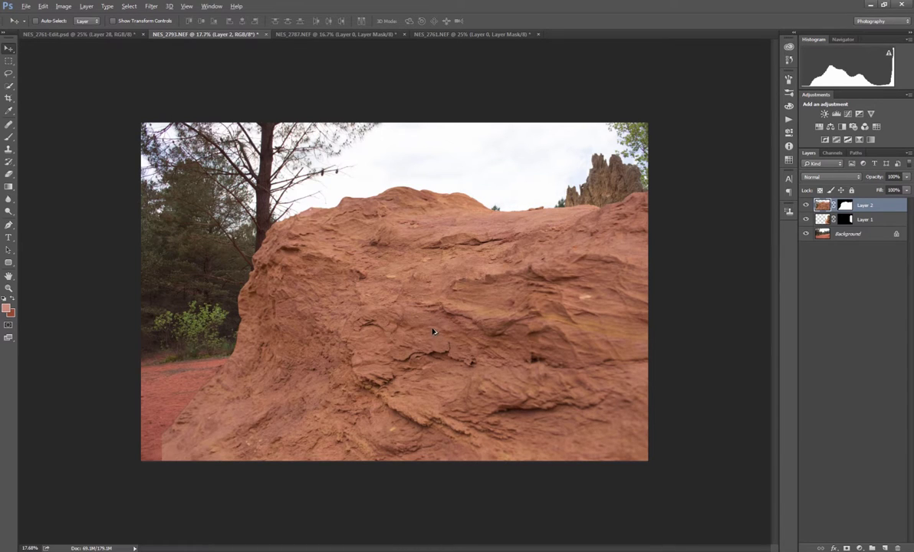
pyautogui.hotkey('ctrl', 't')
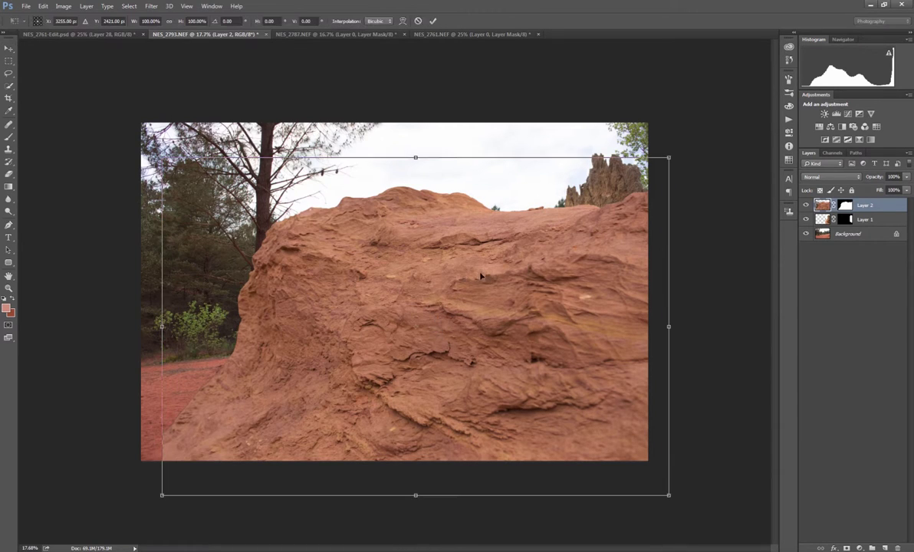
pyautogui.rightClick(480, 276)
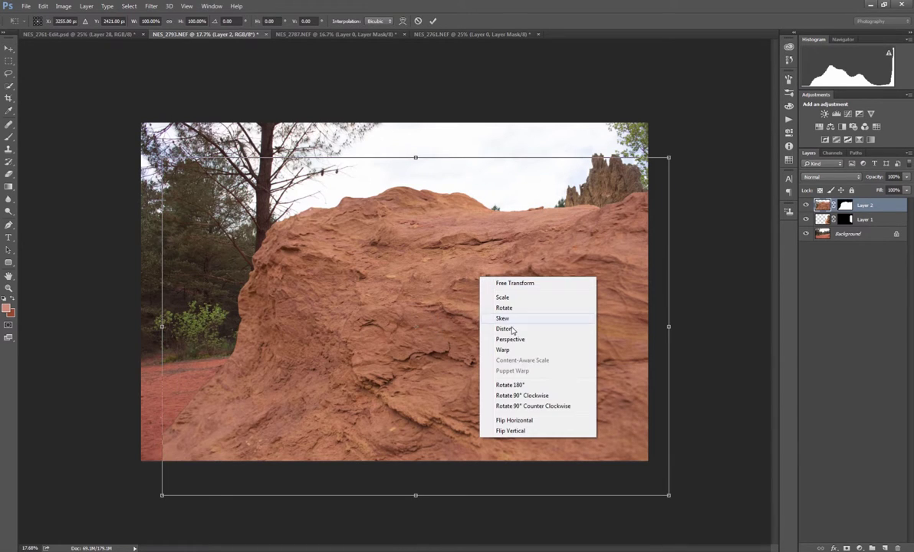
pyautogui.click(532, 425)
# Scale the flipped cliff to about 88.5% and position it over the left side of the forest photo
pyautogui.moveTo(573, 362); pyautogui.dragTo(407, 297)
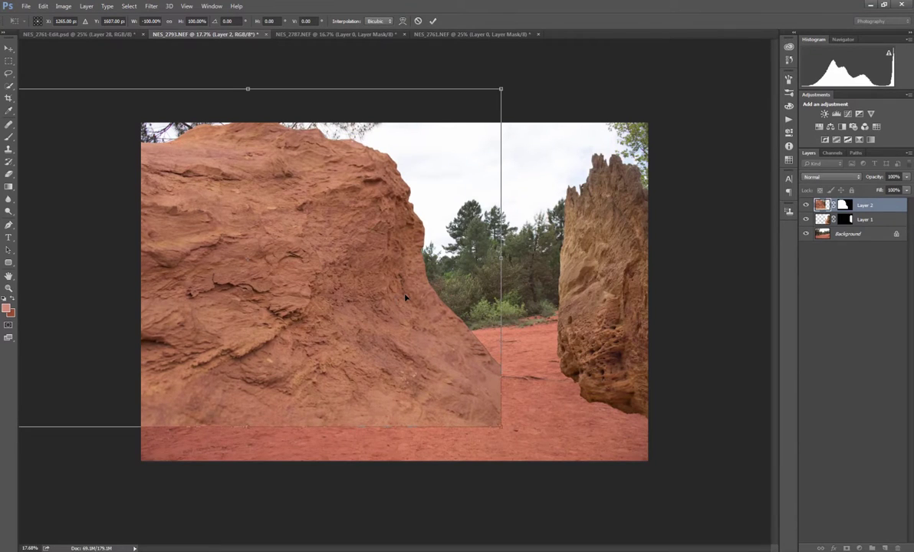
pyautogui.moveTo(500, 89); pyautogui.dragTo(461, 119)
pyautogui.moveTo(305, 298); pyautogui.dragTo(372, 270)
pyautogui.moveTo(525, 90); pyautogui.dragTo(510, 100)
pyautogui.moveTo(372, 238)
pyautogui.mouseDown()
pyautogui.moveTo(433, 227)
pyautogui.moveTo(353, 225)
pyautogui.moveTo(365, 223)
pyautogui.mouseUp()
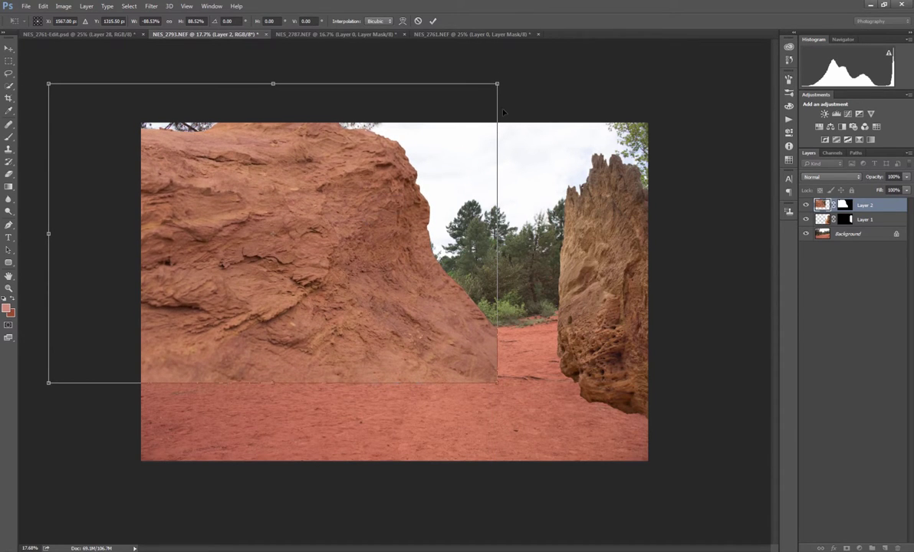
pyautogui.press('Return')
pyautogui.press('Return')
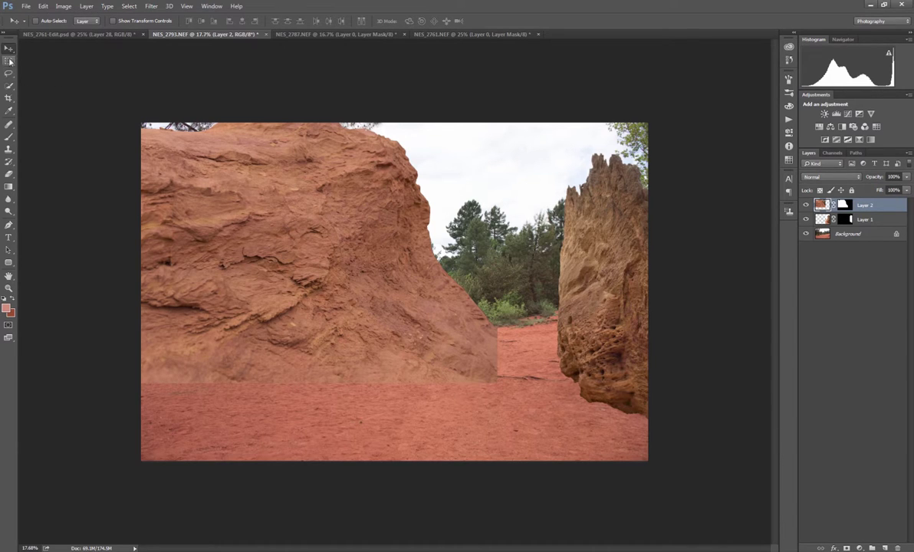
# Crop the composite to a 16 : 9 ratio, trimming the upper part and keeping the full red foreground
pyautogui.click(9, 98)
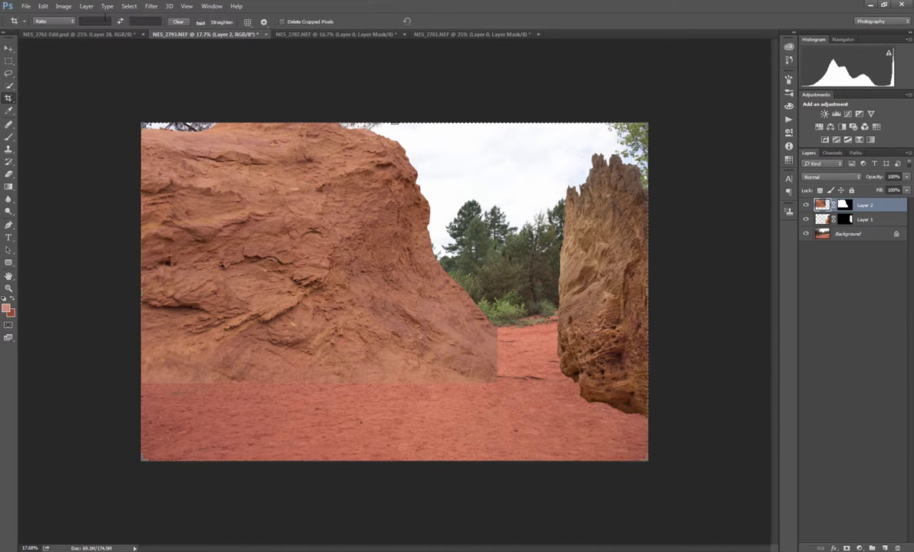
pyautogui.click(68, 21)
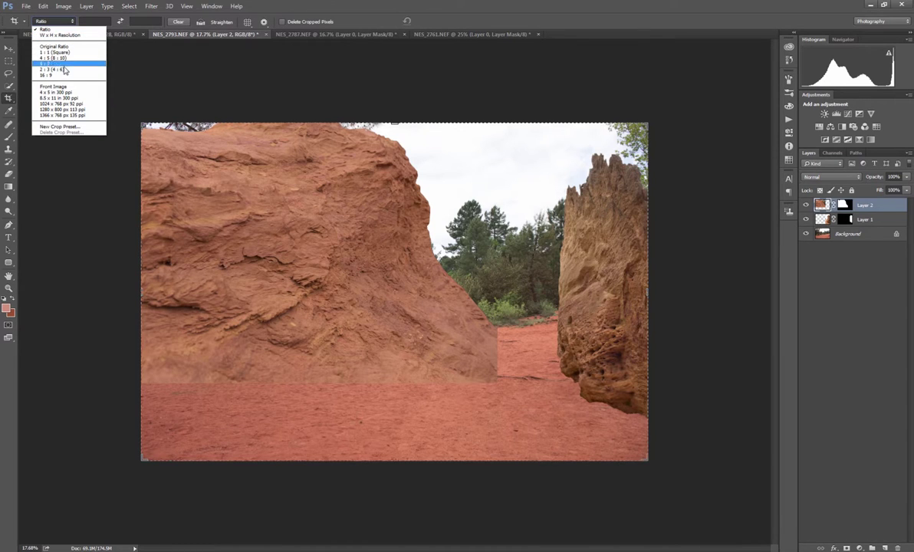
pyautogui.click(53, 74)
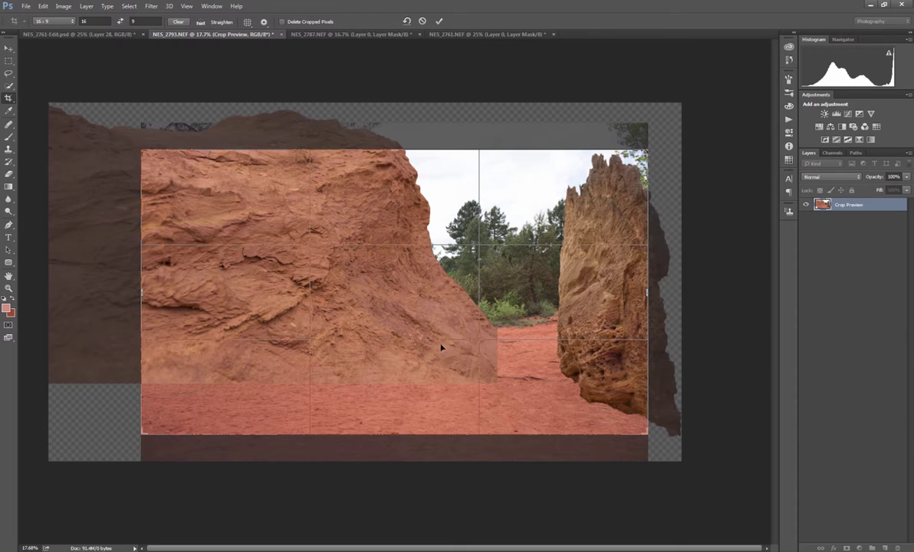
pyautogui.moveTo(440, 348); pyautogui.dragTo(442, 313)
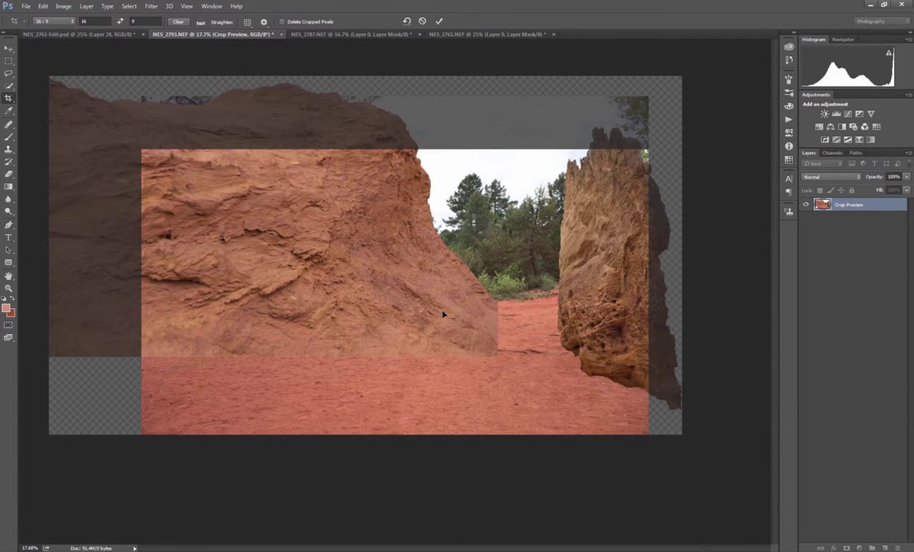
pyautogui.press('Return')
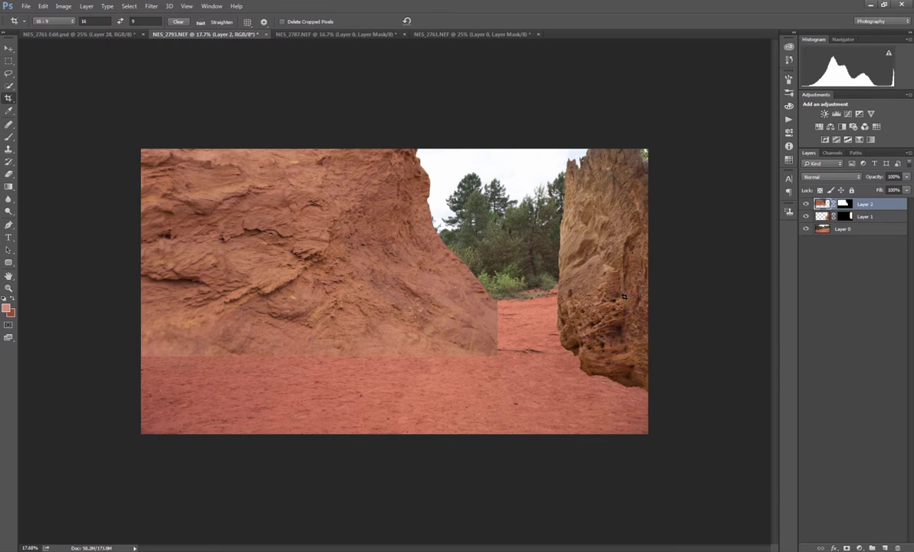
# Scale the left cliff down to about 85.5% and shift it so its slope still meets the trees
pyautogui.press('b')
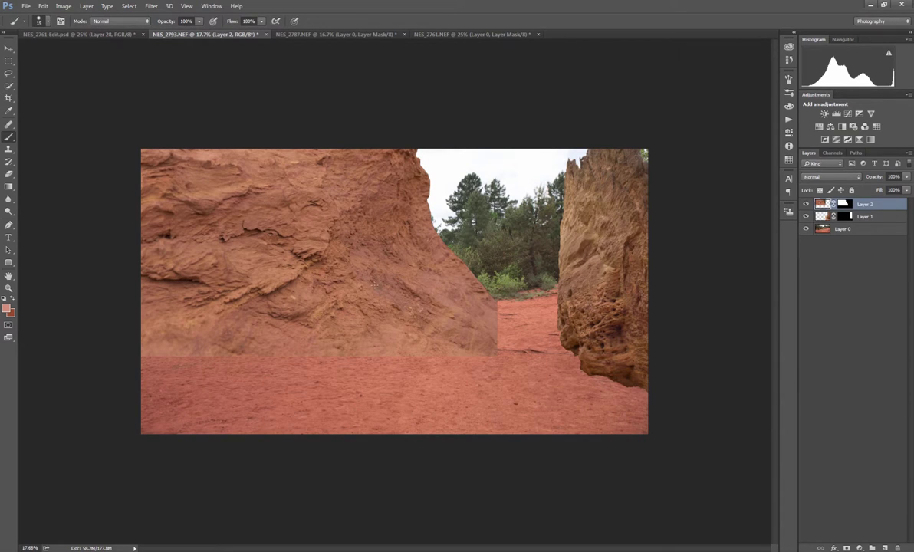
pyautogui.press('v')
pyautogui.moveTo(365, 281); pyautogui.dragTo(366, 297)
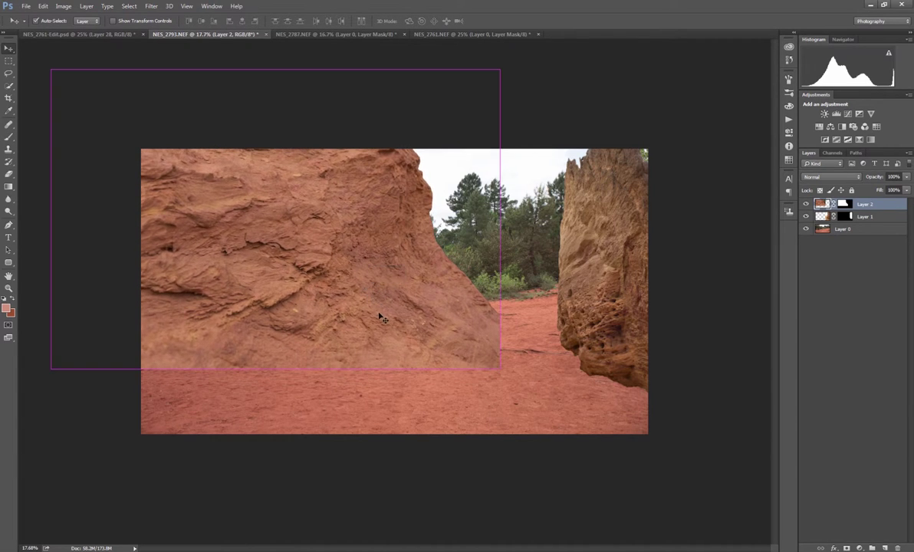
pyautogui.hotkey('ctrl', 't')
pyautogui.moveTo(498, 71); pyautogui.dragTo(444, 106)
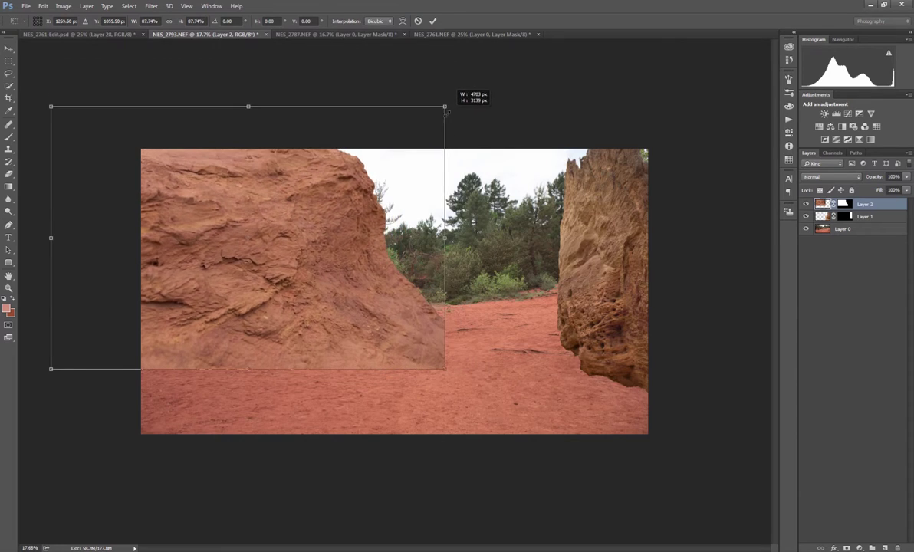
pyautogui.moveTo(376, 256); pyautogui.dragTo(443, 257)
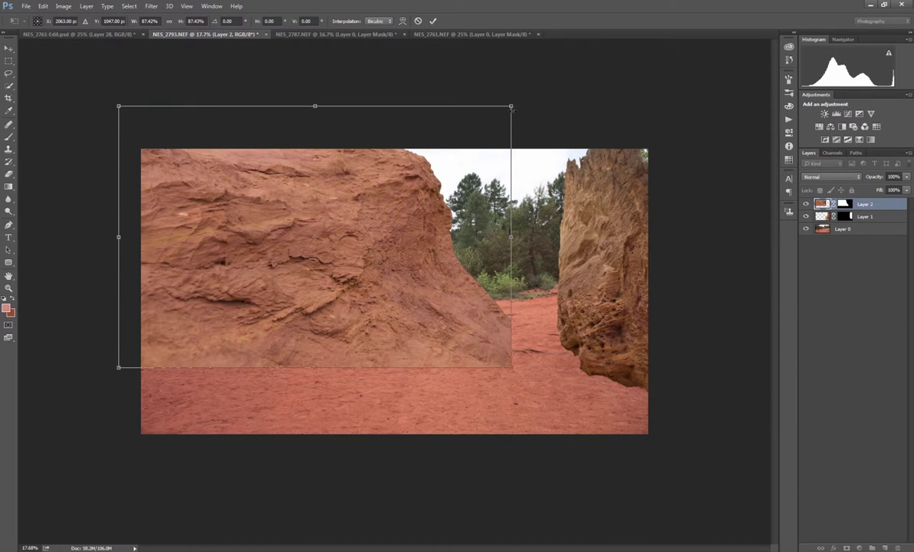
pyautogui.moveTo(512, 109); pyautogui.dragTo(497, 114)
pyautogui.moveTo(419, 236); pyautogui.dragTo(419, 222)
pyautogui.moveTo(496, 353); pyautogui.dragTo(500, 356)
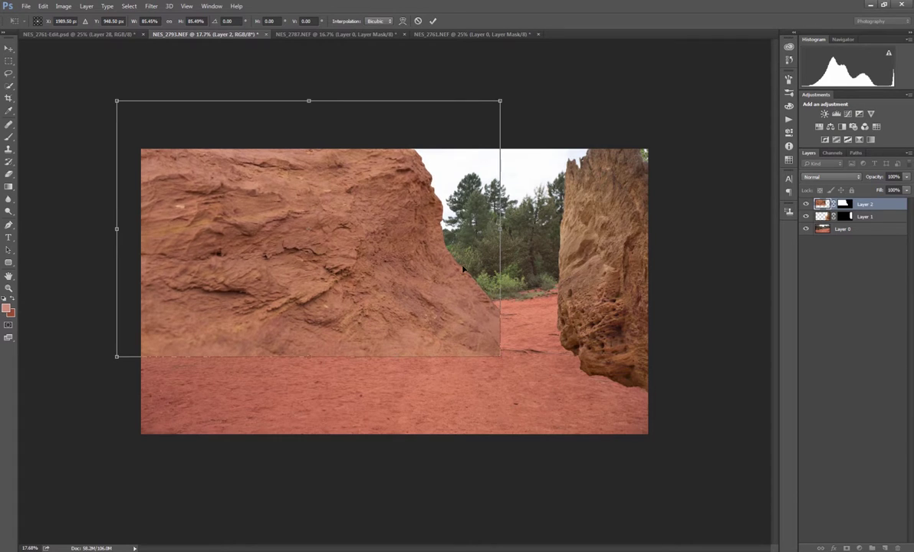
# Nudge the scaled left cliff slightly higher so its base sits farther back on the red ground, and apply the transform
pyautogui.moveTo(468, 266); pyautogui.dragTo(469, 262)
pyautogui.moveTo(464, 260); pyautogui.dragTo(450, 265)
pyautogui.moveTo(485, 216); pyautogui.dragTo(487, 216)
pyautogui.hotkey('ctrl', 'z')
pyautogui.moveTo(433, 263); pyautogui.dragTo(443, 255)
pyautogui.press('Return')
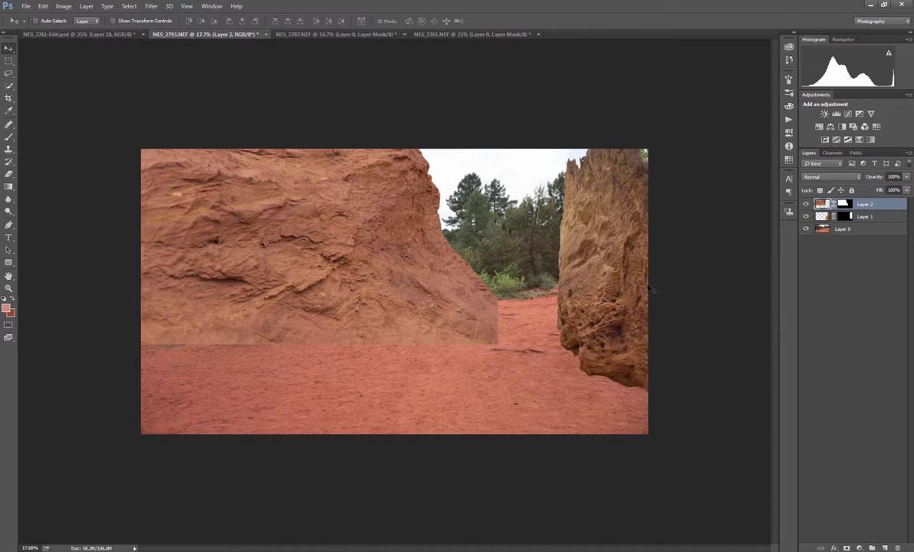
# Alternate the active layer between the left cliff and the right rock by picking each one in the image
pyautogui.keyDown('ctrl'); pyautogui.click(621, 288); pyautogui.keyUp('ctrl')
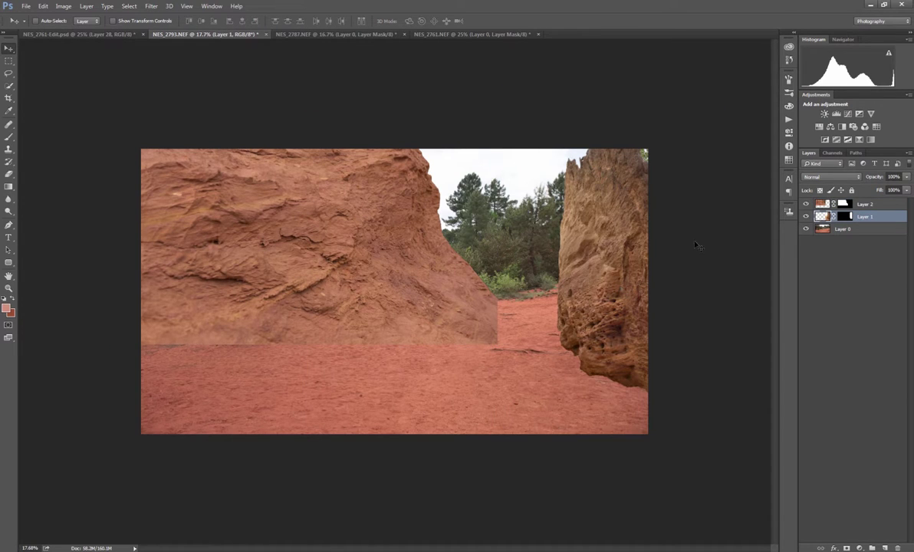
pyautogui.press('ctrl')
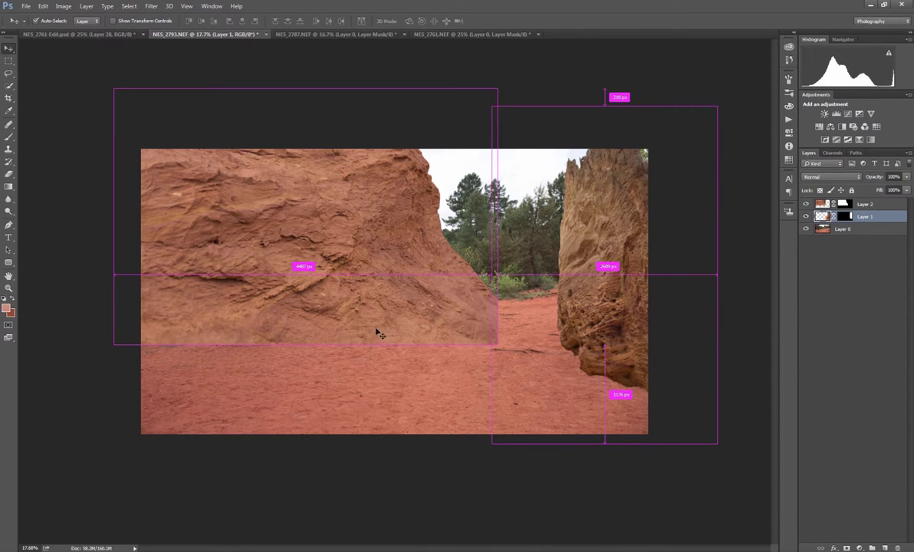
pyautogui.keyDown('ctrl'); pyautogui.click(313, 240); pyautogui.keyUp('ctrl')
pyautogui.keyDown('ctrl'); pyautogui.click(607, 235); pyautogui.keyUp('ctrl')
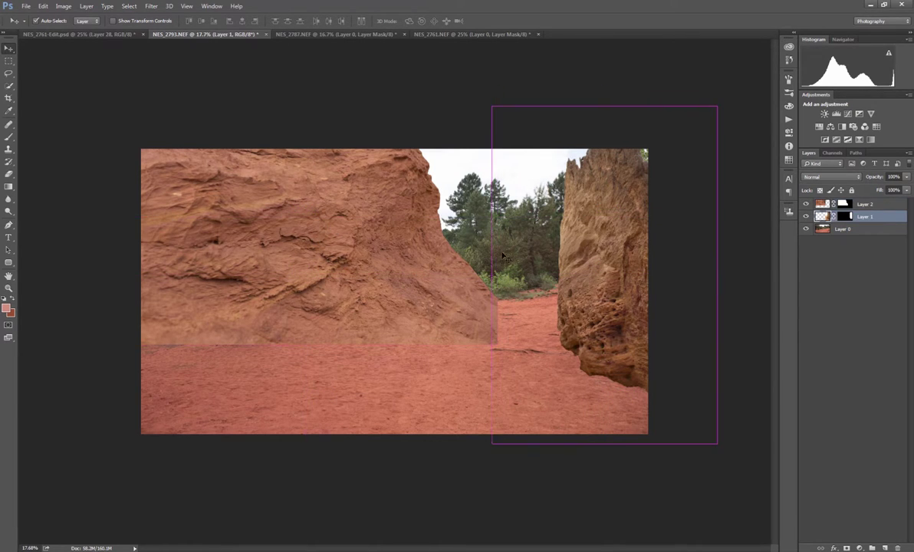
pyautogui.keyDown('ctrl'); pyautogui.click(357, 250); pyautogui.keyUp('ctrl')
pyautogui.keyDown('ctrl'); pyautogui.click(574, 242); pyautogui.keyUp('ctrl')
pyautogui.keyDown('ctrl'); pyautogui.click(403, 231); pyautogui.keyUp('ctrl')
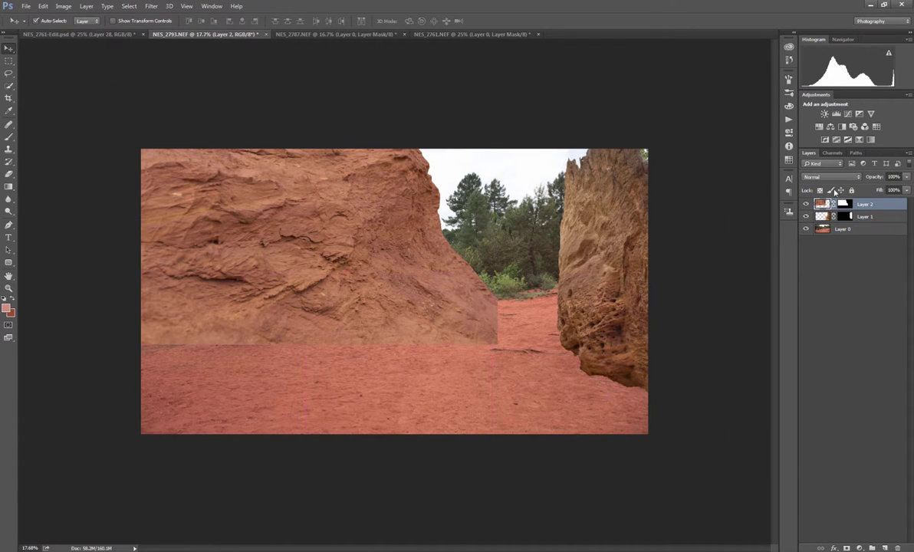
pyautogui.keyDown('ctrl'); pyautogui.click(586, 245); pyautogui.keyUp('ctrl')
pyautogui.keyDown('ctrl'); pyautogui.click(402, 249); pyautogui.keyUp('ctrl')
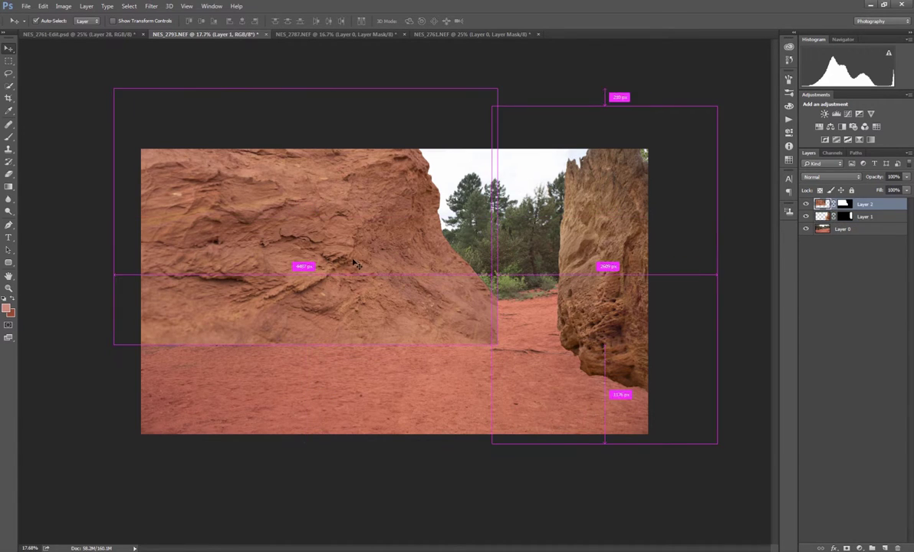
pyautogui.keyDown('ctrl'); pyautogui.click(582, 249); pyautogui.keyUp('ctrl')
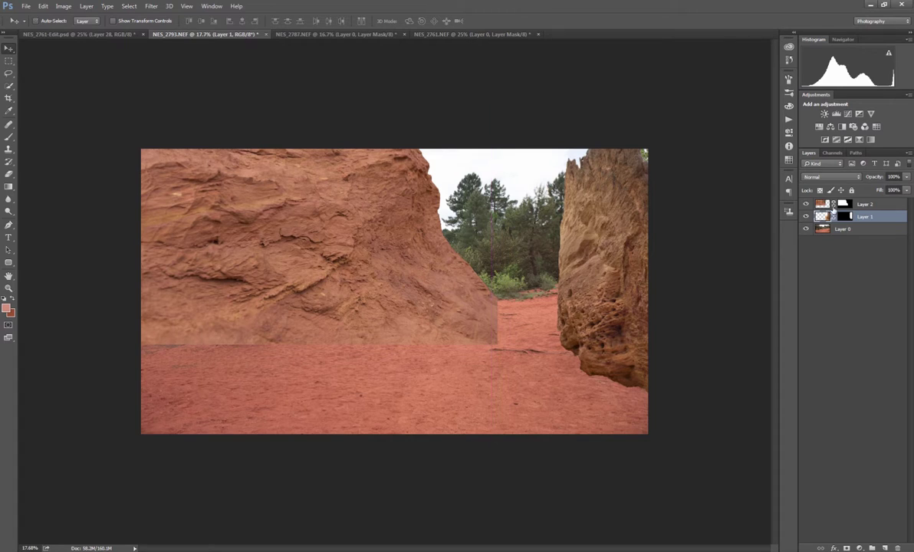
pyautogui.click(822, 206)
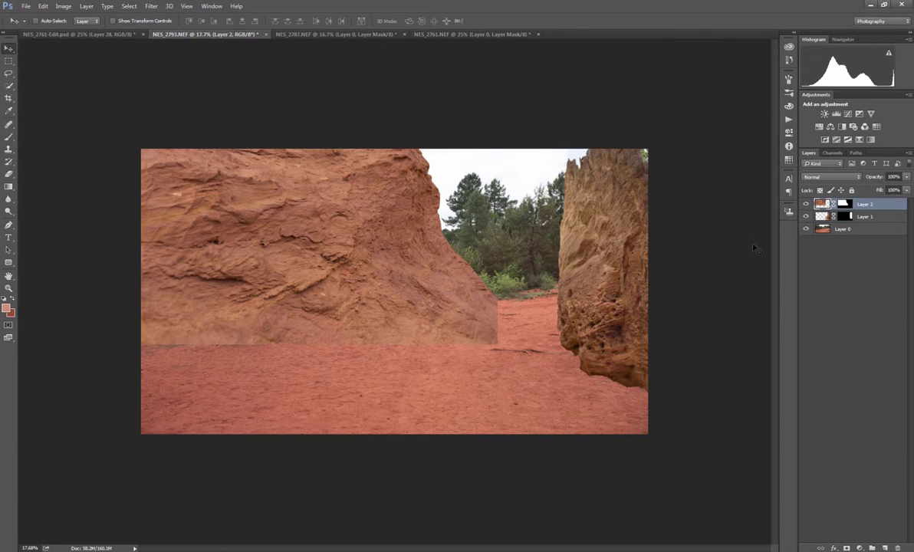
# Select the right rock and scale it down to about 86%, shifting it toward the image's right edge
pyautogui.keyDown('ctrl'); pyautogui.click(594, 282); pyautogui.keyUp('ctrl')
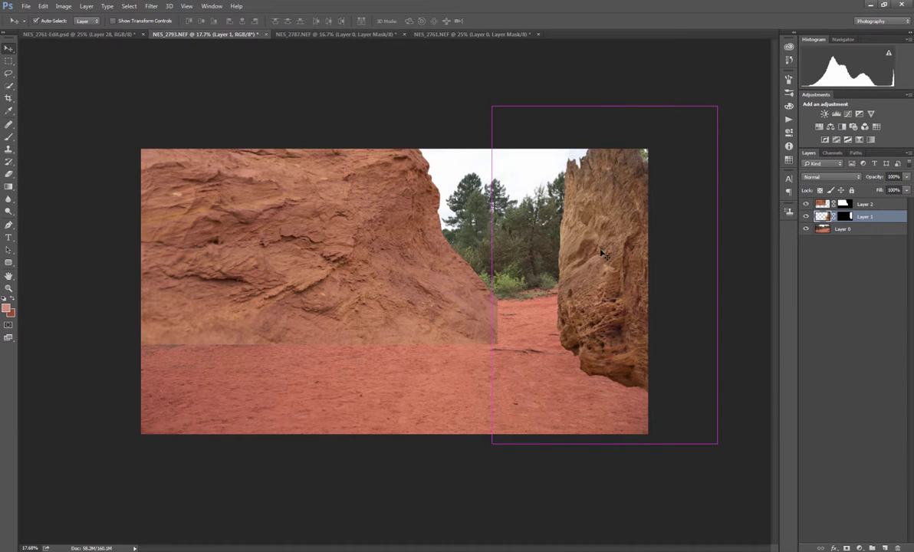
pyautogui.hotkey('ctrl', 't')
pyautogui.moveTo(492, 105); pyautogui.dragTo(518, 143)
pyautogui.moveTo(576, 228); pyautogui.dragTo(567, 219)
pyautogui.moveTo(509, 134); pyautogui.dragTo(513, 140)
pyautogui.moveTo(600, 227); pyautogui.dragTo(605, 228)
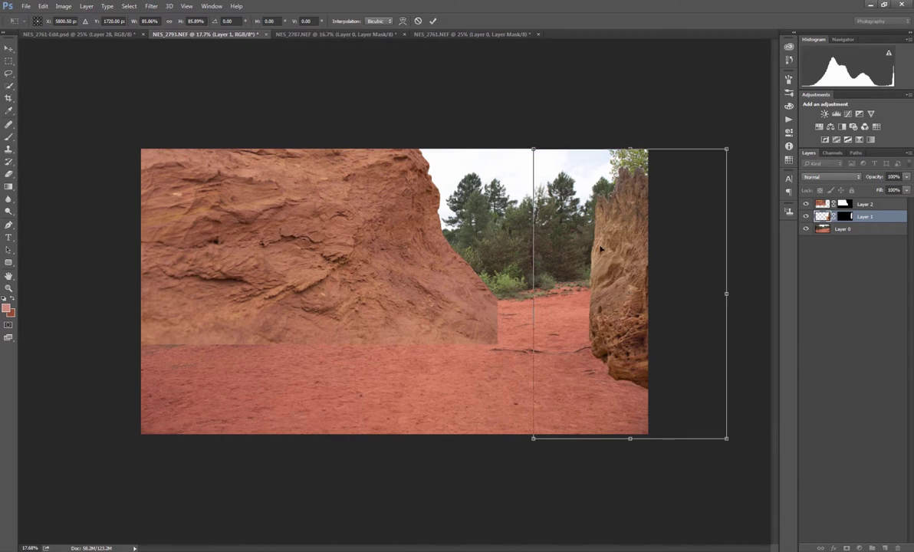
# Shrink the right rock further to about 70.8%, raise it against the right edge of the image, and apply the transform
pyautogui.moveTo(727, 148); pyautogui.dragTo(715, 167)
pyautogui.moveTo(627, 287); pyautogui.dragTo(633, 261)
pyautogui.moveTo(718, 142); pyautogui.dragTo(704, 159)
pyautogui.moveTo(640, 239); pyautogui.dragTo(647, 230)
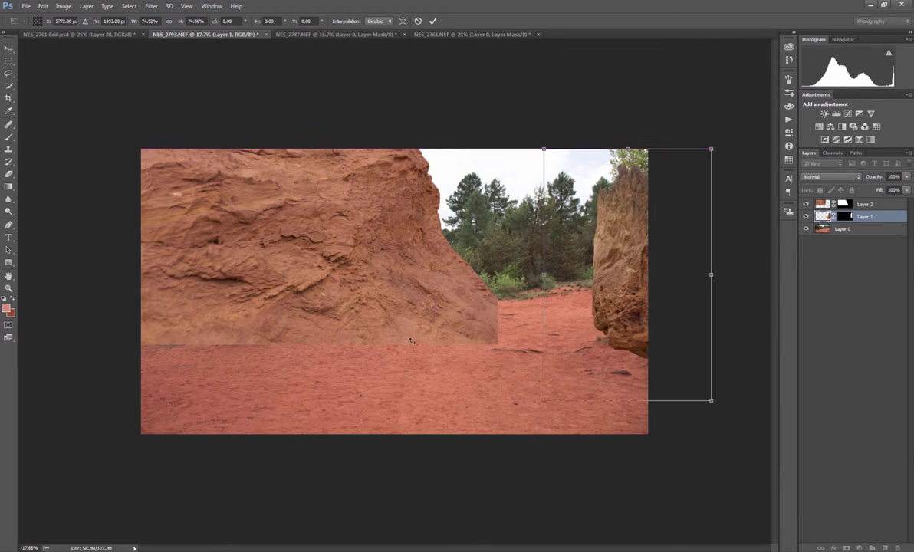
pyautogui.moveTo(711, 149); pyautogui.dragTo(706, 155)
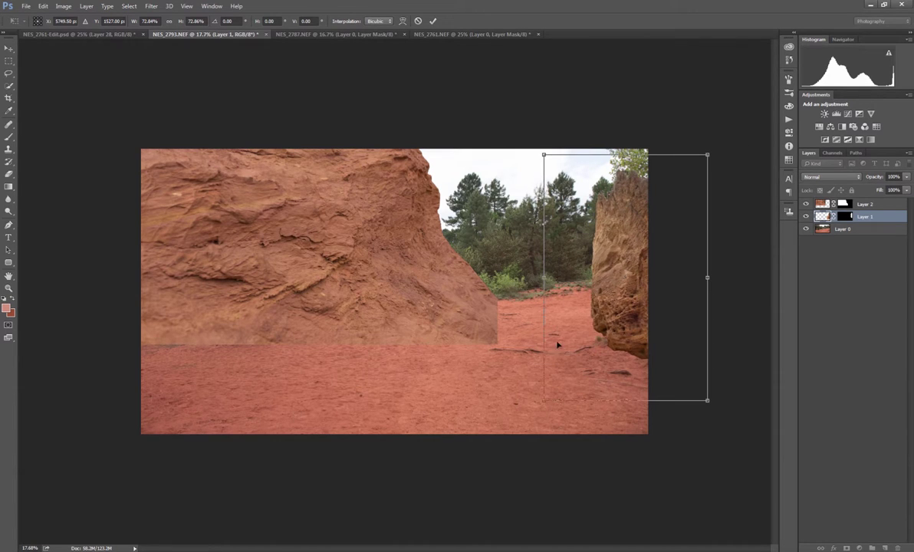
pyautogui.moveTo(635, 292); pyautogui.dragTo(631, 285)
pyautogui.moveTo(705, 150); pyautogui.dragTo(699, 155)
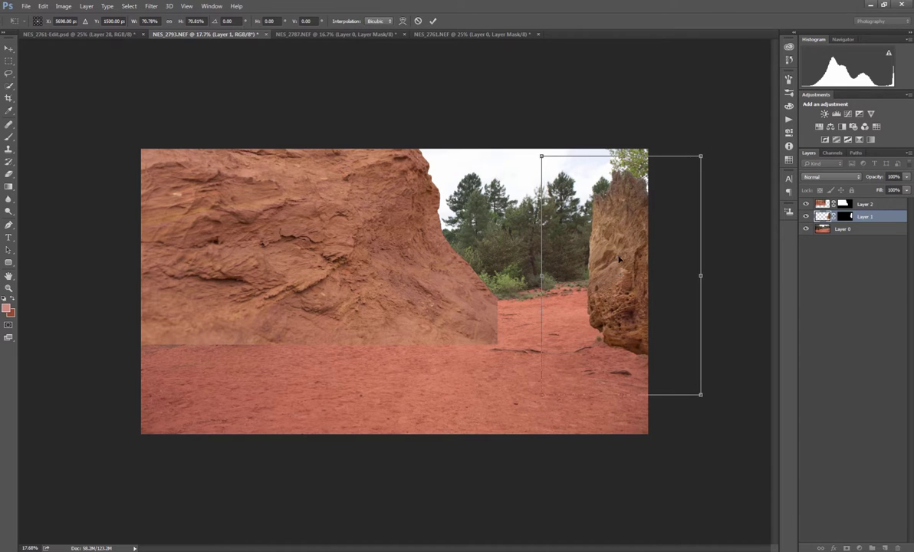
pyautogui.moveTo(614, 258); pyautogui.dragTo(623, 259)
pyautogui.press('Return')
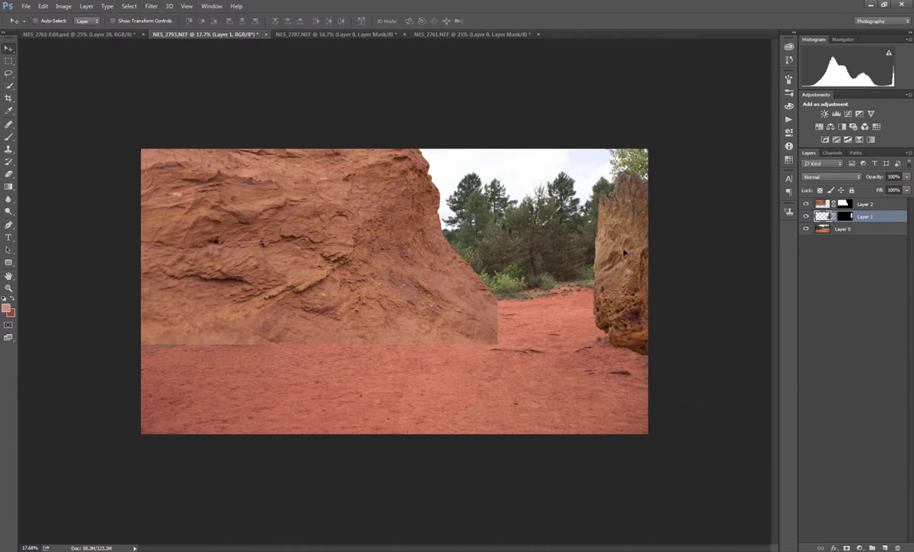
# Compare the rock placement in NES_2793.NEF with the finished composite NES_2761-Edit.psd
pyautogui.click(96, 34)
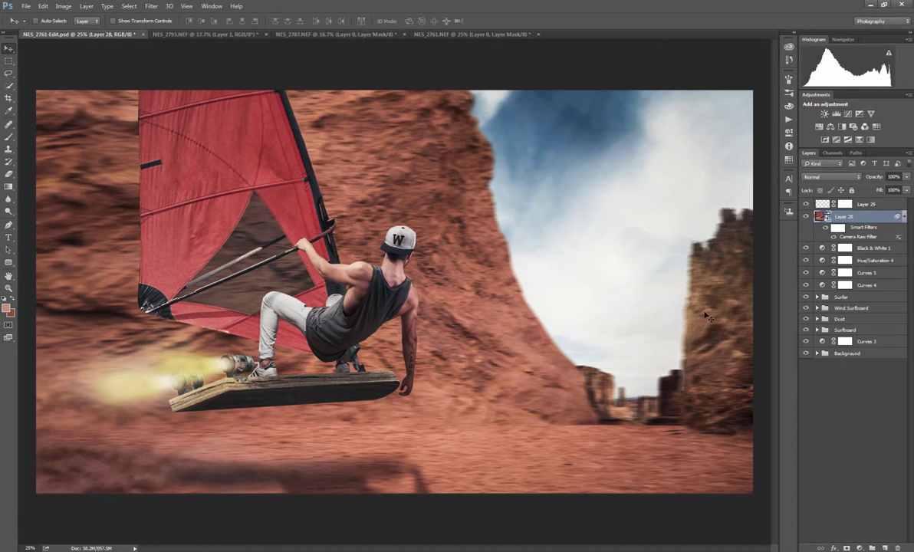
pyautogui.click(205, 34)
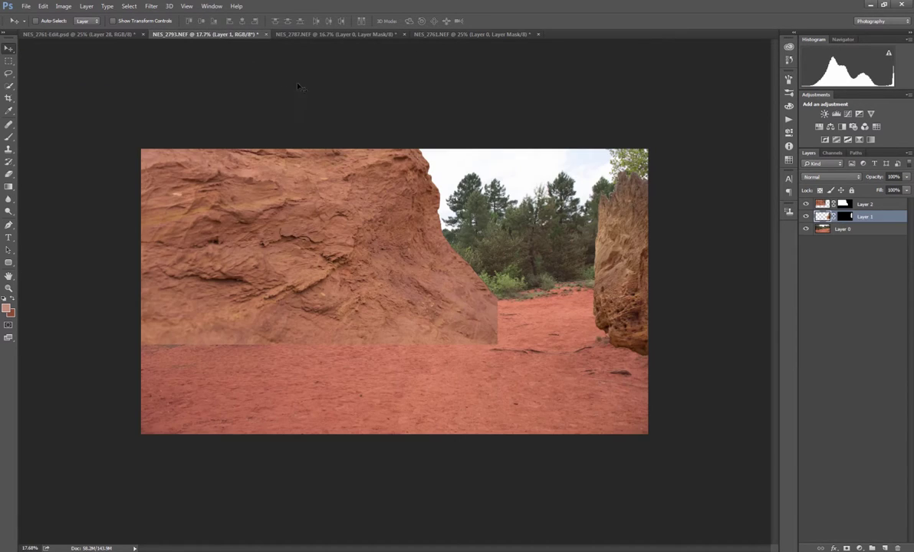
pyautogui.hotkey('ctrl', 'shift', 'Tab')
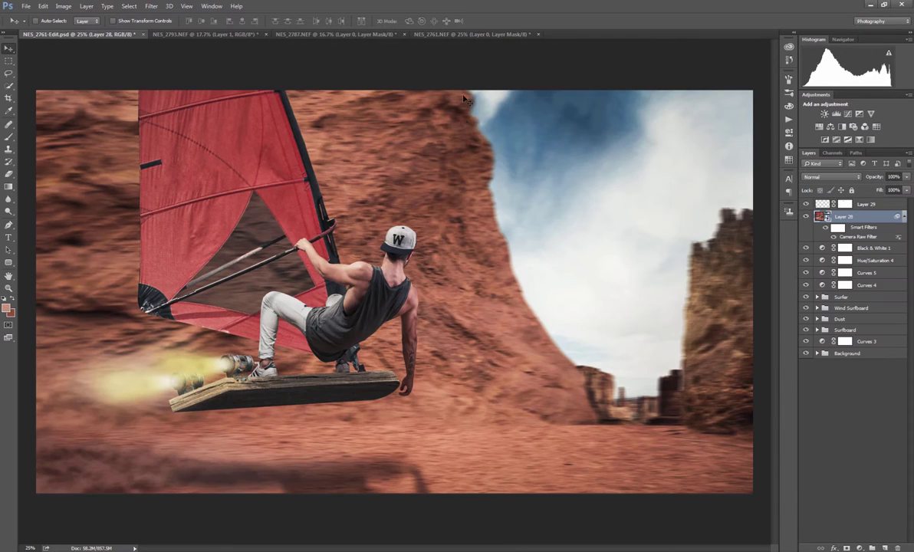
pyautogui.hotkey('ctrl', 'Tab')
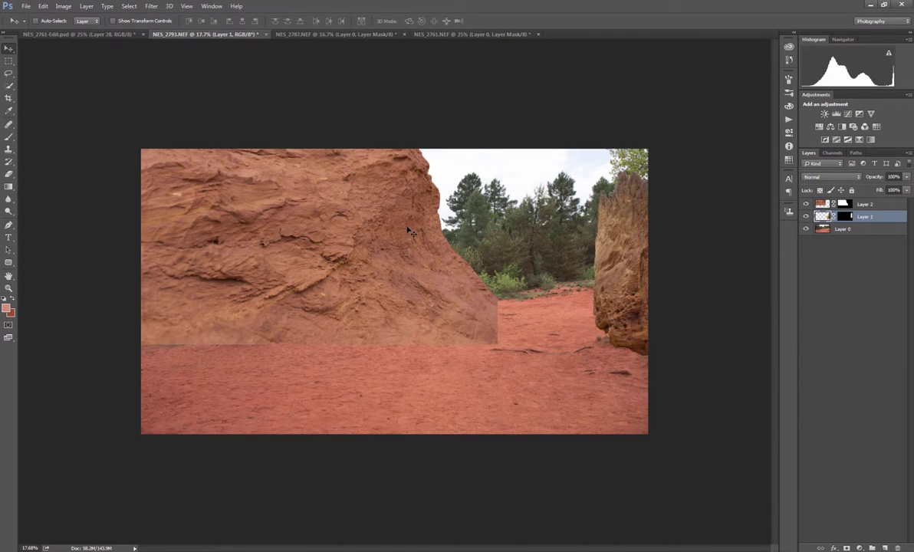
pyautogui.moveTo(409, 232); pyautogui.dragTo(407, 235)
pyautogui.hotkey('ctrl', 'shift', 'Tab')
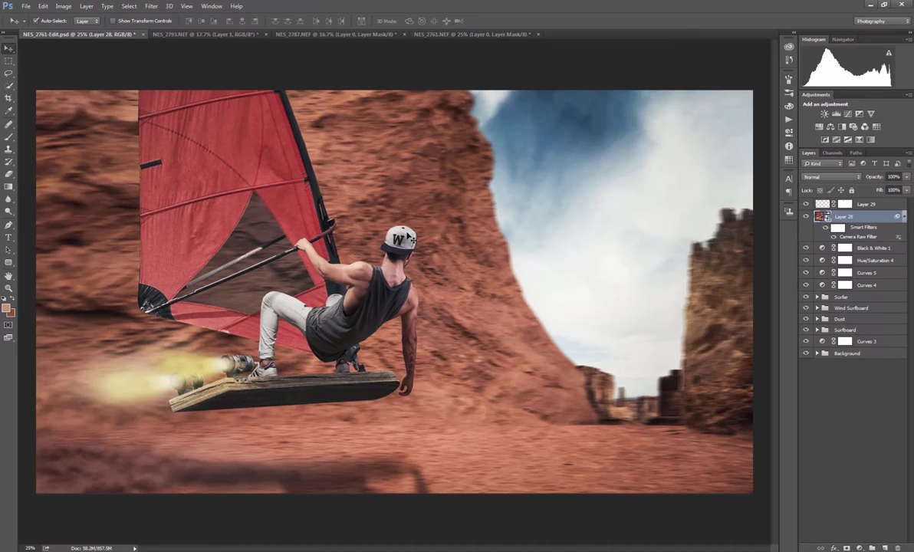
pyautogui.hotkey('ctrl', 'Tab')
# Enlarge the left cliff slightly and move it right and down so it covers more of the trees
pyautogui.hotkey('ctrl', 't')
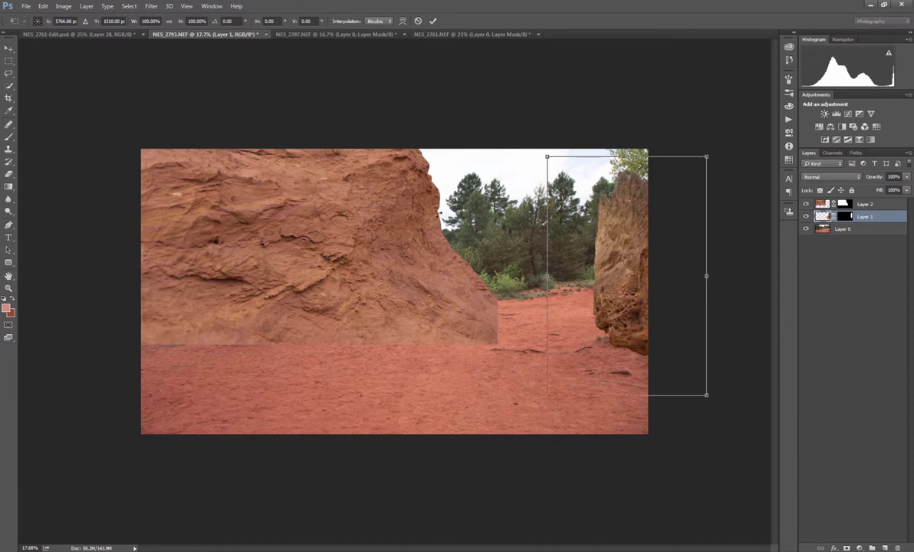
pyautogui.press('Escape')
pyautogui.keyDown('ctrl'); pyautogui.click(424, 272); pyautogui.keyUp('ctrl')
pyautogui.hotkey('ctrl', 't')
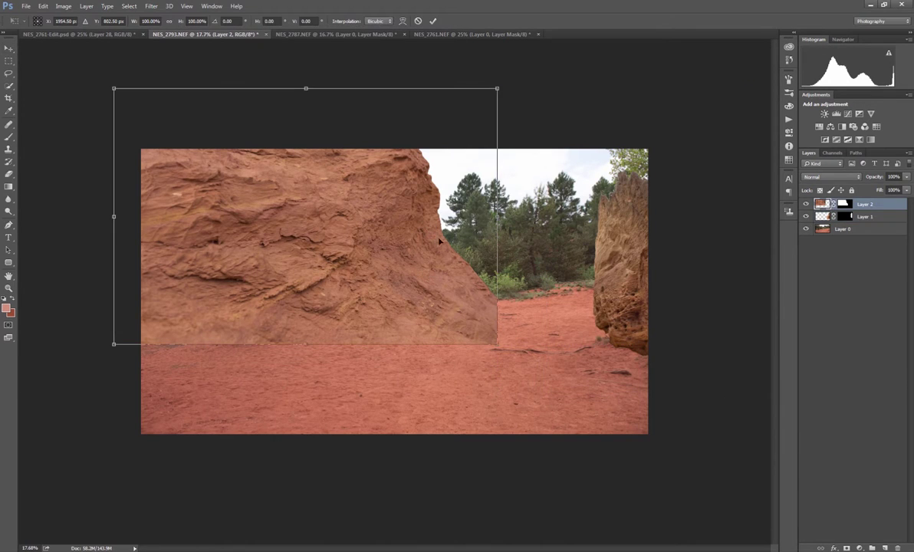
pyautogui.moveTo(506, 79); pyautogui.dragTo(514, 76)
pyautogui.moveTo(430, 277); pyautogui.dragTo(453, 276)
pyautogui.press('Return')
# Scale the right rock to about 85.8% of its current size and place it lower against the image's right edge
pyautogui.click(627, 279)
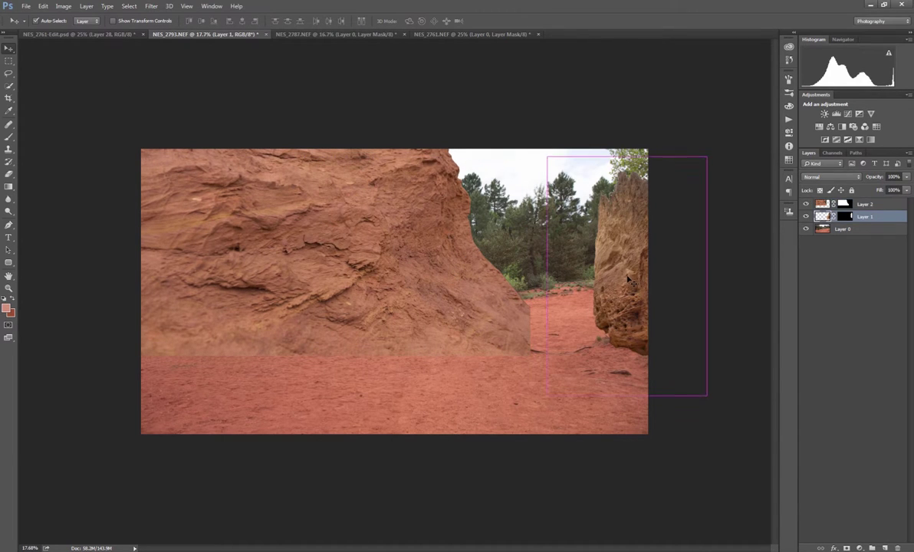
pyautogui.moveTo(627, 280); pyautogui.dragTo(623, 285)
pyautogui.hotkey('ctrl', 't')
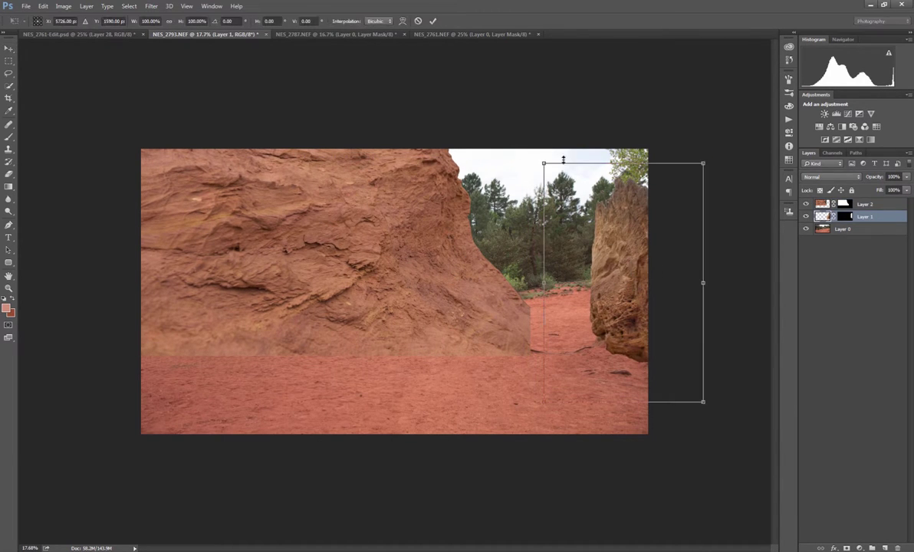
pyautogui.moveTo(563, 160); pyautogui.dragTo(568, 198)
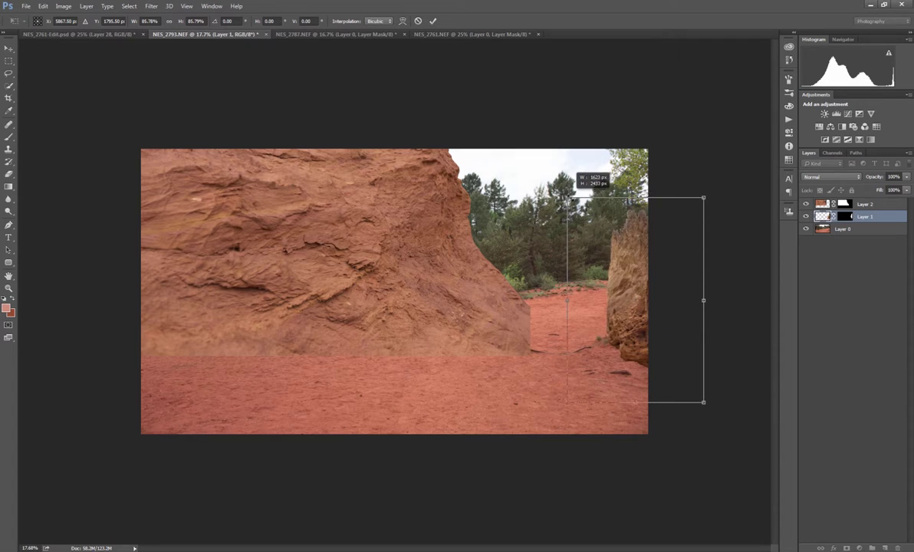
pyautogui.moveTo(632, 267); pyautogui.dragTo(626, 263)
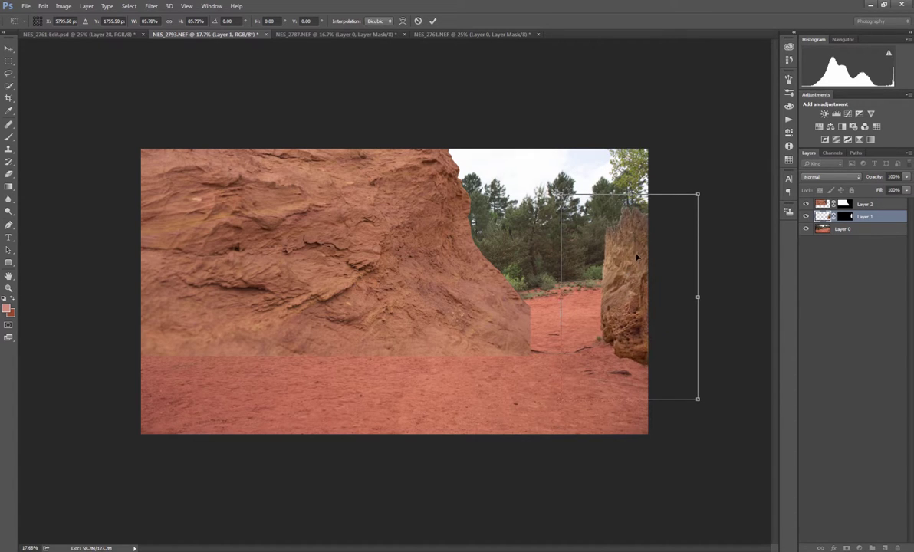
pyautogui.press('Return')
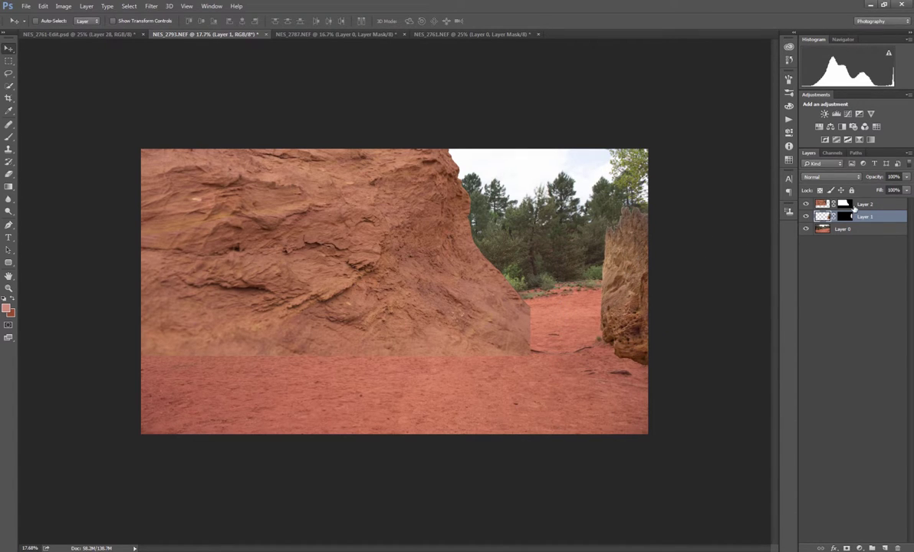
# Mask out the left cliff's straight lower-right edge on Layer 2's mask with a black 175 px brush at 83% hardness
pyautogui.click(823, 230)
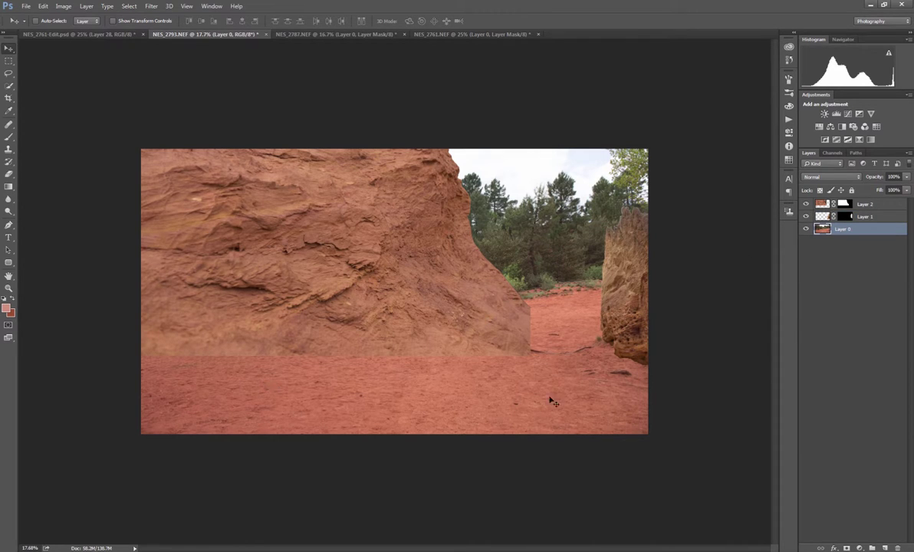
pyautogui.click(844, 205)
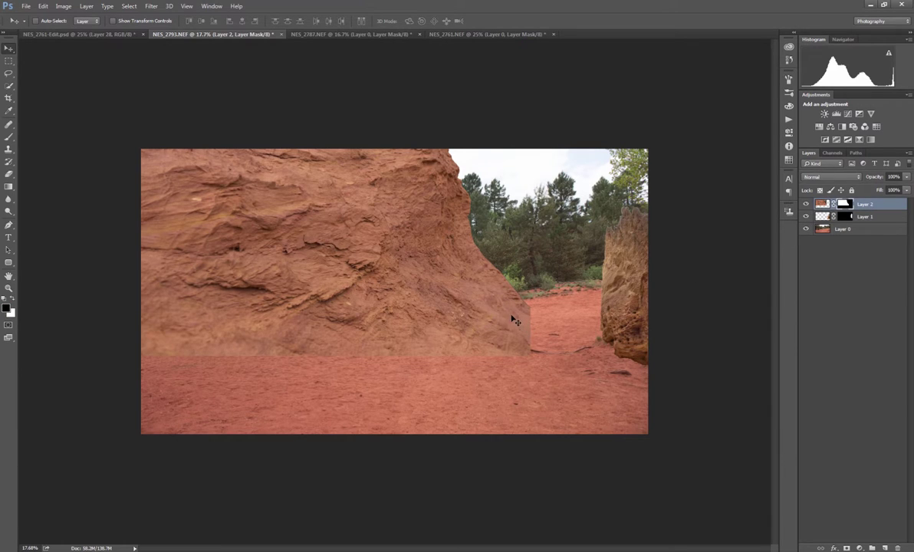
pyautogui.press('b')
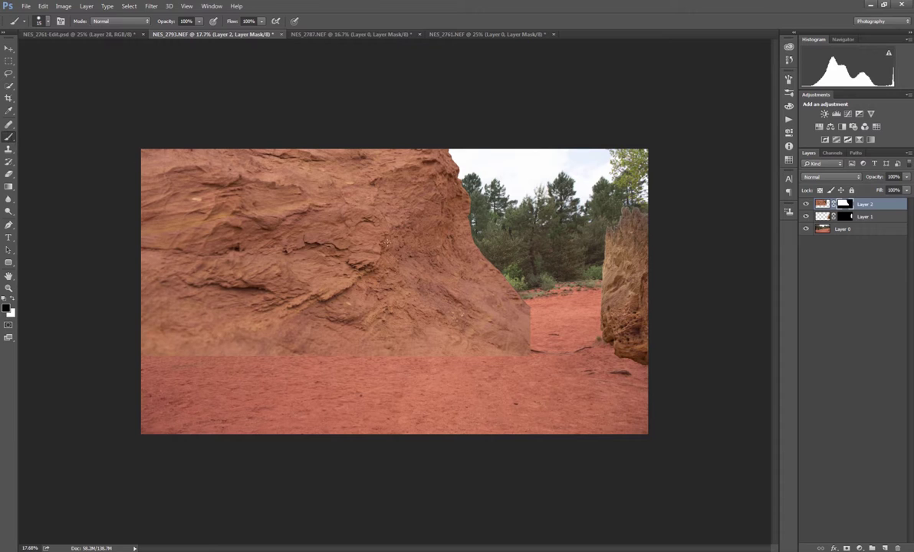
pyautogui.rightClick(434, 243)
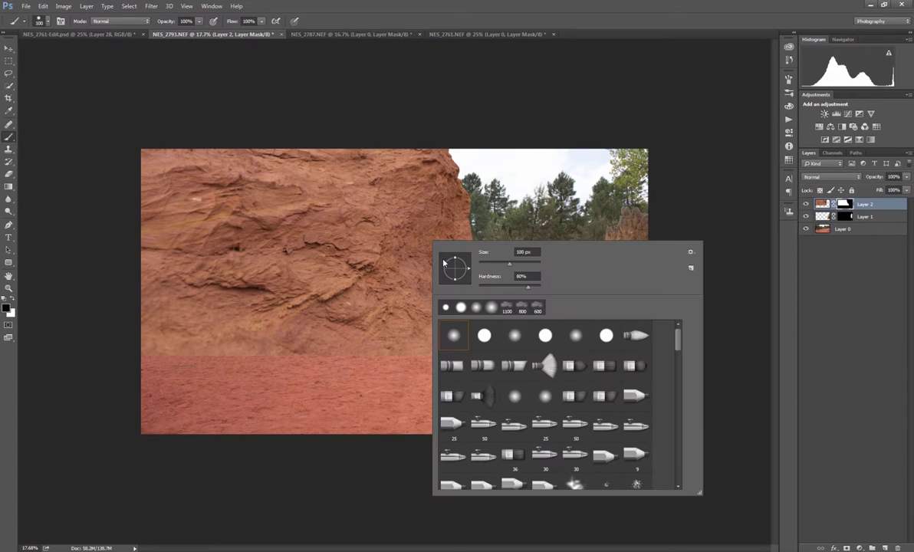
pyautogui.click(528, 286)
pyautogui.moveTo(511, 264); pyautogui.dragTo(517, 266)
pyautogui.press('Return')
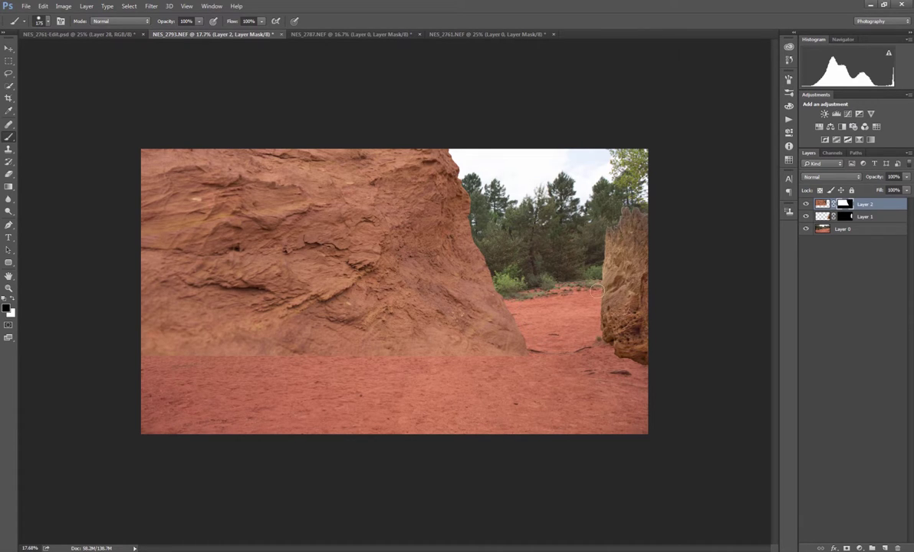
# Blend the left cliff's bottom edge and right foot into the red soil using a fully soft black brush at 63% opacity
pyautogui.rightClick(557, 308)
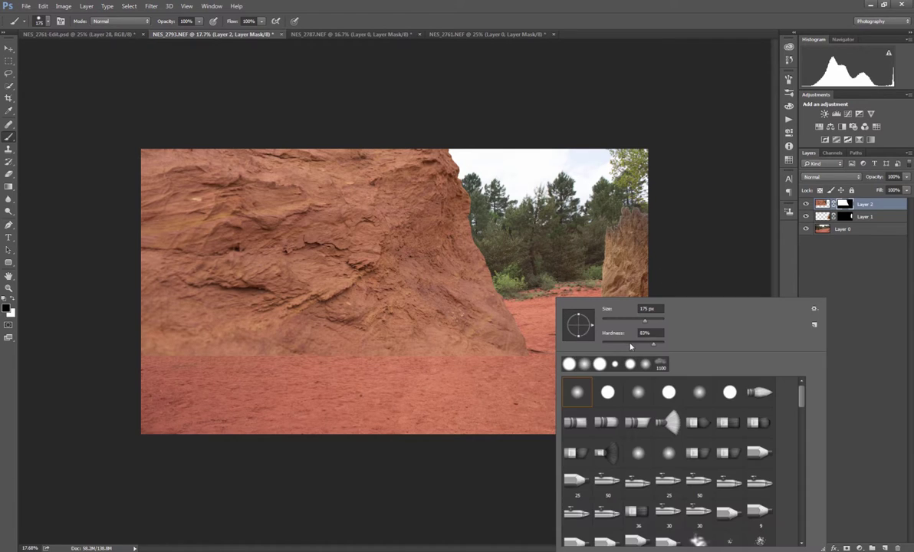
pyautogui.moveTo(625, 345); pyautogui.dragTo(581, 339)
pyautogui.press('Return')
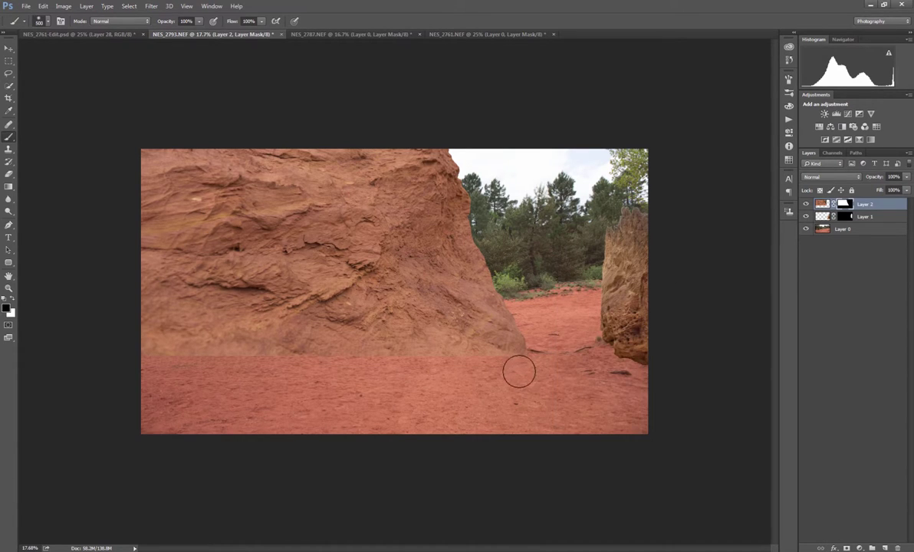
pyautogui.press(']')
pyautogui.write('63')
pyautogui.press('Return')
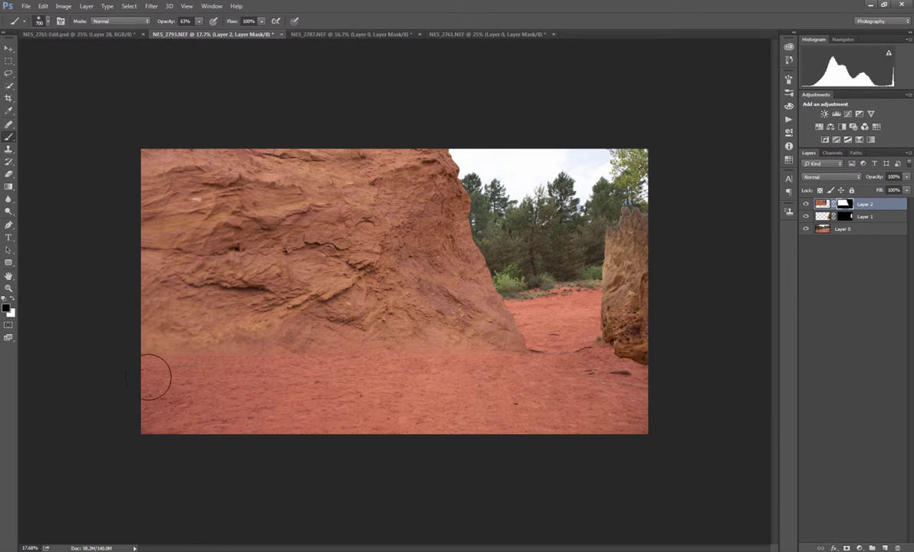
pyautogui.moveTo(148, 377)
pyautogui.mouseDown()
pyautogui.moveTo(253, 381)
pyautogui.moveTo(151, 368)
pyautogui.moveTo(314, 373)
pyautogui.moveTo(183, 373)
pyautogui.mouseUp()
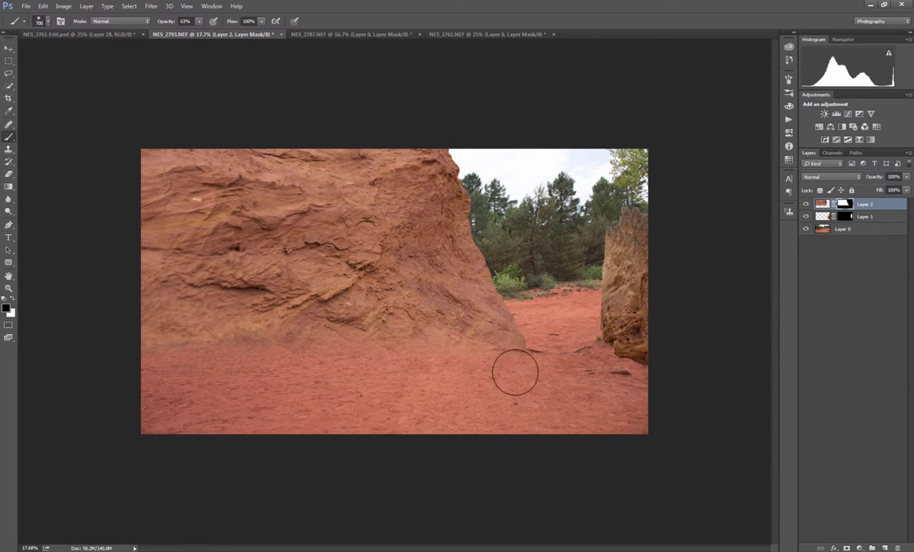
pyautogui.press('[')
pyautogui.press('[')
pyautogui.press('[')
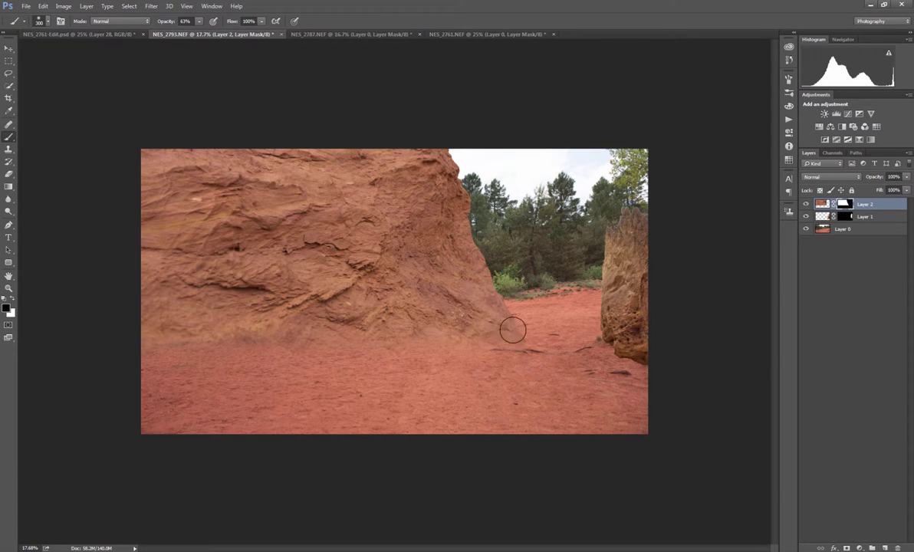
# Restore parts of the left cliff's base on its mask with a soft white 500 px brush at 63% opacity
pyautogui.press(']')
pyautogui.press(']')
pyautogui.press(']')
pyautogui.press(']')
pyautogui.press('x')
pyautogui.press('[')
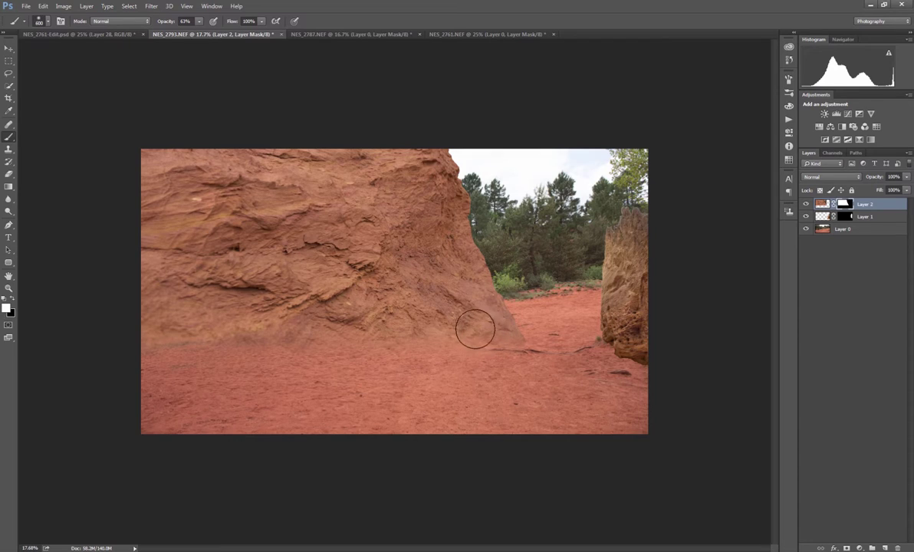
pyautogui.press('[')
pyautogui.moveTo(260, 325)
pyautogui.mouseDown()
pyautogui.moveTo(148, 328)
pyautogui.moveTo(230, 325)
pyautogui.moveTo(201, 331)
pyautogui.mouseUp()
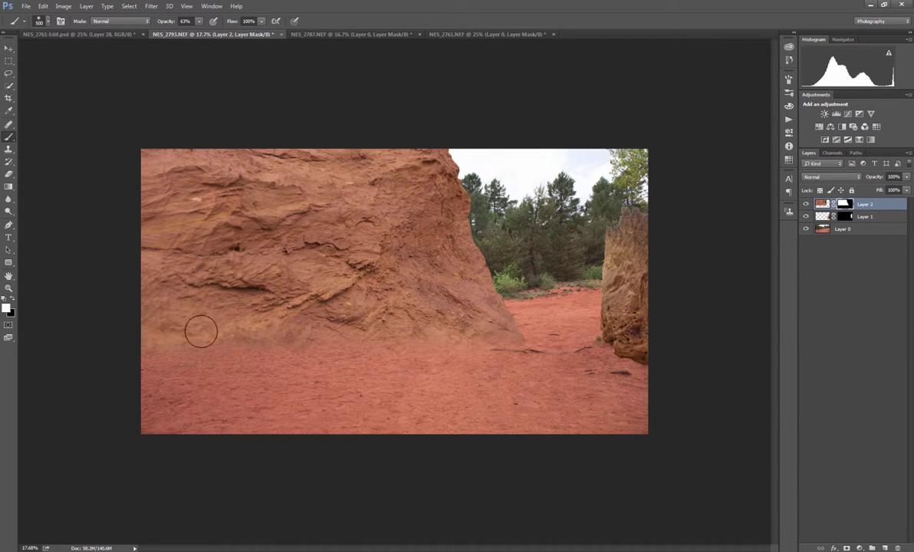
pyautogui.click(230, 331)
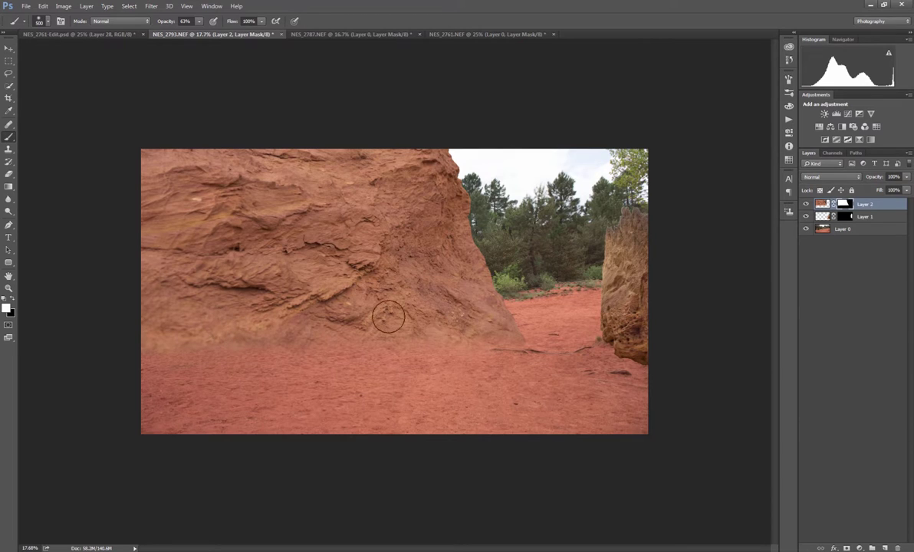
# Fade the right rock's base into the soil by painting black on Layer 1's mask
pyautogui.click(844, 216)
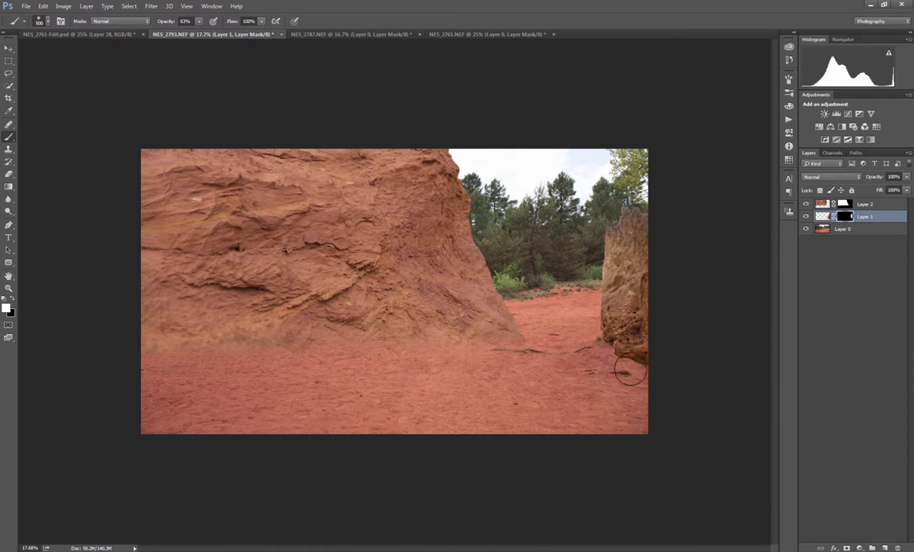
pyautogui.press('x')
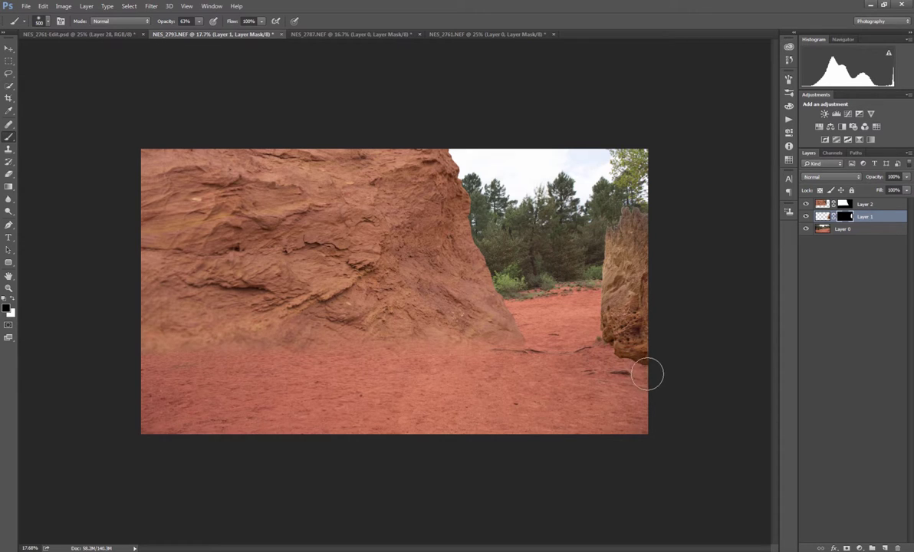
pyautogui.moveTo(647, 374)
pyautogui.mouseDown()
pyautogui.moveTo(602, 366)
pyautogui.moveTo(629, 376)
pyautogui.moveTo(619, 374)
pyautogui.moveTo(597, 351)
pyautogui.moveTo(607, 371)
pyautogui.moveTo(591, 343)
pyautogui.moveTo(598, 361)
pyautogui.moveTo(583, 368)
pyautogui.moveTo(664, 381)
pyautogui.mouseUp()
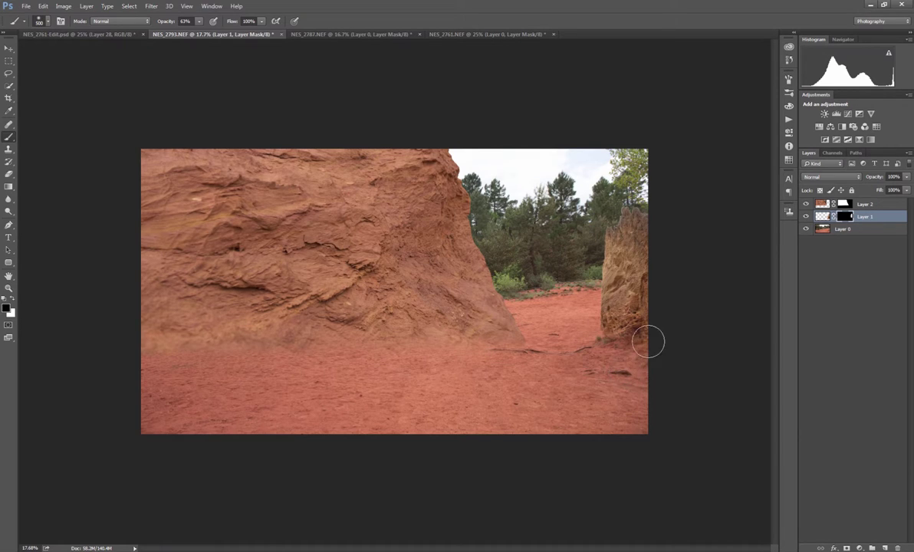
# Add a layer mask to Layer 0 and paint out the sky and trees between the rocks in black at 100% opacity
pyautogui.click(824, 229)
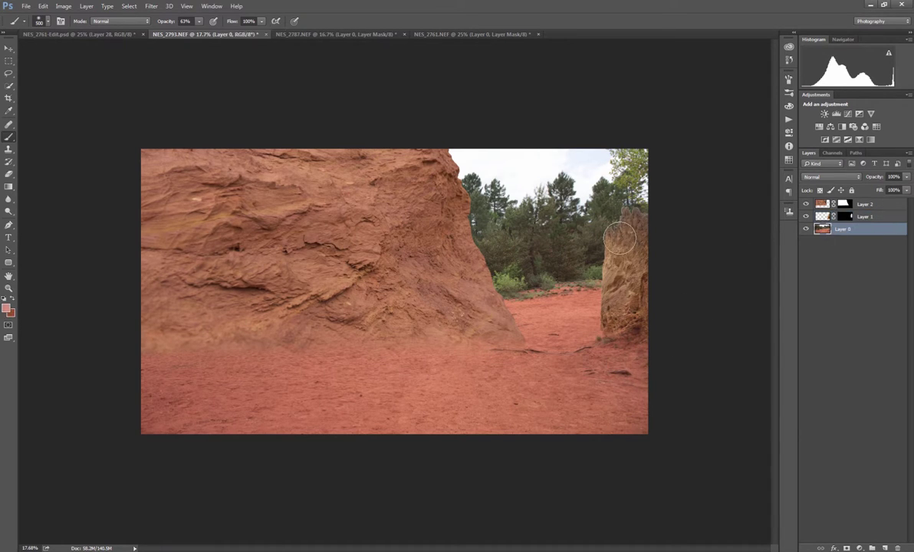
pyautogui.click(846, 548)
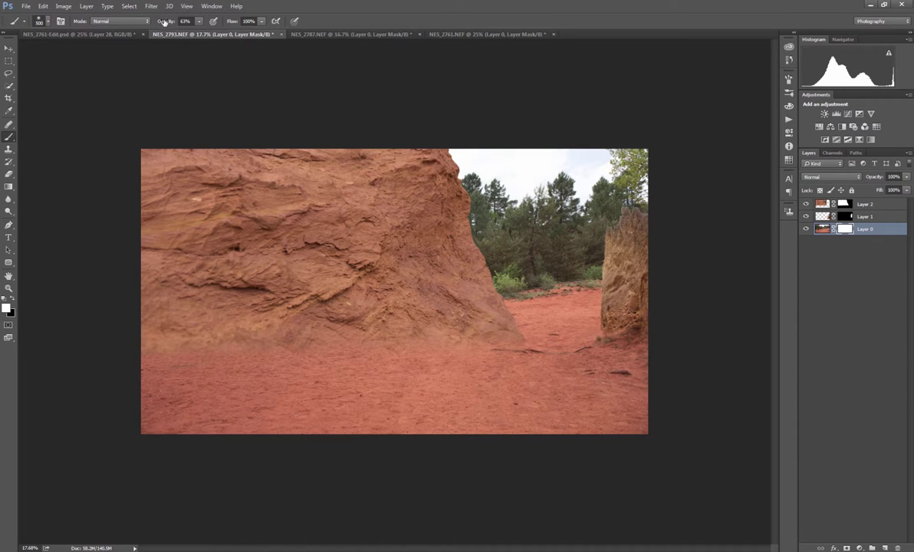
pyautogui.press('0')
pyautogui.press('x')
pyautogui.moveTo(471, 165)
pyautogui.mouseDown()
pyautogui.moveTo(578, 166)
pyautogui.moveTo(441, 162)
pyautogui.moveTo(629, 163)
pyautogui.moveTo(680, 192)
pyautogui.moveTo(663, 206)
pyautogui.moveTo(479, 206)
pyautogui.moveTo(560, 212)
pyautogui.moveTo(418, 190)
pyautogui.moveTo(607, 201)
pyautogui.moveTo(489, 227)
pyautogui.moveTo(587, 254)
pyautogui.moveTo(502, 241)
pyautogui.moveTo(472, 265)
pyautogui.moveTo(612, 276)
pyautogui.mouseUp()
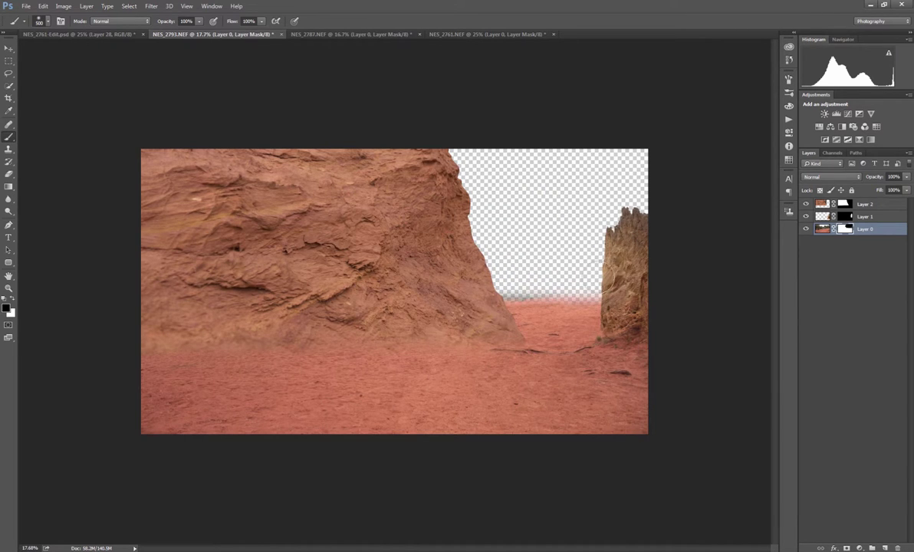
# Harden the brush and mask out the distant red path between the cliff and the right rock down to the roots
pyautogui.rightClick(555, 272)
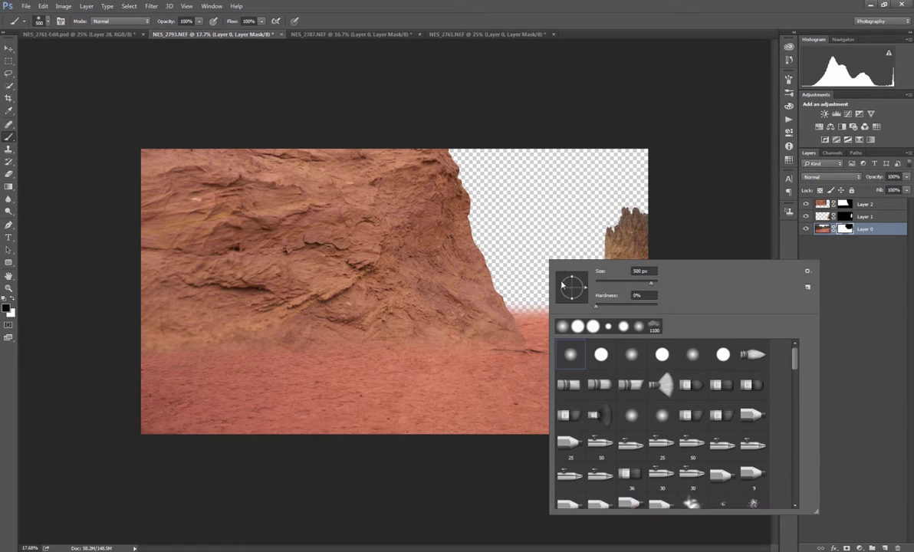
pyautogui.click(644, 305)
pyautogui.click(669, 252)
pyautogui.moveTo(515, 305)
pyautogui.mouseDown()
pyautogui.moveTo(620, 298)
pyautogui.moveTo(507, 301)
pyautogui.moveTo(604, 303)
pyautogui.moveTo(535, 317)
pyautogui.moveTo(606, 318)
pyautogui.moveTo(522, 323)
pyautogui.moveTo(610, 320)
pyautogui.mouseUp()
# Bring back the ground at the cliff's foot and under the right rock by painting white on Layer 0's mask
pyautogui.press('x')
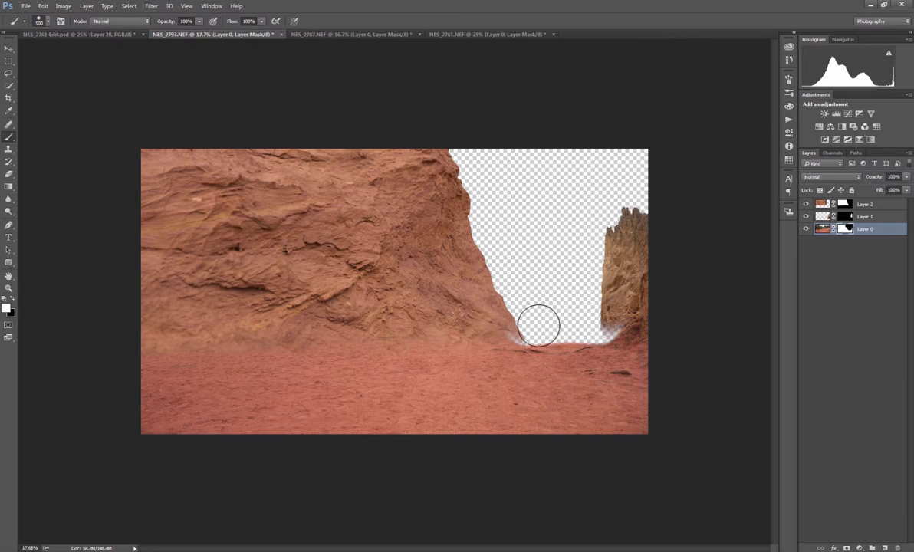
pyautogui.moveTo(504, 343); pyautogui.dragTo(518, 357)
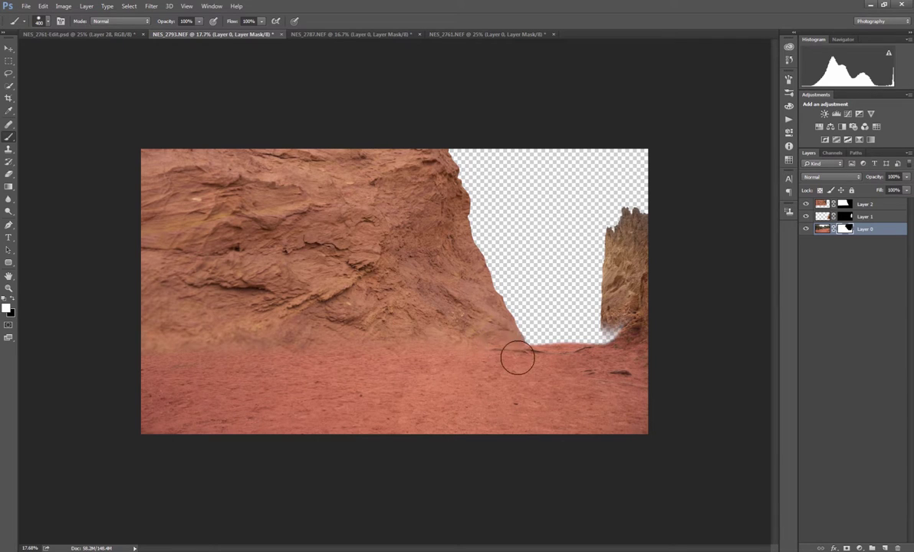
pyautogui.moveTo(625, 324)
pyautogui.mouseDown()
pyautogui.moveTo(626, 349)
pyautogui.moveTo(625, 324)
pyautogui.moveTo(610, 372)
pyautogui.mouseUp()
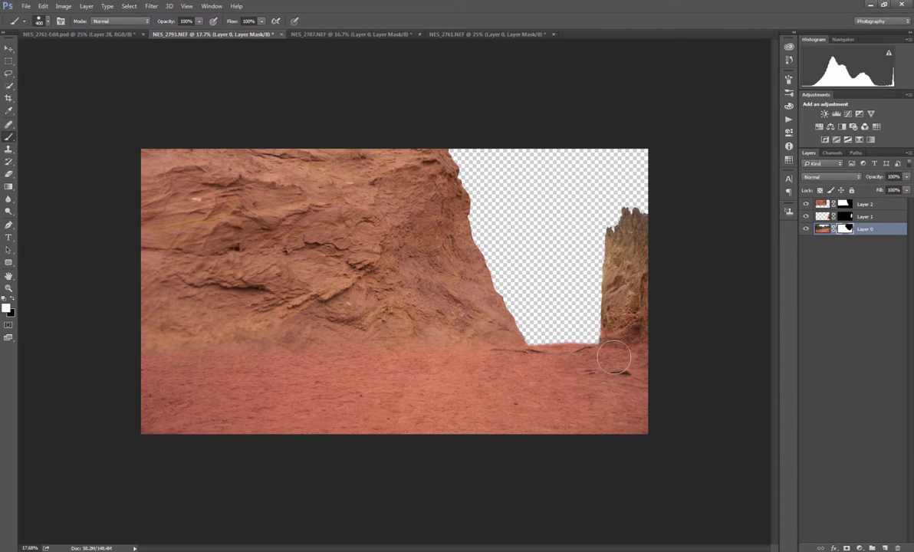
pyautogui.moveTo(559, 316); pyautogui.dragTo(622, 348)
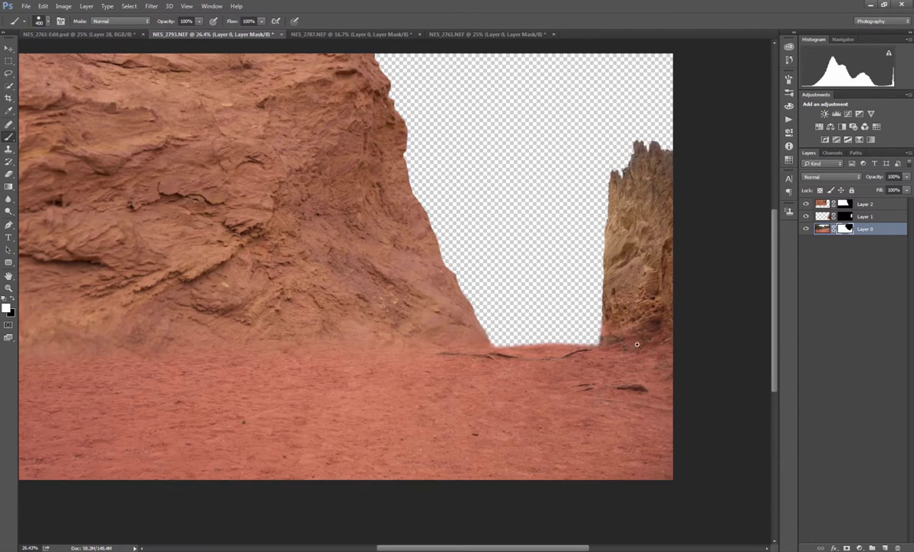
pyautogui.moveTo(590, 321); pyautogui.dragTo(621, 346)
# Even out the ground's upper edge between the rocks on Layer 0's mask with a black 150 px brush
pyautogui.press('x')
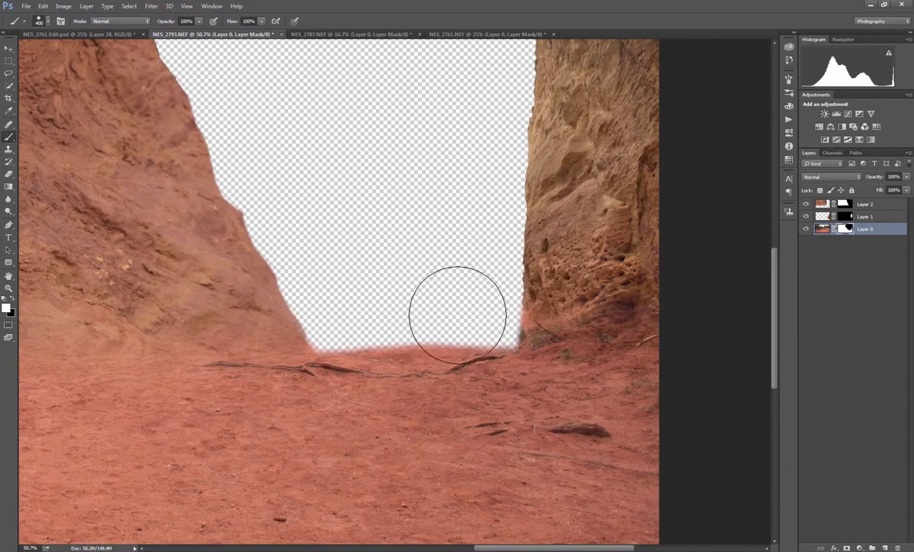
pyautogui.press('[')
pyautogui.press('[')
pyautogui.press('[')
pyautogui.press('[')
pyautogui.press('[')
pyautogui.moveTo(488, 330)
pyautogui.mouseDown()
pyautogui.moveTo(502, 330)
pyautogui.moveTo(322, 335)
pyautogui.moveTo(330, 339)
pyautogui.mouseUp()
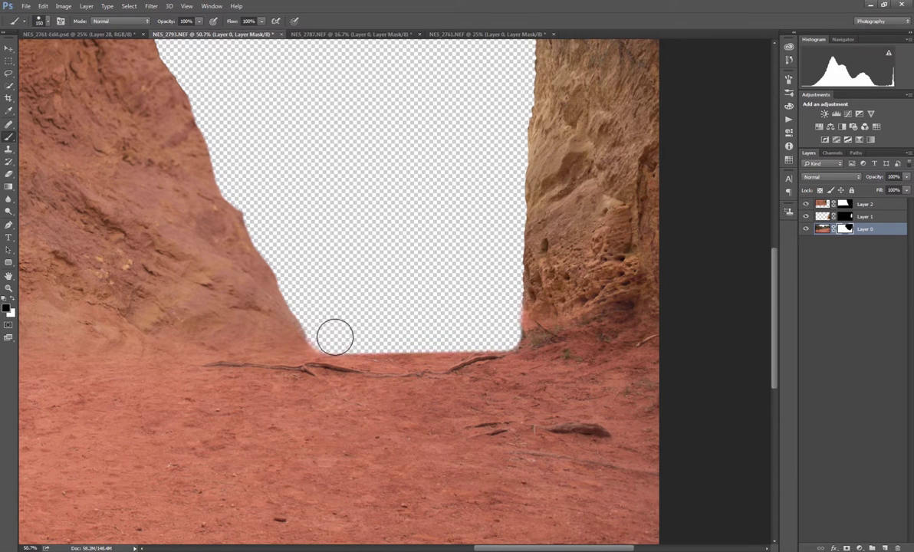
# Restore the right rock's lower inner edge by painting white on Layer 1's mask, undoing the stray black stroke
pyautogui.moveTo(574, 279)
pyautogui.mouseDown()
pyautogui.moveTo(548, 274)
pyautogui.moveTo(523, 309)
pyautogui.mouseUp()
pyautogui.click(844, 216)
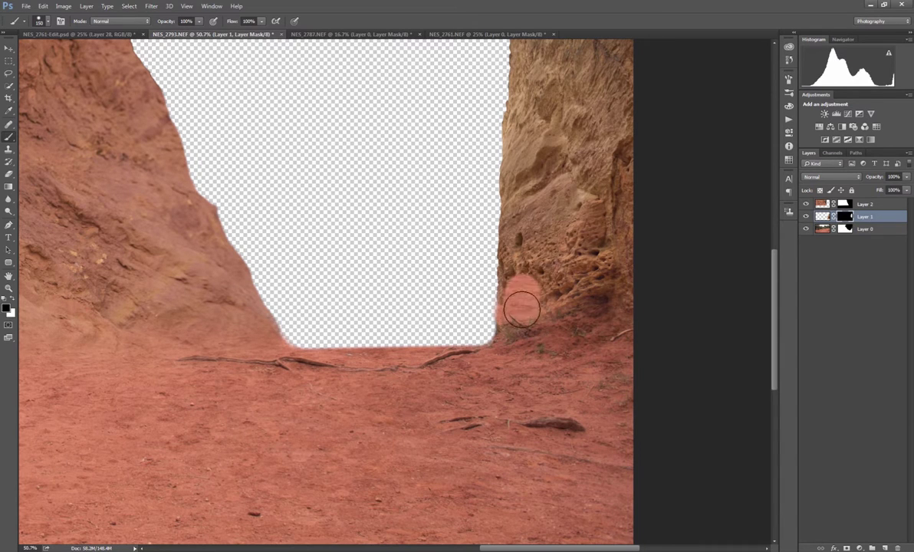
pyautogui.hotkey('ctrl', 'z')
pyautogui.hotkey('ctrl', 'z')
pyautogui.press('x')
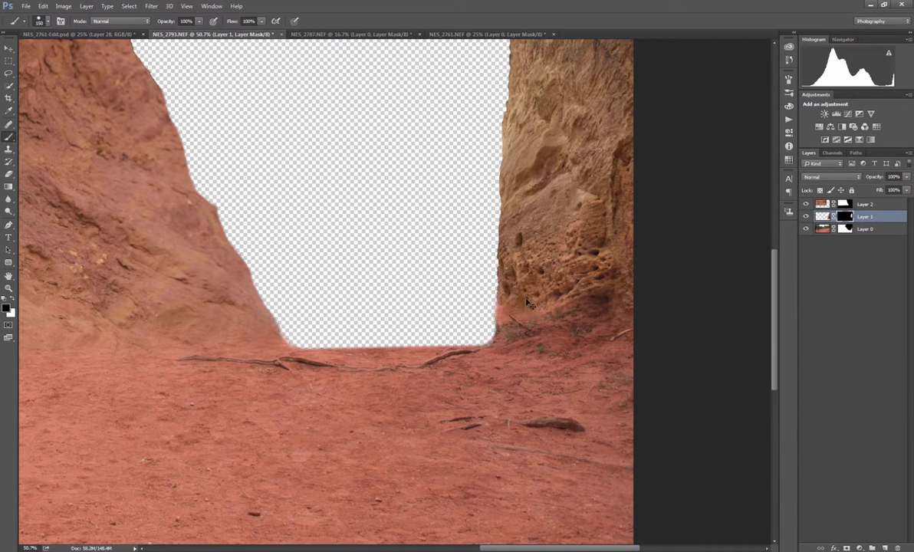
pyautogui.moveTo(523, 300)
pyautogui.mouseDown()
pyautogui.moveTo(512, 296)
pyautogui.moveTo(507, 318)
pyautogui.moveTo(513, 261)
pyautogui.moveTo(480, 254)
pyautogui.moveTo(479, 329)
pyautogui.mouseUp()
# Blend the right rock's restored base into the soil with a black 200 px brush at 40% opacity
pyautogui.press('x')
pyautogui.rightClick(480, 297)
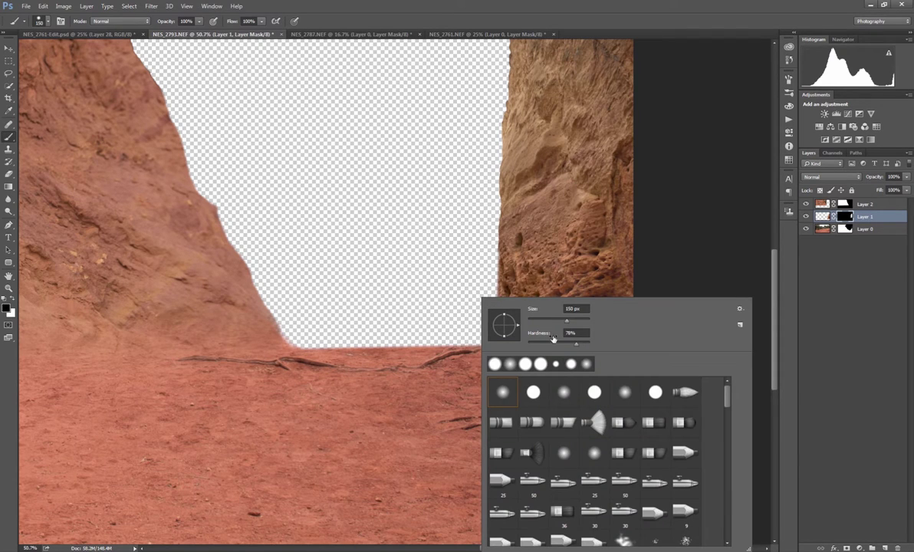
pyautogui.click(414, 373)
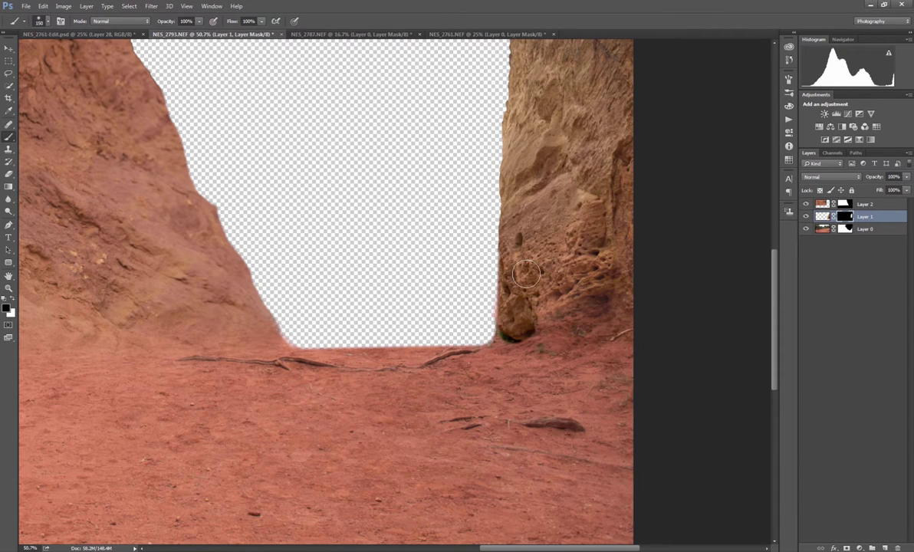
pyautogui.press('4')
pyautogui.press(']')
pyautogui.press(']')
pyautogui.moveTo(522, 358)
pyautogui.mouseDown()
pyautogui.moveTo(480, 360)
pyautogui.moveTo(482, 332)
pyautogui.moveTo(518, 361)
pyautogui.moveTo(444, 377)
pyautogui.moveTo(456, 377)
pyautogui.mouseUp()
# Inspect the masked edges of the left cliff and the right rock's peaks up close
pyautogui.hotkey('ctrl', 'space')
pyautogui.moveTo(318, 341); pyautogui.dragTo(405, 489)
pyautogui.press('space')
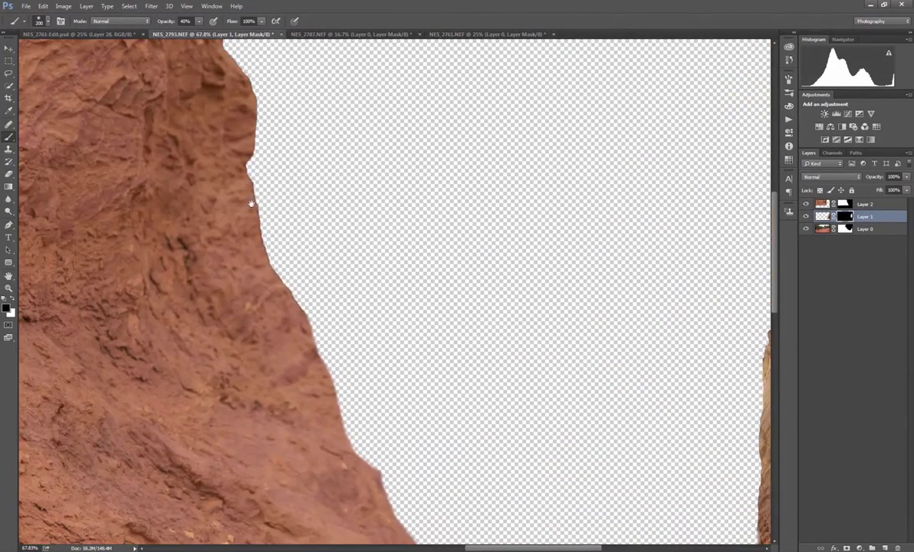
pyautogui.moveTo(251, 203); pyautogui.dragTo(306, 291)
pyautogui.moveTo(497, 326); pyautogui.dragTo(354, 281)
pyautogui.moveTo(524, 317); pyautogui.dragTo(558, 253)
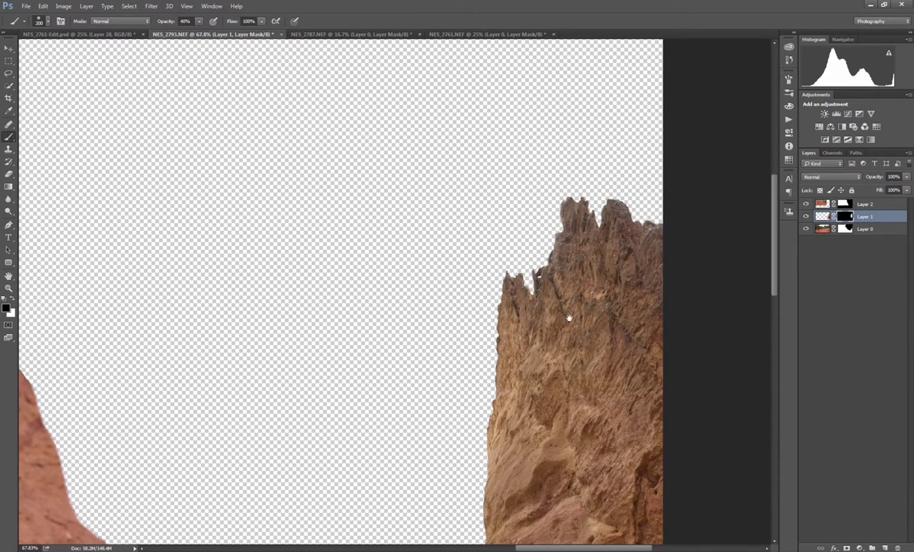
pyautogui.moveTo(576, 298); pyautogui.dragTo(552, 305)
pyautogui.scroll(1, 528, 317)
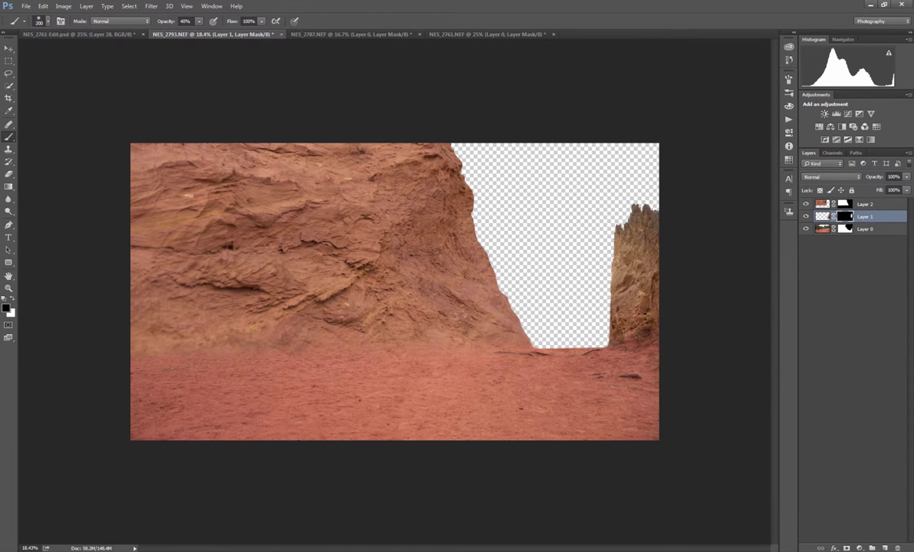
# Place the Canyon image at 57.37% scale over the open sky area and move its layer beneath Layer 0
pyautogui.hotkey('alt', 'Tab')
pyautogui.moveTo(484, 206); pyautogui.dragTo(633, 117)
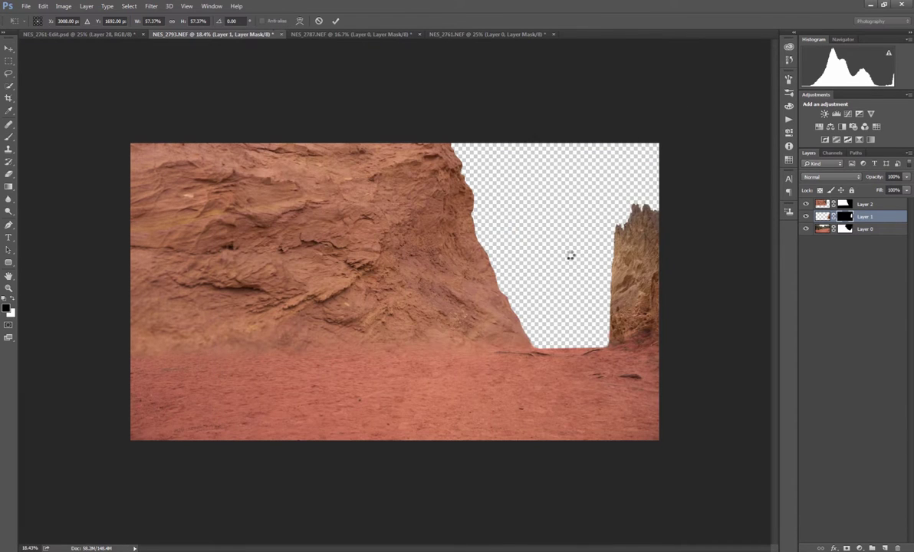
pyautogui.moveTo(526, 289); pyautogui.dragTo(613, 228)
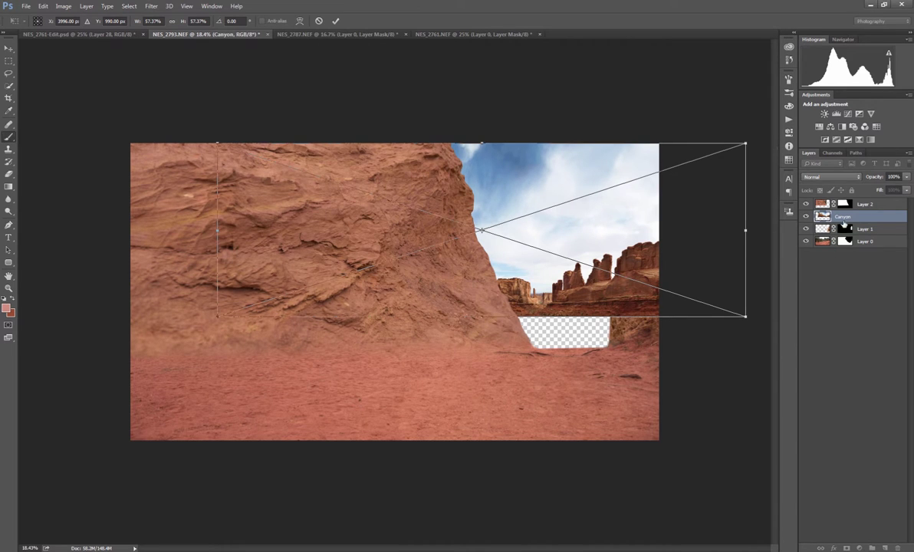
pyautogui.press('Return')
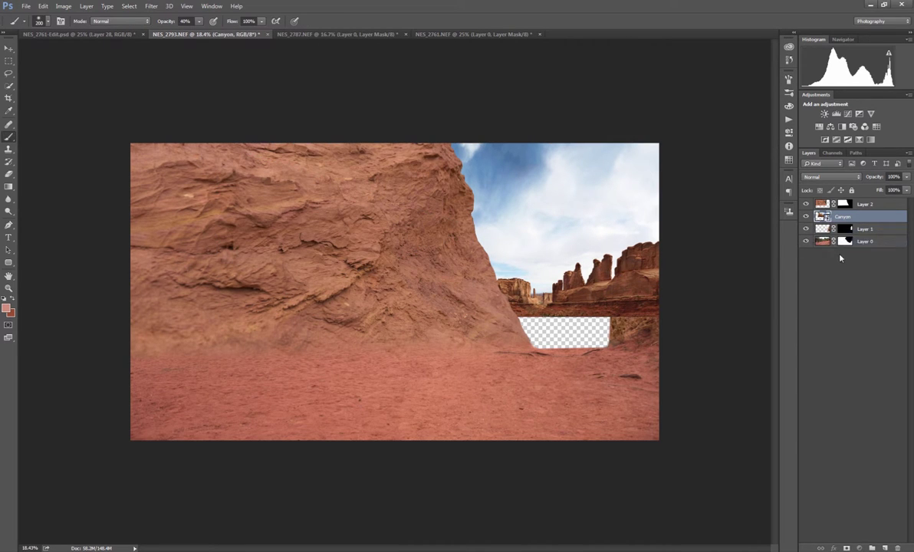
pyautogui.moveTo(840, 258); pyautogui.dragTo(832, 259)
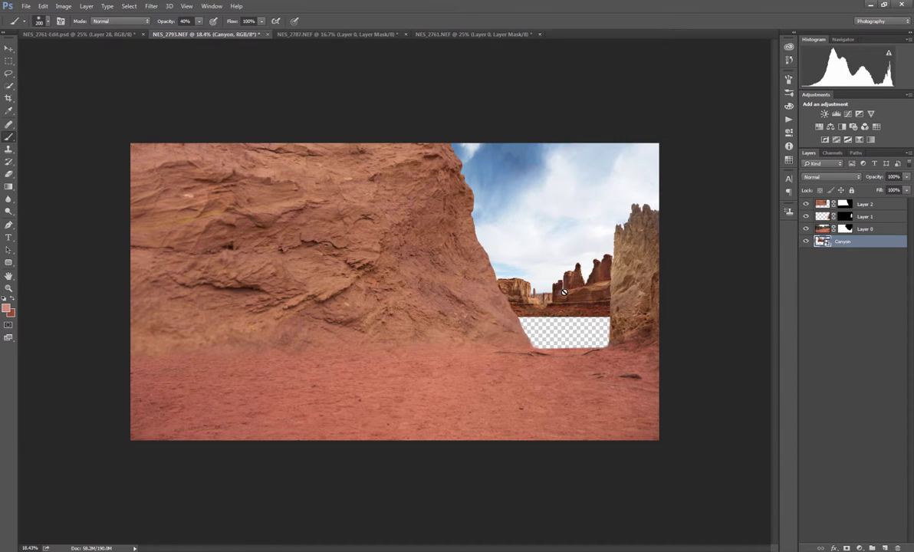
# Lower the Canyon layer and scale it to about 73% so it fills the gap between the two rocks
pyautogui.press('v')
pyautogui.moveTo(555, 287); pyautogui.dragTo(560, 322)
pyautogui.hotkey('ctrl', 't')
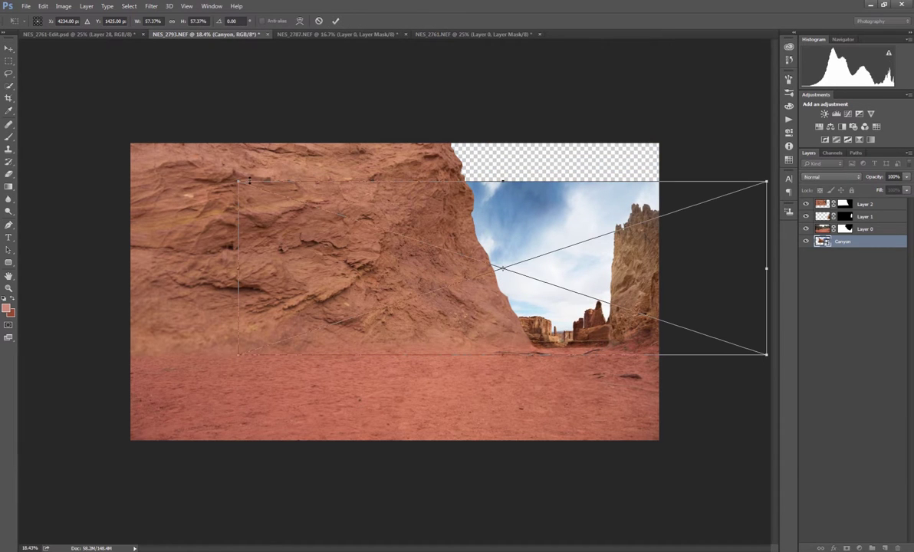
pyautogui.moveTo(238, 183); pyautogui.dragTo(118, 77)
pyautogui.moveTo(433, 265); pyautogui.dragTo(507, 269)
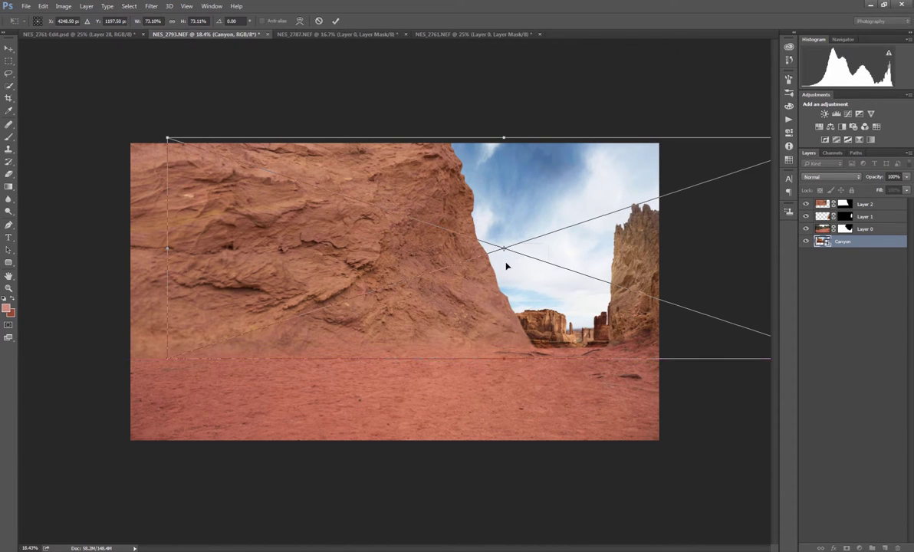
pyautogui.press('Return')
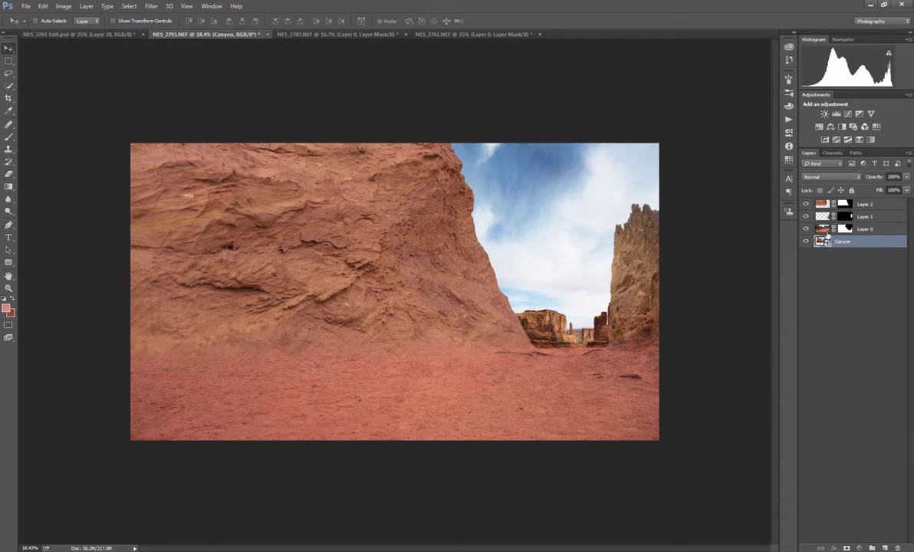
# Add a Hue/Saturation adjustment clipped to Layer 0, with hue +6 and saturation -6
pyautogui.click(826, 233)
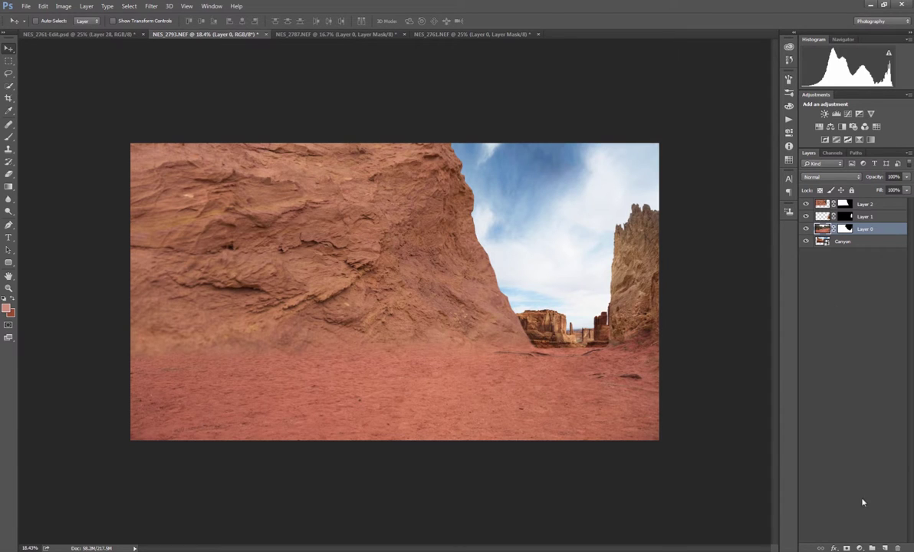
pyautogui.click(859, 548)
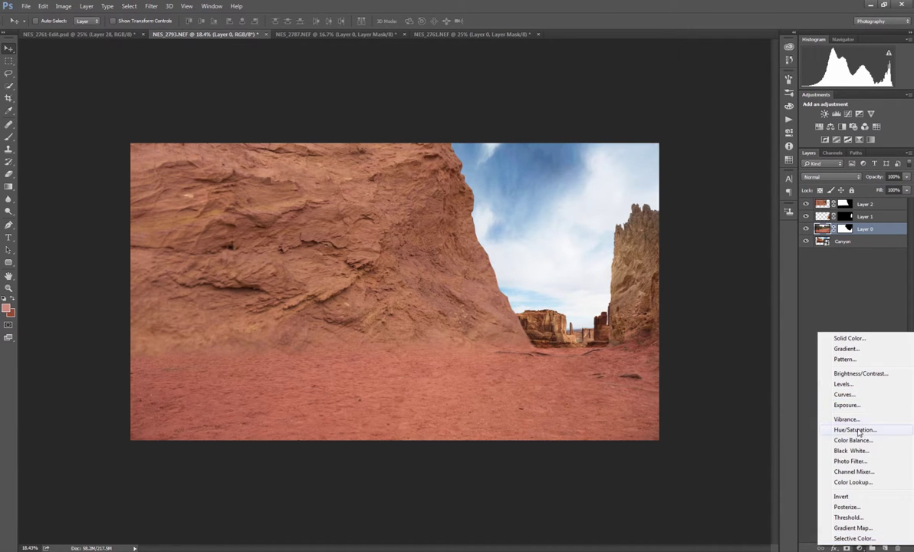
pyautogui.click(855, 430)
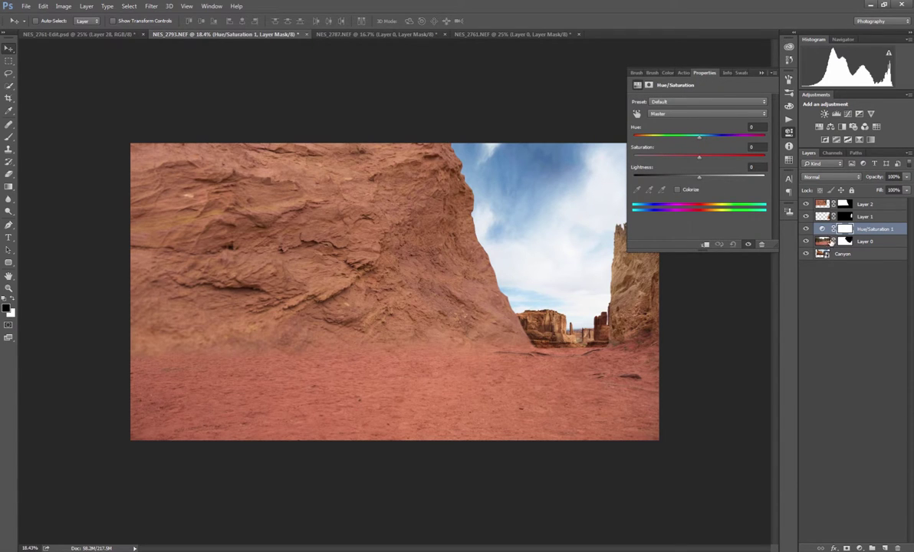
pyautogui.click(706, 245)
pyautogui.rightClick(873, 230)
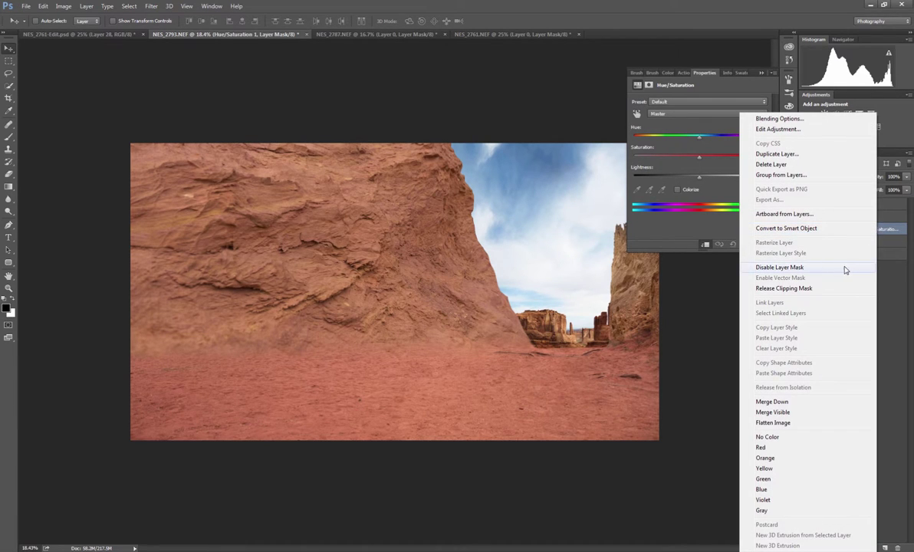
pyautogui.click(886, 279)
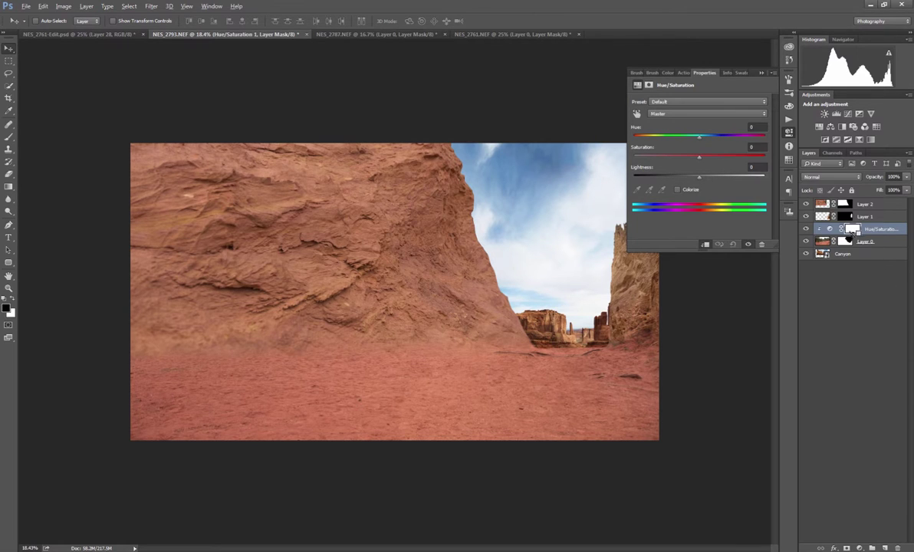
pyautogui.rightClick(868, 230)
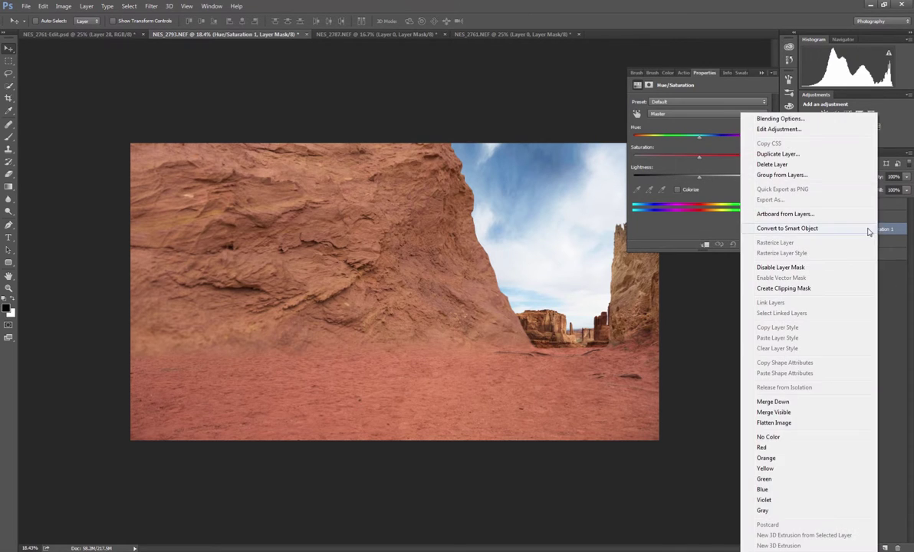
pyautogui.click(801, 289)
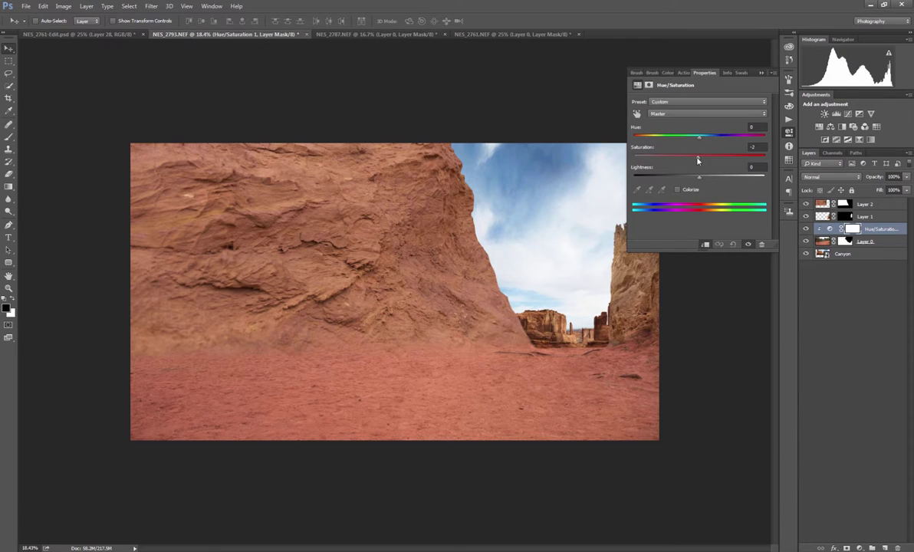
pyautogui.moveTo(692, 158); pyautogui.dragTo(704, 140)
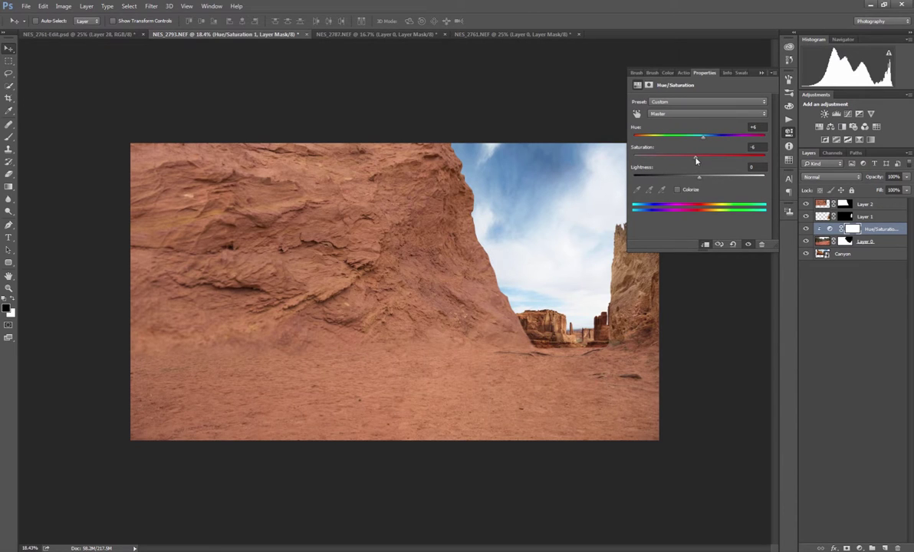
pyautogui.click(761, 75)
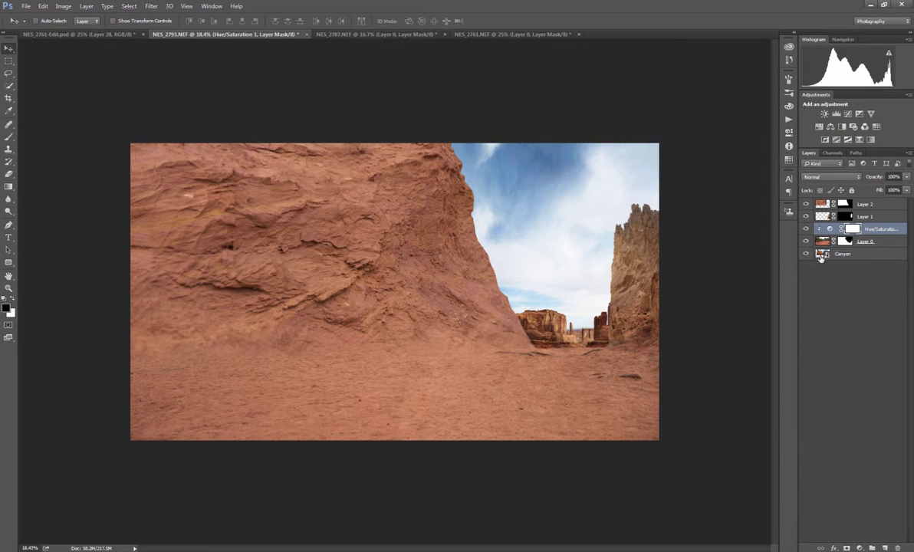
# Add a Hue/Saturation adjustment directly above the Canyon layer, with hue -2 and saturation -20
pyautogui.click(821, 256)
pyautogui.click(860, 547)
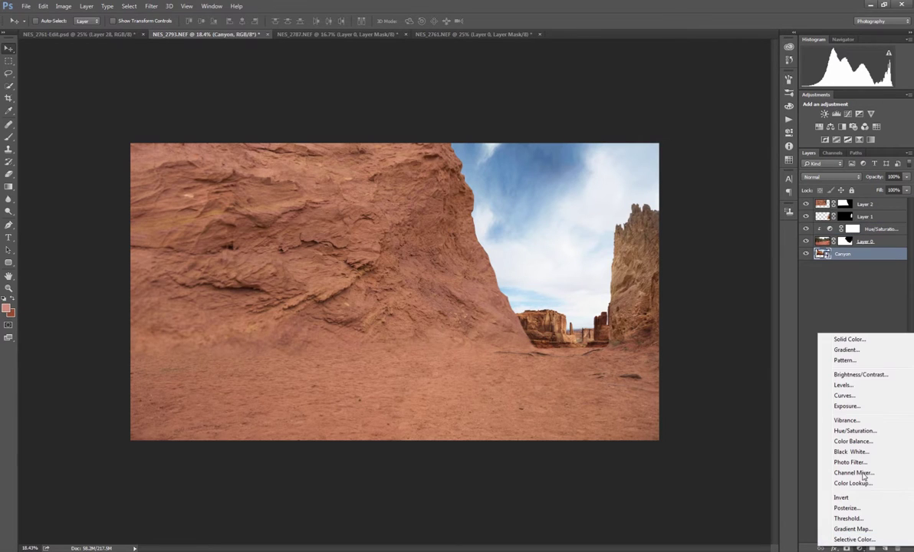
pyautogui.click(853, 430)
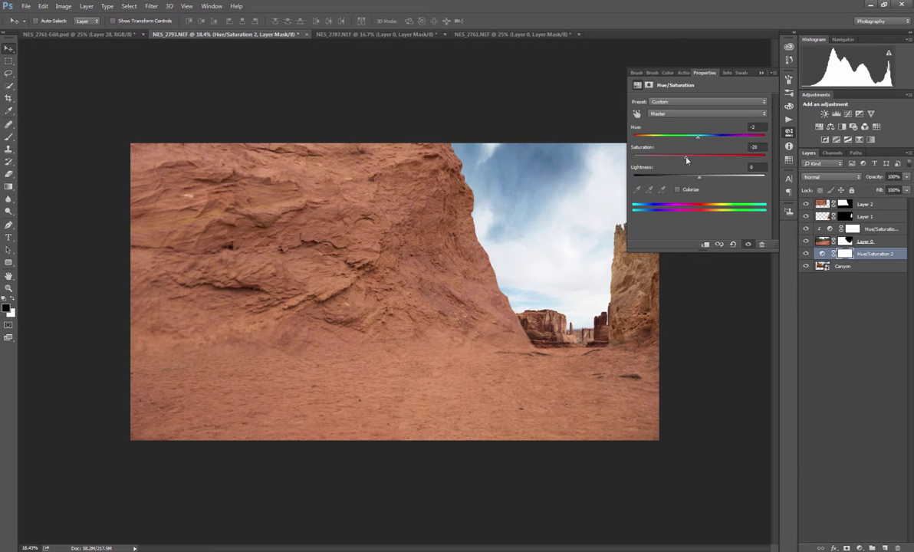
pyautogui.click(762, 73)
# Group all layers from Layer 2 down to Canyon and name the group Background
pyautogui.click(865, 204)
pyautogui.keyDown('shift'); pyautogui.click(824, 268); pyautogui.keyUp('shift')
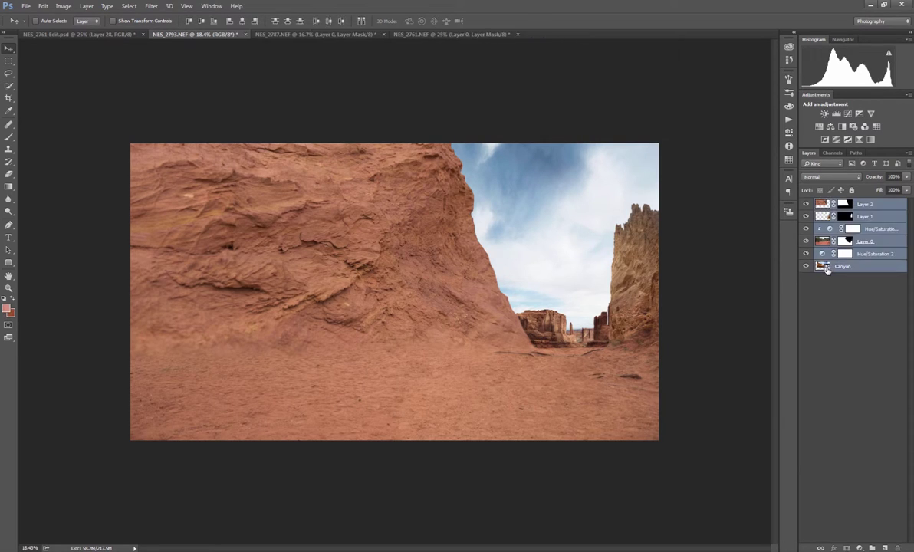
pyautogui.hotkey('ctrl', 'g')
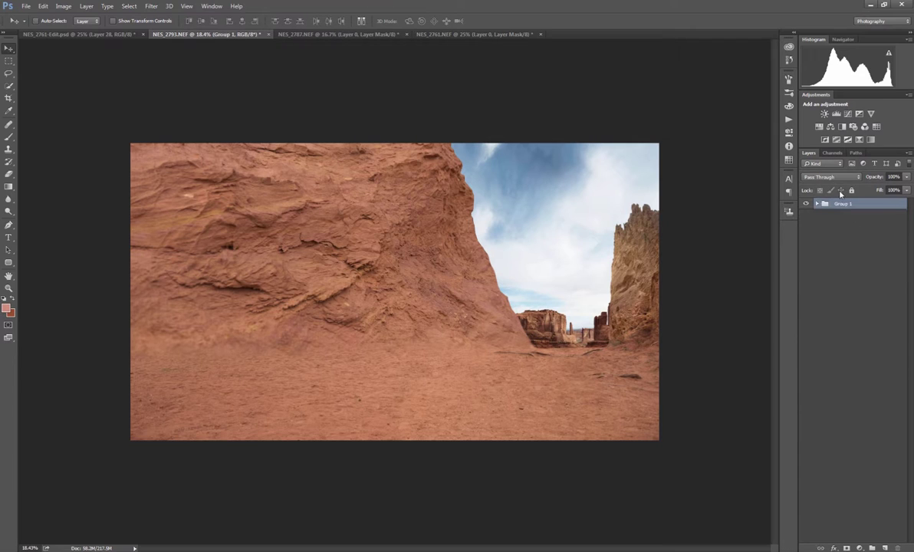
pyautogui.doubleClick(841, 204)
pyautogui.write('Background')
pyautogui.press('Return')
# Stamp all visible layers into a new merged layer above Layer 2 inside the Background group
pyautogui.press('b')
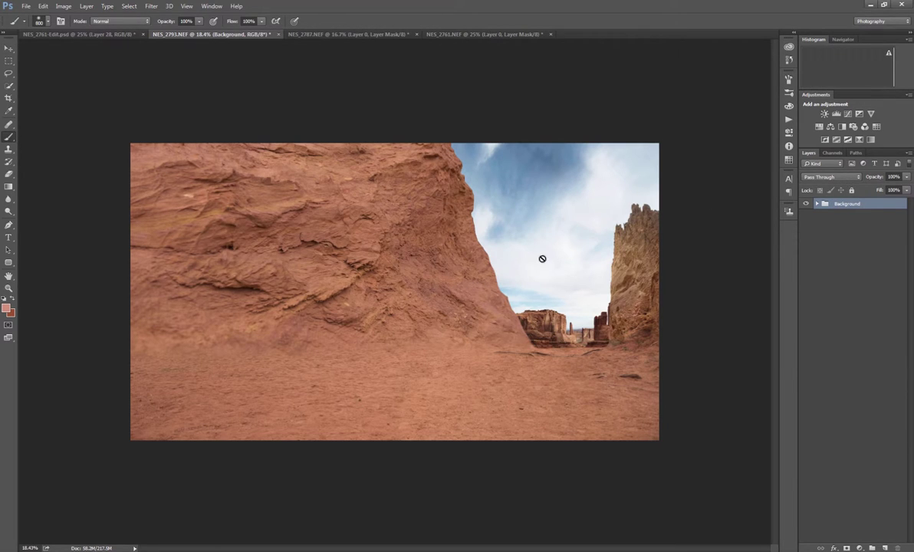
pyautogui.click(817, 204)
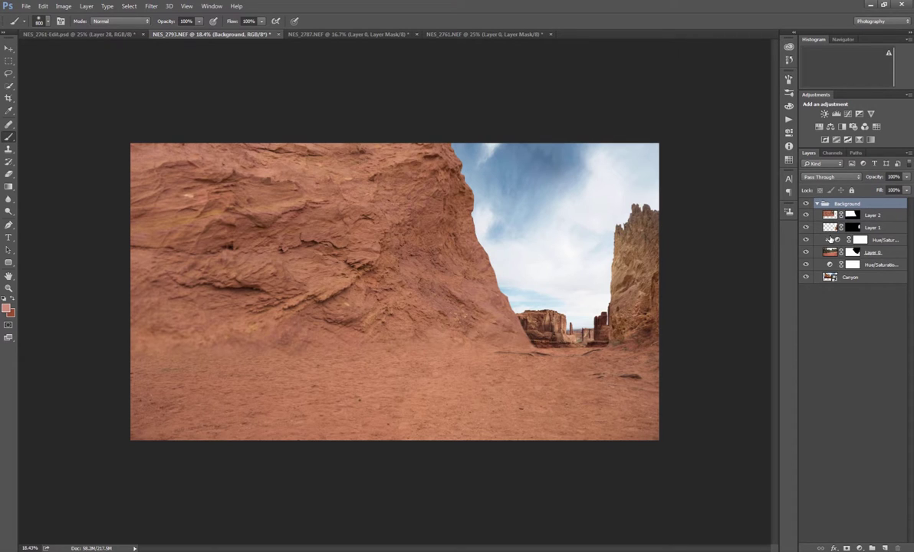
pyautogui.click(832, 217)
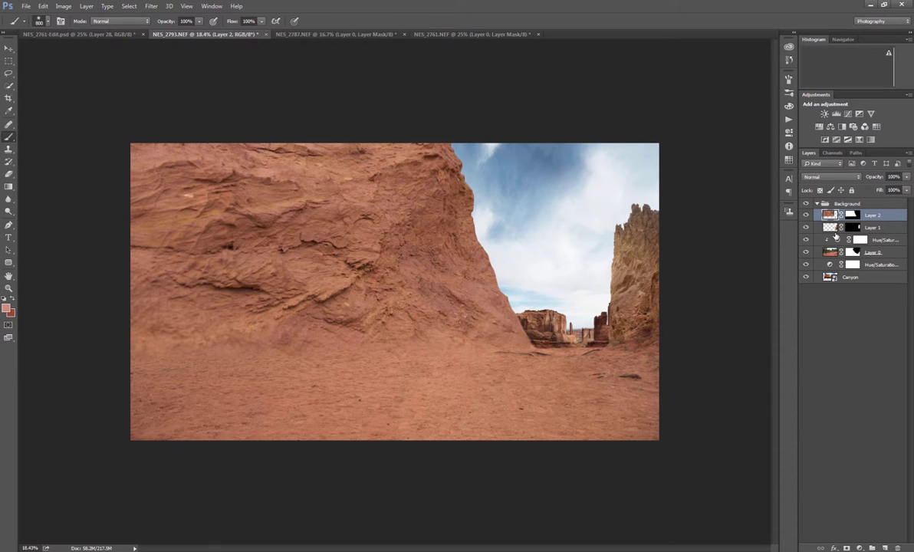
pyautogui.hotkey('ctrl', 'shift', 'alt', 'e')
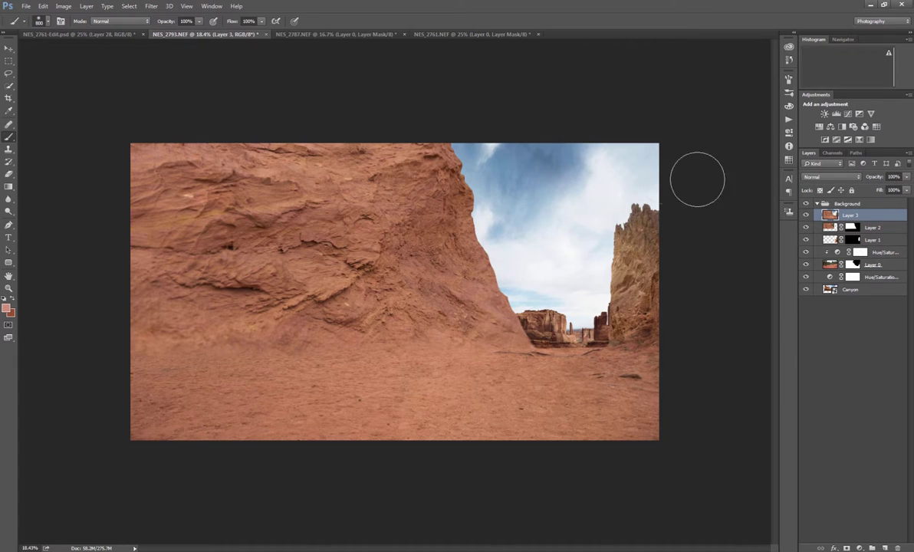
# Paint a quick mask over the sky and distant canyon with a black 800 px brush at 100% opacity
pyautogui.click(7, 326)
pyautogui.press('d')
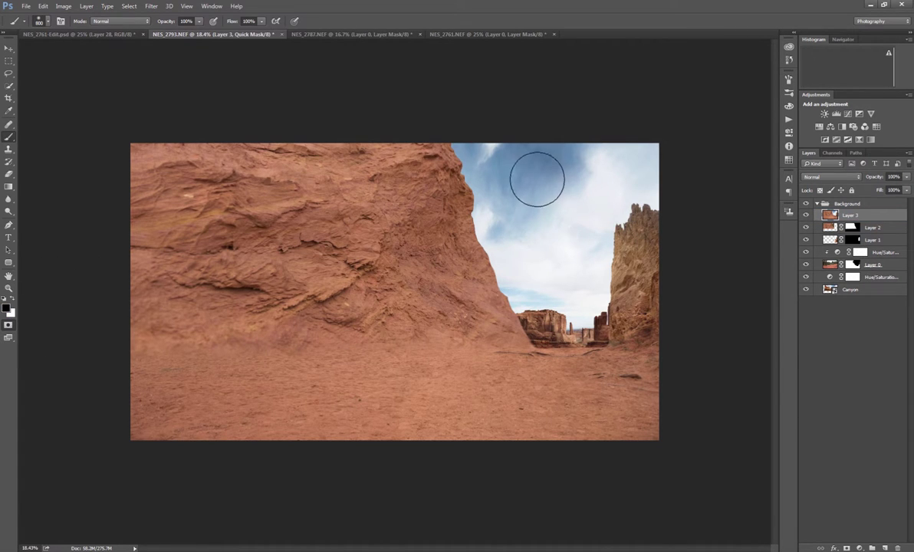
pyautogui.moveTo(536, 179)
pyautogui.mouseDown()
pyautogui.moveTo(526, 179)
pyautogui.moveTo(498, 130)
pyautogui.moveTo(501, 200)
pyautogui.mouseUp()
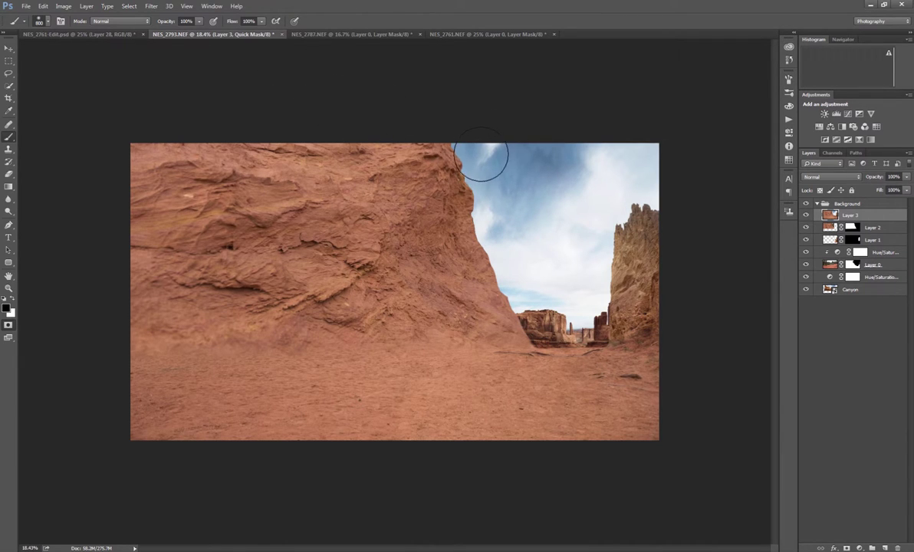
pyautogui.moveTo(481, 155)
pyautogui.mouseDown()
pyautogui.moveTo(519, 203)
pyautogui.moveTo(593, 164)
pyautogui.moveTo(567, 164)
pyautogui.moveTo(651, 149)
pyautogui.moveTo(610, 182)
pyautogui.moveTo(637, 182)
pyautogui.moveTo(586, 227)
pyautogui.moveTo(587, 299)
pyautogui.moveTo(587, 288)
pyautogui.moveTo(578, 310)
pyautogui.moveTo(533, 303)
pyautogui.moveTo(507, 240)
pyautogui.moveTo(558, 207)
pyautogui.moveTo(560, 252)
pyautogui.mouseUp()
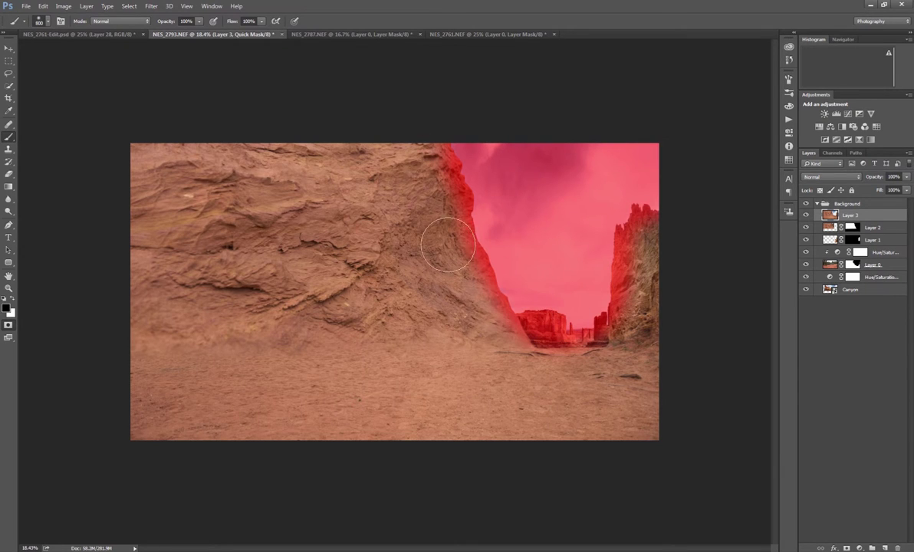
# Feather the quick mask onto the left cliff, right rock and ground with a black brush at 37% opacity, varying its size up to 1300 px
pyautogui.click(170, 20)
pyautogui.write('37')
pyautogui.press('Return')
pyautogui.moveTo(446, 178)
pyautogui.mouseDown()
pyautogui.moveTo(473, 280)
pyautogui.moveTo(426, 148)
pyautogui.moveTo(477, 315)
pyautogui.moveTo(422, 143)
pyautogui.moveTo(491, 327)
pyautogui.moveTo(455, 231)
pyautogui.moveTo(481, 303)
pyautogui.moveTo(410, 154)
pyautogui.moveTo(422, 210)
pyautogui.moveTo(418, 176)
pyautogui.moveTo(467, 164)
pyautogui.moveTo(503, 241)
pyautogui.moveTo(451, 154)
pyautogui.moveTo(489, 280)
pyautogui.moveTo(539, 319)
pyautogui.moveTo(530, 319)
pyautogui.moveTo(589, 326)
pyautogui.moveTo(504, 332)
pyautogui.moveTo(540, 326)
pyautogui.mouseUp()
pyautogui.press(']')
pyautogui.press(']')
pyautogui.press(']')
pyautogui.press(']')
pyautogui.moveTo(625, 234)
pyautogui.mouseDown()
pyautogui.moveTo(635, 290)
pyautogui.moveTo(650, 233)
pyautogui.moveTo(629, 312)
pyautogui.mouseUp()
pyautogui.press('[')
pyautogui.press('[')
pyautogui.press('[')
pyautogui.press('[')
pyautogui.press('[')
pyautogui.moveTo(656, 238)
pyautogui.mouseDown()
pyautogui.moveTo(645, 282)
pyautogui.moveTo(658, 225)
pyautogui.moveTo(645, 304)
pyautogui.moveTo(644, 269)
pyautogui.moveTo(624, 334)
pyautogui.mouseUp()
pyautogui.press(']')
pyautogui.press(']')
pyautogui.press(']')
pyautogui.press(']')
pyautogui.press(']')
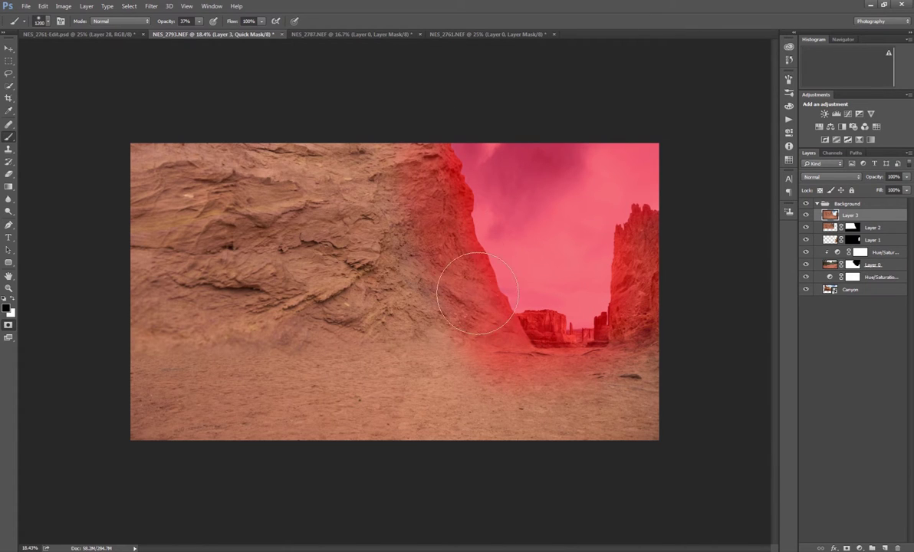
pyautogui.press(']')
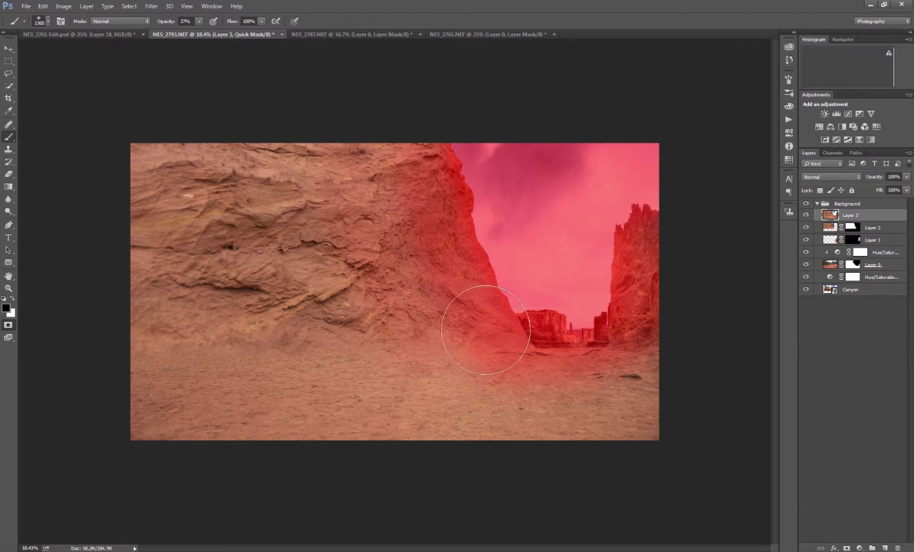
# Convert the quick mask to a selection, save it as a new channel named DOF, and deselect
pyautogui.press('x')
pyautogui.click(8, 325)
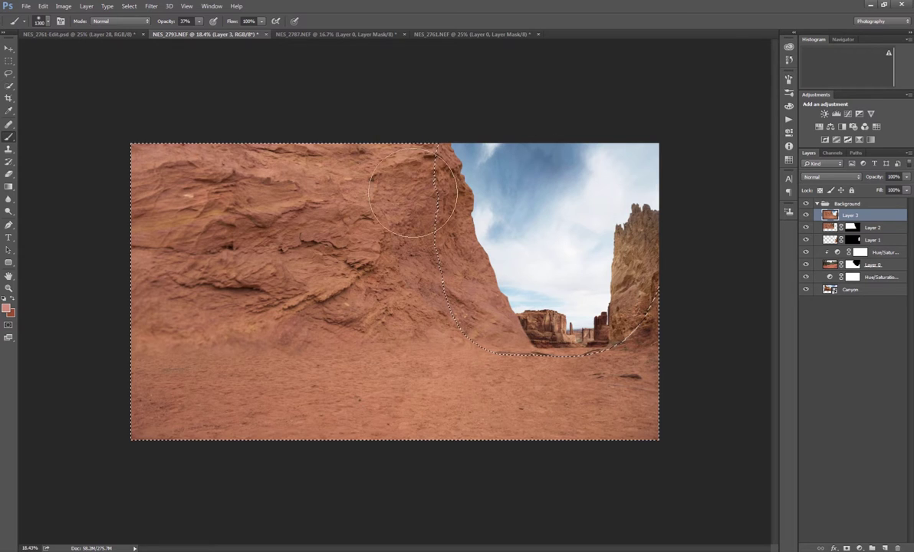
pyautogui.click(128, 7)
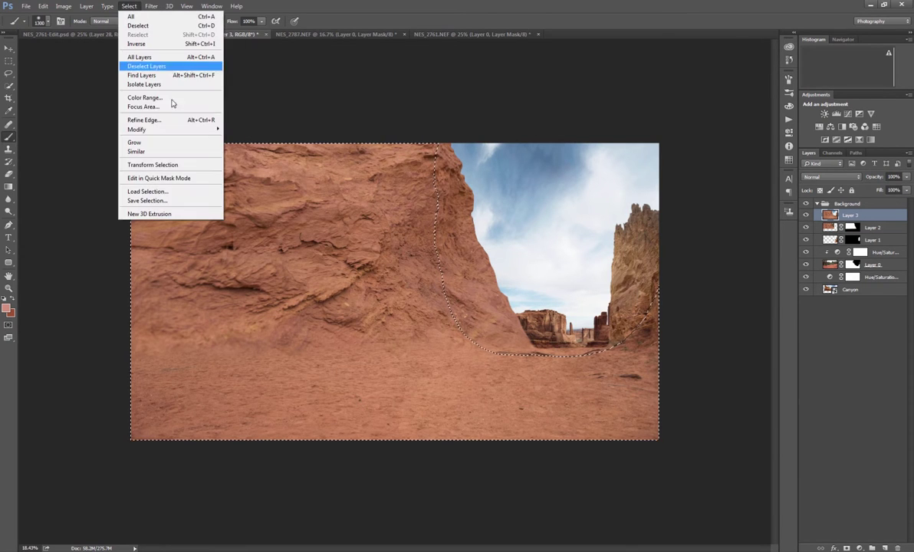
pyautogui.click(154, 200)
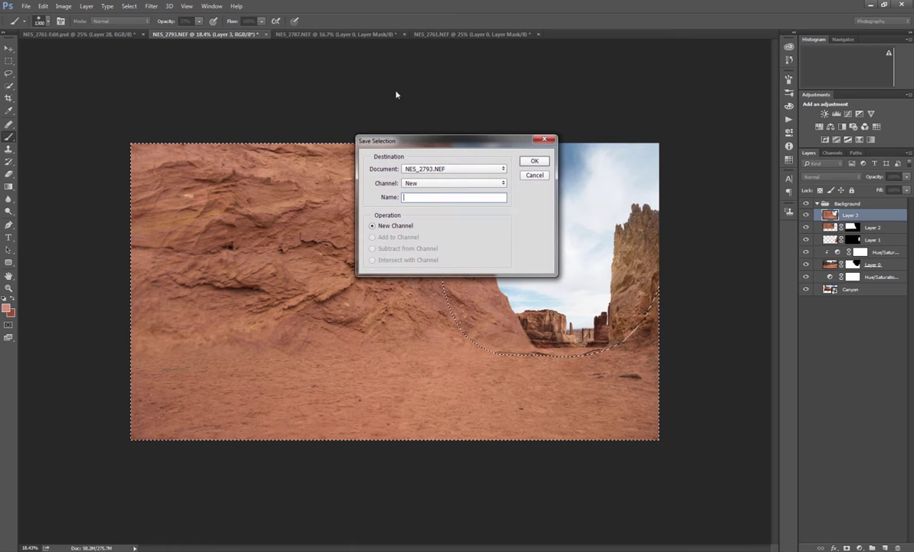
pyautogui.write('DOF')
pyautogui.click(534, 161)
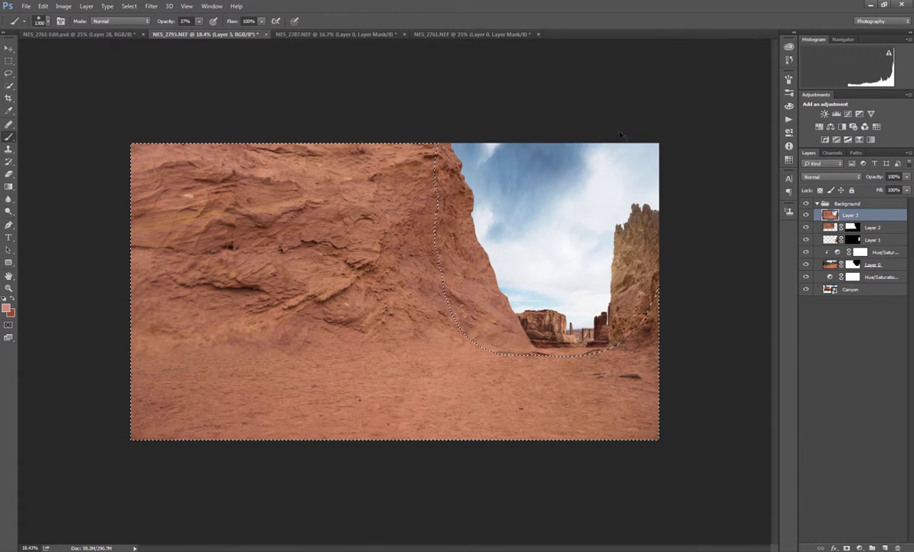
pyautogui.hotkey('ctrl', 'd')
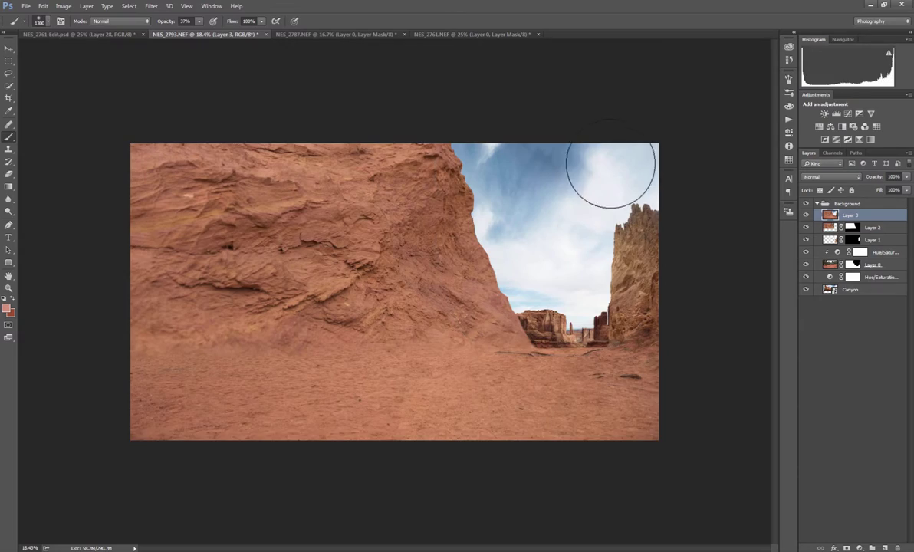
# Apply a Lens Blur to Layer 3 using the inverted DOF channel as depth map, with a hexagon iris and radius 35
pyautogui.click(157, 7)
pyautogui.moveTo(207, 115)
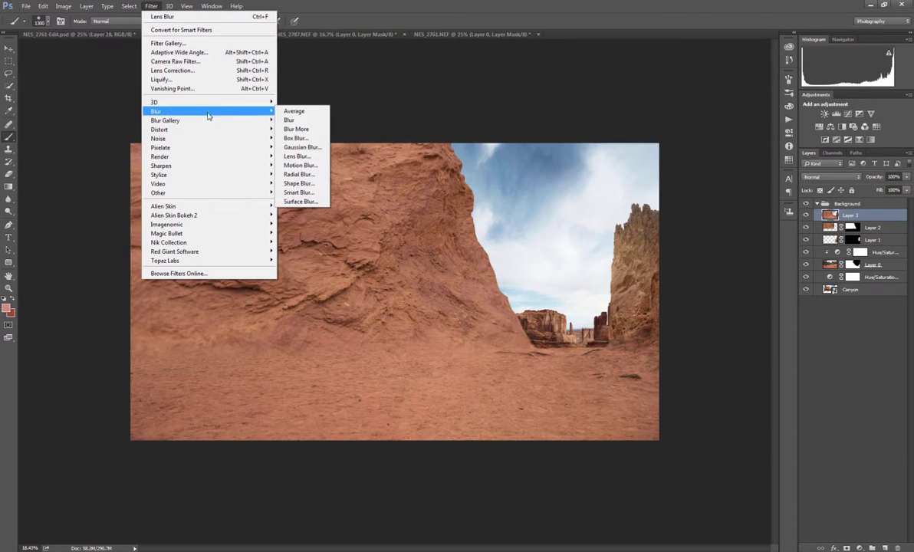
pyautogui.click(295, 156)
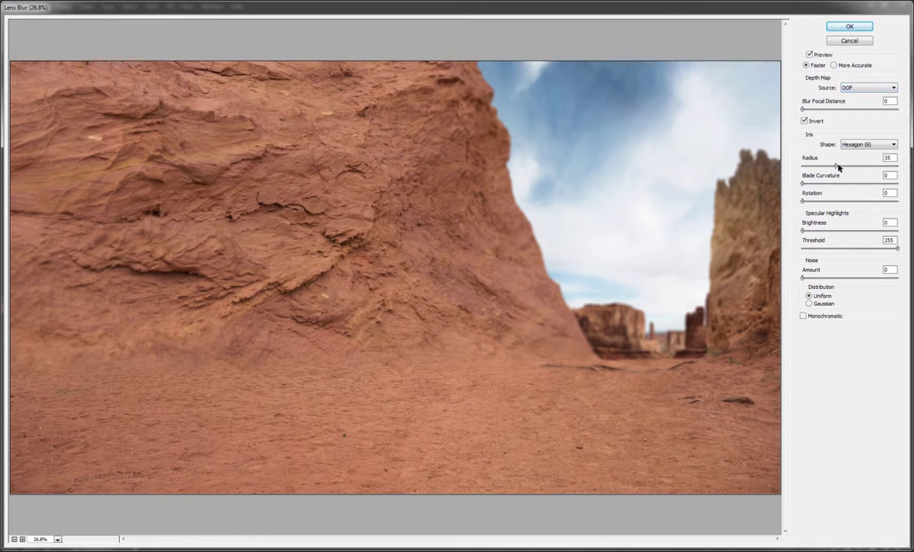
pyautogui.moveTo(838, 167); pyautogui.dragTo(844, 169)
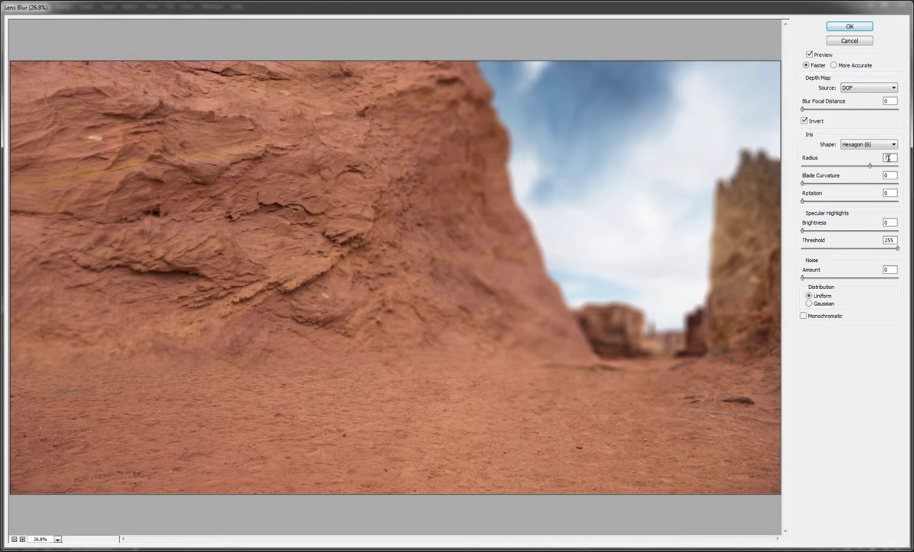
pyautogui.write('3')
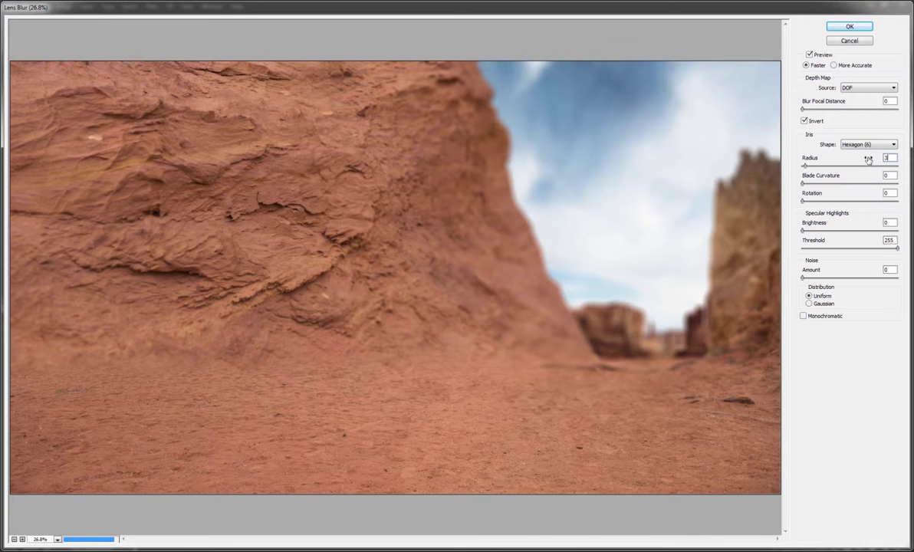
pyautogui.write('5')
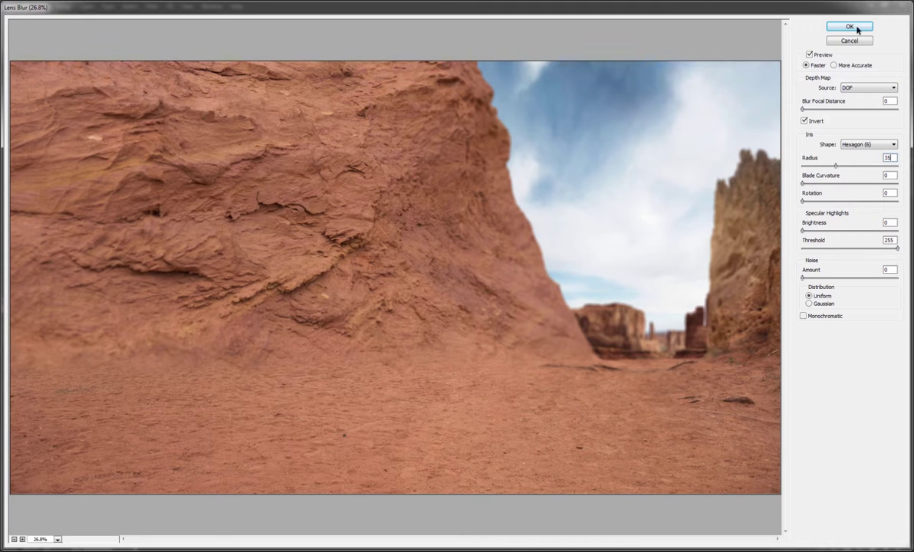
pyautogui.press('Return')
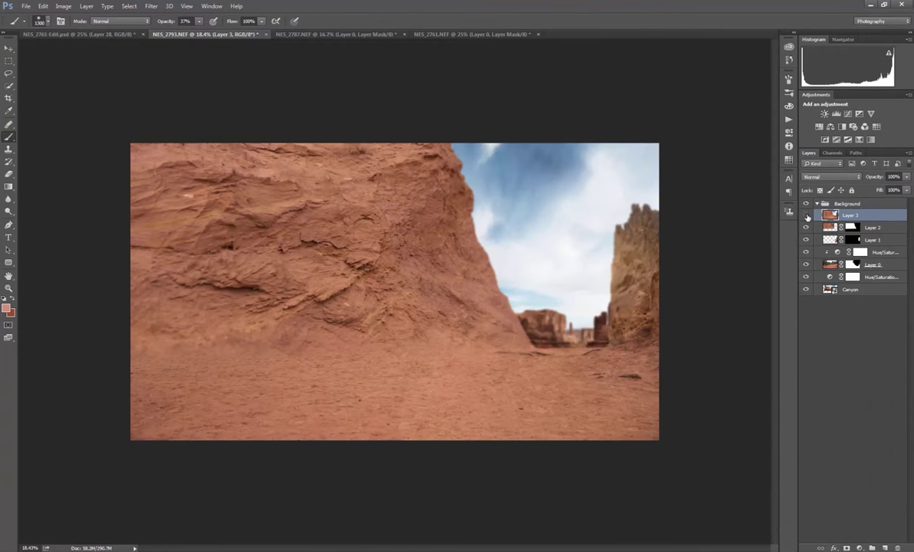
# Compare the background with and without the blurred Layer 3, leaving it visible, and collapse the Background group
pyautogui.click(806, 216)
pyautogui.click(805, 215)
pyautogui.click(806, 215)
pyautogui.click(806, 215)
pyautogui.click(818, 203)
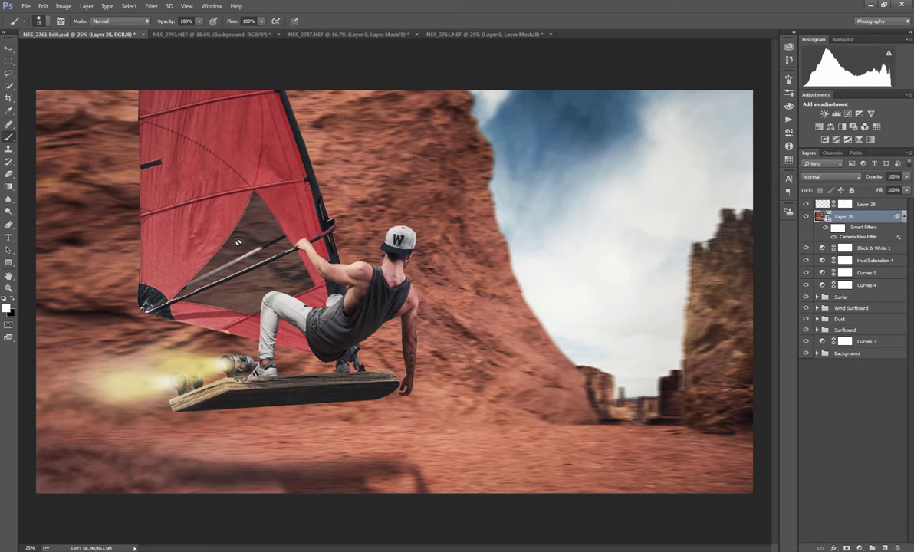
# In NES_2793, sketch the board's slanted rectangular end face on a new layer above the Background group with a white 15 px brush
pyautogui.click(207, 35)
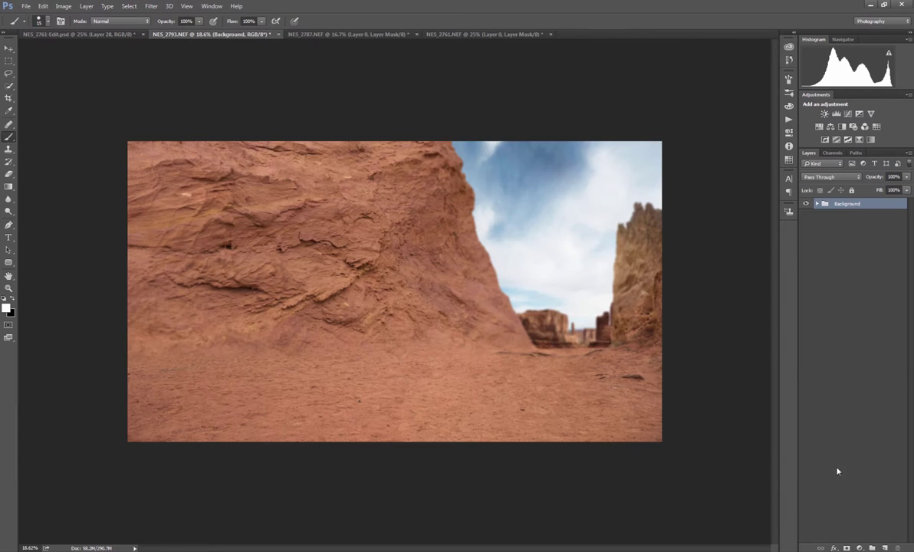
pyautogui.click(883, 548)
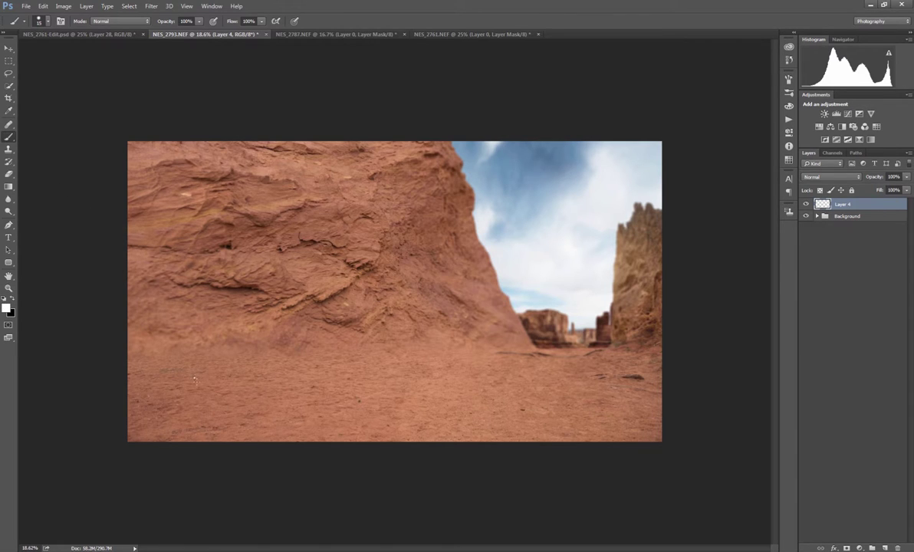
pyautogui.moveTo(203, 381); pyautogui.dragTo(232, 374)
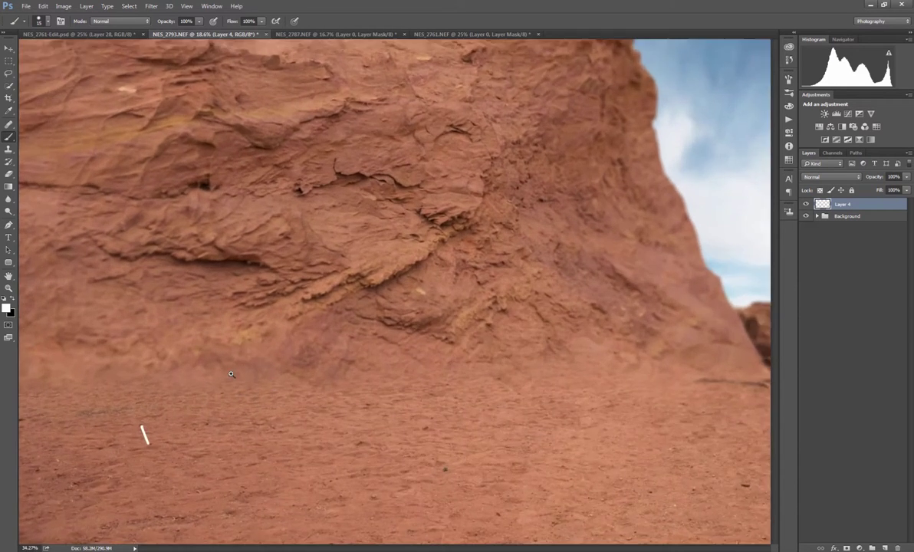
pyautogui.moveTo(204, 417); pyautogui.dragTo(278, 343)
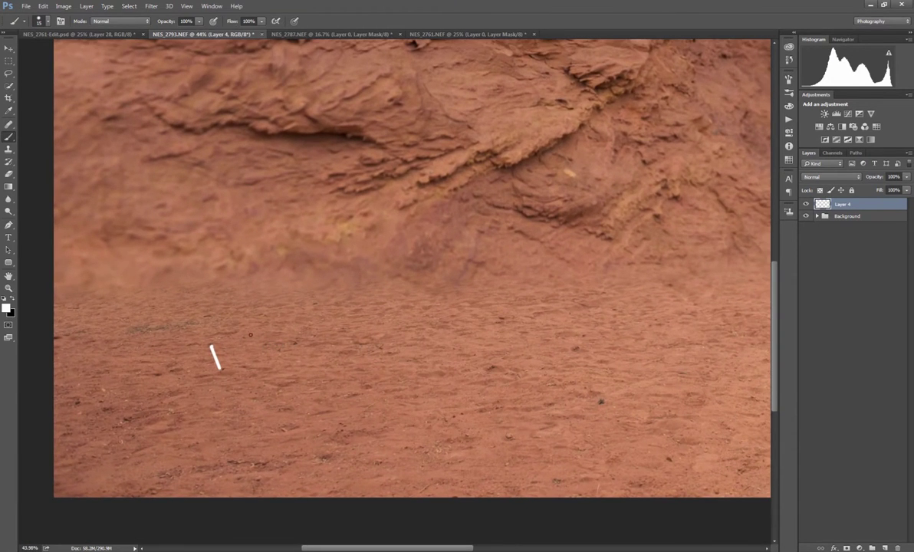
pyautogui.keyDown('shift'); pyautogui.click(316, 304); pyautogui.keyUp('shift')
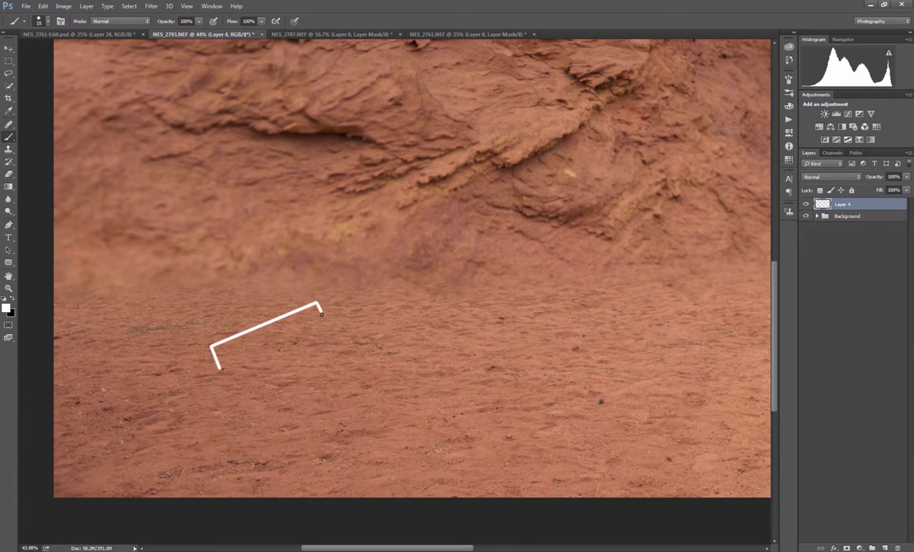
pyautogui.keyDown('shift'); pyautogui.click(222, 367); pyautogui.keyUp('shift')
pyautogui.hotkey('ctrl', 'z')
pyautogui.keyDown('shift'); pyautogui.click(219, 368); pyautogui.keyUp('shift')
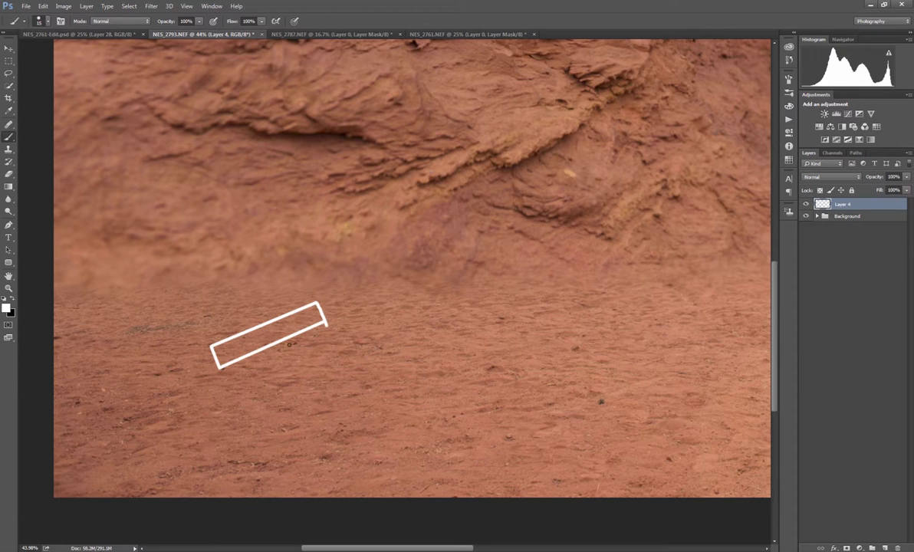
# Extend the white sketch with the board's long upper strip, drawing two straight parallel edges from the end face to a rounded front
pyautogui.moveTo(295, 338); pyautogui.dragTo(188, 368)
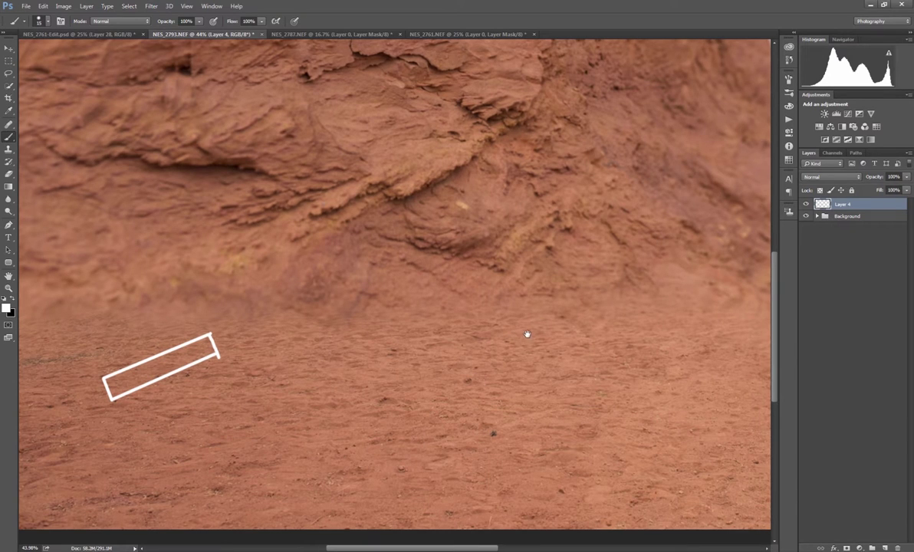
pyautogui.moveTo(527, 335); pyautogui.dragTo(507, 336)
pyautogui.keyDown('shift'); pyautogui.click(475, 326); pyautogui.keyUp('shift')
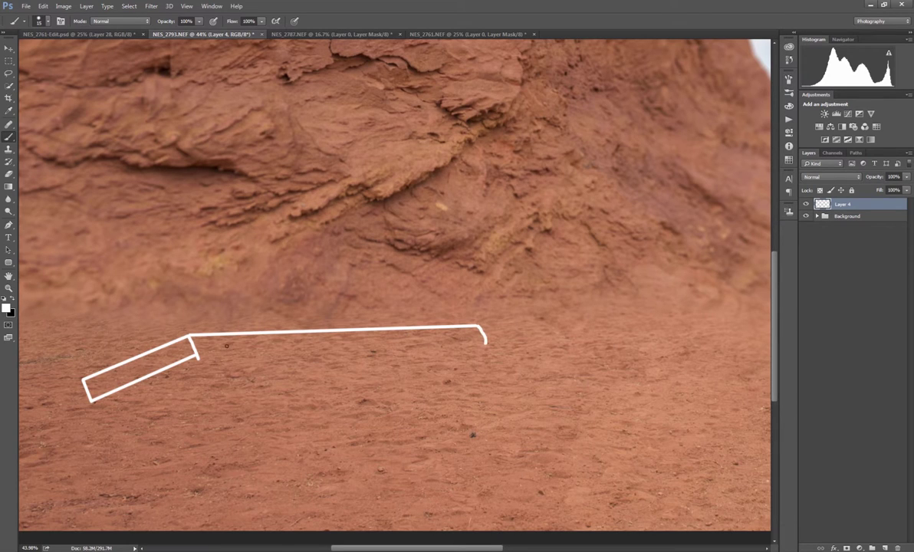
pyautogui.keyDown('shift'); pyautogui.click(197, 355); pyautogui.keyUp('shift')
pyautogui.moveTo(197, 355); pyautogui.dragTo(271, 313)
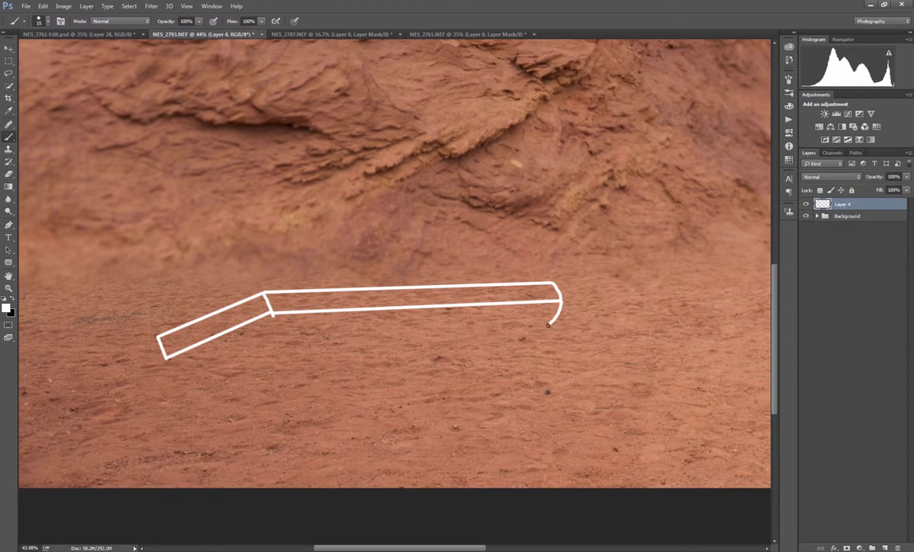
# Complete the board outline with a curved nose and a straight lower edge back to the end face's bottom corner
pyautogui.moveTo(533, 334); pyautogui.dragTo(519, 340)
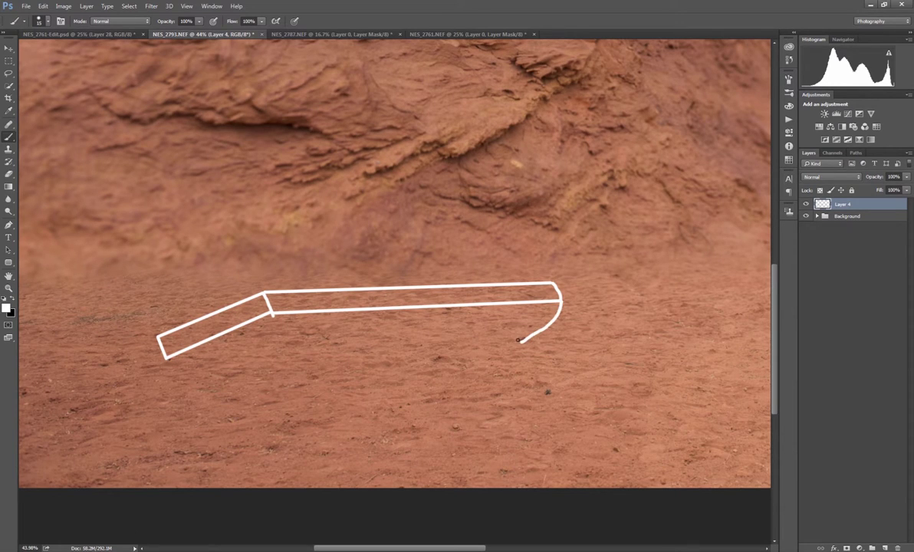
pyautogui.keyDown('shift'); pyautogui.click(170, 360); pyautogui.keyUp('shift')
pyautogui.scroll(-5, 450, 330)
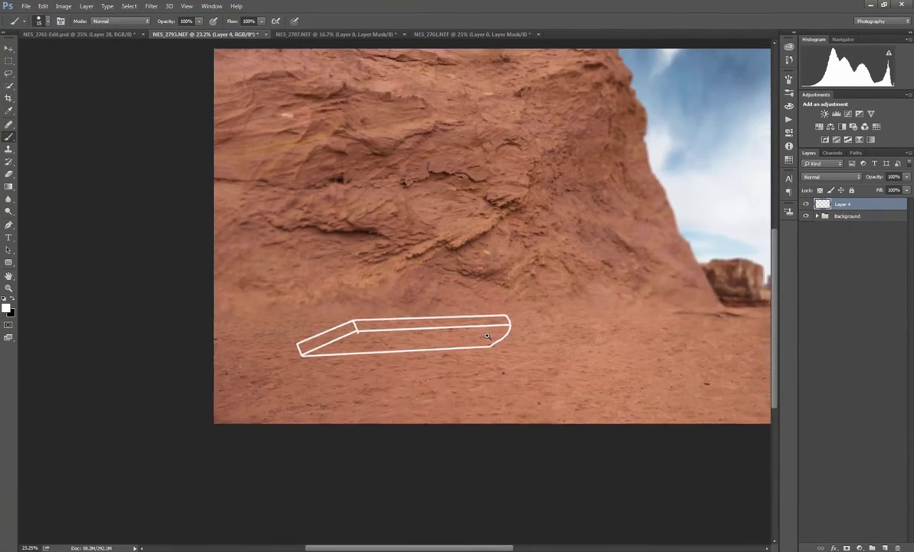
pyautogui.moveTo(487, 336); pyautogui.dragTo(343, 371)
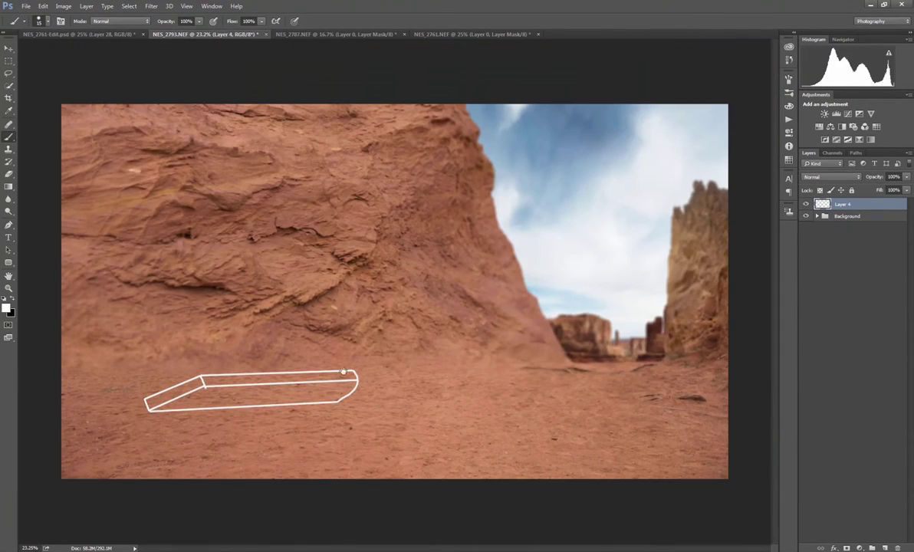
pyautogui.scroll(5, 193, 392)
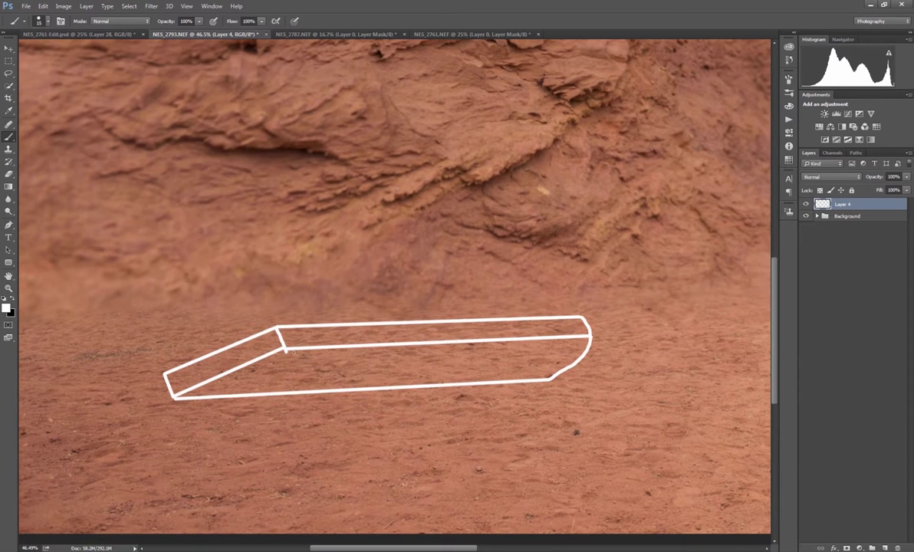
# Erase the stray line end below the corner where the end face meets the long strip, using a 70 px eraser
pyautogui.press('e')
pyautogui.press('[')
pyautogui.press('[')
pyautogui.press('[')
pyautogui.press('[')
pyautogui.press('[')
pyautogui.press('[')
pyautogui.press('[')
pyautogui.press('[')
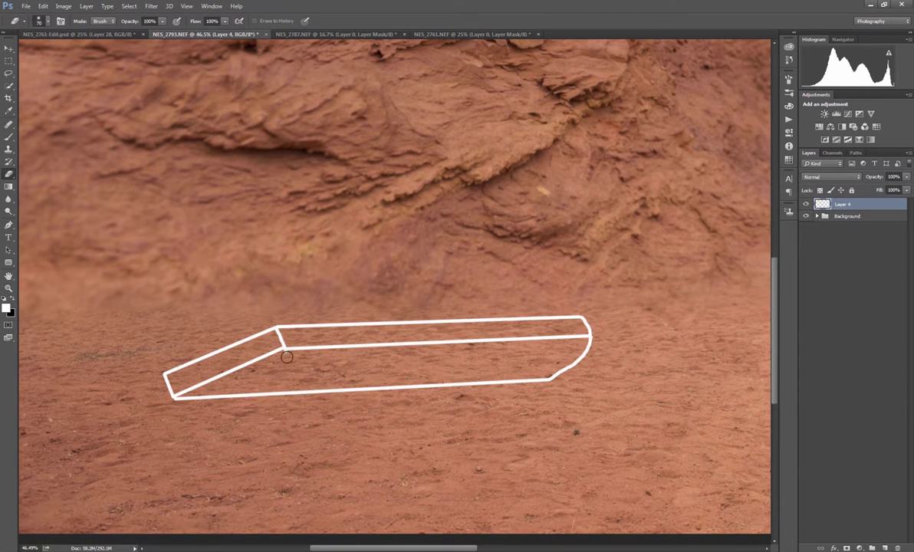
pyautogui.scroll(-3, 374, 322)
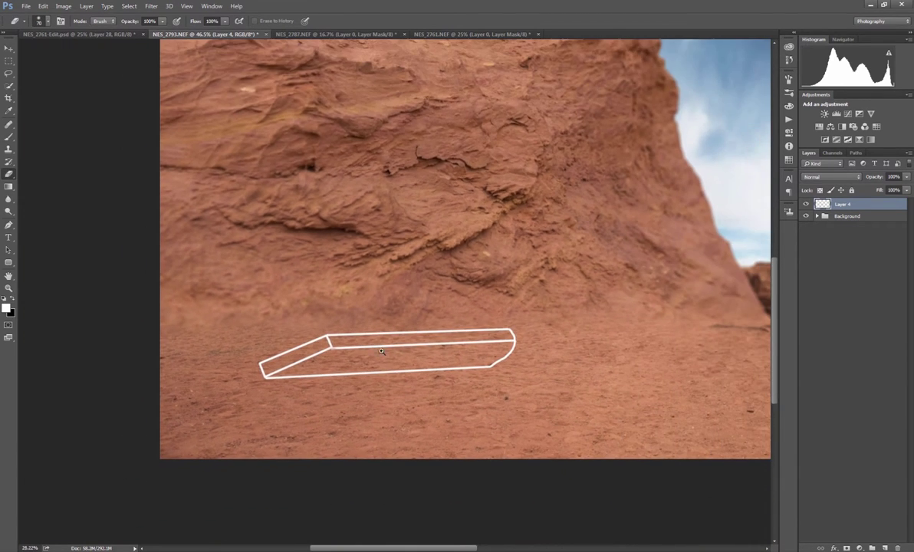
# On a new layer above the sketch, trace the board's slanted end face with the Pen tool and make an anti-aliased selection with 0 px feather
pyautogui.click(884, 548)
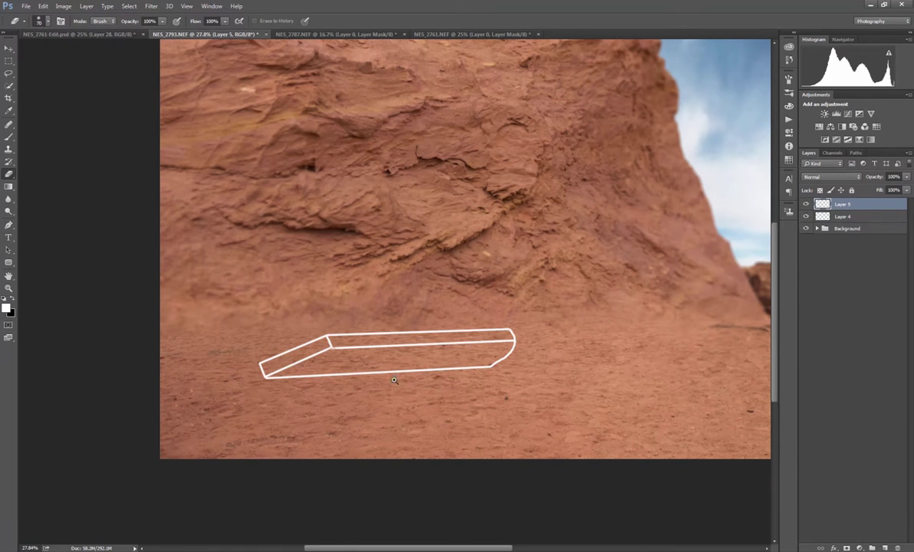
pyautogui.scroll(2, 304, 362)
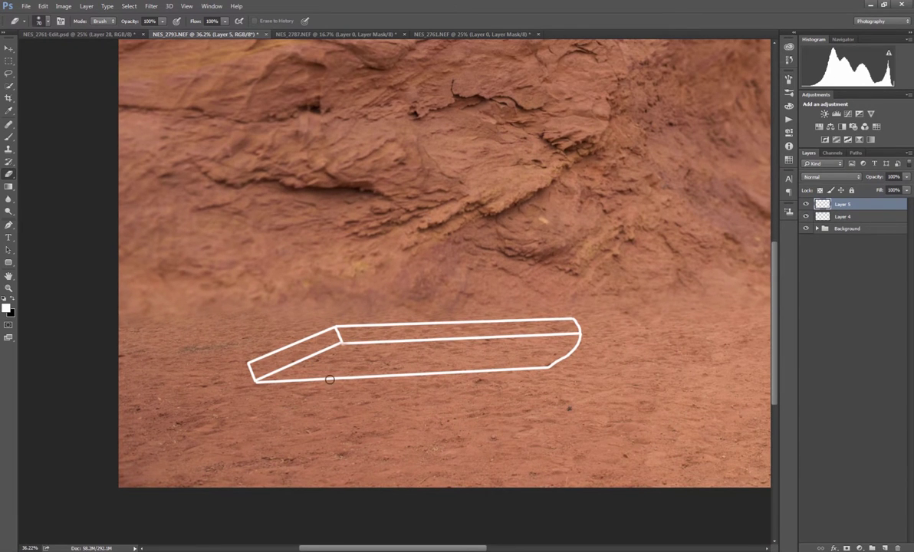
pyautogui.press('p')
pyautogui.scroll(3, 255, 366)
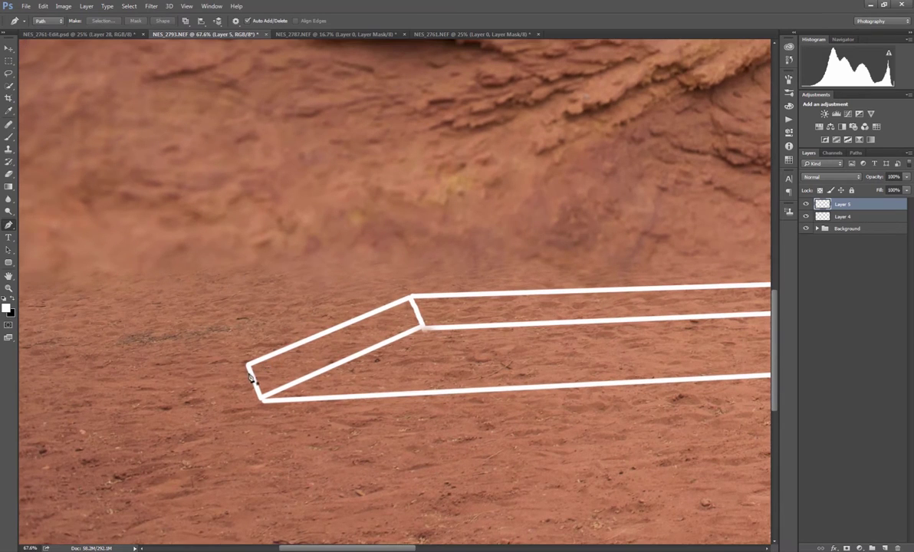
pyautogui.click(247, 365)
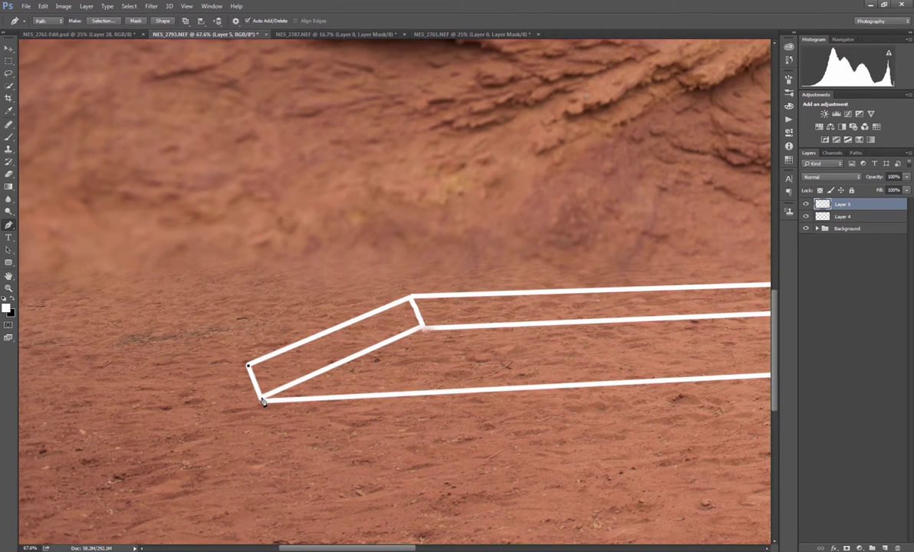
pyautogui.click(421, 326)
pyautogui.click(410, 297)
pyautogui.click(247, 366)
pyautogui.rightClick(299, 362)
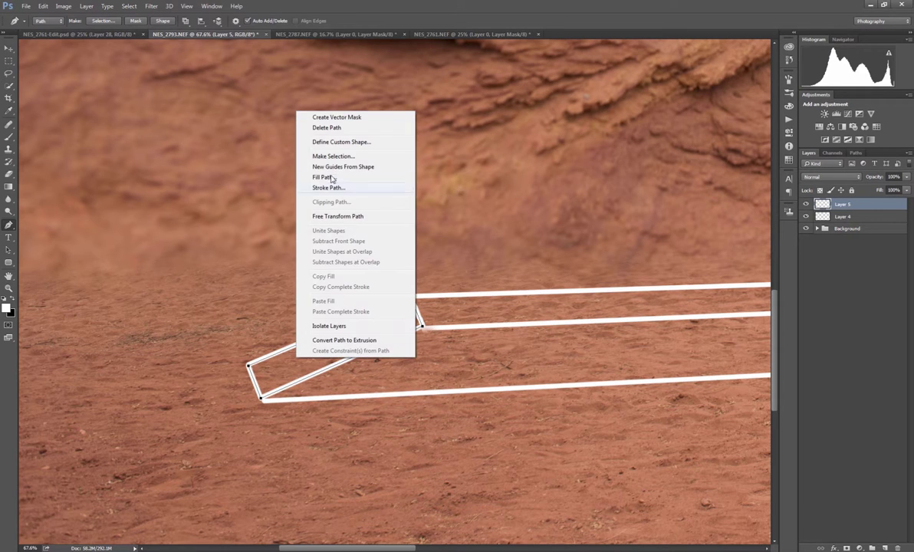
pyautogui.click(342, 156)
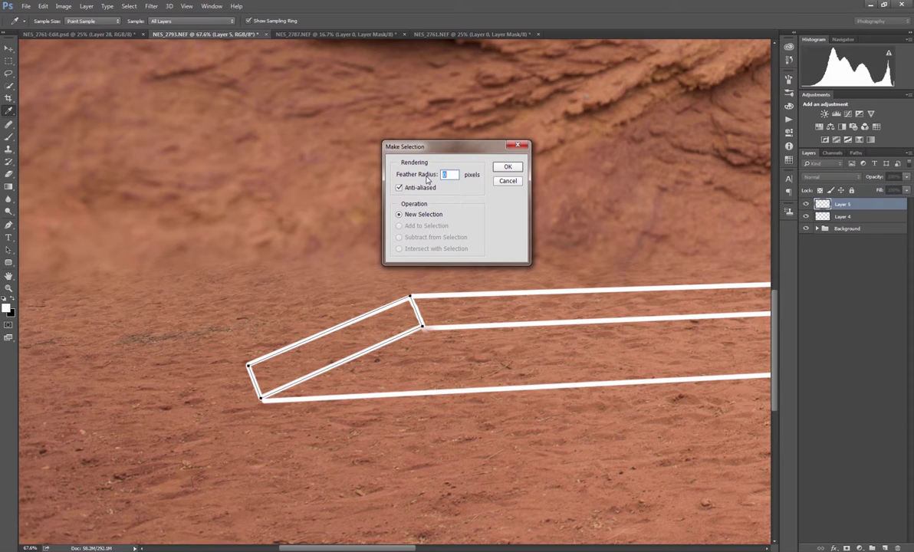
pyautogui.press('Return')
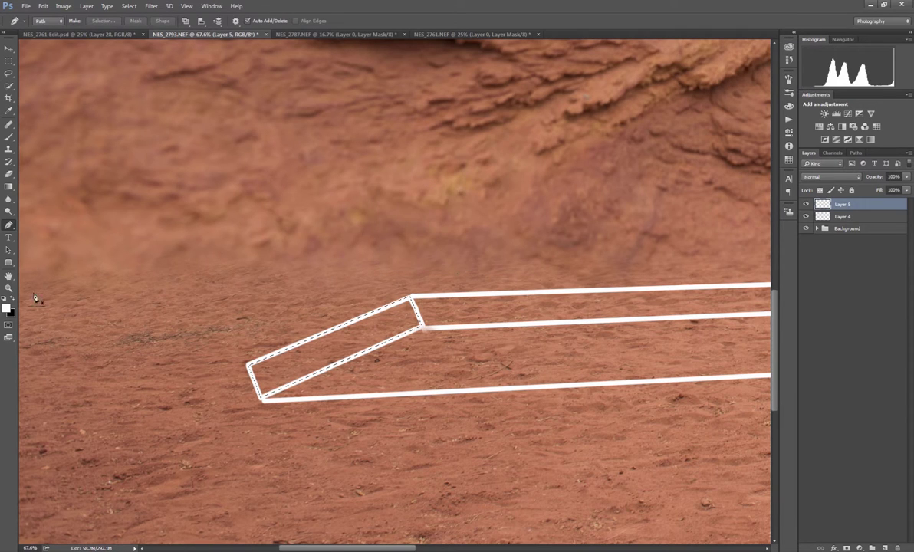
# Fill the selected end face with dark blue and deselect
pyautogui.click(6, 308)
pyautogui.click(769, 234)
pyautogui.click(735, 230)
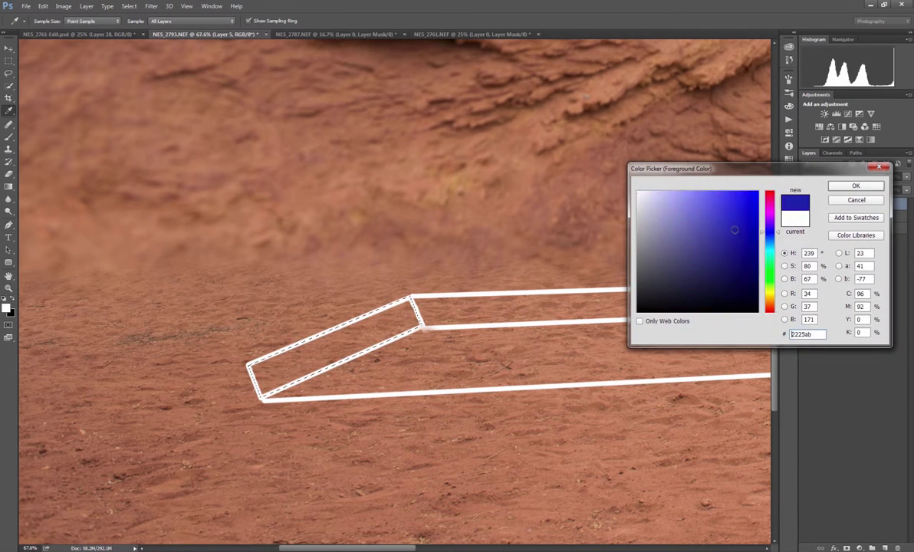
pyautogui.press('Return')
pyautogui.press('p')
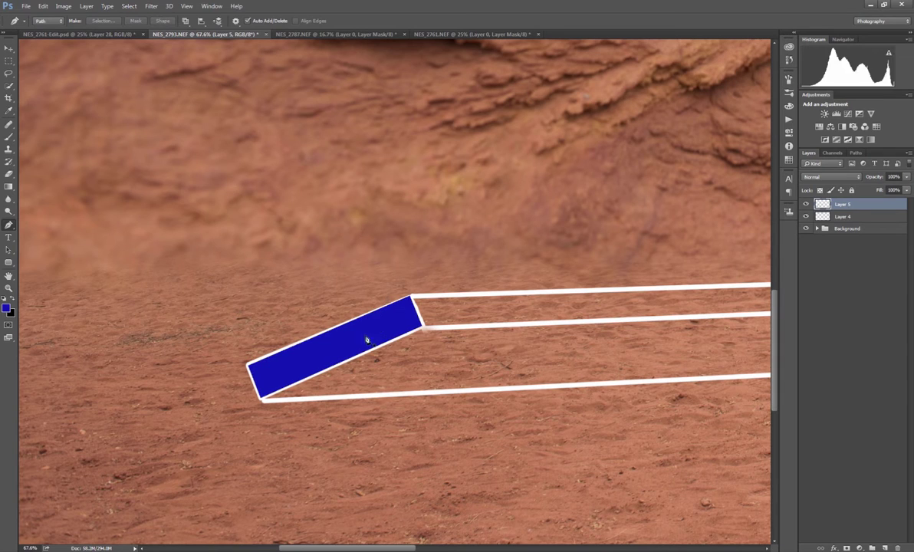
# On a new layer, trace the board's long upper strip from the slanted end face to the curved nose with the Pen tool
pyautogui.moveTo(486, 317); pyautogui.dragTo(409, 329)
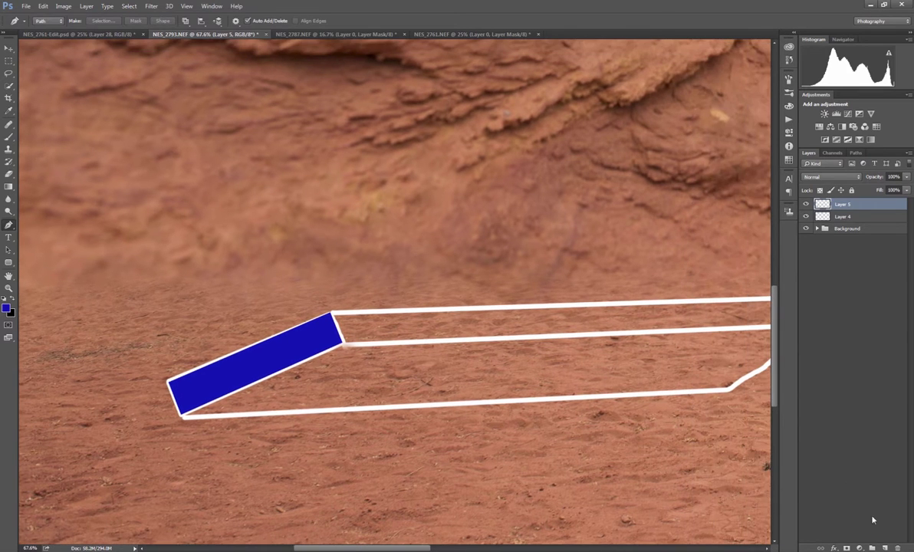
pyautogui.click(884, 548)
pyautogui.hscroll(3, 335, 322)
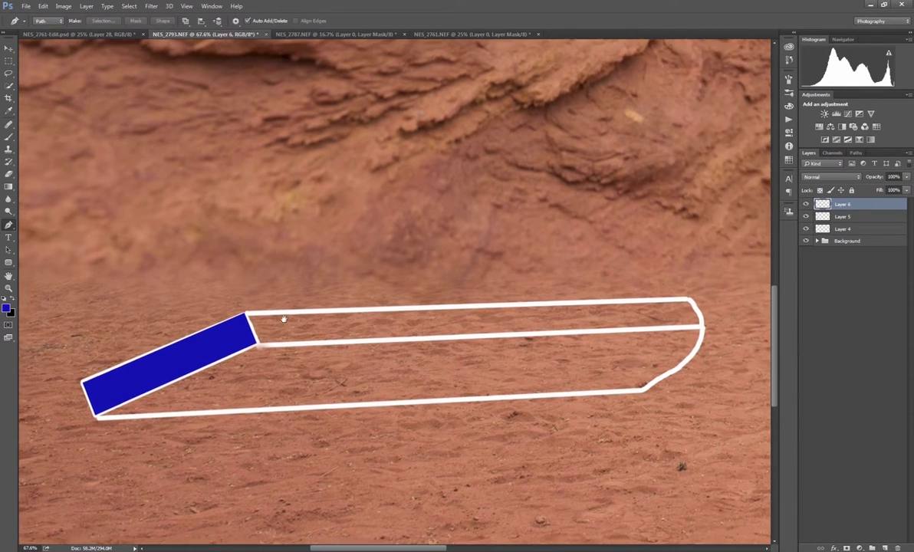
pyautogui.moveTo(247, 311); pyautogui.dragTo(287, 310)
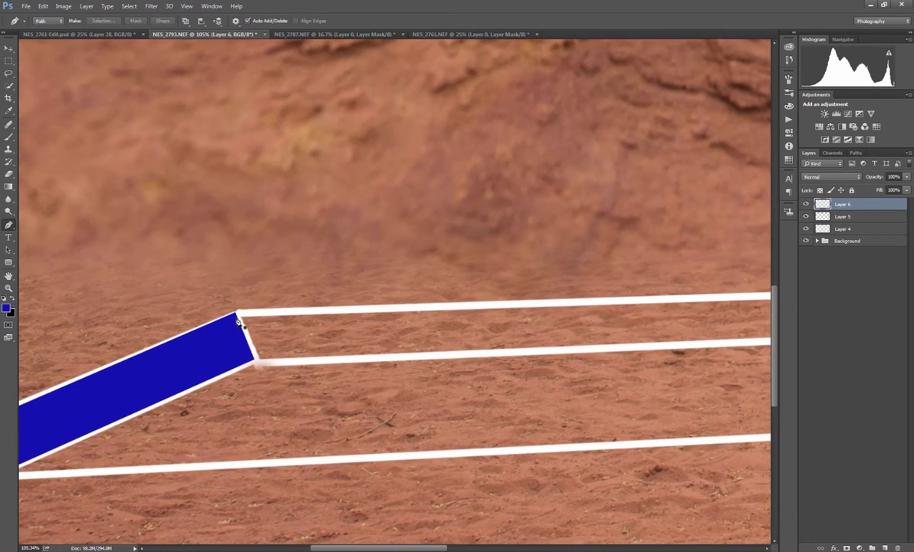
pyautogui.click(234, 313)
pyautogui.moveTo(467, 316); pyautogui.dragTo(251, 312)
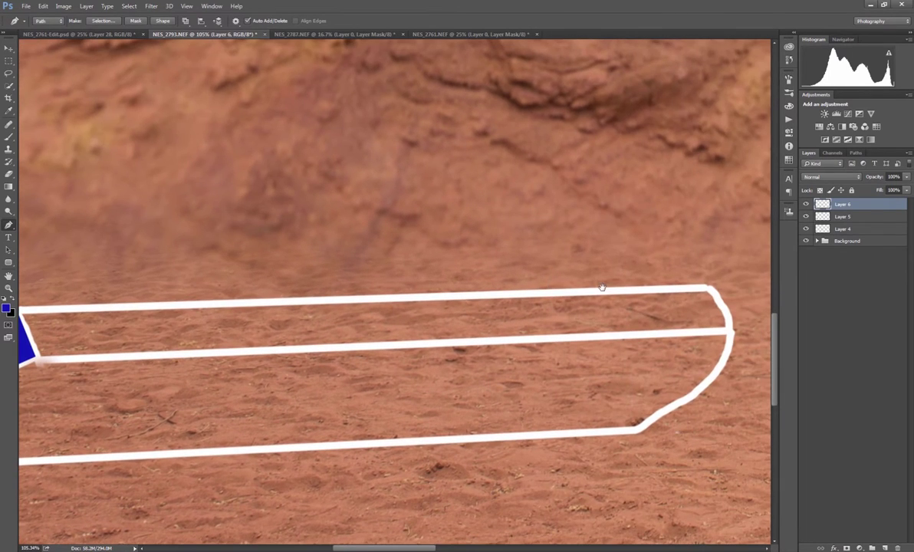
pyautogui.click(705, 289)
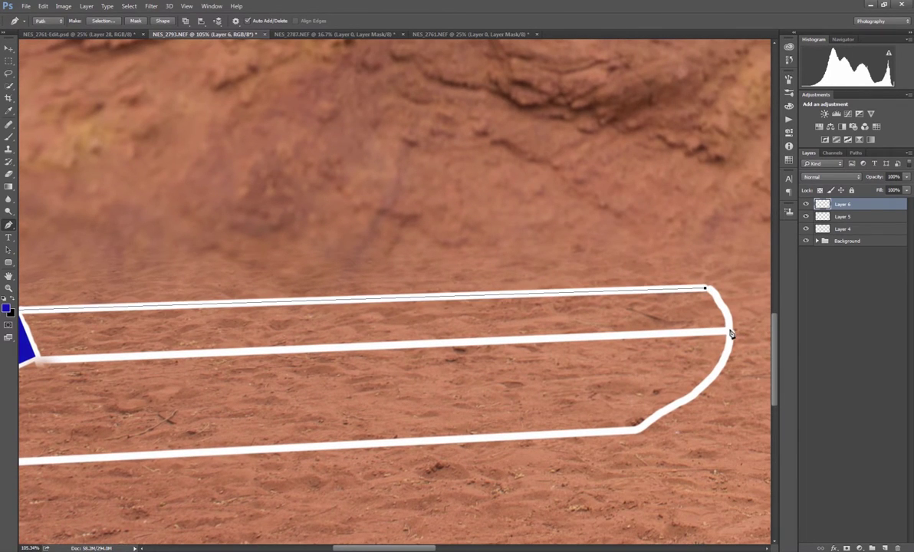
pyautogui.moveTo(729, 330)
pyautogui.mouseDown()
pyautogui.moveTo(729, 355)
pyautogui.moveTo(732, 334)
pyautogui.mouseUp()
pyautogui.moveTo(427, 330); pyautogui.dragTo(441, 317)
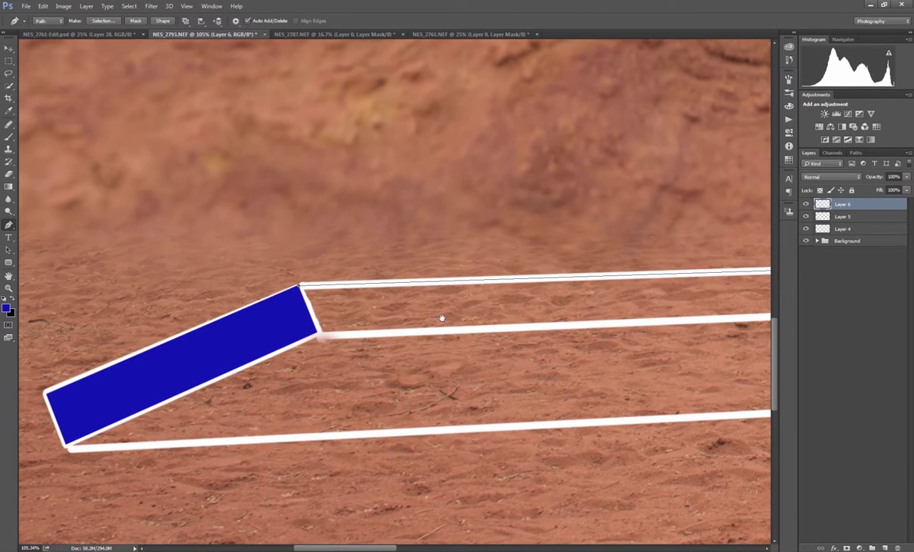
pyautogui.click(319, 338)
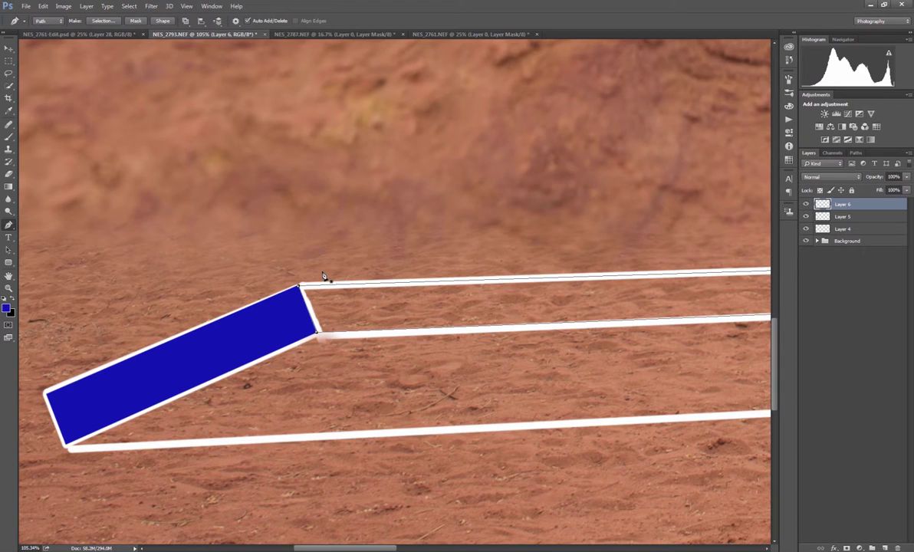
# Turn the long strip's path into a selection, fill it with dark blue and deselect
pyautogui.rightClick(423, 297)
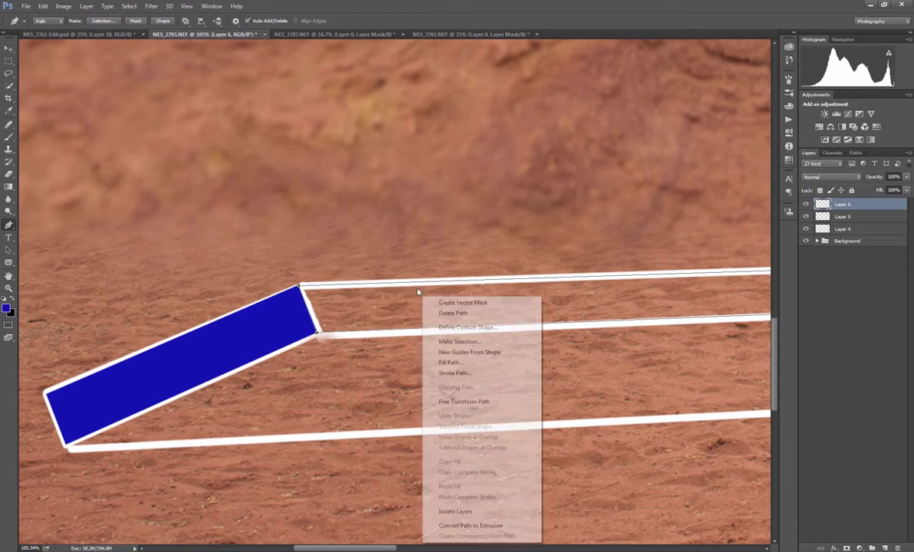
pyautogui.click(466, 343)
pyautogui.press('Return')
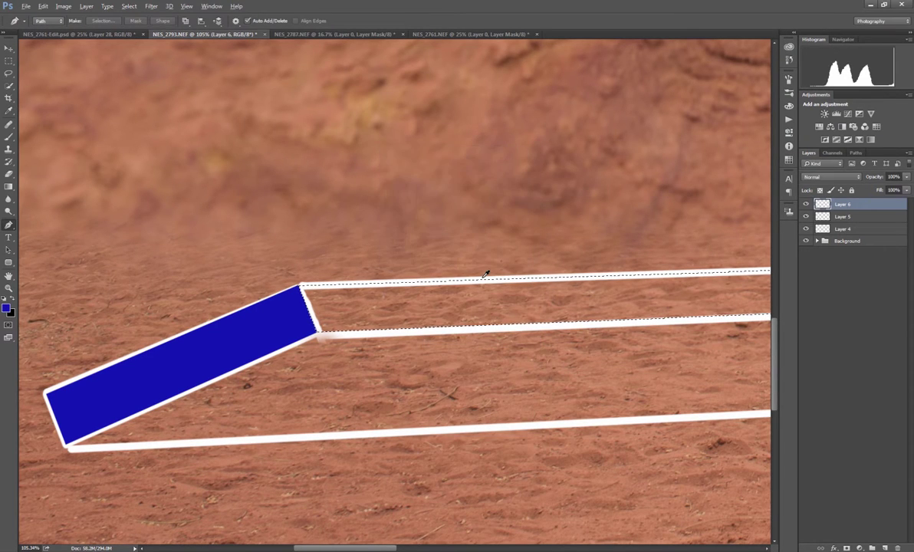
pyautogui.hotkey('alt', 'BackSpace')
pyautogui.hotkey('ctrl', 'd')
pyautogui.moveTo(544, 322); pyautogui.dragTo(507, 247)
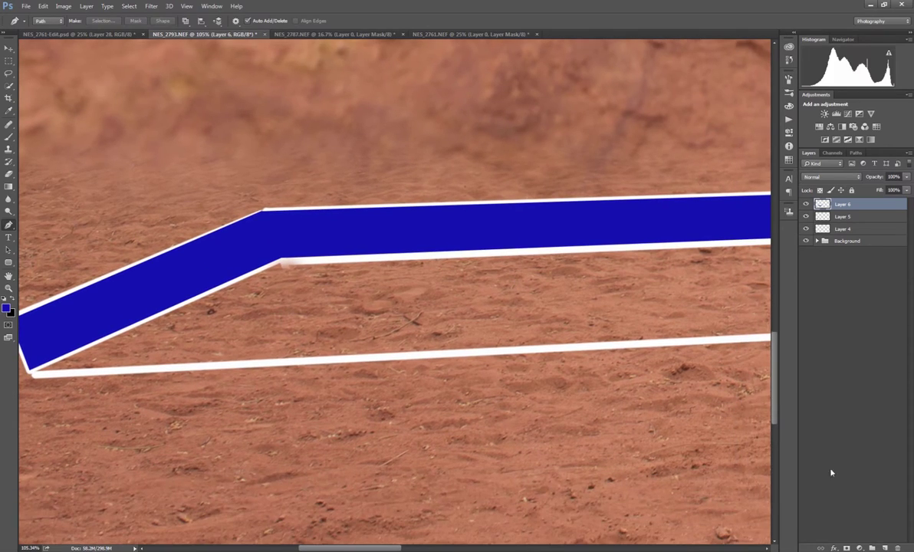
# On a new layer, start the large face's path along the board's straight lower edge, from the end face's bottom corner to the nose
pyautogui.click(885, 548)
pyautogui.scroll(-2, 567, 372)
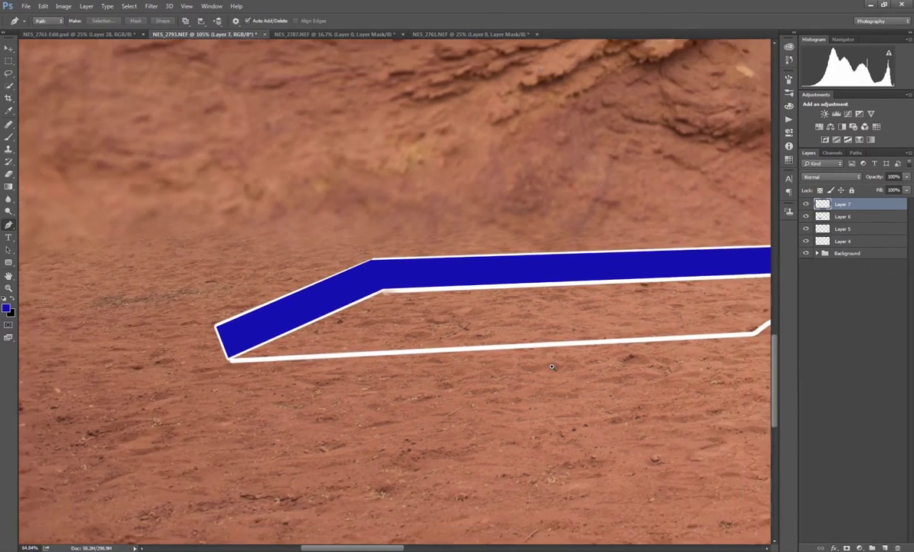
pyautogui.moveTo(577, 332); pyautogui.dragTo(441, 320)
pyautogui.scroll(3, 96, 345)
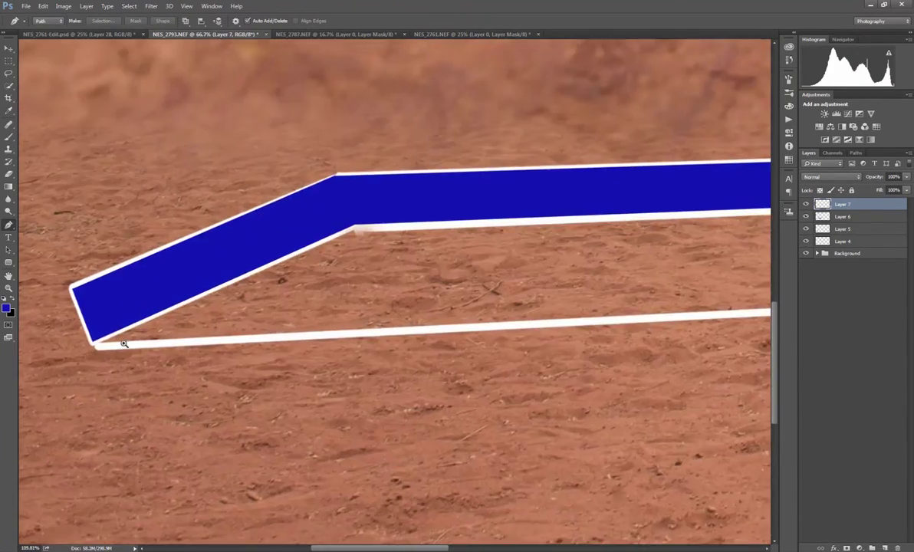
pyautogui.click(93, 343)
pyautogui.hotkey('ctrl', 'z')
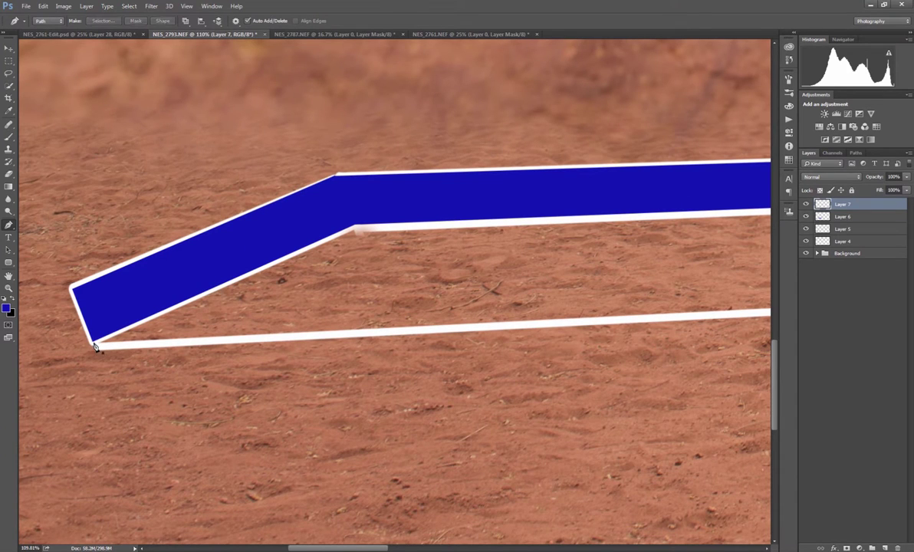
pyautogui.click(93, 343)
pyautogui.moveTo(630, 297); pyautogui.dragTo(365, 285)
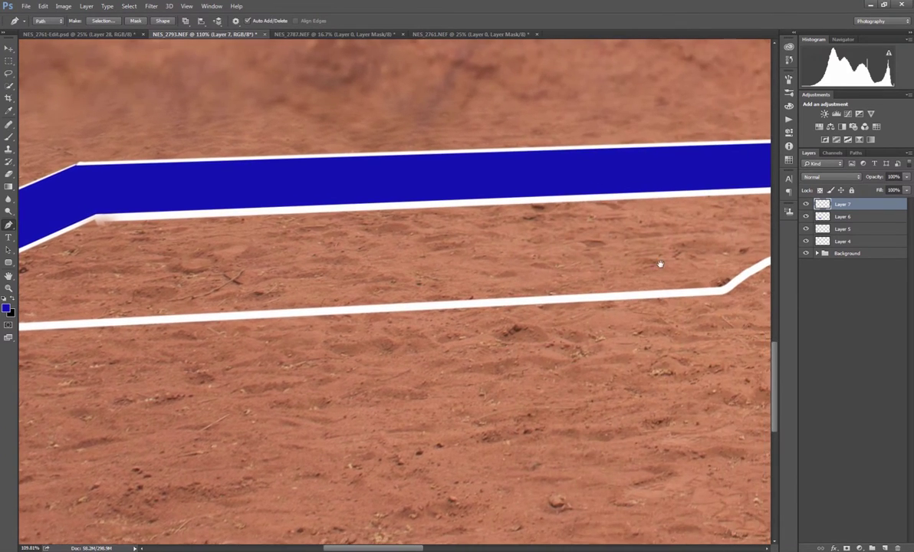
pyautogui.moveTo(712, 288); pyautogui.dragTo(591, 285)
pyautogui.click(602, 285)
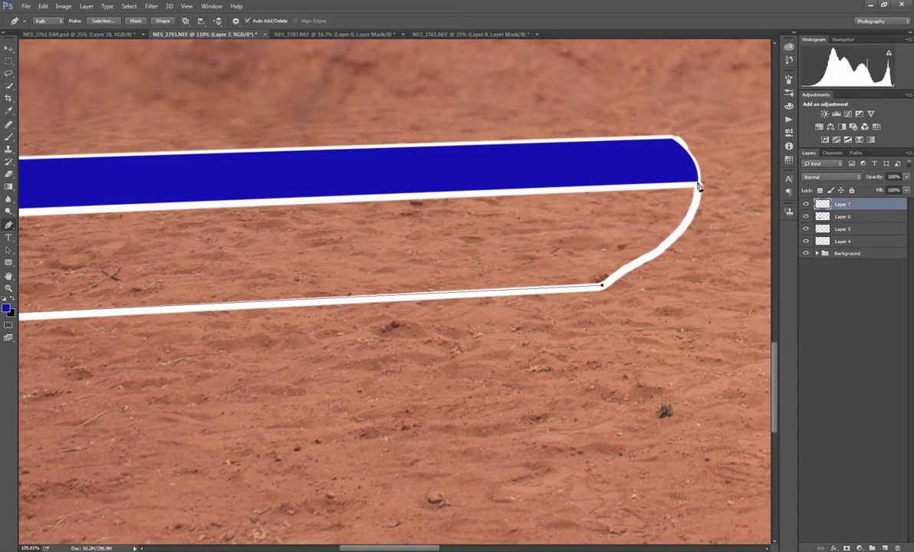
# Curve the path around the nose and close it along the undersides of the long strip and end face
pyautogui.moveTo(698, 184); pyautogui.dragTo(700, 121)
pyautogui.hscroll(-10, 535, 211)
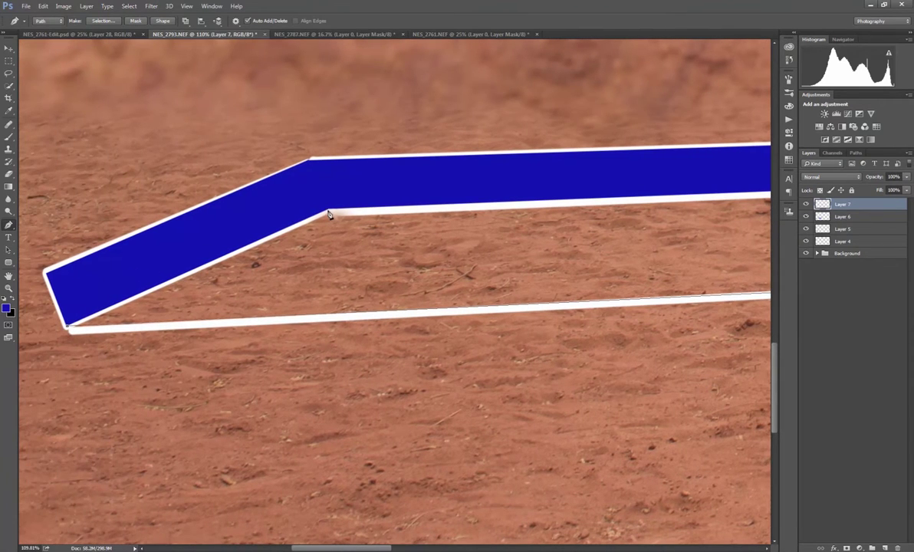
pyautogui.click(329, 209)
pyautogui.click(67, 328)
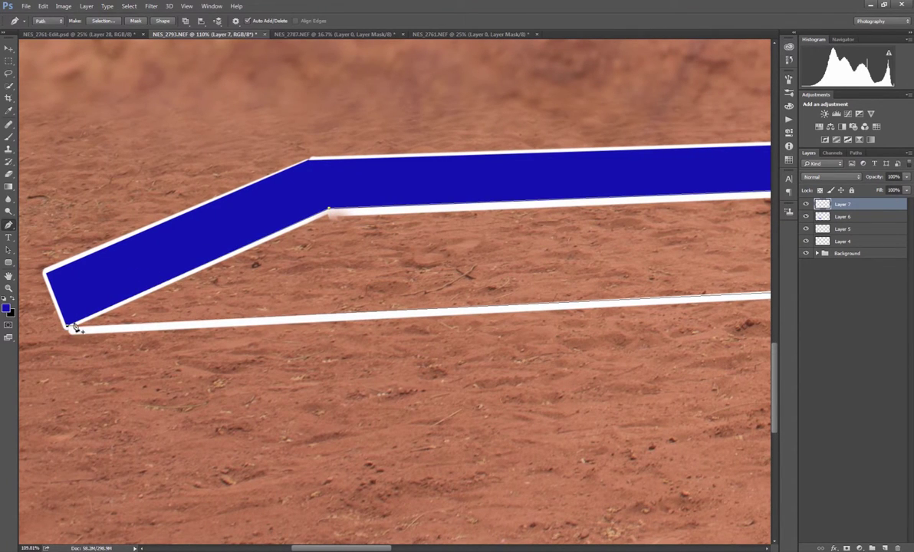
# Make a selection from the large face's path, fill it with black and deselect
pyautogui.hotkey('ctrl', 'Return')
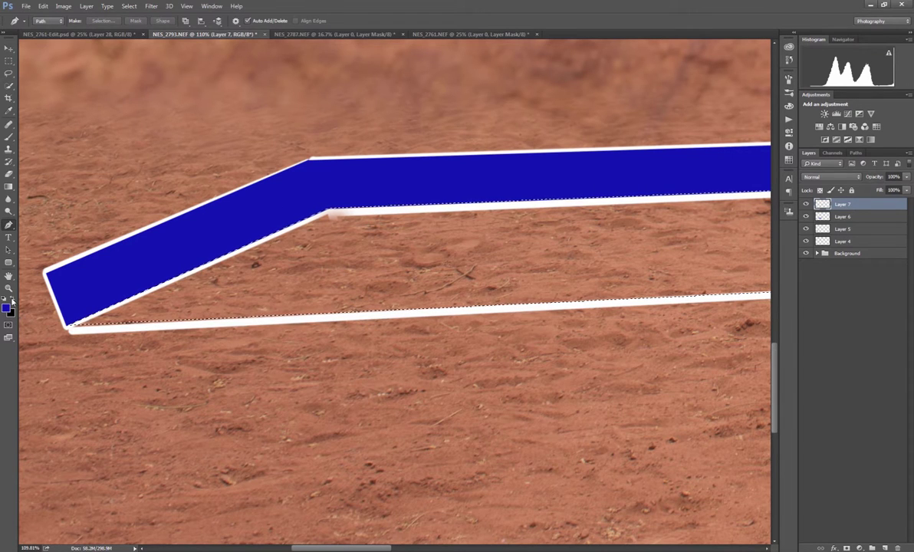
pyautogui.press('x')
pyautogui.hotkey('alt', 'BackSpace')
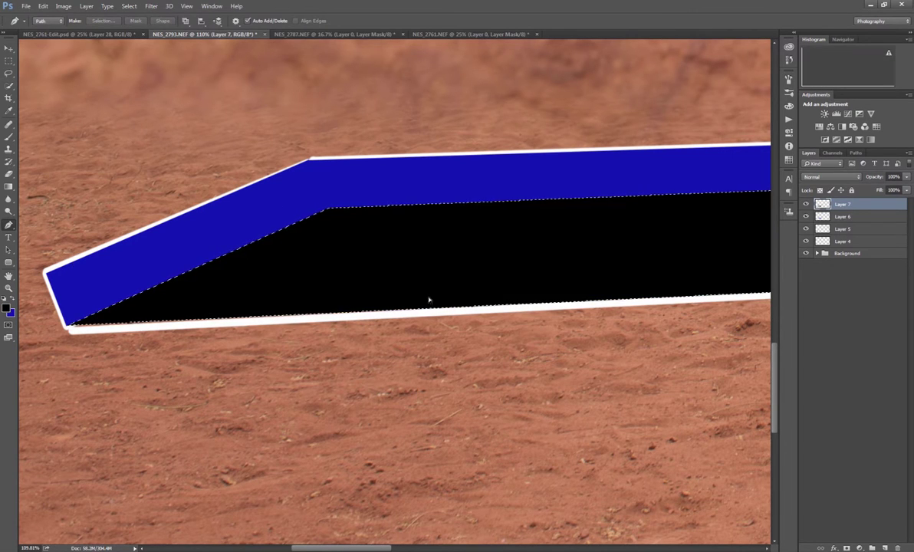
pyautogui.hotkey('ctrl', 'd')
pyautogui.moveTo(473, 274); pyautogui.dragTo(455, 273)
pyautogui.moveTo(456, 277); pyautogui.dragTo(350, 293)
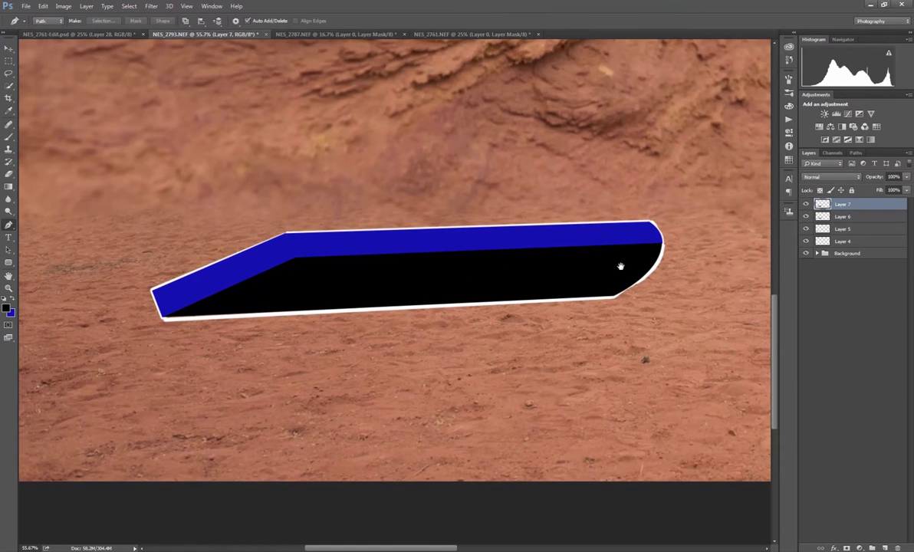
# Delete the white outline sketch layer, Layer 4, and check the strip's edge at the nose by toggling Layer 6
pyautogui.click(828, 242)
pyautogui.moveTo(830, 243); pyautogui.dragTo(896, 547)
pyautogui.moveTo(526, 274); pyautogui.dragTo(609, 247)
pyautogui.click(806, 217)
pyautogui.click(806, 217)
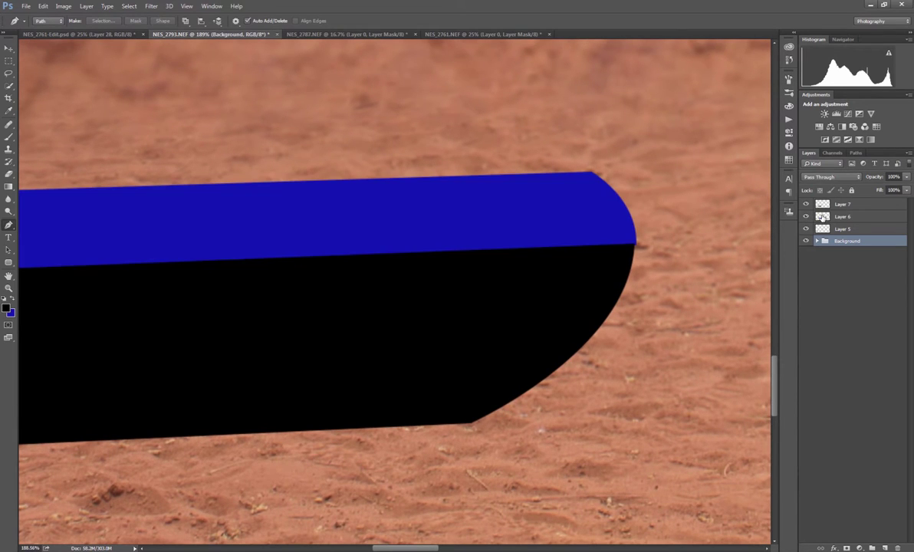
# Add a layer mask to Layer 6 and paint black with a small brush to trim the protruding tip and round the nose's upper corner
pyautogui.click(835, 217)
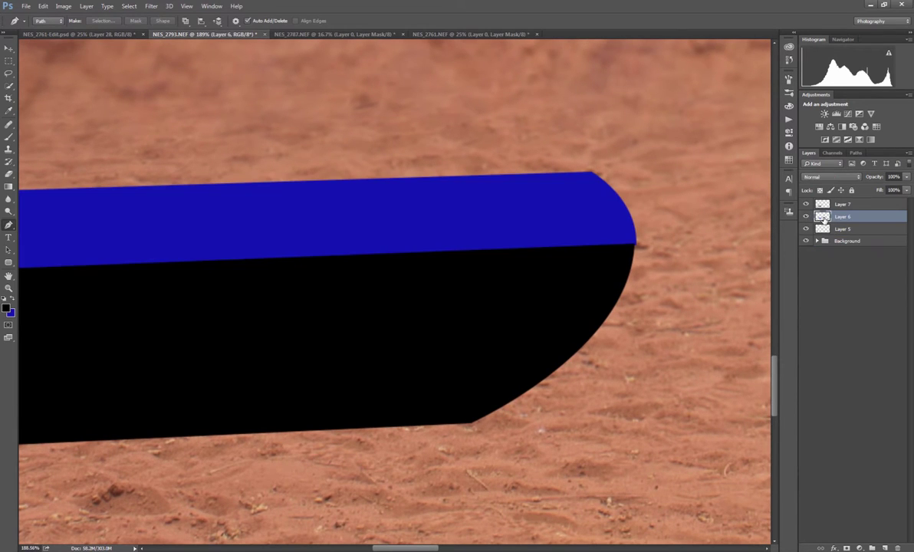
pyautogui.click(846, 549)
pyautogui.press('b')
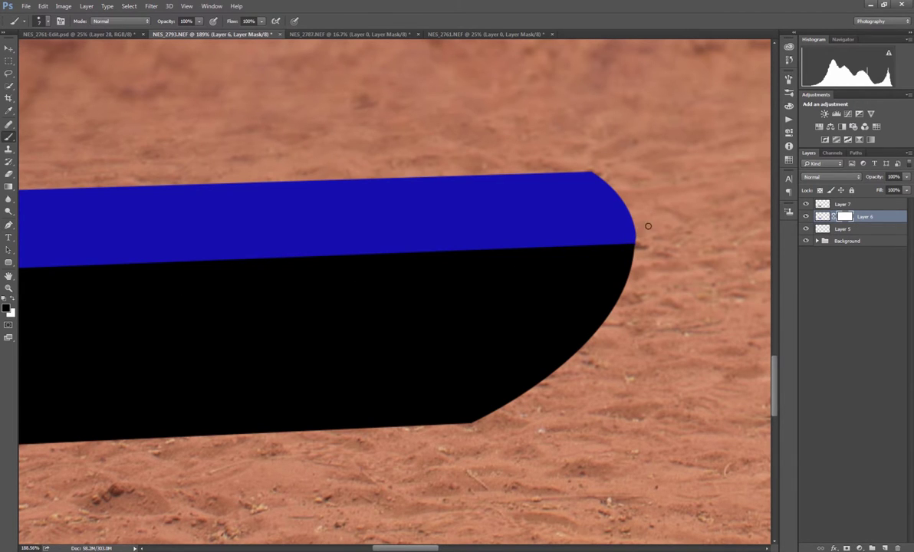
pyautogui.scroll(1, 642, 232)
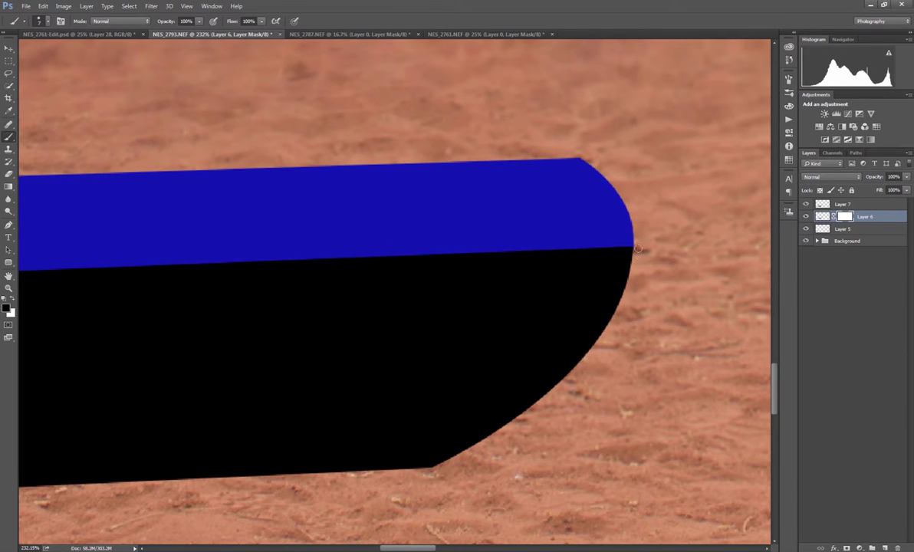
pyautogui.scroll(-3, 637, 248)
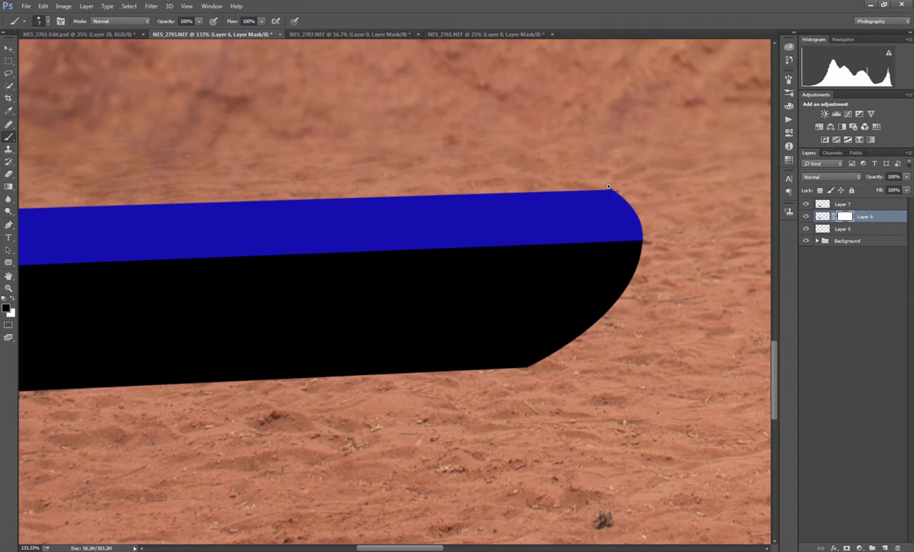
pyautogui.scroll(4, 608, 186)
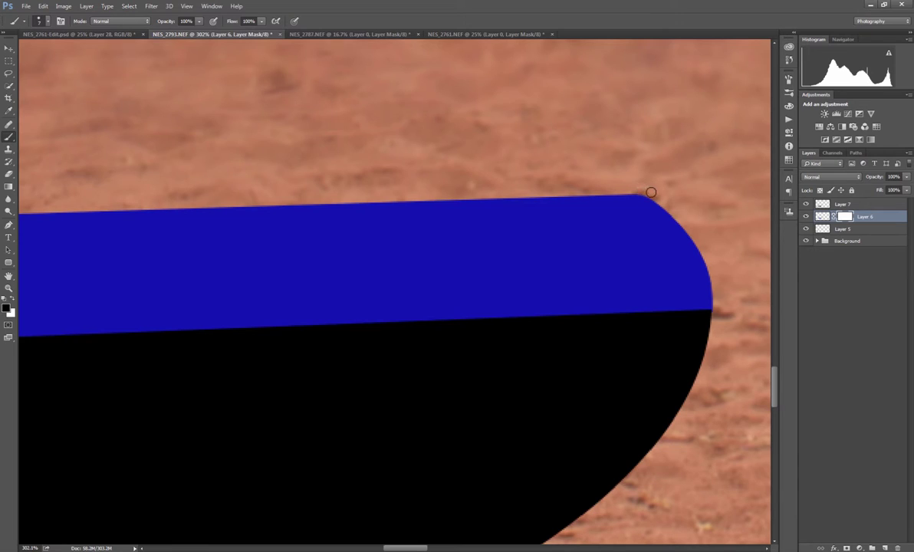
pyautogui.scroll(-6, 631, 189)
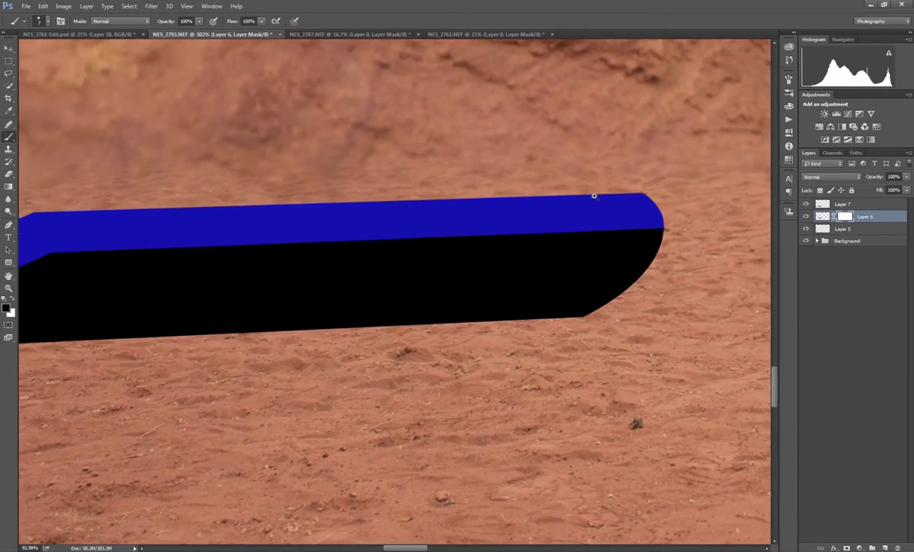
pyautogui.moveTo(257, 231); pyautogui.dragTo(486, 206)
pyautogui.scroll(4, 355, 241)
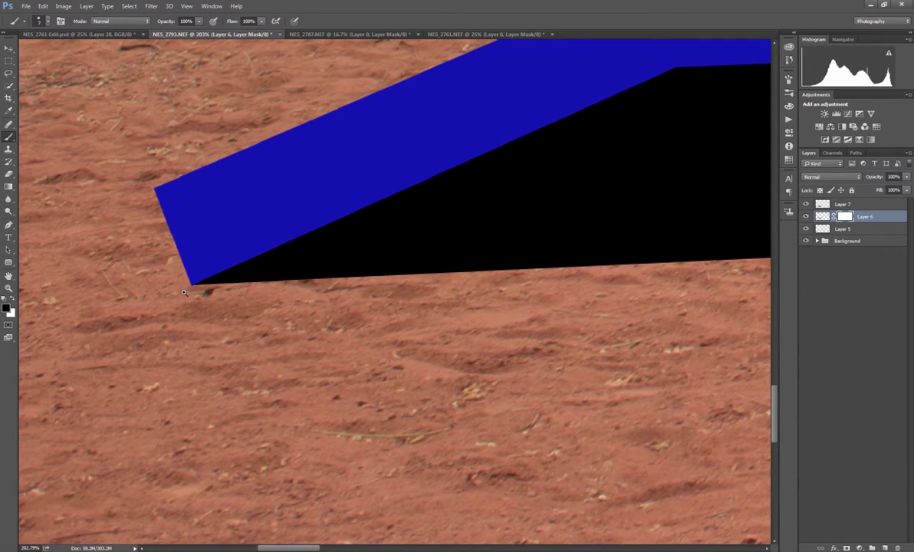
pyautogui.scroll(3, 184, 292)
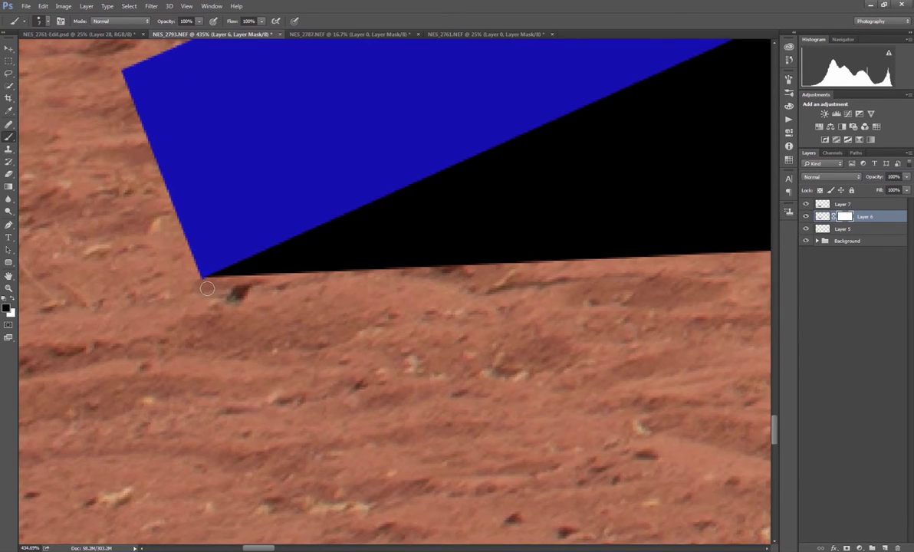
pyautogui.scroll(-10, 207, 288)
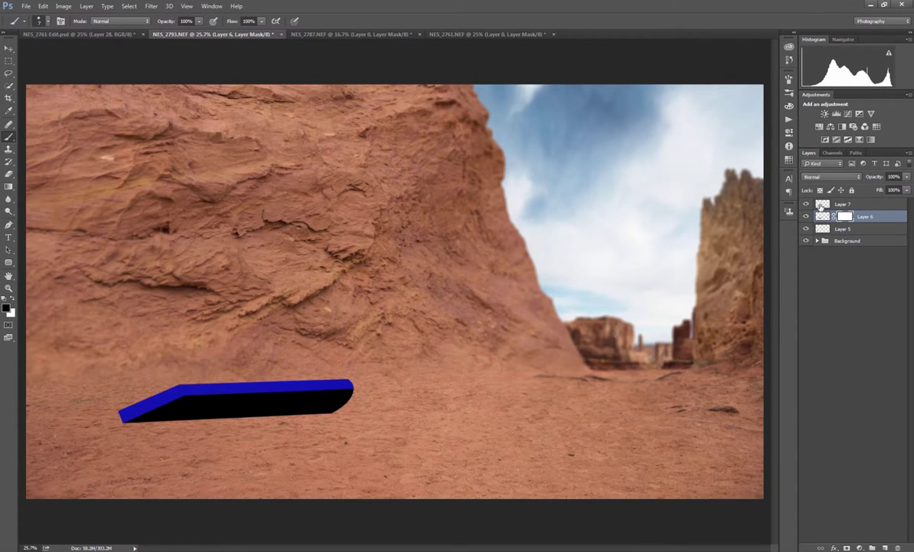
# Place the wood-texture image above Layer 7 and clip it to the board's large black face
pyautogui.click(819, 206)
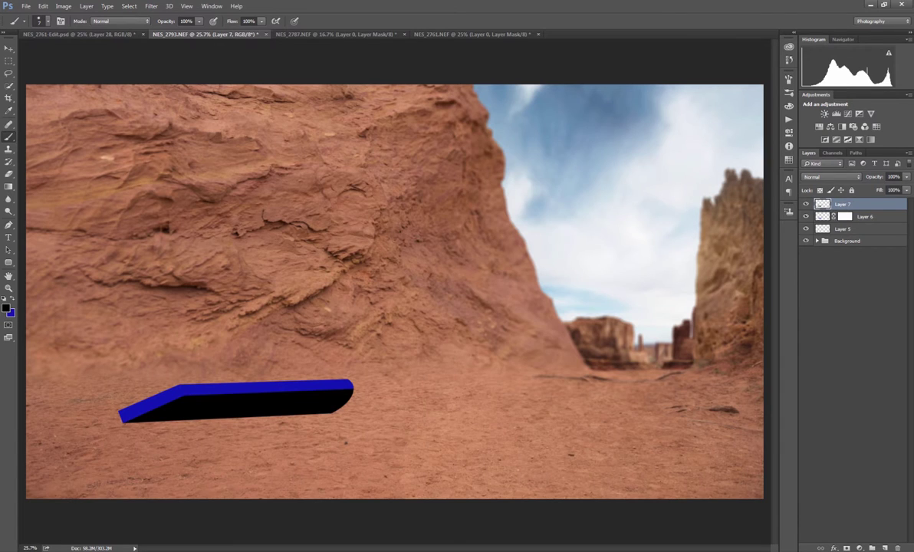
pyautogui.hotkey('alt', 'Tab')
pyautogui.moveTo(474, 244); pyautogui.dragTo(183, 203)
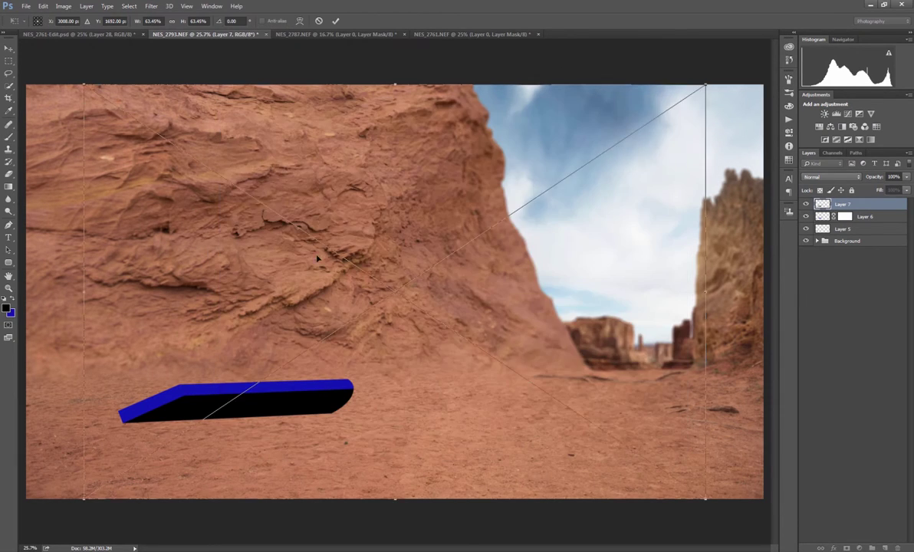
pyautogui.press('Return')
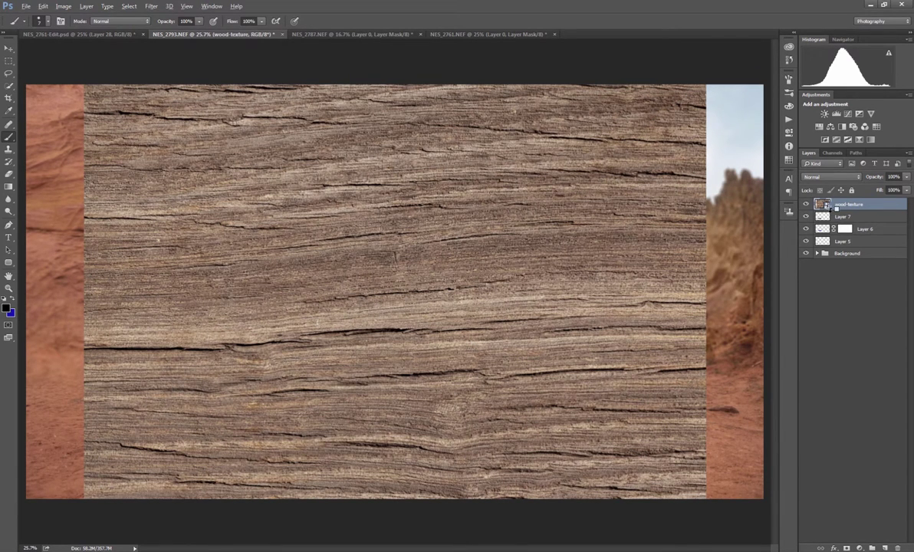
pyautogui.keyDown('alt'); pyautogui.click(835, 210); pyautogui.keyUp('alt')
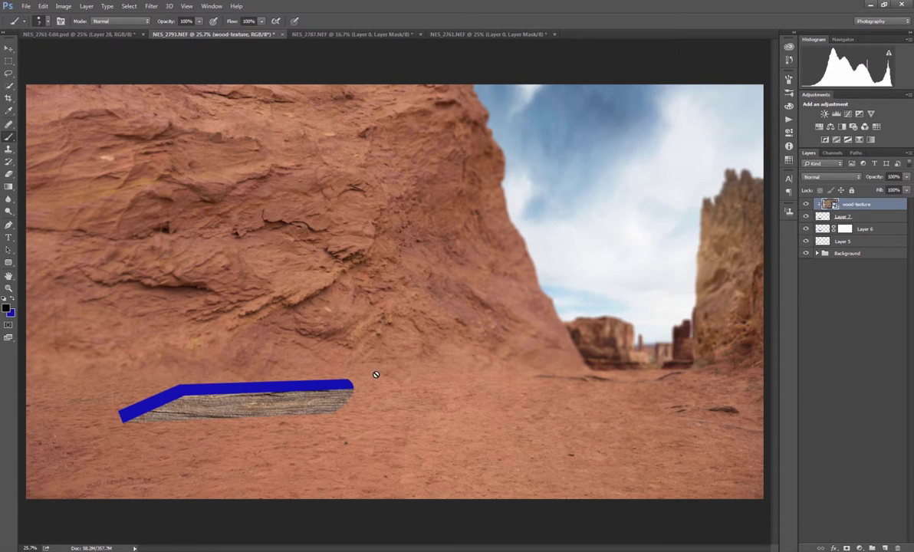
# Move the clipped wood texture slightly up and to the left within the board's large face
pyautogui.press('v')
pyautogui.moveTo(272, 406); pyautogui.dragTo(263, 390)
pyautogui.press('ctrl')
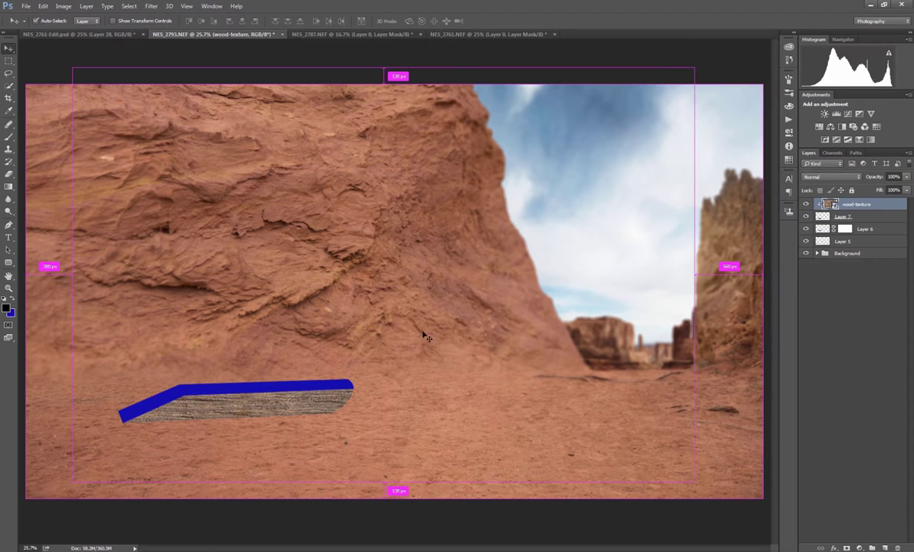
# Scale the clipped wood texture to about 44% and reposition it over the board's large face
pyautogui.hotkey('ctrl', 't')
pyautogui.moveTo(694, 73); pyautogui.dragTo(508, 216)
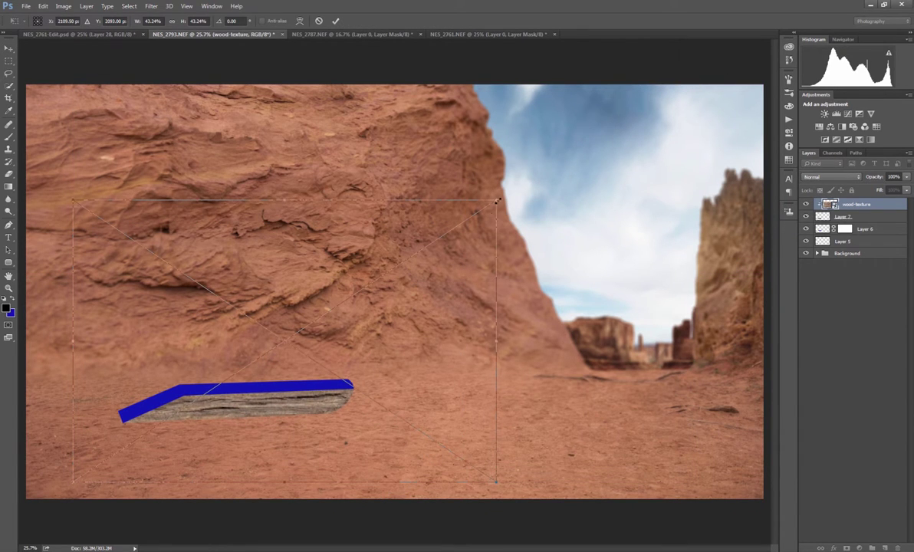
pyautogui.moveTo(350, 357); pyautogui.dragTo(355, 337)
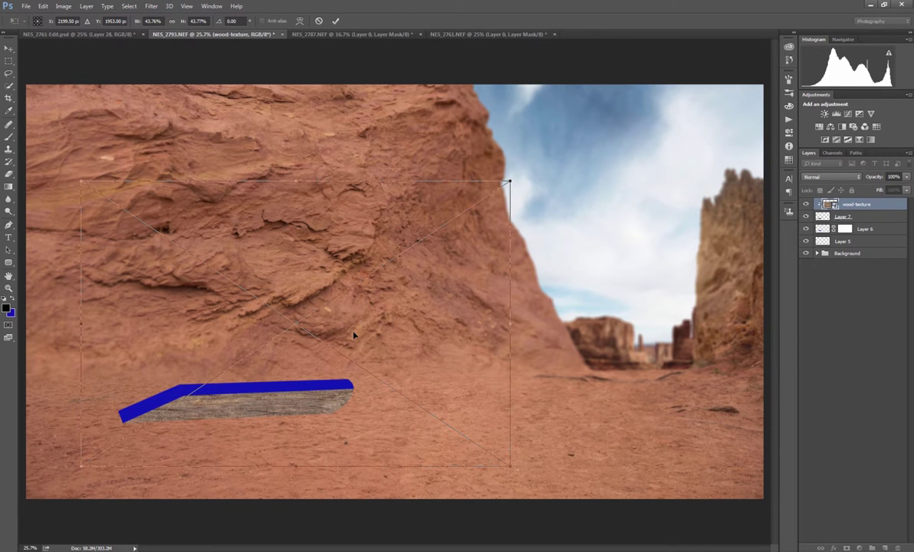
pyautogui.press('Return')
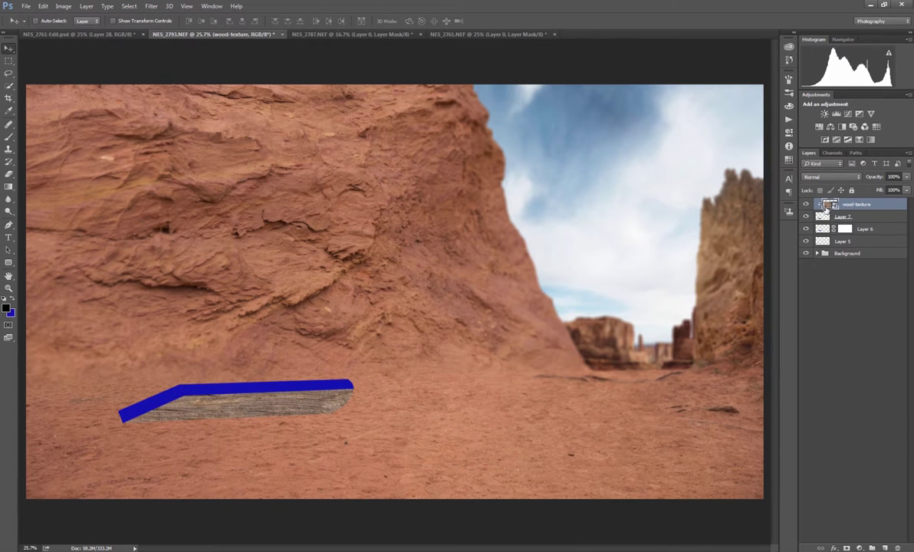
# Duplicate the wood texture above Layer 6, clip it to the board's long blue edge strip, and shift its grain slightly downward
pyautogui.doubleClick(827, 211)
pyautogui.moveTo(826, 213); pyautogui.dragTo(826, 230)
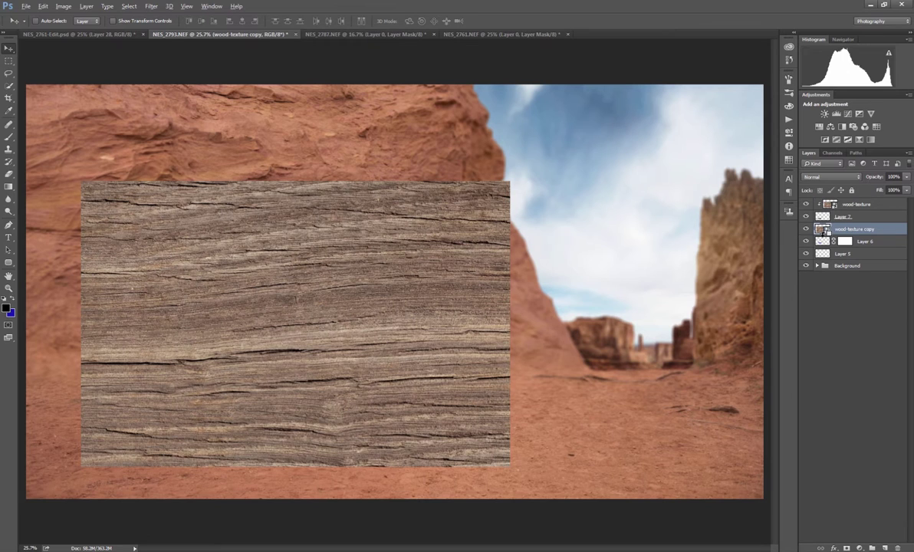
pyautogui.hotkey('ctrl', 'alt', 'g')
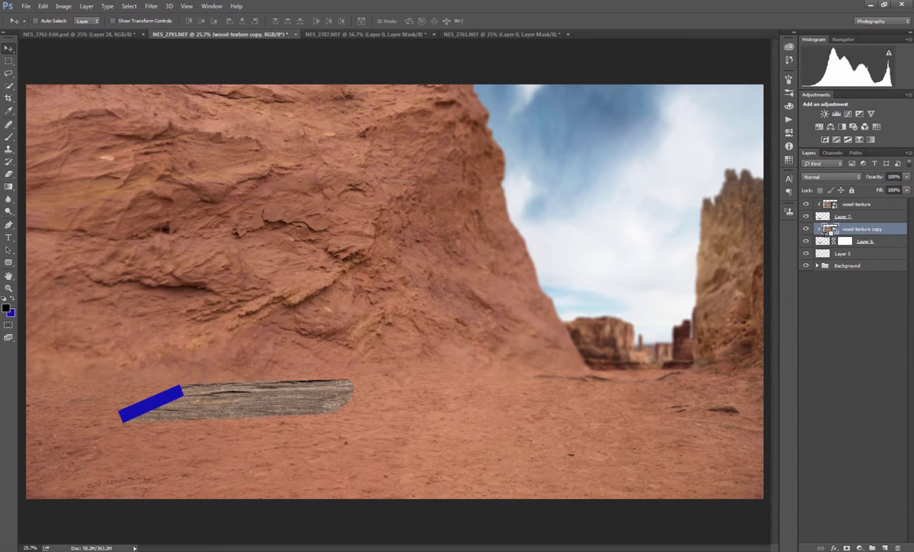
pyautogui.moveTo(282, 388)
pyautogui.mouseDown()
pyautogui.moveTo(277, 406)
pyautogui.moveTo(287, 386)
pyautogui.moveTo(281, 396)
pyautogui.mouseUp()
pyautogui.scroll(1, 282, 396)
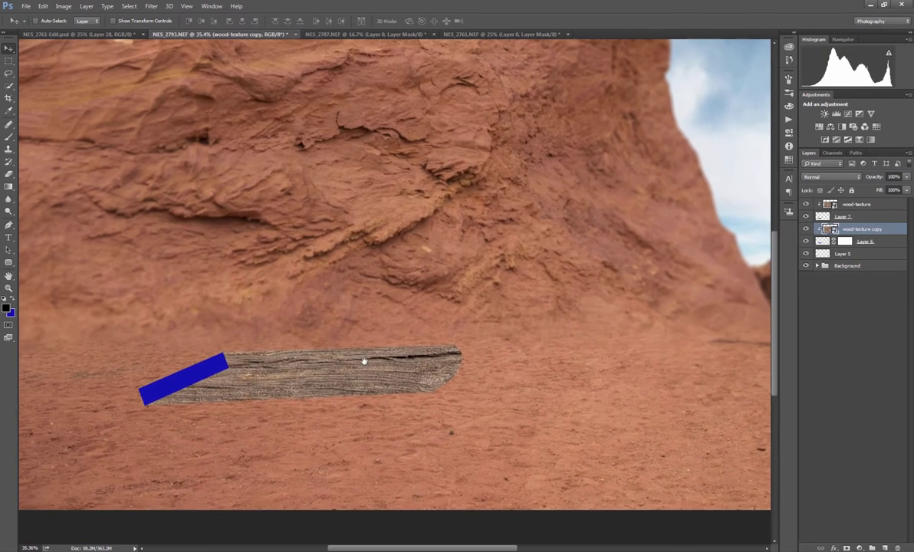
pyautogui.moveTo(364, 359); pyautogui.dragTo(363, 393)
# Scale the edge strip's wood texture to about 31%, rotate it about 2.8°, and position a dark grain crack along the strip
pyautogui.hotkey('ctrl', 't')
pyautogui.moveTo(682, 116); pyautogui.dragTo(516, 253)
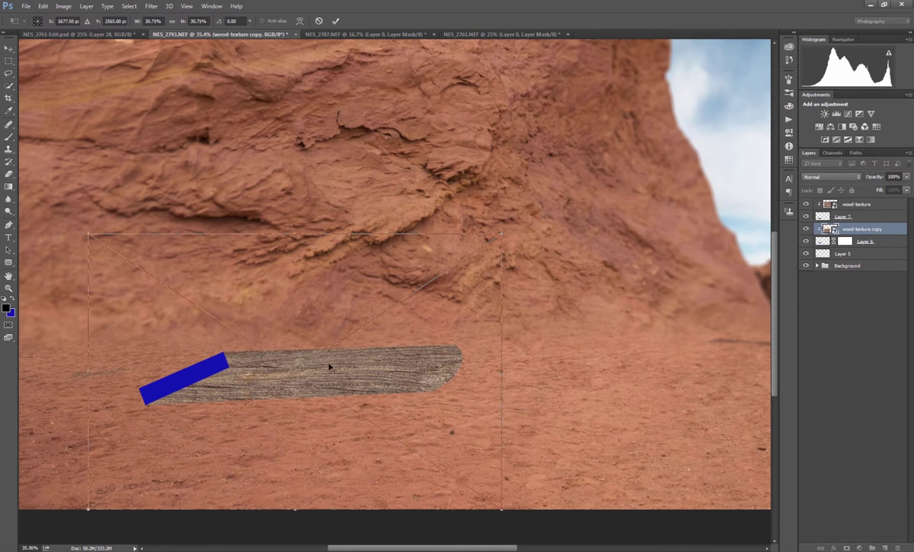
pyautogui.moveTo(326, 367); pyautogui.dragTo(343, 351)
pyautogui.moveTo(572, 292); pyautogui.dragTo(592, 302)
pyautogui.moveTo(367, 342); pyautogui.dragTo(388, 325)
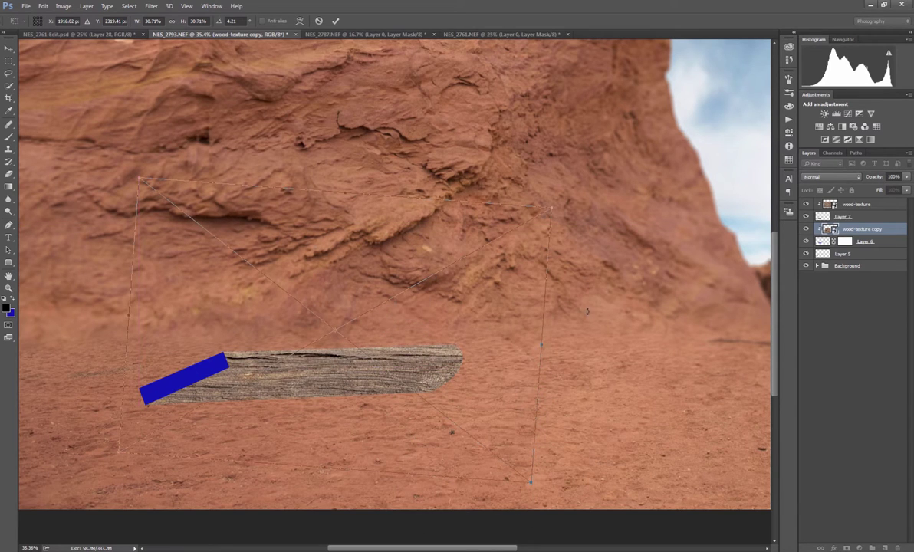
pyautogui.moveTo(588, 312); pyautogui.dragTo(590, 305)
pyautogui.moveTo(367, 354); pyautogui.dragTo(374, 352)
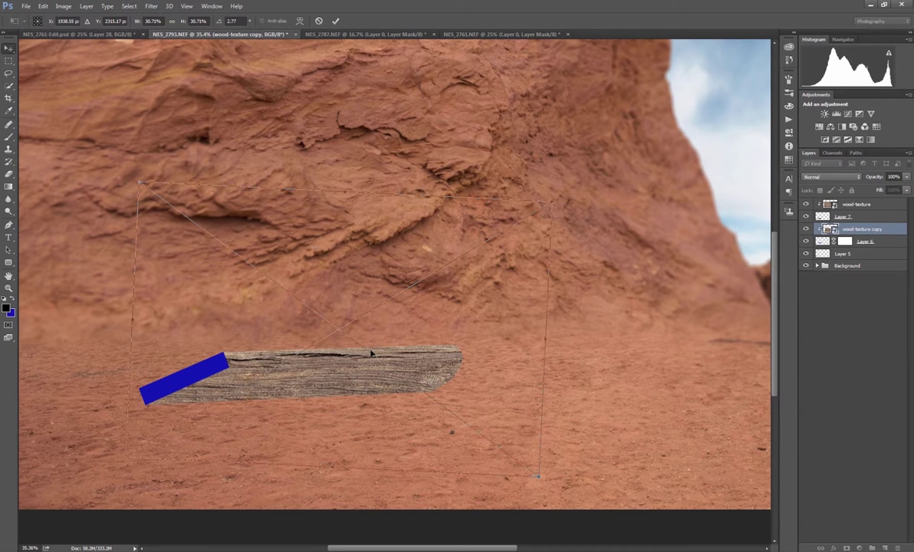
pyautogui.press('Return')
# Duplicate the edge texture above Layer 5, clip it to the angled blue tail piece, and shift the copy to the left
pyautogui.moveTo(825, 230); pyautogui.dragTo(832, 254)
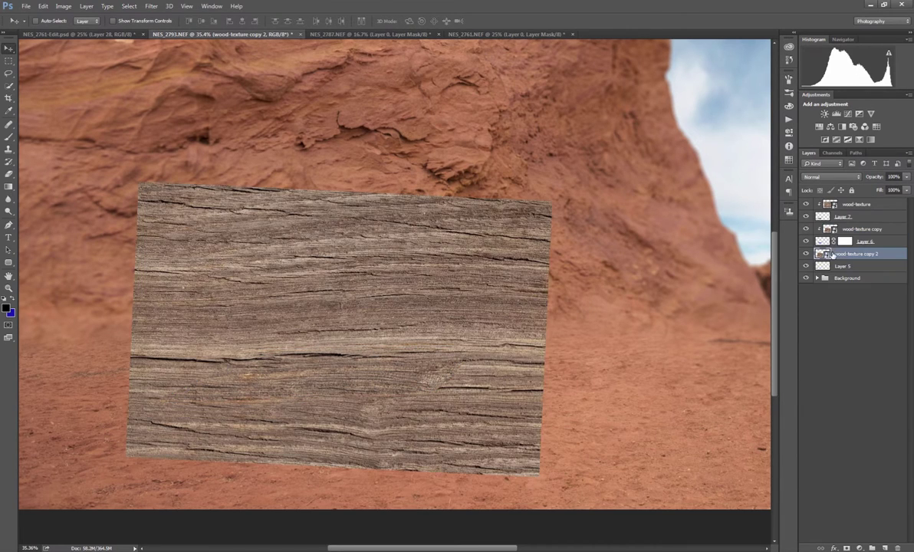
pyautogui.click(824, 263)
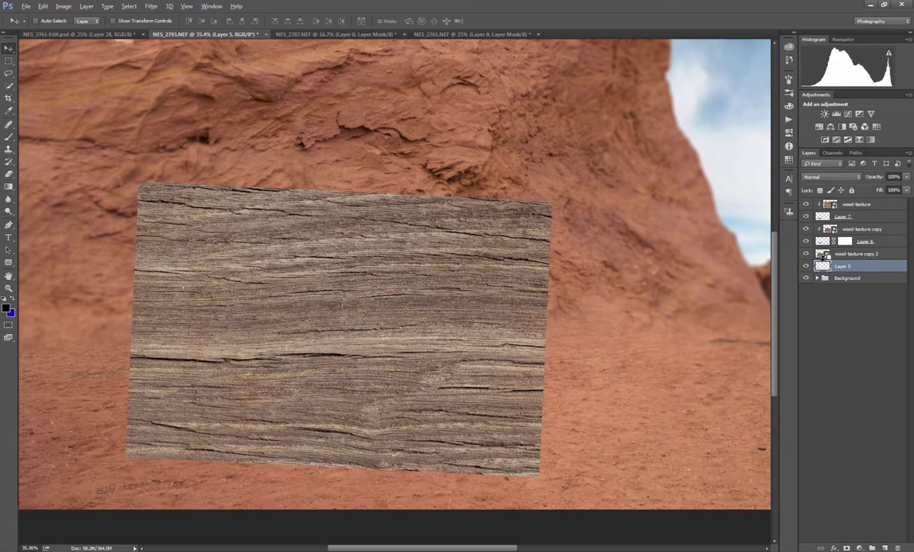
pyautogui.hotkey('ctrl', 'alt', 'g')
pyautogui.moveTo(346, 360); pyautogui.dragTo(293, 363)
pyautogui.hotkey('ctrl', 'z')
pyautogui.click(825, 256)
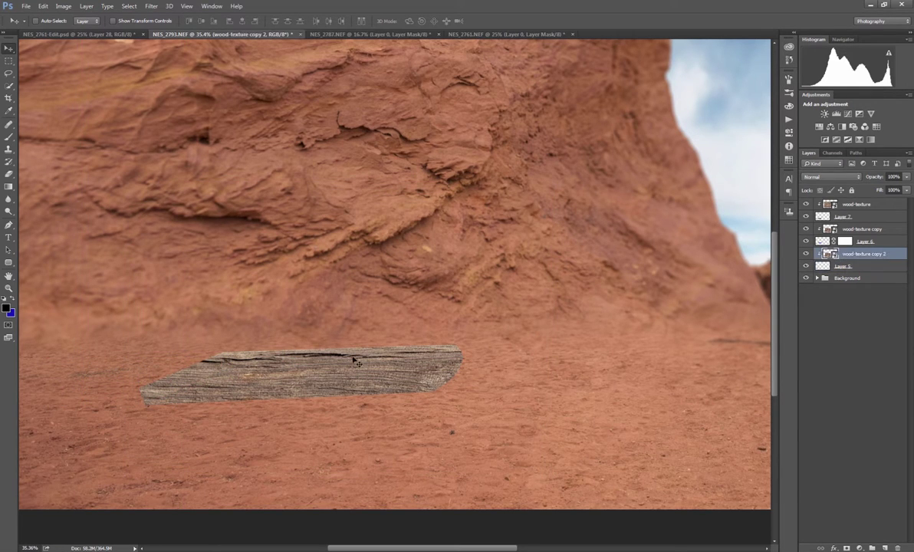
pyautogui.moveTo(352, 360); pyautogui.dragTo(268, 369)
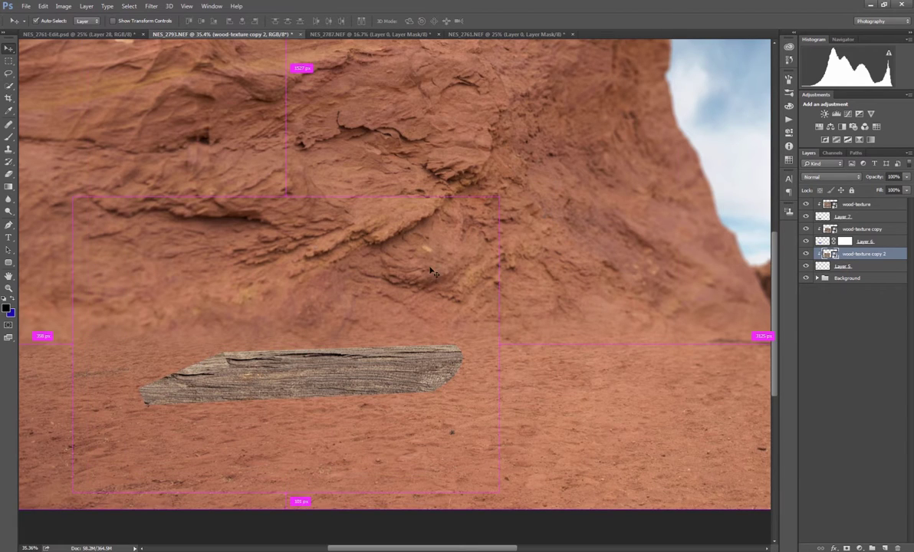
# Rotate the tail piece's wood texture to about -19.3° and align its grain with the angled edge and the long strip
pyautogui.hotkey('ctrl', 't')
pyautogui.moveTo(575, 197); pyautogui.dragTo(506, 114)
pyautogui.moveTo(385, 314); pyautogui.dragTo(365, 280)
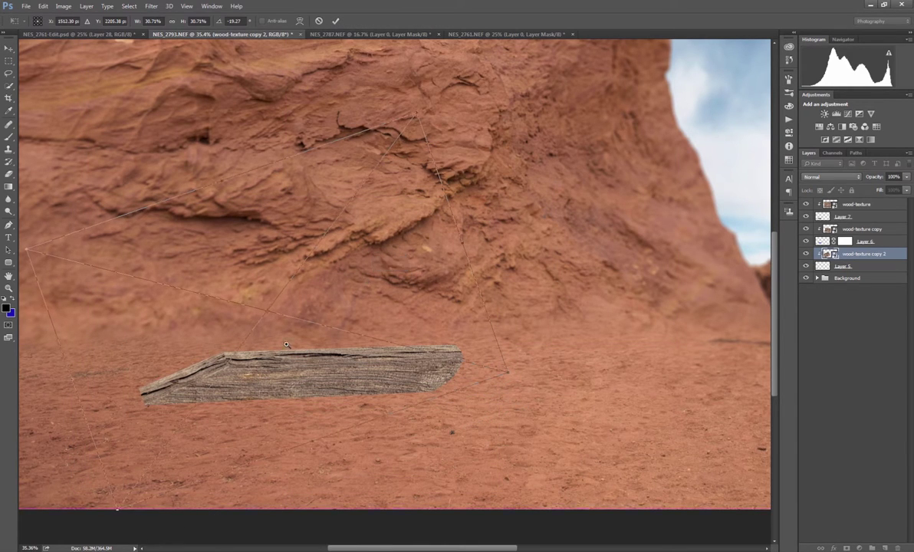
pyautogui.scroll(5, 242, 349)
pyautogui.moveTo(242, 350); pyautogui.dragTo(249, 335)
pyautogui.scroll(-5, 316, 369)
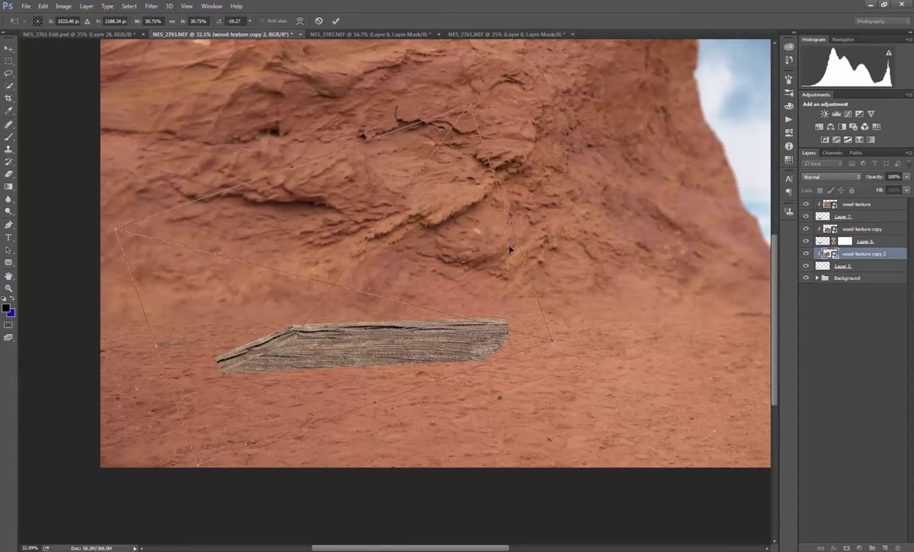
pyautogui.press('Return')
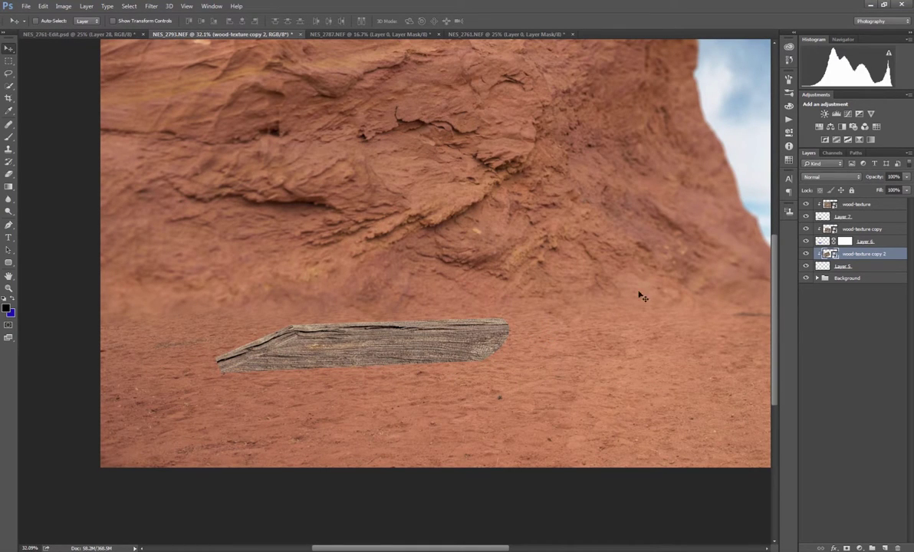
# Lower the opacity of the large face's wood-texture layer to 35% to darken the board's underside
pyautogui.click(829, 205)
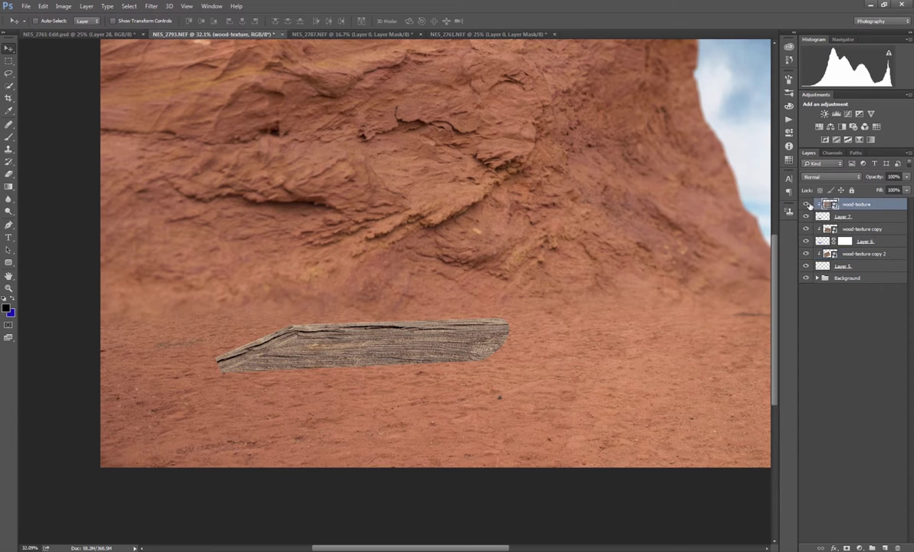
pyautogui.click(878, 178)
pyautogui.moveTo(872, 179); pyautogui.dragTo(864, 178)
pyautogui.scroll(-3, 589, 343)
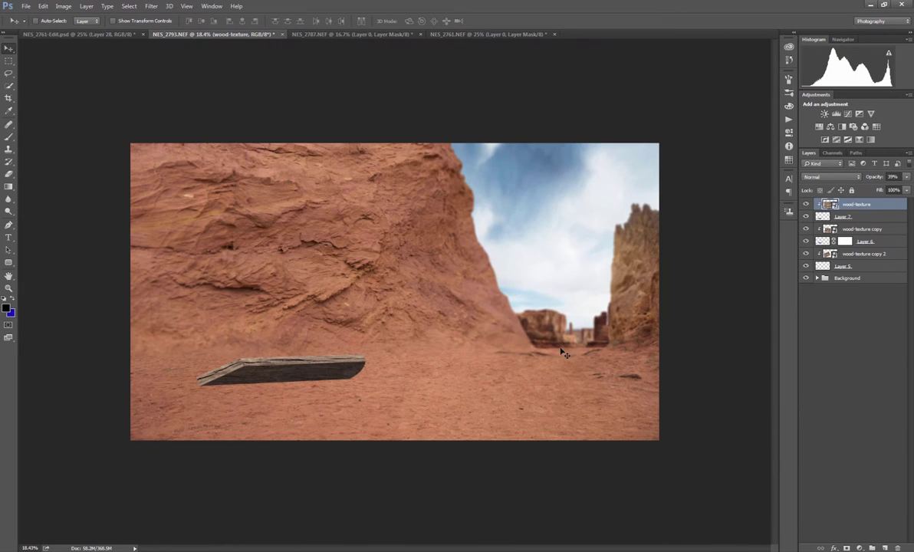
pyautogui.scroll(2, 563, 353)
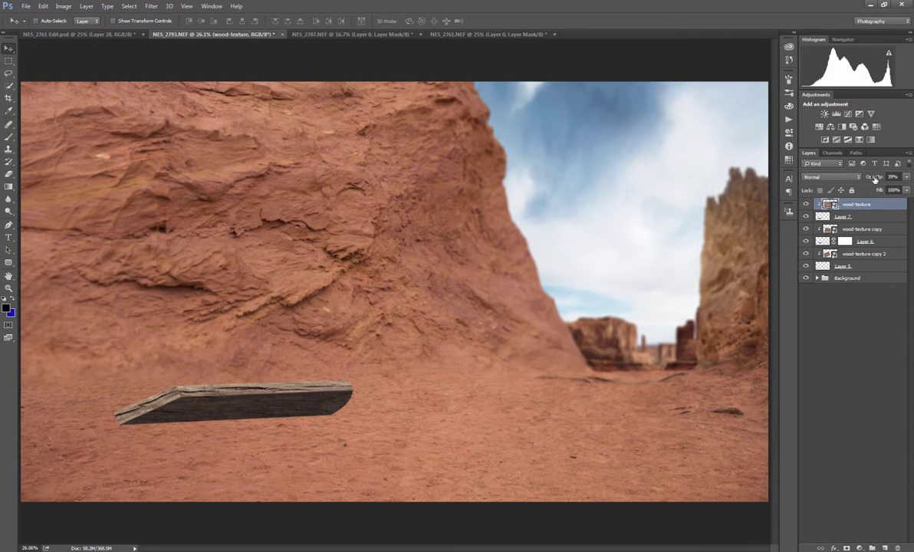
pyautogui.moveTo(874, 178); pyautogui.dragTo(872, 179)
pyautogui.moveTo(346, 396); pyautogui.dragTo(457, 322)
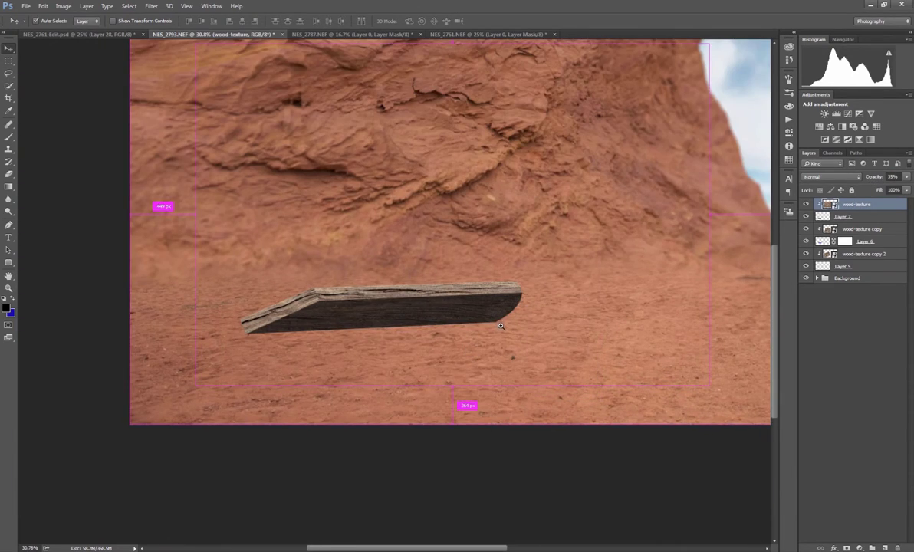
# Add a layer mask to Layer 7 and paint black with a 20 px brush to round the nose's lower corner
pyautogui.scroll(5, 500, 325)
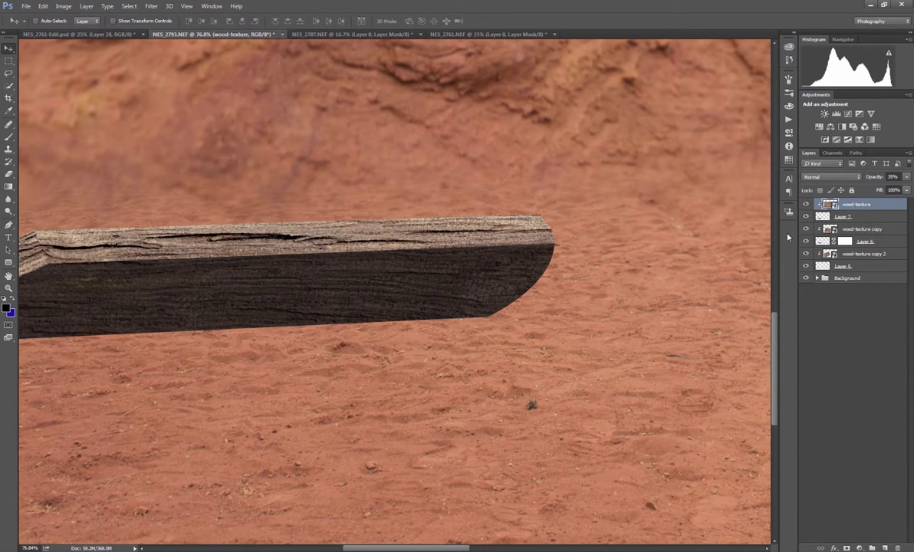
pyautogui.click(822, 217)
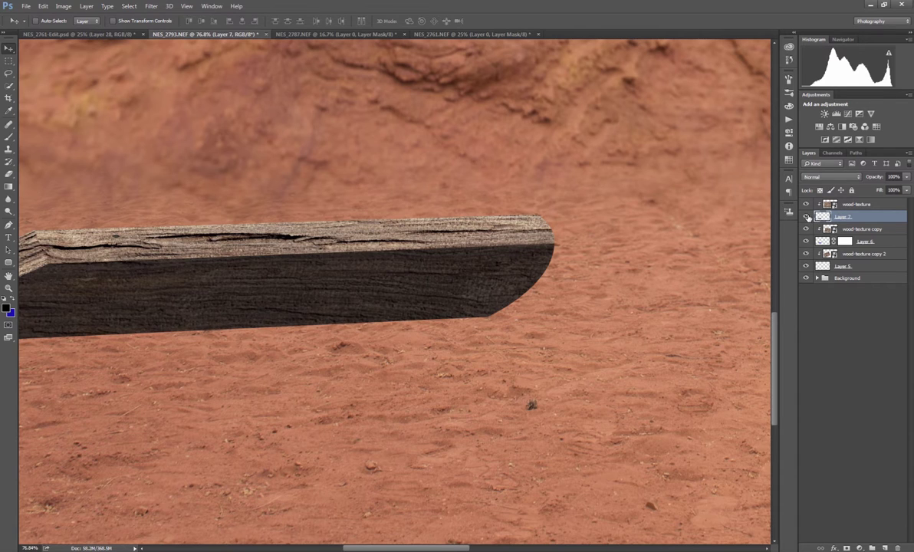
pyautogui.click(806, 217)
pyautogui.click(806, 217)
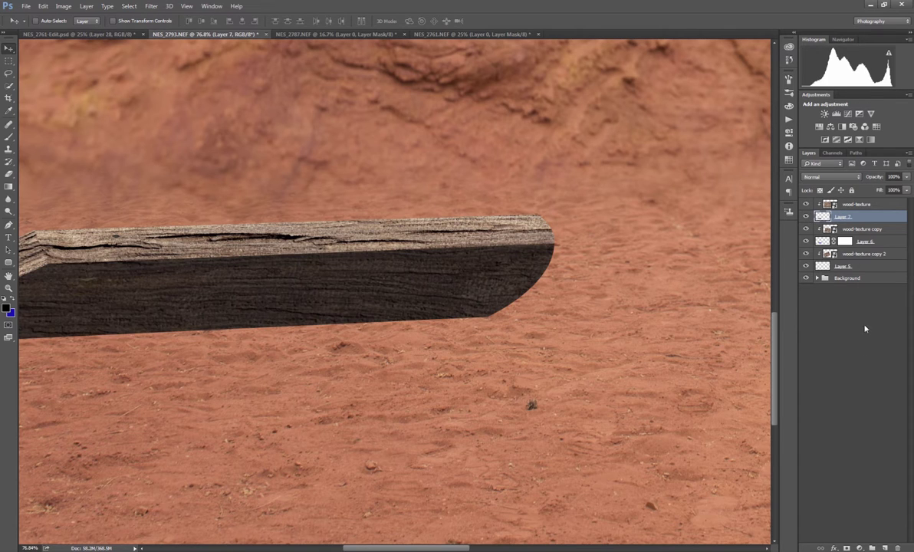
pyautogui.click(847, 547)
pyautogui.scroll(3, 465, 328)
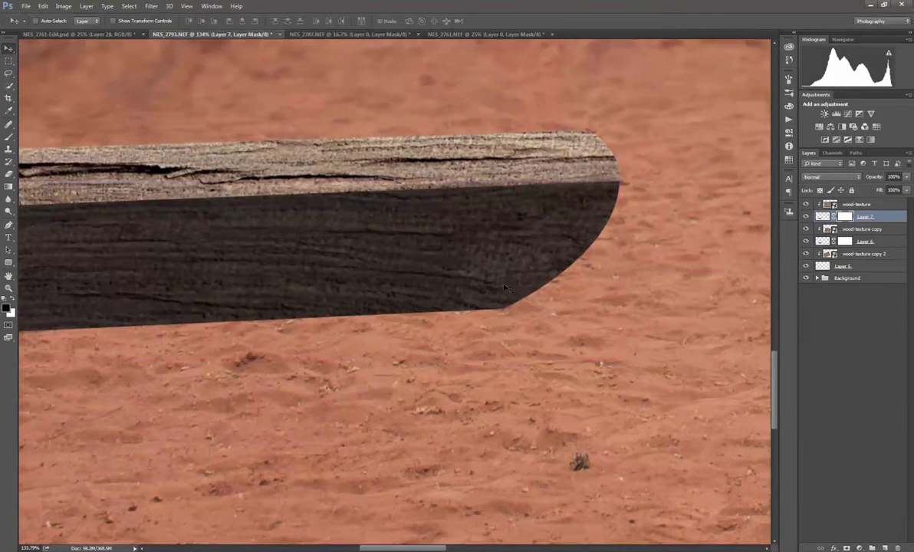
pyautogui.press('b')
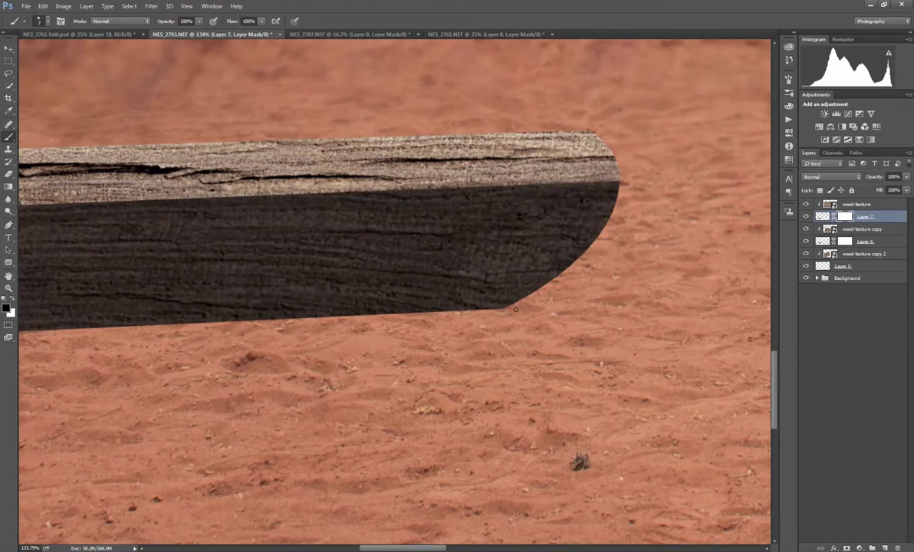
pyautogui.press(']')
pyautogui.scroll(-3, 471, 316)
pyautogui.scroll(3, 471, 316)
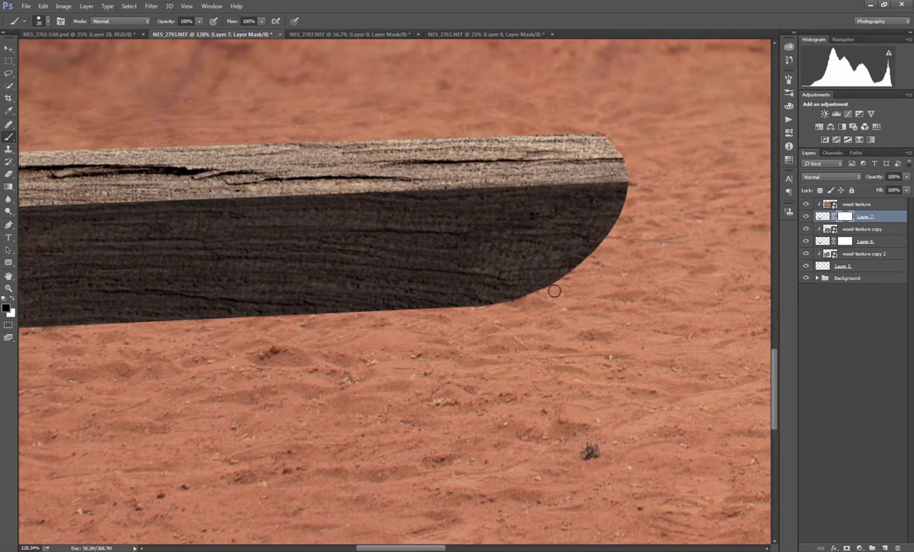
pyautogui.scroll(-5, 555, 290)
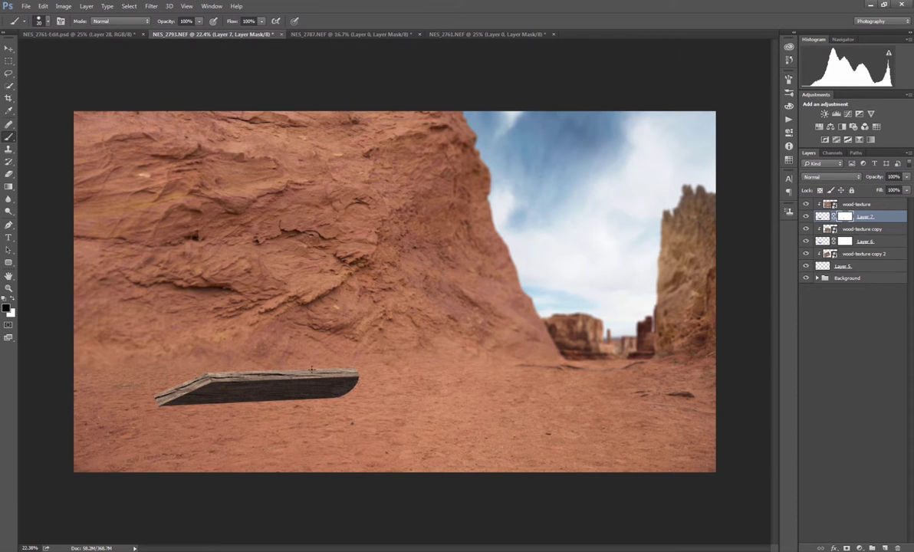
# Group all the board's shape and wood-texture layers and name the group Surfboard
pyautogui.click(839, 204)
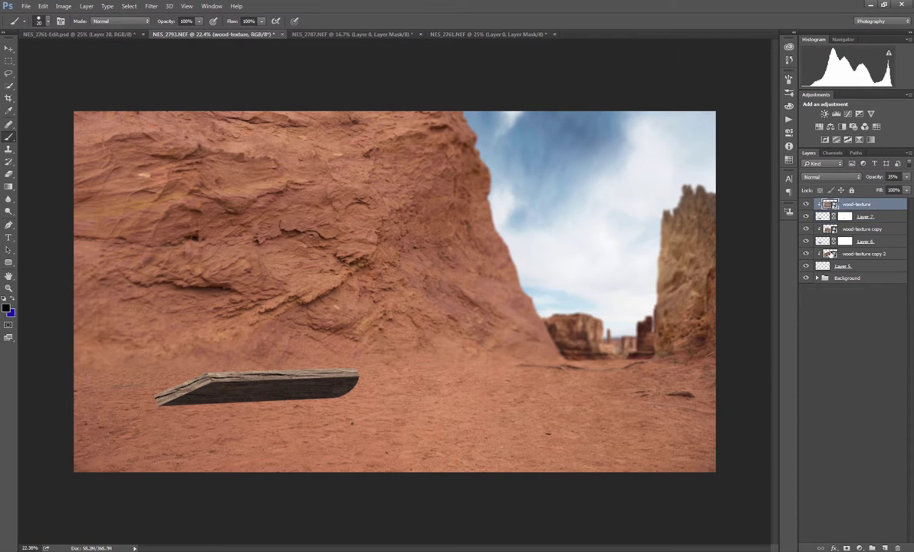
pyautogui.keyDown('shift'); pyautogui.click(824, 266); pyautogui.keyUp('shift')
pyautogui.hotkey('ctrl', 'g')
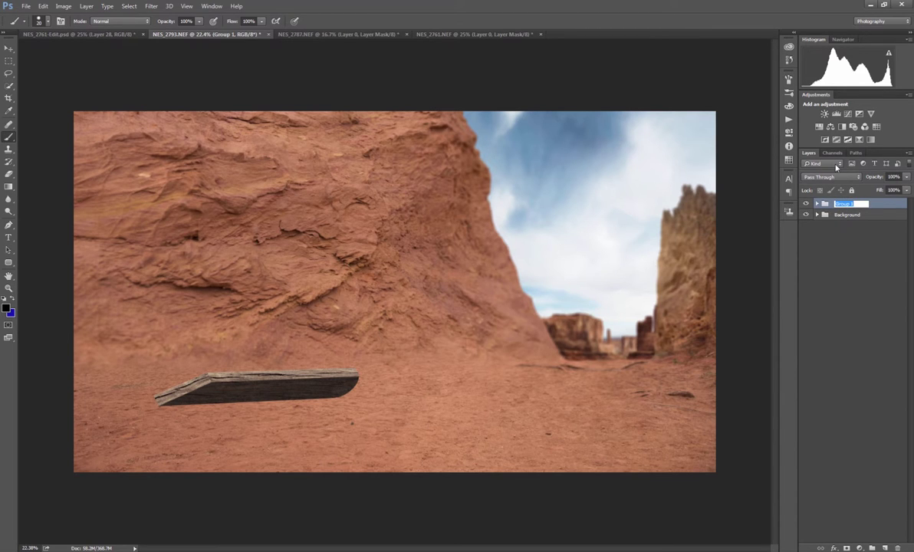
pyautogui.write('Sk')
pyautogui.press('Return')
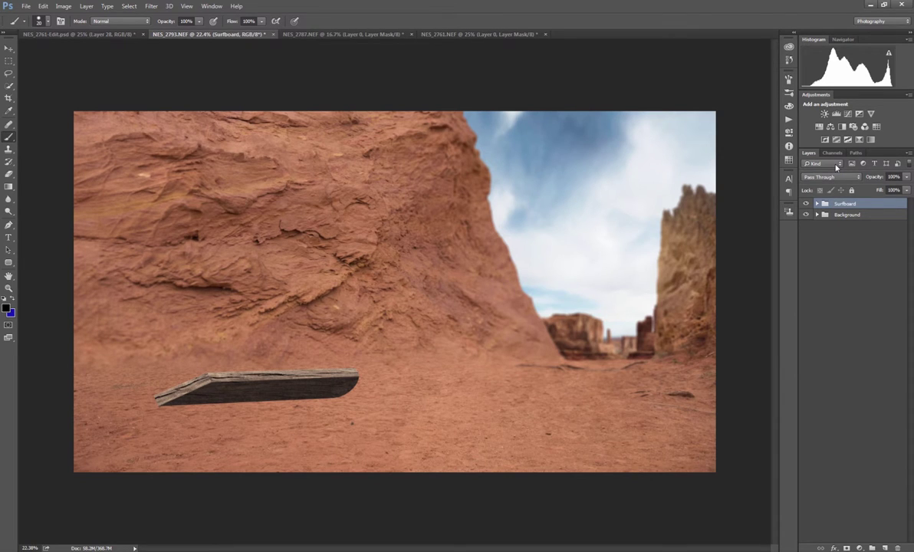
# Consult the finished NES_2761-Edit composite, add an empty layer above the Surfboard group in NES_2793, and set the foreground colour to white
pyautogui.click(120, 35)
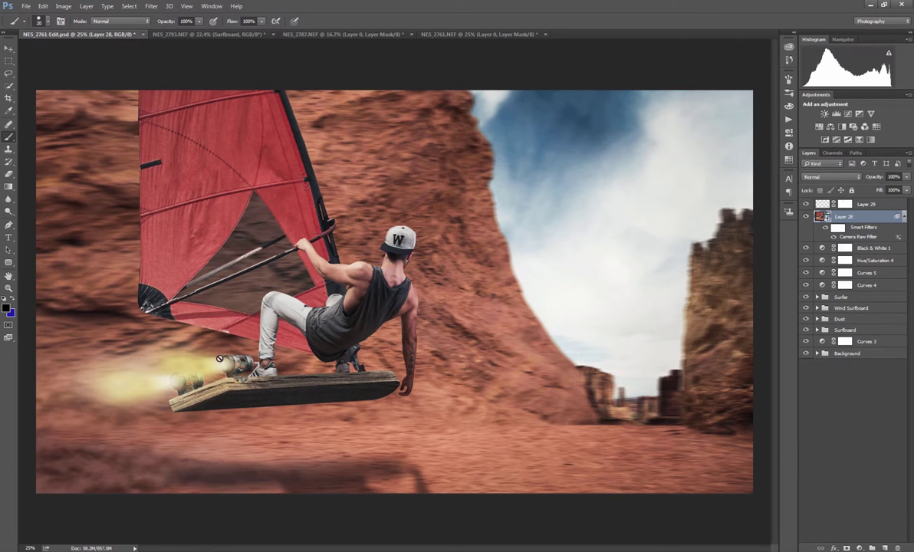
pyautogui.click(186, 35)
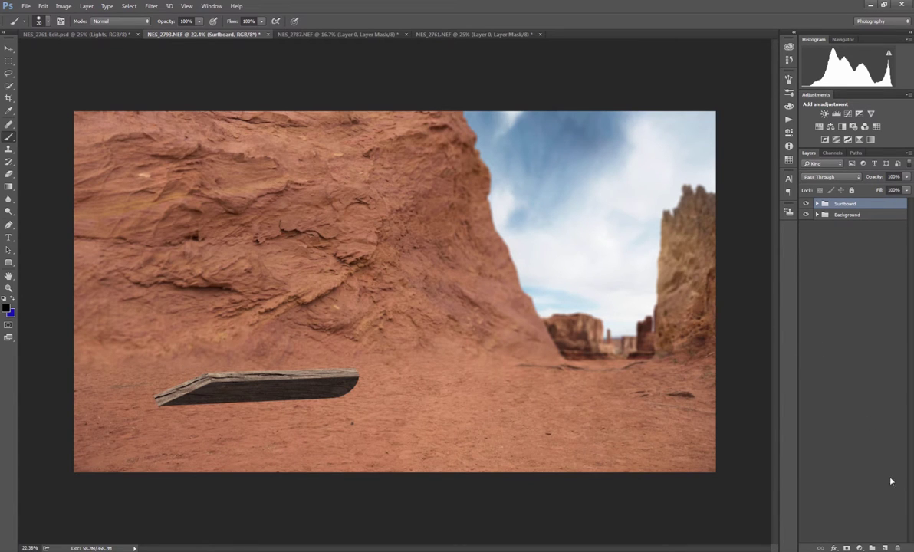
pyautogui.hotkey('ctrl', 'shift', 'alt', 'n')
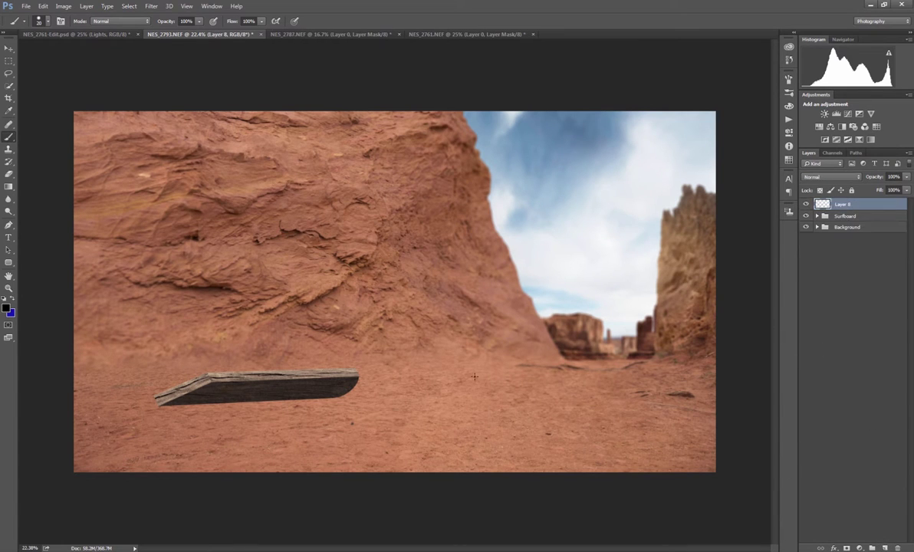
pyautogui.scroll(6, 202, 374)
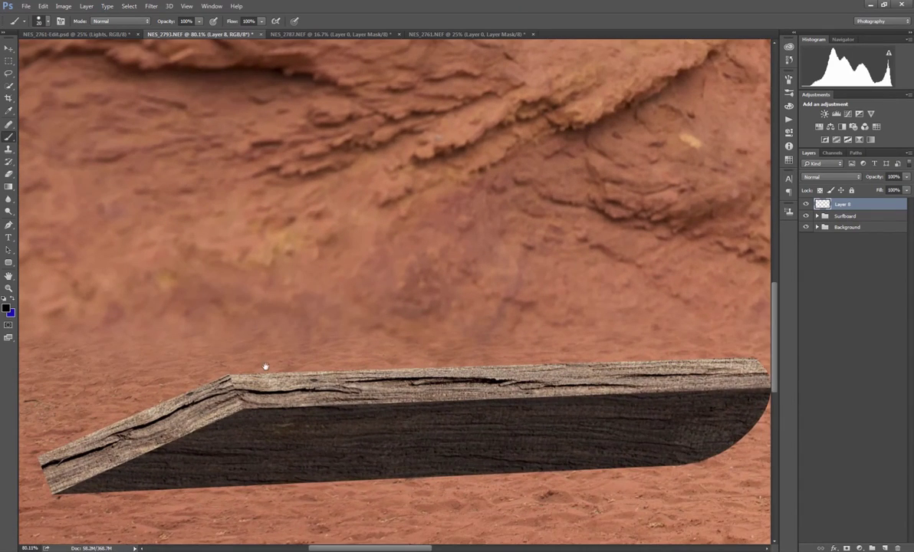
pyautogui.moveTo(265, 367); pyautogui.dragTo(294, 350)
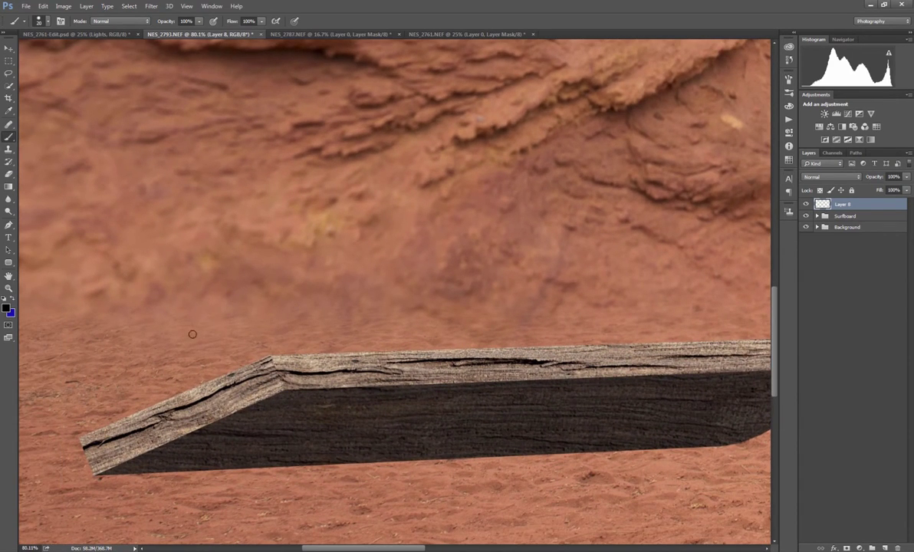
pyautogui.press('d')
pyautogui.press('x')
# Using the finished composite's engines as reference, brush a white outline of a cylindrical engine on a mounting block above the board's rear bend
pyautogui.click(69, 34)
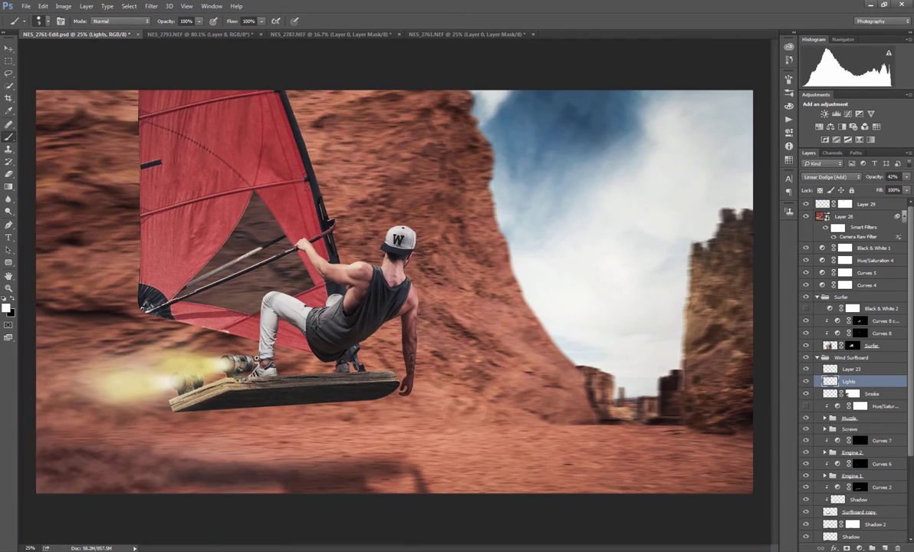
pyautogui.scroll(5, 257, 358)
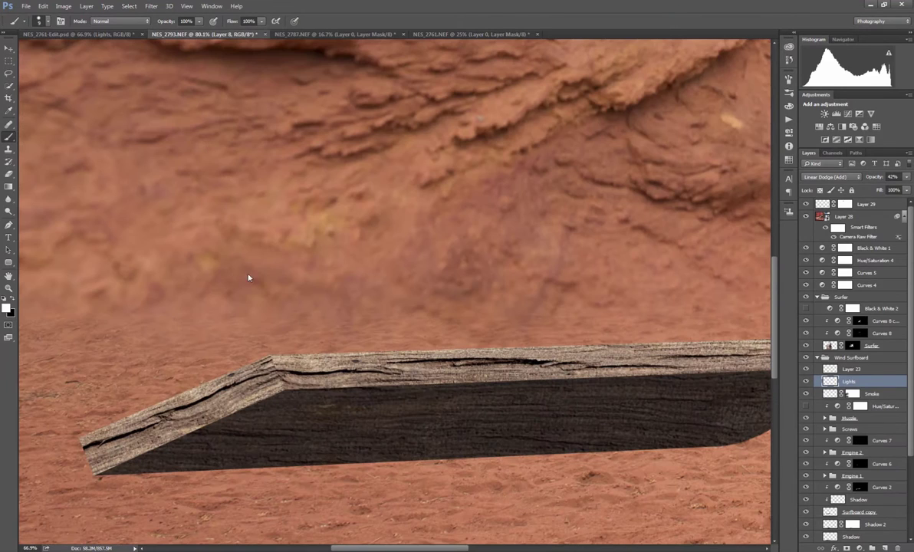
pyautogui.click(173, 34)
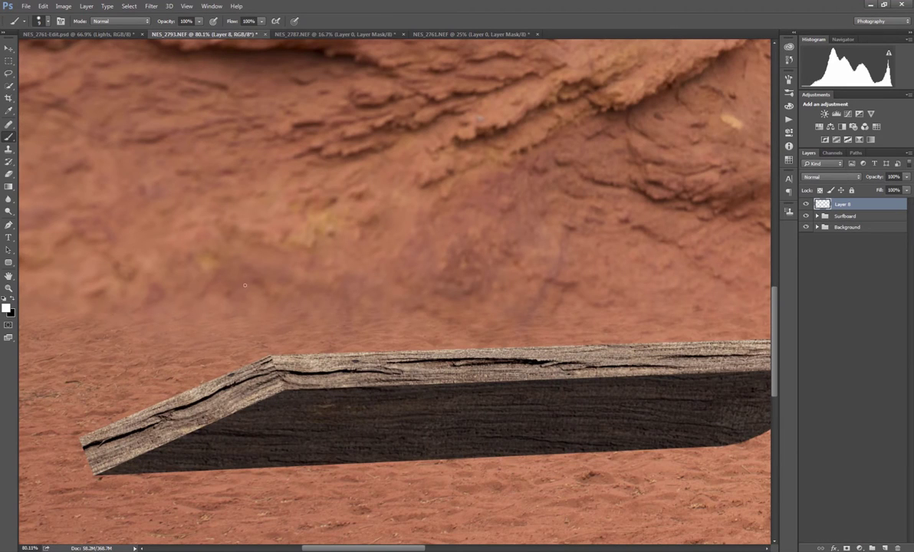
pyautogui.moveTo(242, 300)
pyautogui.mouseDown()
pyautogui.moveTo(240, 322)
pyautogui.moveTo(258, 346)
pyautogui.mouseUp()
pyautogui.moveTo(267, 302)
pyautogui.mouseDown()
pyautogui.moveTo(248, 301)
pyautogui.moveTo(309, 288)
pyautogui.mouseUp()
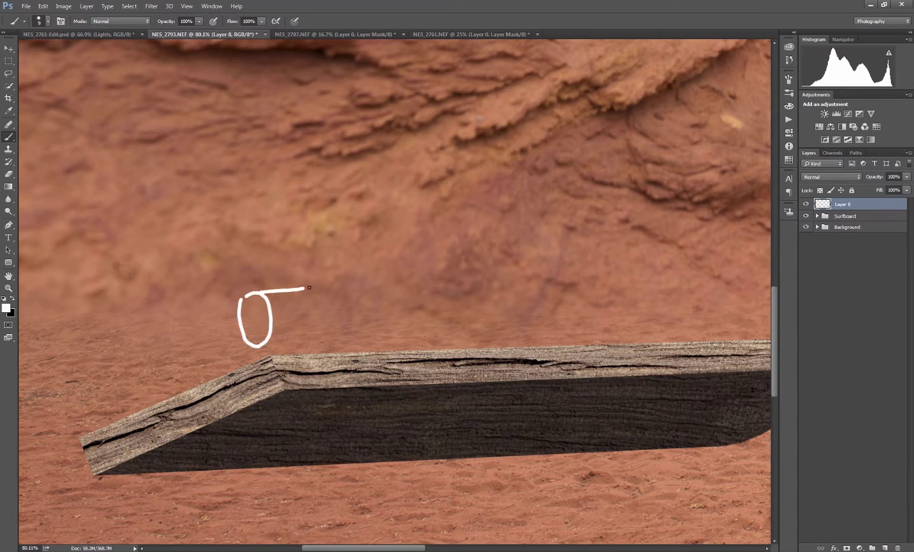
pyautogui.moveTo(264, 346); pyautogui.dragTo(306, 338)
pyautogui.moveTo(340, 325); pyautogui.dragTo(317, 336)
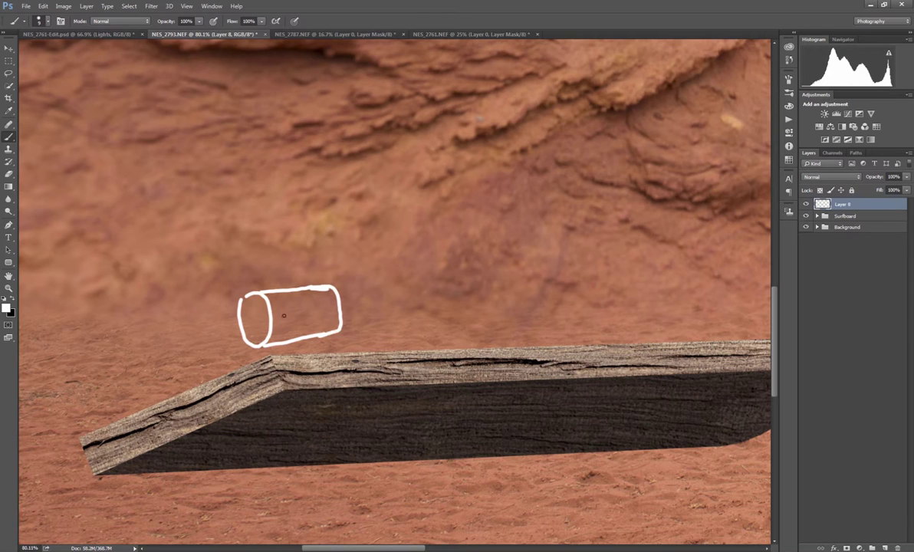
pyautogui.moveTo(288, 326)
pyautogui.mouseDown()
pyautogui.moveTo(317, 332)
pyautogui.moveTo(322, 361)
pyautogui.moveTo(288, 362)
pyautogui.moveTo(320, 361)
pyautogui.mouseUp()
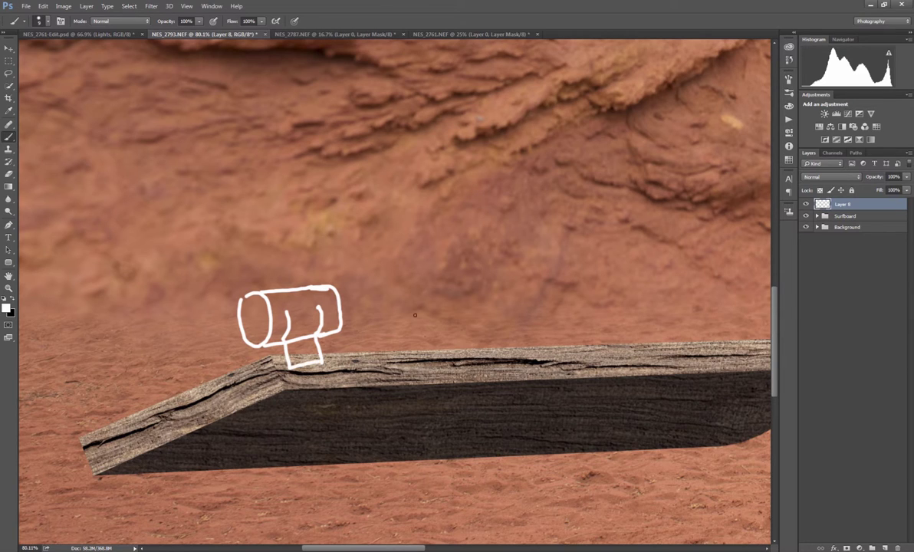
# Rotate the engine sketch by about 6.4° so the cylinder lies nearly level above the board
pyautogui.hotkey('ctrl', 't')
pyautogui.moveTo(361, 222); pyautogui.dragTo(393, 250)
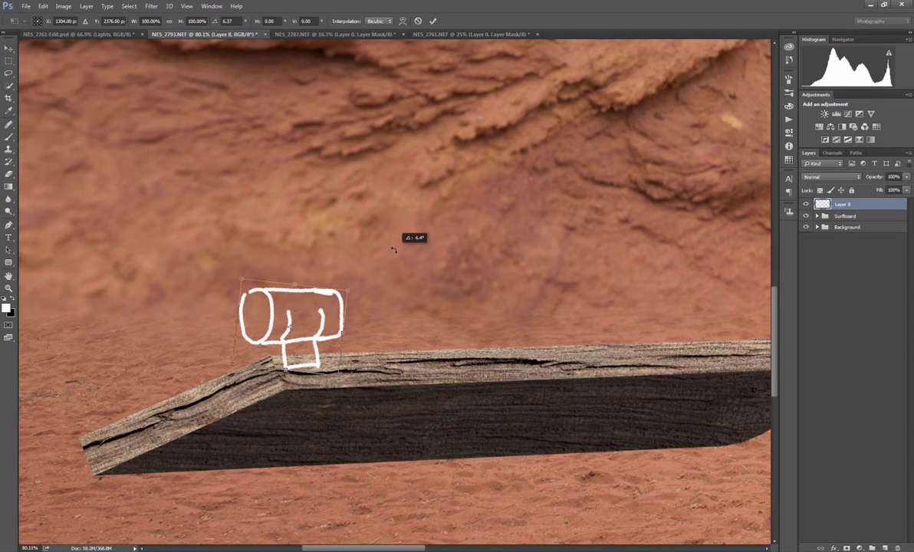
pyautogui.press('Return')
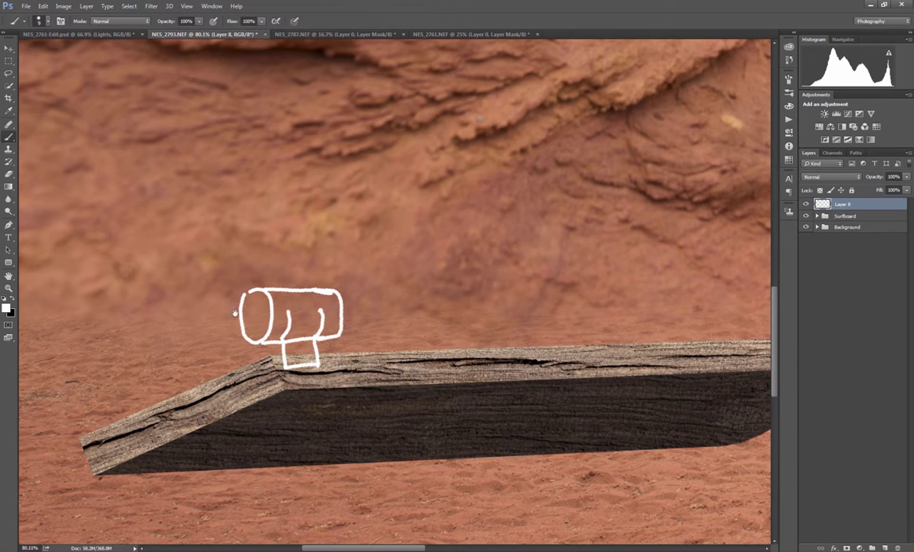
pyautogui.moveTo(235, 313)
pyautogui.mouseDown()
pyautogui.moveTo(376, 289)
pyautogui.moveTo(405, 296)
pyautogui.moveTo(240, 353)
pyautogui.moveTo(257, 354)
pyautogui.mouseUp()
pyautogui.hotkey('ctrl', 'z')
pyautogui.moveTo(424, 273)
pyautogui.mouseDown()
pyautogui.moveTo(399, 277)
pyautogui.moveTo(319, 339)
pyautogui.mouseUp()
pyautogui.scroll(-2, 398, 277)
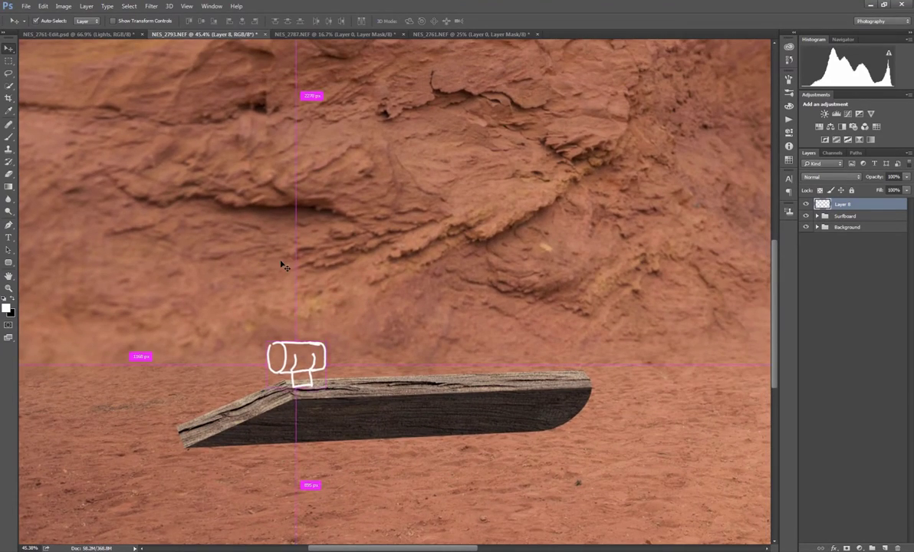
# Compare with the finished composite, scale the engine sketch down slightly, and tilt it to follow the board's top edge
pyautogui.hotkey('ctrl', 'shift', 'Tab')
pyautogui.moveTo(363, 335); pyautogui.dragTo(340, 338)
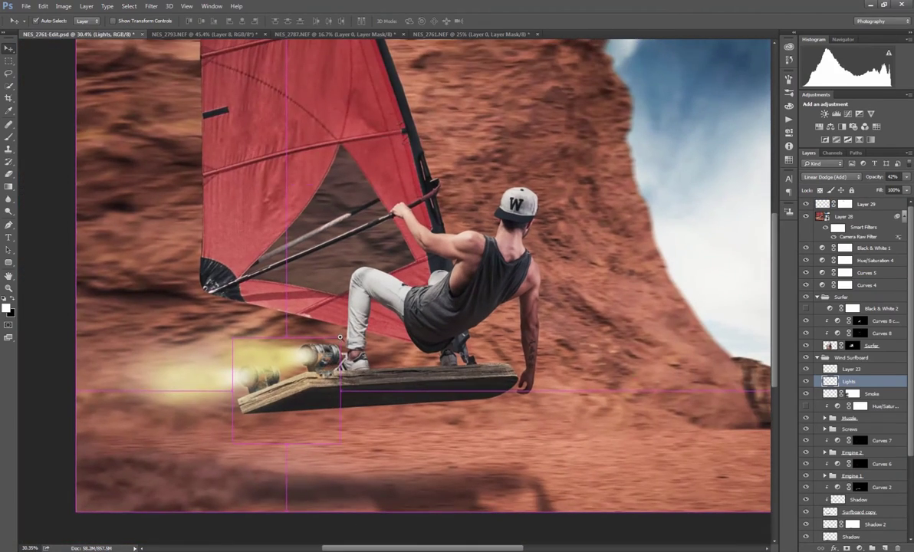
pyautogui.hotkey('ctrl', 'Tab')
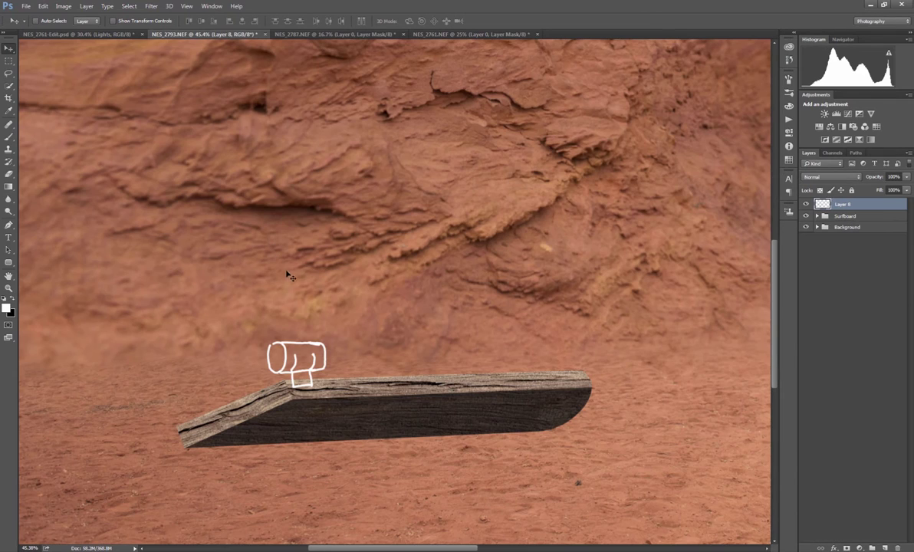
pyautogui.hotkey('ctrl', 't')
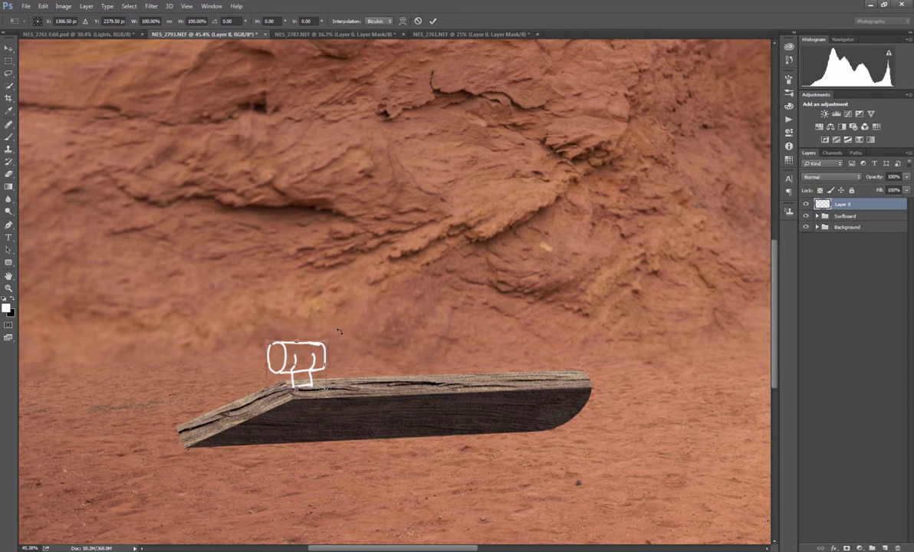
pyautogui.moveTo(338, 331)
pyautogui.mouseDown()
pyautogui.moveTo(315, 309)
pyautogui.moveTo(257, 322)
pyautogui.moveTo(271, 347)
pyautogui.moveTo(265, 342)
pyautogui.moveTo(300, 322)
pyautogui.mouseUp()
pyautogui.press('Return')
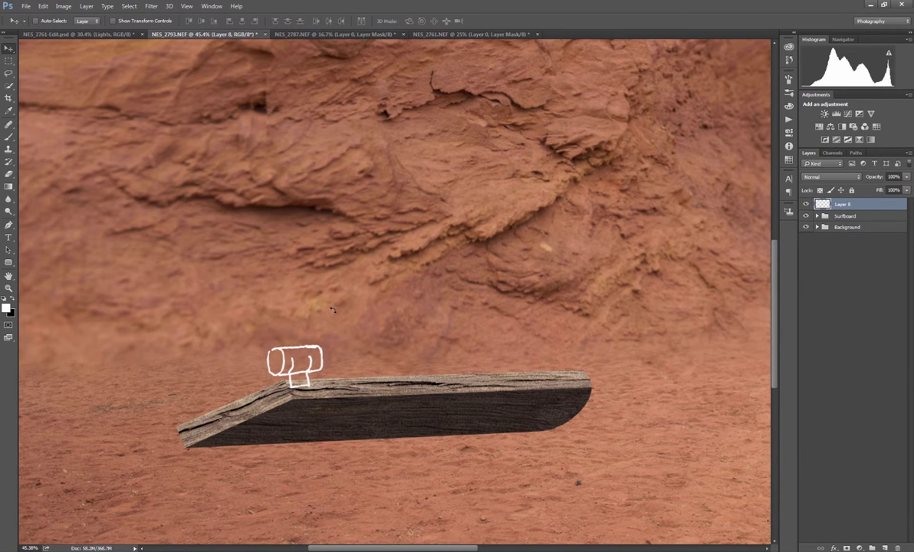
# Paint the engine sketch's mounting block in white and add a small second support just behind it
pyautogui.moveTo(408, 304); pyautogui.dragTo(380, 306)
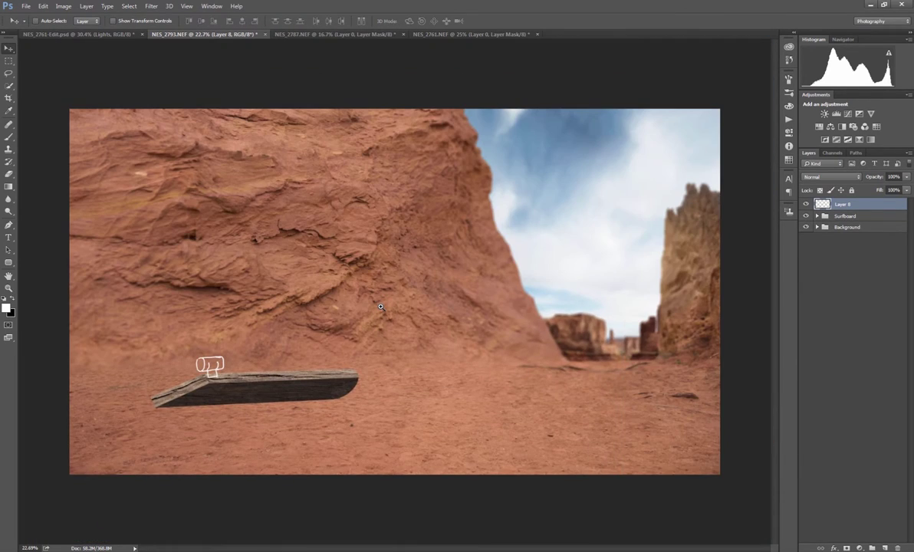
pyautogui.scroll(3, 203, 345)
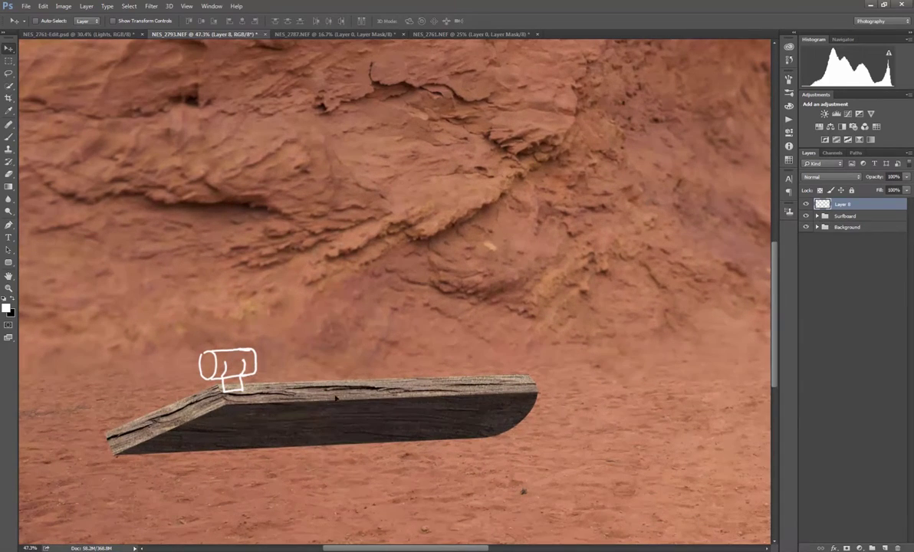
pyautogui.scroll(3, 220, 381)
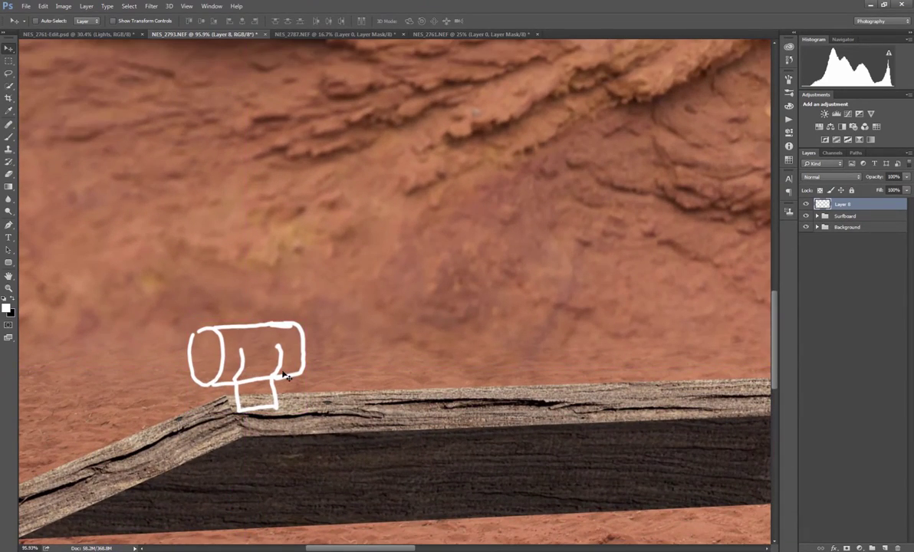
pyautogui.press('b')
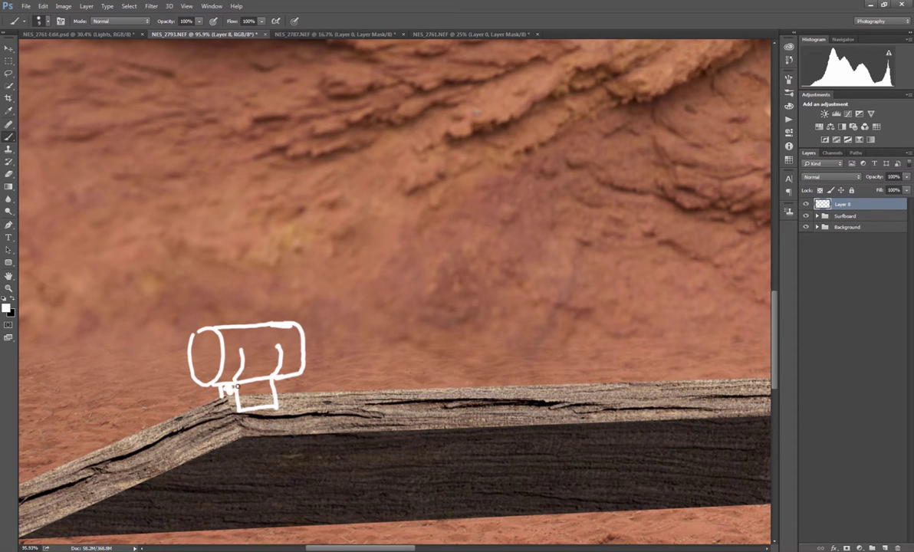
pyautogui.moveTo(235, 387)
pyautogui.mouseDown()
pyautogui.moveTo(254, 390)
pyautogui.moveTo(276, 377)
pyautogui.mouseUp()
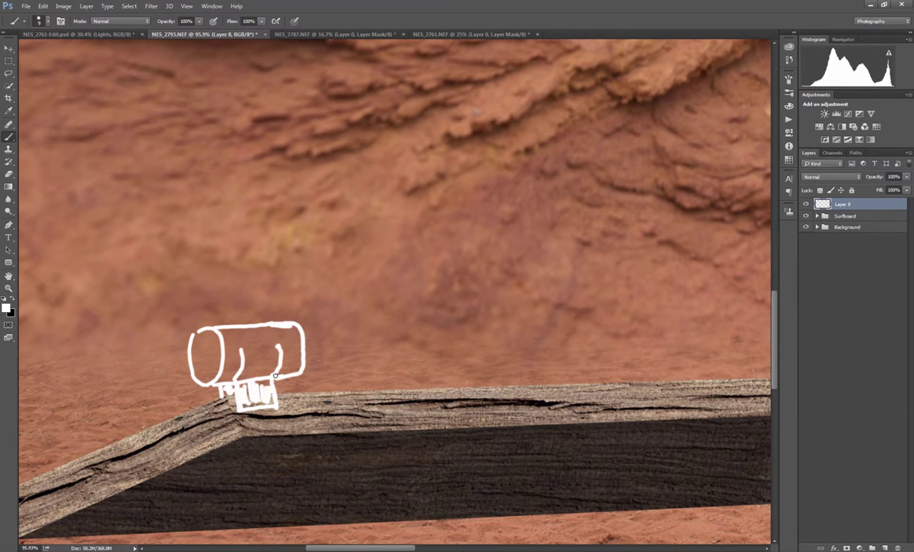
pyautogui.scroll(-5, 493, 312)
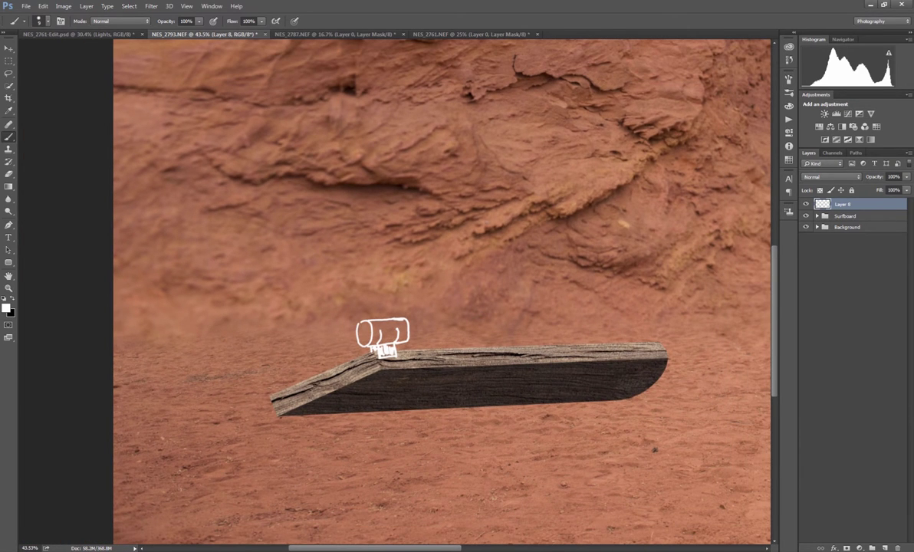
# Open airplane engine.jpg from Total Commander as a separate Photoshop document and place the first Pen anchor on the front engine's upper rim
pyautogui.hotkey('alt', 'Tab')
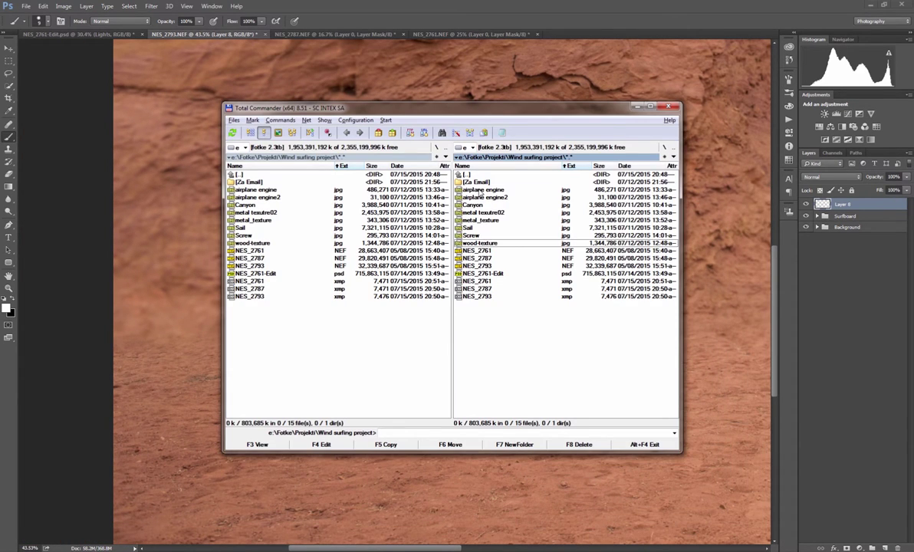
pyautogui.moveTo(479, 190); pyautogui.dragTo(574, 36)
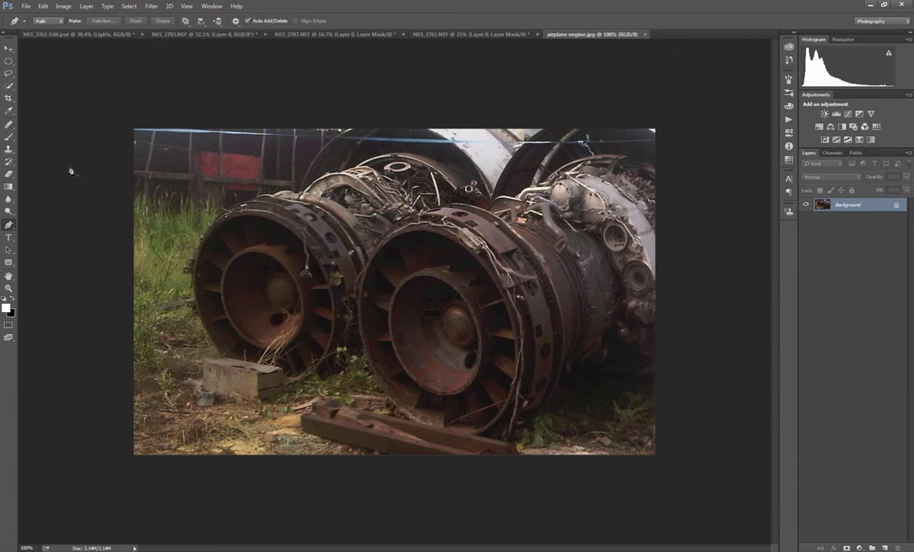
pyautogui.click(396, 232)
pyautogui.scroll(3, 358, 290)
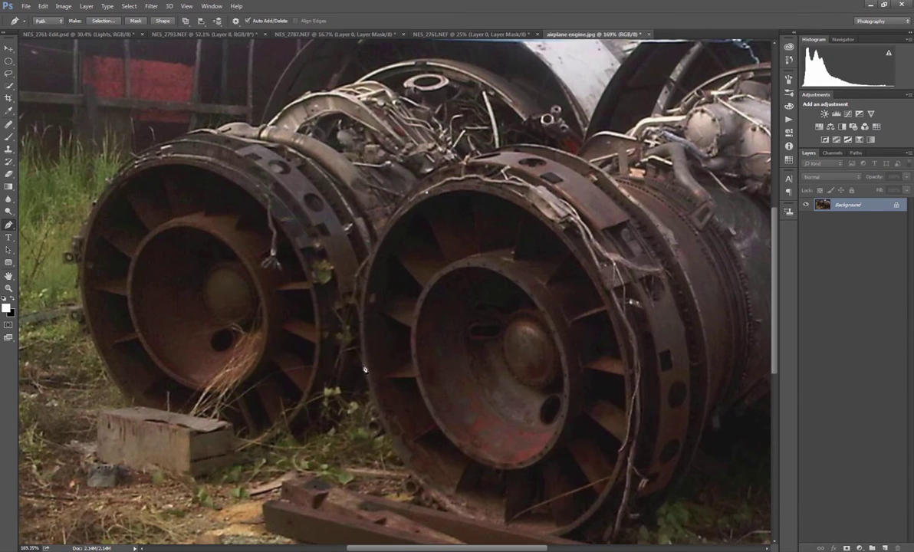
# Trace the Pen path down the front engine's outer rim and around its underside to the lower edge of the outer band
pyautogui.moveTo(364, 368); pyautogui.dragTo(389, 507)
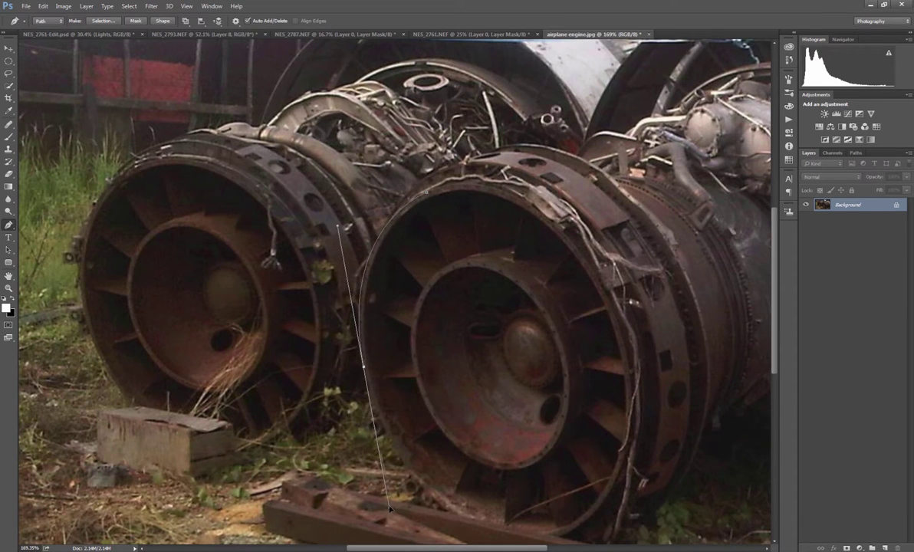
pyautogui.keyDown('alt'); pyautogui.click(364, 367); pyautogui.keyUp('alt')
pyautogui.moveTo(440, 461); pyautogui.dragTo(400, 321)
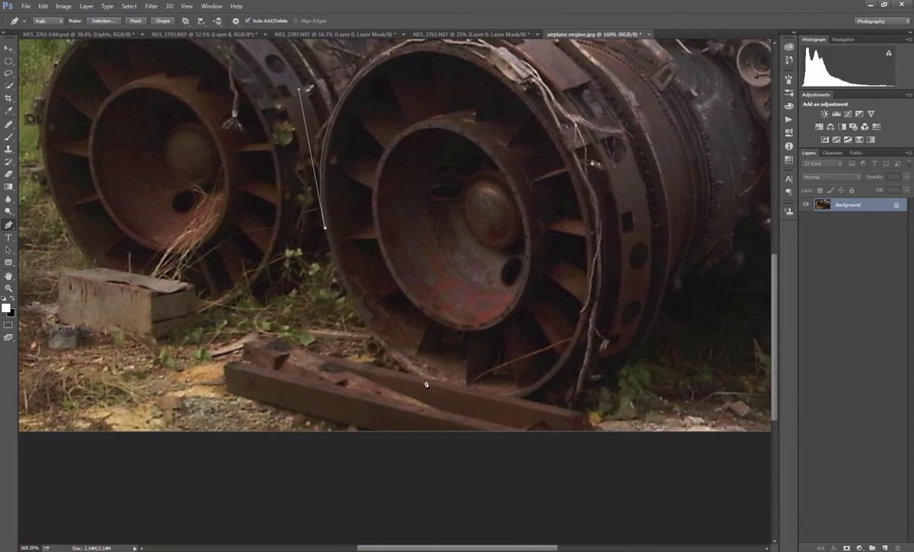
pyautogui.moveTo(420, 376); pyautogui.dragTo(490, 423)
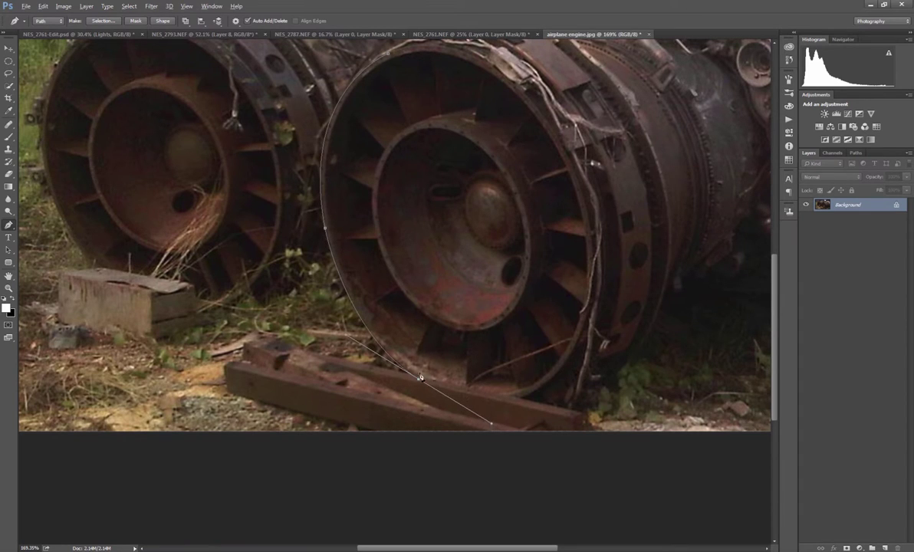
pyautogui.click(420, 377)
pyautogui.moveTo(571, 393); pyautogui.dragTo(628, 357)
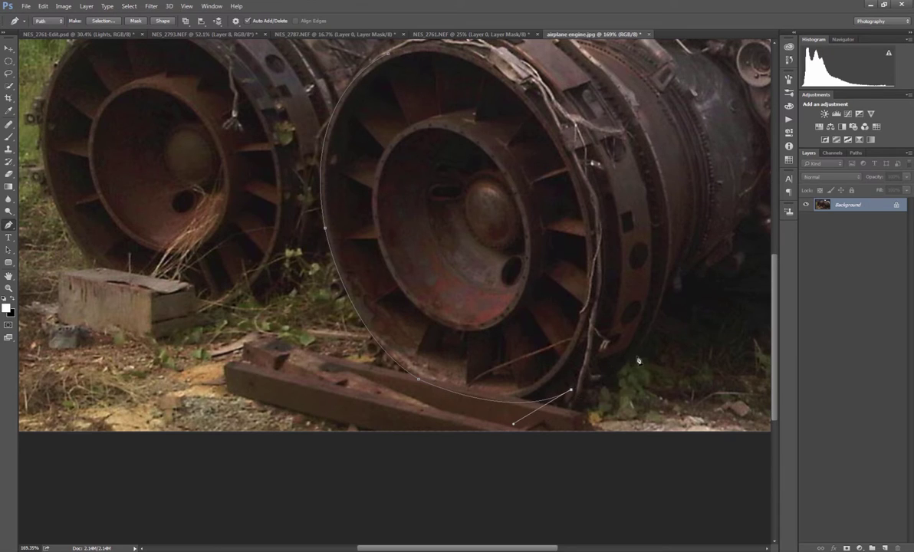
pyautogui.click(634, 358)
# Continue the Pen path up the outer band's far side and over its top, and close it at the first anchor
pyautogui.moveTo(660, 233); pyautogui.dragTo(605, 328)
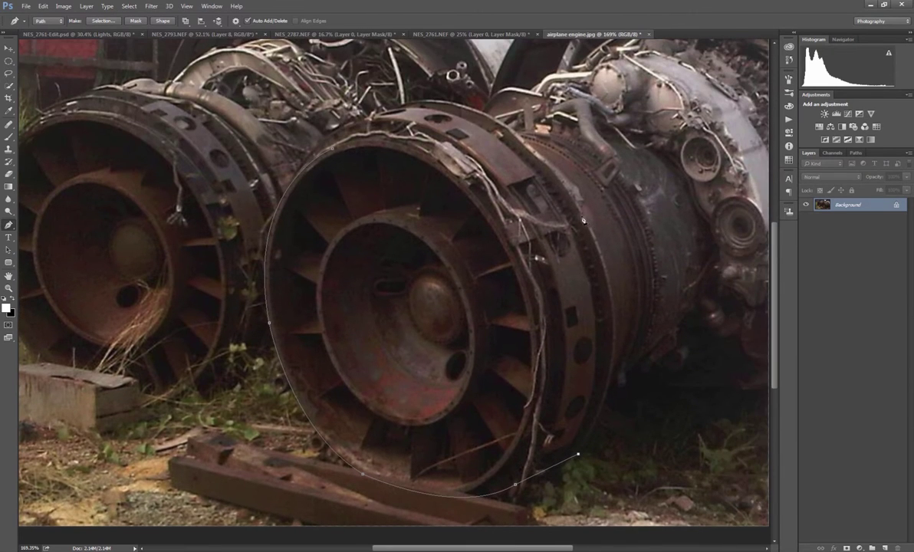
pyautogui.moveTo(583, 219); pyautogui.dragTo(512, 115)
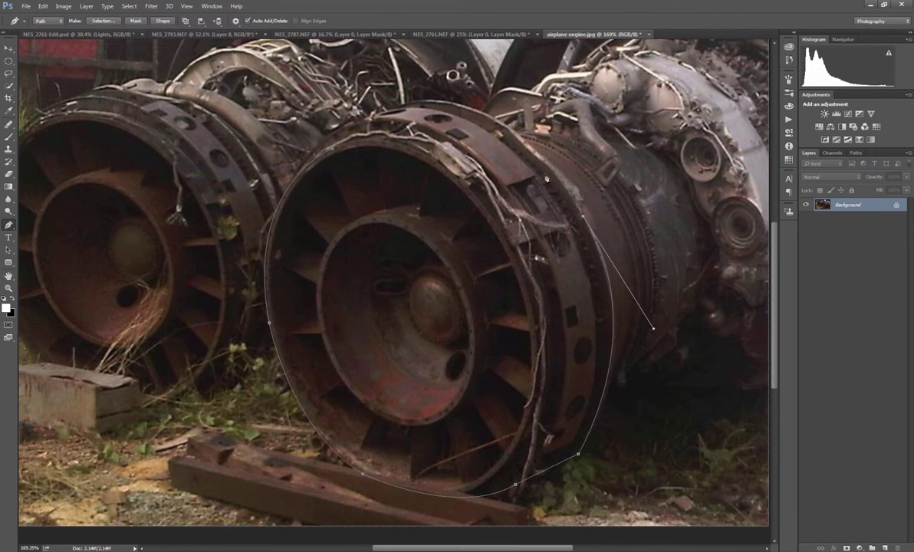
pyautogui.moveTo(423, 102); pyautogui.dragTo(341, 119)
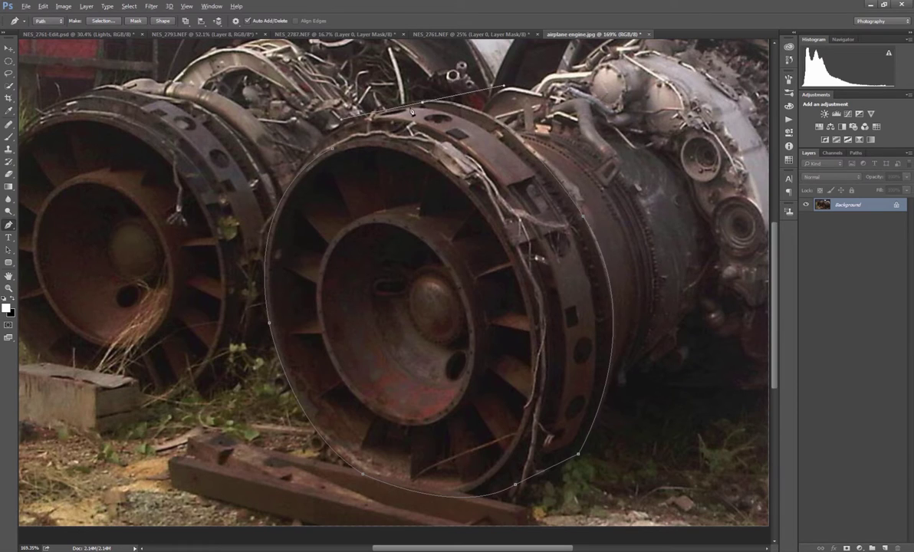
pyautogui.keyDown('alt'); pyautogui.click(422, 103); pyautogui.keyUp('alt')
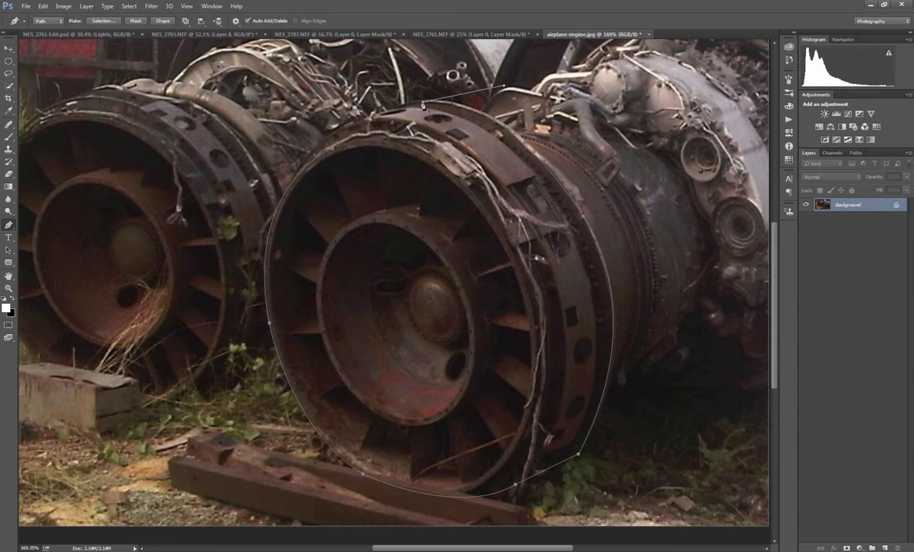
pyautogui.click(334, 152)
pyautogui.moveTo(333, 151); pyautogui.dragTo(328, 143)
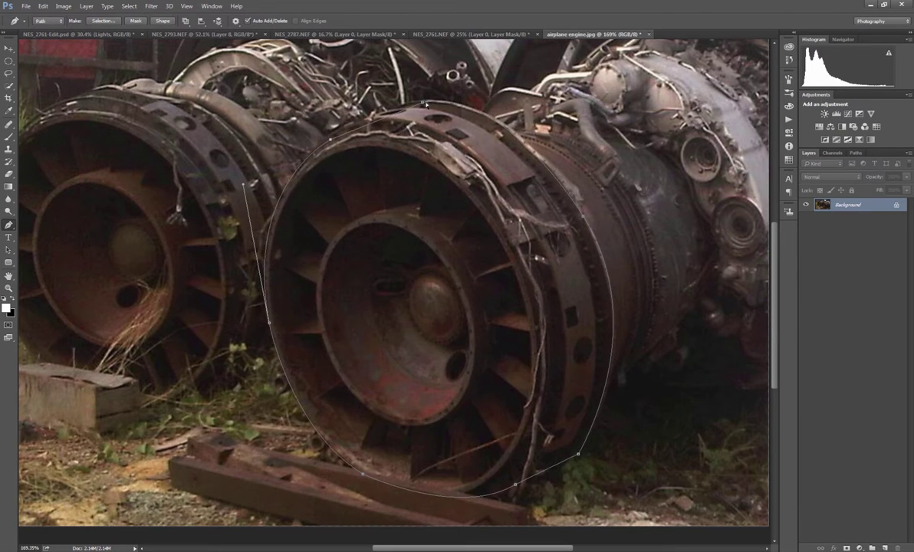
pyautogui.moveTo(424, 104); pyautogui.dragTo(408, 104)
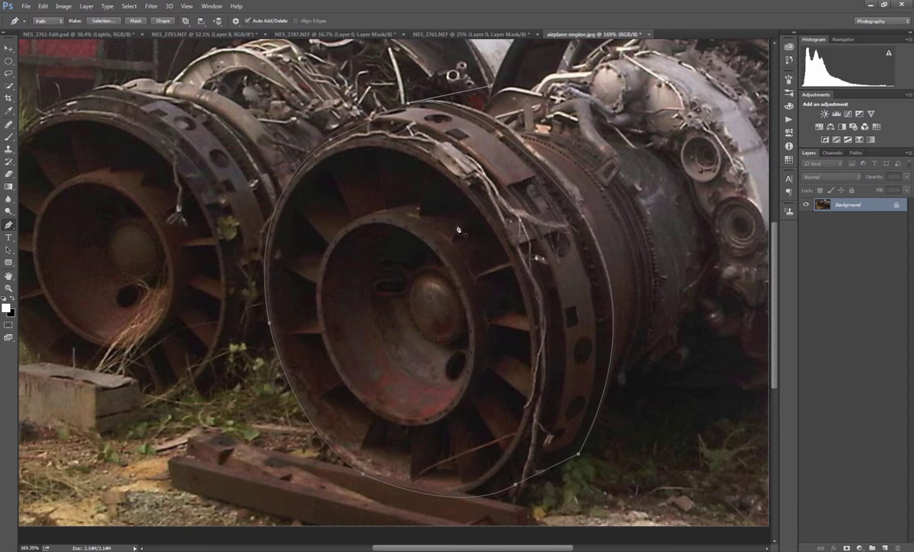
# Convert the closed engine path into a new anti-aliased selection with a feather radius of 0 pixels
pyautogui.rightClick(447, 249)
pyautogui.click(490, 299)
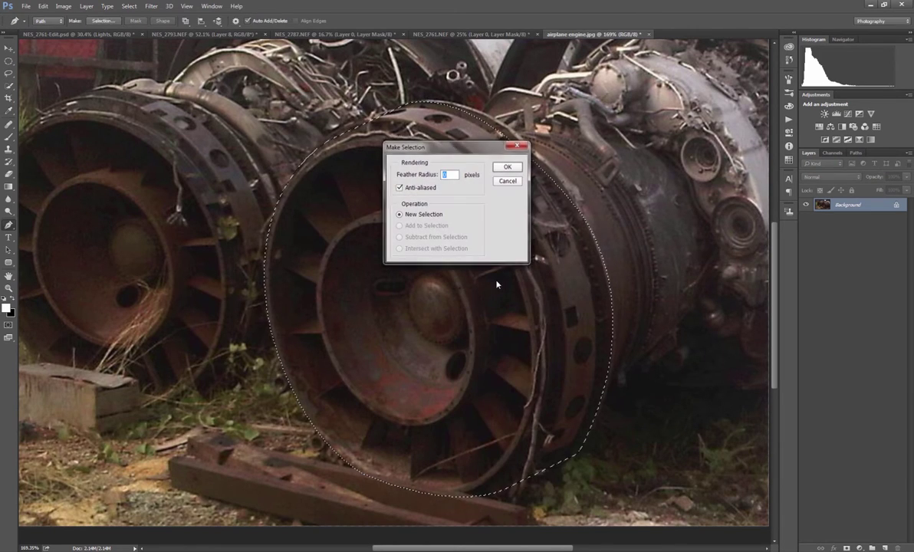
pyautogui.press('Return')
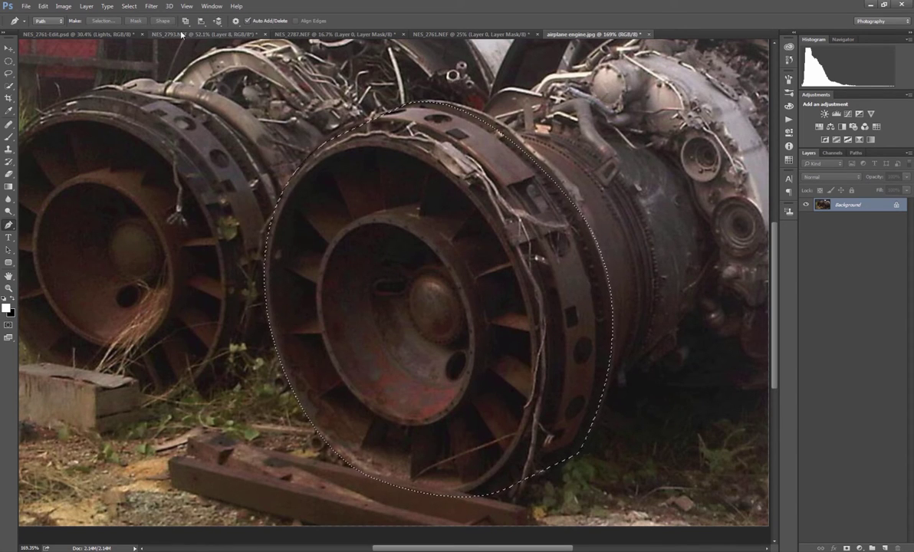
# Copy the selected engine front into the NES_2793.NEF document, accepting the conversion to its Adobe RGB (1998) color profile
pyautogui.click(209, 34)
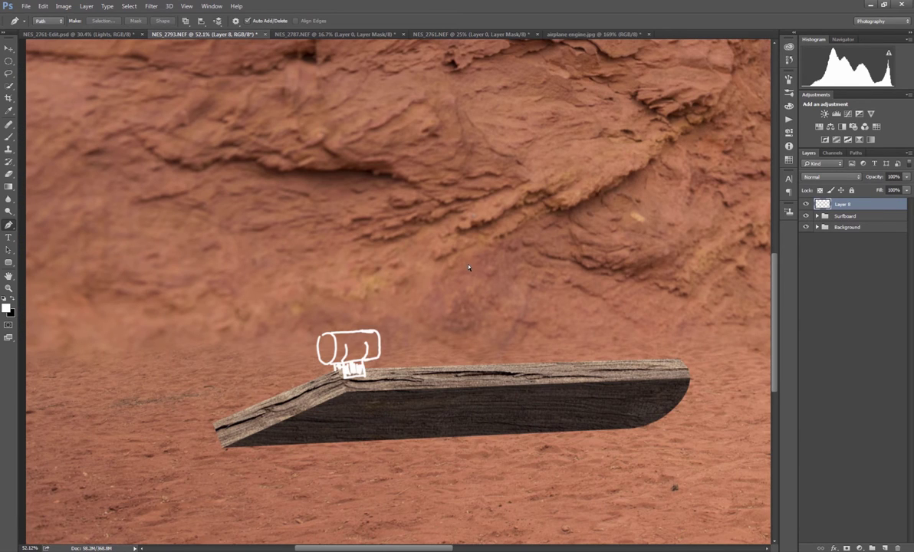
pyautogui.hotkey('ctrl', 'v')
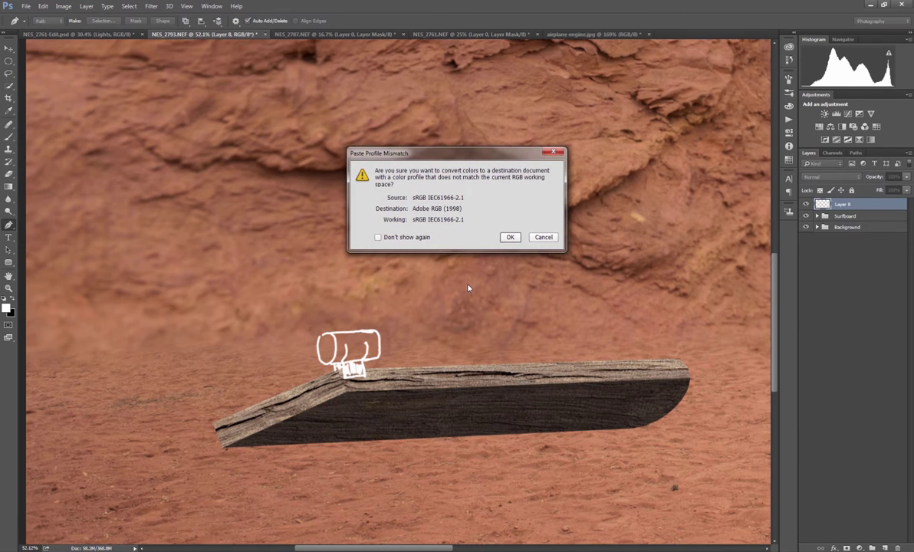
pyautogui.click(512, 238)
# Free-transform the pasted engine front to about 27% size, rotate it about 10 degrees, and place it over the sketch's round front opening
pyautogui.press('v')
pyautogui.hotkey('ctrl', 't')
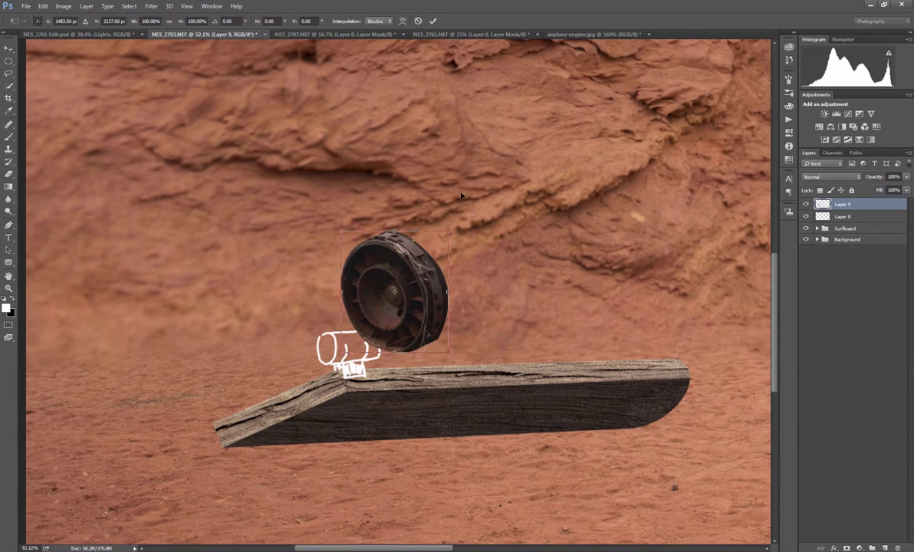
pyautogui.moveTo(465, 209); pyautogui.dragTo(423, 275)
pyautogui.moveTo(437, 234); pyautogui.dragTo(338, 357)
pyautogui.scroll(6, 344, 360)
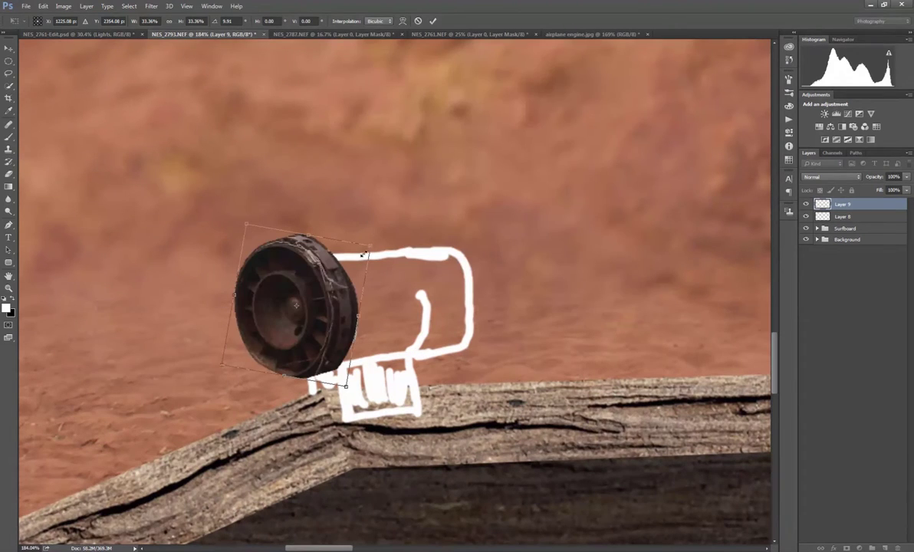
pyautogui.moveTo(364, 254); pyautogui.dragTo(343, 265)
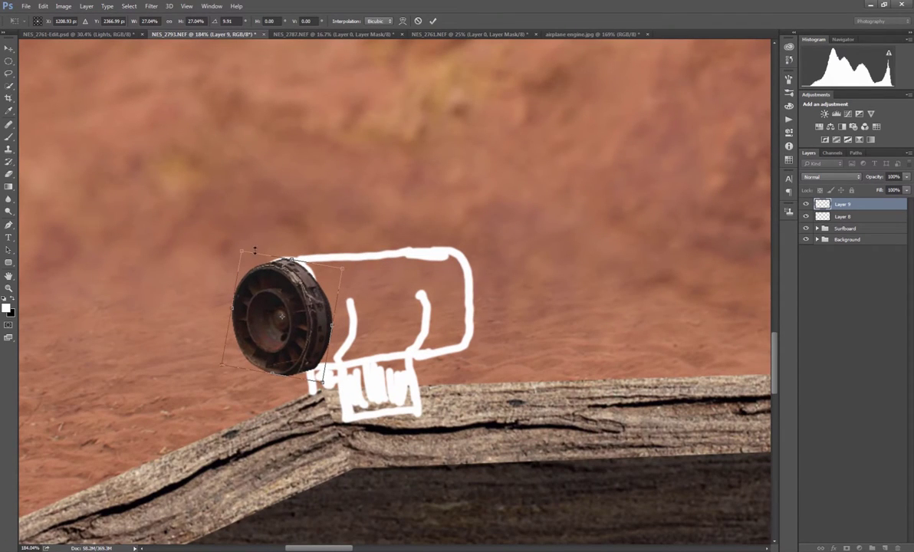
# Distort the engine front's corners and tilt it to about 17.5 degrees so it fits the perspective of the sketched opening
pyautogui.moveTo(245, 252); pyautogui.dragTo(248, 250)
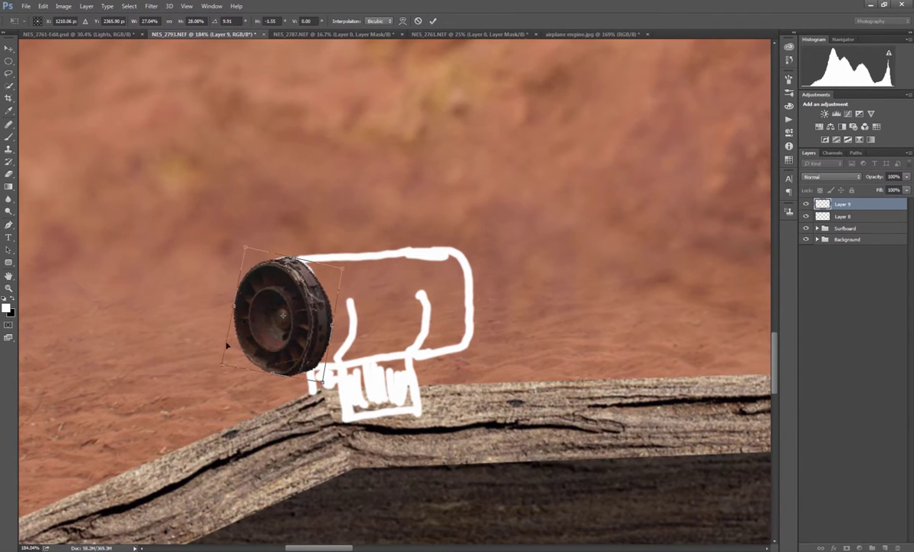
pyautogui.moveTo(222, 365); pyautogui.dragTo(229, 364)
pyautogui.moveTo(342, 269); pyautogui.dragTo(338, 276)
pyautogui.moveTo(322, 383); pyautogui.dragTo(313, 382)
pyautogui.moveTo(257, 248)
pyautogui.mouseDown()
pyautogui.moveTo(268, 240)
pyautogui.moveTo(250, 239)
pyautogui.mouseUp()
pyautogui.moveTo(362, 266)
pyautogui.mouseDown()
pyautogui.moveTo(253, 279)
pyautogui.moveTo(320, 299)
pyautogui.moveTo(357, 270)
pyautogui.mouseUp()
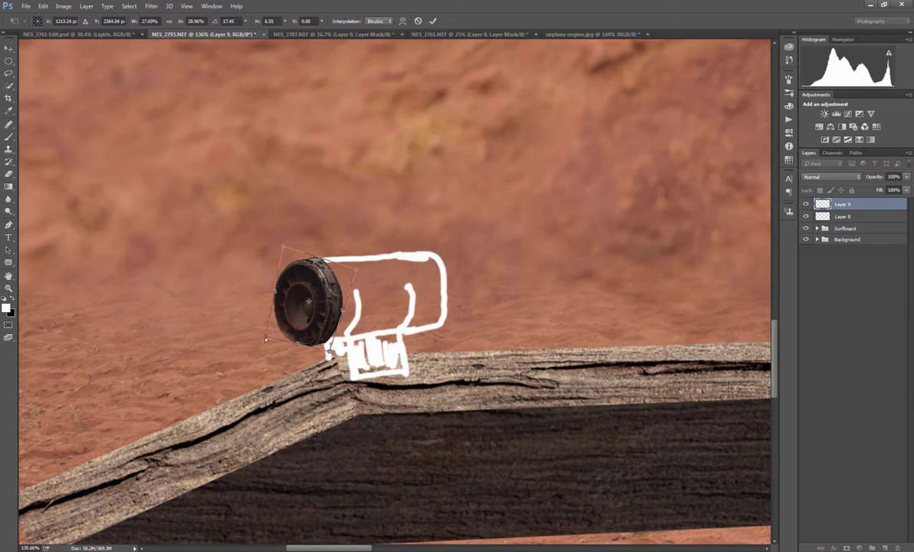
pyautogui.moveTo(265, 340); pyautogui.dragTo(257, 339)
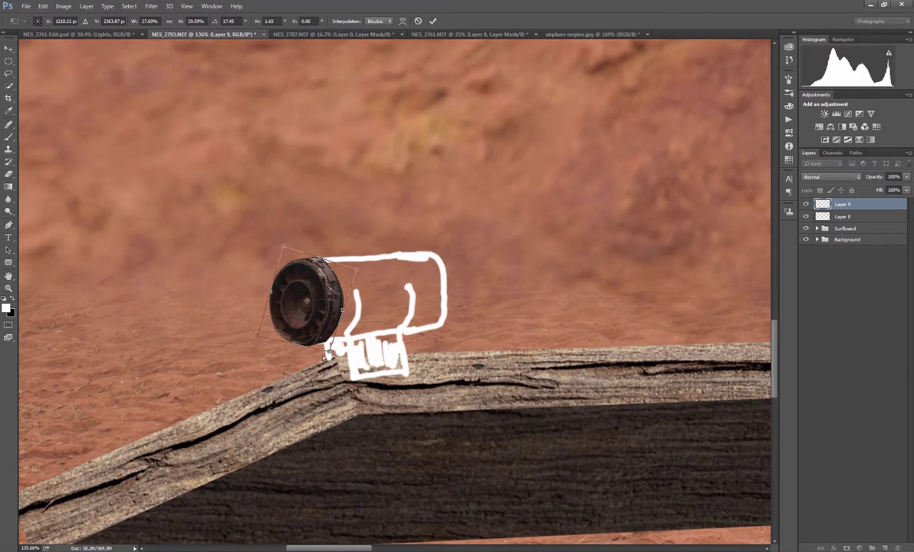
pyautogui.moveTo(330, 348); pyautogui.dragTo(333, 350)
pyautogui.scroll(-4, 333, 349)
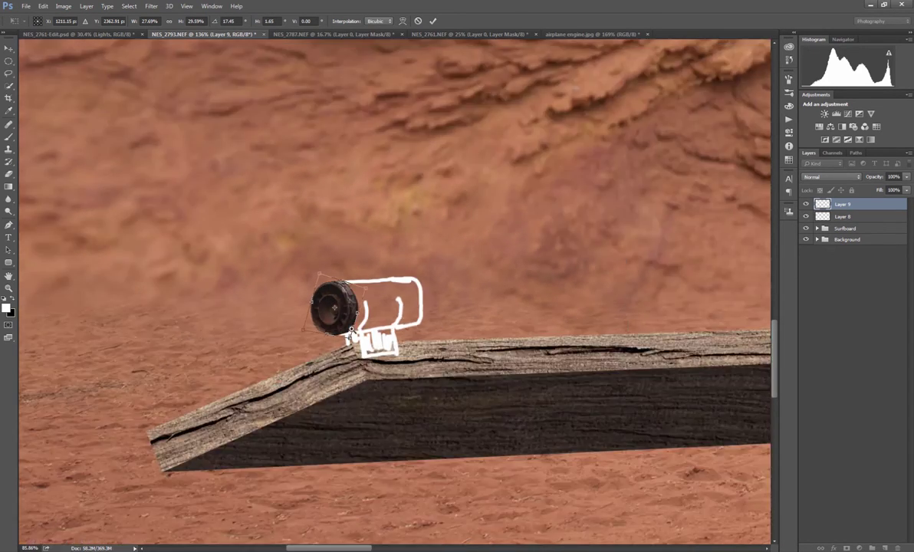
# Commit the intake's transform, then switch to Total Commander and open airplane engine2.jpg in Photoshop
pyautogui.press('Return')
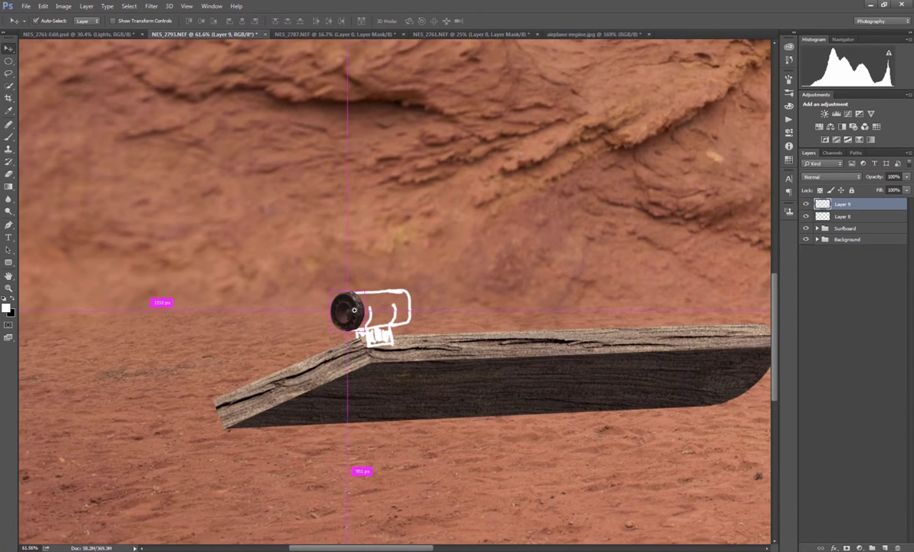
pyautogui.scroll(4, 349, 307)
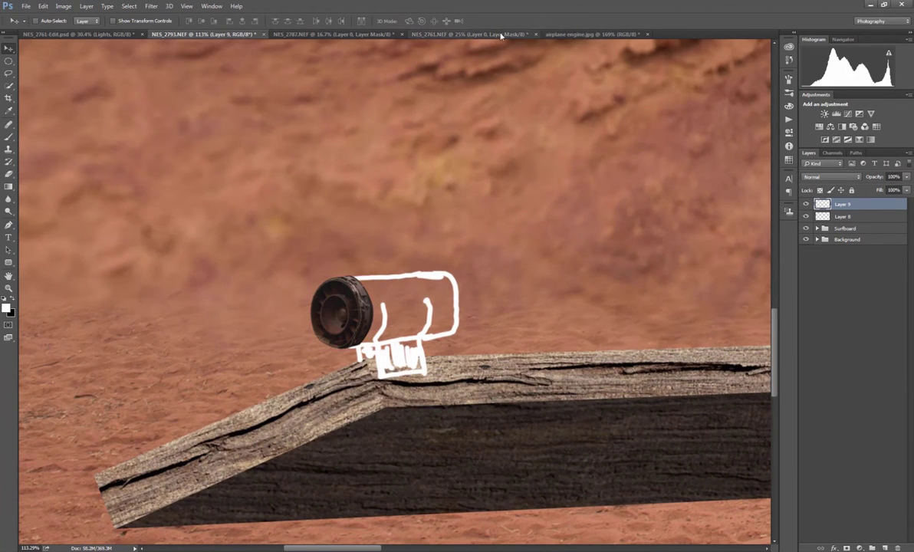
pyautogui.hotkey('alt', 'Tab')
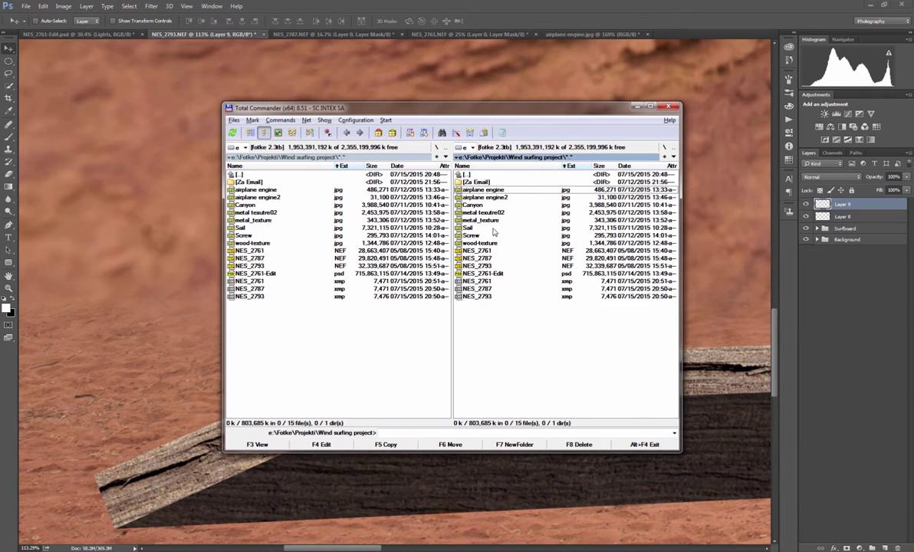
pyautogui.doubleClick(490, 198)
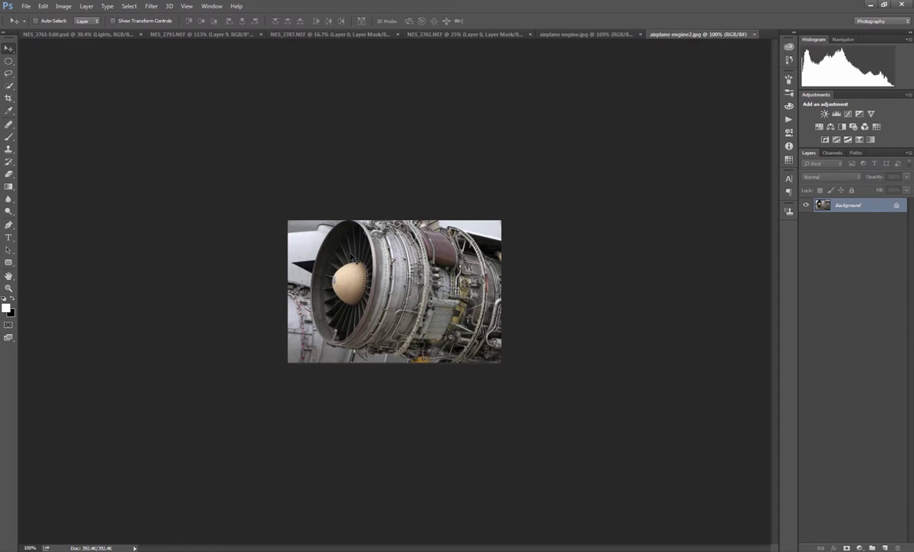
# Trace a pen path from the top of the engine's front ring along its rear edge and onto the engine's underside
pyautogui.press('p')
pyautogui.moveTo(334, 236); pyautogui.dragTo(362, 226)
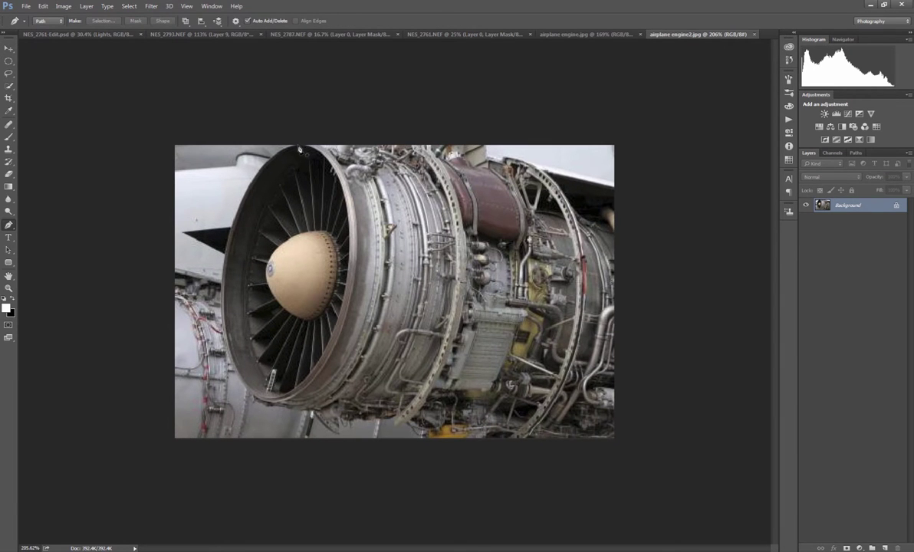
pyautogui.click(298, 146)
pyautogui.moveTo(222, 278); pyautogui.dragTo(207, 404)
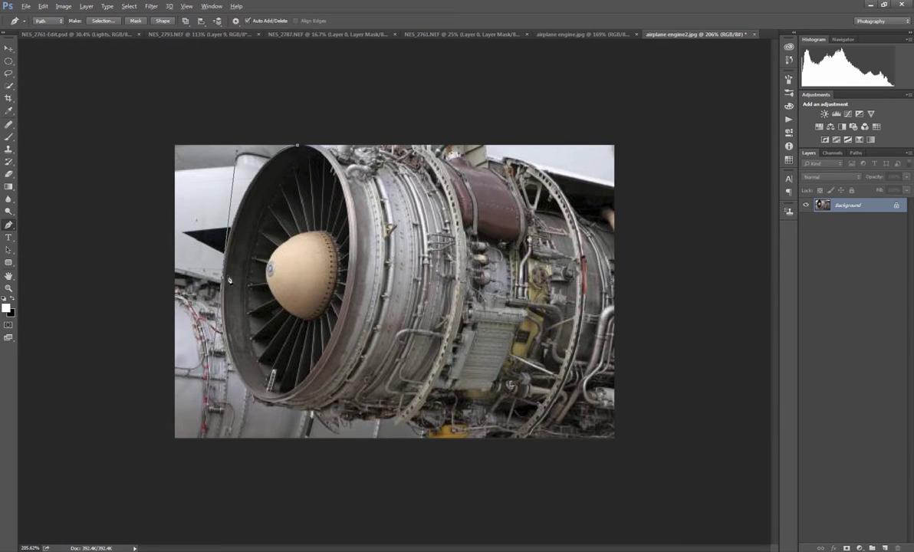
pyautogui.hotkey('ctrl', 'z')
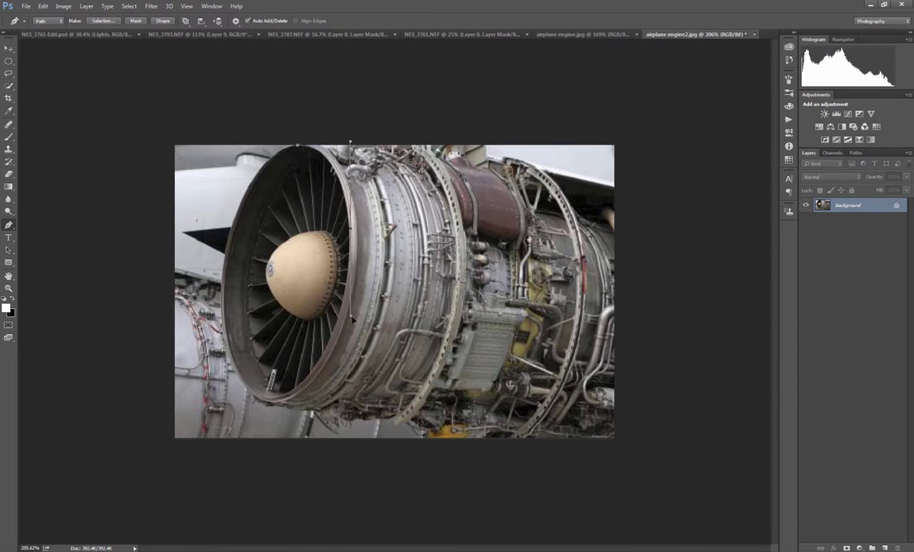
pyautogui.moveTo(322, 372); pyautogui.dragTo(239, 412)
pyautogui.keyDown('alt'); pyautogui.click(317, 371); pyautogui.keyUp('alt')
pyautogui.moveTo(312, 415); pyautogui.dragTo(370, 422)
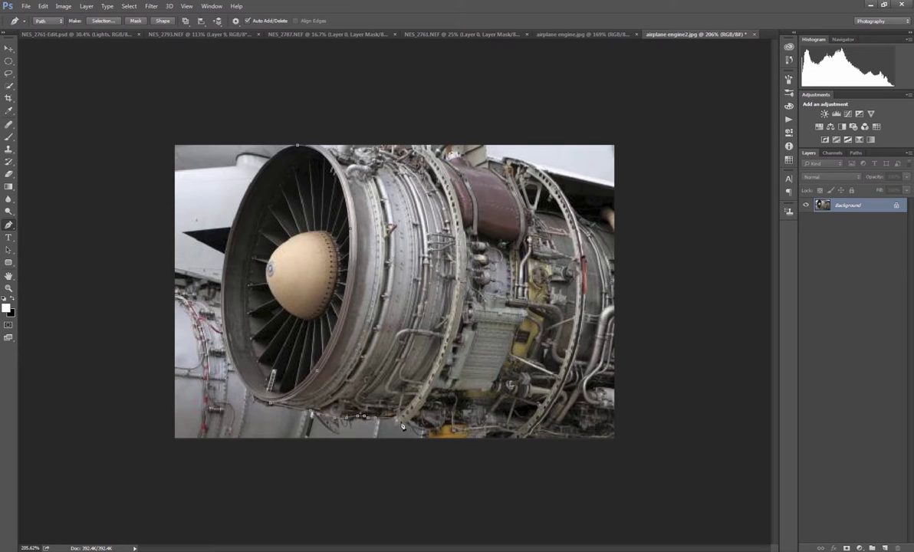
# Continue the pen path along the engine's underside, around its rear end and back over the top edge to the starting point
pyautogui.moveTo(445, 436); pyautogui.dragTo(577, 435)
pyautogui.moveTo(606, 306); pyautogui.dragTo(599, 220)
pyautogui.keyDown('alt'); pyautogui.click(605, 303); pyautogui.keyUp('alt')
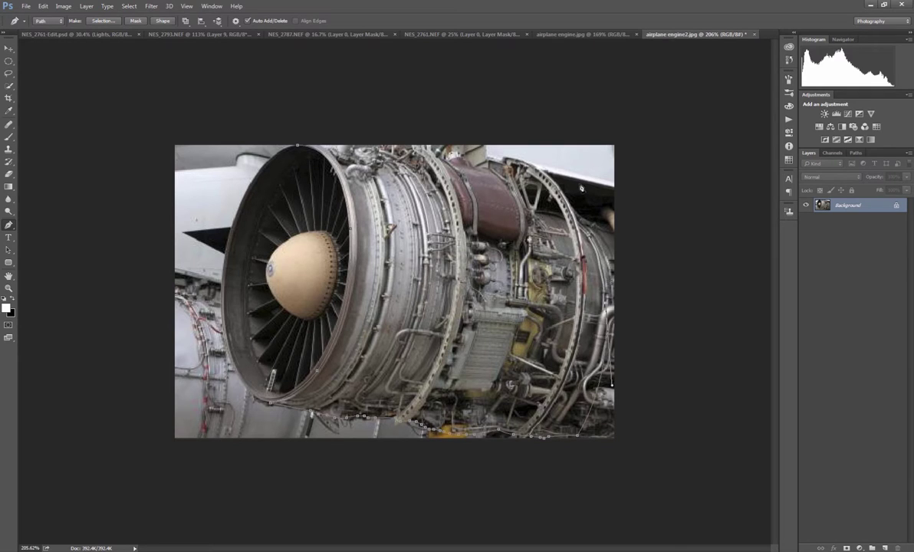
pyautogui.moveTo(580, 182); pyautogui.dragTo(551, 161)
pyautogui.keyDown('alt'); pyautogui.click(581, 182); pyautogui.keyUp('alt')
pyautogui.click(512, 161)
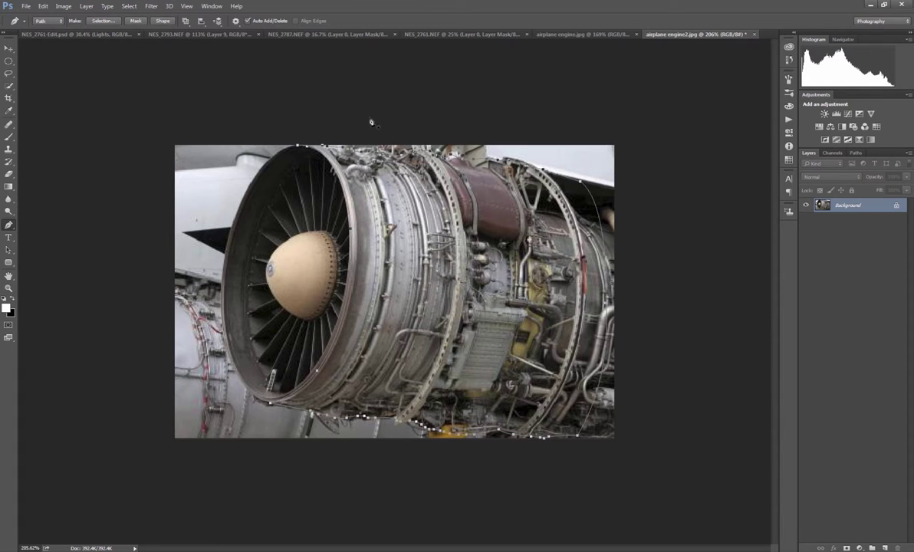
# Convert the engine body path into a new anti-aliased selection with a feather radius of 0 pixels
pyautogui.rightClick(350, 221)
pyautogui.click(387, 271)
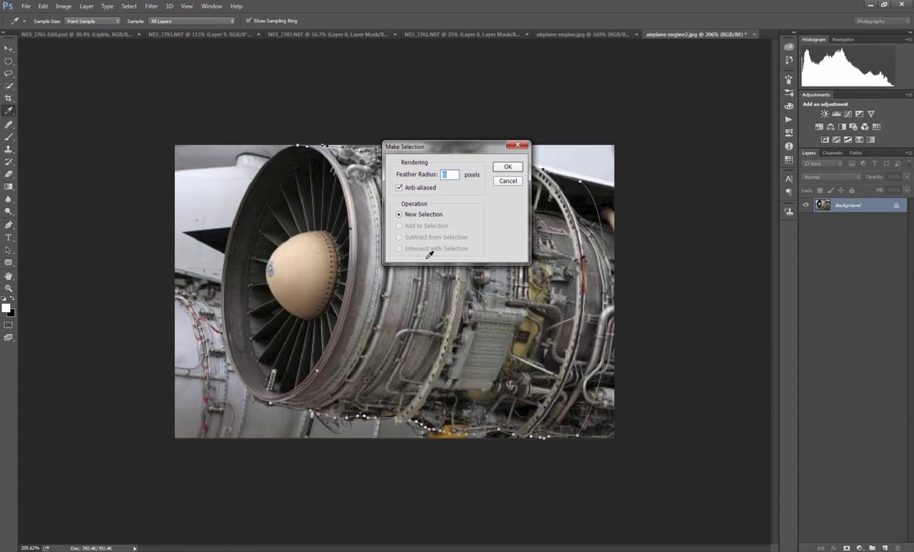
pyautogui.press('Return')
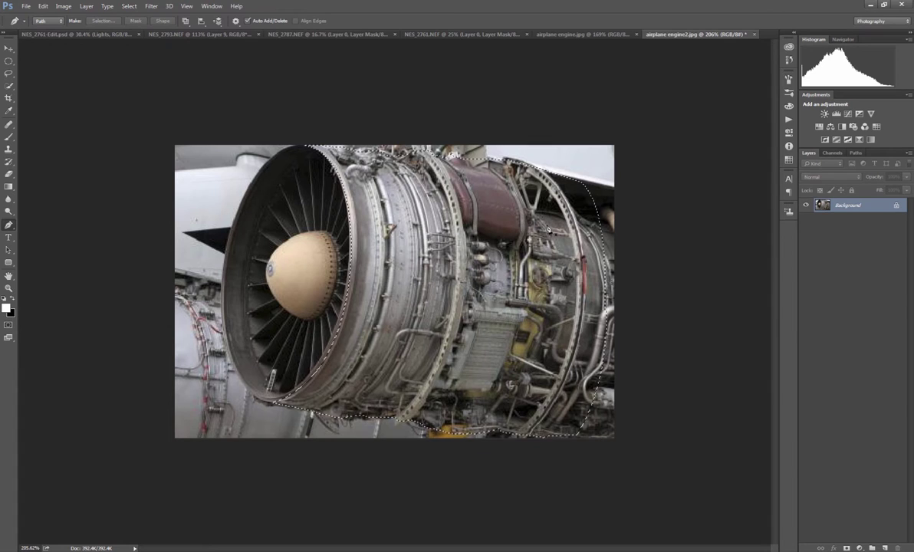
# Copy the engine body into NES_2793.NEF and fit it behind the intake at about 64% width, 49% height and -10° rotation, skewed about 4.6°
pyautogui.click(213, 33)
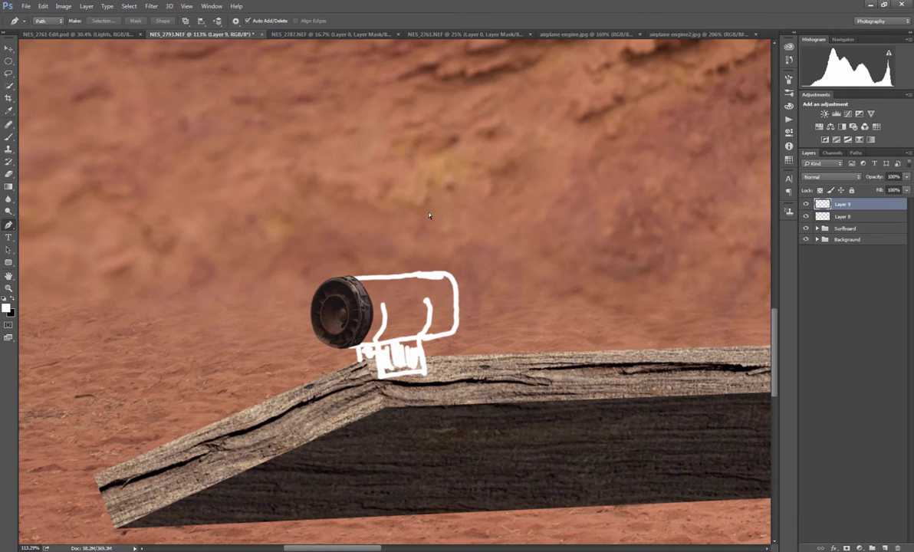
pyautogui.hotkey('ctrl', 'v')
pyautogui.hotkey('ctrl', 't')
pyautogui.moveTo(494, 222)
pyautogui.mouseDown()
pyautogui.moveTo(475, 196)
pyautogui.moveTo(438, 226)
pyautogui.moveTo(400, 281)
pyautogui.mouseUp()
pyautogui.moveTo(388, 340); pyautogui.dragTo(423, 315)
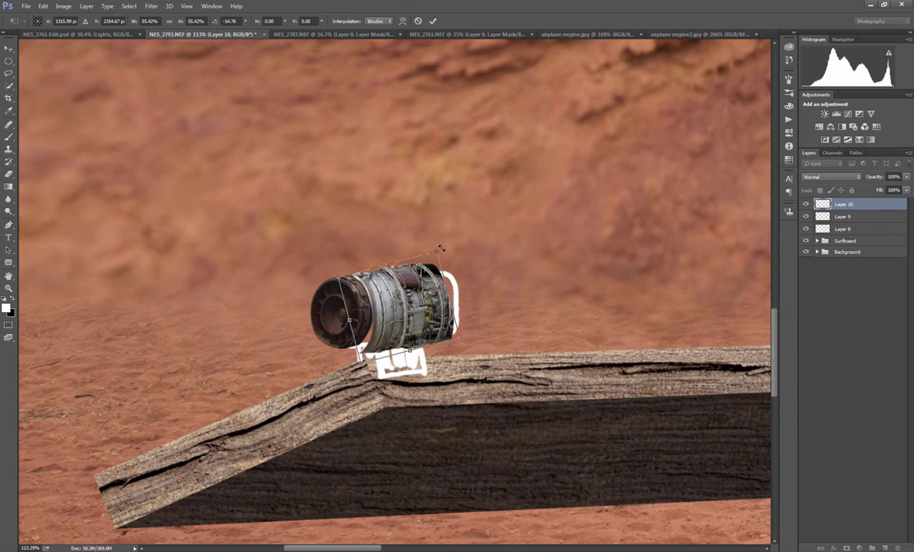
pyautogui.moveTo(436, 258); pyautogui.dragTo(423, 258)
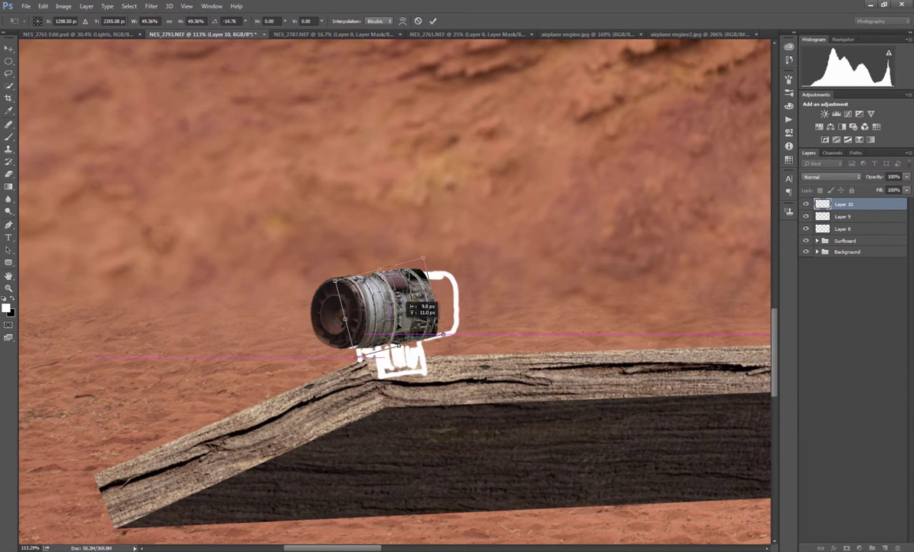
pyautogui.moveTo(435, 298); pyautogui.dragTo(518, 287)
pyautogui.scroll(7, 405, 315)
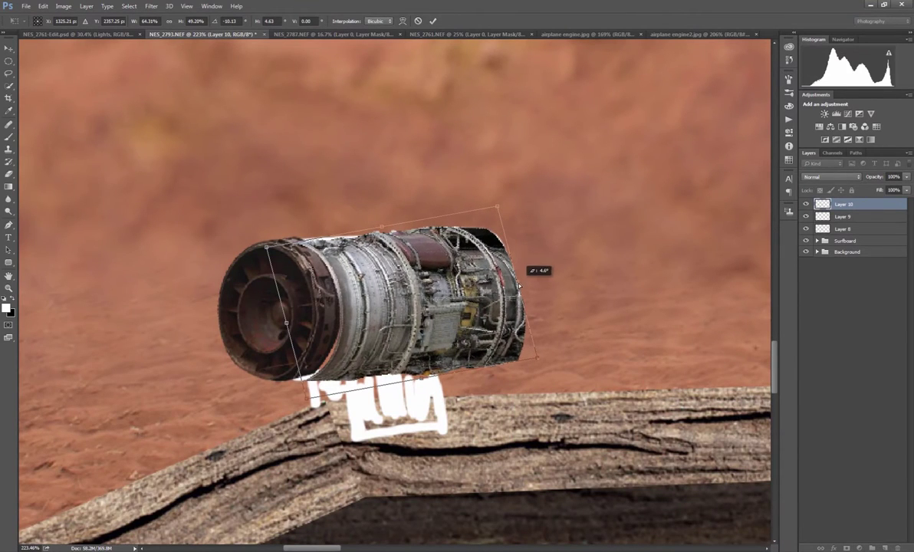
pyautogui.moveTo(382, 305); pyautogui.dragTo(368, 296)
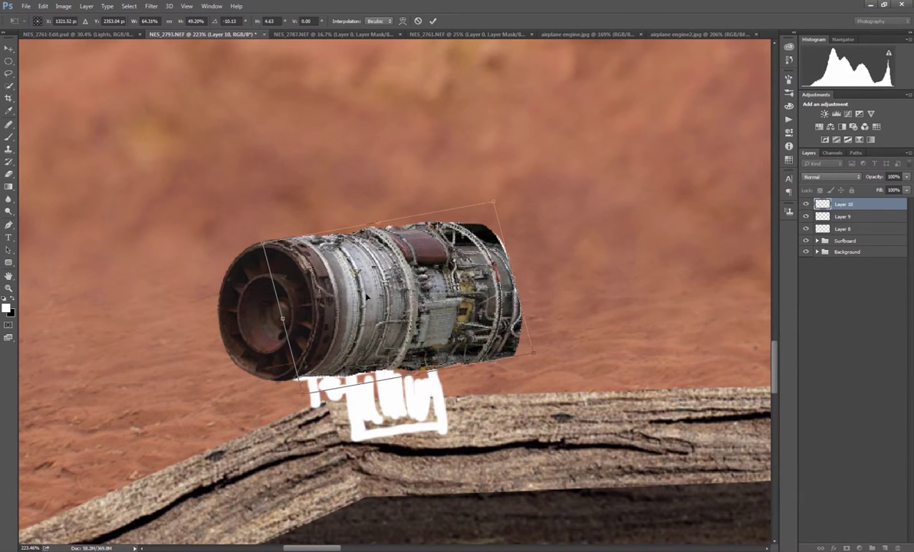
pyautogui.press('Return')
# Move the engine body layer below Layer 9 and give it a layer mask
pyautogui.press('p')
pyautogui.moveTo(827, 208)
pyautogui.mouseDown()
pyautogui.moveTo(813, 219)
pyautogui.moveTo(824, 223)
pyautogui.mouseUp()
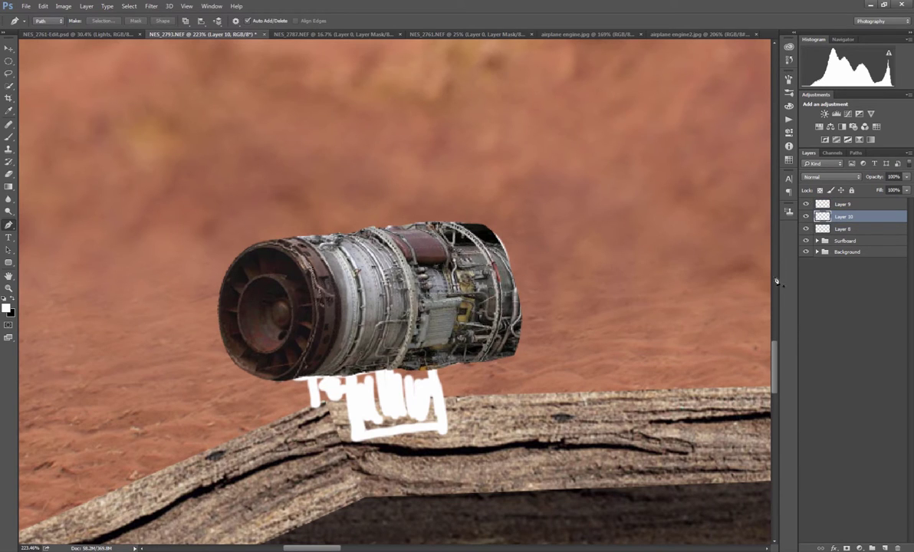
pyautogui.click(847, 548)
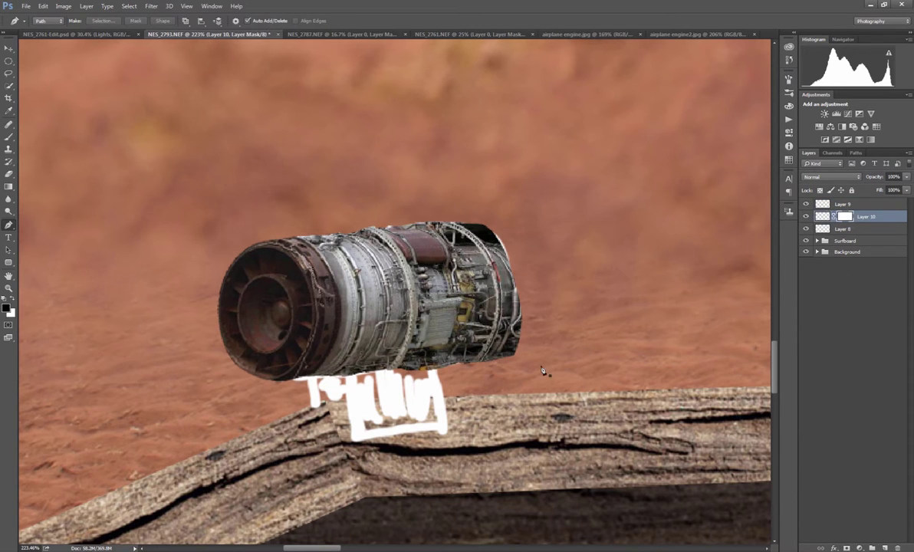
# Paint black on the engine body's mask to round off its rear end and trim its upper edge
pyautogui.press('b')
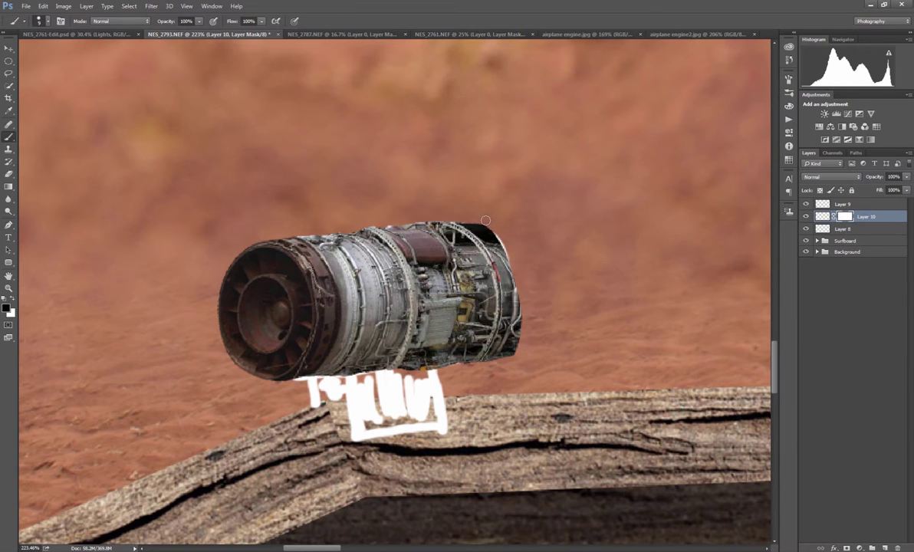
pyautogui.moveTo(485, 221); pyautogui.dragTo(503, 262)
pyautogui.hotkey('ctrl', 'z')
pyautogui.moveTo(488, 224)
pyautogui.mouseDown()
pyautogui.moveTo(506, 244)
pyautogui.moveTo(519, 284)
pyautogui.moveTo(511, 359)
pyautogui.mouseUp()
pyautogui.moveTo(519, 301)
pyautogui.mouseDown()
pyautogui.moveTo(510, 347)
pyautogui.moveTo(521, 330)
pyautogui.mouseUp()
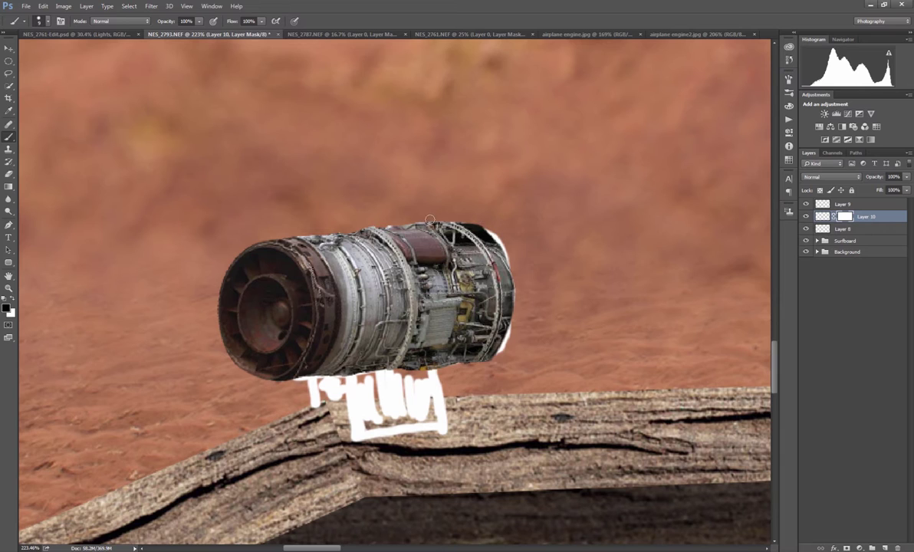
pyautogui.keyDown('shift'); pyautogui.click(485, 221); pyautogui.keyUp('shift')
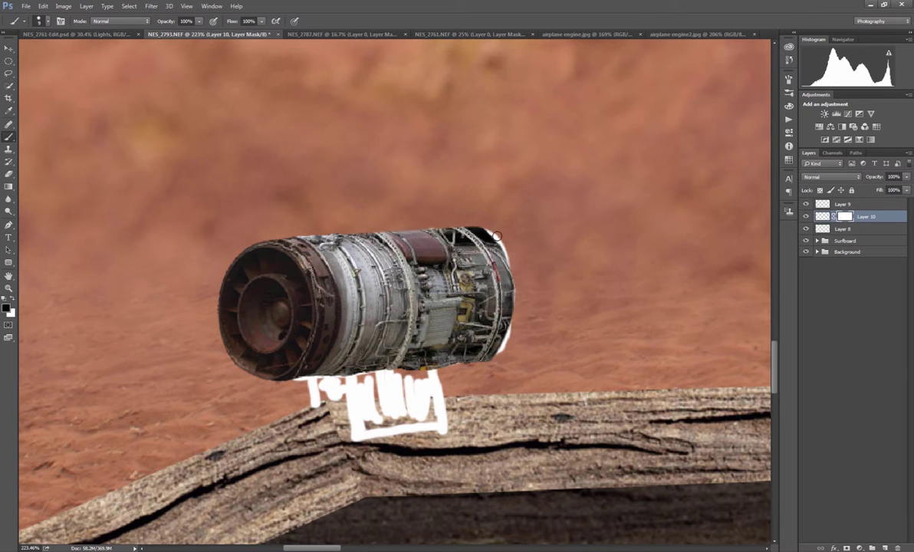
# Narrow the engine body horizontally by pulling its rear end toward the intake
pyautogui.hotkey('ctrl', 't')
pyautogui.moveTo(511, 300); pyautogui.dragTo(477, 303)
pyautogui.press('Return')
pyautogui.press('b')
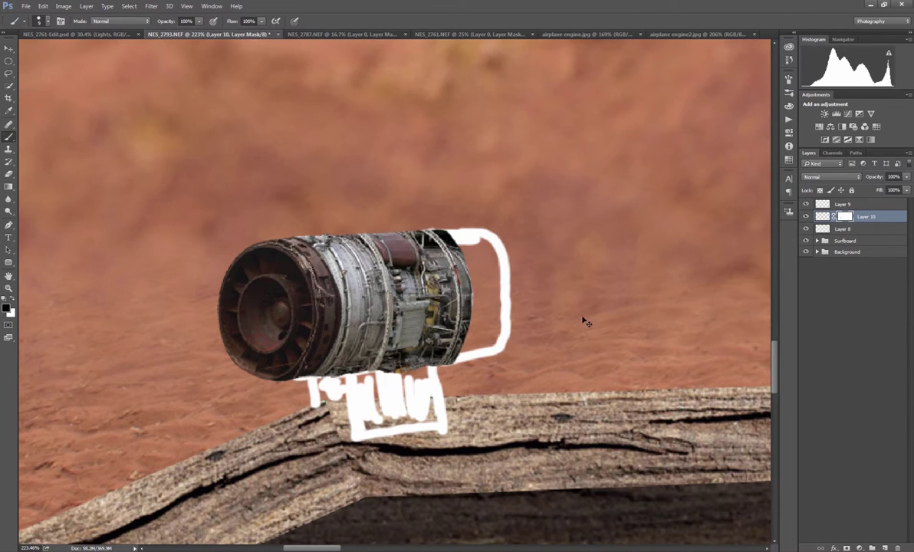
# Duplicate the engine body, shift the copy backward to lengthen the engine, and scale it to about 99% in width and height
pyautogui.hotkey('ctrl', 'j')
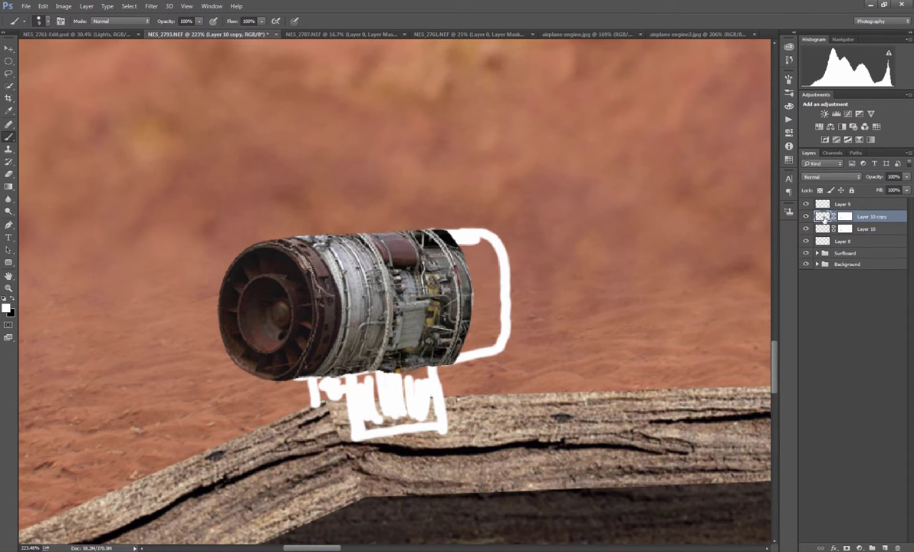
pyautogui.press('v')
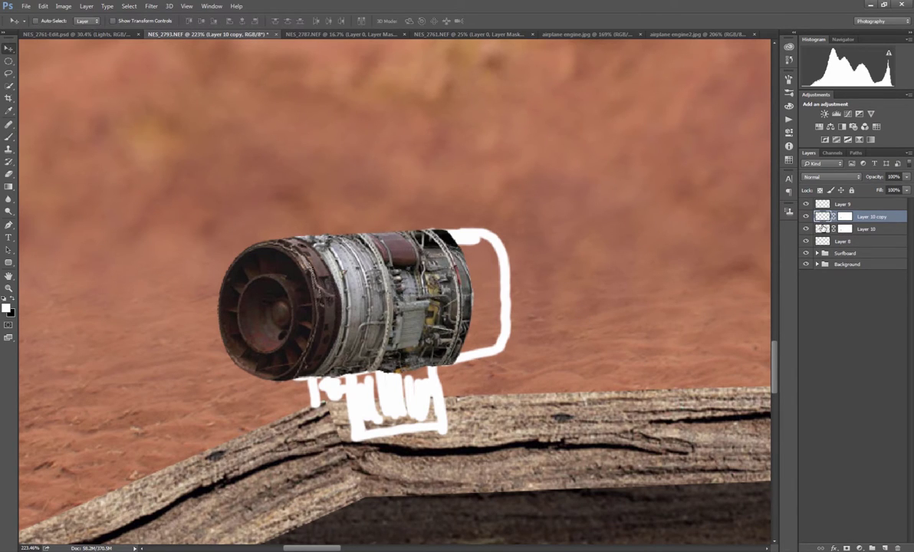
pyautogui.moveTo(449, 296)
pyautogui.mouseDown()
pyautogui.moveTo(524, 270)
pyautogui.moveTo(508, 275)
pyautogui.mouseUp()
pyautogui.hotkey('ctrl', 't')
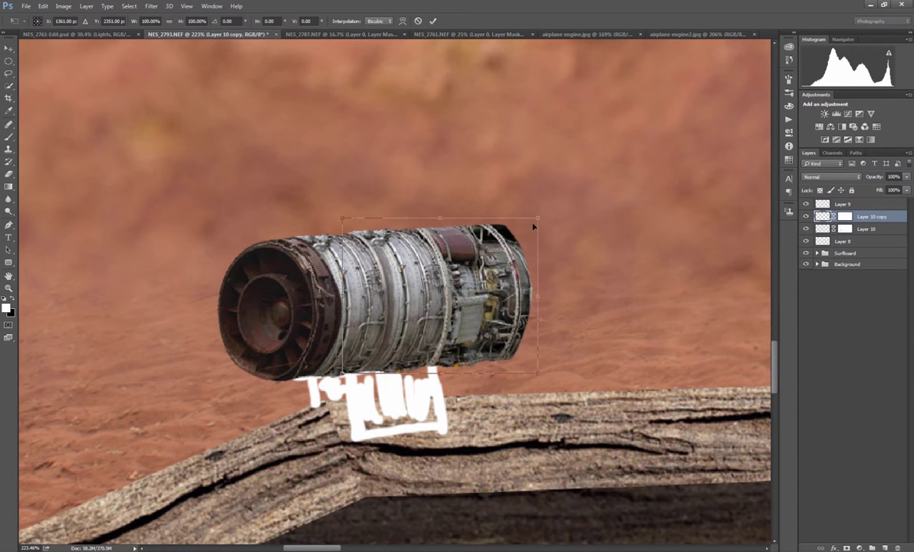
pyautogui.moveTo(538, 219); pyautogui.dragTo(538, 211)
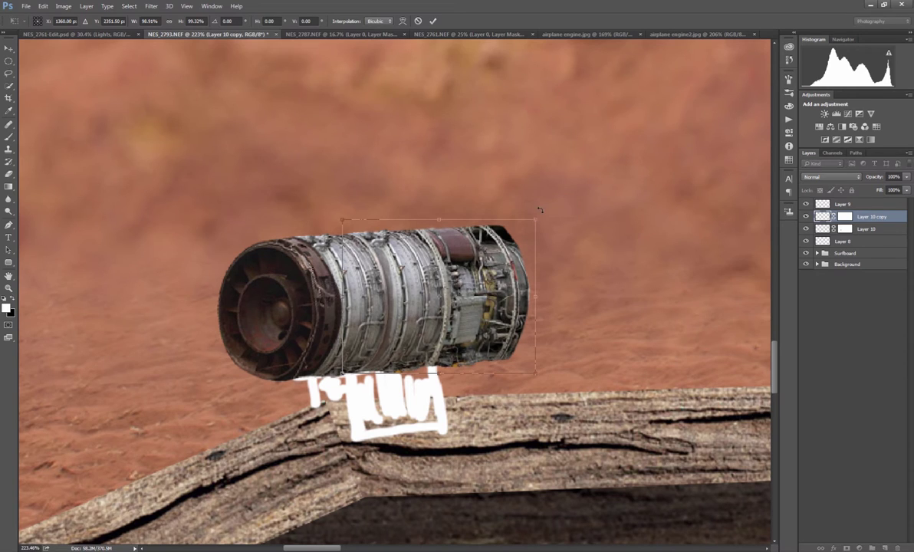
pyautogui.press('Return')
# Paint black on the duplicate's mask to cut its rear end back to a clean curved edge
pyautogui.click(844, 217)
pyautogui.press('b')
pyautogui.press('x')
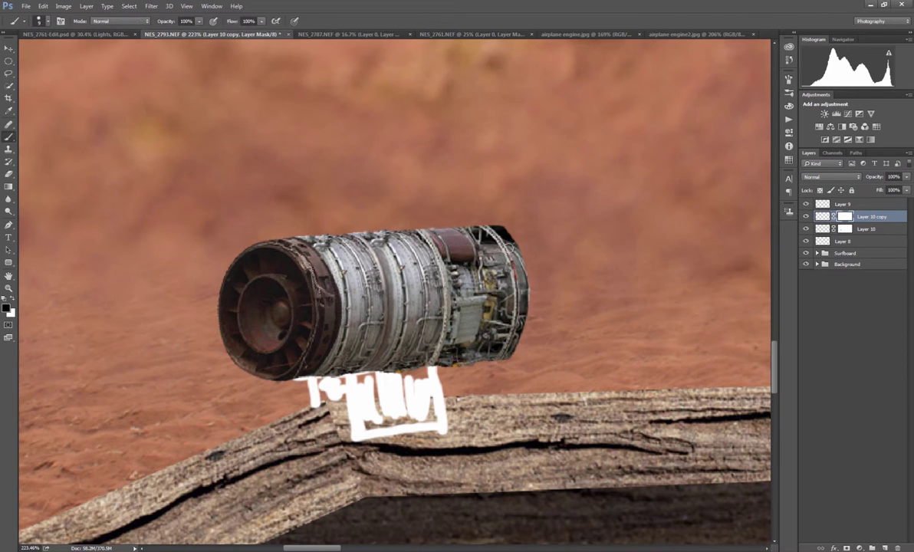
pyautogui.moveTo(496, 230); pyautogui.dragTo(512, 268)
pyautogui.hotkey('ctrl', 'z')
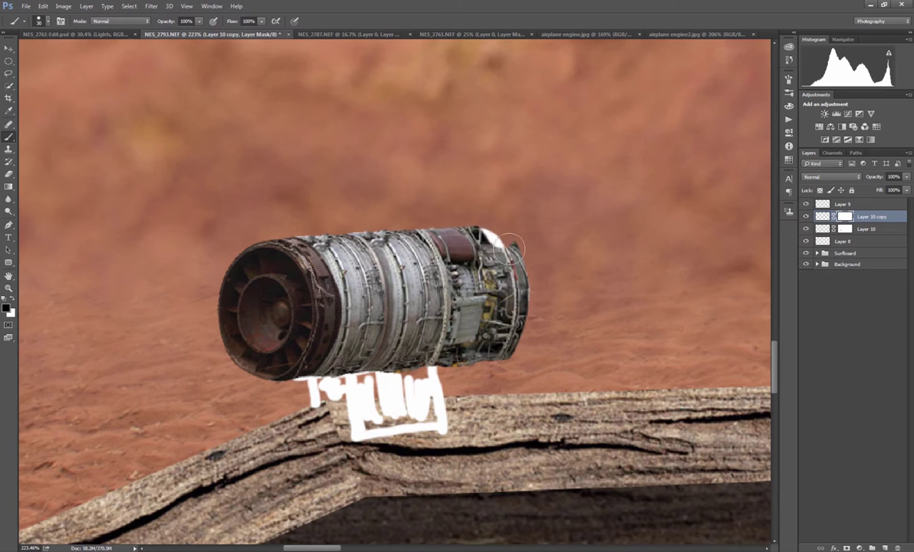
pyautogui.moveTo(494, 230); pyautogui.dragTo(510, 272)
pyautogui.hotkey('ctrl', 'z')
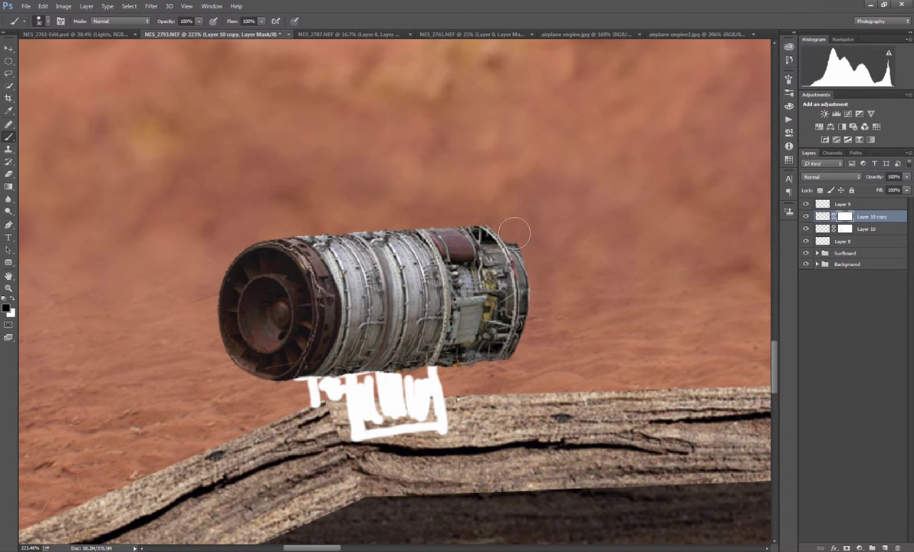
pyautogui.moveTo(527, 262)
pyautogui.mouseDown()
pyautogui.moveTo(535, 319)
pyautogui.moveTo(508, 375)
pyautogui.mouseUp()
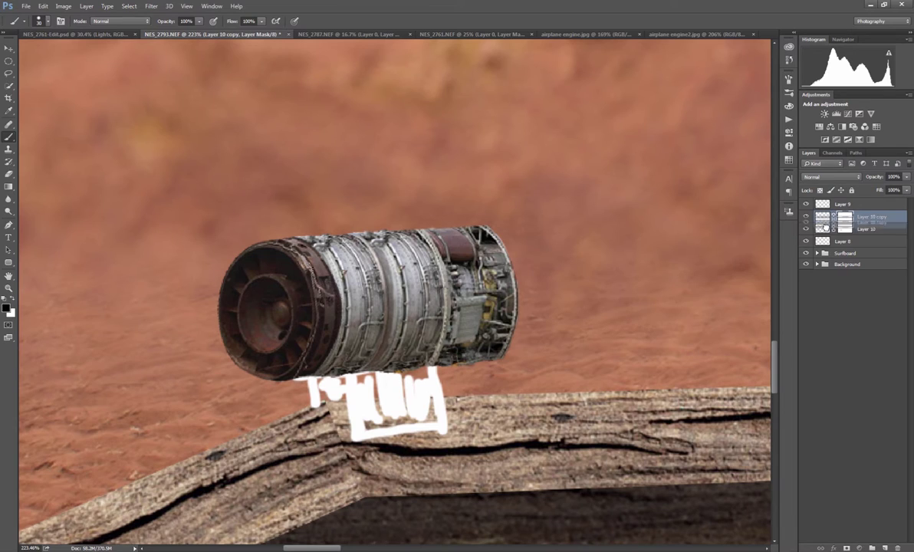
# Try stacking the duplicated engine body beneath the original, restore the order, and toggle the duplicate's visibility to compare
pyautogui.moveTo(824, 217); pyautogui.dragTo(826, 234)
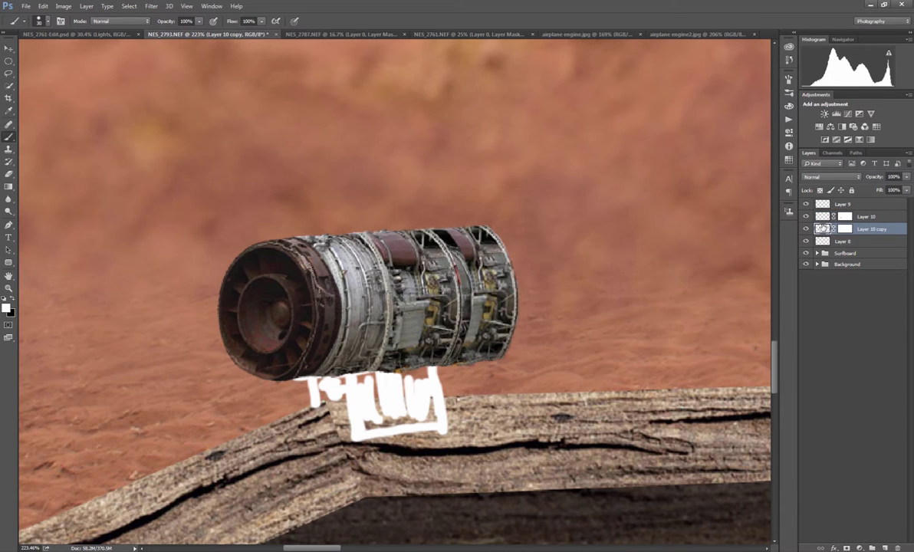
pyautogui.moveTo(824, 227); pyautogui.dragTo(832, 213)
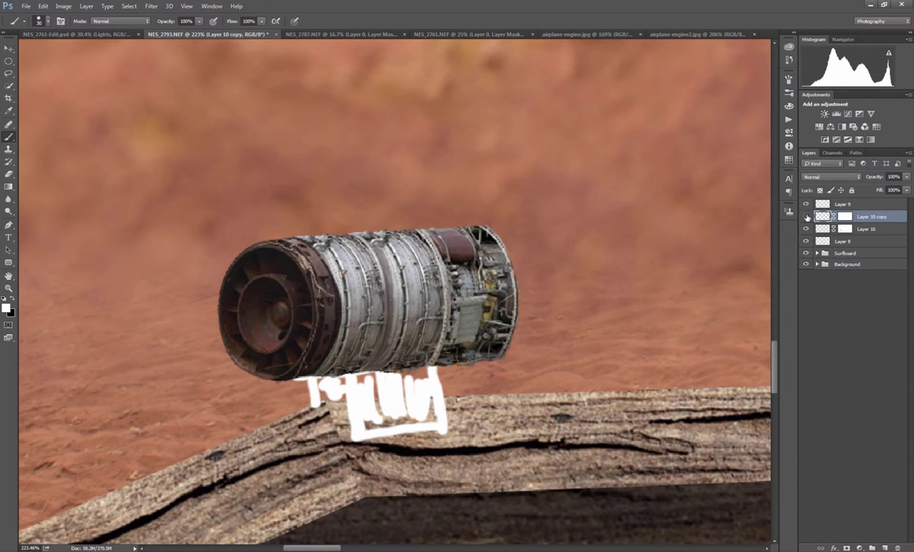
pyautogui.click(806, 218)
pyautogui.click(807, 218)
# Paint the duplicate's mask black over the engine's middle to expose the detail panels beneath, restoring its upper part with white
pyautogui.press('x')
pyautogui.click(844, 216)
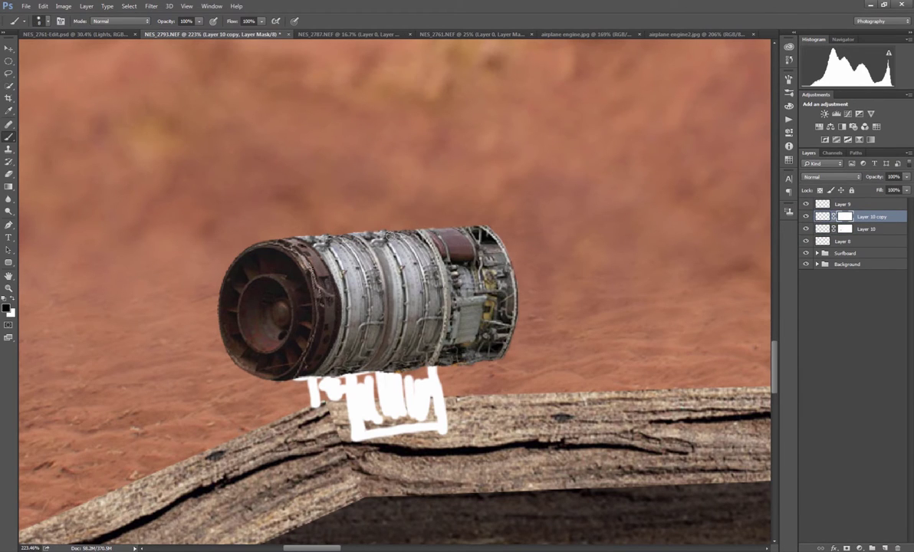
pyautogui.moveTo(388, 236)
pyautogui.mouseDown()
pyautogui.moveTo(408, 301)
pyautogui.moveTo(398, 361)
pyautogui.moveTo(414, 298)
pyautogui.moveTo(396, 239)
pyautogui.moveTo(420, 286)
pyautogui.mouseUp()
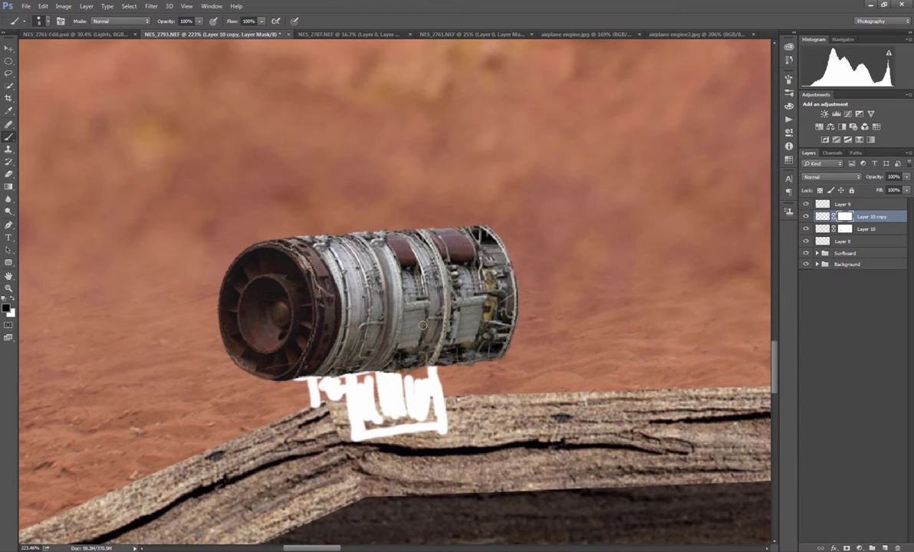
pyautogui.press(']')
pyautogui.press(']')
pyautogui.press(']')
pyautogui.press('x')
pyautogui.moveTo(407, 268); pyautogui.dragTo(400, 249)
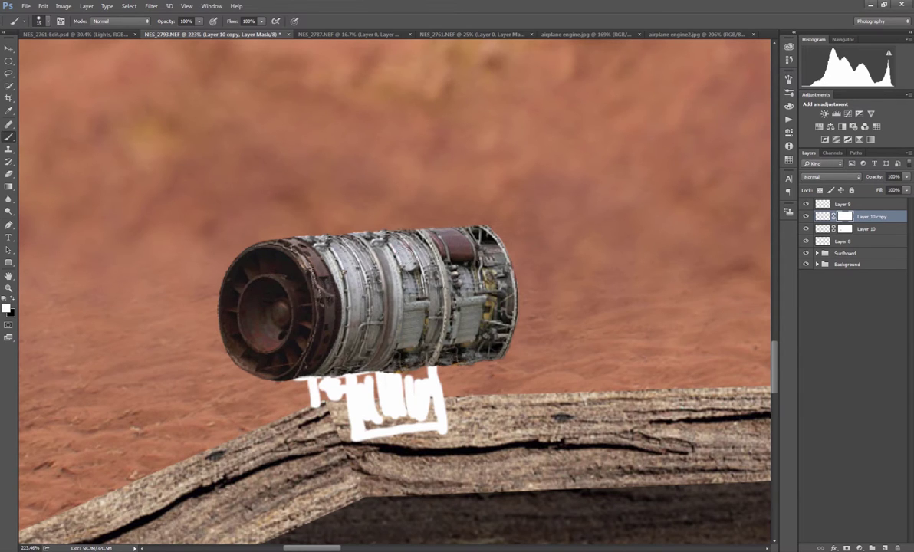
pyautogui.moveTo(438, 298)
pyautogui.mouseDown()
pyautogui.moveTo(298, 298)
pyautogui.moveTo(440, 297)
pyautogui.mouseUp()
# Move the white sketch layer to the top of the layer stack and hide it
pyautogui.scroll(-1, 382, 331)
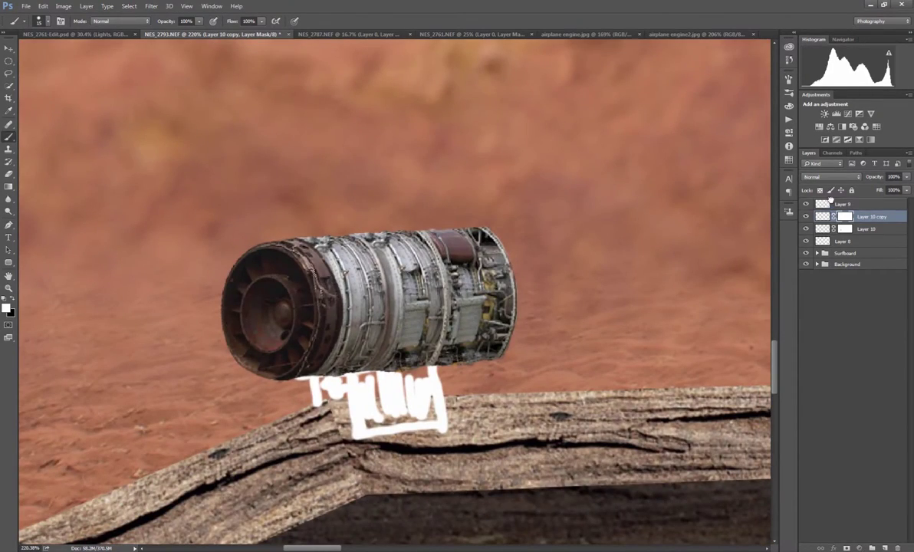
pyautogui.moveTo(826, 190); pyautogui.dragTo(814, 205)
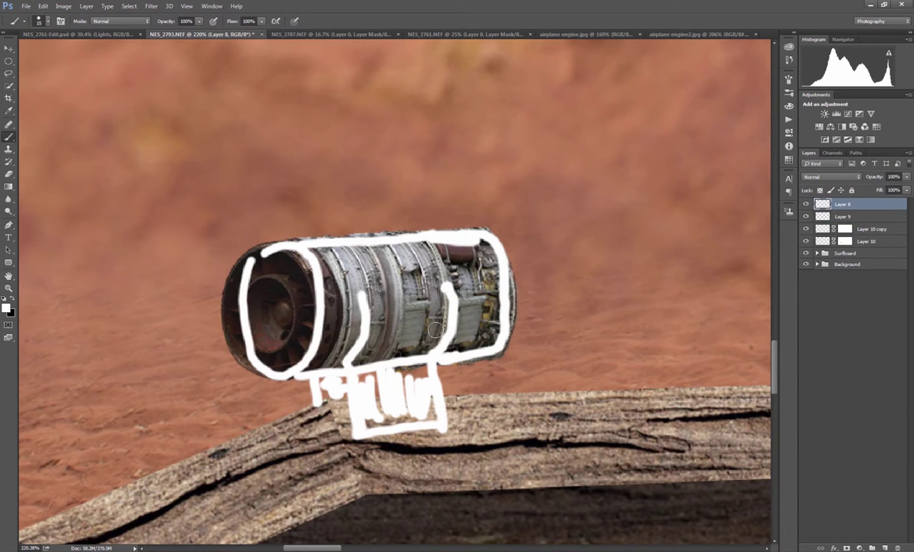
pyautogui.click(805, 205)
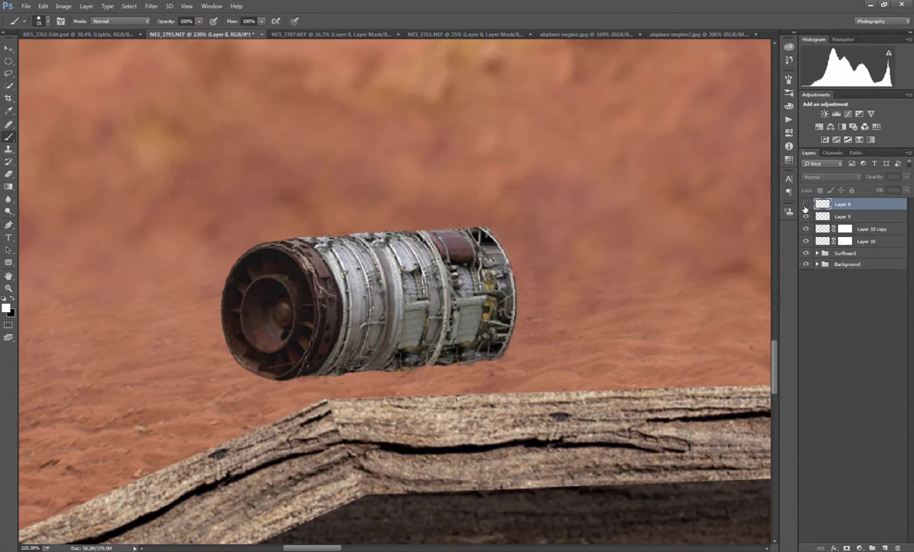
# Rotate the three engine layers together slightly above the wooden board
pyautogui.scroll(-5, 468, 288)
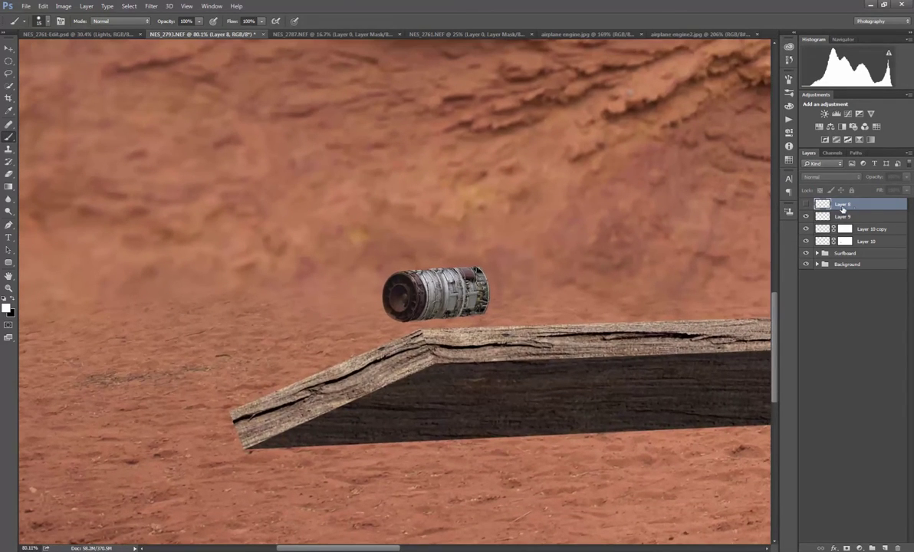
pyautogui.click(822, 217)
pyautogui.keyDown('shift'); pyautogui.click(822, 242); pyautogui.keyUp('shift')
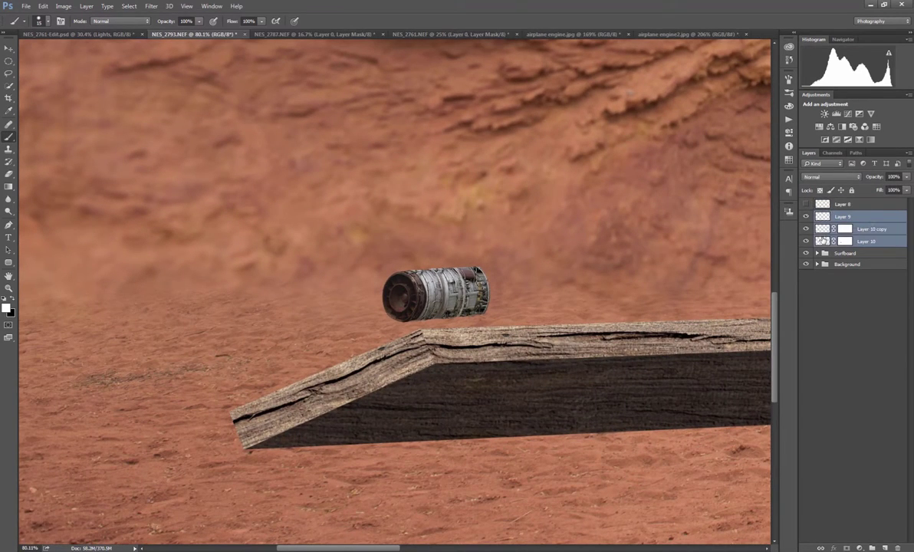
pyautogui.hotkey('ctrl', 't')
pyautogui.moveTo(529, 265); pyautogui.dragTo(522, 273)
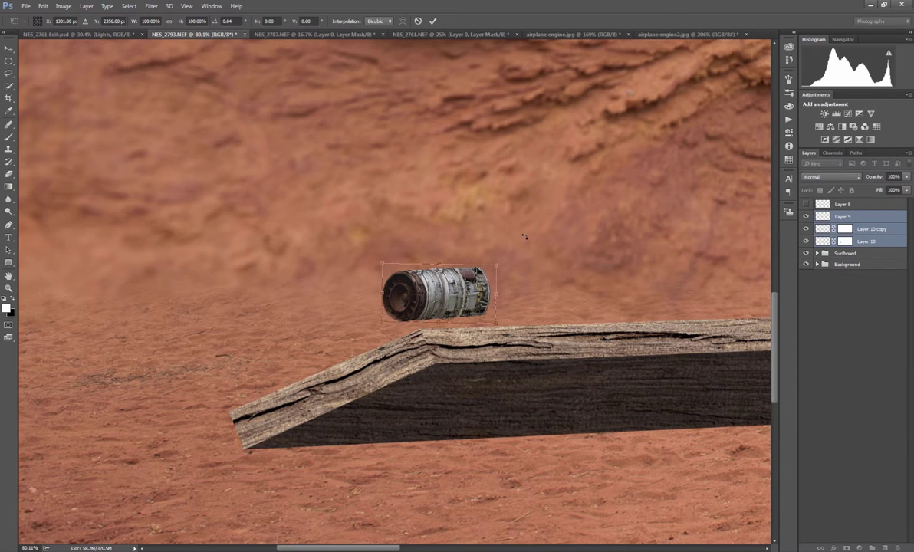
pyautogui.press('Return')
pyautogui.press('b')
# Show the sketch layer and add a new layer directly beneath it, above the engine layers
pyautogui.click(805, 205)
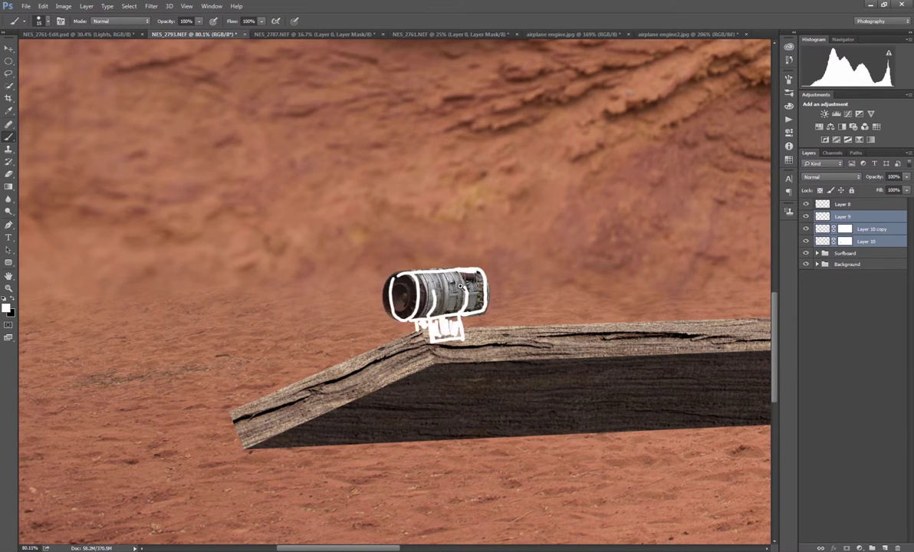
pyautogui.scroll(5, 420, 307)
pyautogui.scroll(3, 420, 307)
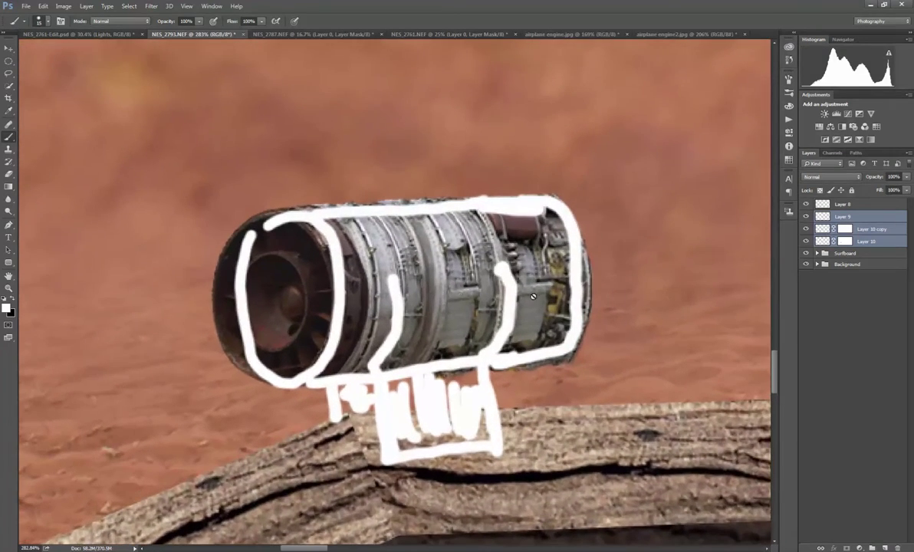
pyautogui.click(885, 547)
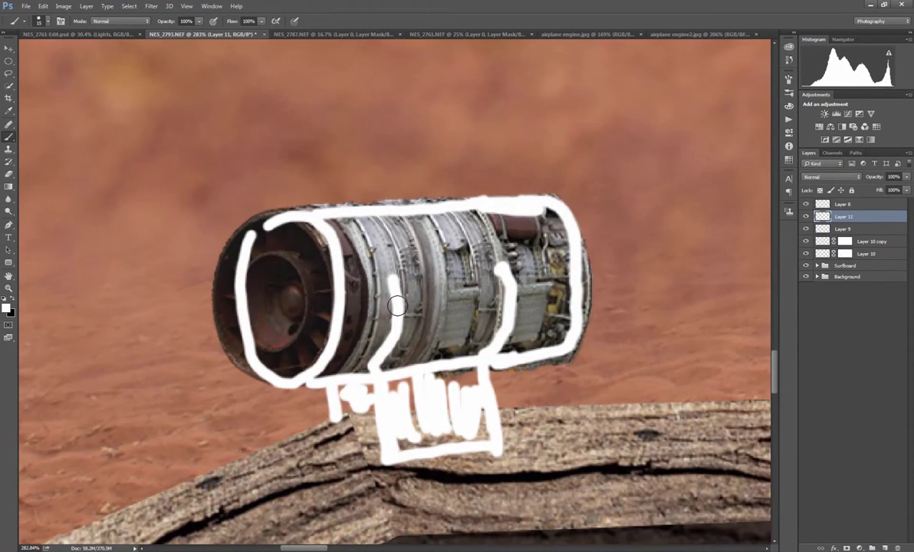
# Trace the sketched mount with the Pen tool, from the engine's side down onto the board, and convert the path to a selection
pyautogui.press('p')
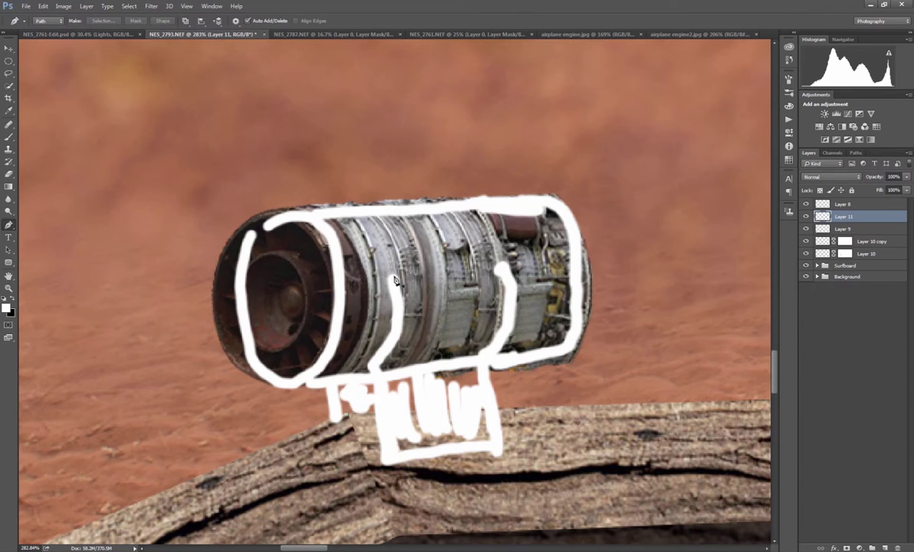
pyautogui.click(368, 259)
pyautogui.moveTo(372, 372); pyautogui.dragTo(324, 420)
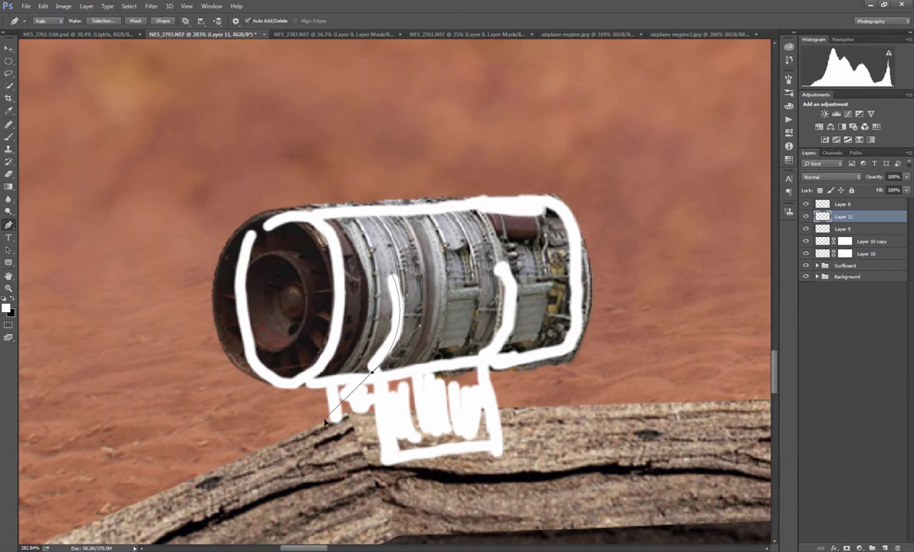
pyautogui.keyDown('alt'); pyautogui.click(376, 376); pyautogui.keyUp('alt')
pyautogui.click(398, 469)
pyautogui.hotkey('ctrl', 'z')
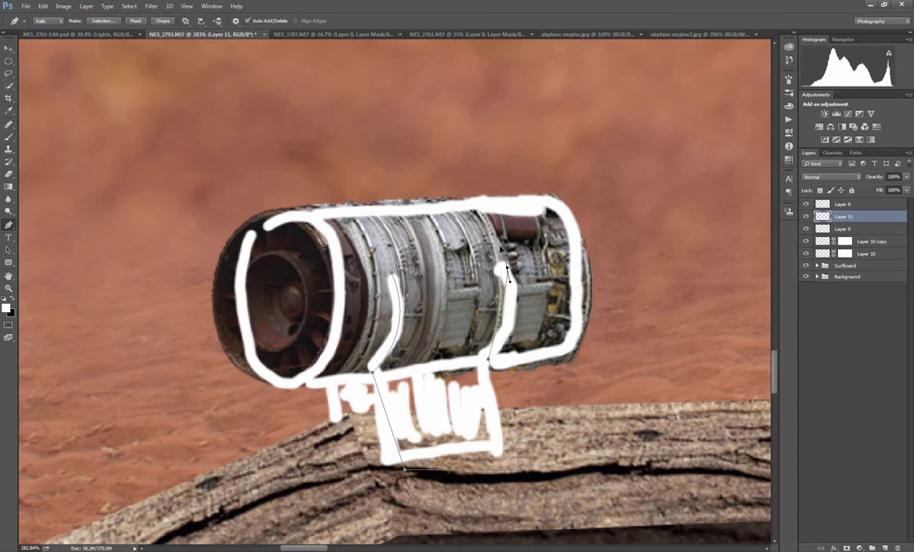
pyautogui.moveTo(504, 260); pyautogui.dragTo(480, 209)
pyautogui.hotkey('ctrl', 'Return')
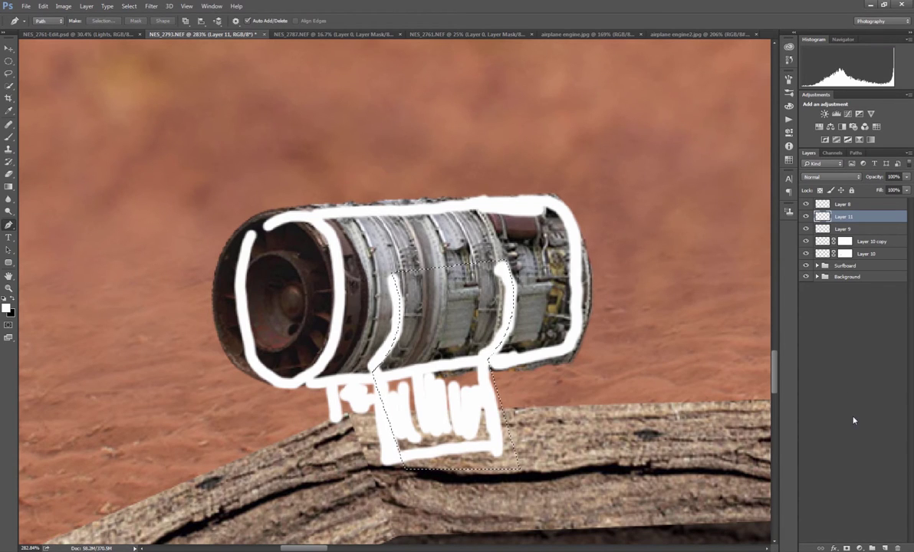
# Fill the mount selection with white, deselect it and hide the sketch layer
pyautogui.hotkey('alt', 'BackSpace')
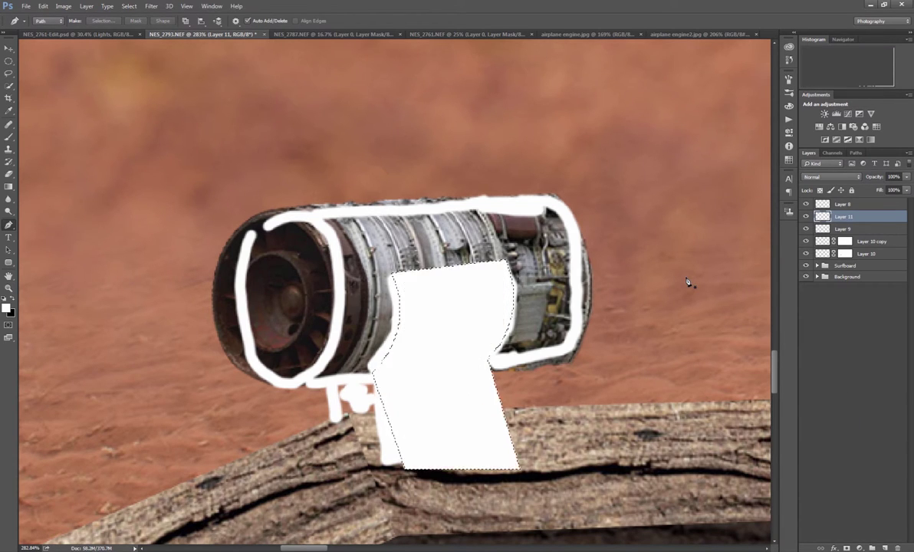
pyautogui.hotkey('ctrl', 'd')
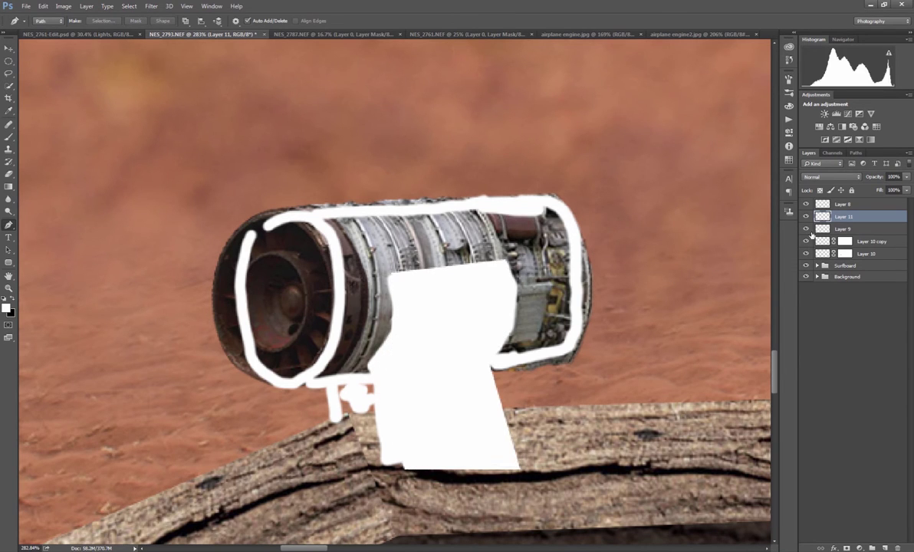
pyautogui.click(807, 204)
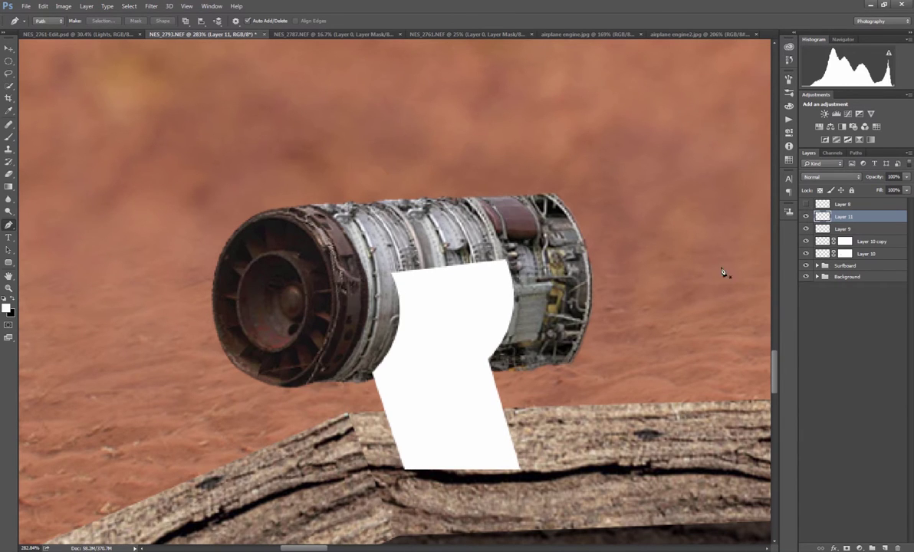
pyautogui.moveTo(473, 329); pyautogui.dragTo(428, 338)
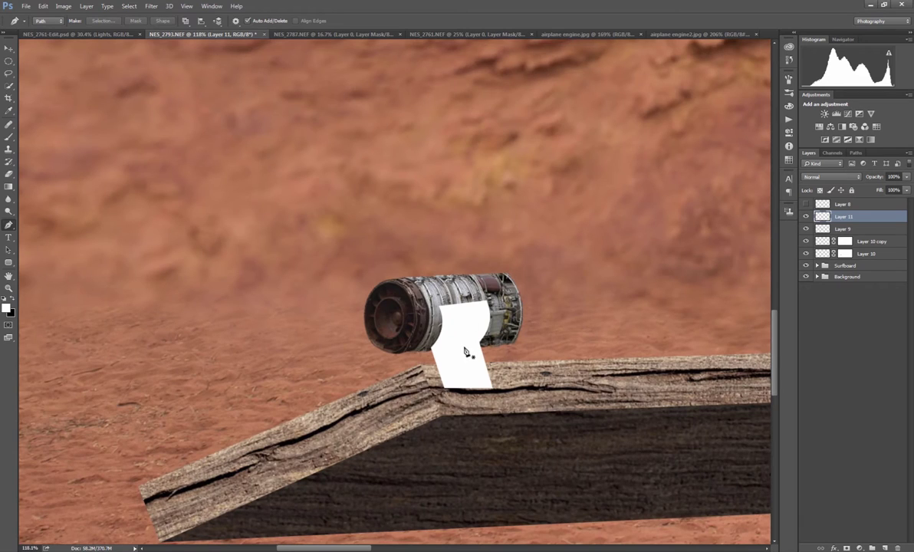
# Place the metal_texture image from Total Commander above the white mount and scale it to about 36%
pyautogui.click(83, 550)
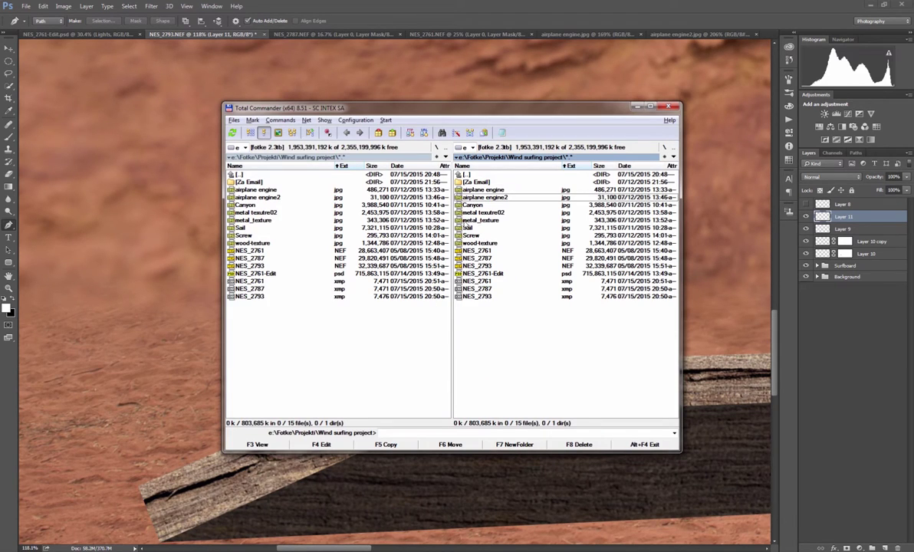
pyautogui.moveTo(465, 222); pyautogui.dragTo(581, 167)
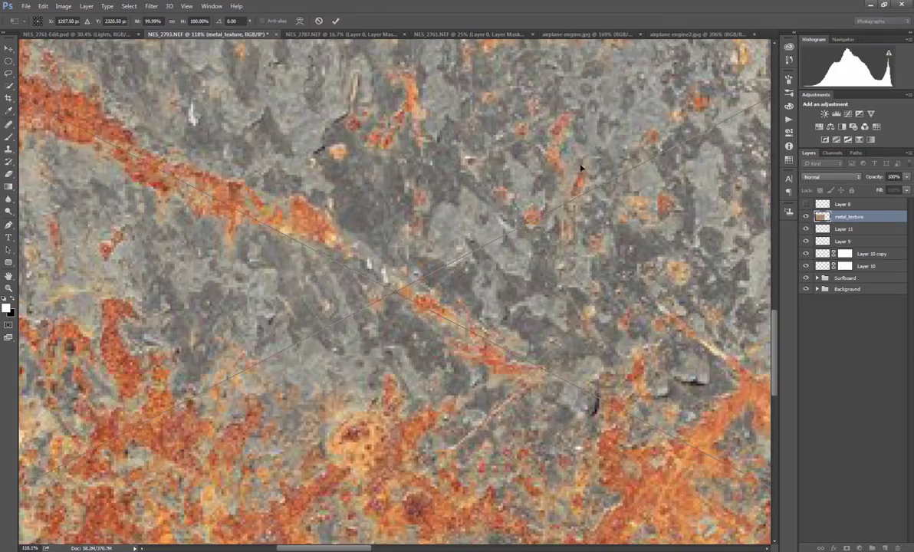
pyautogui.moveTo(579, 229); pyautogui.dragTo(257, 341)
pyautogui.moveTo(203, 398); pyautogui.dragTo(371, 342)
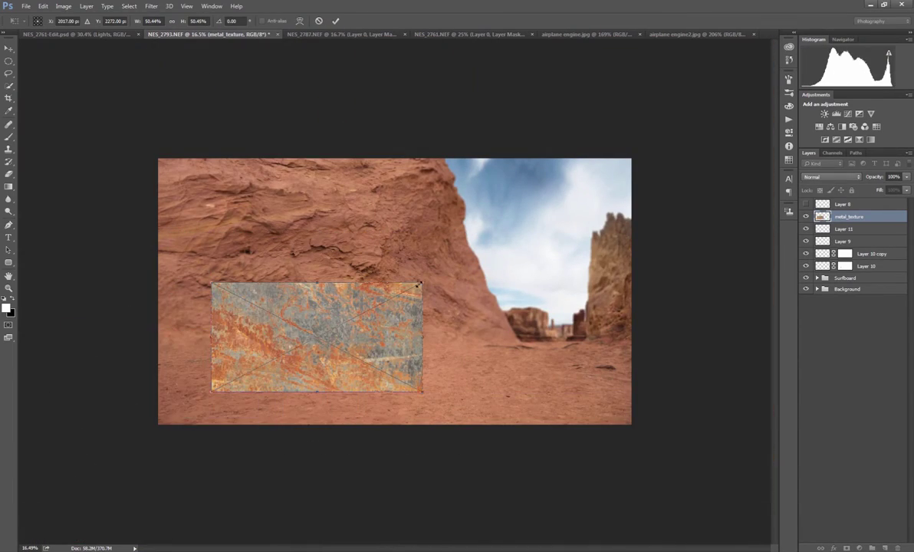
pyautogui.moveTo(421, 283); pyautogui.dragTo(365, 313)
pyautogui.press('Return')
# Clip the metal_texture layer to the white mount shape
pyautogui.press('p')
pyautogui.moveTo(285, 341); pyautogui.dragTo(326, 341)
pyautogui.keyDown('alt'); pyautogui.click(809, 223); pyautogui.keyUp('alt')
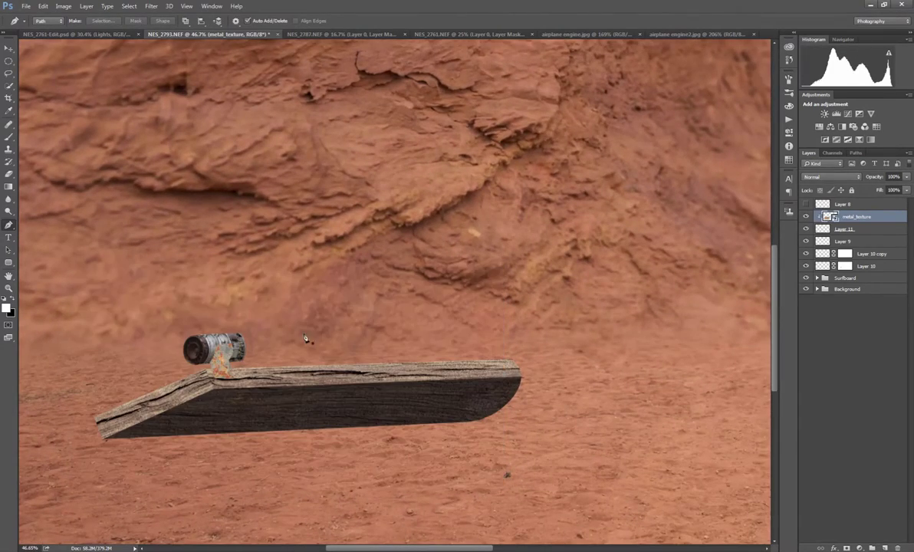
# Scale the clipped metal_texture to about 14.4% and position it so it covers the whole mount
pyautogui.moveTo(224, 357); pyautogui.dragTo(339, 328)
pyautogui.hotkey('ctrl', 't')
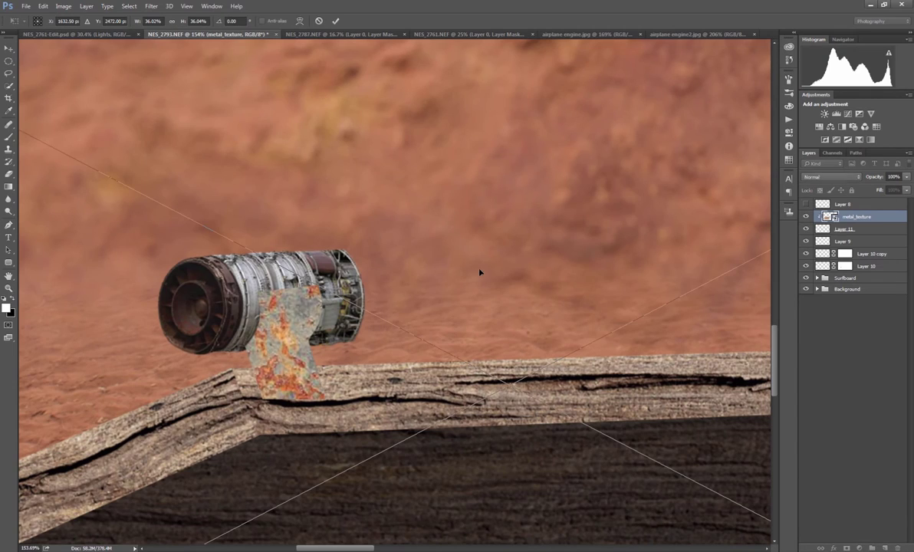
pyautogui.hotkey('ctrl', '0')
pyautogui.moveTo(690, 199); pyautogui.dragTo(472, 278)
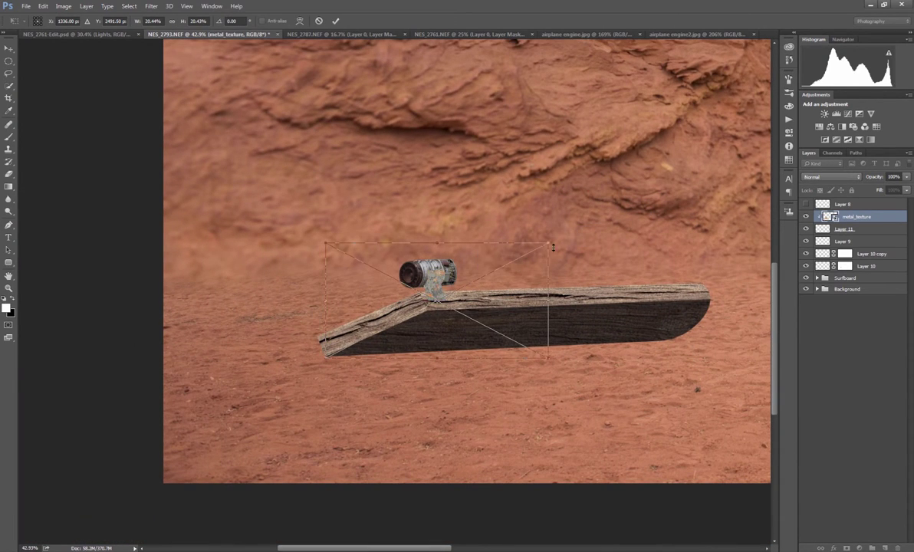
pyautogui.moveTo(547, 244); pyautogui.dragTo(489, 273)
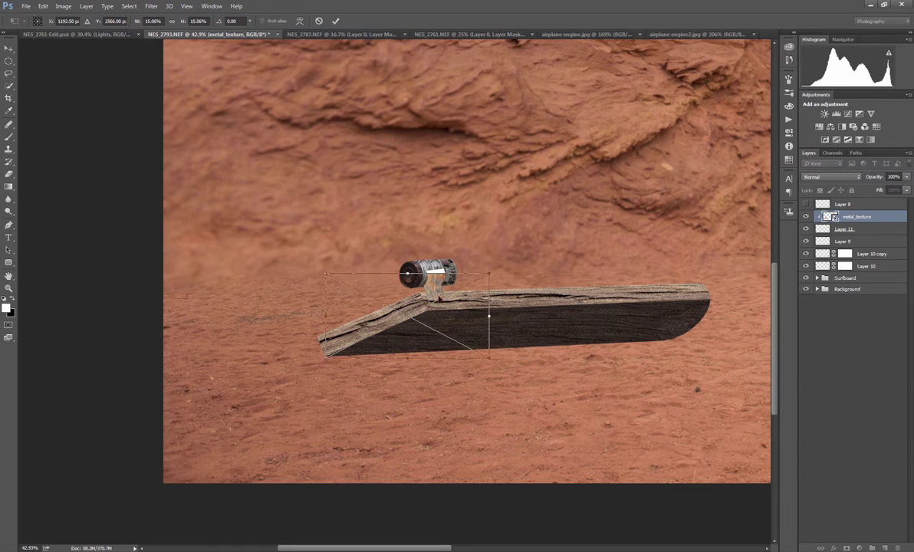
pyautogui.moveTo(426, 299); pyautogui.dragTo(528, 266)
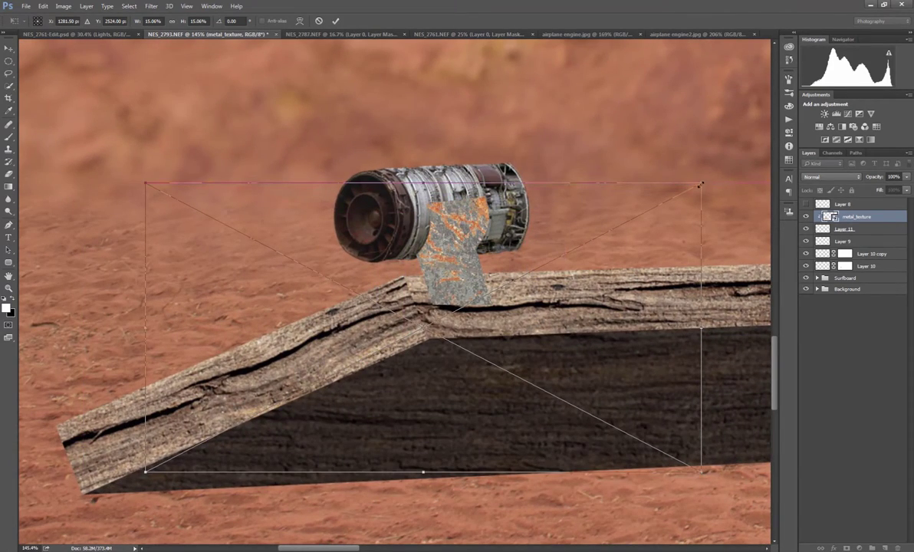
pyautogui.moveTo(700, 185); pyautogui.dragTo(620, 224)
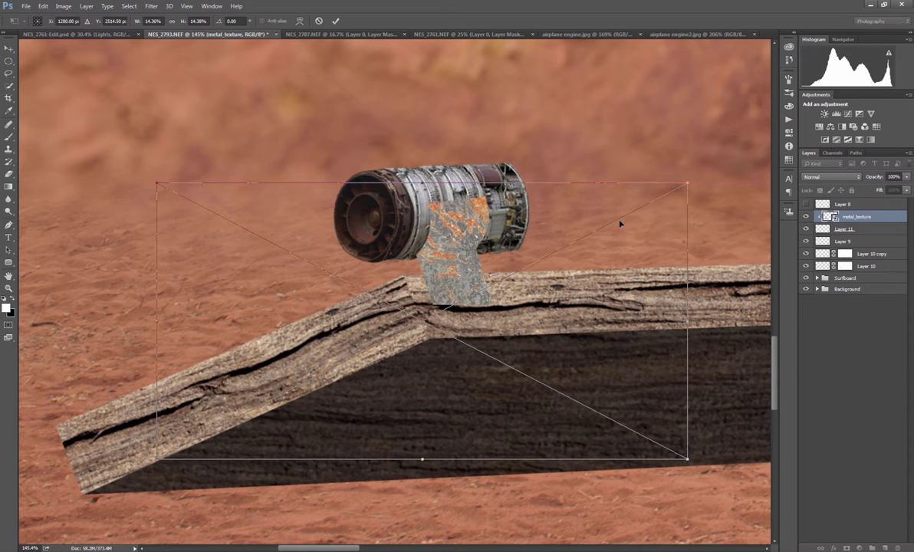
pyautogui.press('Return')
pyautogui.press('p')
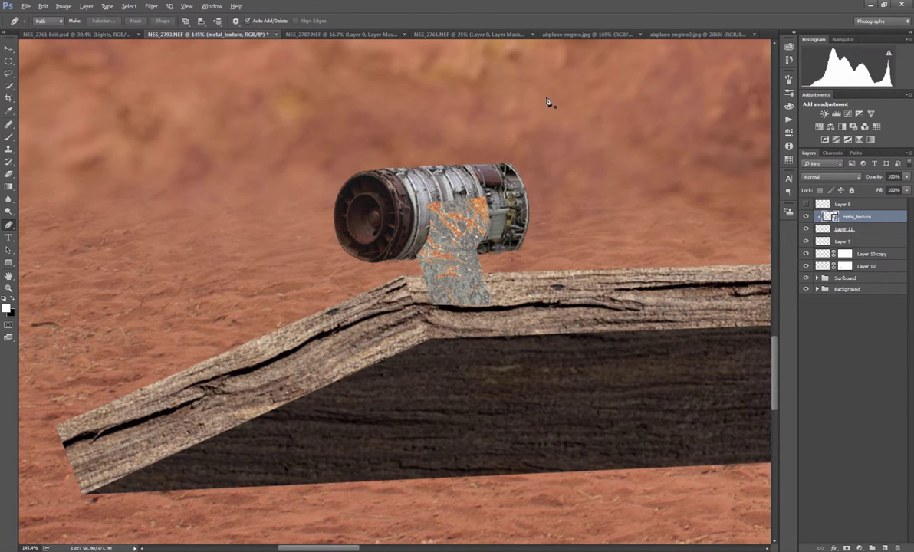
# Place the metal texutre02 image from Total Commander above the metal_texture layer
pyautogui.hotkey('alt', 'Tab')
pyautogui.moveTo(475, 220); pyautogui.dragTo(586, 153)
pyautogui.press('Return')
pyautogui.scroll(-3, 550, 222)
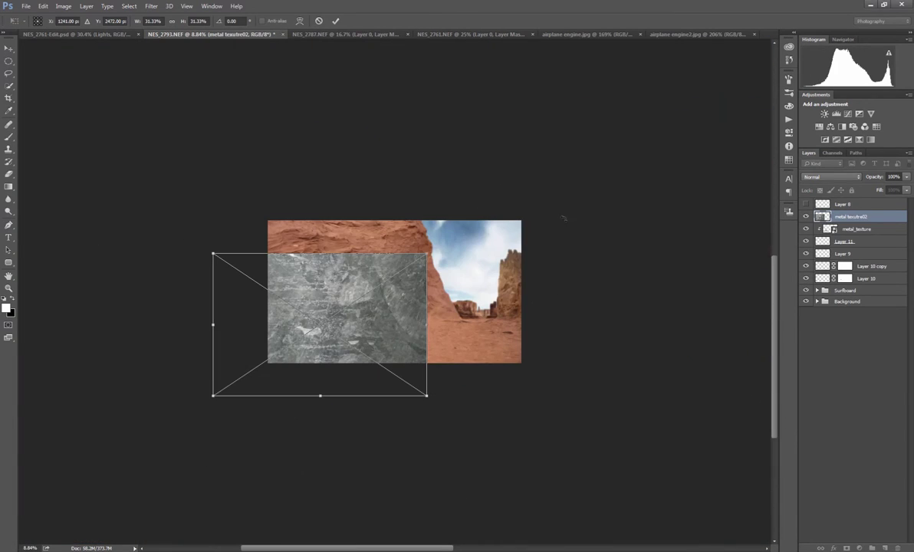
# Scale down the metal texutre02 layer over the engine and clip it to the mount shape
pyautogui.moveTo(426, 253); pyautogui.dragTo(414, 335)
pyautogui.press('Return')
pyautogui.hotkey('ctrl', 'alt', 'g')
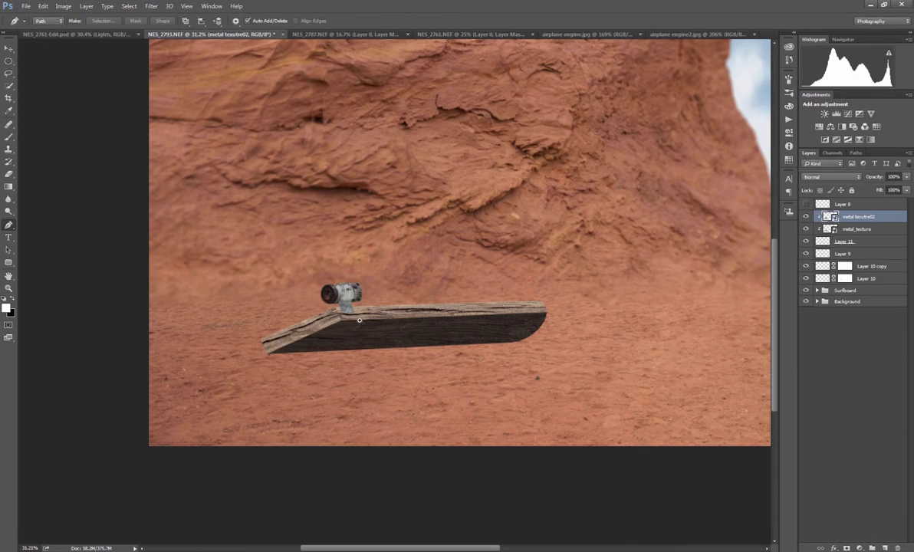
pyautogui.scroll(4, 359, 320)
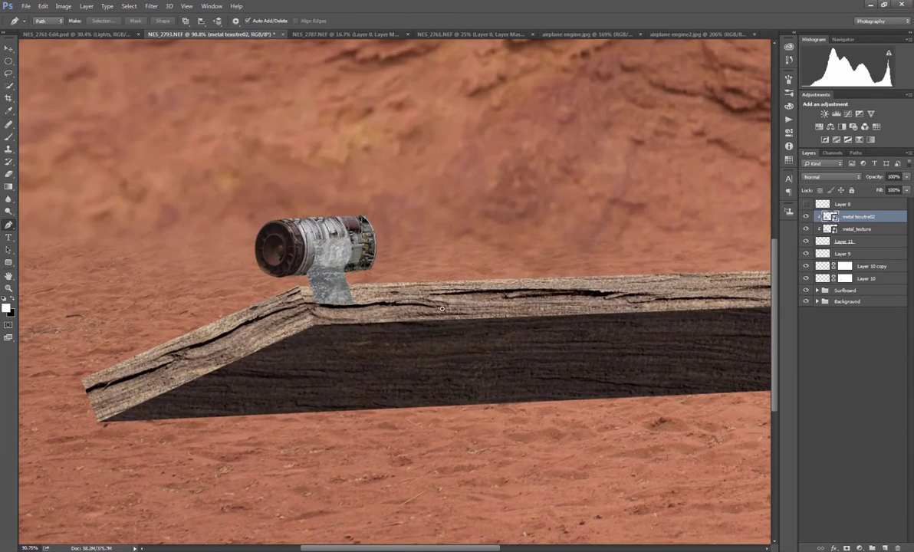
# Add a layer mask to the metal texutre02 layer and release the layer from its clipping mask
pyautogui.click(847, 549)
pyautogui.press('b')
pyautogui.scroll(3, 328, 239)
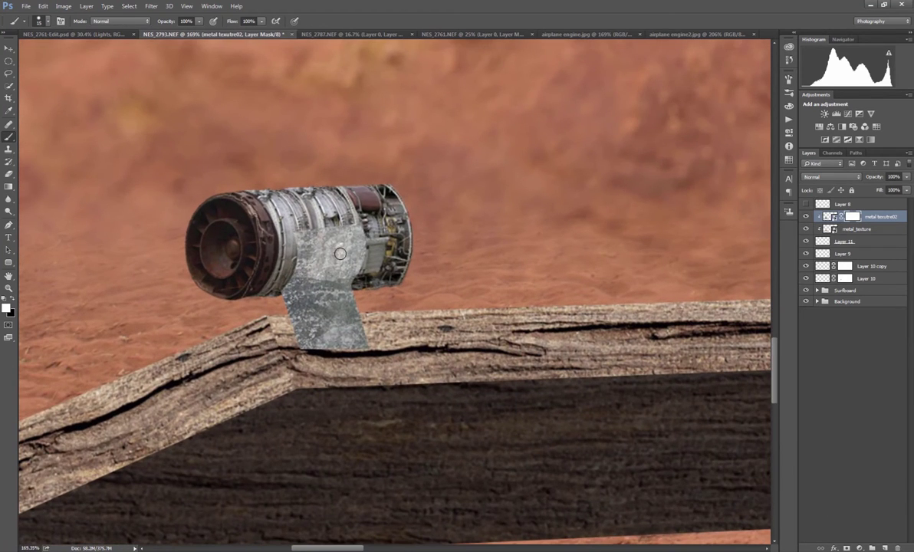
pyautogui.hotkey('ctrl', 'alt', 'g')
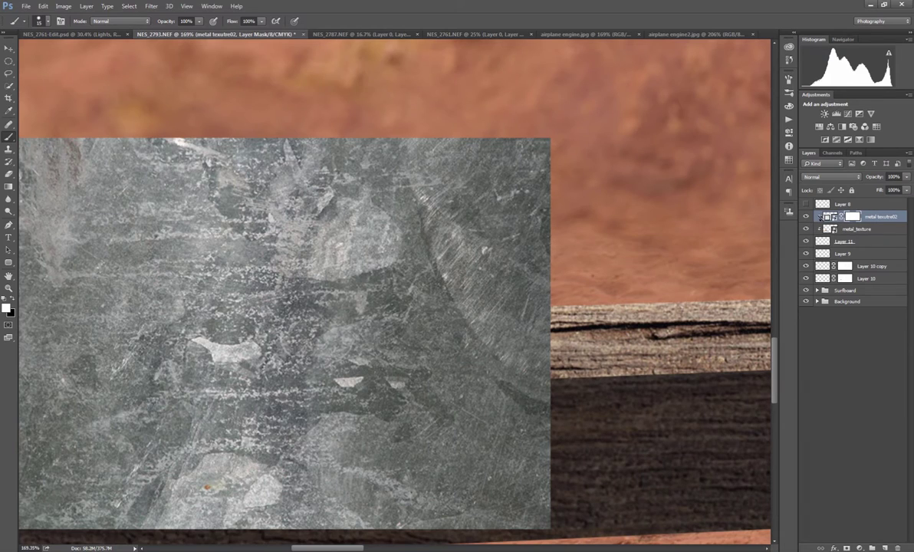
# Clip metal texutre02 to the mount shape again and paint black on its mask to reveal patches of metal_texture underneath
pyautogui.hotkey('ctrl', 'alt', 'g')
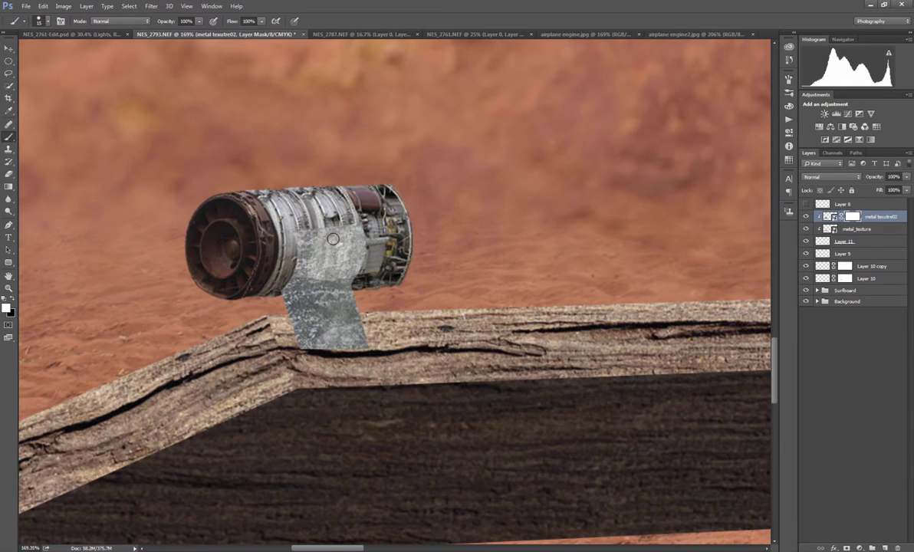
pyautogui.press(']')
pyautogui.press('x')
pyautogui.moveTo(331, 256)
pyautogui.mouseDown()
pyautogui.moveTo(323, 267)
pyautogui.moveTo(328, 243)
pyautogui.moveTo(313, 241)
pyautogui.moveTo(293, 270)
pyautogui.moveTo(303, 301)
pyautogui.moveTo(282, 300)
pyautogui.moveTo(298, 331)
pyautogui.moveTo(326, 299)
pyautogui.moveTo(331, 306)
pyautogui.moveTo(322, 257)
pyautogui.moveTo(346, 230)
pyautogui.moveTo(331, 238)
pyautogui.moveTo(344, 283)
pyautogui.mouseUp()
pyautogui.rightClick(338, 251)
pyautogui.click(390, 298)
pyautogui.click(313, 253)
pyautogui.press(']')
pyautogui.press(']')
pyautogui.press(']')
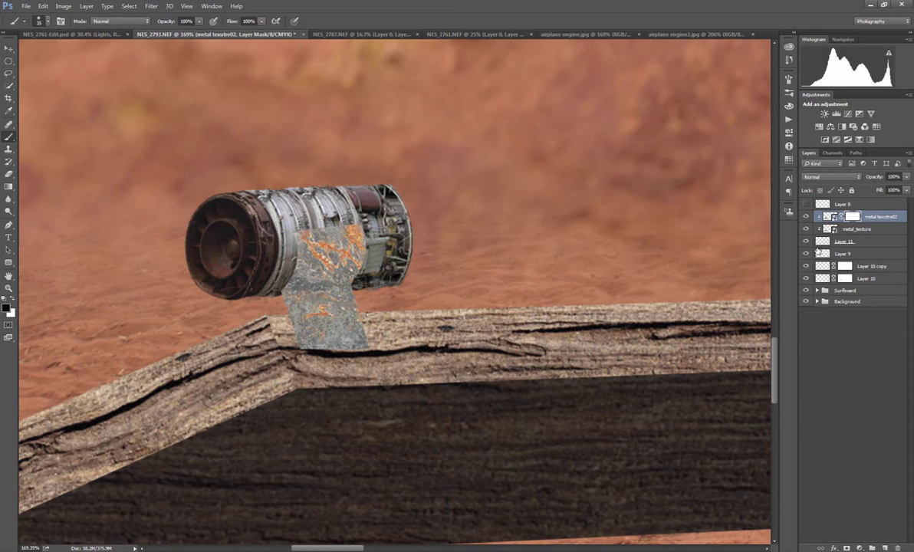
pyautogui.click(827, 218)
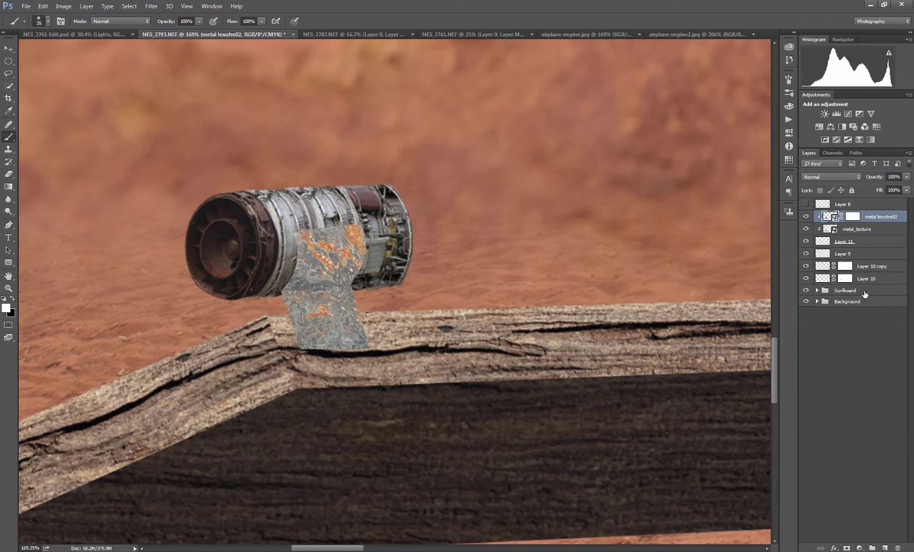
pyautogui.click(859, 547)
pyautogui.click(811, 395)
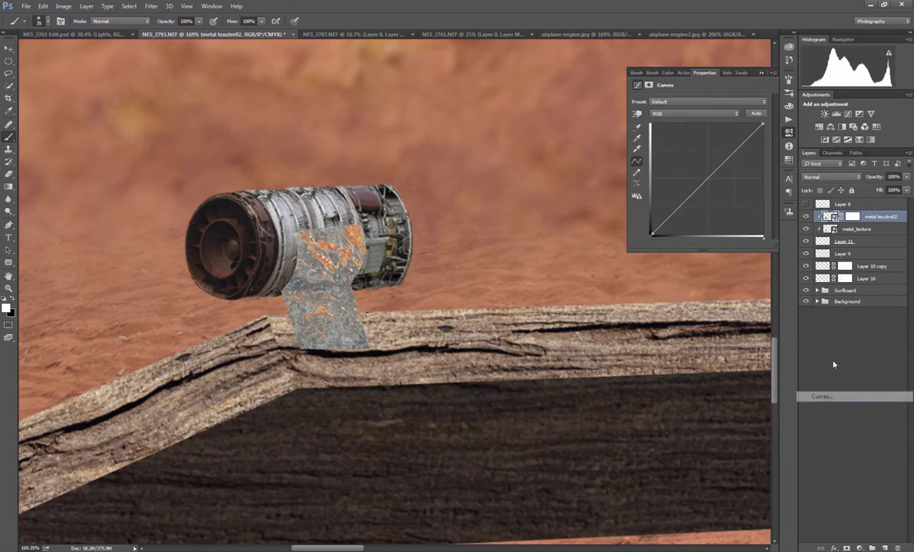
pyautogui.moveTo(706, 175); pyautogui.dragTo(716, 186)
pyautogui.hotkey('ctrl', 'alt', 'z')
pyautogui.hotkey('ctrl', 'alt', 'z')
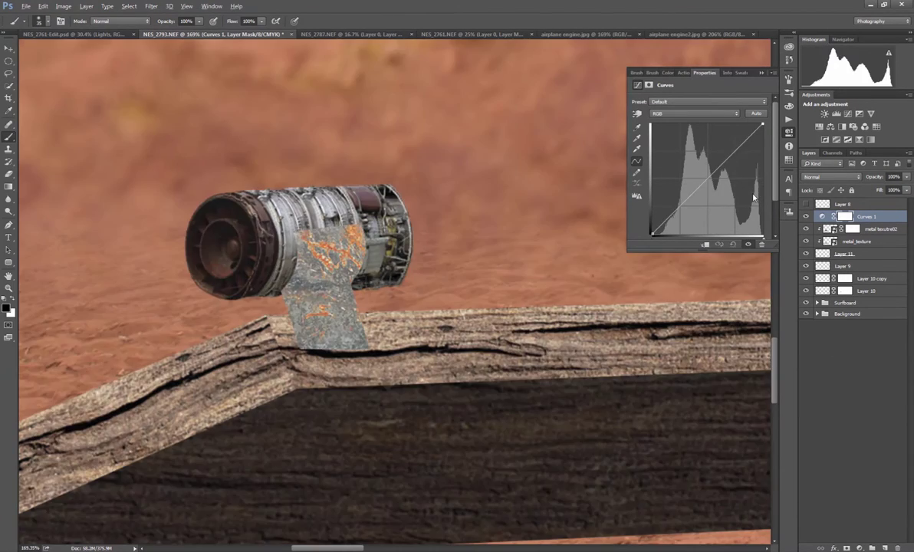
# Create a new layer above metal texutre02 and set up a black brush at 20% opacity with Transfer turned off
pyautogui.click(885, 549)
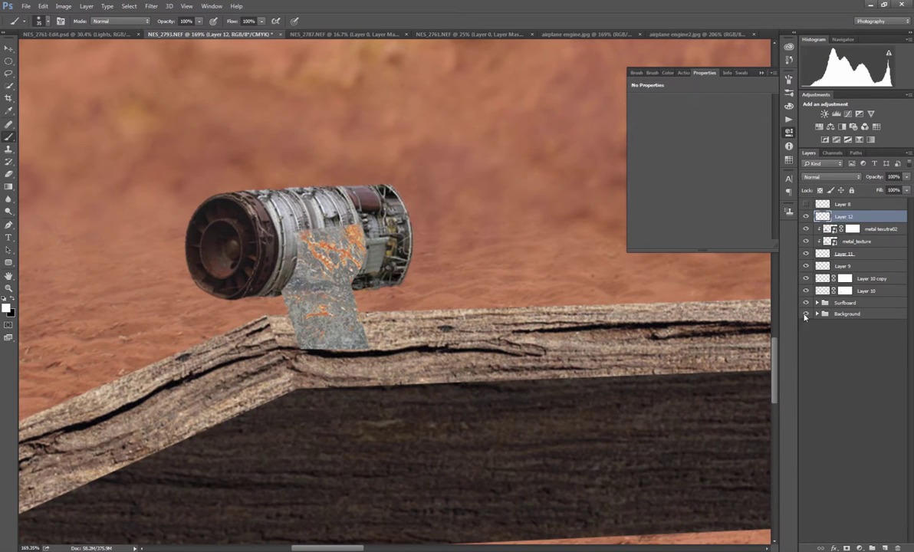
pyautogui.press('x')
pyautogui.moveTo(164, 23); pyautogui.dragTo(129, 28)
pyautogui.press('F5')
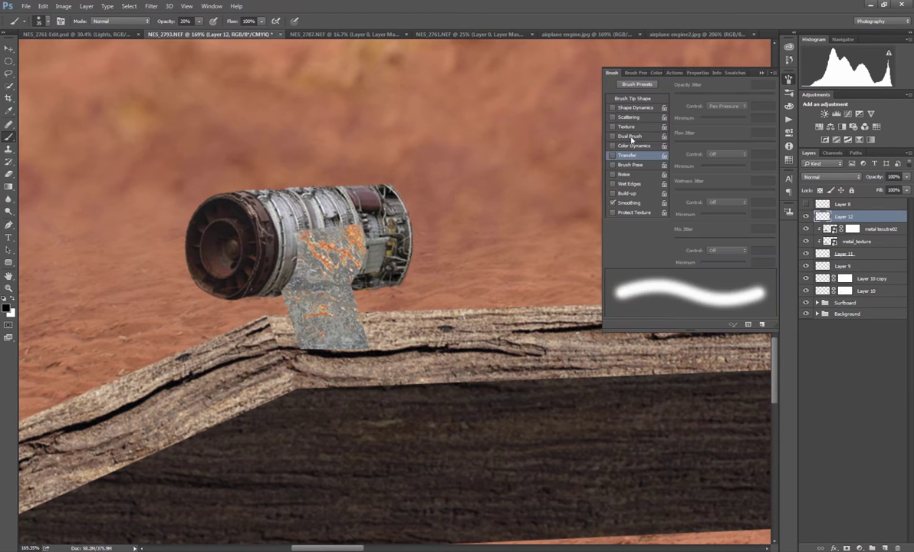
pyautogui.press('F5')
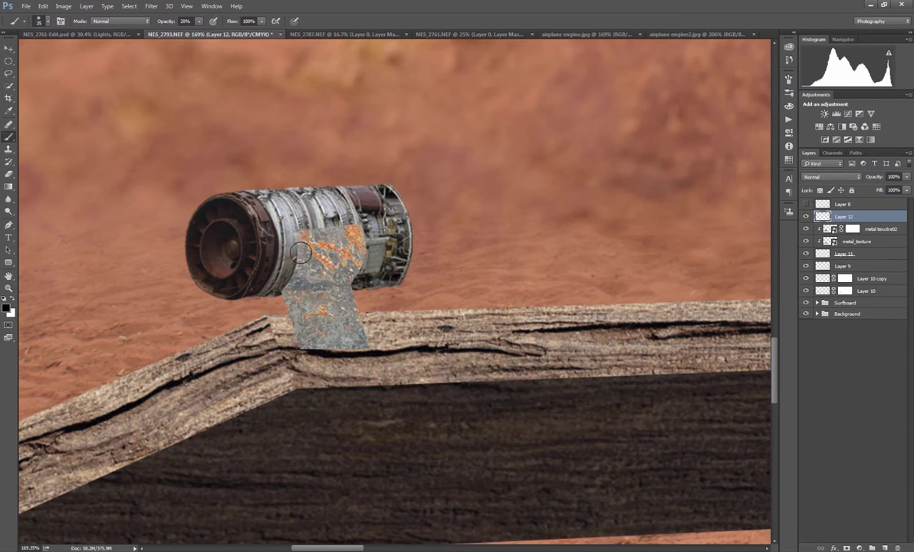
# Paint soft black shading across the mount's bend on Layer 12 and clip that layer to the mount shape
pyautogui.scroll(2, 302, 247)
pyautogui.scroll(1, 320, 251)
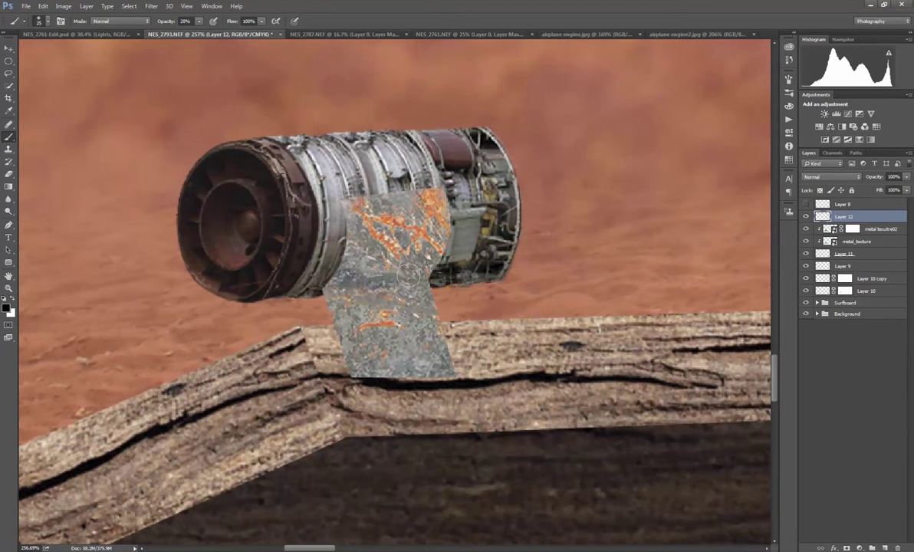
pyautogui.rightClick(418, 268)
pyautogui.click(400, 272)
pyautogui.press(']')
pyautogui.press(']')
pyautogui.moveTo(351, 275); pyautogui.dragTo(372, 274)
pyautogui.press('[')
pyautogui.press('[')
pyautogui.press('[')
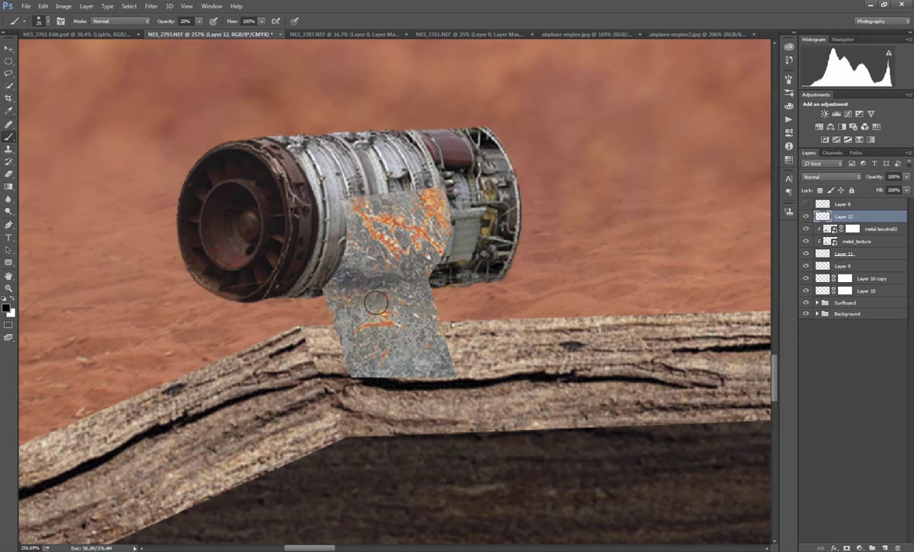
pyautogui.press(']')
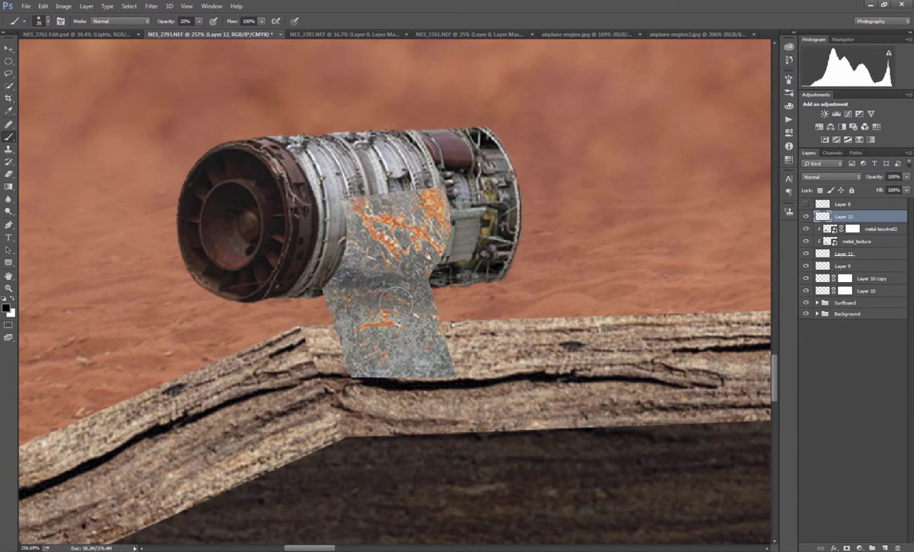
pyautogui.keyDown('alt'); pyautogui.click(822, 222); pyautogui.keyUp('alt')
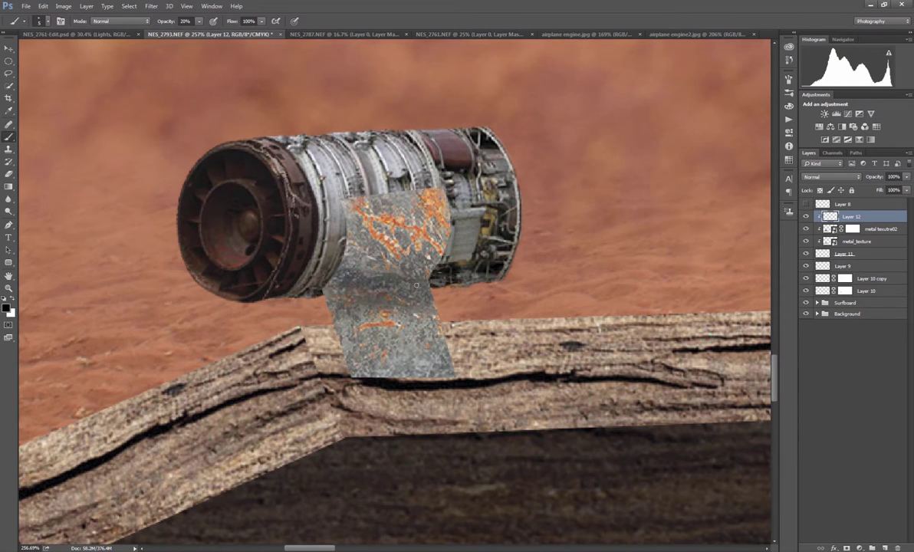
# Deepen the dark crease along the mount's bend and darken the area around it with progressively larger soft strokes
pyautogui.moveTo(425, 284); pyautogui.dragTo(354, 288)
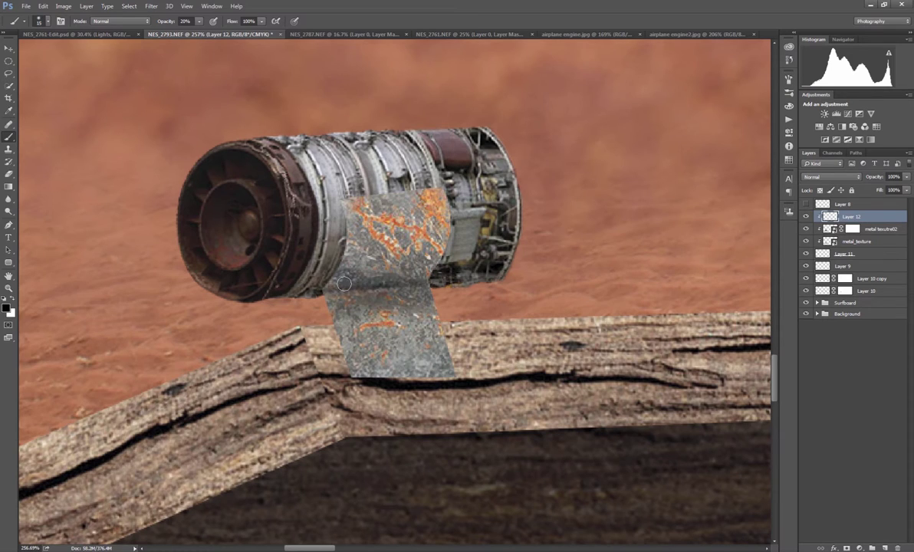
pyautogui.moveTo(315, 264)
pyautogui.mouseDown()
pyautogui.moveTo(405, 256)
pyautogui.moveTo(311, 254)
pyautogui.moveTo(376, 250)
pyautogui.moveTo(344, 236)
pyautogui.moveTo(421, 208)
pyautogui.moveTo(386, 288)
pyautogui.moveTo(401, 303)
pyautogui.moveTo(388, 325)
pyautogui.moveTo(318, 338)
pyautogui.moveTo(419, 270)
pyautogui.moveTo(304, 260)
pyautogui.moveTo(416, 237)
pyautogui.moveTo(425, 285)
pyautogui.moveTo(325, 270)
pyautogui.mouseUp()
pyautogui.press(']')
pyautogui.press(']')
pyautogui.press(']')
pyautogui.moveTo(433, 261)
pyautogui.mouseDown()
pyautogui.moveTo(338, 282)
pyautogui.moveTo(360, 288)
pyautogui.moveTo(450, 266)
pyautogui.moveTo(436, 257)
pyautogui.moveTo(384, 262)
pyautogui.moveTo(454, 262)
pyautogui.moveTo(351, 282)
pyautogui.moveTo(462, 274)
pyautogui.moveTo(425, 288)
pyautogui.moveTo(448, 287)
pyautogui.moveTo(348, 304)
pyautogui.mouseUp()
pyautogui.press(']')
pyautogui.press(']')
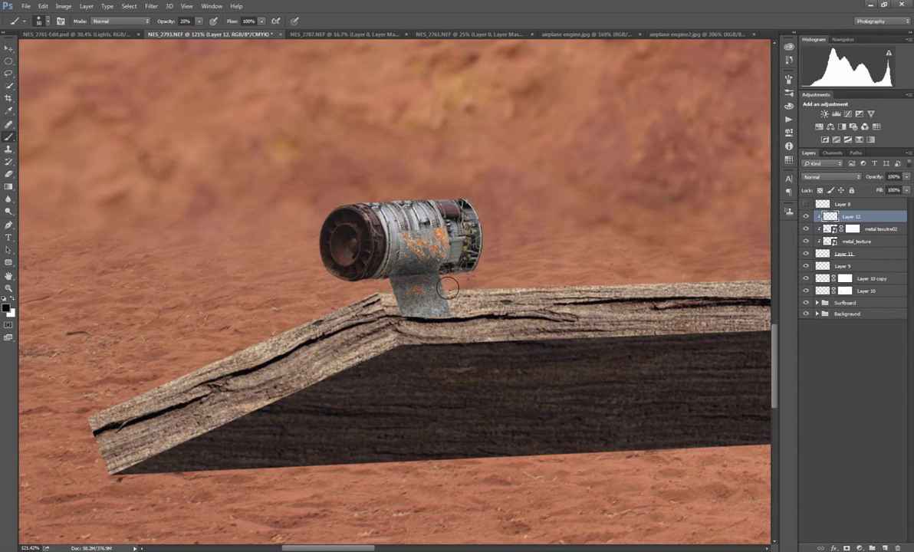
pyautogui.press(']')
# Merge Layer 9, Layer 10 copy and Layer 10 into a single engine layer
pyautogui.click(823, 255)
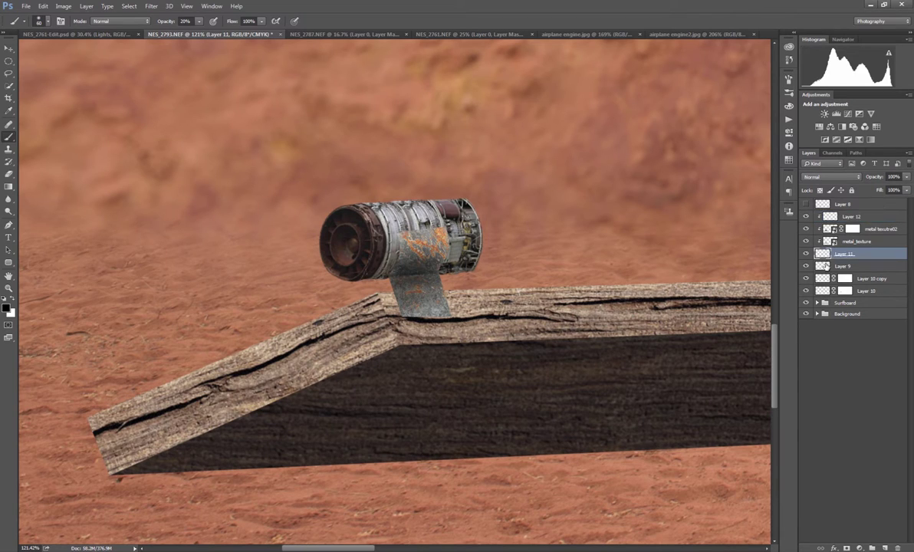
pyautogui.click(805, 254)
pyautogui.click(806, 254)
pyautogui.click(821, 267)
pyautogui.keyDown('shift'); pyautogui.click(825, 292); pyautogui.keyUp('shift')
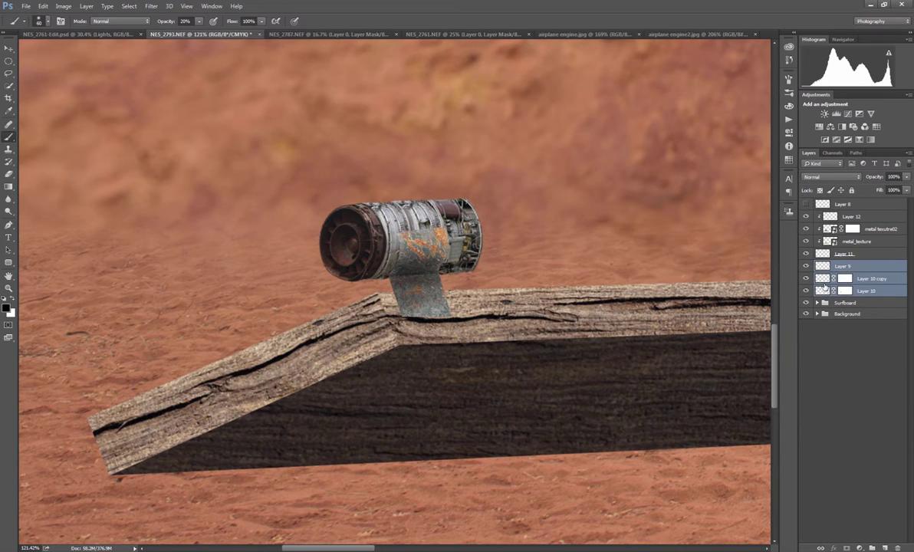
pyautogui.hotkey('ctrl', 'g')
pyautogui.hotkey('ctrl', 'z')
pyautogui.hotkey('ctrl', 'e')
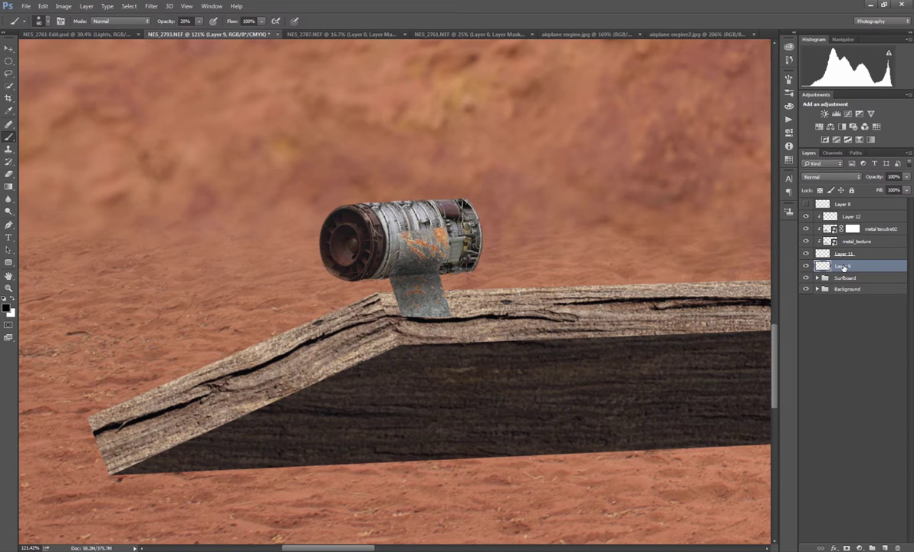
# Add a new layer clipped to the merged engine and paint soft black shading over the engine's underside
pyautogui.click(883, 548)
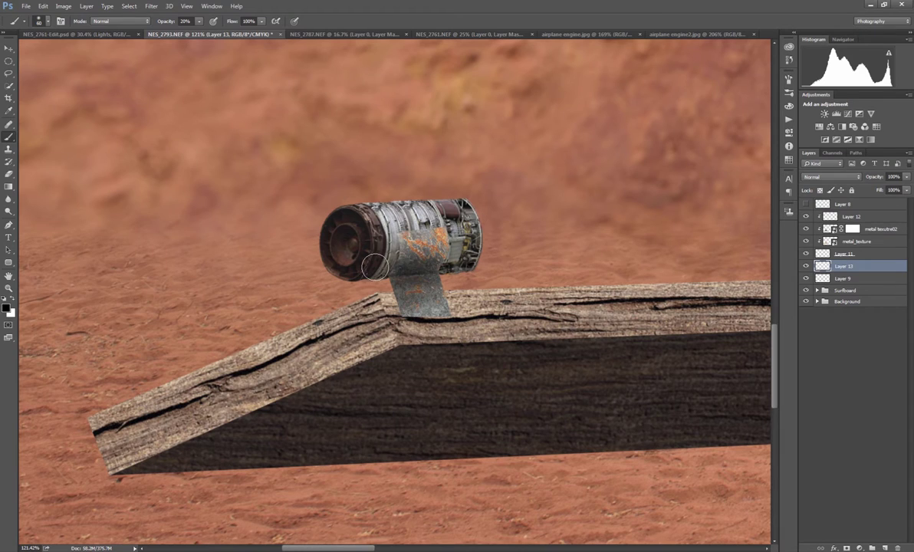
pyautogui.keyDown('alt'); pyautogui.click(837, 268); pyautogui.keyUp('alt')
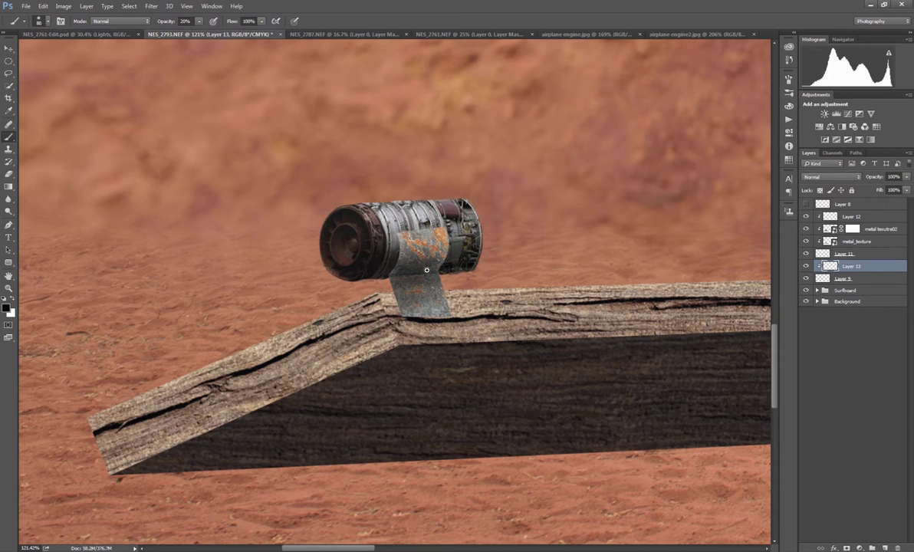
pyautogui.scroll(-5, 426, 270)
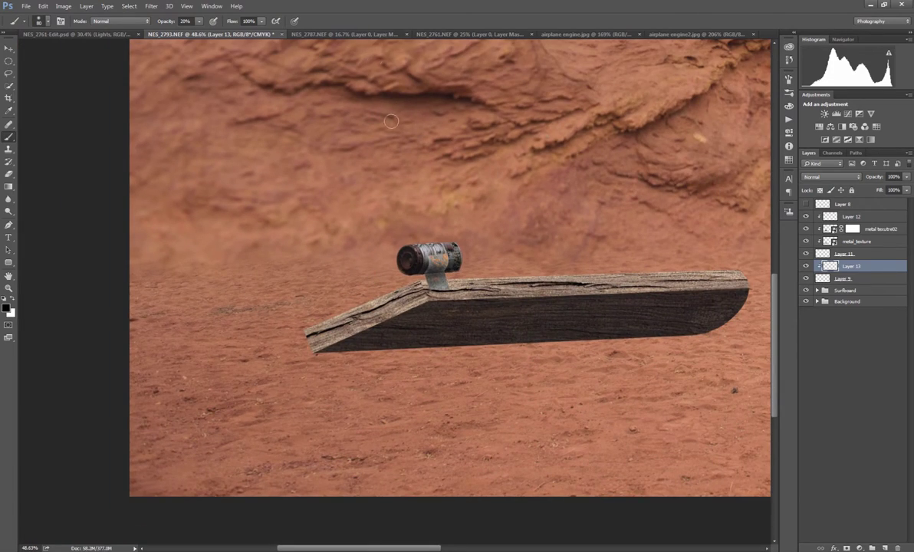
pyautogui.scroll(5, 423, 268)
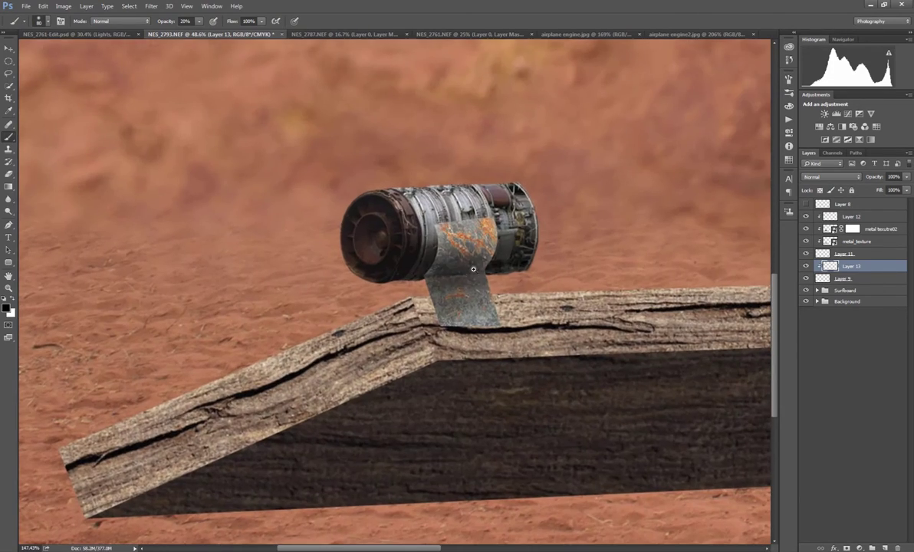
pyautogui.scroll(-5, 473, 253)
pyautogui.scroll(5, 491, 257)
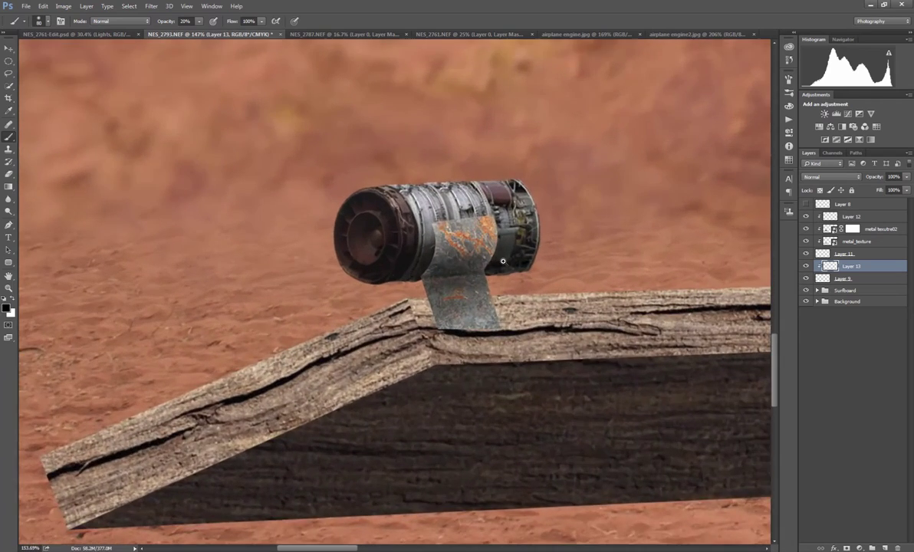
pyautogui.scroll(3, 502, 261)
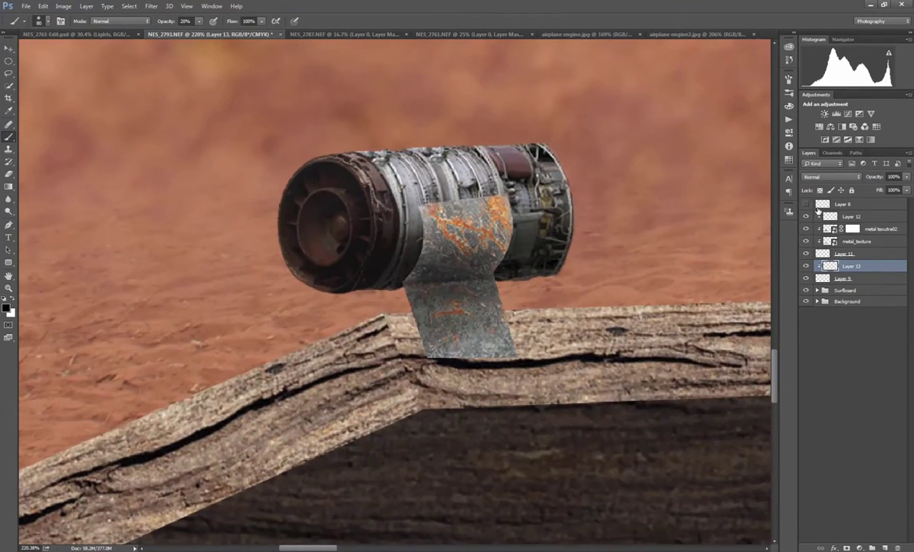
# Compare the engine and mount with the white sketch on Layer 8, and hide the sketch again
pyautogui.click(806, 204)
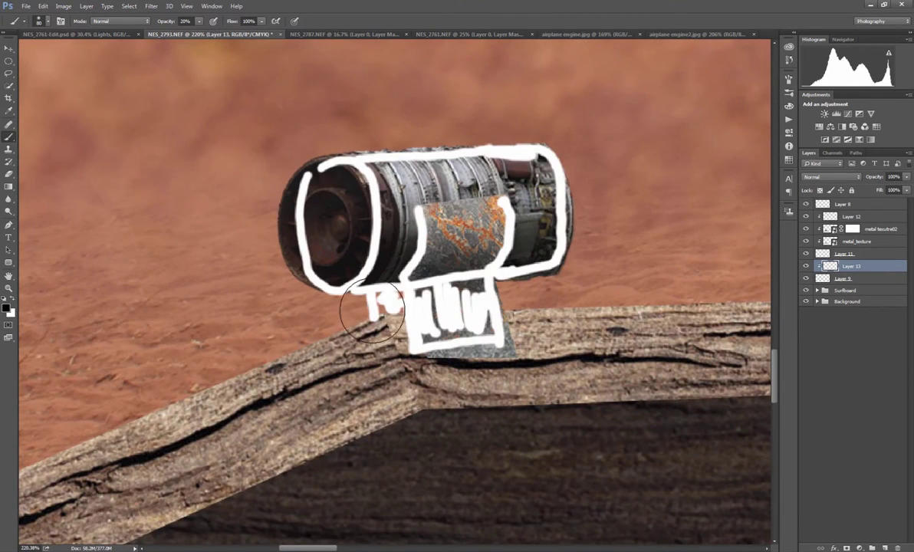
pyautogui.press('[')
pyautogui.press('[')
pyautogui.press('[')
pyautogui.press('[')
pyautogui.press('[')
pyautogui.click(806, 204)
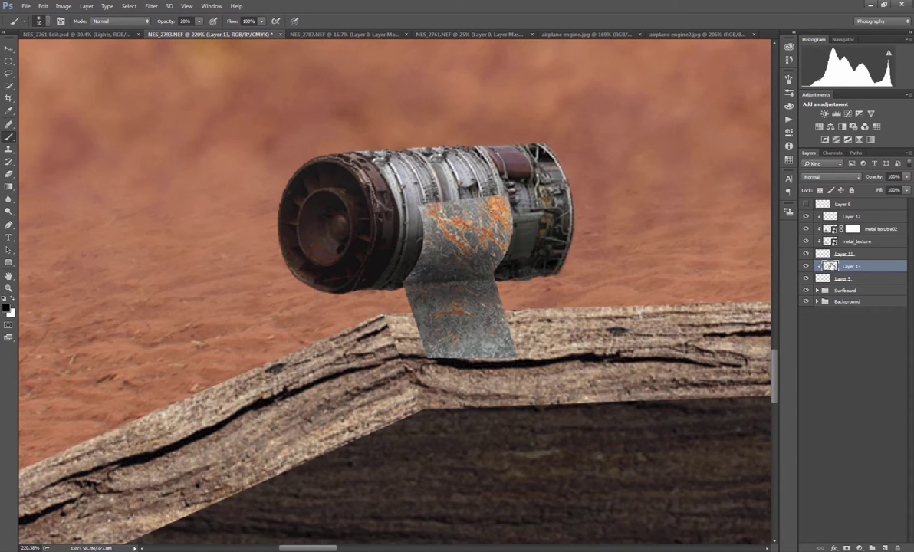
# Duplicate the layers from Layer 11 through Layer 12, merge the copies and move the merged mount toward the engine's exhaust end
pyautogui.click(825, 253)
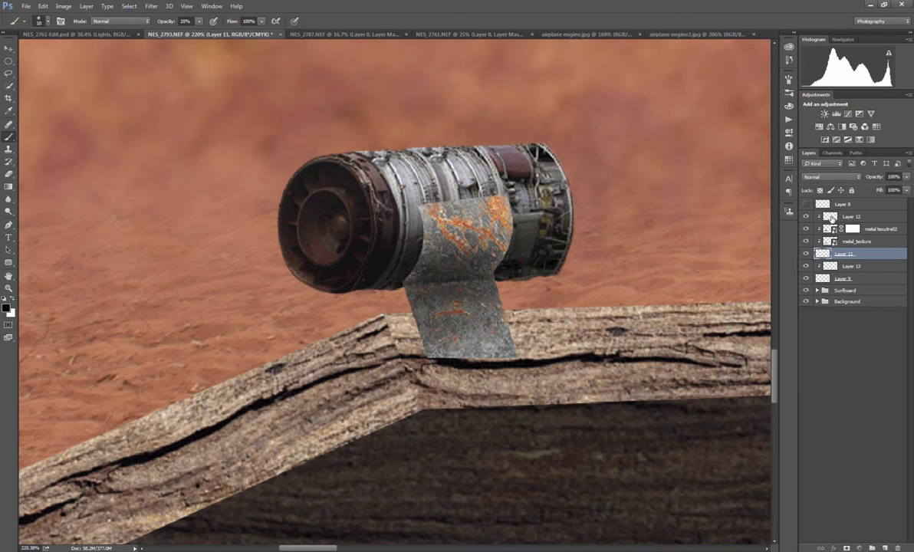
pyautogui.keyDown('shift'); pyautogui.click(831, 218); pyautogui.keyUp('shift')
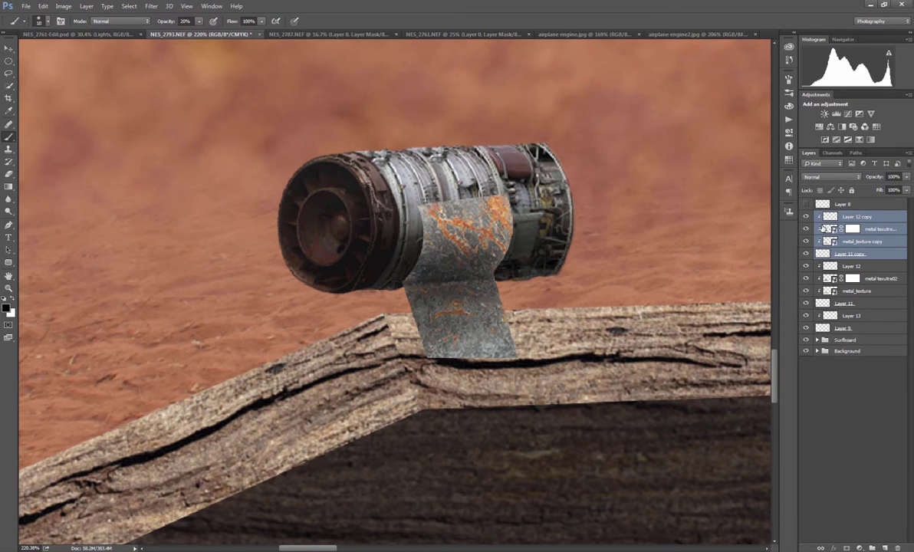
pyautogui.hotkey('ctrl', 'e')
pyautogui.press('v')
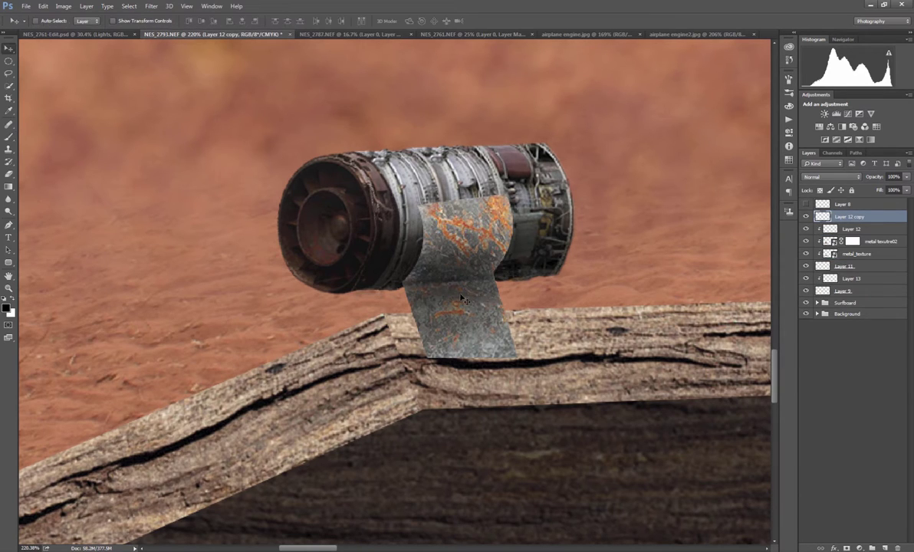
pyautogui.moveTo(464, 303); pyautogui.dragTo(358, 317)
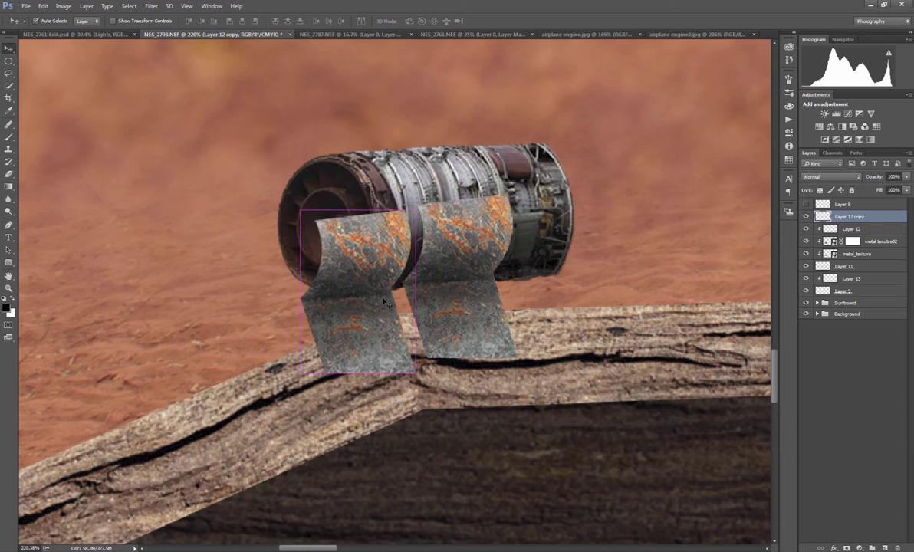
pyautogui.hotkey('ctrl', 't')
pyautogui.rightClick(368, 297)
pyautogui.click(414, 442)
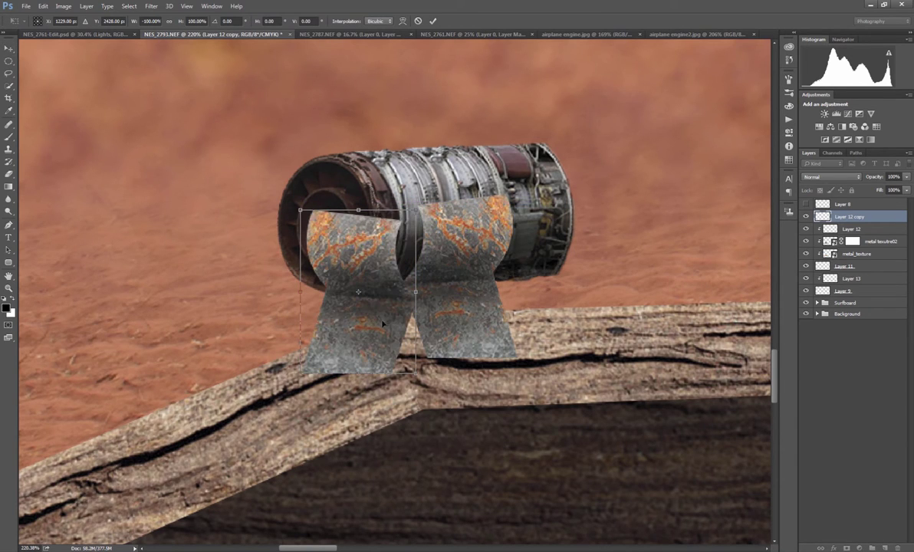
pyautogui.moveTo(462, 278); pyautogui.dragTo(441, 235)
pyautogui.hotkey('ctrl', 'z')
pyautogui.press('Escape')
# Move the mount copy so it overlaps the original mount, and mask out the part of it covering the engine
pyautogui.moveTo(381, 319); pyautogui.dragTo(415, 309)
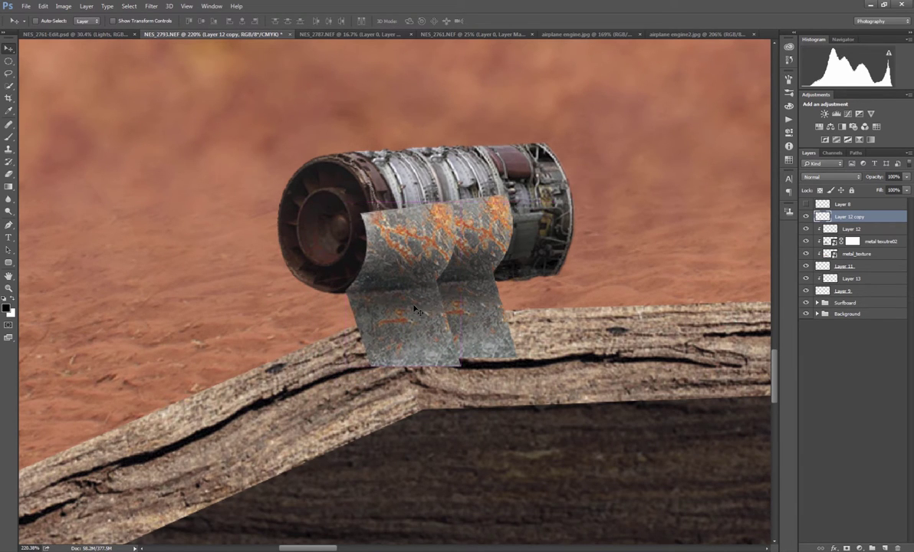
pyautogui.click(847, 548)
pyautogui.press('b')
pyautogui.rightClick(430, 262)
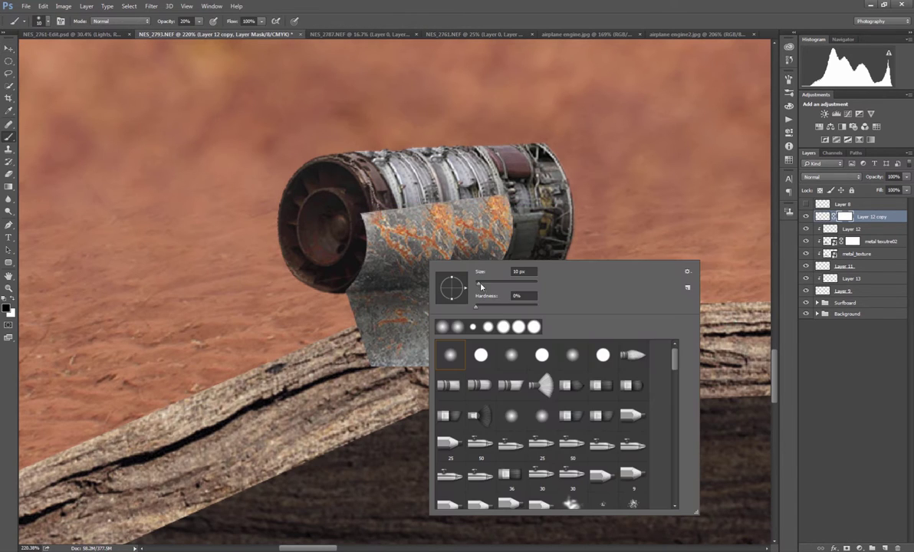
pyautogui.click(523, 305)
pyautogui.press('Return')
pyautogui.press(']')
pyautogui.moveTo(391, 214)
pyautogui.mouseDown()
pyautogui.moveTo(448, 220)
pyautogui.moveTo(382, 233)
pyautogui.mouseUp()
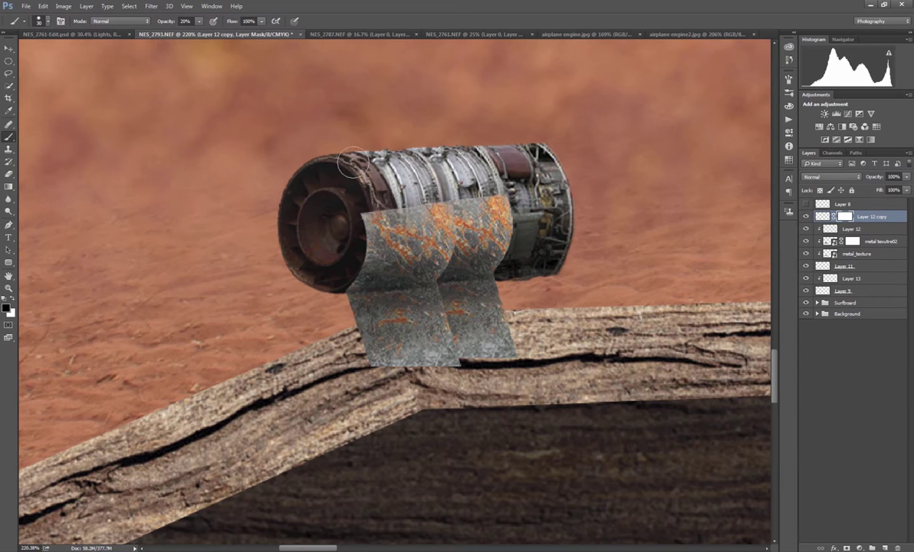
pyautogui.moveTo(345, 191)
pyautogui.mouseDown()
pyautogui.moveTo(392, 206)
pyautogui.moveTo(356, 211)
pyautogui.moveTo(410, 218)
pyautogui.moveTo(451, 247)
pyautogui.moveTo(429, 267)
pyautogui.moveTo(331, 255)
pyautogui.moveTo(354, 231)
pyautogui.mouseUp()
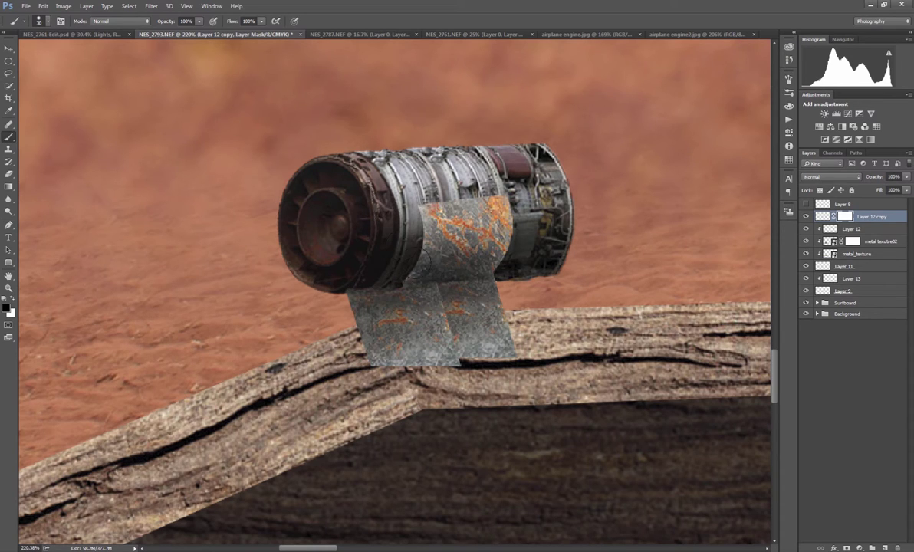
# Move the mount copy below Layer 11 and mask out its lower part along the board's upper edge
pyautogui.moveTo(823, 217); pyautogui.dragTo(824, 268)
pyautogui.moveTo(426, 337)
pyautogui.mouseDown()
pyautogui.moveTo(362, 352)
pyautogui.moveTo(475, 349)
pyautogui.moveTo(366, 344)
pyautogui.moveTo(460, 327)
pyautogui.mouseUp()
pyautogui.hotkey('ctrl', 'z')
pyautogui.click(843, 267)
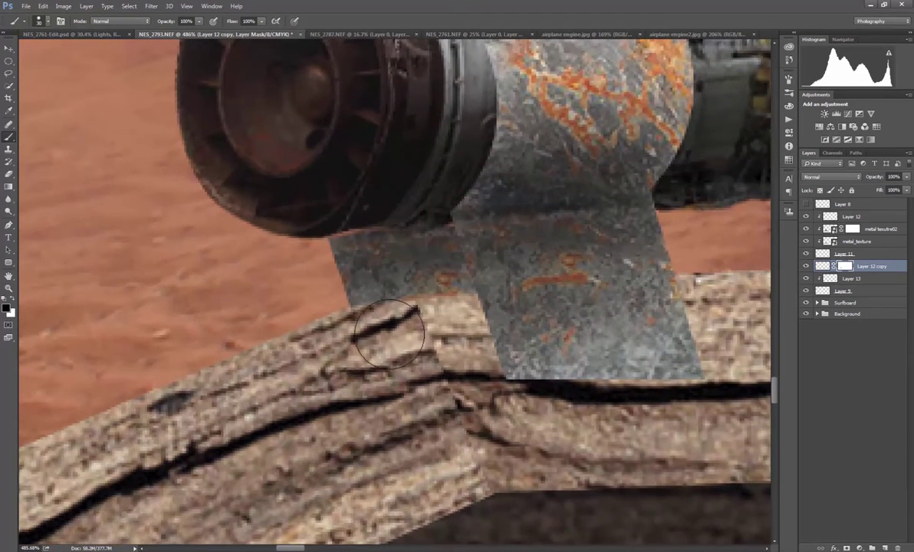
# Touch up the Layer 12 copy mask where the rear mount meets the board's upper edge
pyautogui.moveTo(398, 326)
pyautogui.mouseDown()
pyautogui.moveTo(376, 300)
pyautogui.moveTo(407, 295)
pyautogui.moveTo(499, 315)
pyautogui.moveTo(452, 293)
pyautogui.moveTo(387, 299)
pyautogui.mouseUp()
pyautogui.scroll(-3, 399, 276)
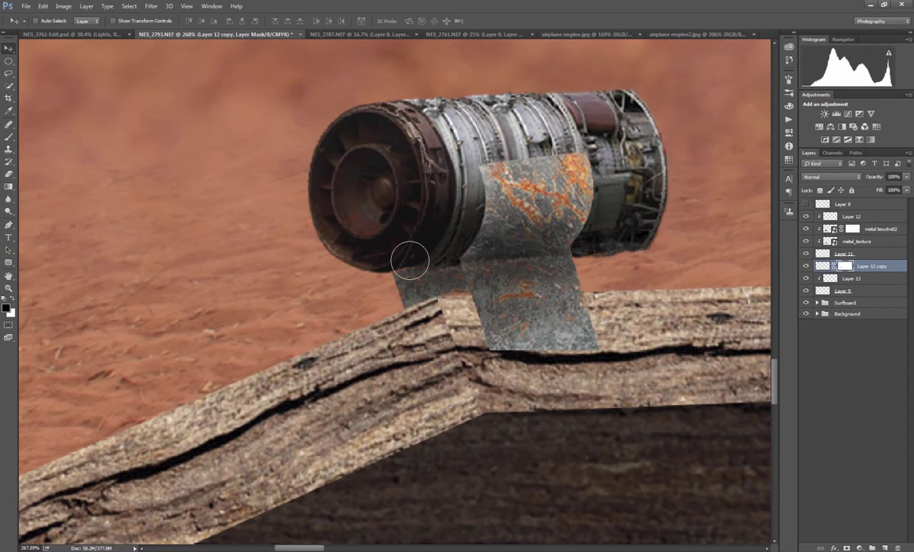
pyautogui.scroll(3, 444, 265)
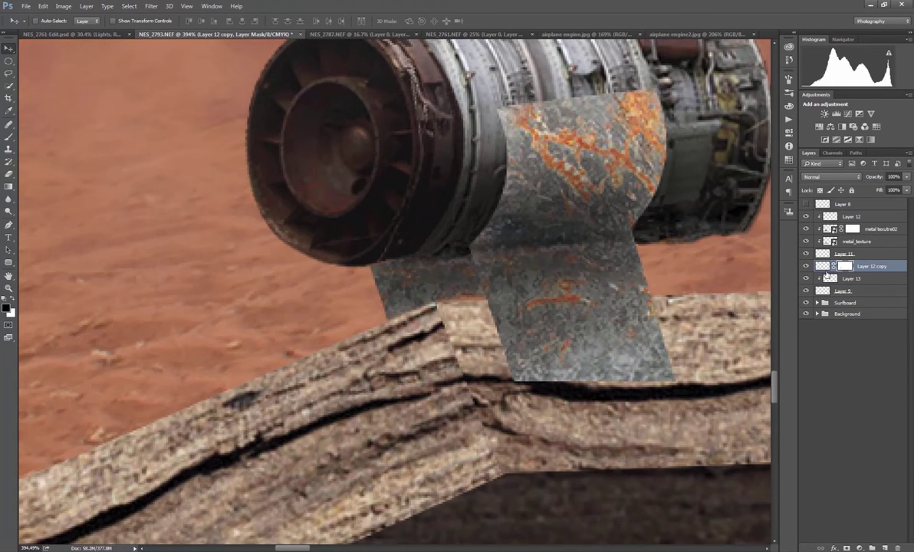
# Darken the mount on Layer 12 copy with a Curves adjustment, mapping input 153 to output 110
pyautogui.click(824, 267)
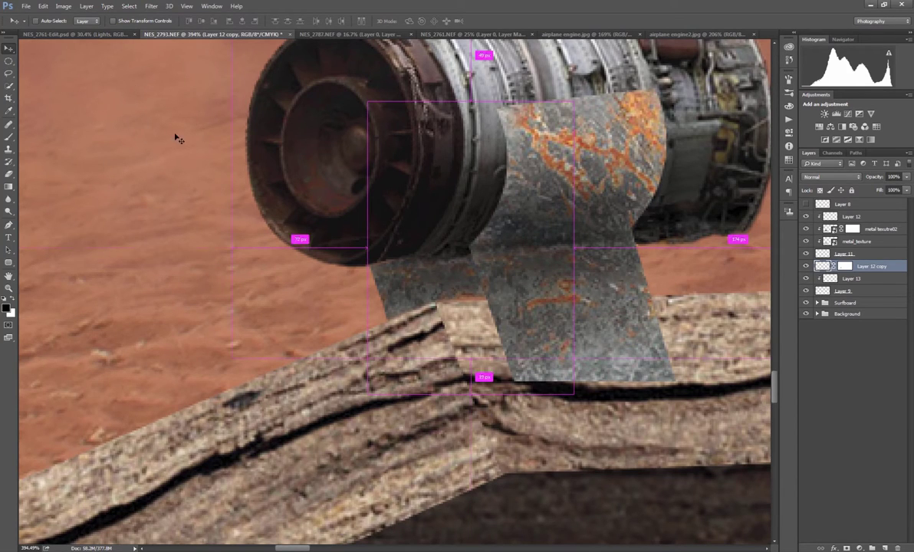
pyautogui.click(63, 6)
pyautogui.moveTo(84, 32)
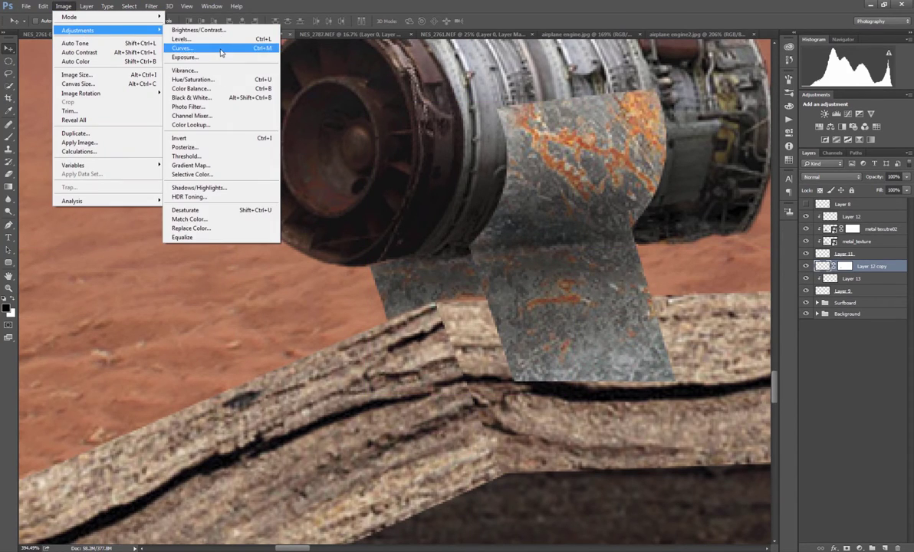
pyautogui.click(192, 54)
pyautogui.moveTo(655, 224); pyautogui.dragTo(666, 232)
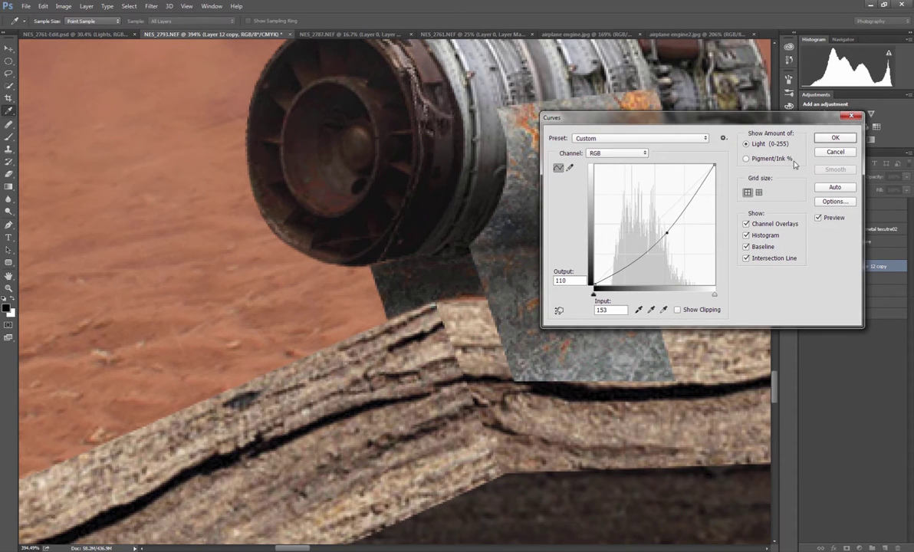
pyautogui.press('Return')
# Group the layers from Layer 9 through Layer 12 and name the group Engine 1
pyautogui.scroll(-10, 592, 284)
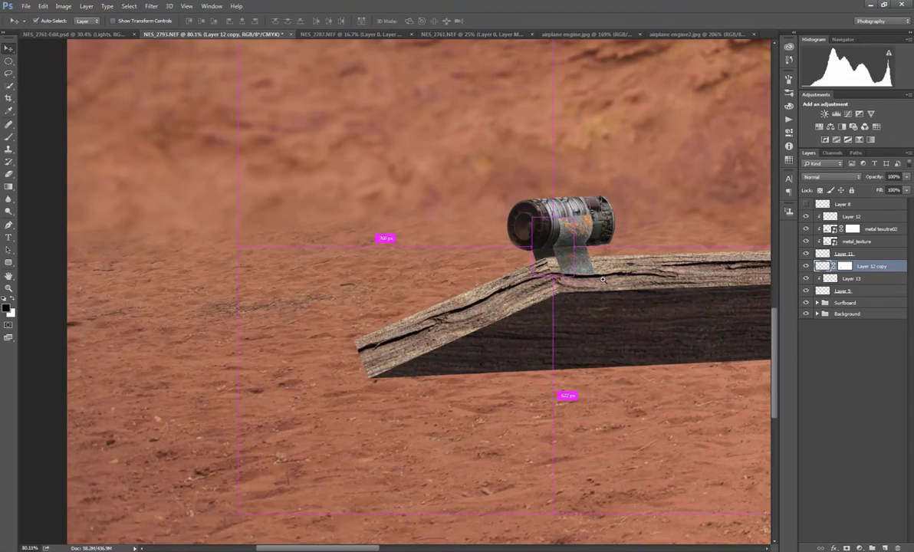
pyautogui.scroll(-4, 592, 284)
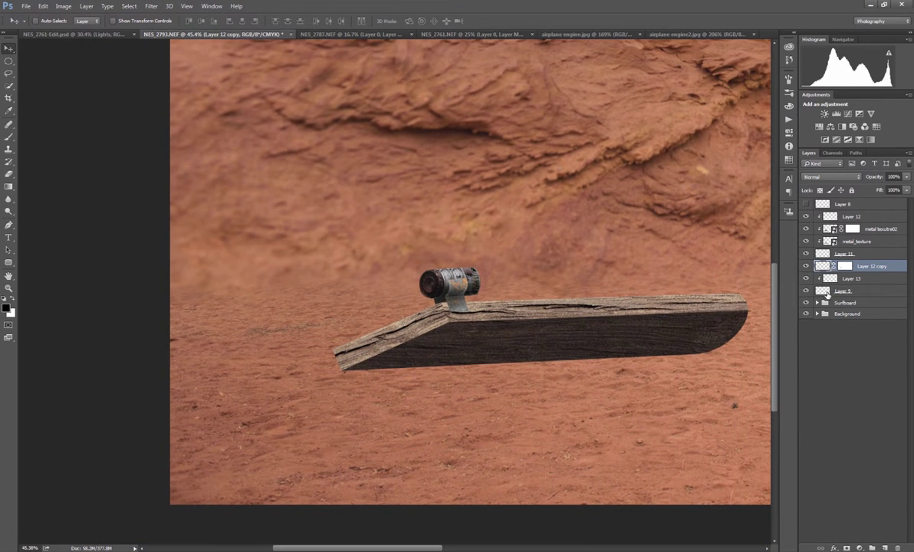
pyautogui.click(827, 292)
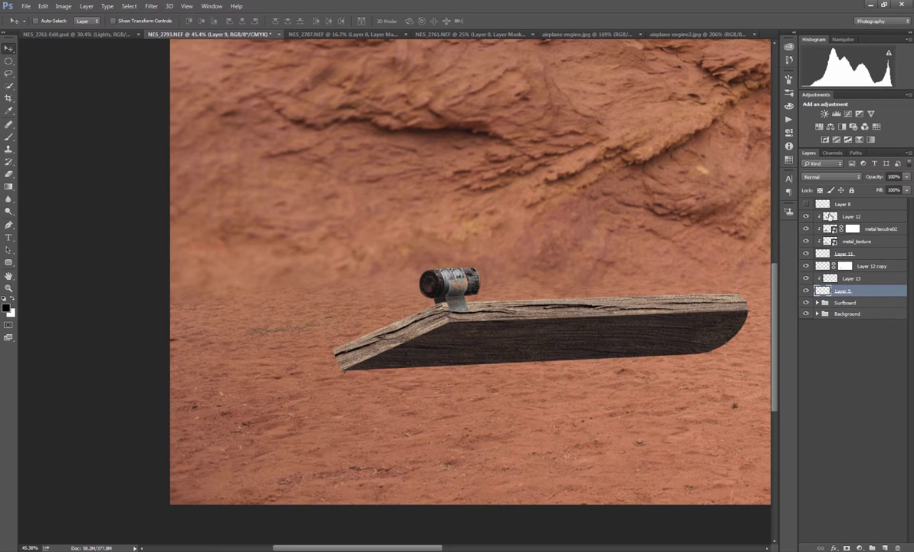
pyautogui.keyDown('shift'); pyautogui.click(831, 218); pyautogui.keyUp('shift')
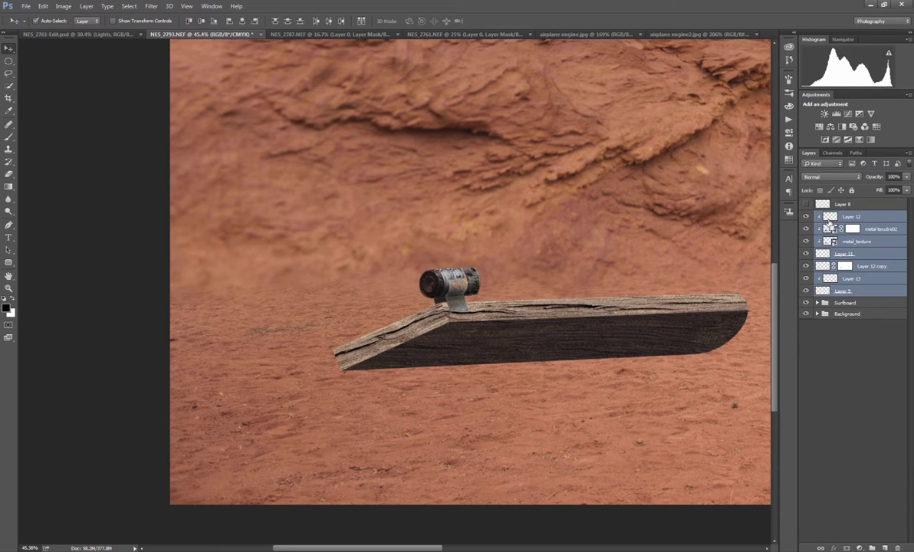
pyautogui.hotkey('ctrl', 'g')
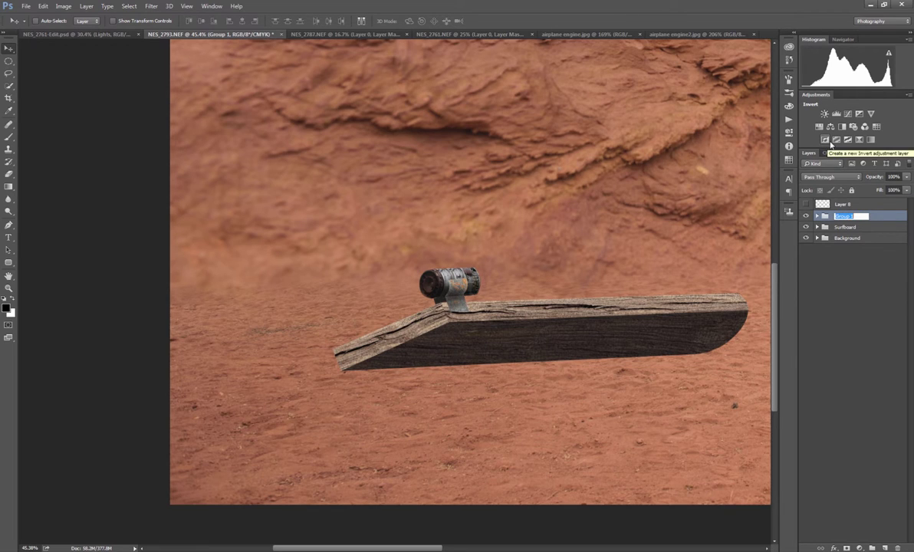
pyautogui.write('Engine')
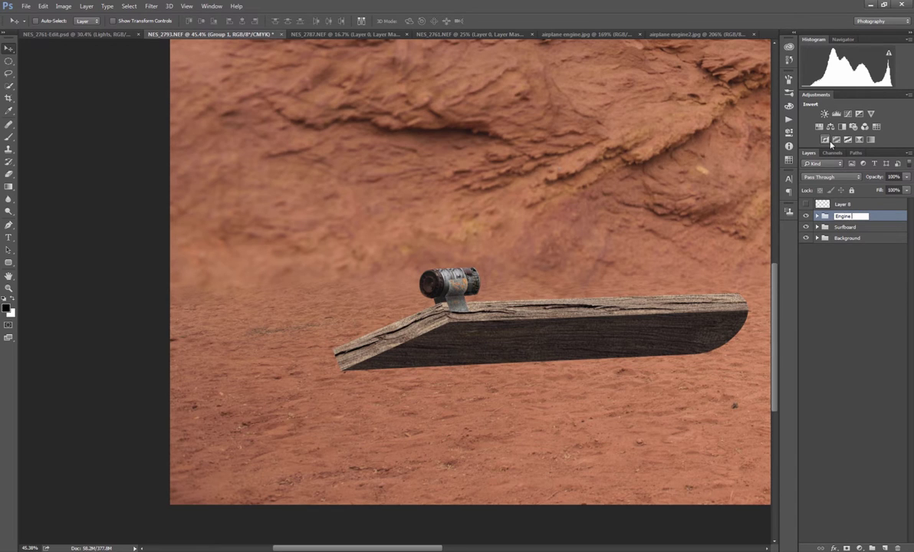
pyautogui.press('Return')
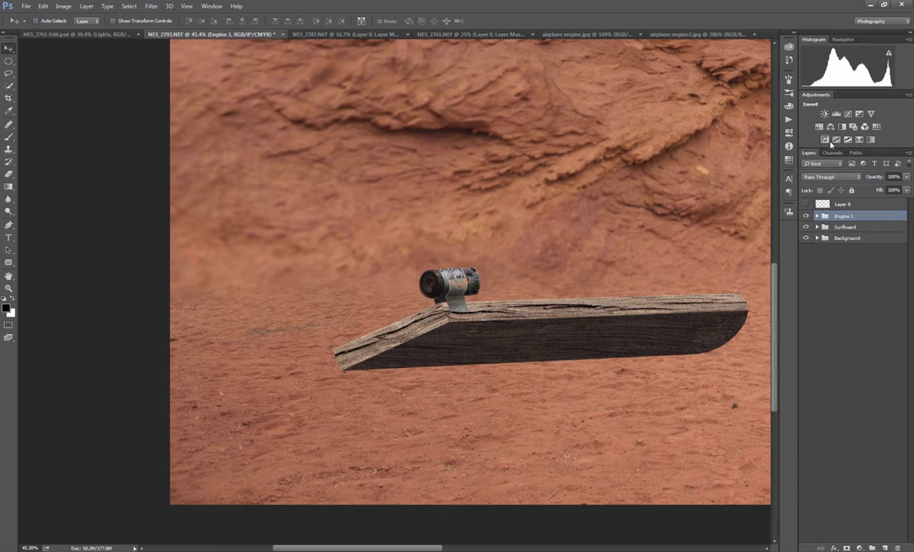
# Delete the sketch on Layer 8 and duplicate the Engine 1 group as Engine 2
pyautogui.moveTo(828, 208); pyautogui.dragTo(897, 548)
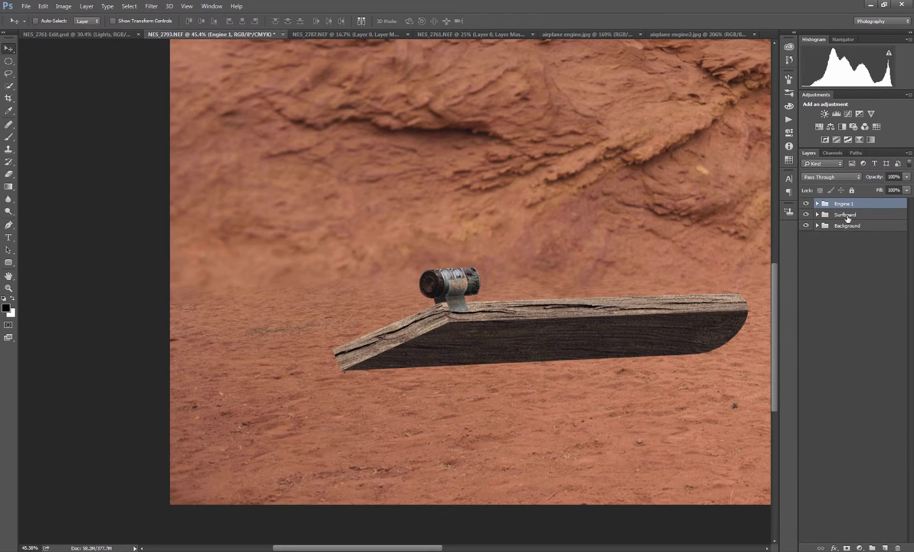
pyautogui.rightClick(860, 205)
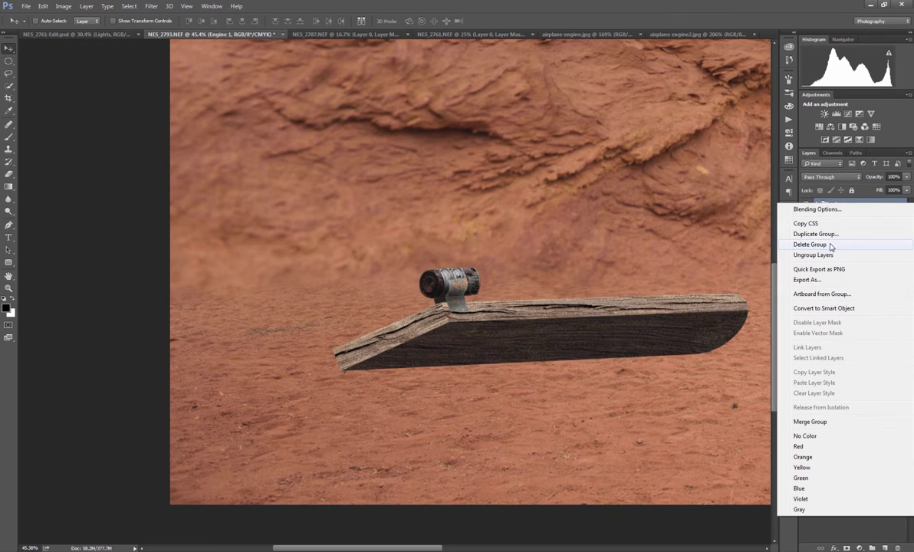
pyautogui.click(814, 234)
pyautogui.click(445, 187)
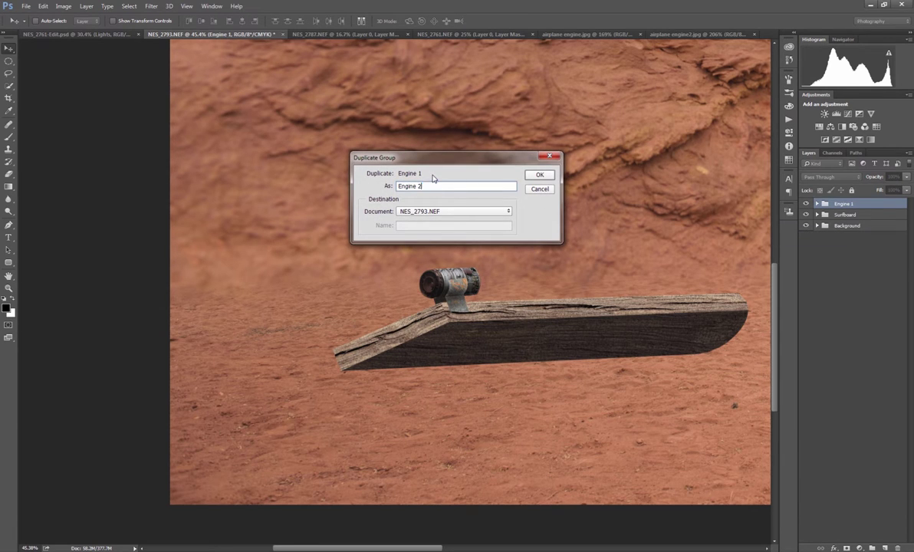
pyautogui.press('Return')
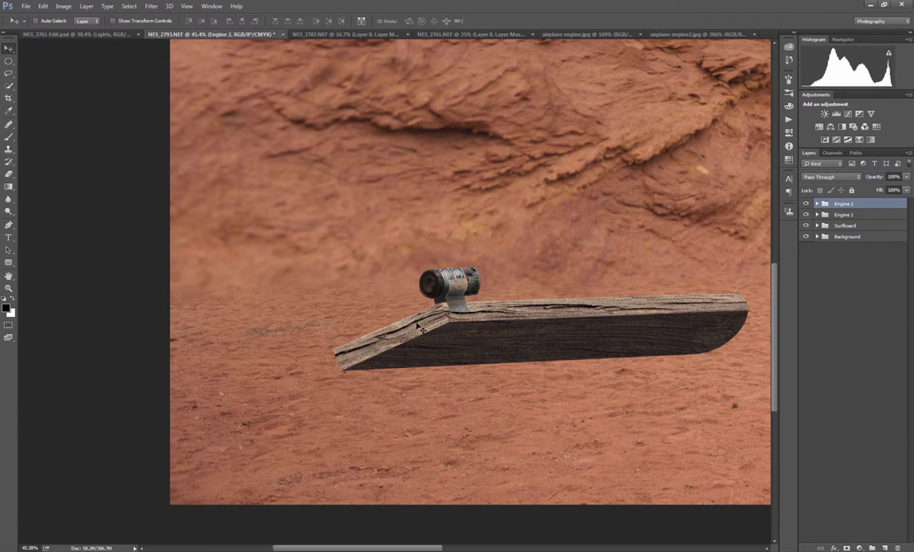
# Move the Engine 2 group onto the board's sloped tail end, scaled to about 95.4% and rotated -4.38°
pyautogui.moveTo(456, 297); pyautogui.dragTo(357, 334)
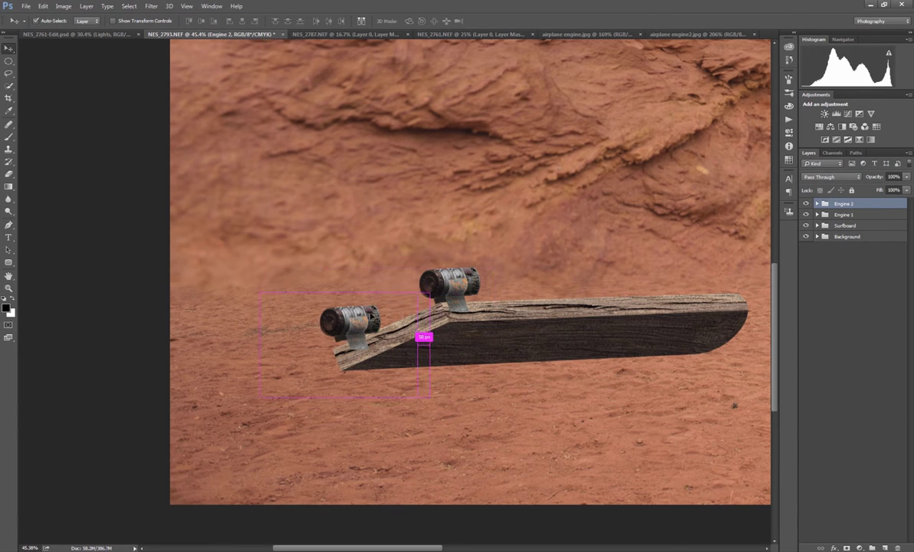
pyautogui.hotkey('ctrl', 't')
pyautogui.keyDown('shift'); pyautogui.moveTo(429, 294); pyautogui.dragTo(421, 298); pyautogui.keyUp('shift')
pyautogui.keyDown('ctrl'); pyautogui.moveTo(359, 352); pyautogui.dragTo(515, 339); pyautogui.keyUp('ctrl')
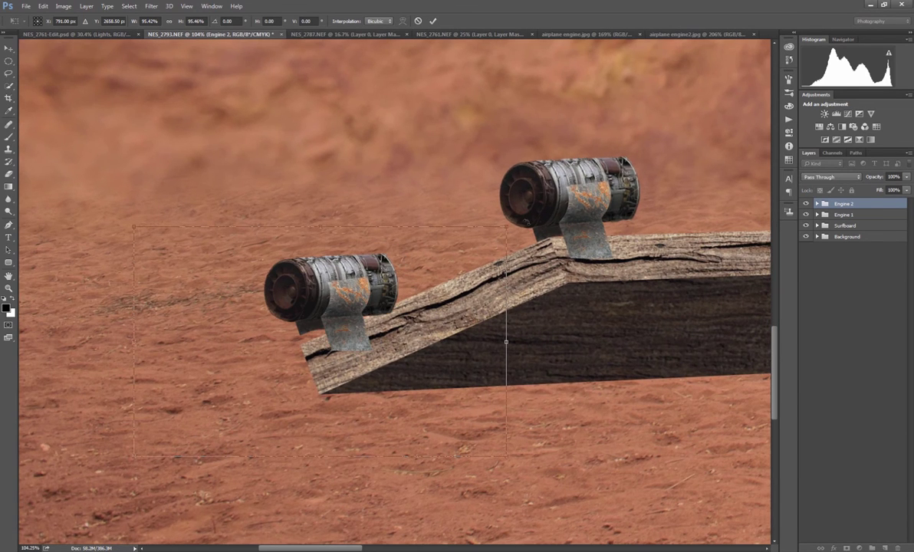
pyautogui.moveTo(525, 219); pyautogui.dragTo(519, 195)
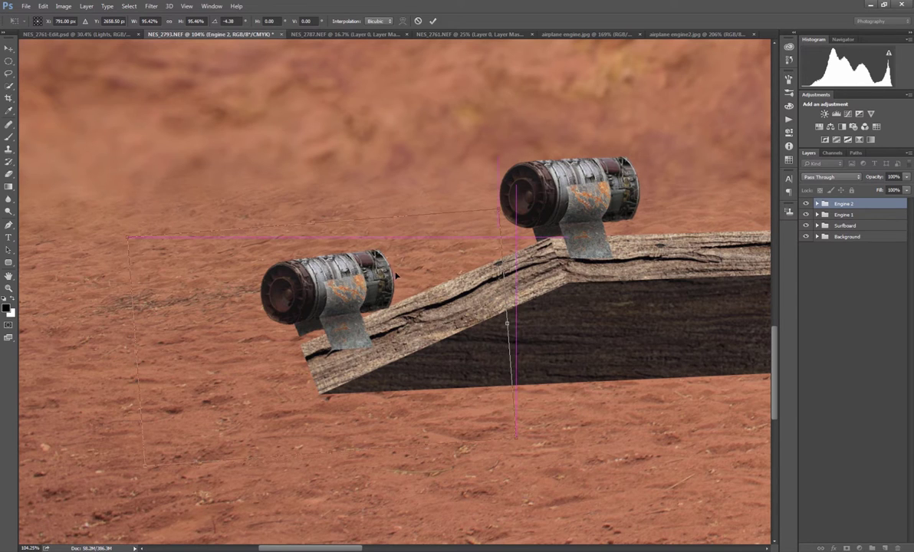
pyautogui.moveTo(361, 275); pyautogui.dragTo(389, 288)
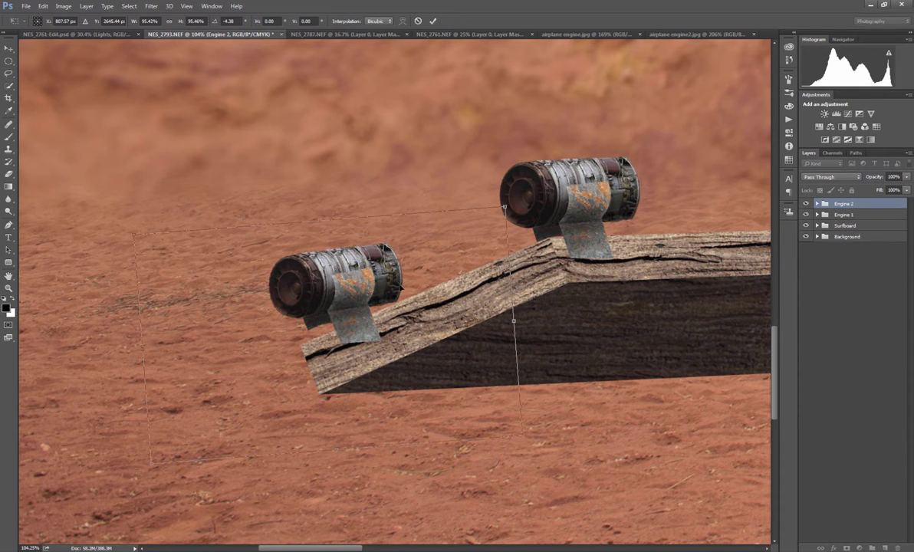
pyautogui.press('Return')
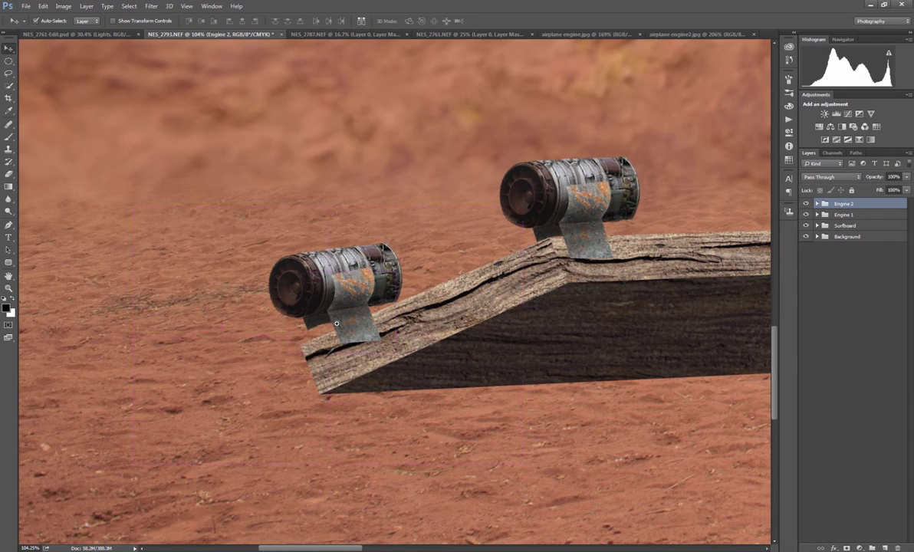
# Expand the Engine 2 group and toggle the visibility of Layer 9 and Layer 12 copy to identify their parts
pyautogui.scroll(-5, 365, 384)
pyautogui.scroll(7, 339, 321)
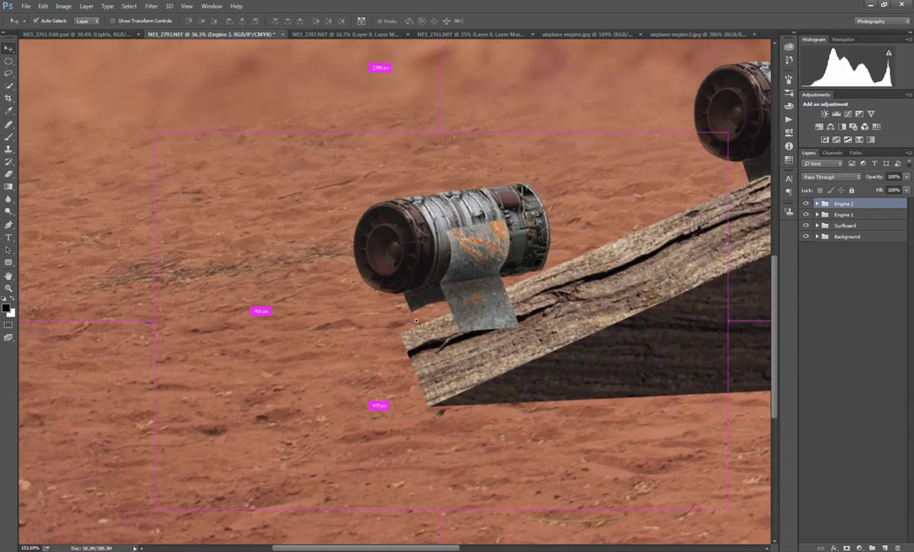
pyautogui.click(818, 203)
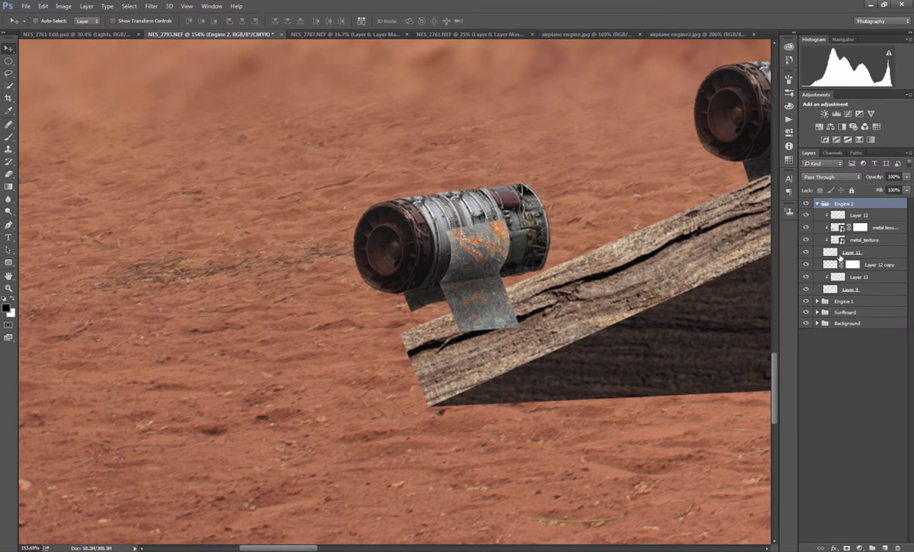
pyautogui.click(806, 290)
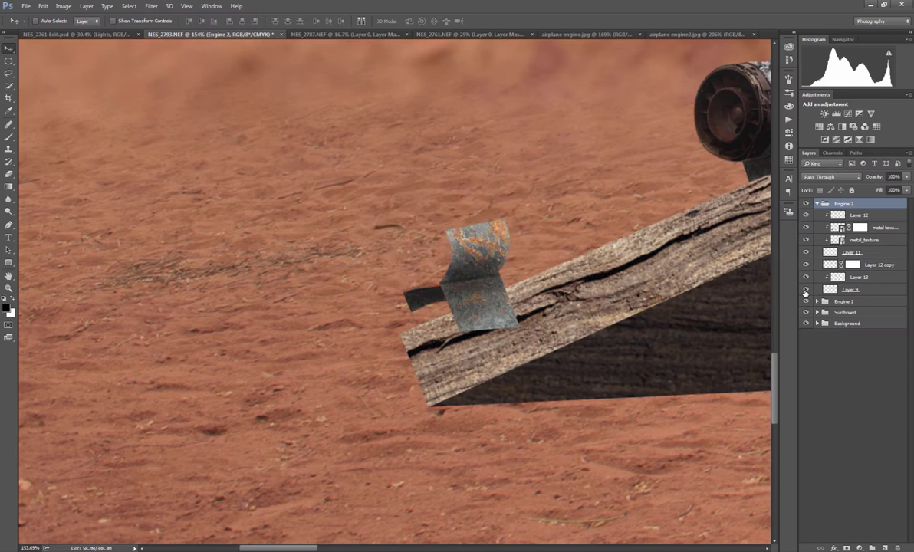
pyautogui.click(806, 290)
pyautogui.click(806, 264)
pyautogui.click(805, 265)
pyautogui.click(806, 264)
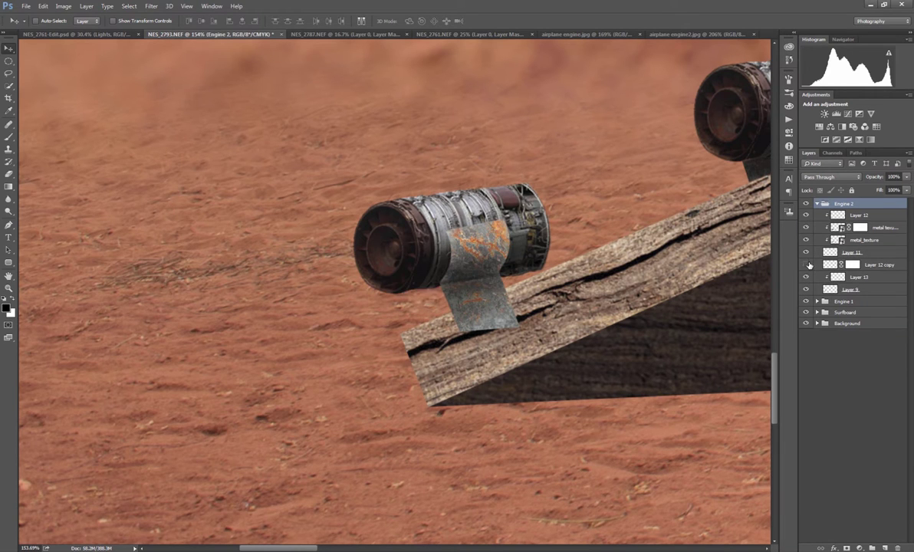
pyautogui.click(806, 265)
# Repaint the mask of Engine 2's Layer 12 copy so the rear mount ends along the sloped board's upper edge
pyautogui.click(852, 266)
pyautogui.moveTo(398, 315)
pyautogui.mouseDown()
pyautogui.moveTo(452, 315)
pyautogui.moveTo(457, 306)
pyautogui.moveTo(410, 287)
pyautogui.moveTo(495, 291)
pyautogui.mouseUp()
pyautogui.press('b')
pyautogui.press('x')
pyautogui.press('x')
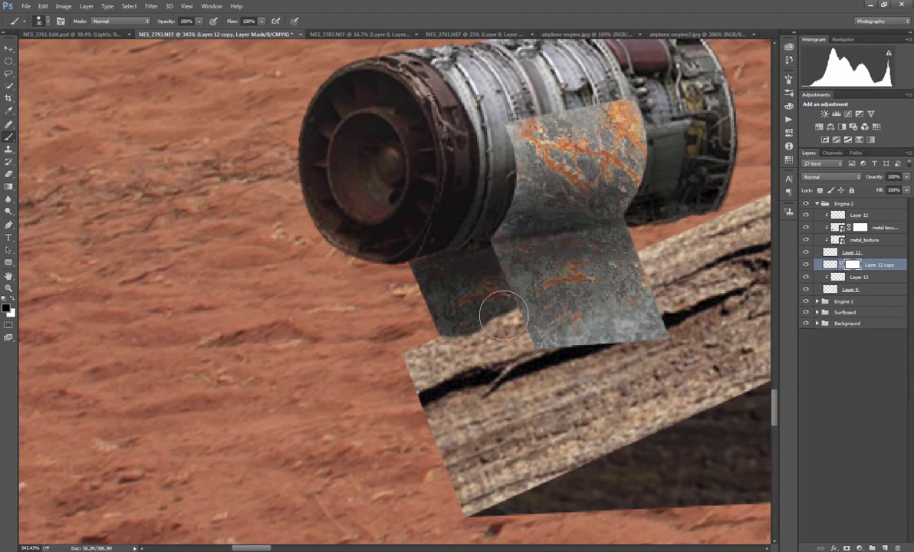
pyautogui.moveTo(499, 328); pyautogui.dragTo(429, 345)
pyautogui.press('x')
pyautogui.moveTo(463, 288)
pyautogui.mouseDown()
pyautogui.moveTo(442, 307)
pyautogui.moveTo(494, 291)
pyautogui.mouseUp()
pyautogui.press('x')
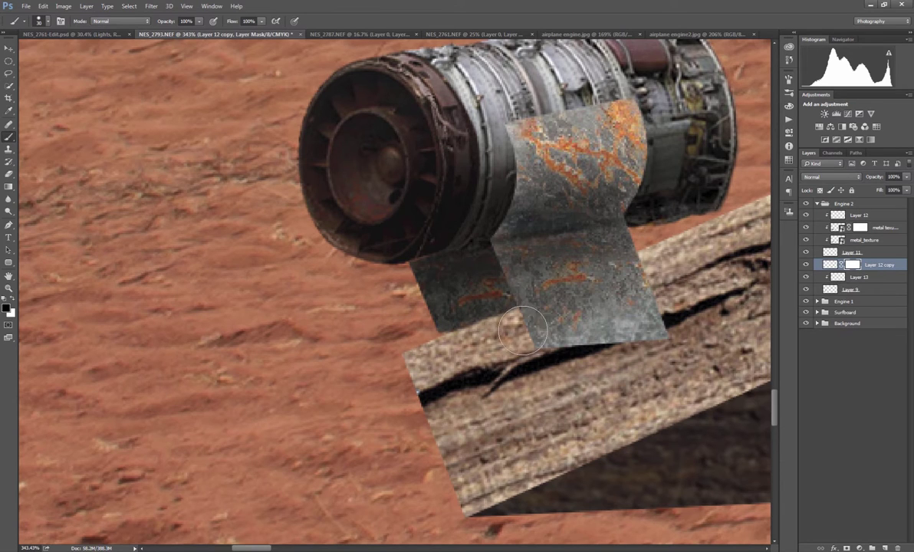
pyautogui.press('x')
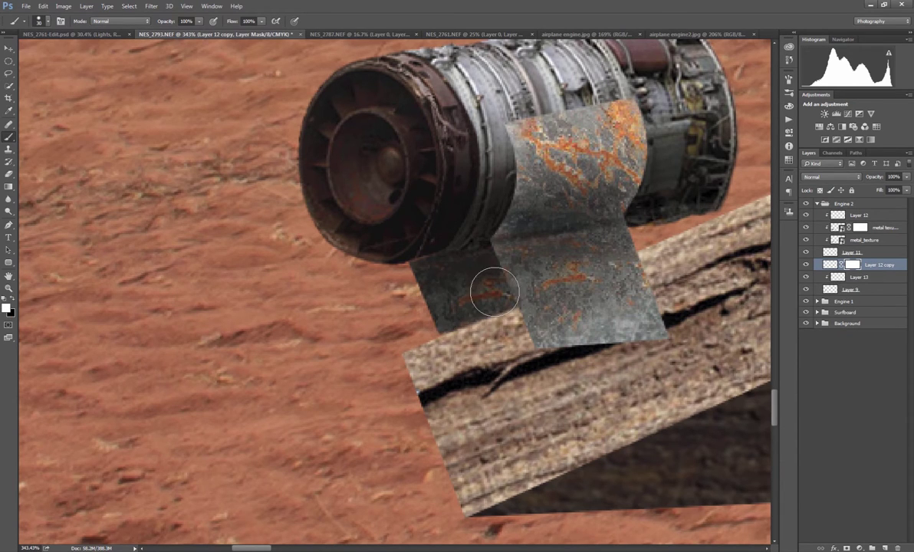
# Add a layer mask to Engine 2's Layer 11 and mask out the front mount's lower part overlapping the board
pyautogui.moveTo(680, 285); pyautogui.dragTo(502, 290)
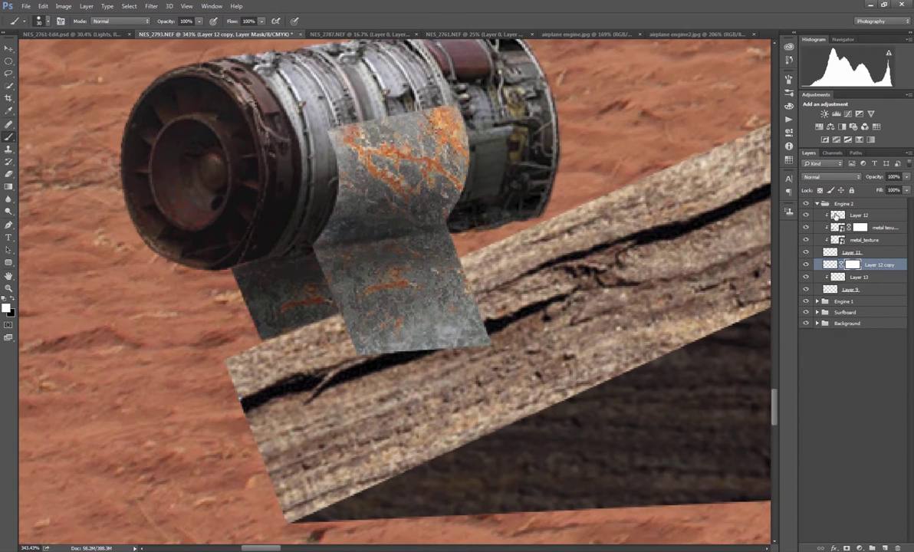
pyautogui.click(836, 216)
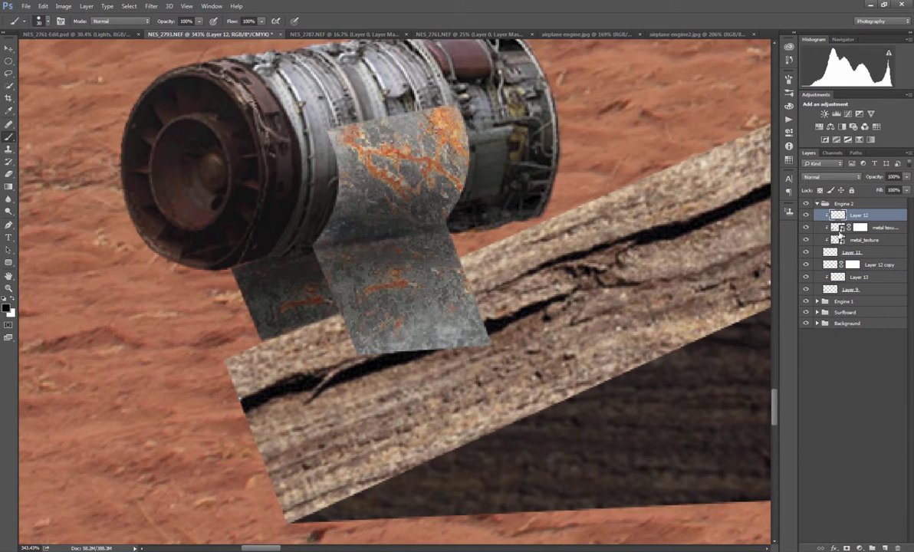
pyautogui.click(838, 251)
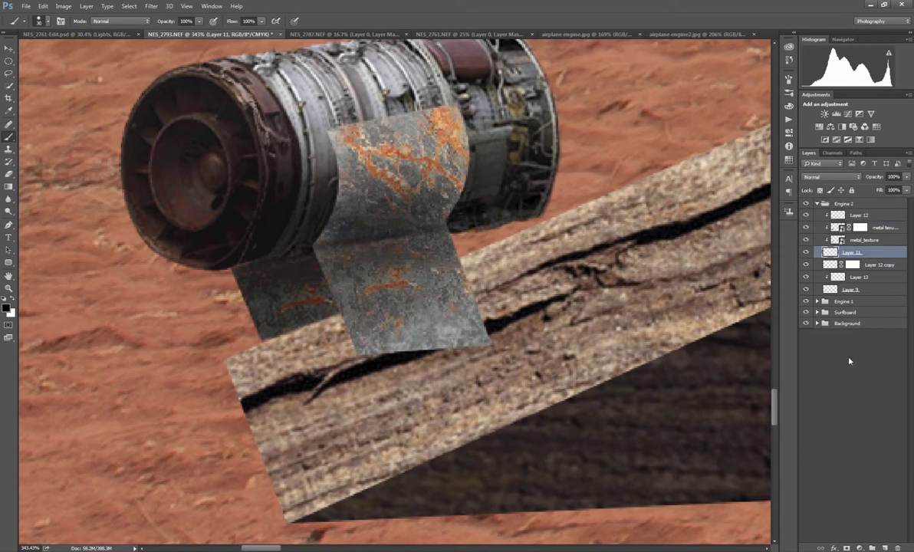
pyautogui.click(847, 548)
pyautogui.moveTo(420, 309)
pyautogui.mouseDown()
pyautogui.moveTo(467, 305)
pyautogui.moveTo(476, 331)
pyautogui.moveTo(344, 333)
pyautogui.moveTo(395, 278)
pyautogui.moveTo(443, 263)
pyautogui.moveTo(376, 326)
pyautogui.moveTo(328, 337)
pyautogui.moveTo(383, 325)
pyautogui.mouseUp()
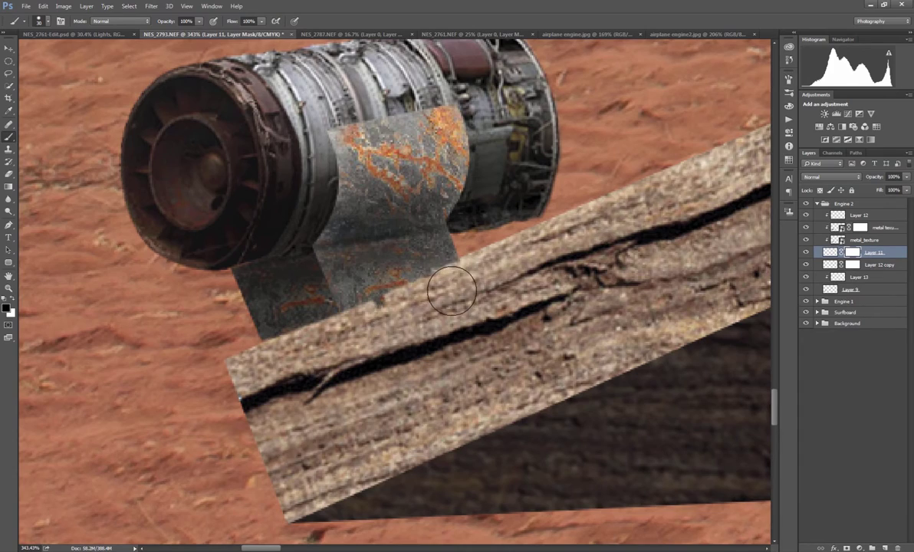
# Place Screw.jpg from the Total Commander file window into the desert composite as a new layer
pyautogui.hotkey('ctrl', '0')
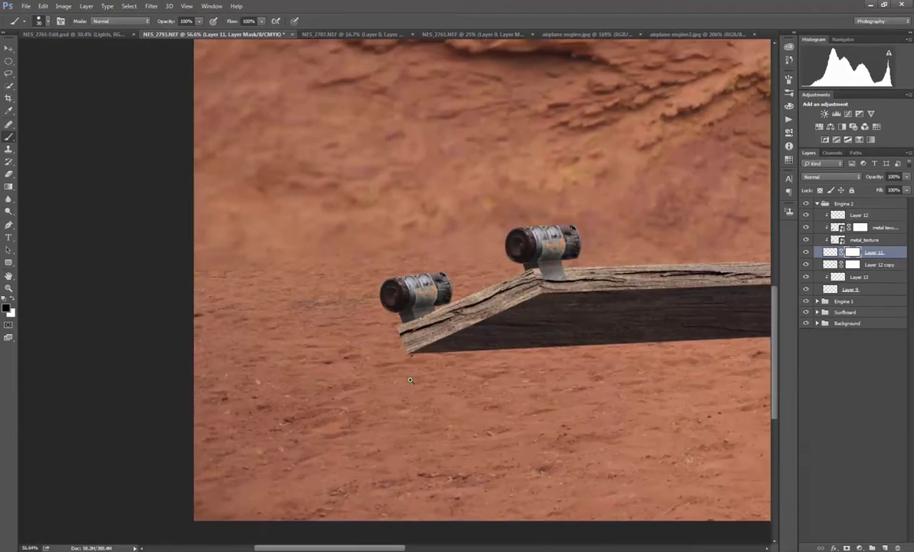
pyautogui.scroll(3, 562, 283)
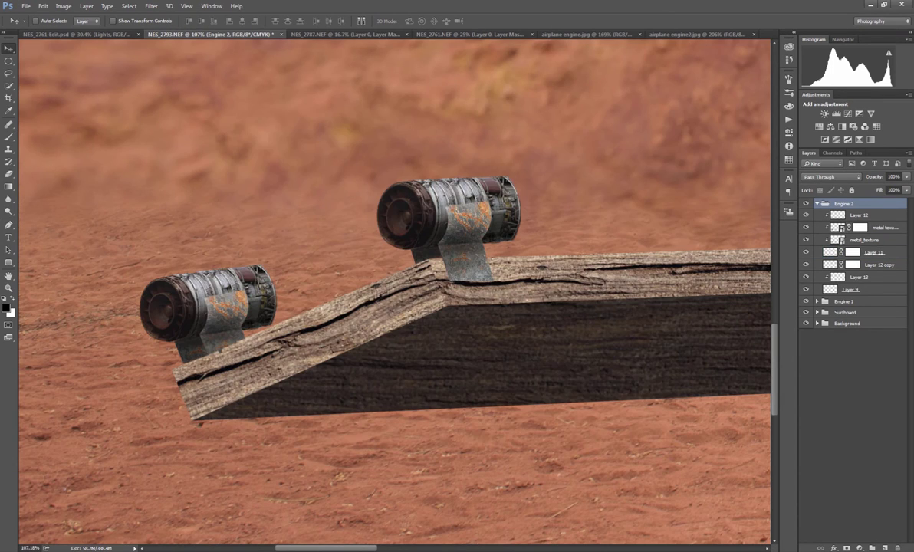
pyautogui.hotkey('alt', 'Tab')
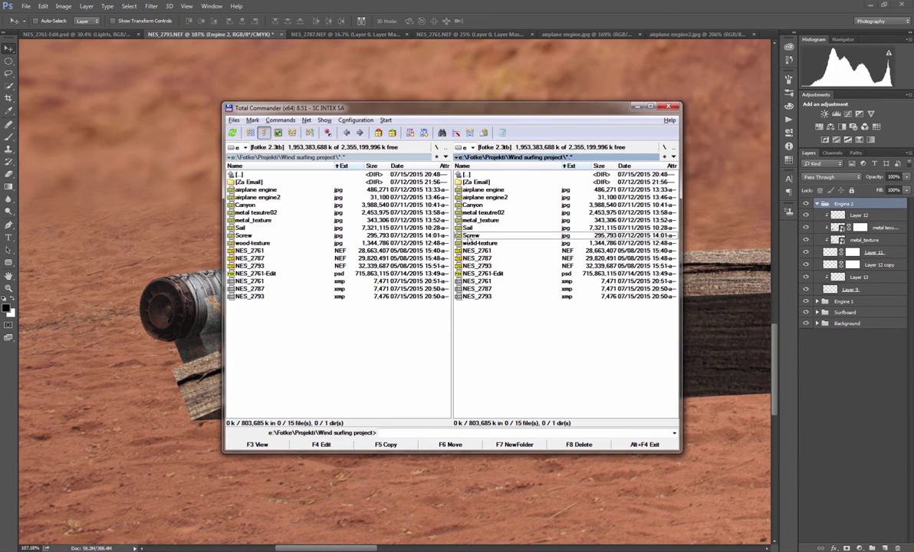
pyautogui.click(467, 236)
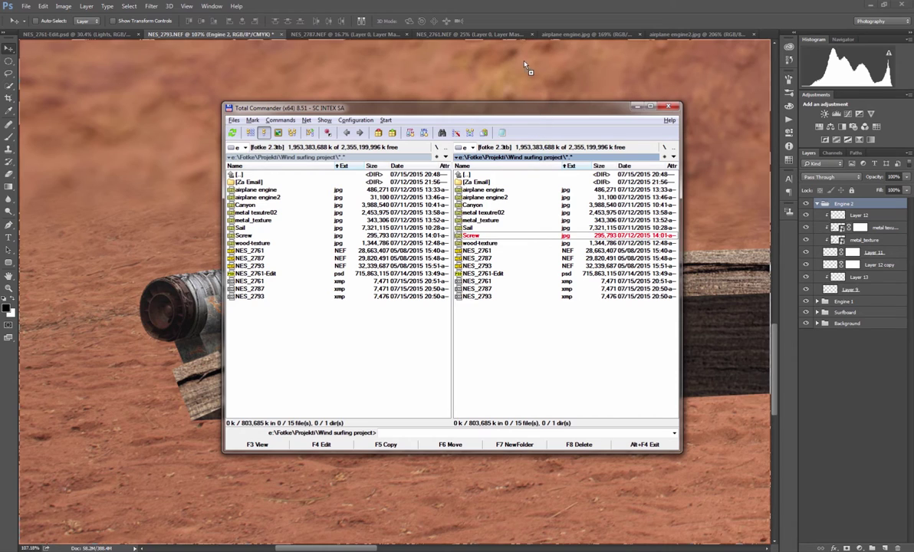
pyautogui.moveTo(523, 73); pyautogui.dragTo(506, 112)
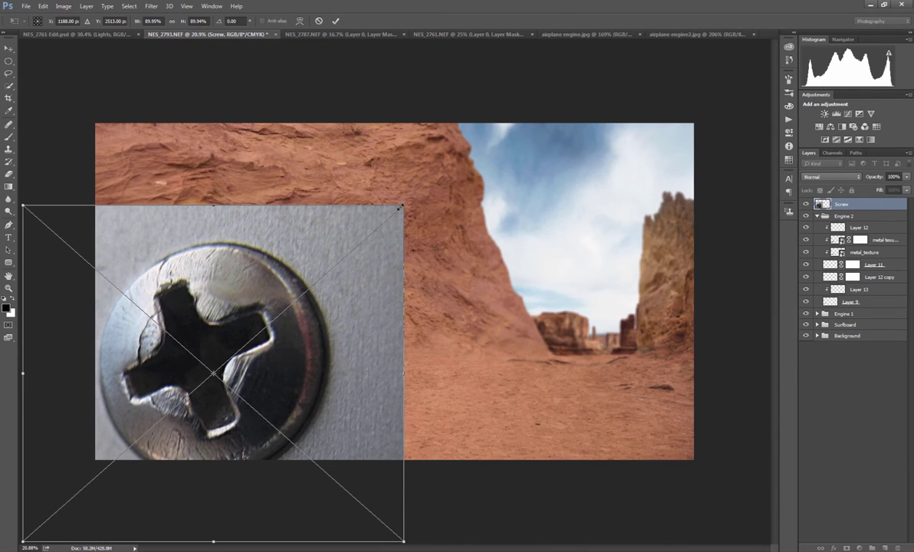
# Scale the placed Screw image down to about 6.7% just below the wooden board and commit the placement
pyautogui.moveTo(399, 208); pyautogui.dragTo(198, 387)
pyautogui.moveTo(127, 431); pyautogui.dragTo(379, 309)
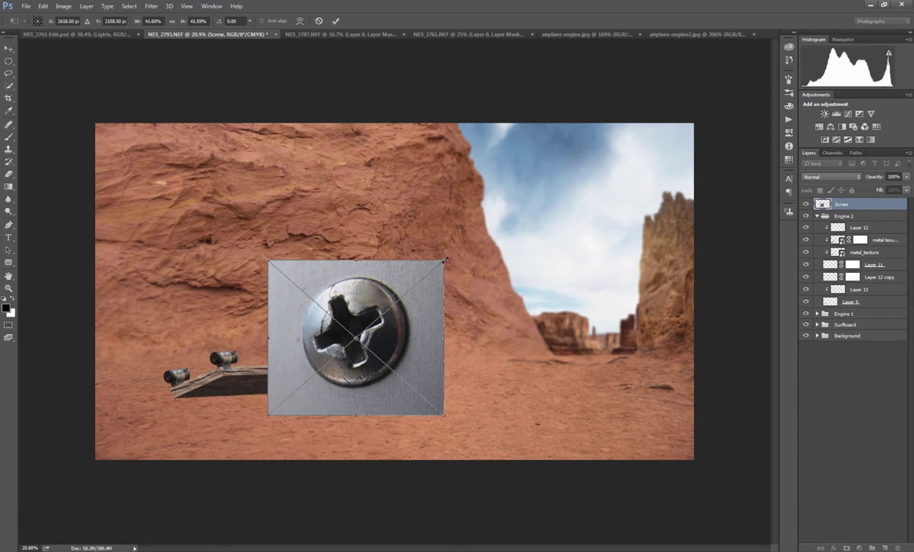
pyautogui.moveTo(449, 265); pyautogui.dragTo(391, 328)
pyautogui.press('Return')
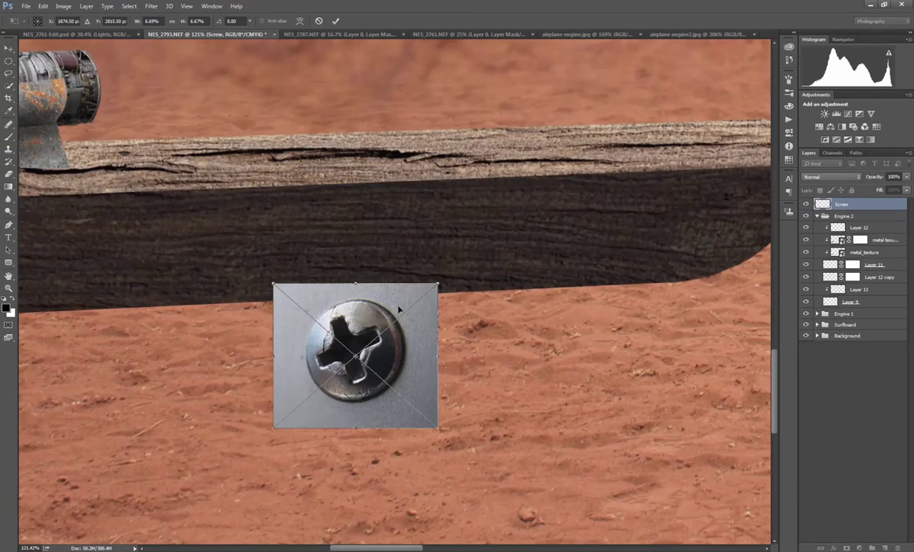
pyautogui.press('Return')
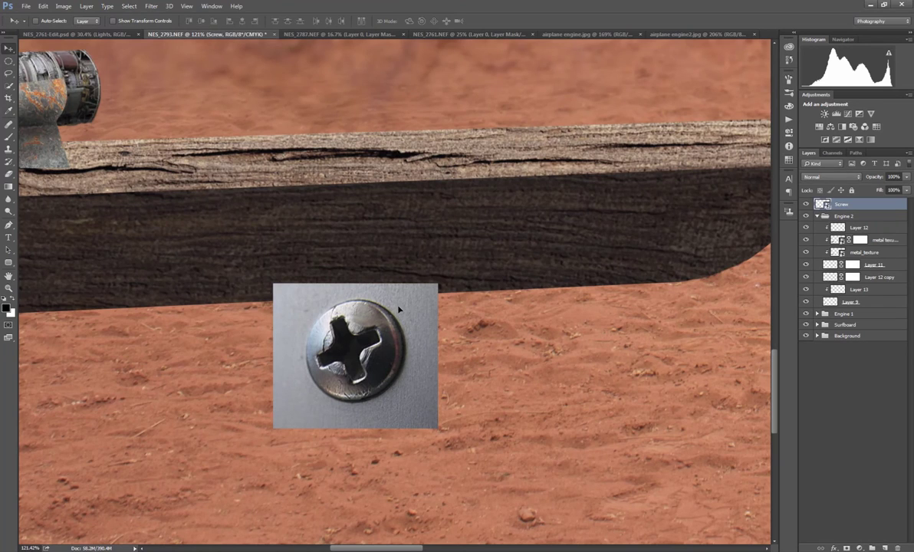
# Select the round screw head with an elliptical selection and mask out the grey background around it
pyautogui.click(9, 66)
pyautogui.click(53, 68)
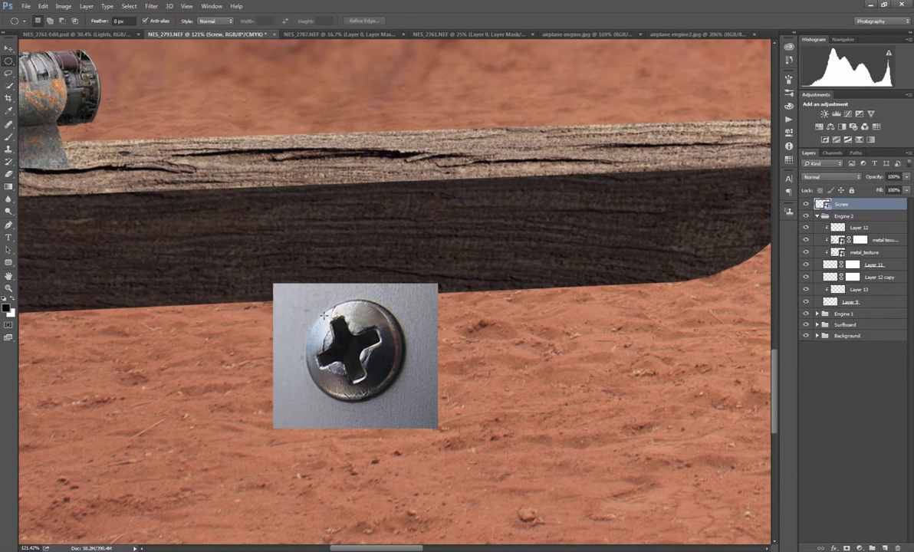
pyautogui.moveTo(302, 296); pyautogui.dragTo(399, 397)
pyautogui.moveTo(427, 428); pyautogui.dragTo(405, 399)
pyautogui.click(846, 548)
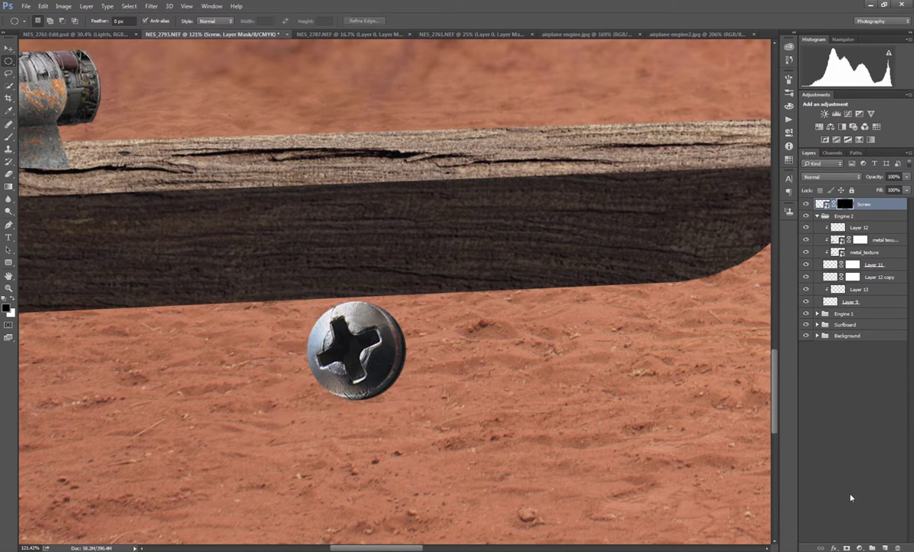
# Collapse the Engine 2 group and move the Screw layer into the top of the Engine 1 group
pyautogui.press('v')
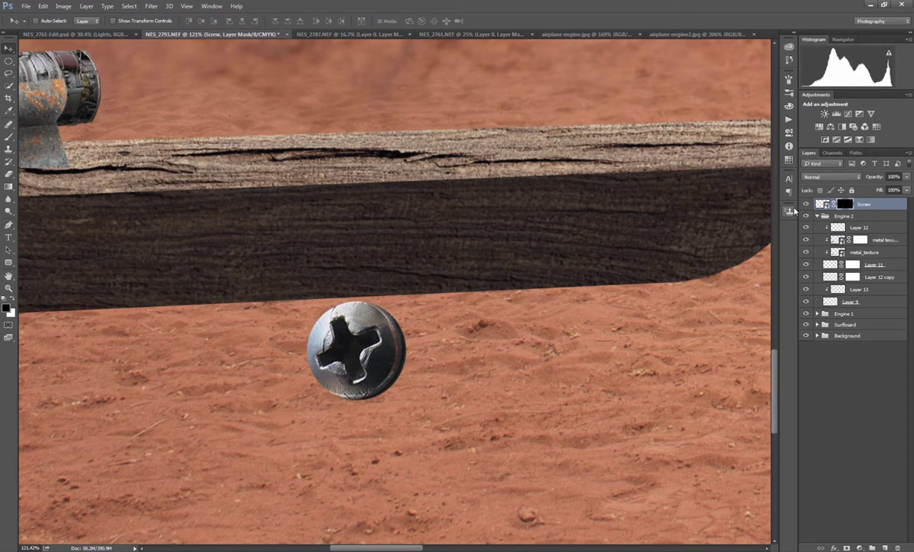
pyautogui.click(817, 217)
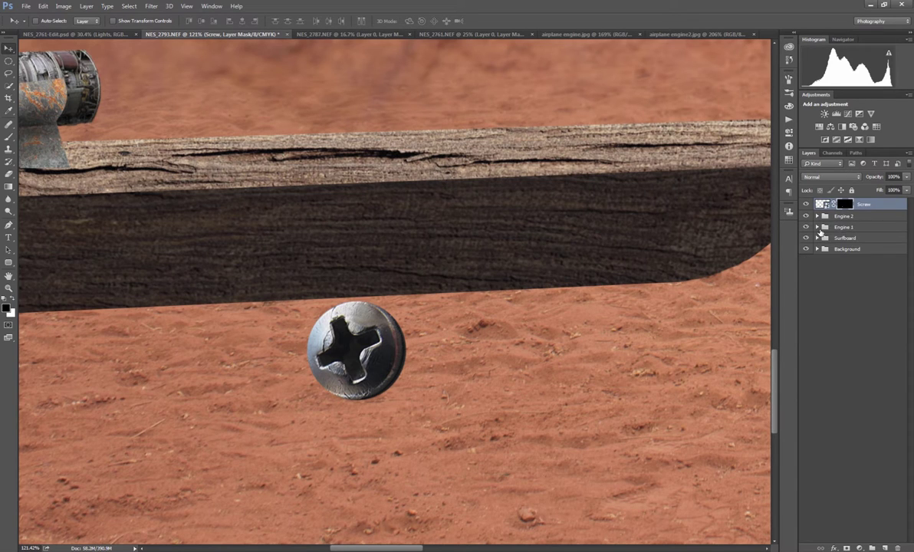
pyautogui.click(817, 228)
pyautogui.moveTo(826, 206); pyautogui.dragTo(818, 230)
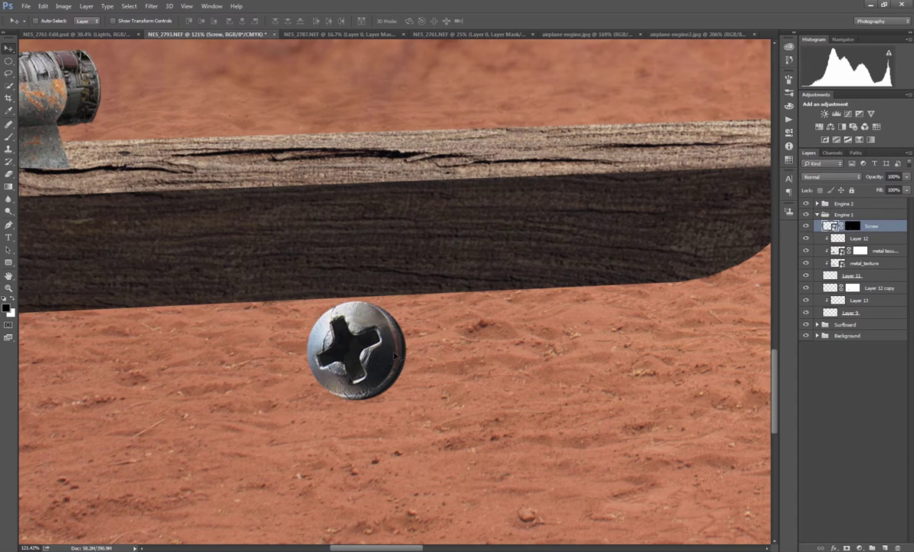
# Rotate the screw about 43°, shrink it and fit it near the lower left corner of Engine 1's metal mount
pyautogui.moveTo(394, 354); pyautogui.dragTo(188, 226)
pyautogui.moveTo(345, 223); pyautogui.dragTo(435, 251)
pyautogui.moveTo(342, 253); pyautogui.dragTo(429, 252)
pyautogui.hotkey('ctrl', 't')
pyautogui.moveTo(549, 184); pyautogui.dragTo(509, 189)
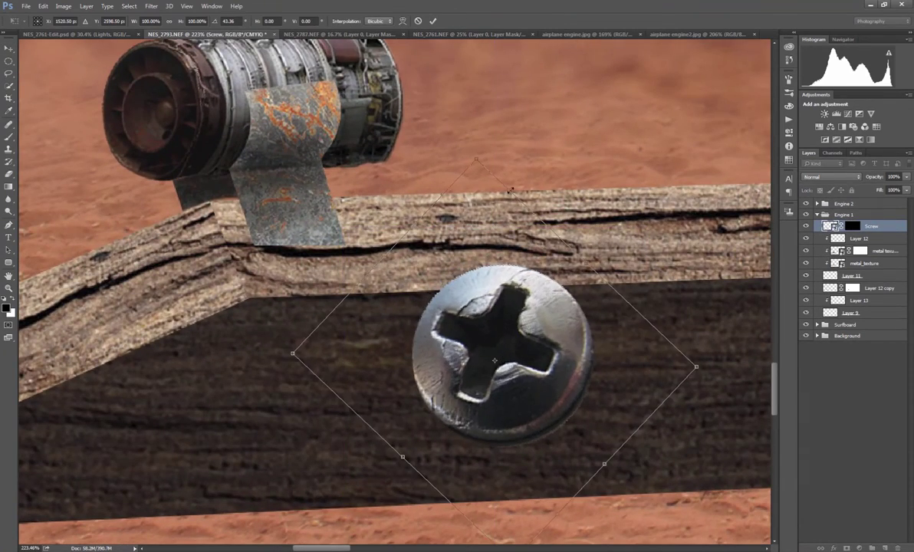
pyautogui.moveTo(475, 155); pyautogui.dragTo(276, 227)
pyautogui.scroll(5, 296, 229)
pyautogui.moveTo(229, 180); pyautogui.dragTo(238, 177)
pyautogui.press('Return')
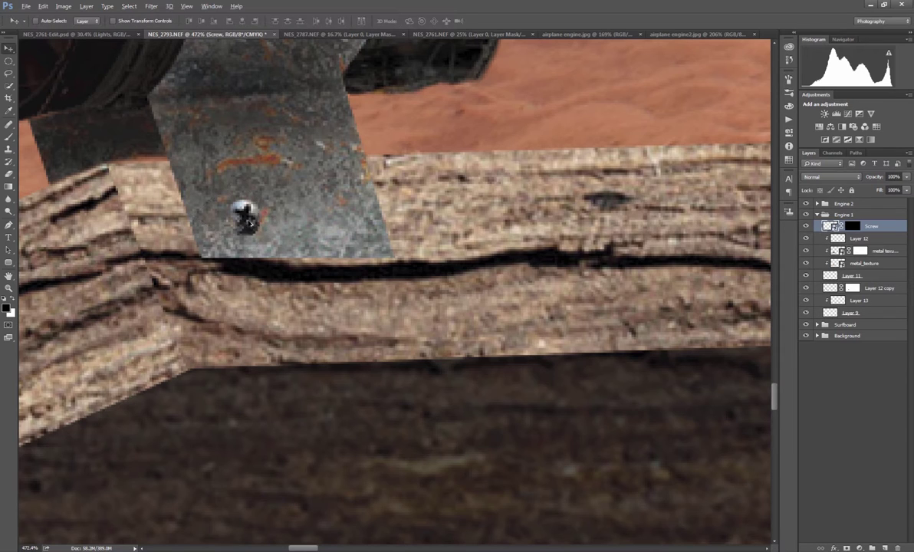
# Duplicate the screw to the opposite lower corner of Engine 1's mount and collapse the Engine 1 group
pyautogui.moveTo(258, 227); pyautogui.dragTo(329, 226)
pyautogui.scroll(-12, 444, 245)
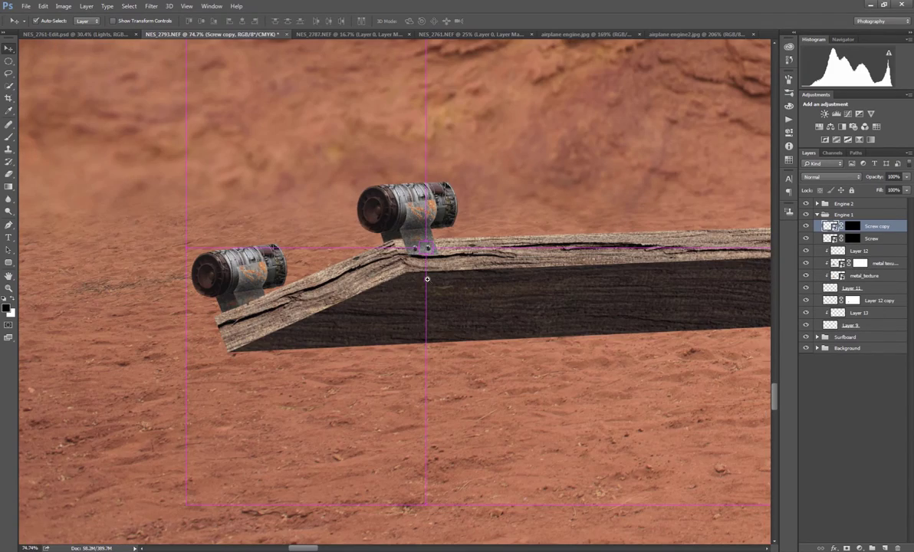
pyautogui.moveTo(432, 285); pyautogui.dragTo(420, 312)
pyautogui.scroll(-3, 416, 305)
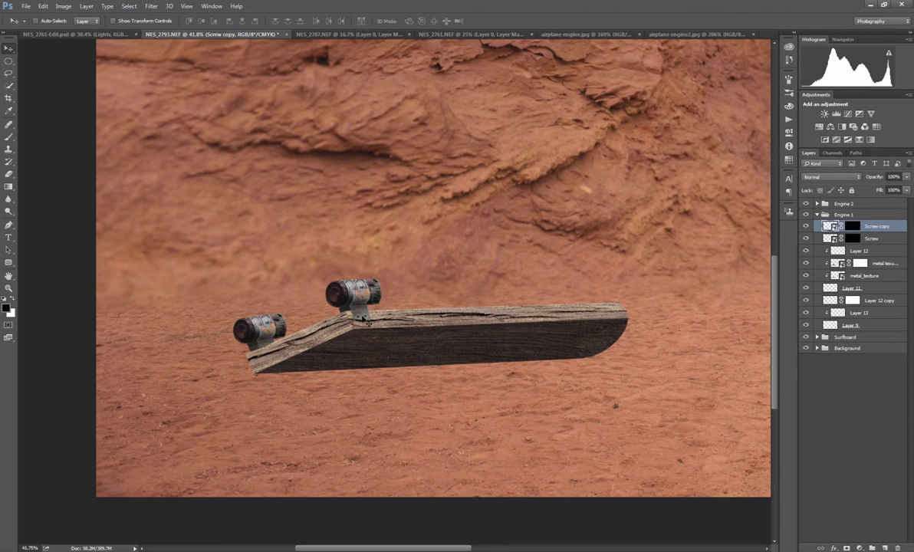
pyautogui.moveTo(376, 322); pyautogui.dragTo(346, 330)
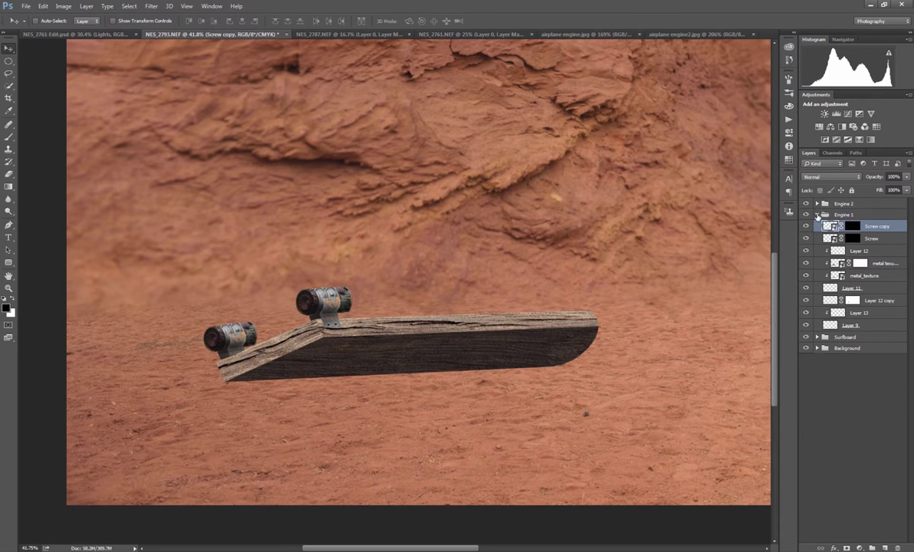
pyautogui.click(817, 215)
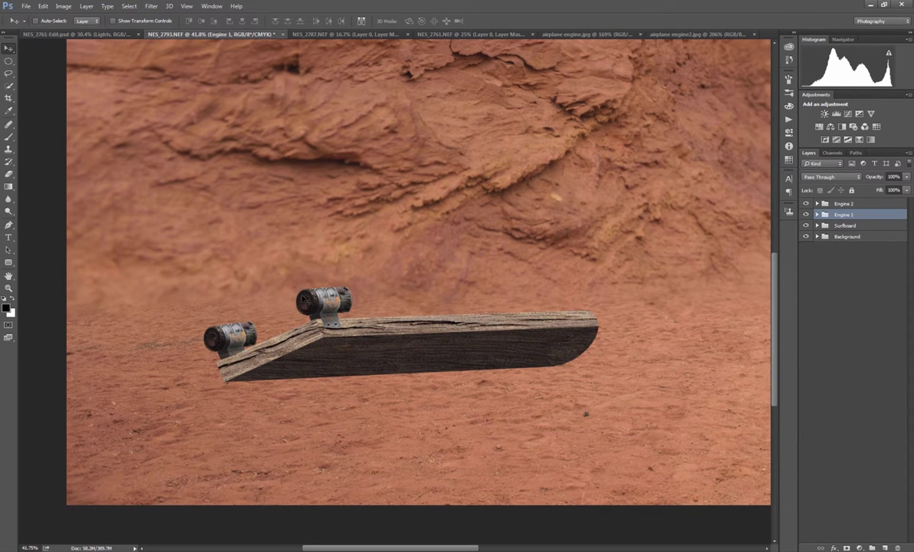
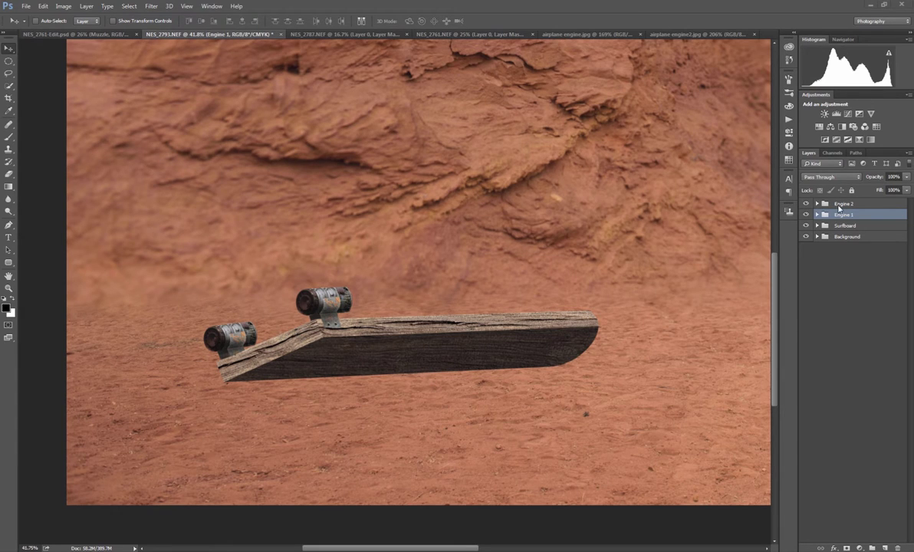
# Create a new layer above the Engine 2 group and make white the foreground color
pyautogui.click(842, 204)
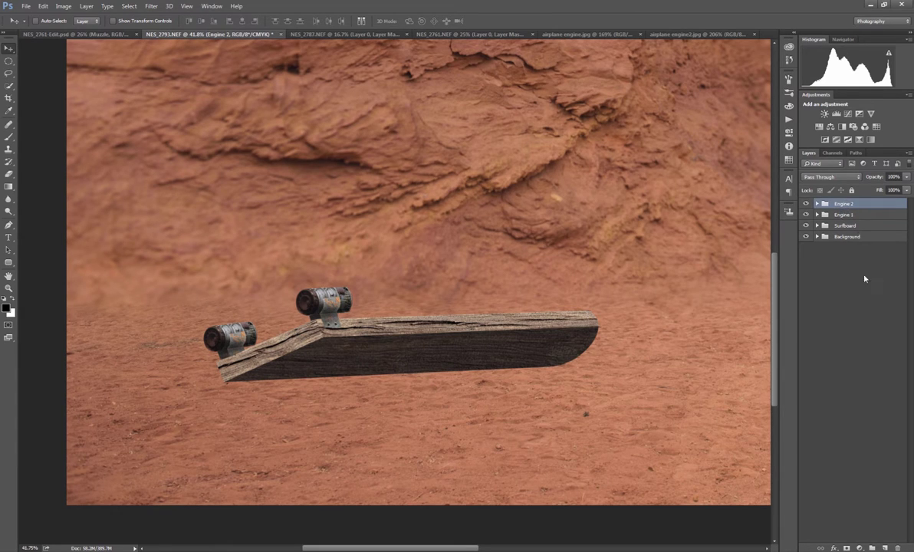
pyautogui.click(883, 546)
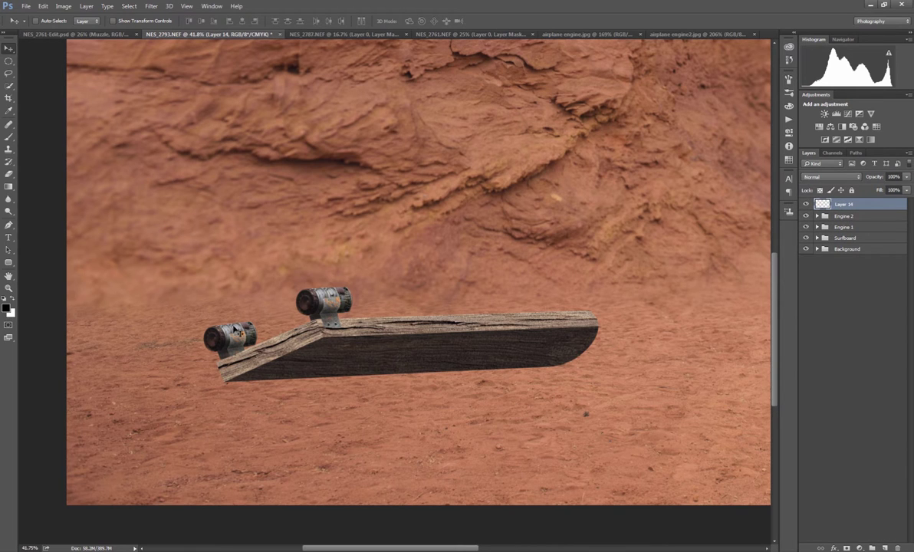
pyautogui.press('x')
pyautogui.scroll(3, 116, 364)
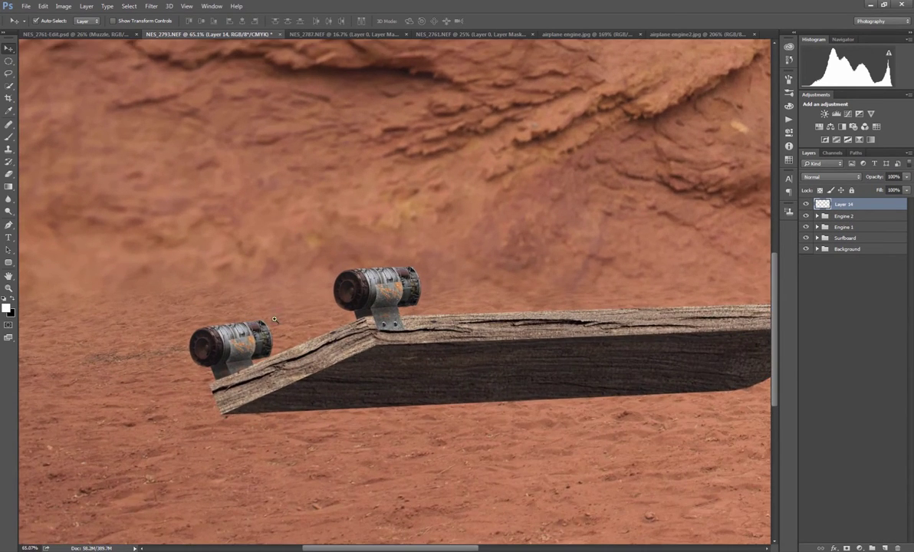
# Paint a white glow over and behind the upper engine's nozzle with a soft round brush at 58% opacity
pyautogui.press('b')
pyautogui.rightClick(447, 339)
pyautogui.moveTo(448, 333); pyautogui.dragTo(411, 326)
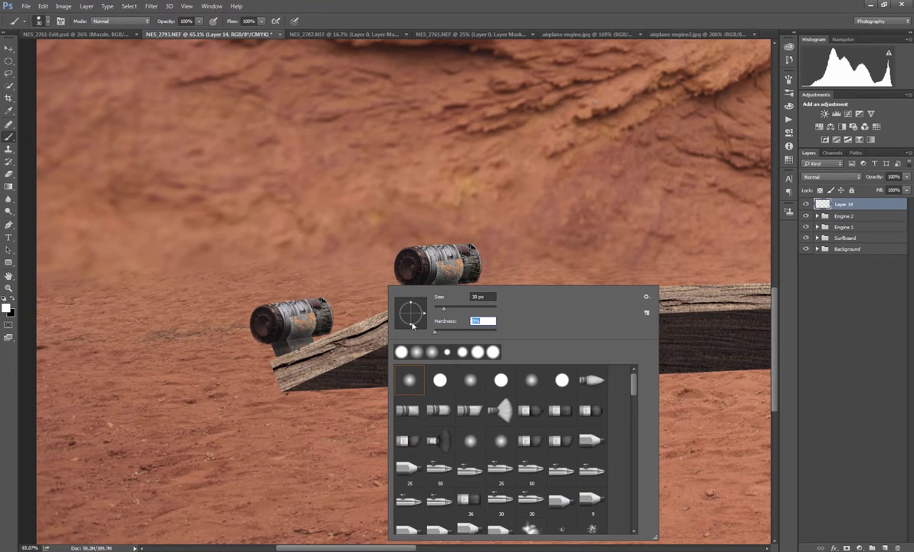
pyautogui.press('Return')
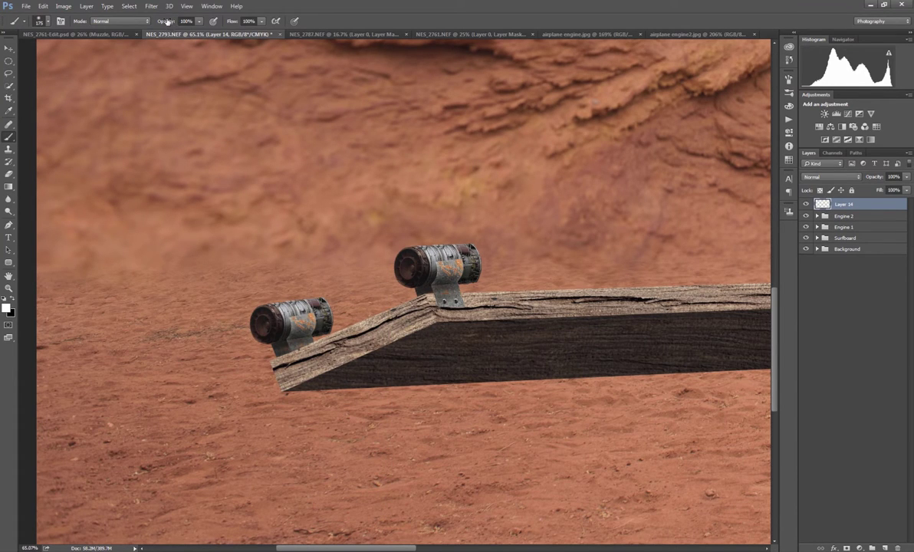
pyautogui.moveTo(167, 21); pyautogui.dragTo(165, 17)
pyautogui.press('[')
pyautogui.press('[')
pyautogui.press('[')
pyautogui.press('[')
pyautogui.moveTo(349, 272)
pyautogui.mouseDown()
pyautogui.moveTo(415, 267)
pyautogui.moveTo(357, 269)
pyautogui.mouseUp()
pyautogui.moveTo(415, 269); pyautogui.dragTo(360, 274)
pyautogui.press(']')
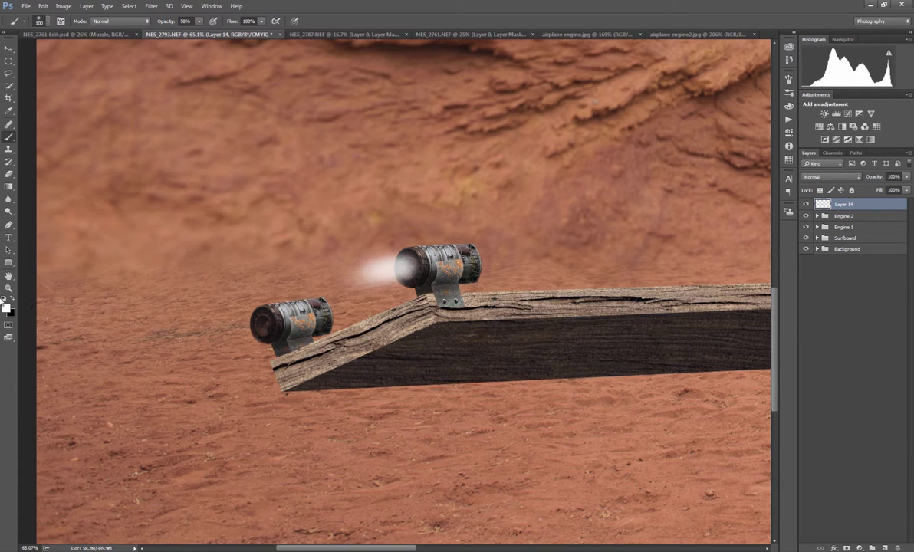
# Set the foreground color to yellow #cab92b and paint a flame widening behind the upper engine, enlarging the brush to 400 px
pyautogui.click(6, 306)
pyautogui.click(768, 295)
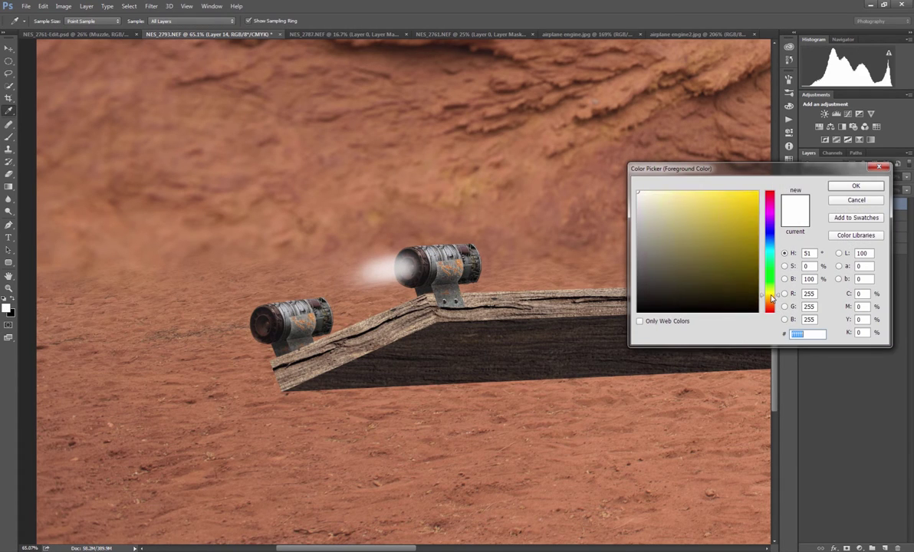
pyautogui.click(732, 215)
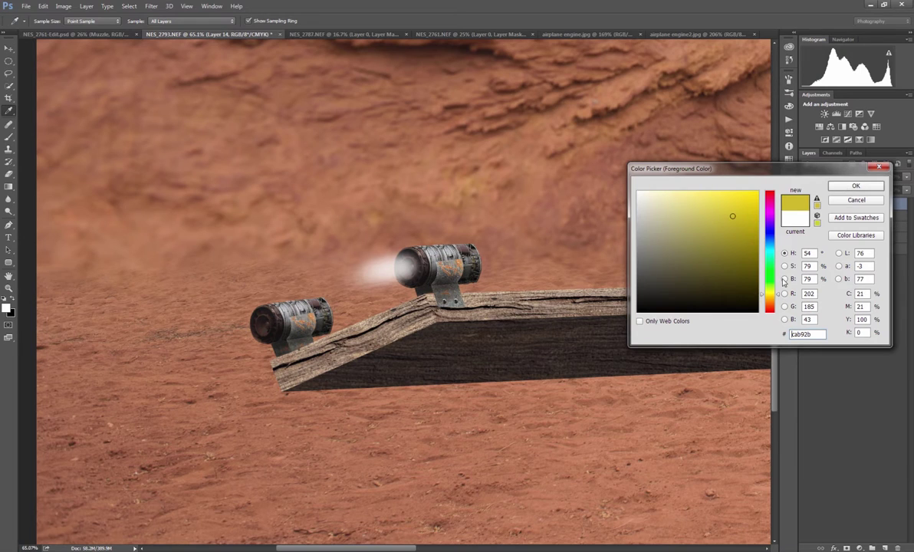
pyautogui.click(856, 185)
pyautogui.press(']')
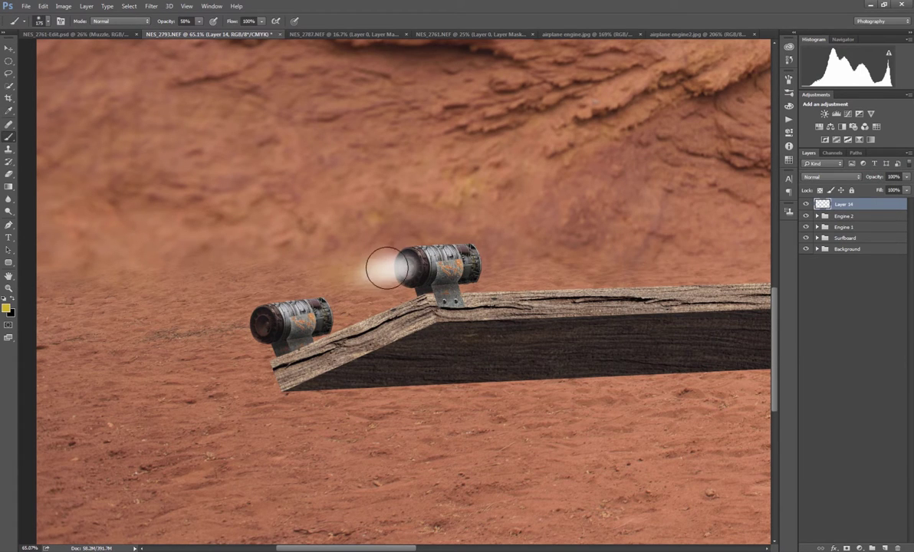
pyautogui.moveTo(310, 280)
pyautogui.mouseDown()
pyautogui.moveTo(370, 259)
pyautogui.moveTo(361, 272)
pyautogui.moveTo(307, 272)
pyautogui.mouseUp()
pyautogui.press(']')
pyautogui.press(']')
pyautogui.press(']')
pyautogui.press(']')
pyautogui.press(']')
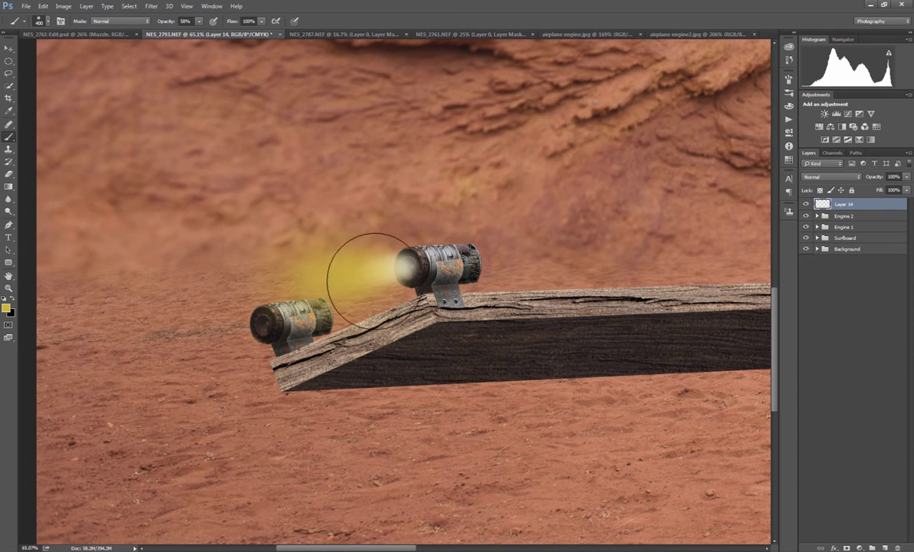
pyautogui.moveTo(413, 295); pyautogui.dragTo(381, 294)
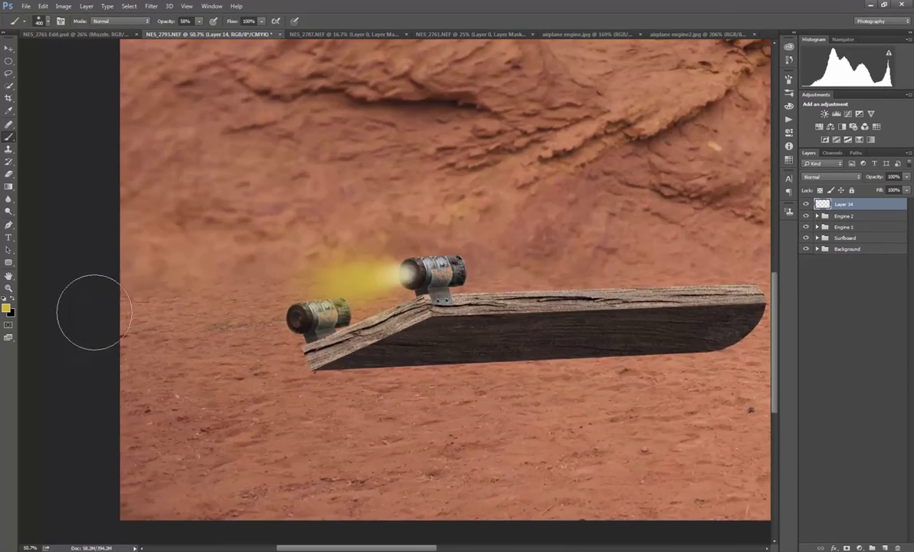
# Swap the foreground and background colors, replacing the black with white as the foreground color
pyautogui.click(11, 299)
pyautogui.click(8, 308)
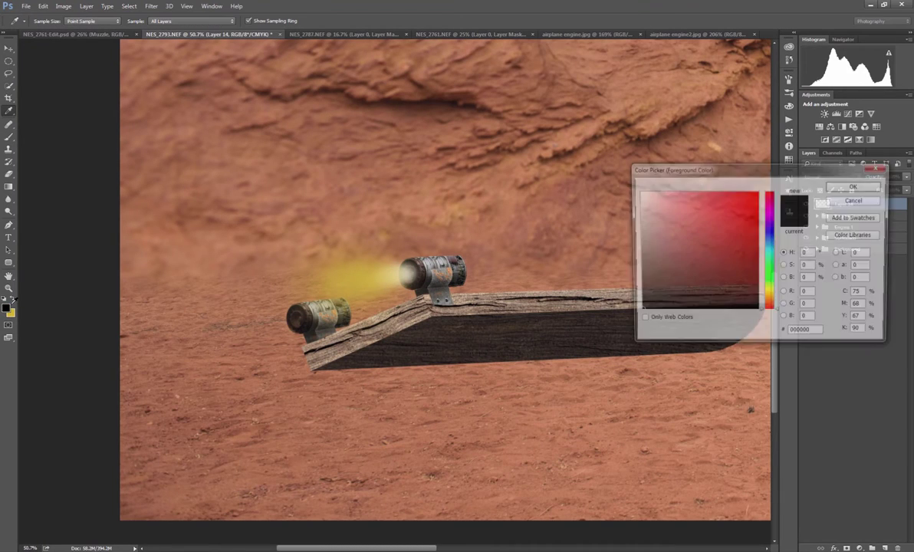
pyautogui.click(639, 192)
pyautogui.click(831, 187)
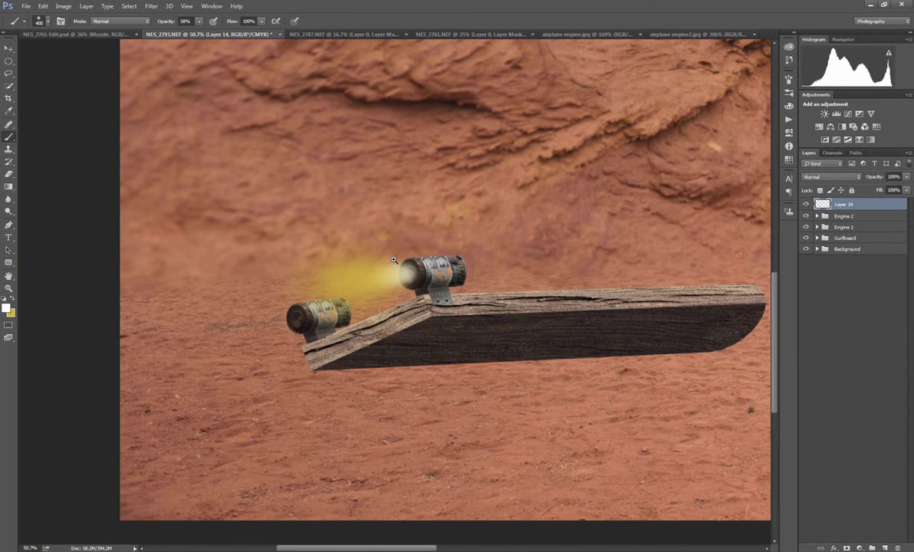
# Paint a white core from the upper engine's nozzle into the yellow flame, varying the brush between 60 and 125 px
pyautogui.scroll(2, 394, 275)
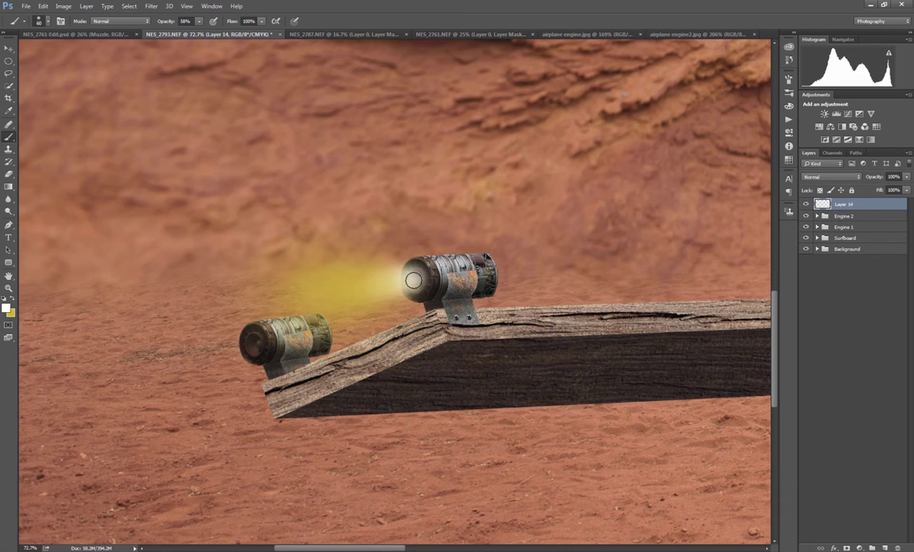
pyautogui.moveTo(382, 282); pyautogui.dragTo(335, 287)
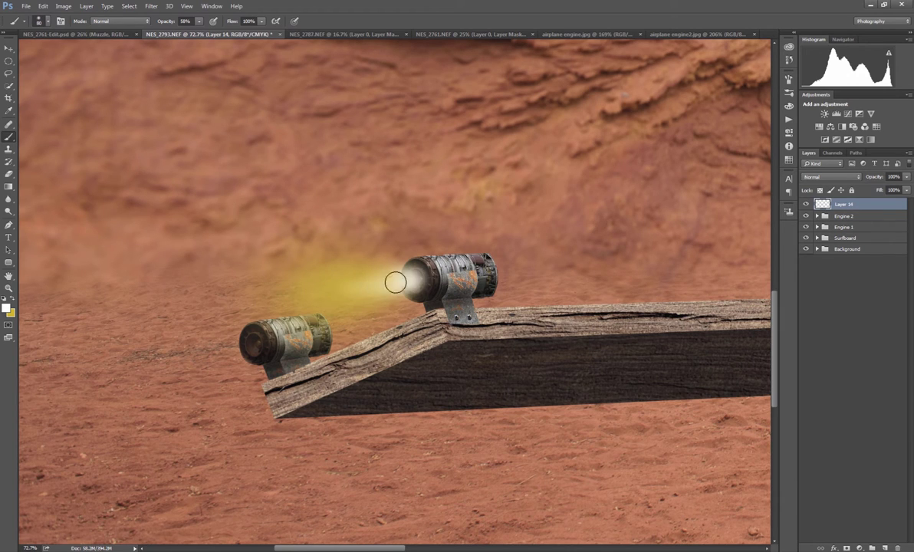
pyautogui.press(']')
pyautogui.press(']')
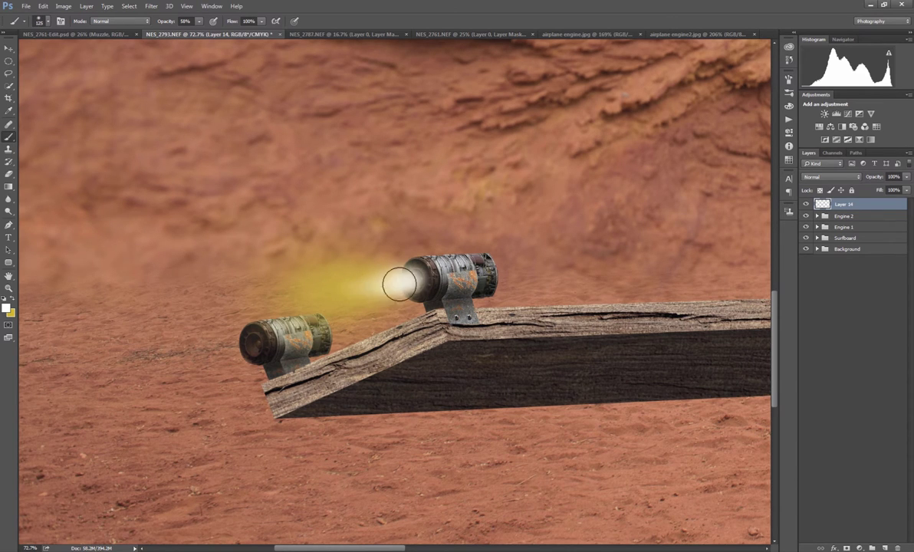
pyautogui.press('[')
pyautogui.press('[')
pyautogui.press('[')
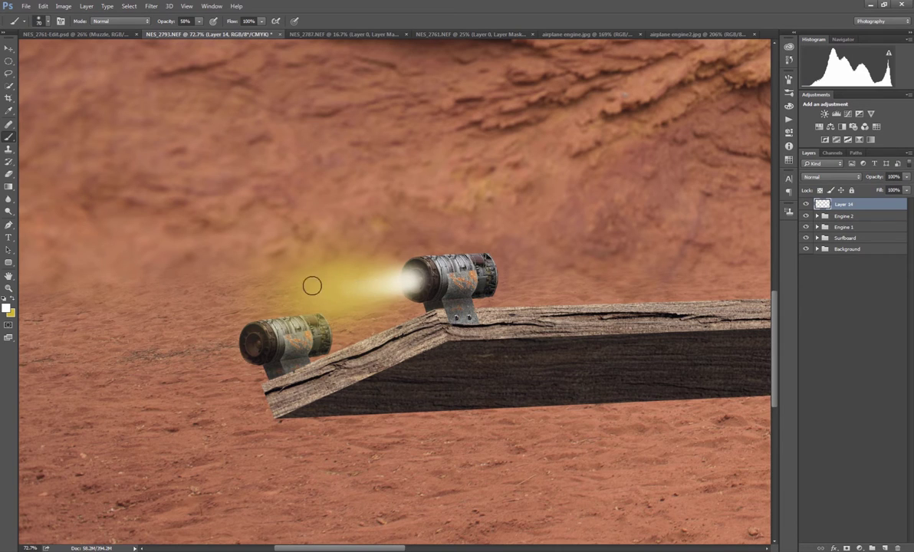
pyautogui.scroll(-5, 364, 298)
pyautogui.moveTo(364, 299); pyautogui.dragTo(388, 300)
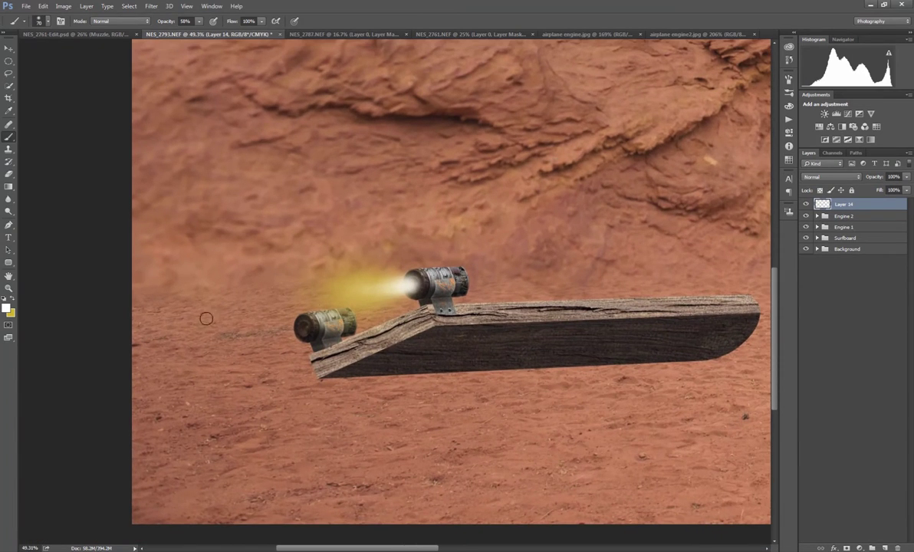
# Switch the foreground back to yellow, enlarge the brush to 300 px and paint more yellow over the upper engine's flame
pyautogui.press('x')
pyautogui.press(']')
pyautogui.press(']')
pyautogui.press(']')
pyautogui.press(']')
pyautogui.press(']')
pyautogui.press(']')
pyautogui.moveTo(332, 290)
pyautogui.mouseDown()
pyautogui.moveTo(409, 286)
pyautogui.moveTo(317, 292)
pyautogui.mouseUp()
pyautogui.press(']')
pyautogui.press(']')
pyautogui.press(']')
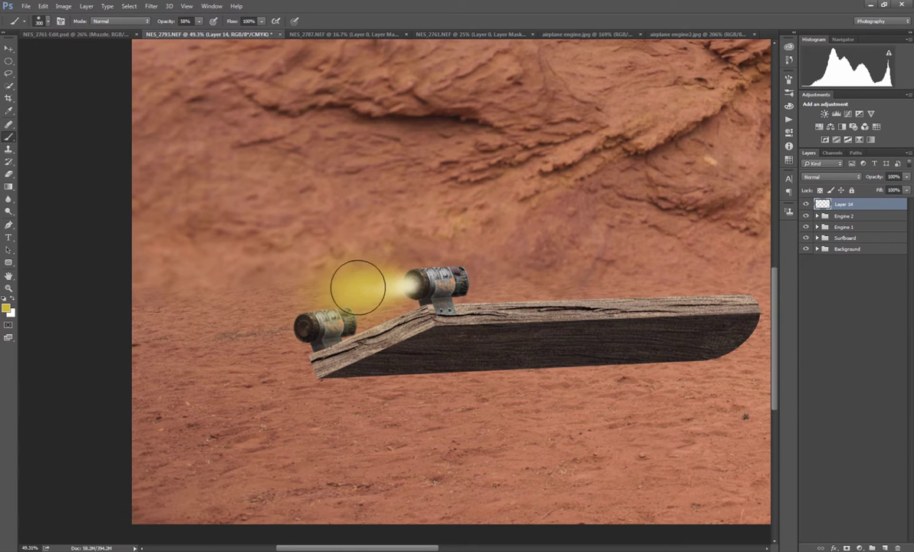
# Switch to white, reduce the brush to 70 px and repaint the bright core from the nozzle into the flame
pyautogui.click(12, 299)
pyautogui.press('[')
pyautogui.press('[')
pyautogui.press('[')
pyautogui.press('[')
pyautogui.press('[')
pyautogui.press('[')
pyautogui.press('[')
pyautogui.press('[')
pyautogui.press('[')
pyautogui.moveTo(412, 286)
pyautogui.mouseDown()
pyautogui.moveTo(353, 294)
pyautogui.moveTo(370, 291)
pyautogui.mouseUp()
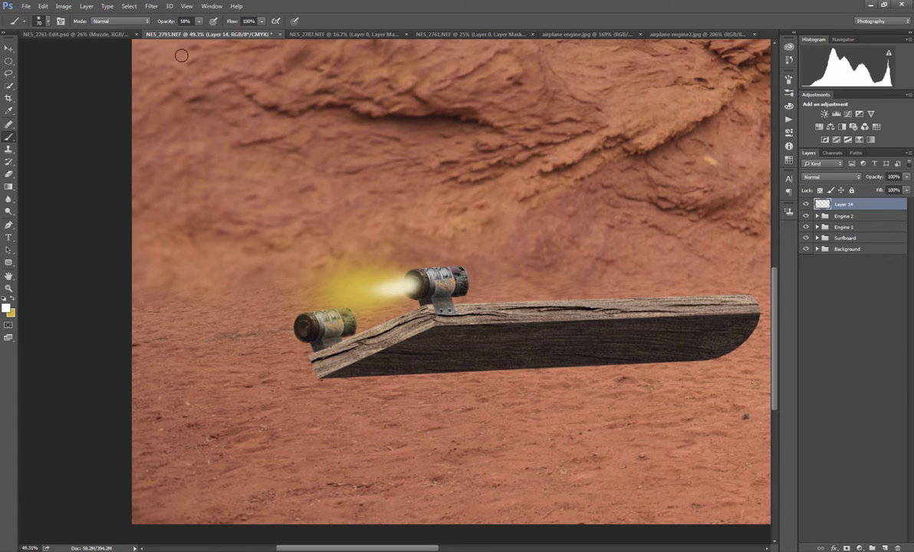
# Apply a Motion Blur to the flame layer with an angle of 13° and a distance of 41 pixels
pyautogui.click(151, 8)
pyautogui.moveTo(170, 113)
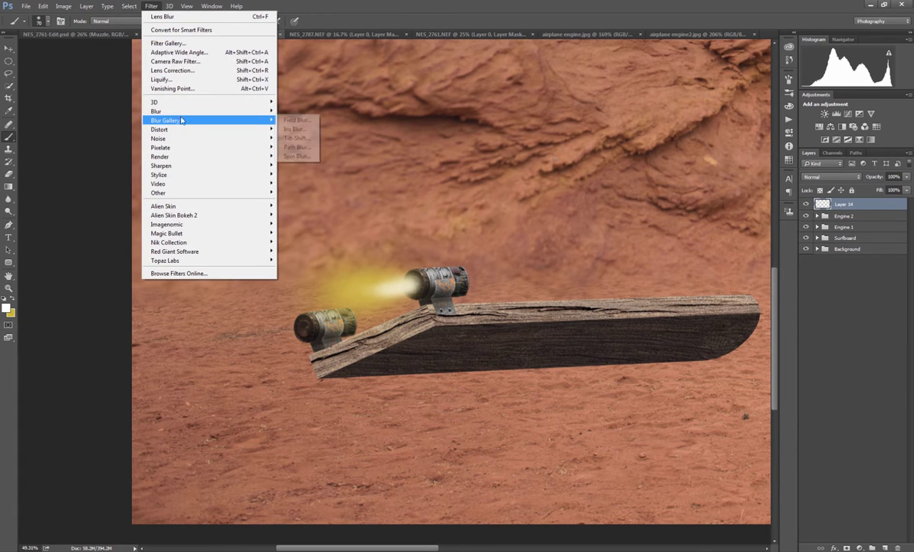
pyautogui.click(299, 165)
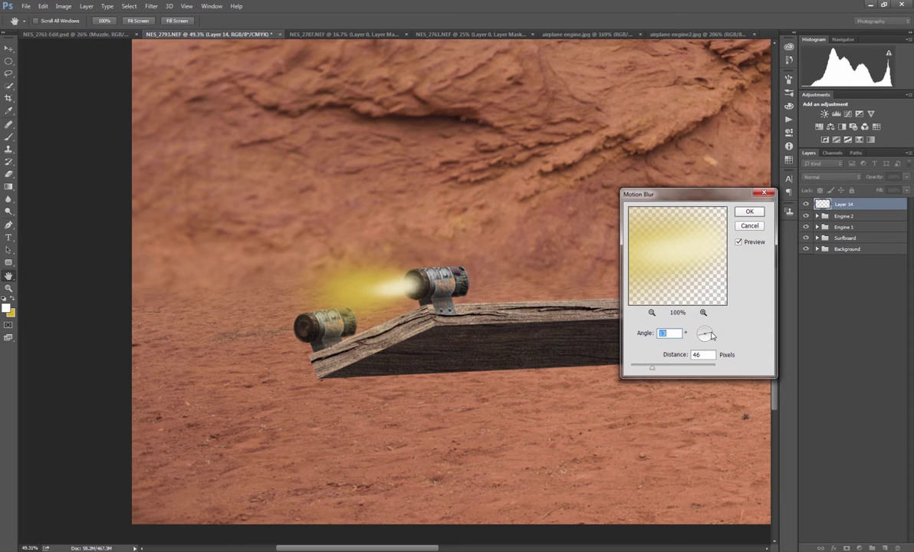
pyautogui.moveTo(663, 371)
pyautogui.mouseDown()
pyautogui.moveTo(634, 369)
pyautogui.moveTo(653, 369)
pyautogui.mouseUp()
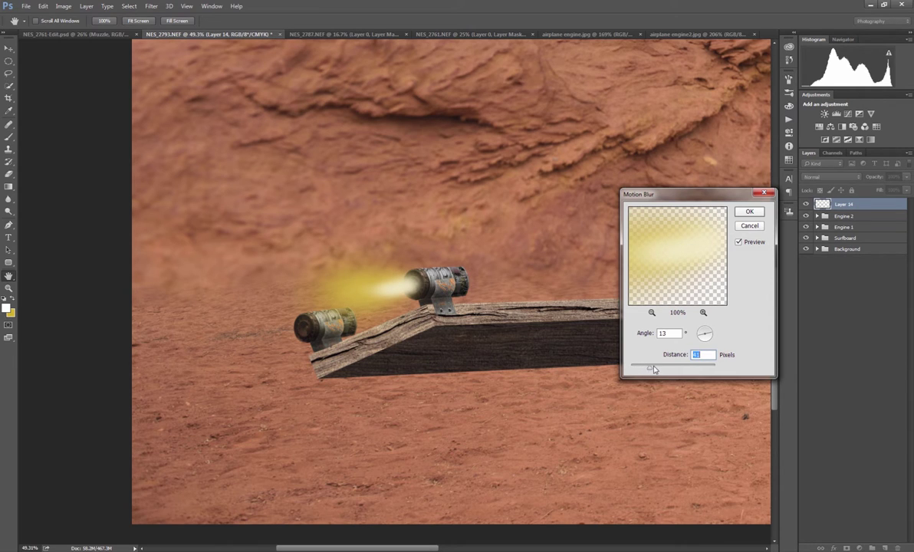
pyautogui.click(749, 212)
# Duplicate the flame layer and place the copy at the lower engine's nozzle
pyautogui.press('v')
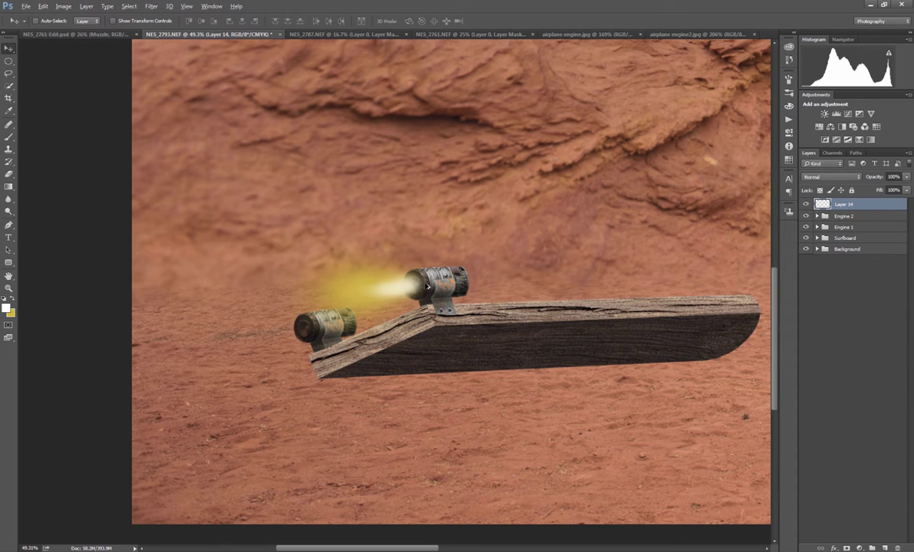
pyautogui.keyDown('alt'); pyautogui.moveTo(417, 288); pyautogui.dragTo(308, 331); pyautogui.keyUp('alt')
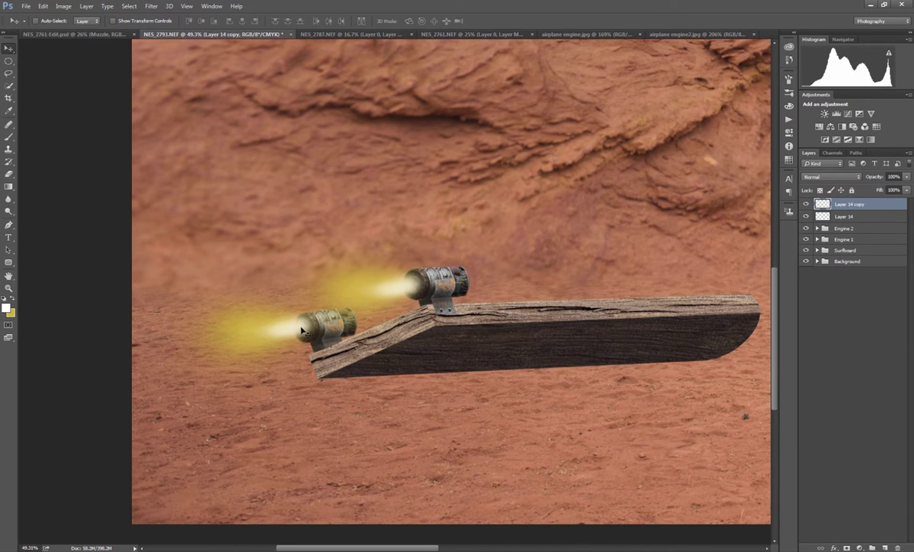
pyautogui.scroll(-5, 389, 313)
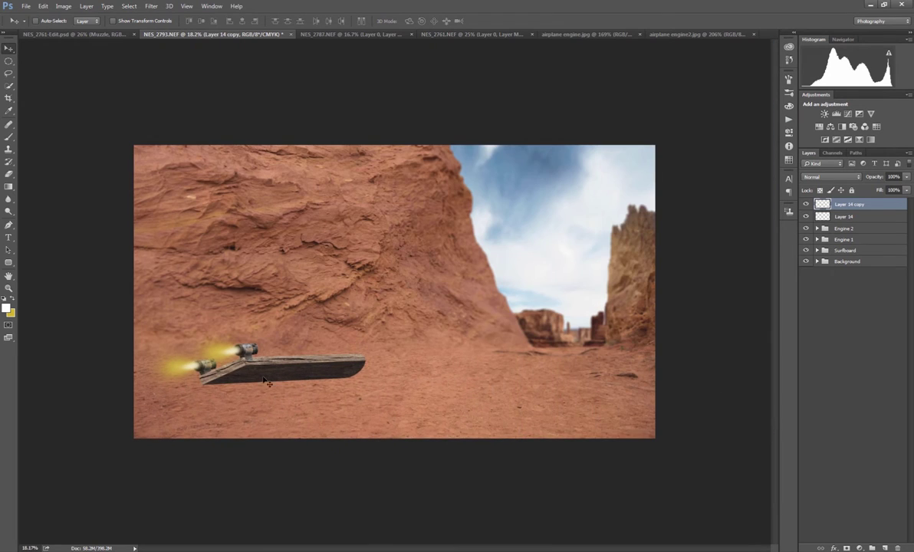
pyautogui.scroll(2, 269, 367)
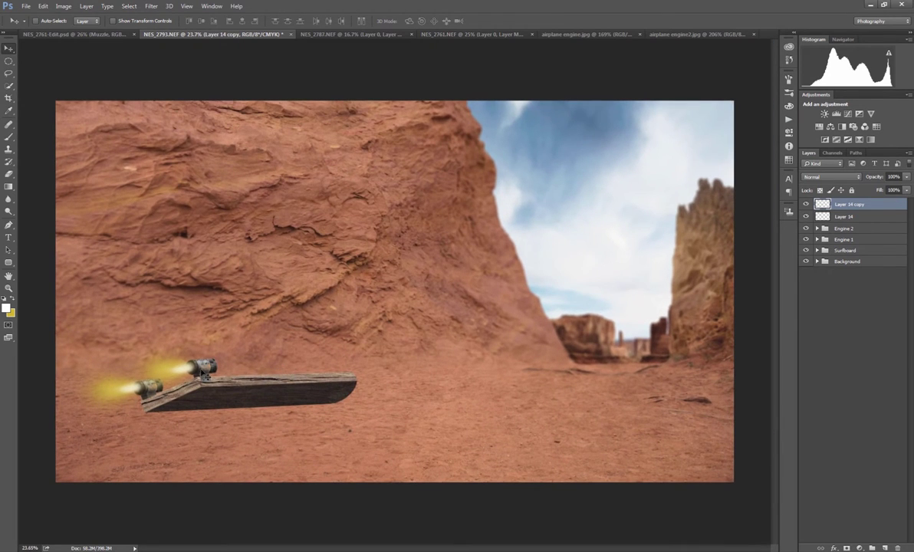
# Group the two flame layers and name the group Muzzles
pyautogui.keyDown('shift'); pyautogui.click(828, 218); pyautogui.keyUp('shift')
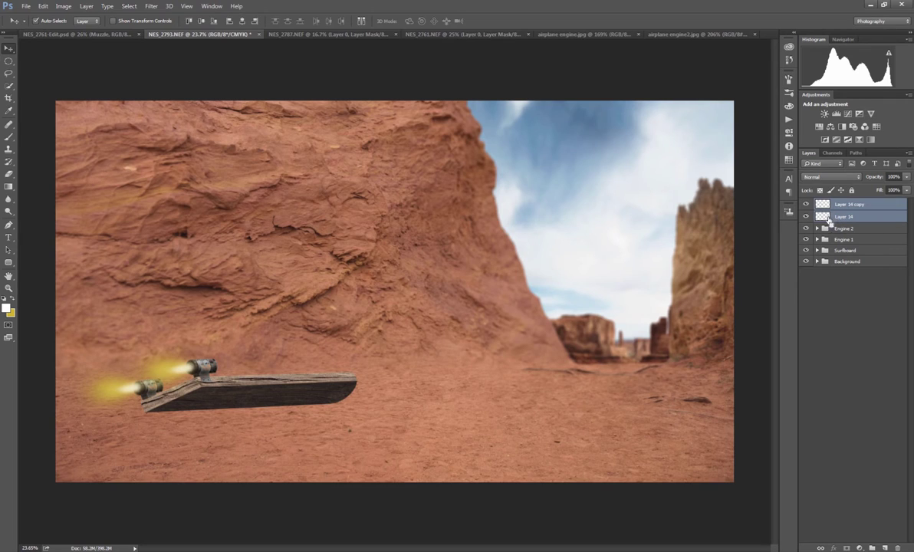
pyautogui.hotkey('ctrl', 'g')
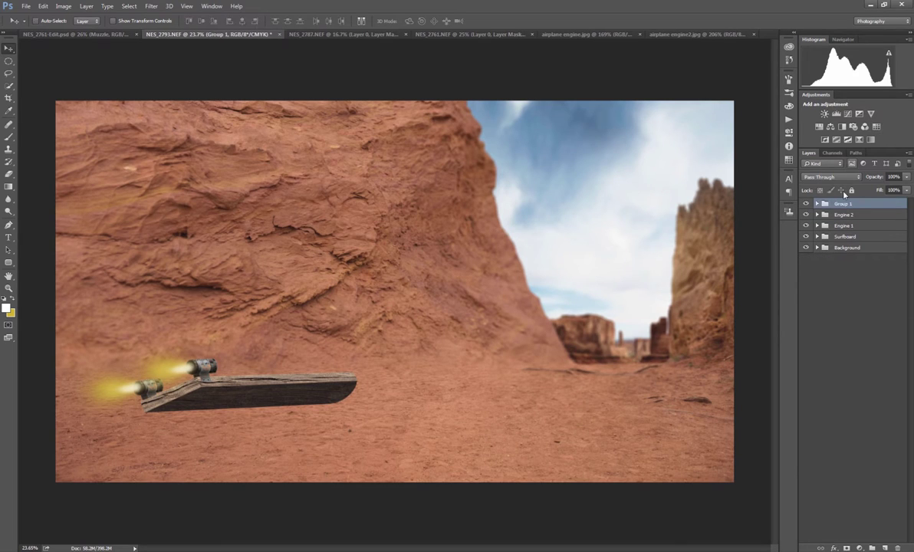
pyautogui.doubleClick(843, 203)
pyautogui.write('Muzzles')
pyautogui.press('Return')
# Shift the Muzzles, Engine 2, Engine 1 and Surfboard groups together slightly right and down, then select the Background group
pyautogui.keyDown('shift'); pyautogui.click(860, 236); pyautogui.keyUp('shift')
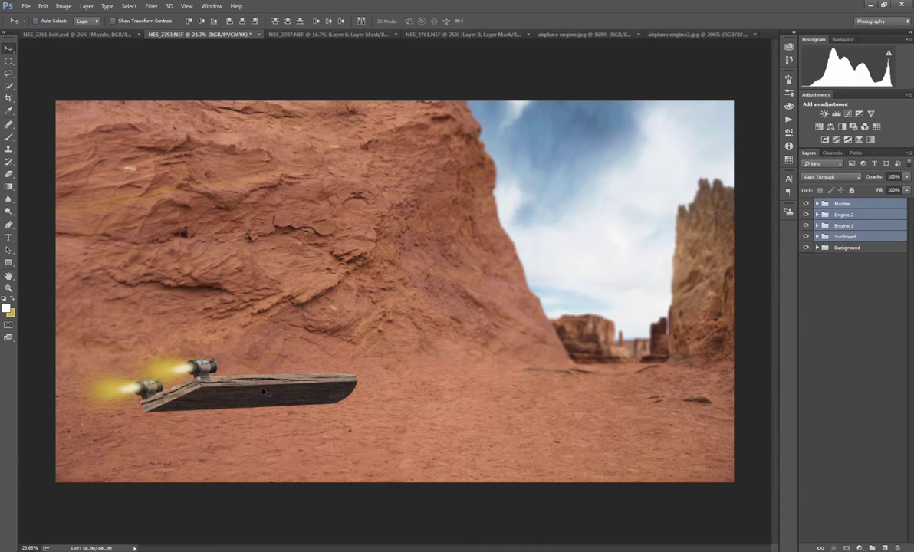
pyautogui.moveTo(262, 392)
pyautogui.mouseDown()
pyautogui.moveTo(757, 372)
pyautogui.moveTo(802, 350)
pyautogui.moveTo(413, 355)
pyautogui.moveTo(251, 387)
pyautogui.moveTo(250, 397)
pyautogui.moveTo(245, 372)
pyautogui.moveTo(255, 394)
pyautogui.mouseUp()
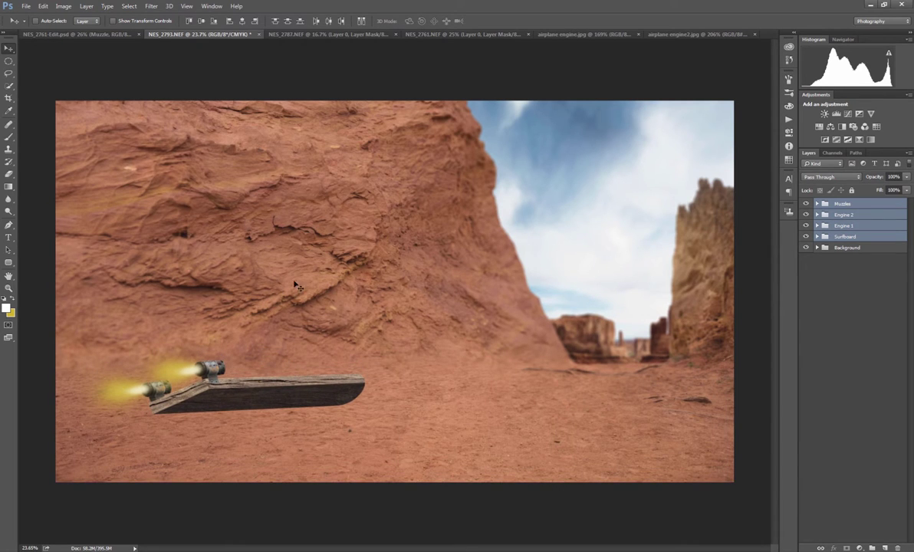
pyautogui.click(847, 247)
# Switch to Total Commander and open Sail.jpg from the Wind surfing project folder in Photoshop
pyautogui.hotkey('alt', 'Tab')
pyautogui.hotkey('alt', 'Tab')
pyautogui.hotkey('alt', 'Tab')
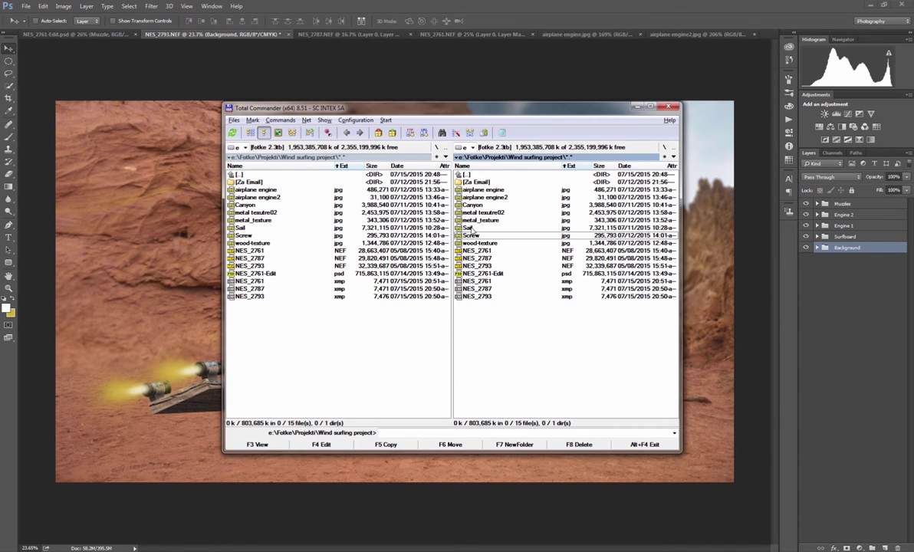
pyautogui.moveTo(471, 230); pyautogui.dragTo(546, 48)
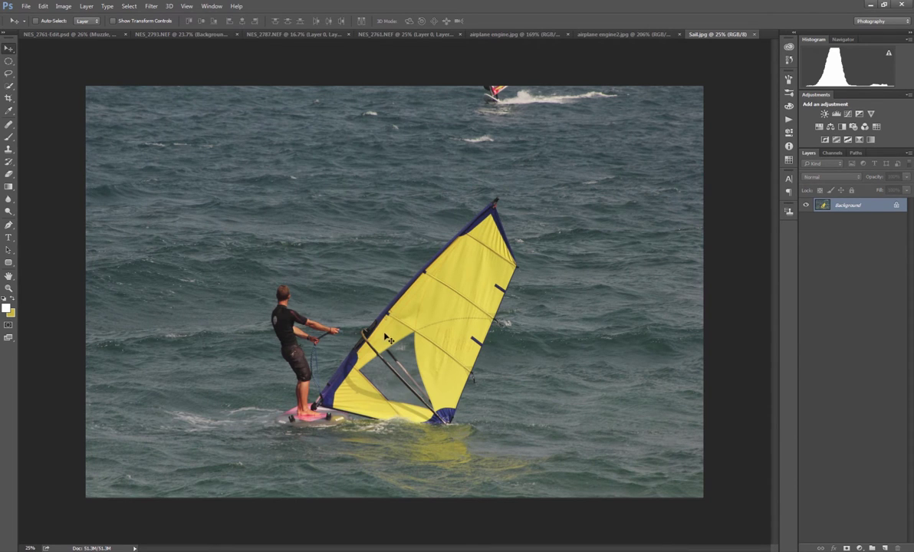
# Start a Quick Selection of the windsurfing sail, covering its top yellow panel and blue tip
pyautogui.moveTo(330, 390); pyautogui.dragTo(378, 393)
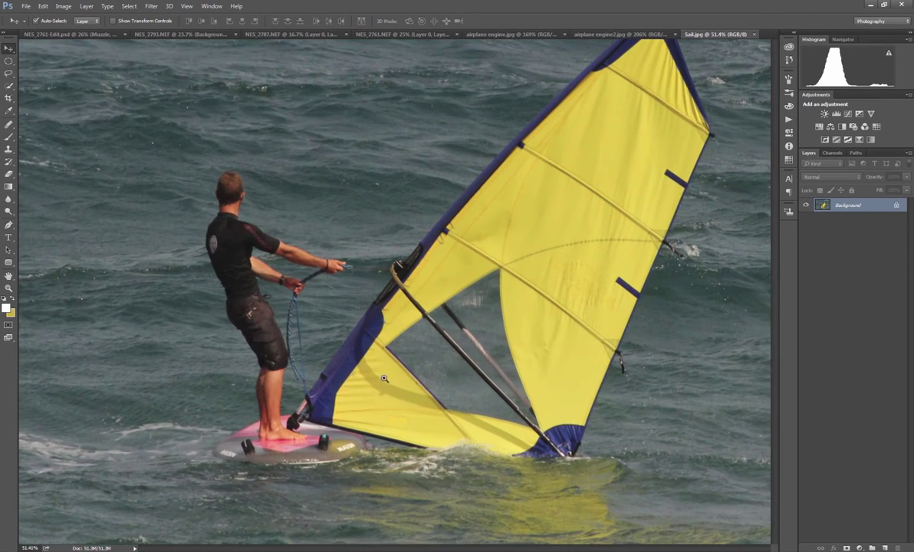
pyautogui.moveTo(418, 338); pyautogui.dragTo(355, 350)
pyautogui.press('w')
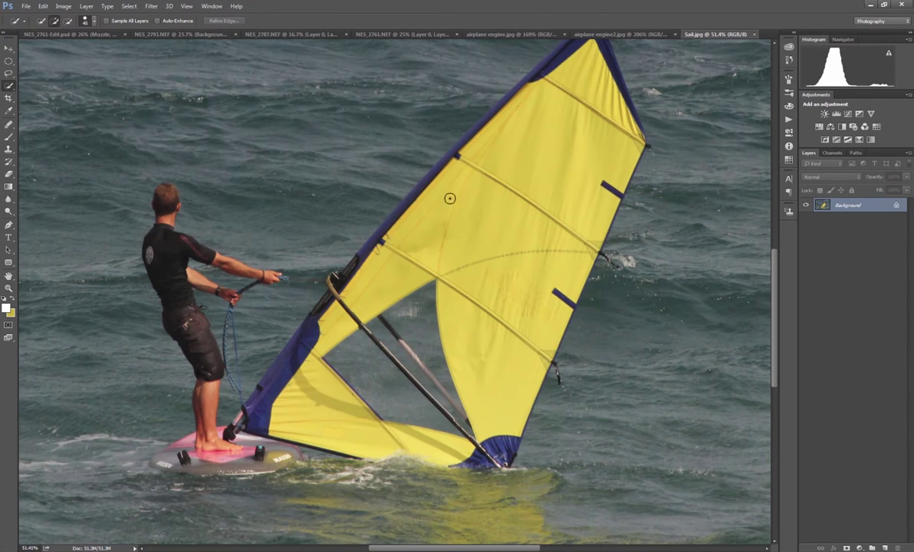
pyautogui.moveTo(450, 198); pyautogui.dragTo(373, 267)
pyautogui.moveTo(480, 135); pyautogui.dragTo(514, 100)
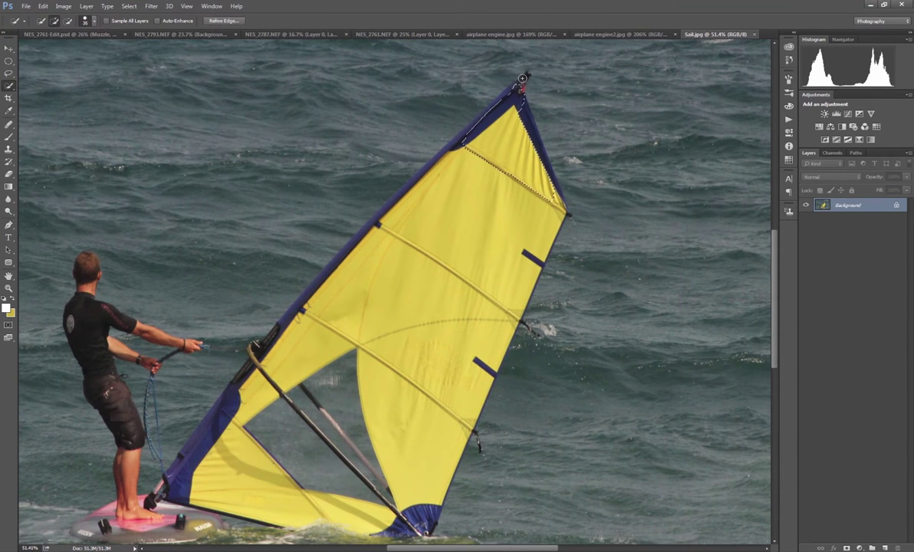
# Reduce the Quick Selection brush to 15 px and extend the selection down the upper part of the blue mast sleeve
pyautogui.press('[')
pyautogui.press('[')
pyautogui.press('[')
pyautogui.press('[')
pyautogui.press('[')
pyautogui.press('[')
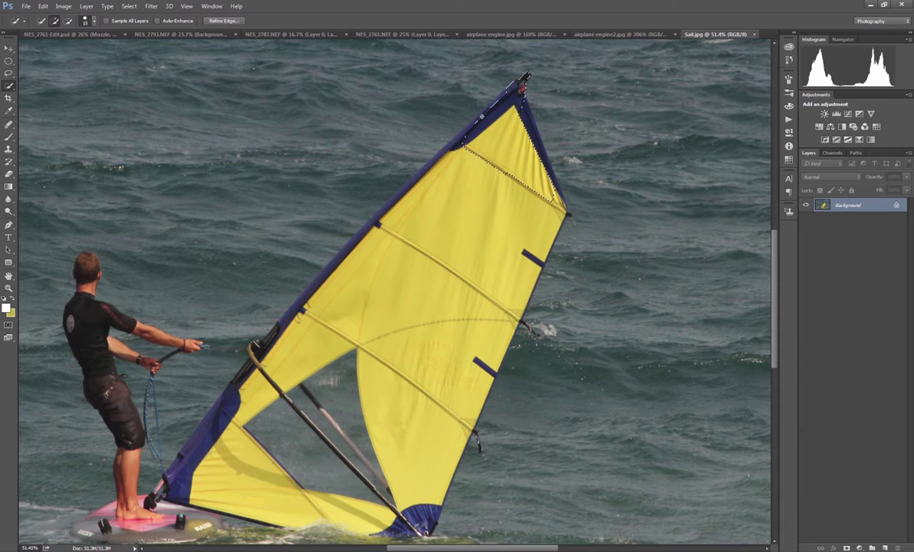
pyautogui.moveTo(505, 93)
pyautogui.mouseDown()
pyautogui.moveTo(462, 140)
pyautogui.moveTo(486, 111)
pyautogui.moveTo(466, 132)
pyautogui.mouseUp()
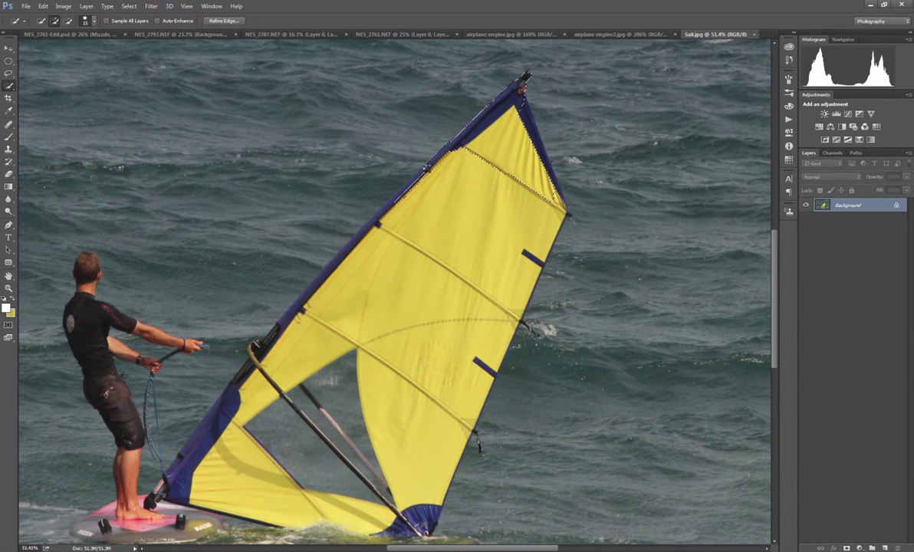
pyautogui.moveTo(426, 167); pyautogui.dragTo(416, 178)
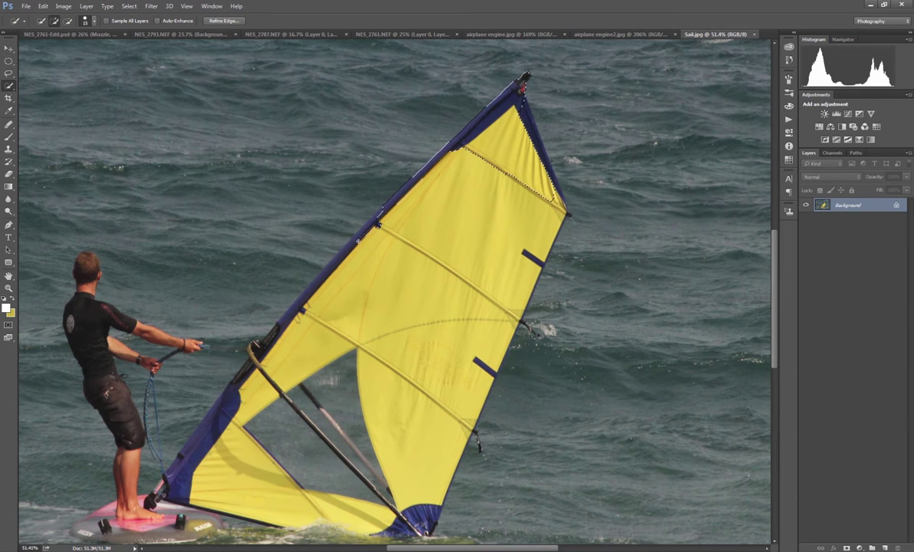
# Extend the selection along the middle of the blue mast sleeve down to the boom attachment
pyautogui.scroll(3, 352, 251)
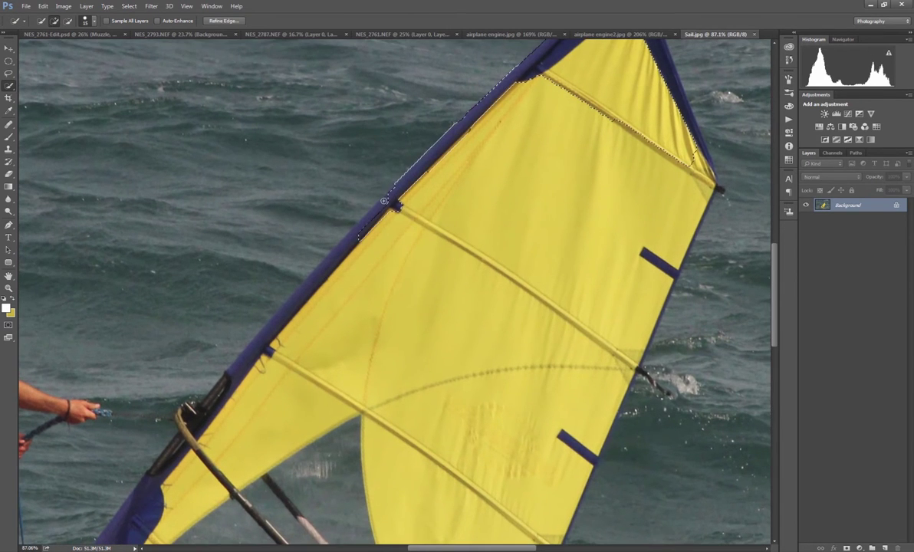
pyautogui.moveTo(383, 200); pyautogui.dragTo(333, 259)
pyautogui.moveTo(303, 295); pyautogui.dragTo(265, 345)
pyautogui.moveTo(340, 292); pyautogui.dragTo(414, 260)
pyautogui.moveTo(347, 297); pyautogui.dragTo(279, 376)
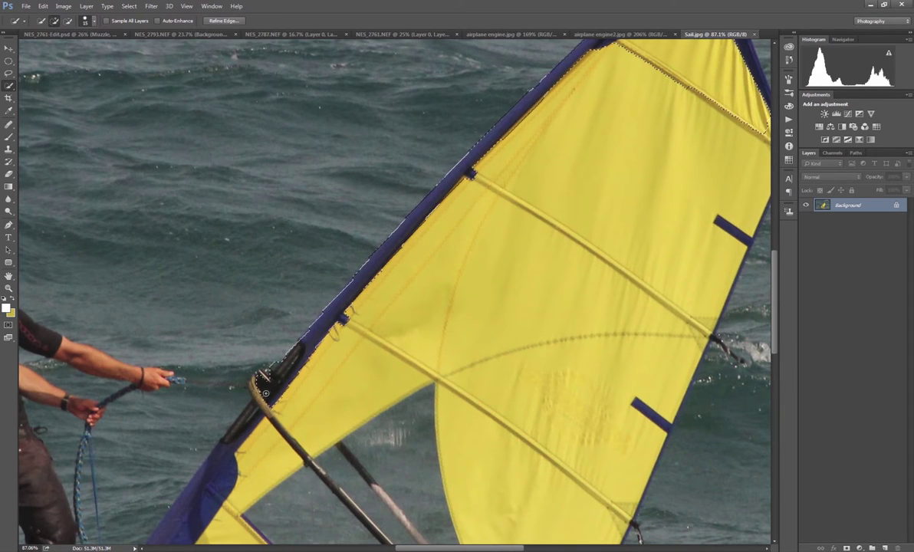
# Add the lower blue mast sleeve and mast base to the selection, and subtract the water area beside them
pyautogui.moveTo(242, 431)
pyautogui.mouseDown()
pyautogui.moveTo(332, 339)
pyautogui.moveTo(282, 397)
pyautogui.moveTo(354, 231)
pyautogui.mouseUp()
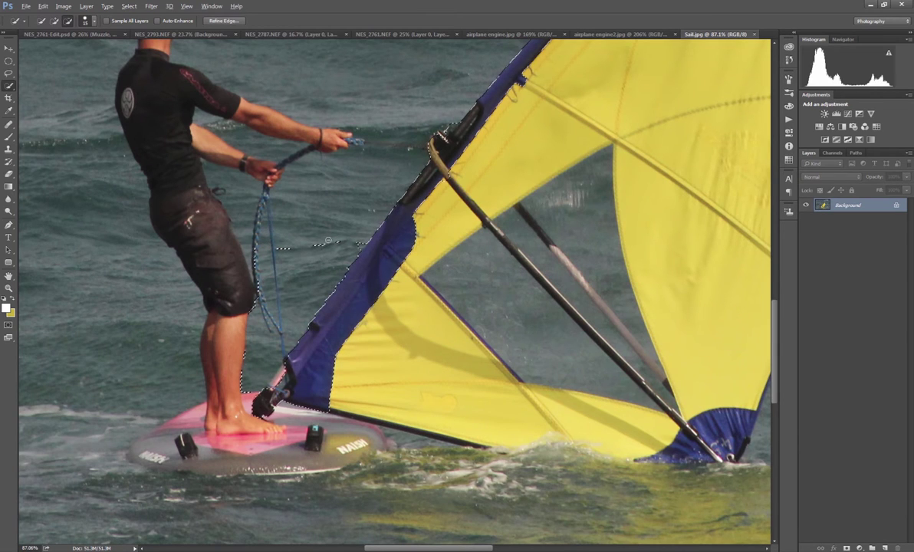
pyautogui.moveTo(291, 295); pyautogui.dragTo(341, 242)
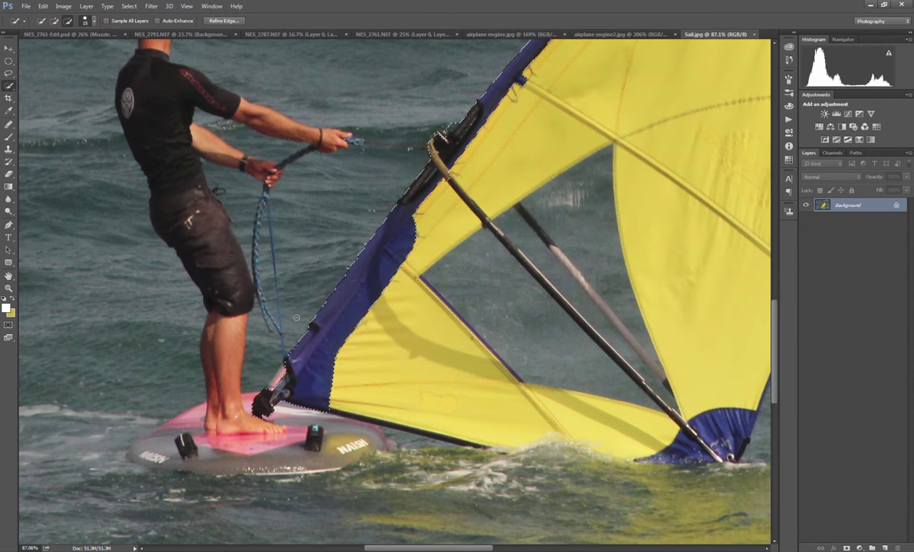
pyautogui.press('alt')
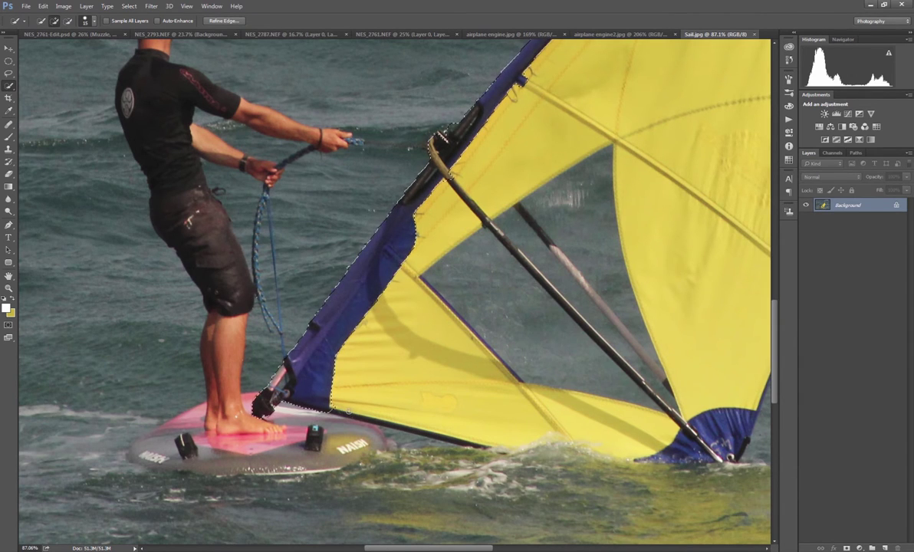
# Add the sail's bottom yellow panels and the blue corner at the boom's end to the selection
pyautogui.moveTo(373, 393)
pyautogui.mouseDown()
pyautogui.moveTo(481, 428)
pyautogui.moveTo(371, 359)
pyautogui.mouseUp()
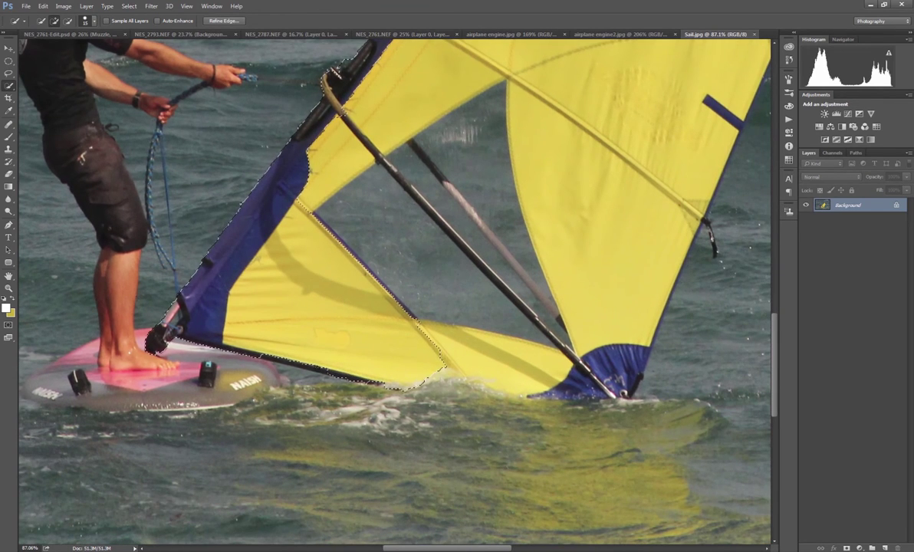
pyautogui.moveTo(477, 344)
pyautogui.mouseDown()
pyautogui.moveTo(380, 337)
pyautogui.moveTo(398, 363)
pyautogui.moveTo(535, 363)
pyautogui.mouseUp()
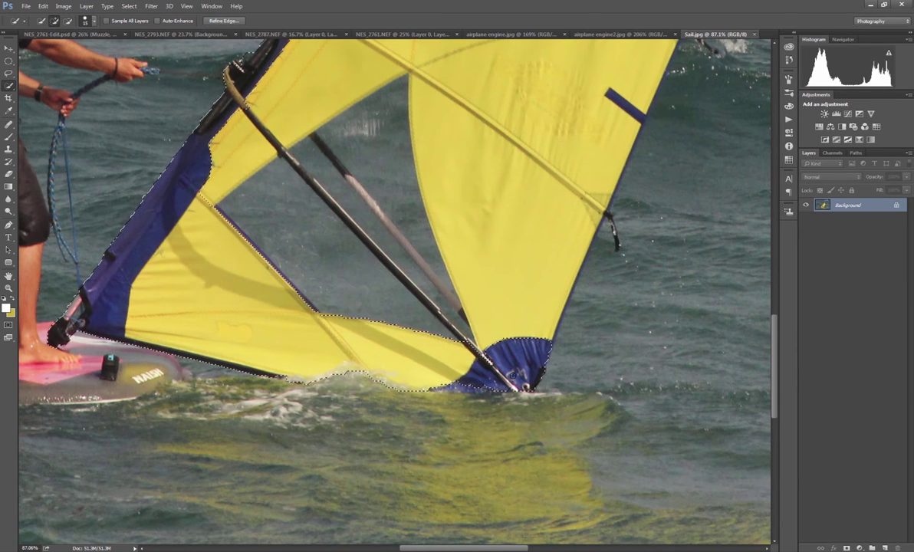
# Extend the selection over the sail's large yellow panels above the boom end and up along the trailing edge
pyautogui.moveTo(524, 345); pyautogui.dragTo(494, 322)
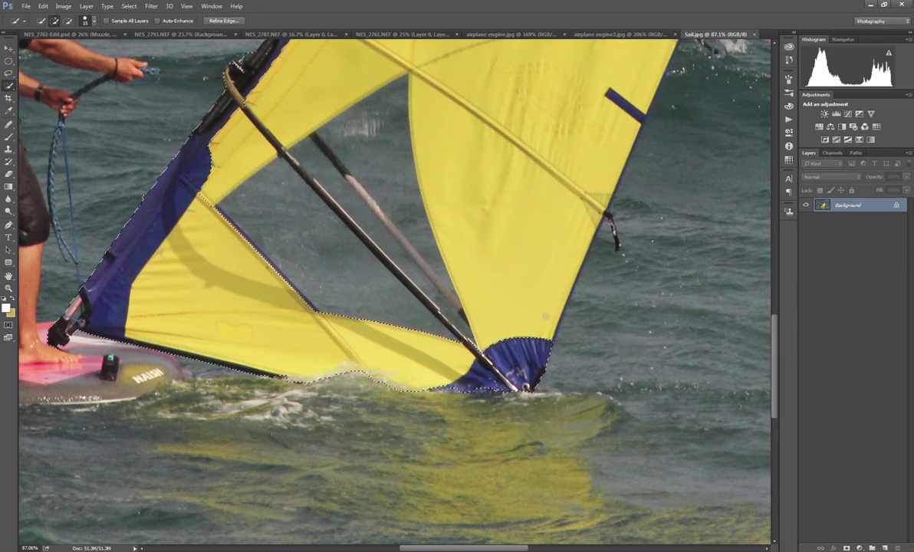
pyautogui.moveTo(555, 224); pyautogui.dragTo(394, 327)
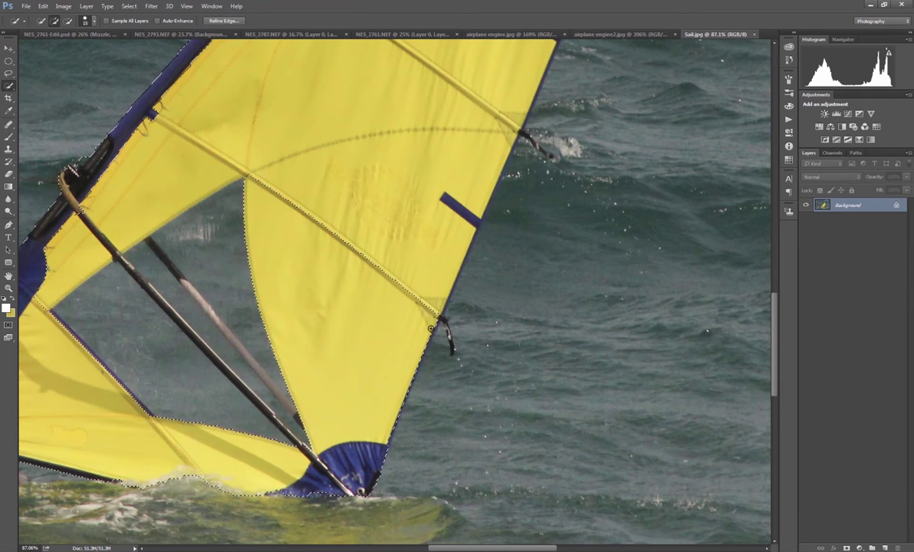
pyautogui.moveTo(419, 357); pyautogui.dragTo(506, 143)
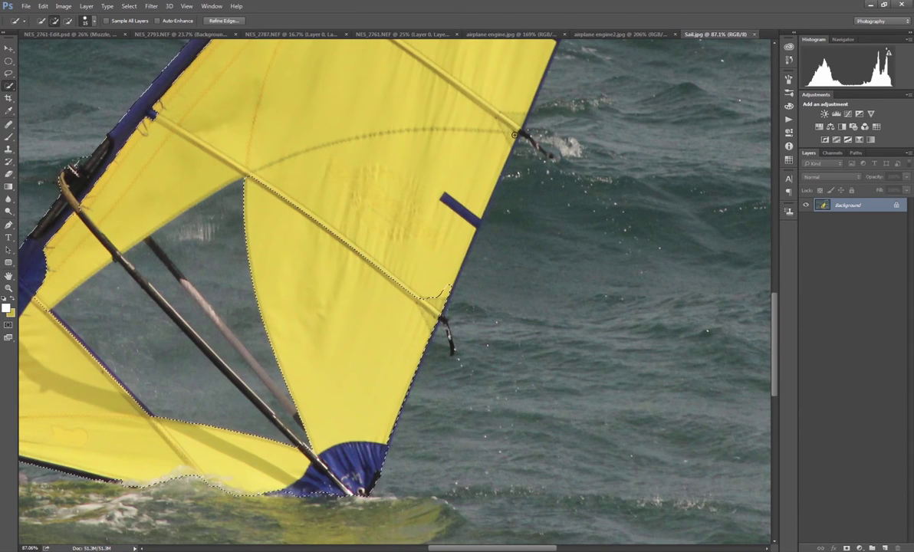
pyautogui.click(446, 285)
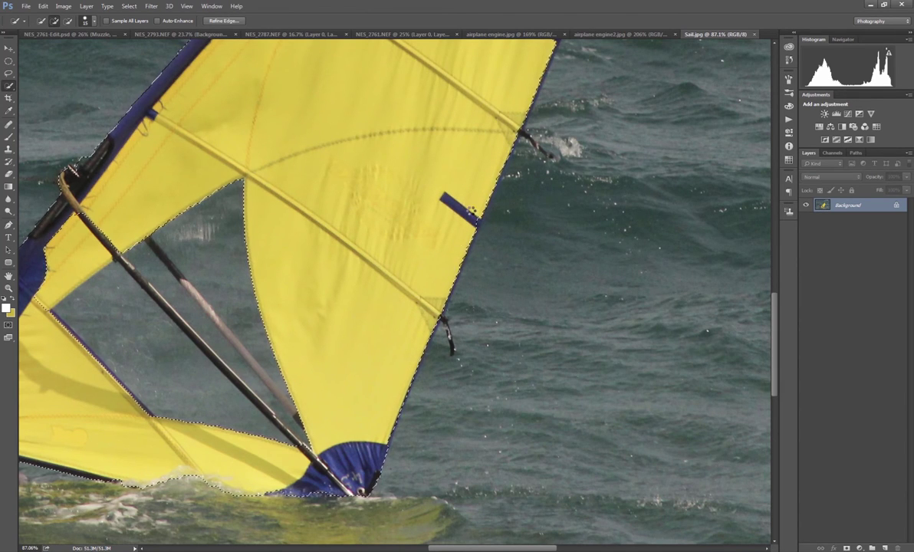
pyautogui.moveTo(482, 189); pyautogui.dragTo(428, 263)
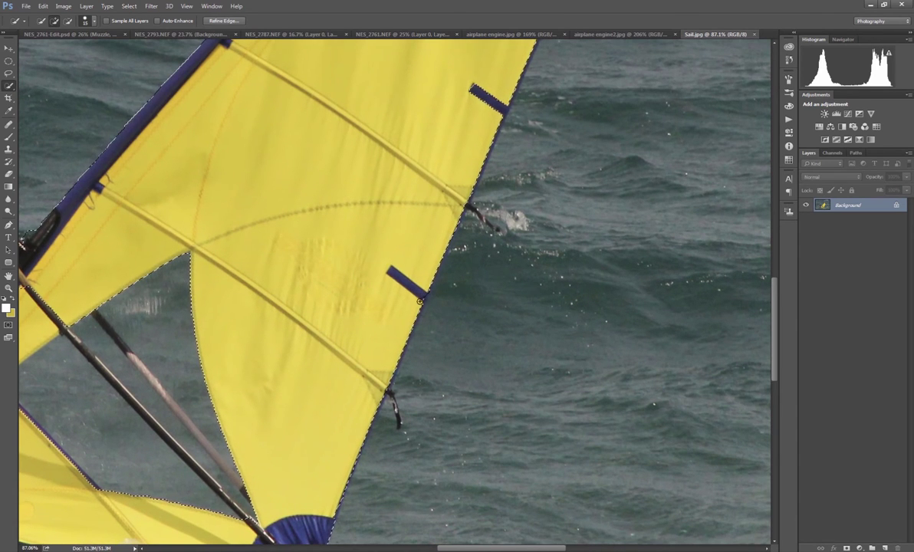
# Add the blue strips on the trailing edge and the blue edging at the sail's peak to the selection
pyautogui.scroll(5, 417, 257)
pyautogui.hscroll(2, 418, 257)
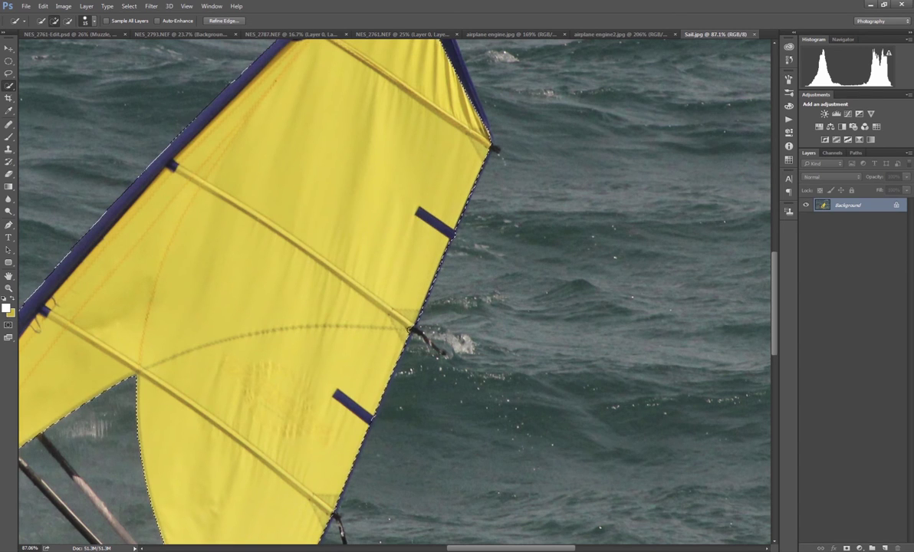
pyautogui.scroll(-3, 426, 283)
pyautogui.hscroll(-1, 425, 283)
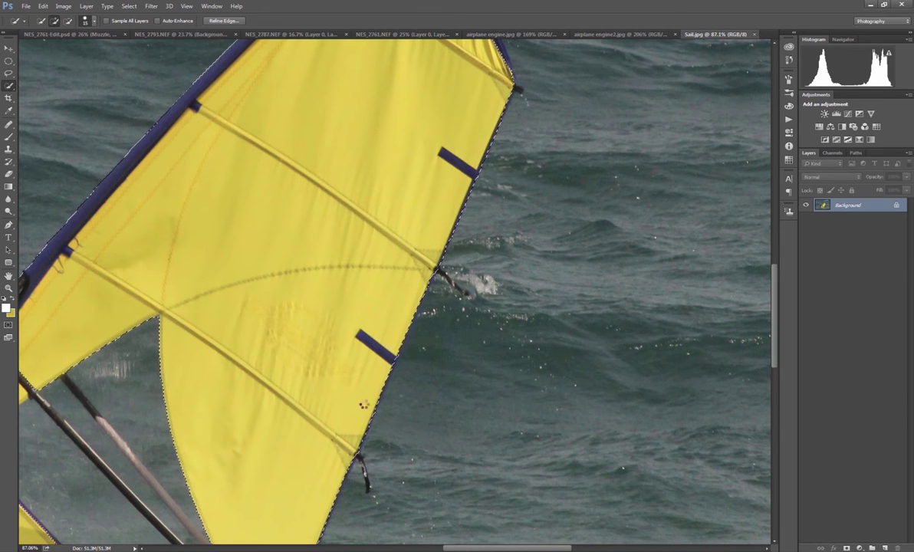
pyautogui.scroll(8, 398, 369)
pyautogui.hscroll(2, 398, 369)
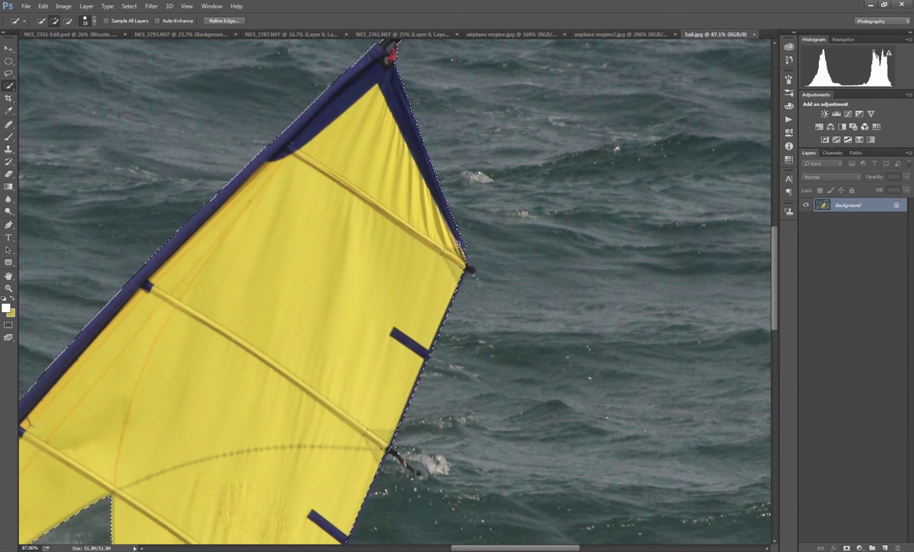
pyautogui.moveTo(410, 214); pyautogui.dragTo(421, 300)
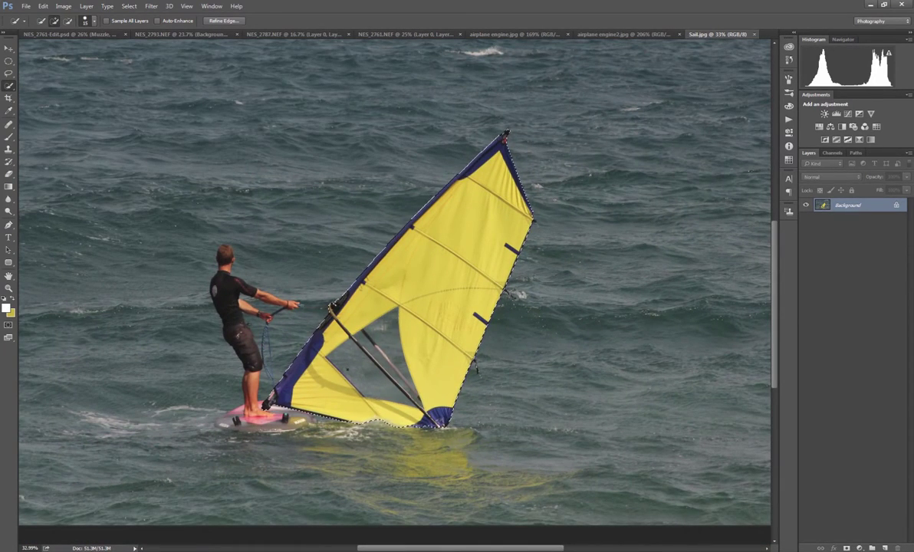
# Mask the sail with the selection and move it into the NES_2793.NEF desert composite, converting its colors to the destination profile
pyautogui.click(847, 547)
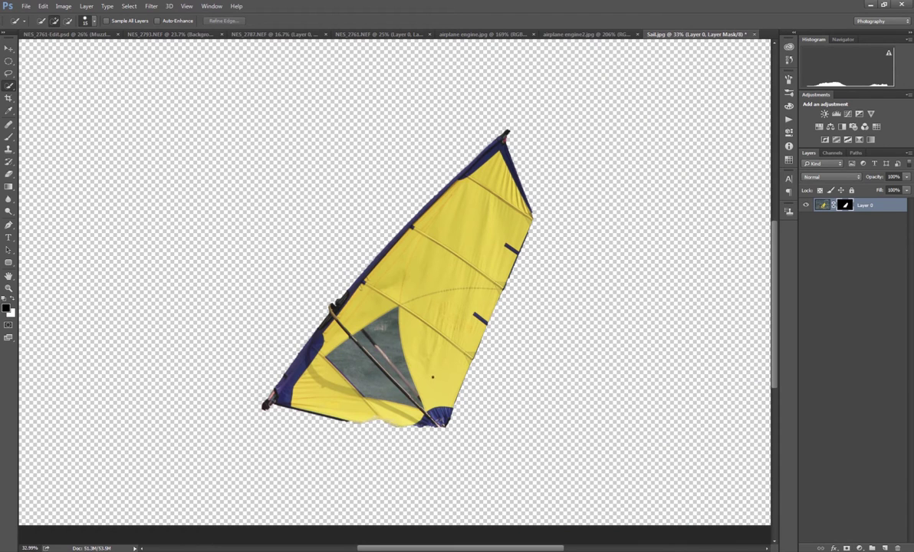
pyautogui.press('v')
pyautogui.moveTo(386, 336); pyautogui.dragTo(344, 308)
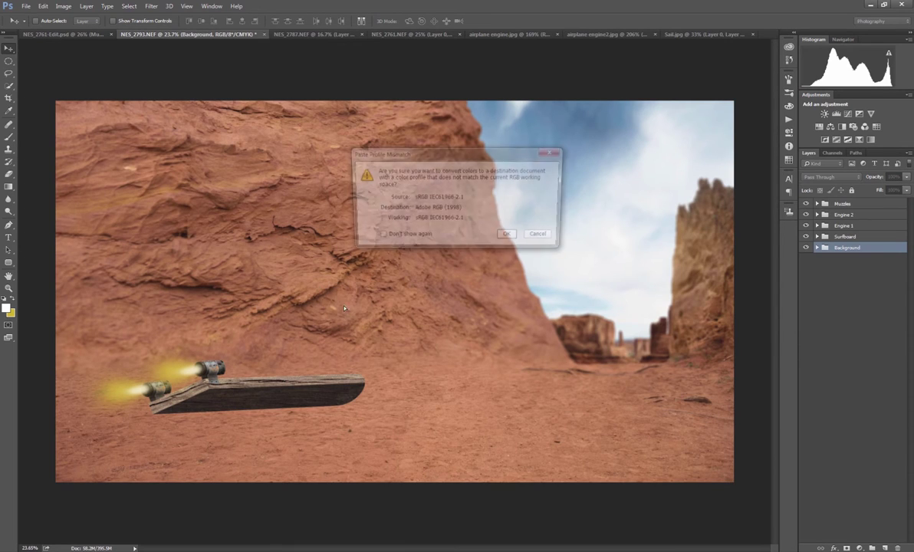
pyautogui.click(506, 233)
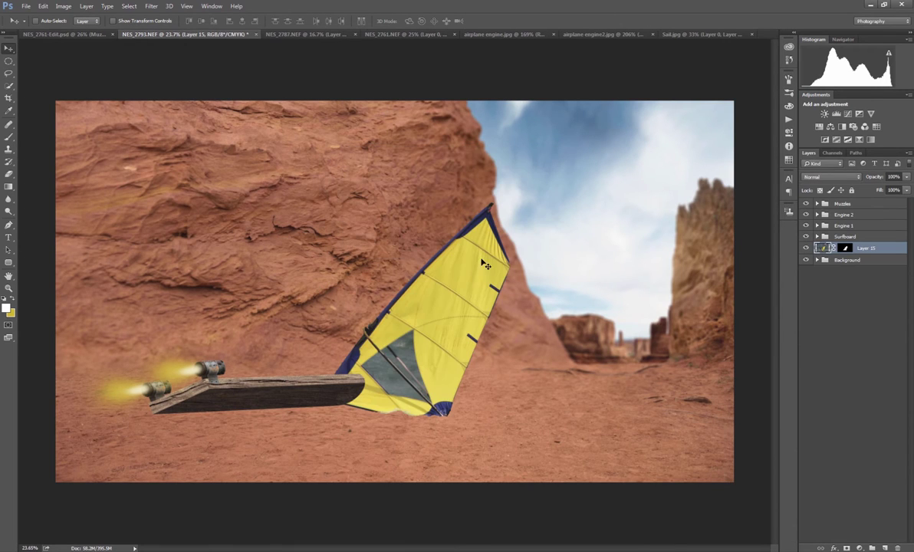
# Flip the sail horizontally, rotate it to 14.51° and enlarge it to about 142% above the surfboard
pyautogui.hotkey('ctrl', 't')
pyautogui.rightClick(469, 314)
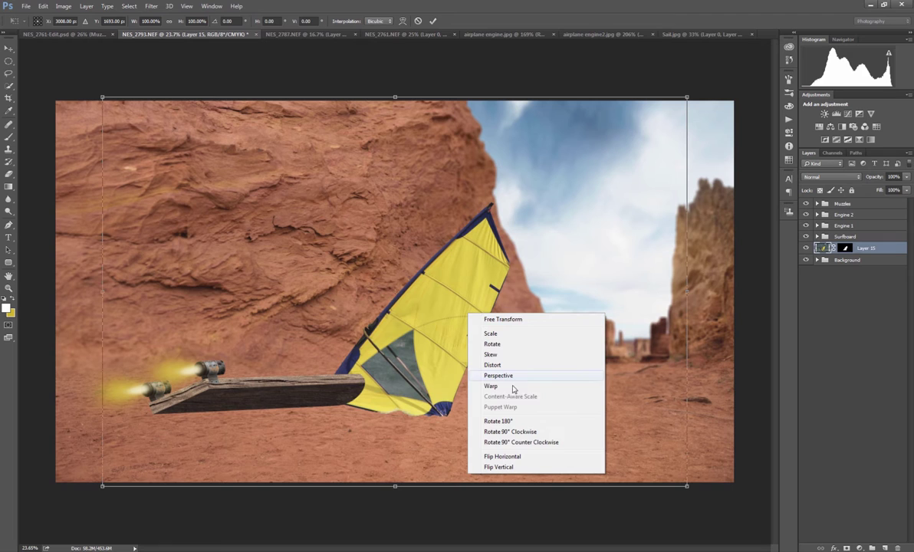
pyautogui.click(513, 457)
pyautogui.moveTo(403, 350); pyautogui.dragTo(303, 328)
pyautogui.moveTo(579, 61); pyautogui.dragTo(638, 146)
pyautogui.moveTo(247, 316); pyautogui.dragTo(286, 331)
pyautogui.moveTo(610, 138); pyautogui.dragTo(735, 46)
pyautogui.moveTo(260, 280)
pyautogui.mouseDown()
pyautogui.moveTo(289, 267)
pyautogui.moveTo(257, 280)
pyautogui.mouseUp()
pyautogui.scroll(-5, 586, 224)
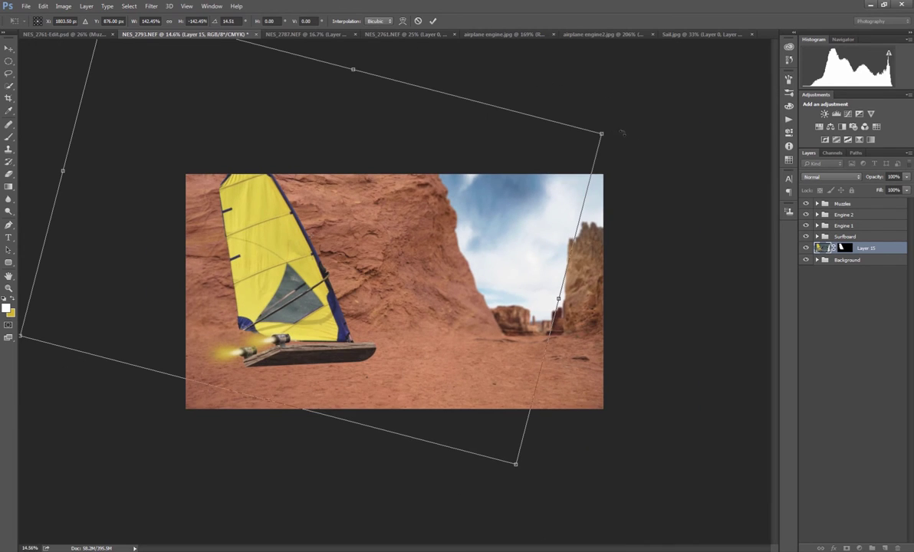
# Enlarge the sail to about 164%, place its mast base near the board's front end, and apply the transform
pyautogui.moveTo(602, 133); pyautogui.dragTo(659, 112)
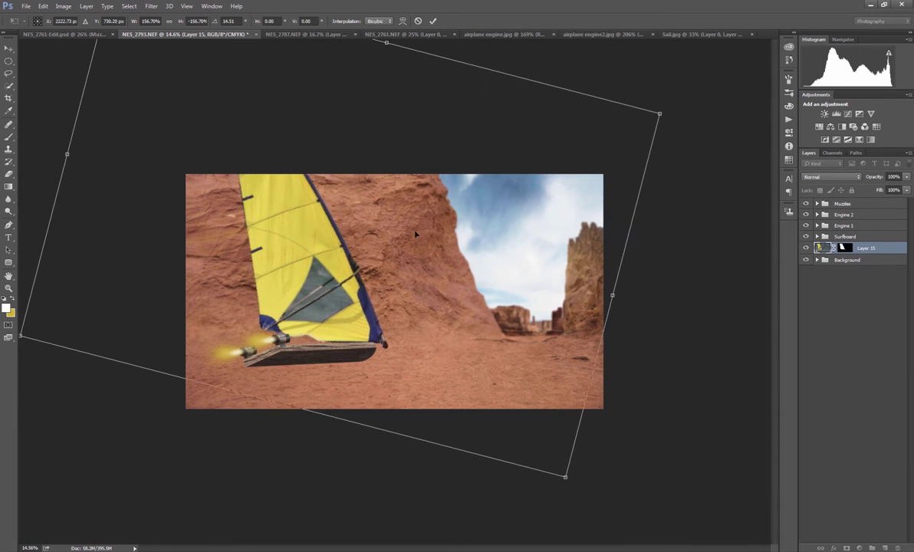
pyautogui.moveTo(303, 284); pyautogui.dragTo(273, 281)
pyautogui.scroll(2, 332, 325)
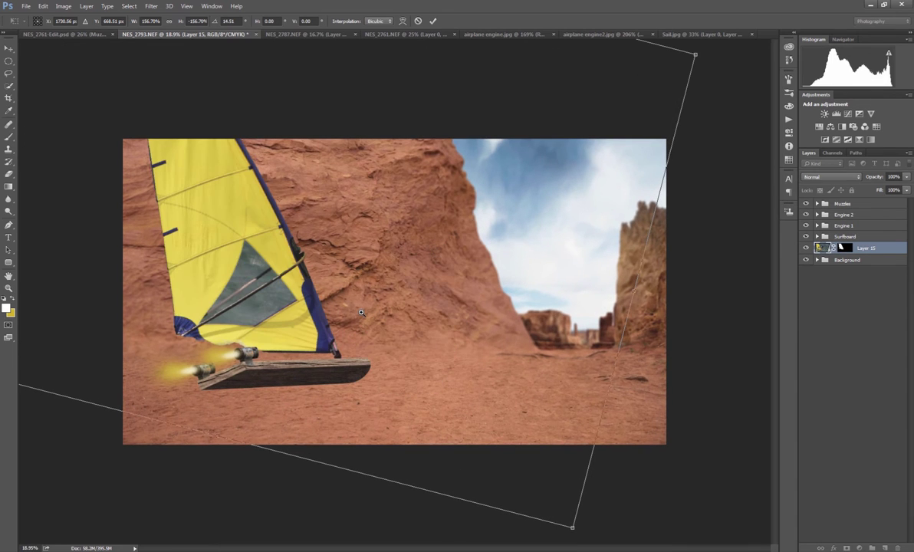
pyautogui.moveTo(695, 55); pyautogui.dragTo(733, 41)
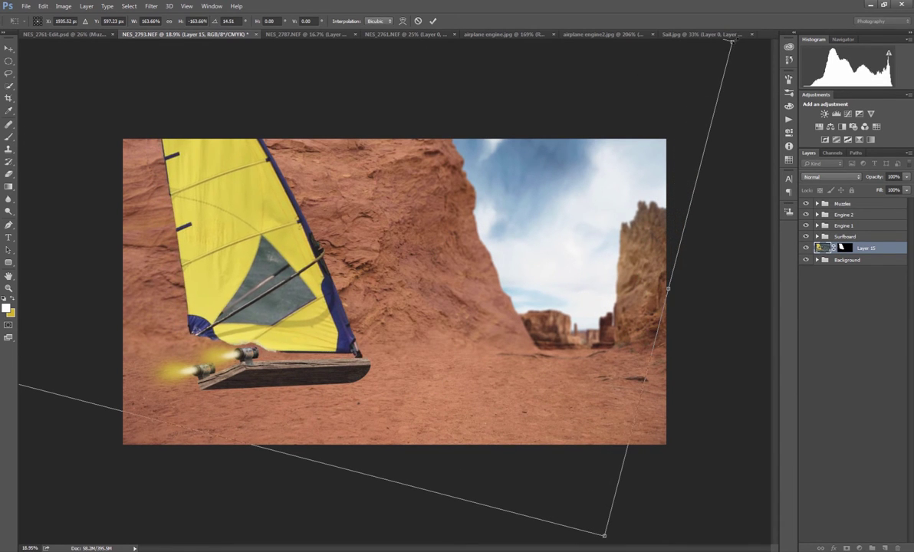
pyautogui.press('Return')
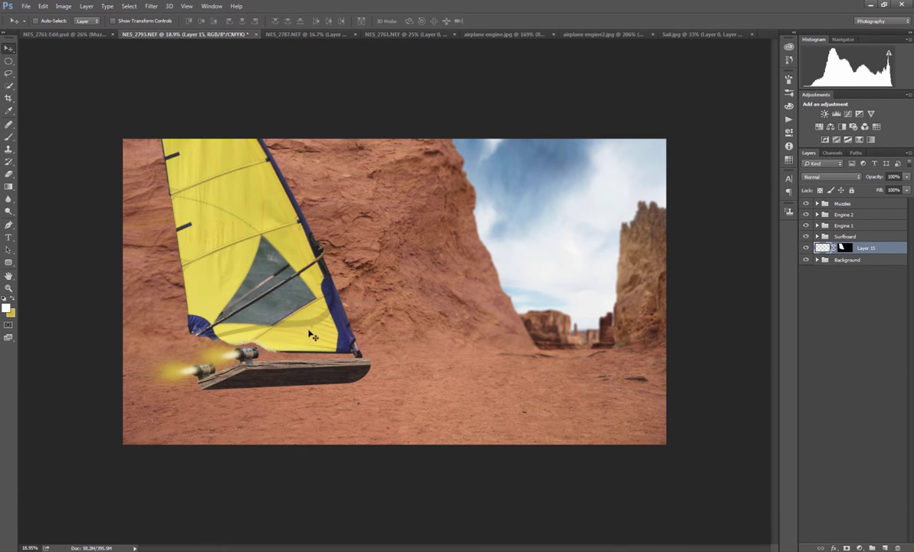
# Paint black on the sail's layer mask with a small brush at 100% opacity to remove the fringe along the mast near the boom
pyautogui.scroll(3, 307, 330)
pyautogui.moveTo(379, 346)
pyautogui.mouseDown()
pyautogui.moveTo(354, 350)
pyautogui.moveTo(351, 338)
pyautogui.moveTo(363, 351)
pyautogui.mouseUp()
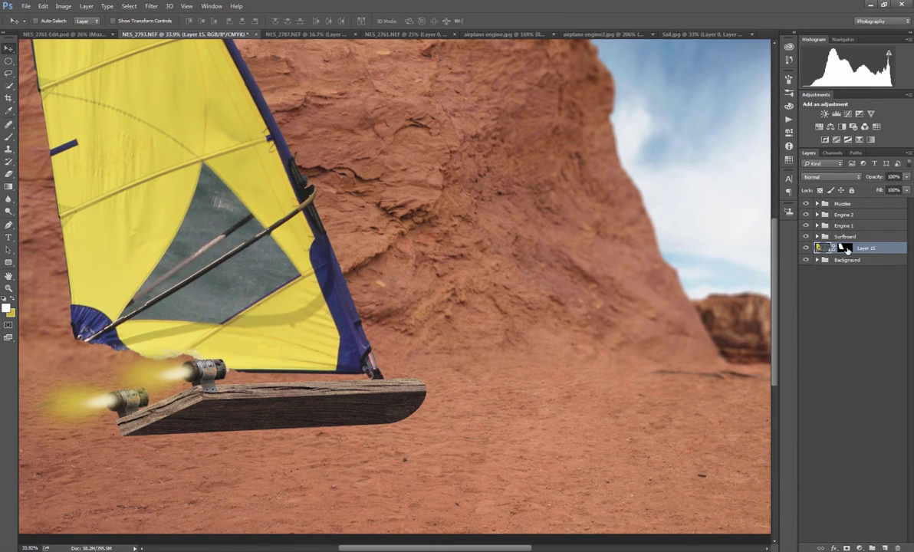
pyautogui.click(844, 248)
pyautogui.press('d')
pyautogui.press('b')
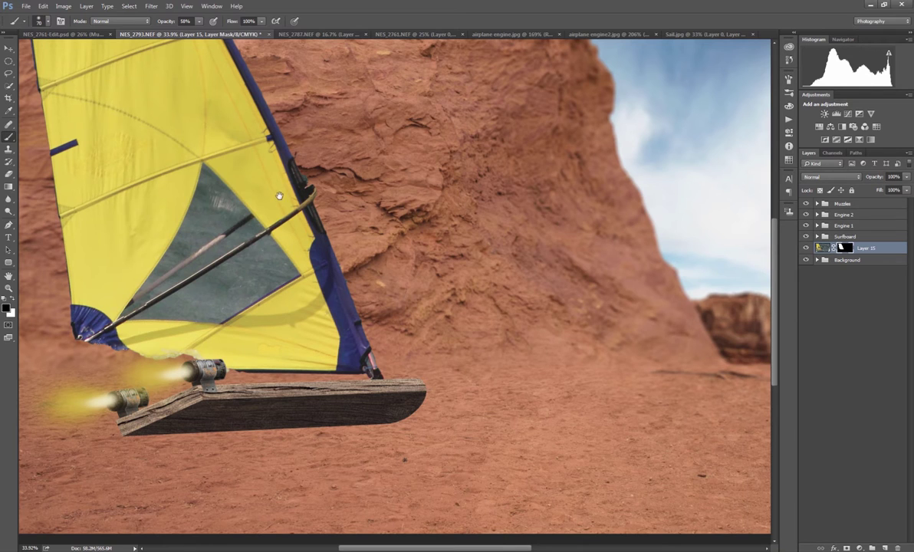
pyautogui.moveTo(279, 196)
pyautogui.mouseDown()
pyautogui.moveTo(366, 291)
pyautogui.moveTo(422, 266)
pyautogui.moveTo(436, 292)
pyautogui.mouseUp()
pyautogui.press('[')
pyautogui.press('[')
pyautogui.press('[')
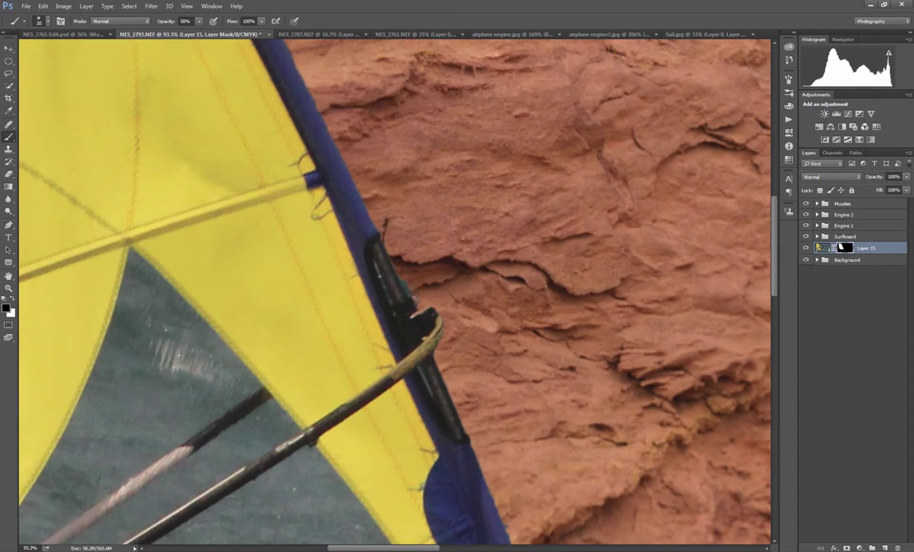
pyautogui.press('0')
pyautogui.press('F5')
pyautogui.press('F5')
pyautogui.keyDown('shift'); pyautogui.click(393, 311); pyautogui.keyUp('shift')
pyautogui.keyDown('shift'); pyautogui.click(433, 395); pyautogui.keyUp('shift')
# Mask out the fringe along the outer edge of the lower blue mast sleeve down to the mast base
pyautogui.moveTo(438, 417); pyautogui.dragTo(361, 181)
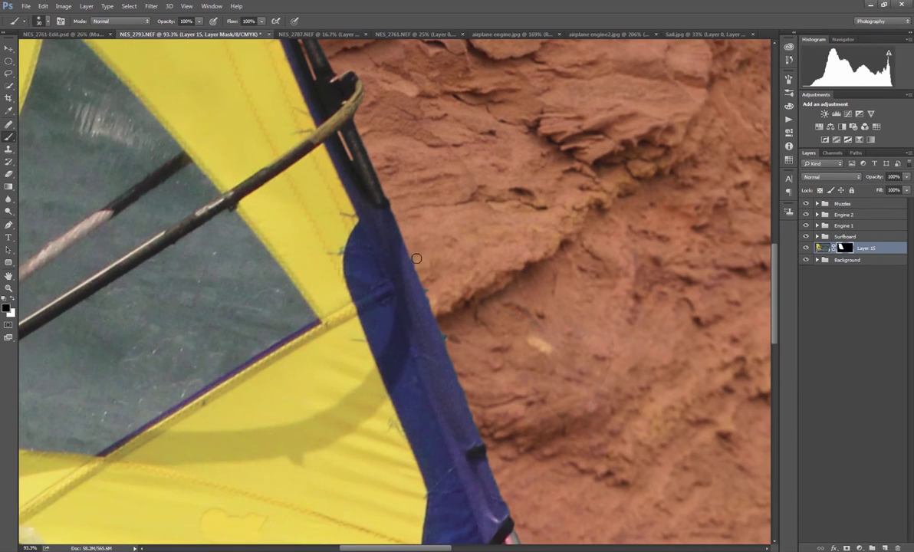
pyautogui.keyDown('shift'); pyautogui.click(486, 439); pyautogui.keyUp('shift')
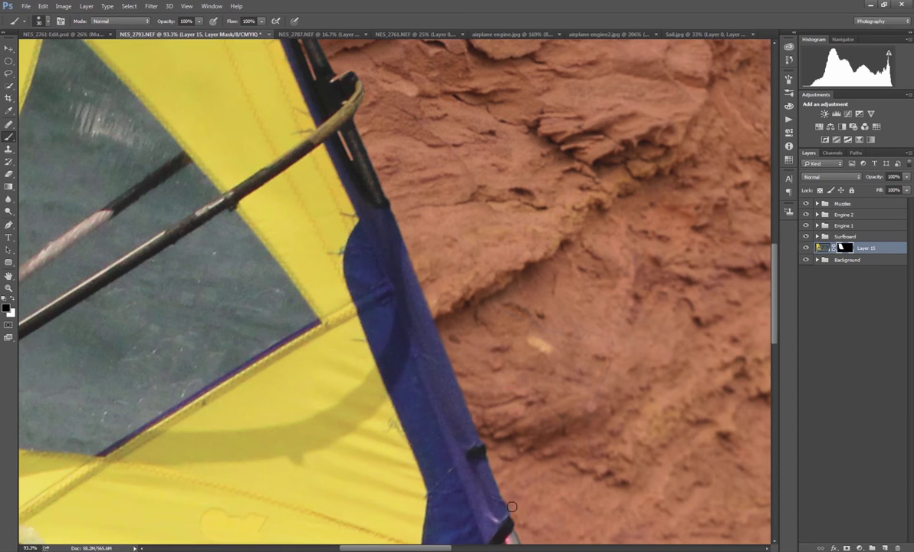
pyautogui.moveTo(516, 520); pyautogui.dragTo(490, 283)
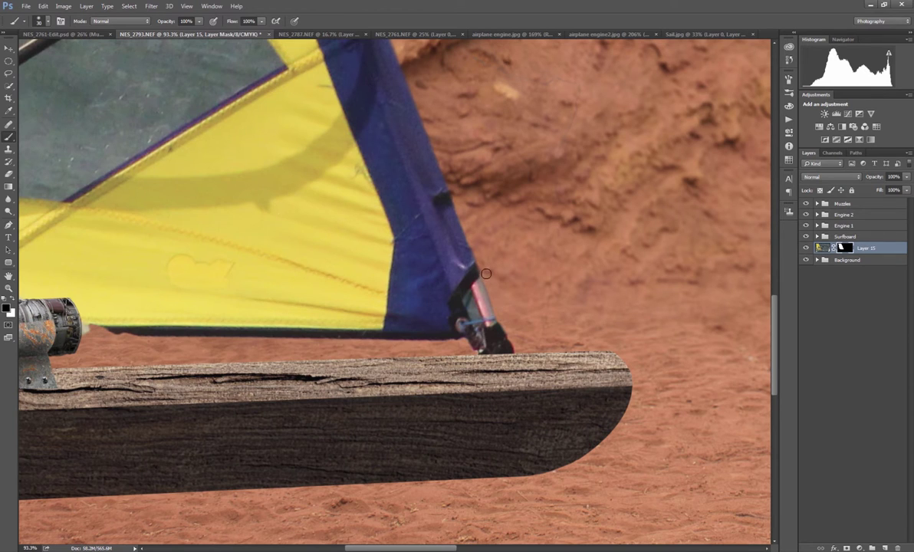
pyautogui.moveTo(510, 332); pyautogui.dragTo(523, 365)
# Try to trim the sail's ragged bottom edge with a straight mask stroke using the soft 45 px brush
pyautogui.moveTo(456, 320); pyautogui.dragTo(701, 253)
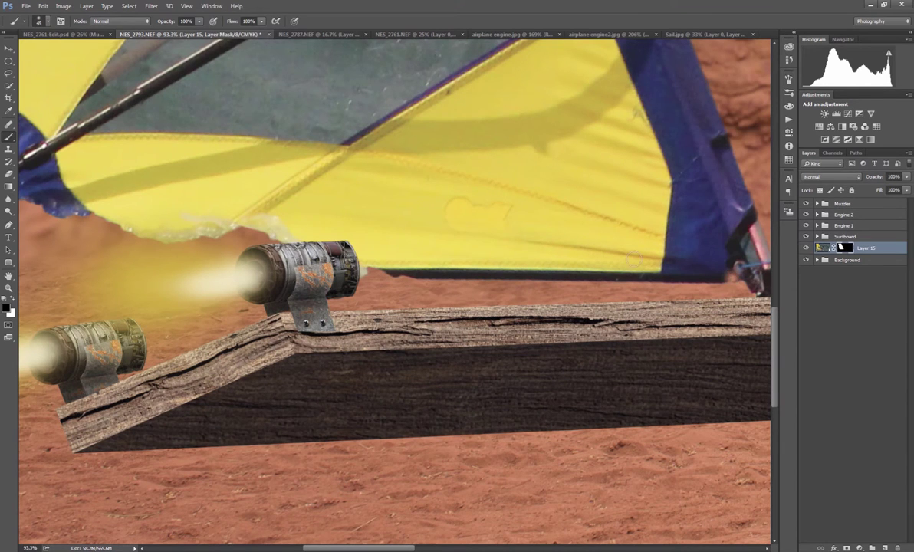
pyautogui.moveTo(269, 181); pyautogui.dragTo(496, 172)
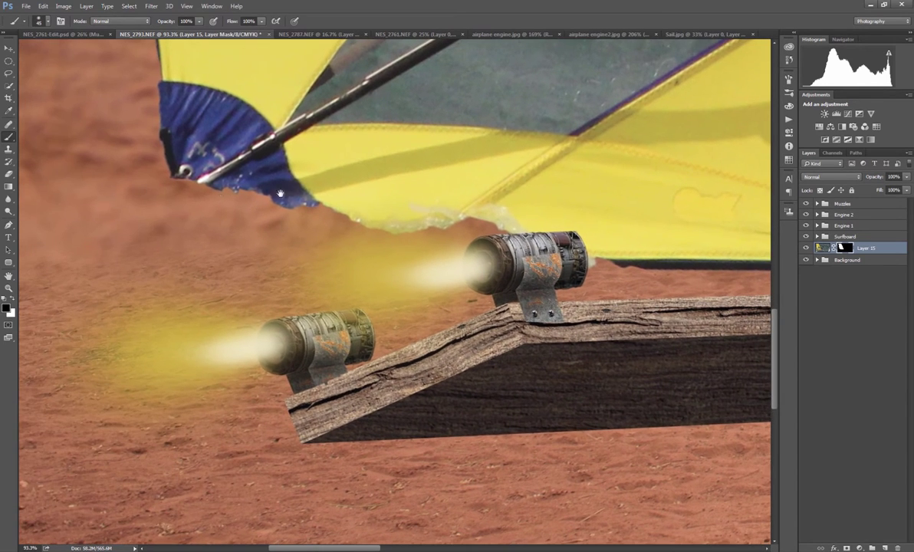
pyautogui.keyDown('shift'); pyautogui.click(218, 188); pyautogui.keyUp('shift')
pyautogui.moveTo(400, 209); pyautogui.dragTo(284, 191)
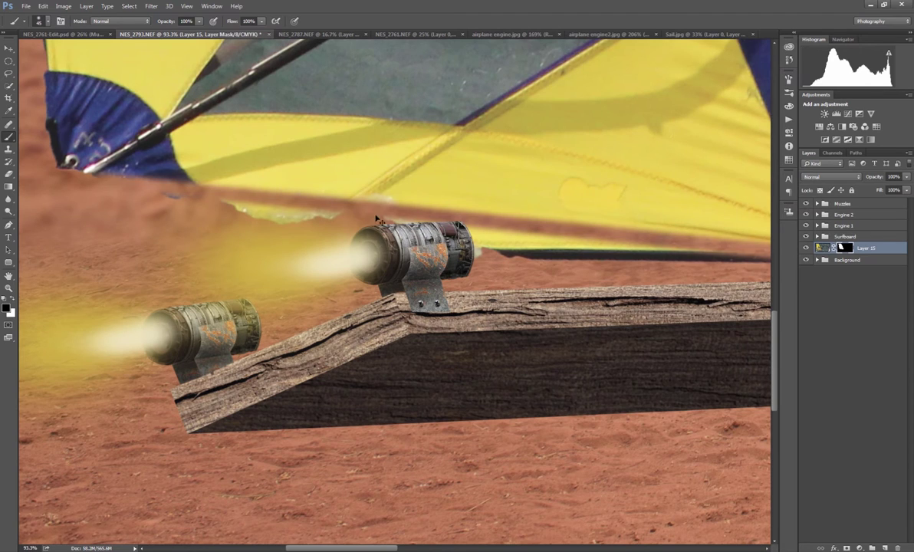
pyautogui.hotkey('ctrl', 'z')
# Increase the mask brush's hardness, cut the sail's bottom edge straight, and erase the leftover scraps below it
pyautogui.moveTo(606, 196); pyautogui.dragTo(446, 188)
pyautogui.rightClick(571, 212)
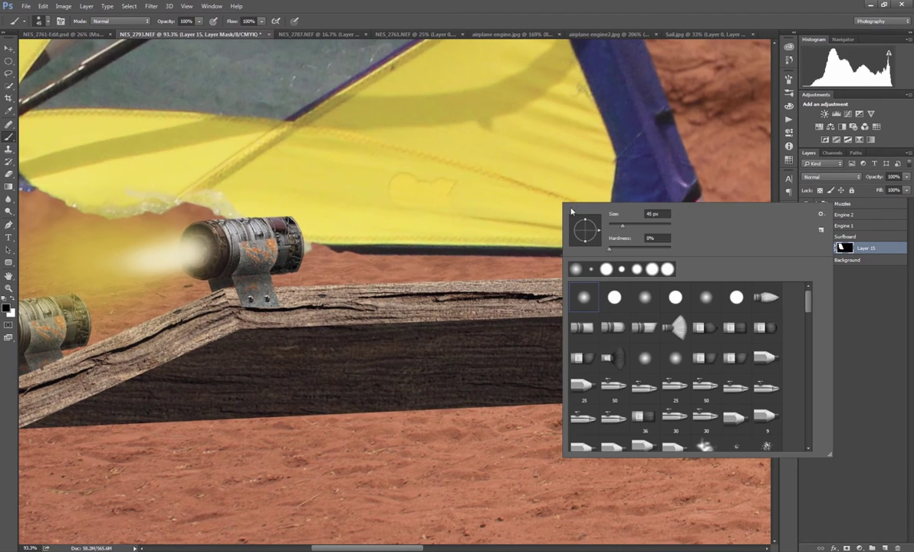
pyautogui.click(657, 248)
pyautogui.click(498, 271)
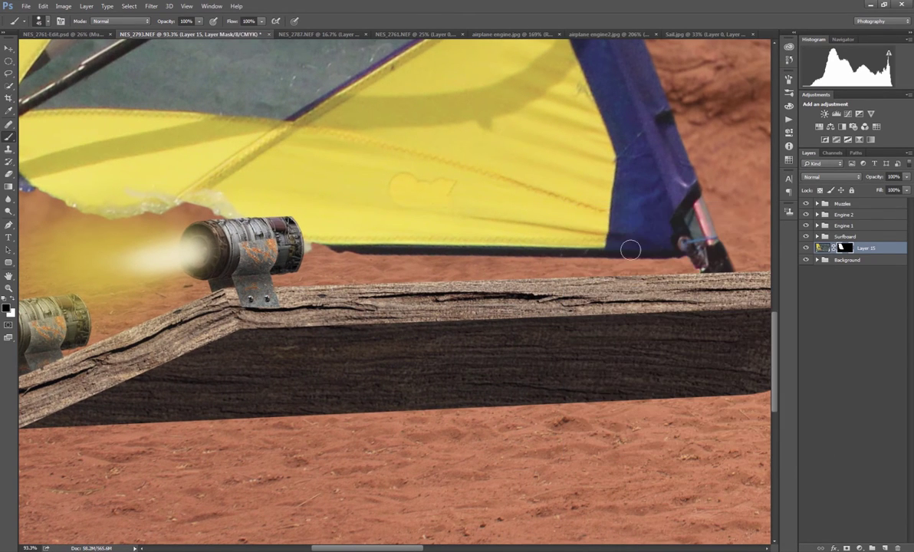
pyautogui.scroll(-3, 655, 255)
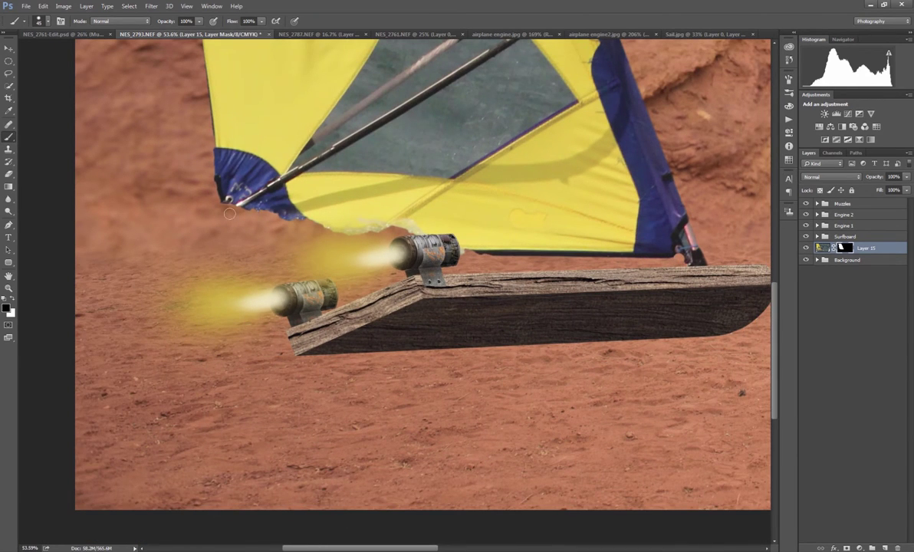
pyautogui.keyDown('shift'); pyautogui.click(628, 237); pyautogui.keyUp('shift')
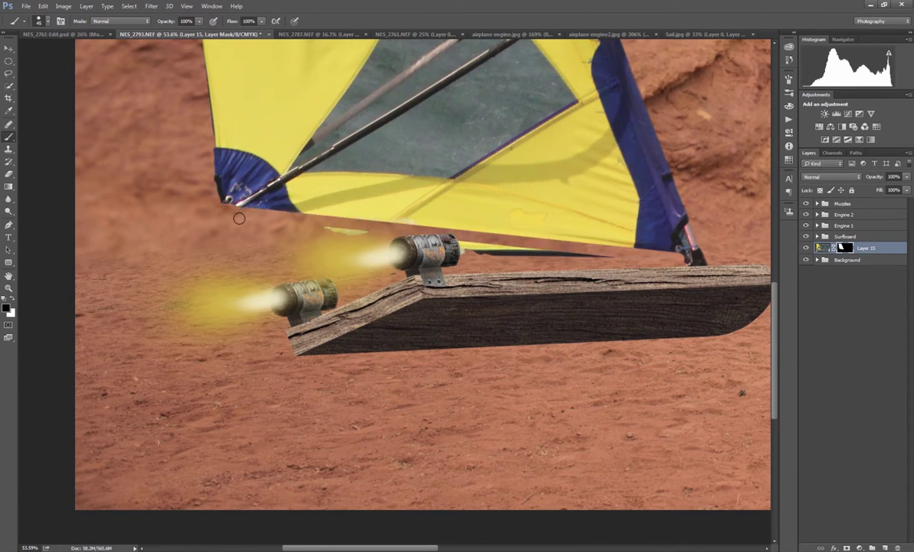
pyautogui.moveTo(562, 256)
pyautogui.mouseDown()
pyautogui.moveTo(367, 220)
pyautogui.moveTo(306, 228)
pyautogui.mouseUp()
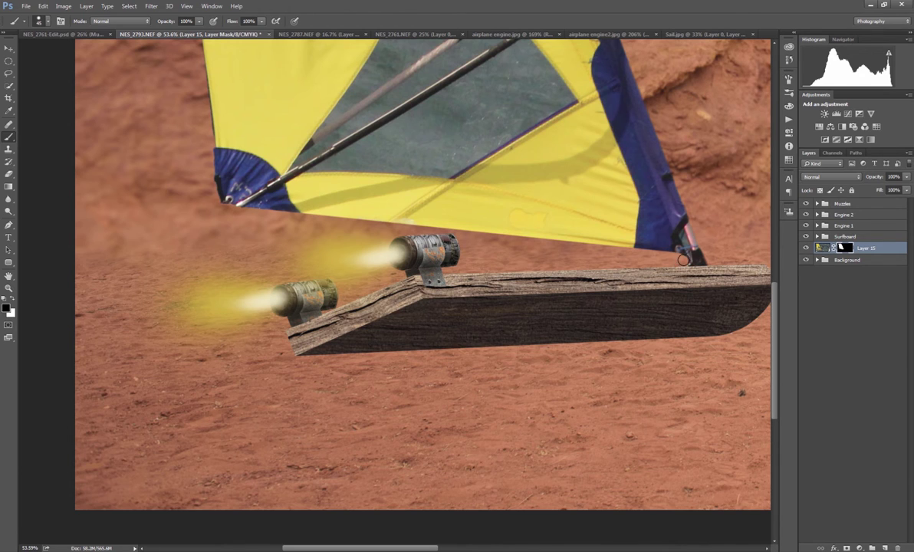
# Clean up the sail mask around the mast base with a smaller brush where it meets the board
pyautogui.scroll(5, 688, 266)
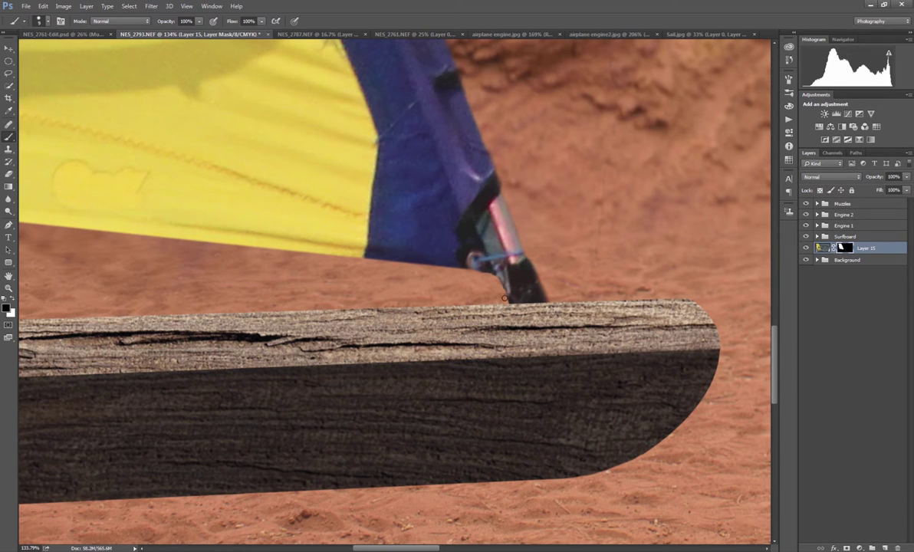
pyautogui.moveTo(509, 273); pyautogui.dragTo(347, 254)
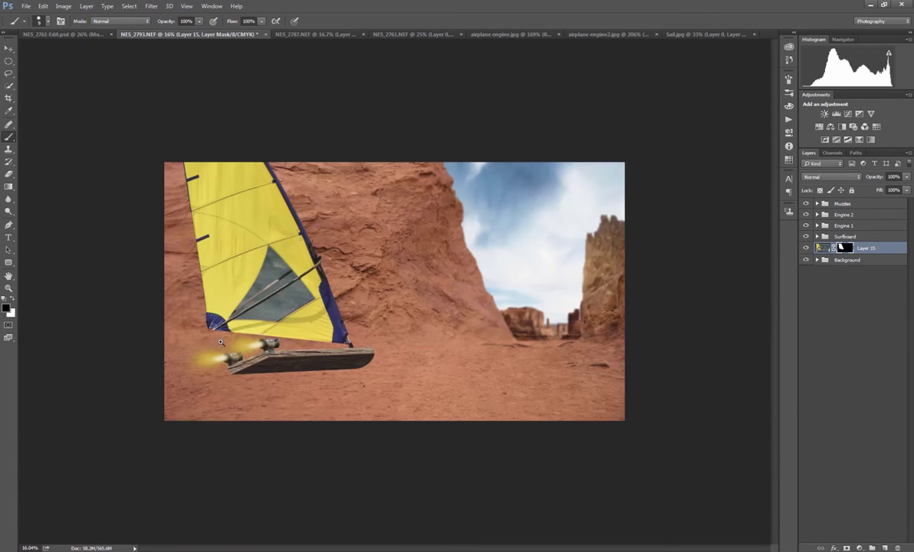
pyautogui.scroll(3, 230, 330)
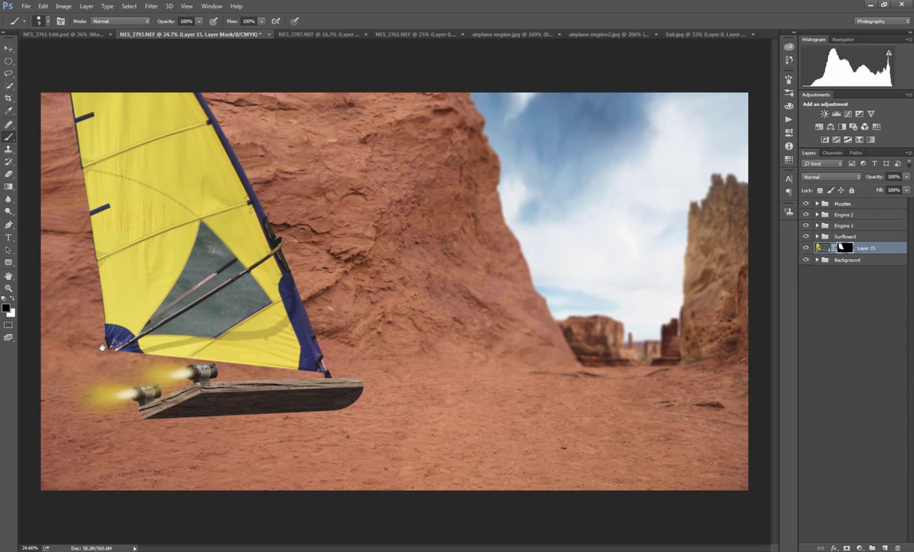
# Clean up the sail mask along the blue rear corner and check the sail's trailing edge up to the top
pyautogui.scroll(6, 276, 368)
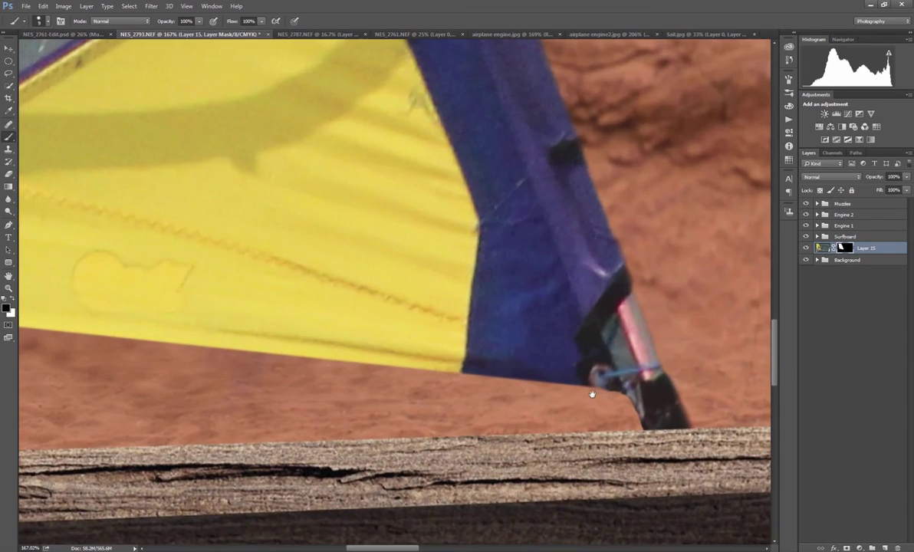
pyautogui.moveTo(477, 363); pyautogui.dragTo(579, 372)
pyautogui.moveTo(153, 355); pyautogui.dragTo(476, 353)
pyautogui.moveTo(140, 278); pyautogui.dragTo(584, 374)
pyautogui.moveTo(164, 363); pyautogui.dragTo(351, 355)
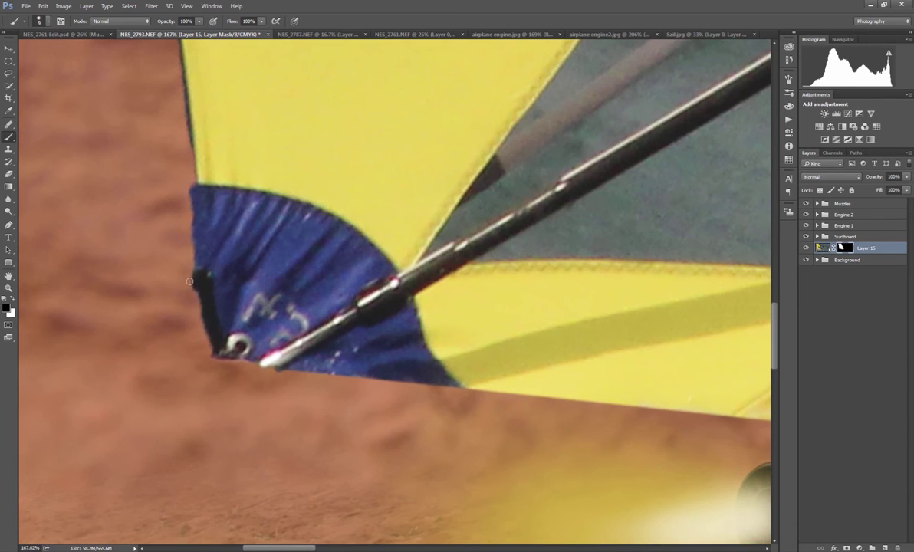
pyautogui.moveTo(190, 194)
pyautogui.mouseDown()
pyautogui.moveTo(189, 263)
pyautogui.moveTo(179, 259)
pyautogui.moveTo(194, 336)
pyautogui.moveTo(212, 367)
pyautogui.mouseUp()
pyautogui.scroll(-8, 271, 295)
pyautogui.moveTo(259, 216); pyautogui.dragTo(229, 398)
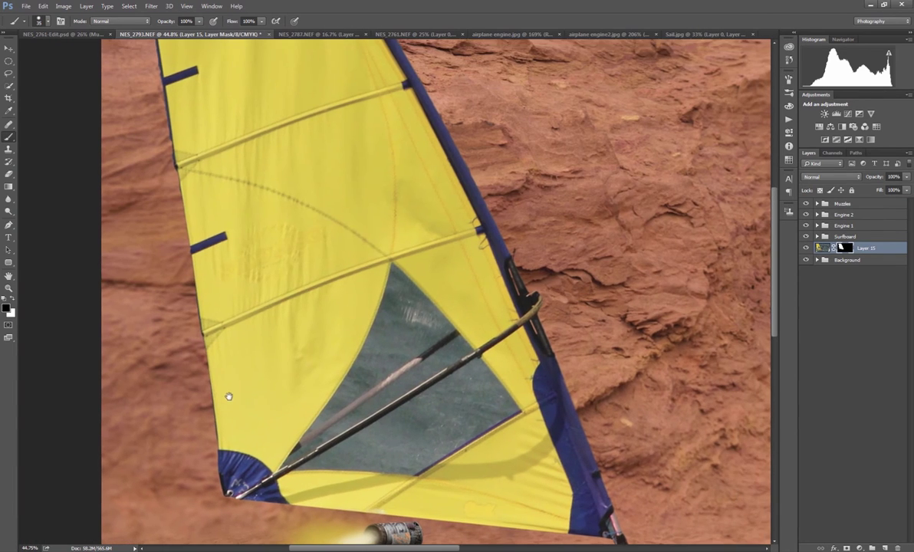
pyautogui.moveTo(170, 144); pyautogui.dragTo(203, 293)
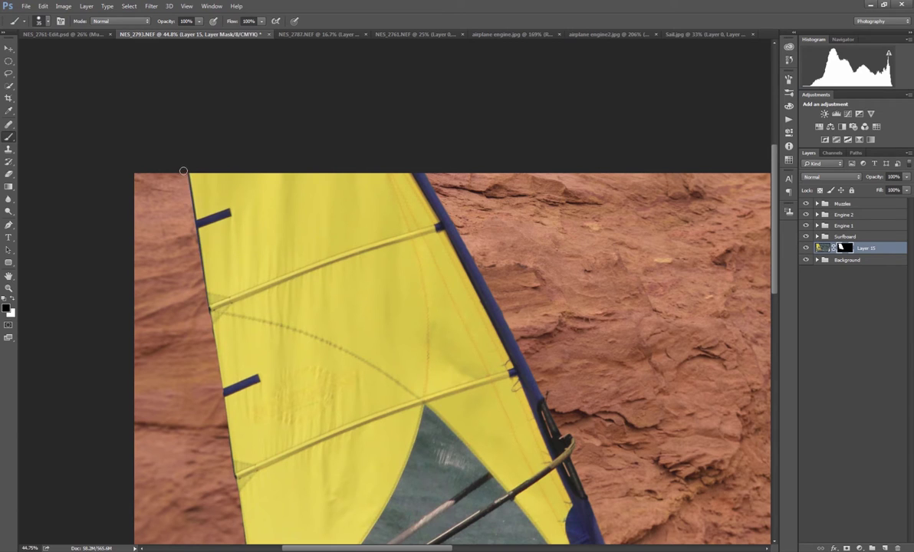
pyautogui.moveTo(263, 420); pyautogui.dragTo(214, 238)
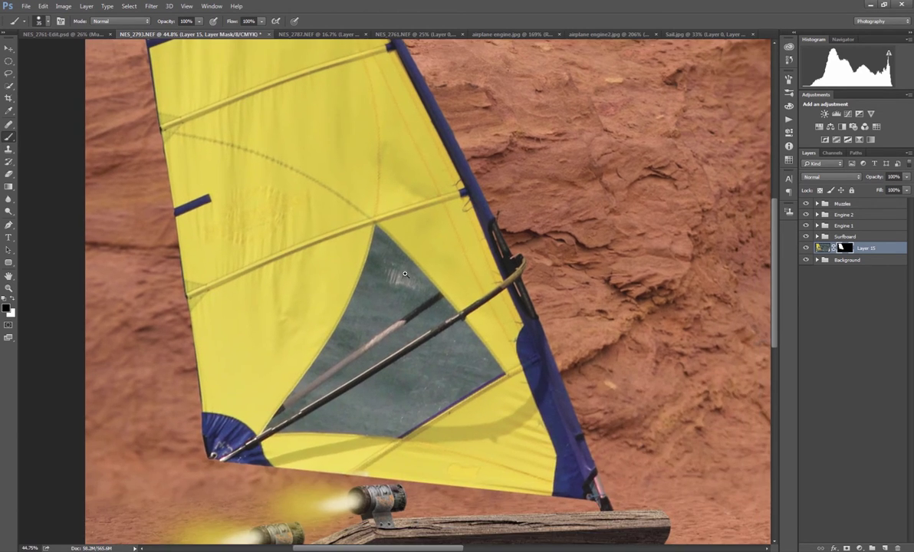
pyautogui.moveTo(416, 276); pyautogui.dragTo(381, 263)
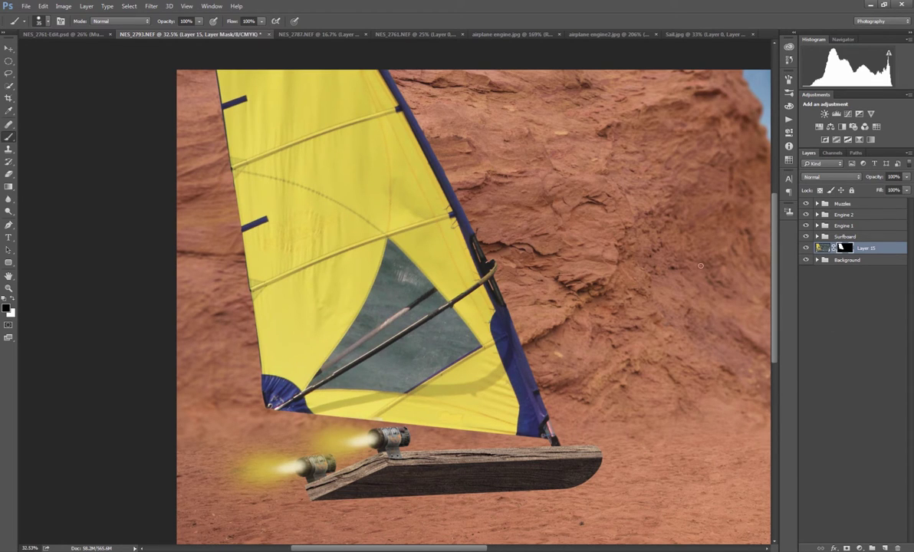
# Select the sail's grey-green window area on the sail layer's image with the Quick Selection tool
pyautogui.press('w')
pyautogui.click(820, 248)
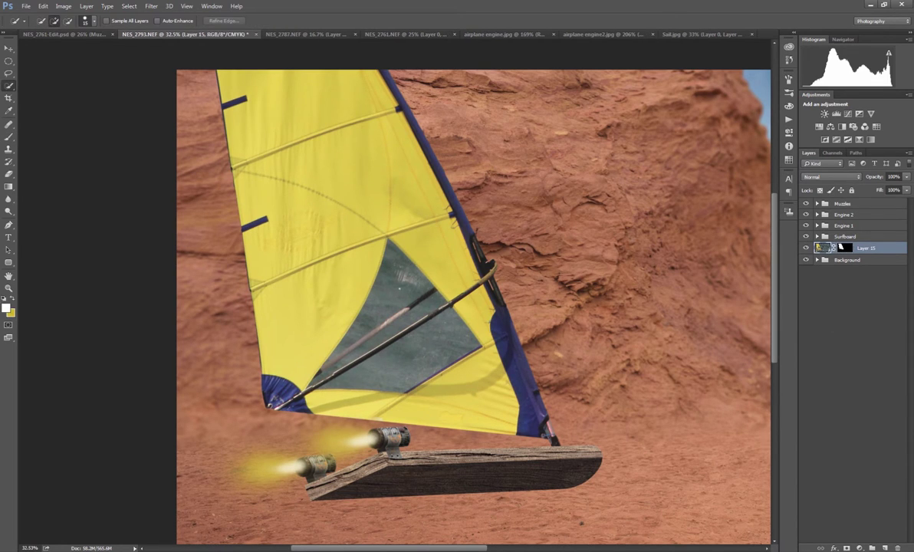
pyautogui.moveTo(393, 289)
pyautogui.mouseDown()
pyautogui.moveTo(372, 232)
pyautogui.moveTo(430, 344)
pyautogui.mouseUp()
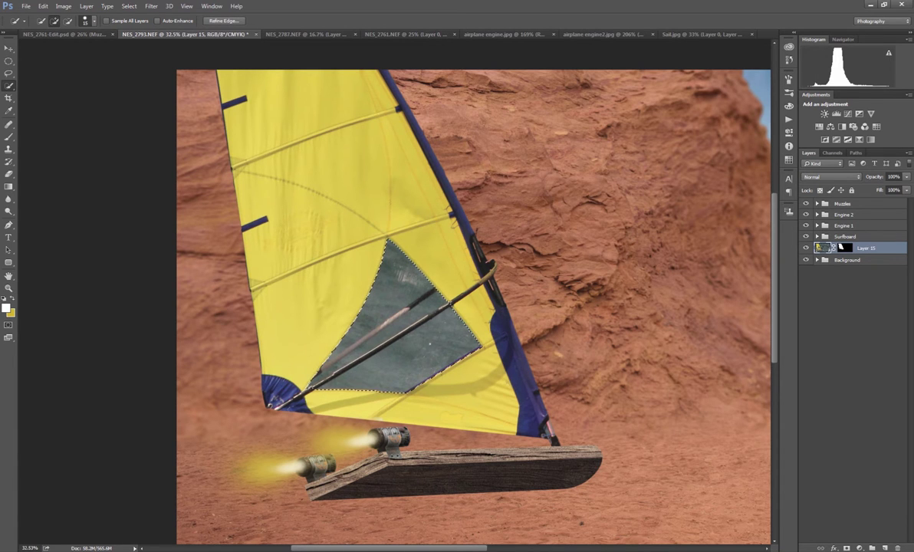
pyautogui.scroll(5, 430, 342)
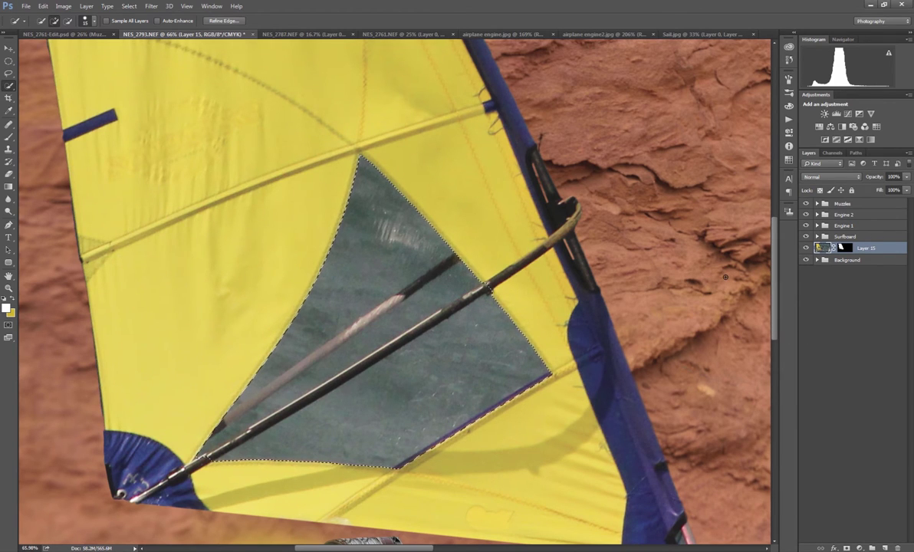
# Mask out the grey-green window material inside the selection with a small black brush, keeping both boom poles
pyautogui.press('alt')
pyautogui.press('b')
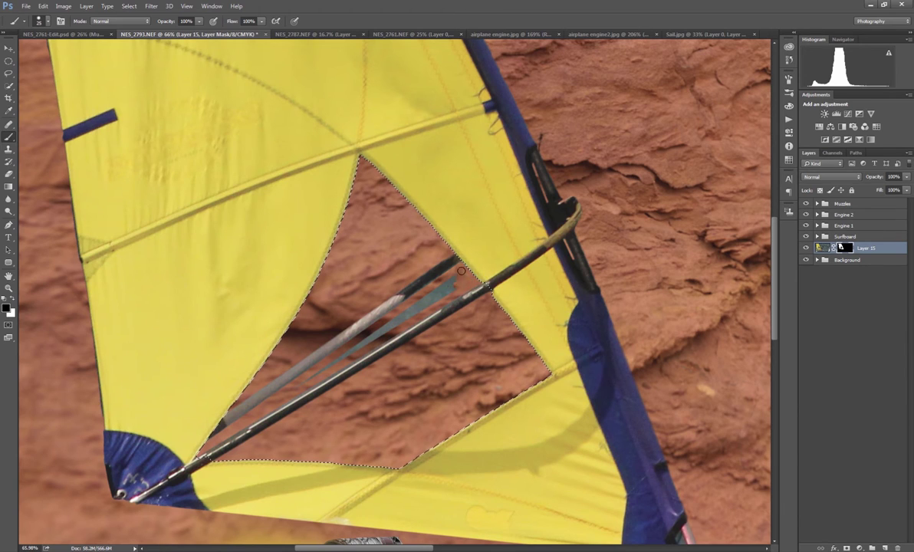
pyautogui.moveTo(452, 284); pyautogui.dragTo(414, 310)
pyautogui.press('[')
pyautogui.press('[')
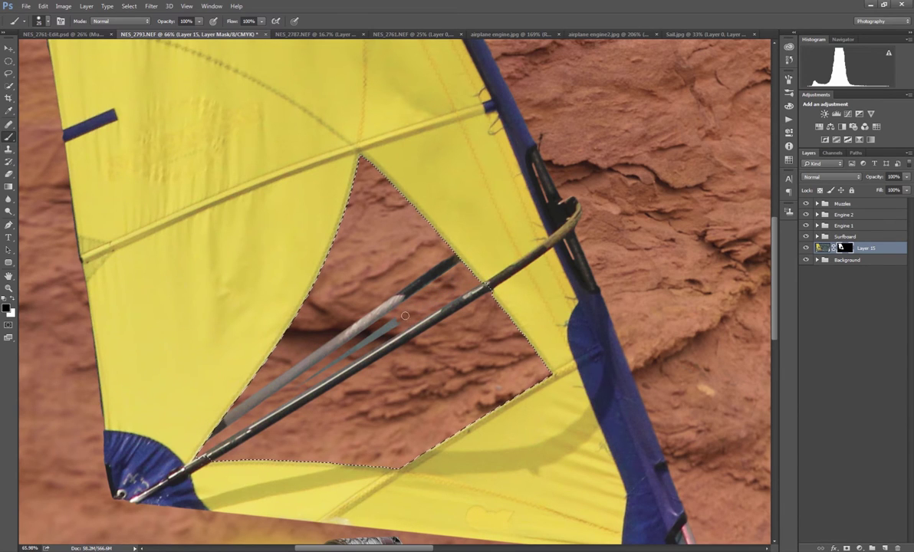
pyautogui.moveTo(376, 334)
pyautogui.mouseDown()
pyautogui.moveTo(399, 322)
pyautogui.moveTo(374, 331)
pyautogui.mouseUp()
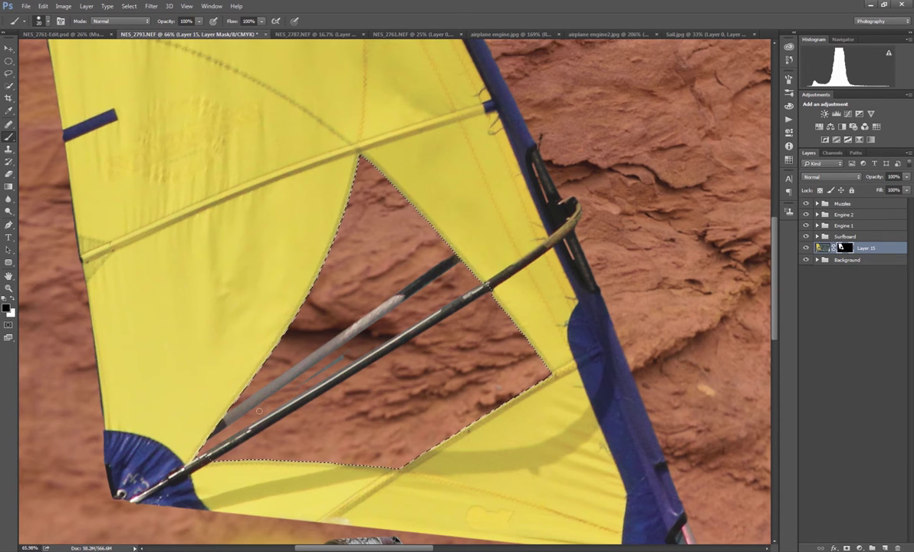
pyautogui.moveTo(344, 357); pyautogui.dragTo(305, 381)
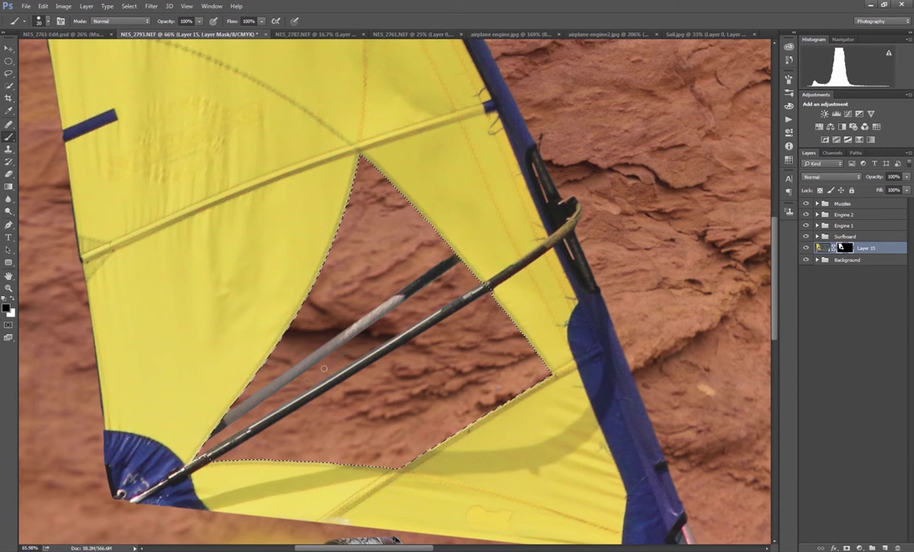
pyautogui.scroll(-5, 334, 326)
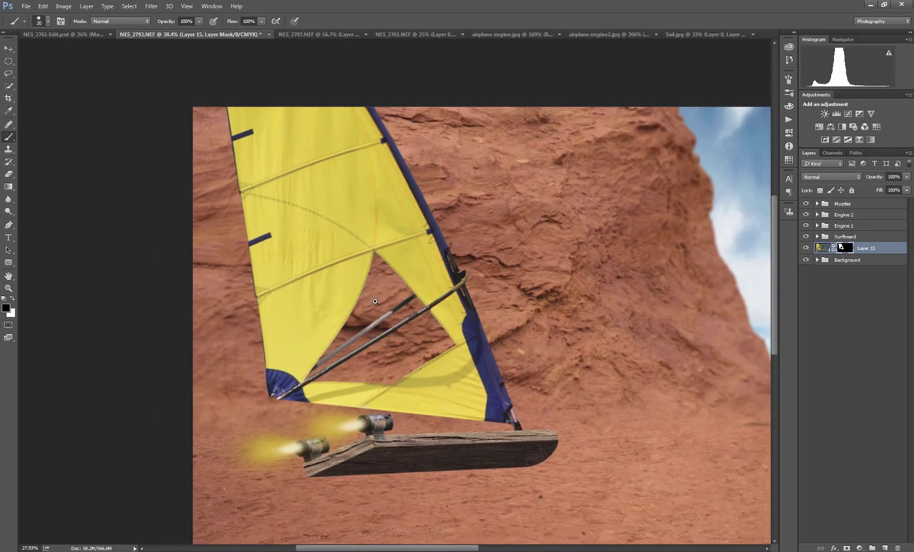
pyautogui.scroll(2, 375, 301)
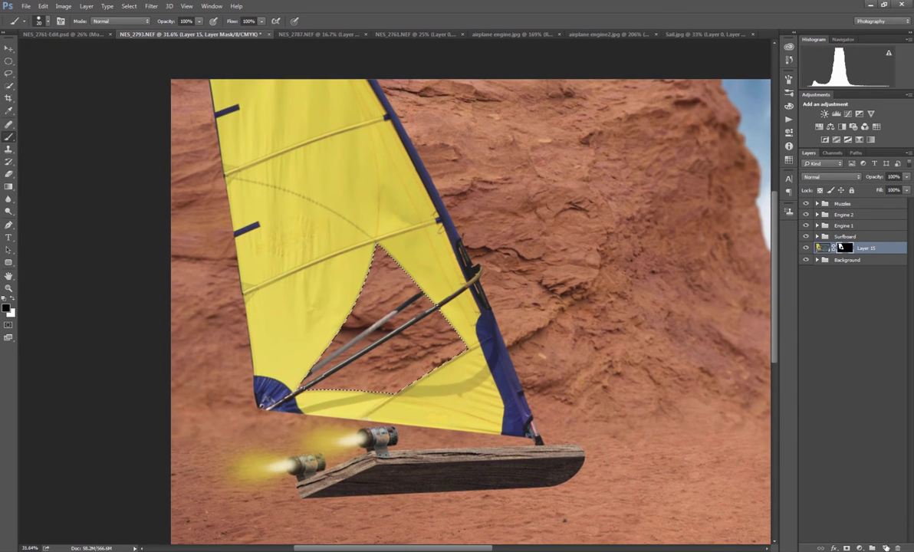
# Fill the window selection on a new layer with a reddish tone sampled from the rock and lower the layer's opacity to 44%
pyautogui.click(886, 548)
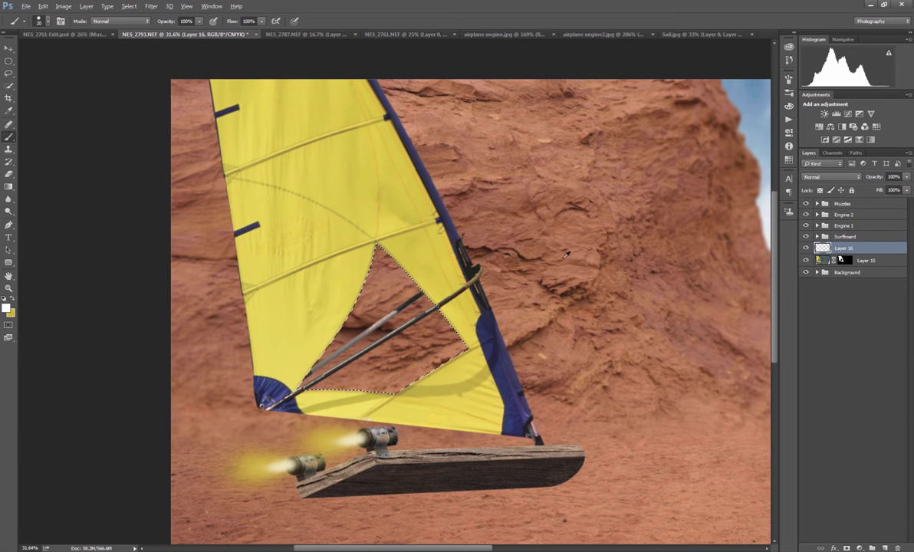
pyautogui.keyDown('alt'); pyautogui.click(537, 234); pyautogui.keyUp('alt')
pyautogui.hotkey('alt', 'BackSpace')
pyautogui.hotkey('ctrl', 'd')
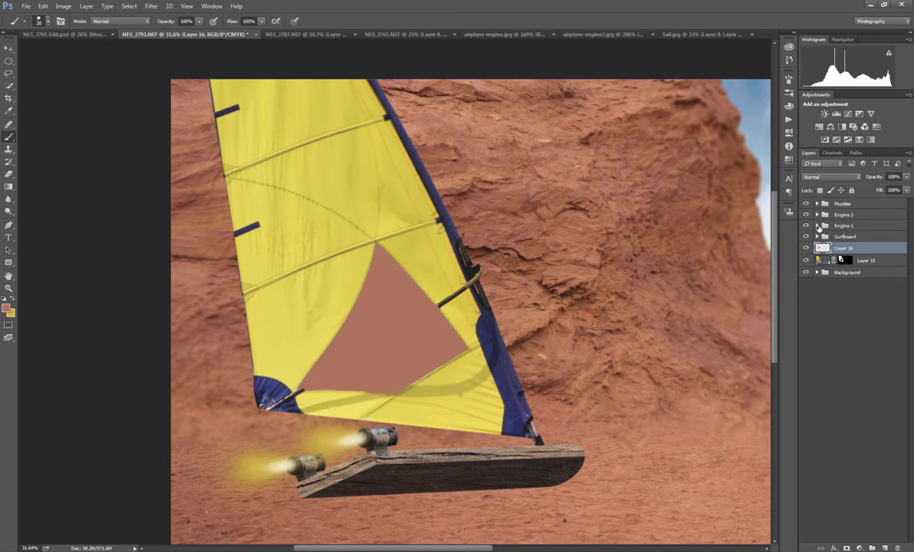
pyautogui.moveTo(877, 178); pyautogui.dragTo(852, 180)
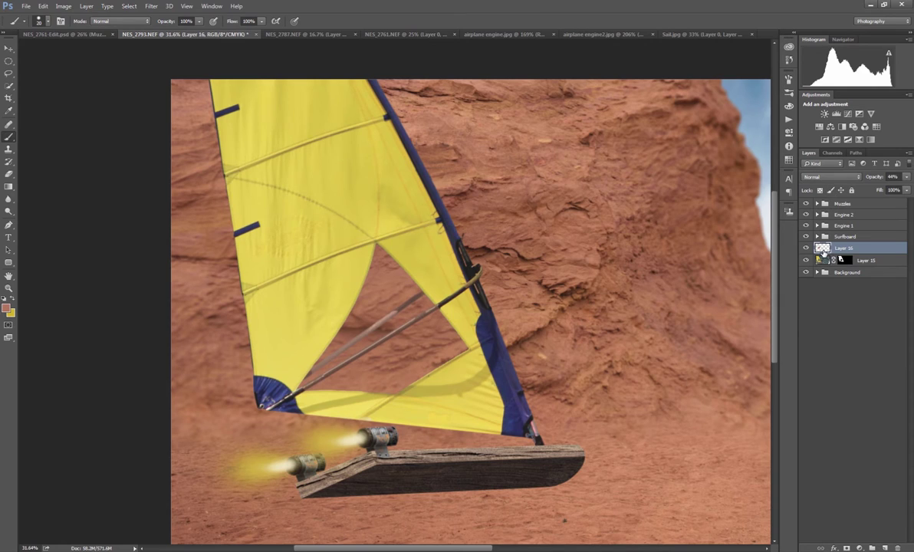
# Reload the window shape as a selection, refill it with white, deselect, and set the layer's opacity to 25%
pyautogui.click(823, 249)
pyautogui.keyDown('ctrl'); pyautogui.click(823, 250); pyautogui.keyUp('ctrl')
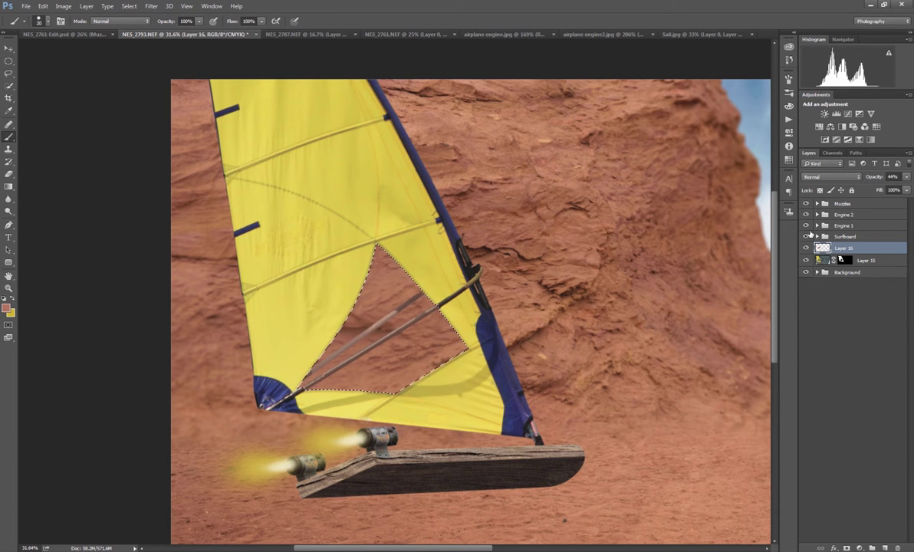
pyautogui.press('d')
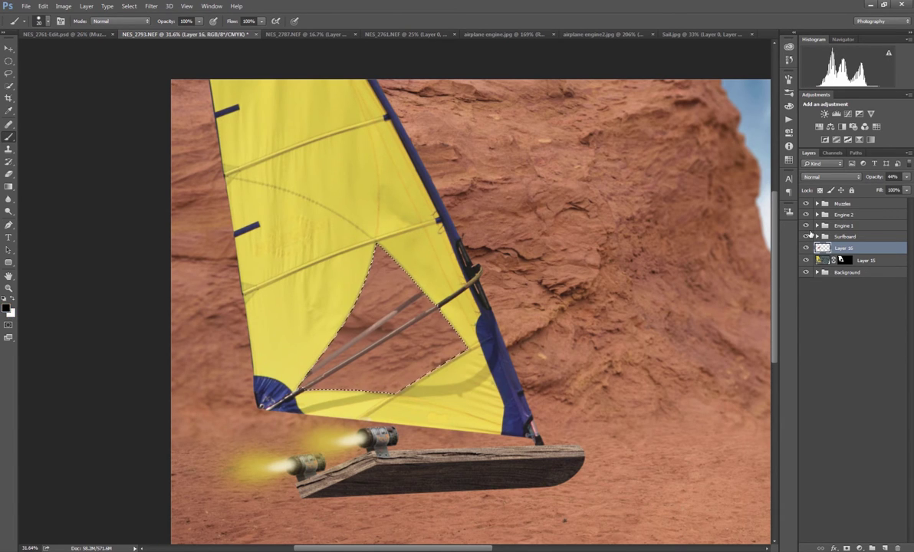
pyautogui.press('x')
pyautogui.hotkey('alt', 'BackSpace')
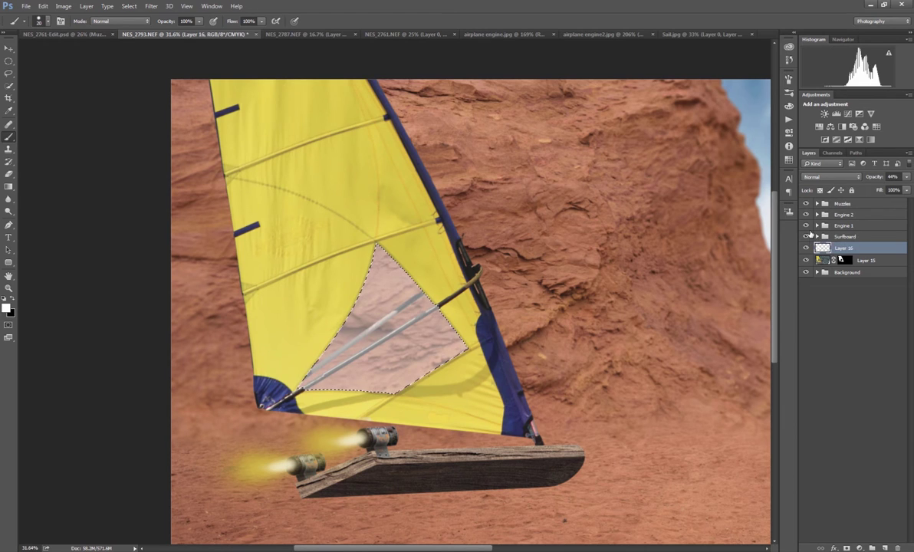
pyautogui.hotkey('ctrl', 'd')
pyautogui.moveTo(877, 177); pyautogui.dragTo(869, 179)
pyautogui.moveTo(640, 260); pyautogui.dragTo(575, 317)
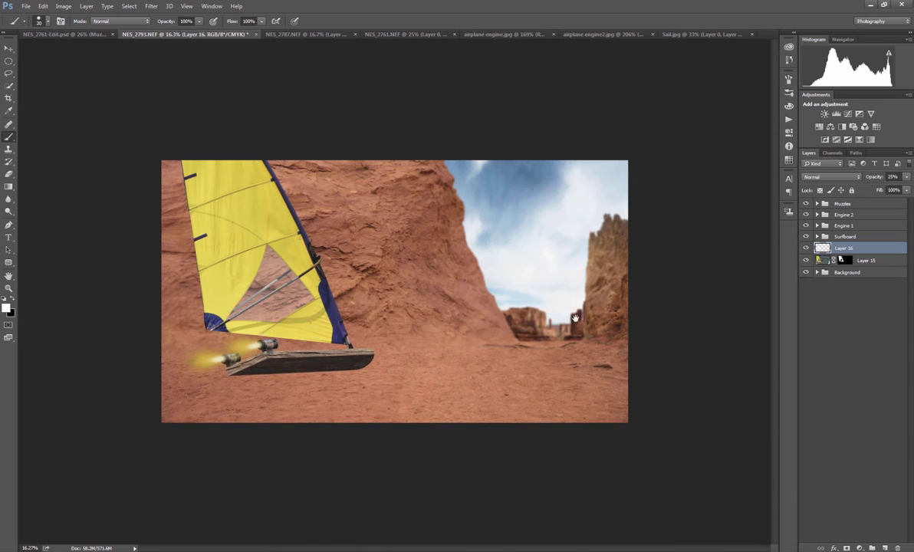
pyautogui.scroll(2, 292, 297)
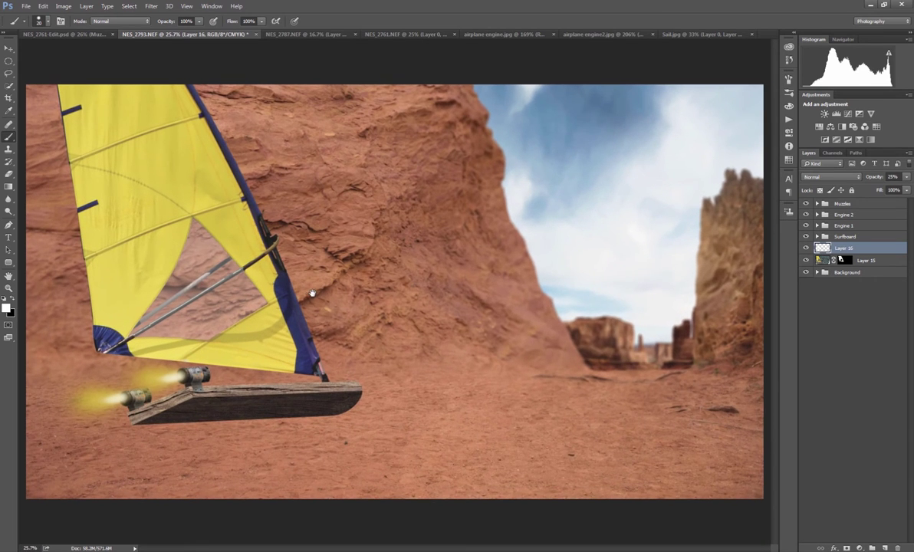
pyautogui.scroll(-2, 322, 316)
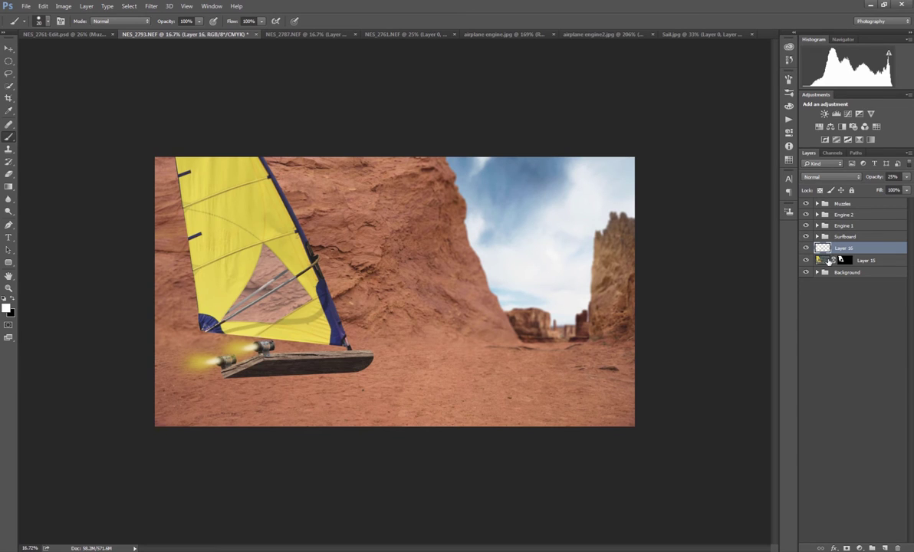
# Add a Hue/Saturation adjustment clipped to the sail layer, then try a small overall hue shift and undo it
pyautogui.click(825, 262)
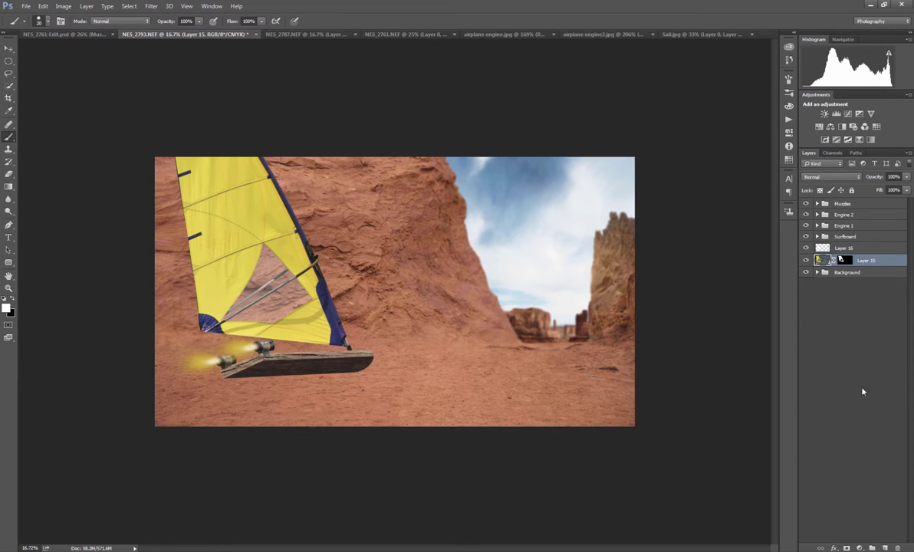
pyautogui.click(860, 548)
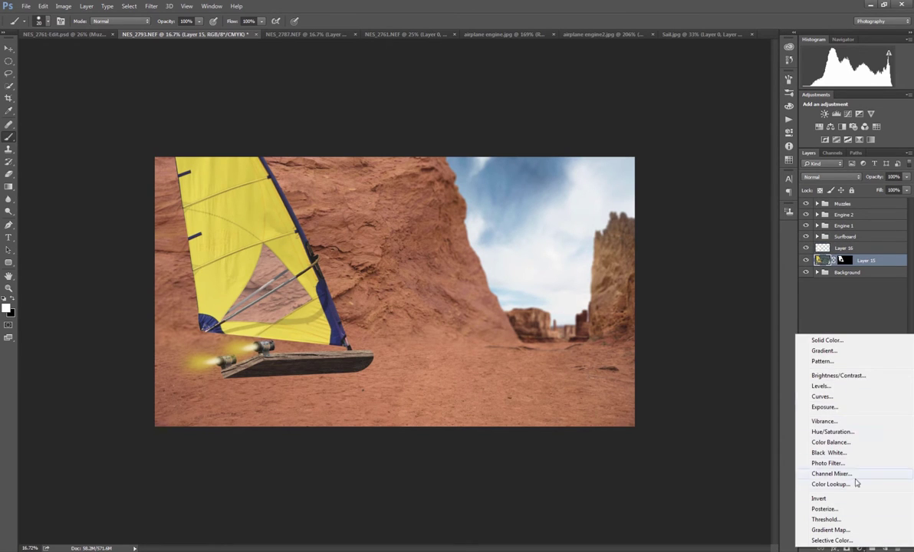
pyautogui.click(851, 434)
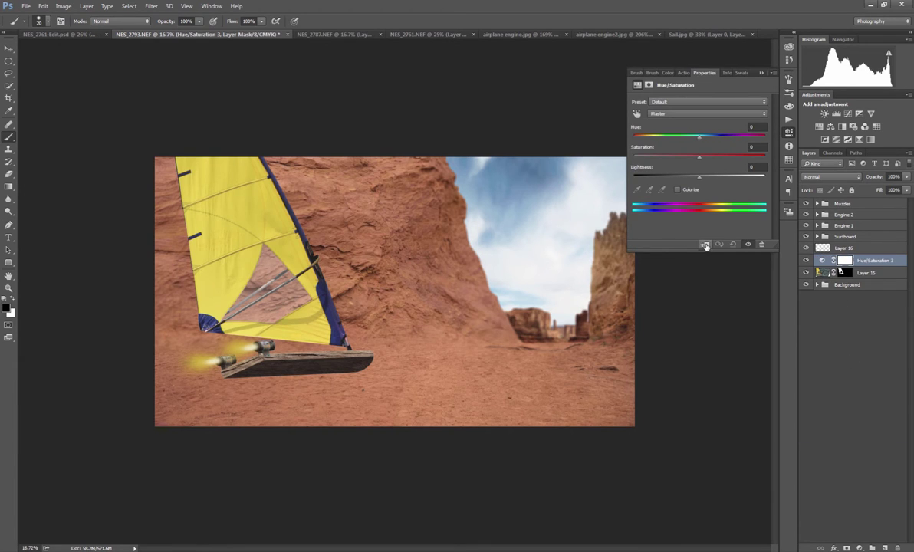
pyautogui.click(706, 244)
pyautogui.moveTo(700, 139); pyautogui.dragTo(694, 142)
pyautogui.hotkey('ctrl', 'z')
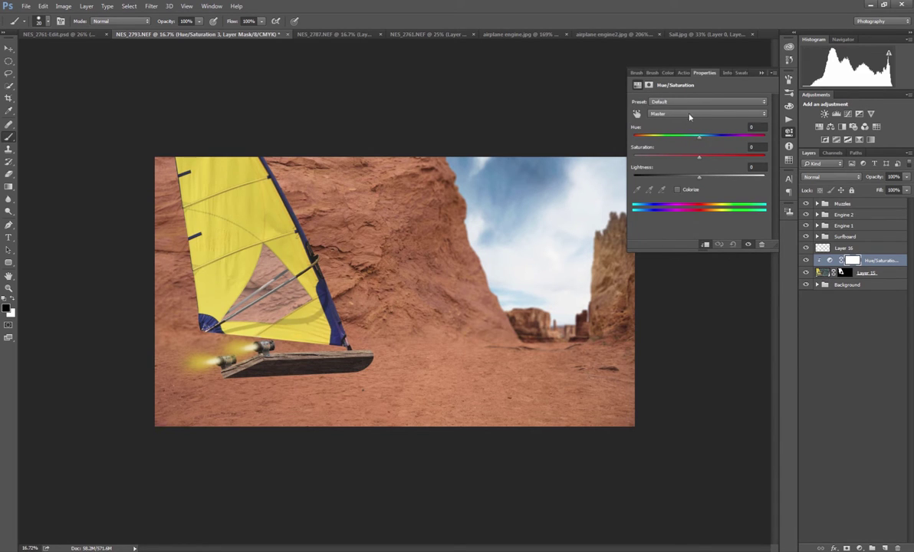
# Recolour the yellow sailcloth red by setting the Yellows to hue -47, saturation +7 and lightness -33
pyautogui.click(655, 113)
pyautogui.click(684, 135)
pyautogui.moveTo(653, 135); pyautogui.dragTo(683, 179)
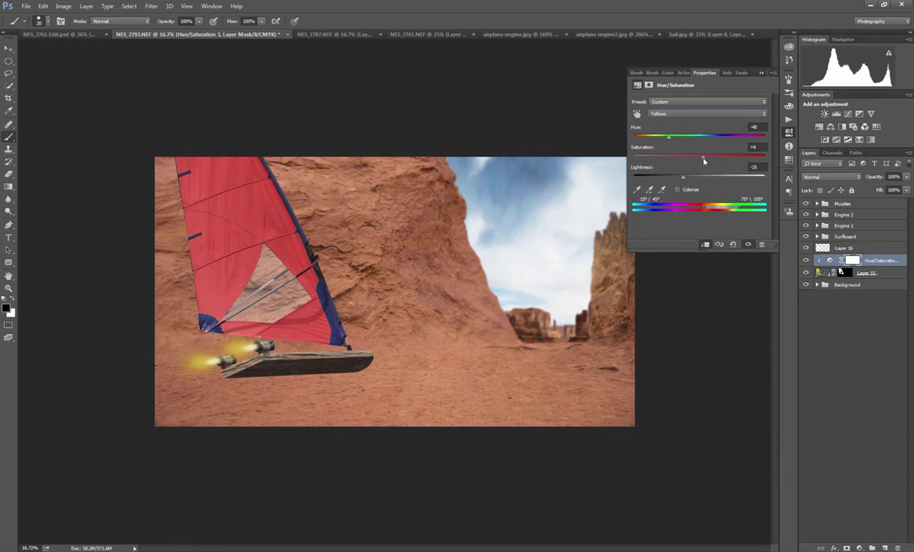
pyautogui.moveTo(704, 160); pyautogui.dragTo(685, 178)
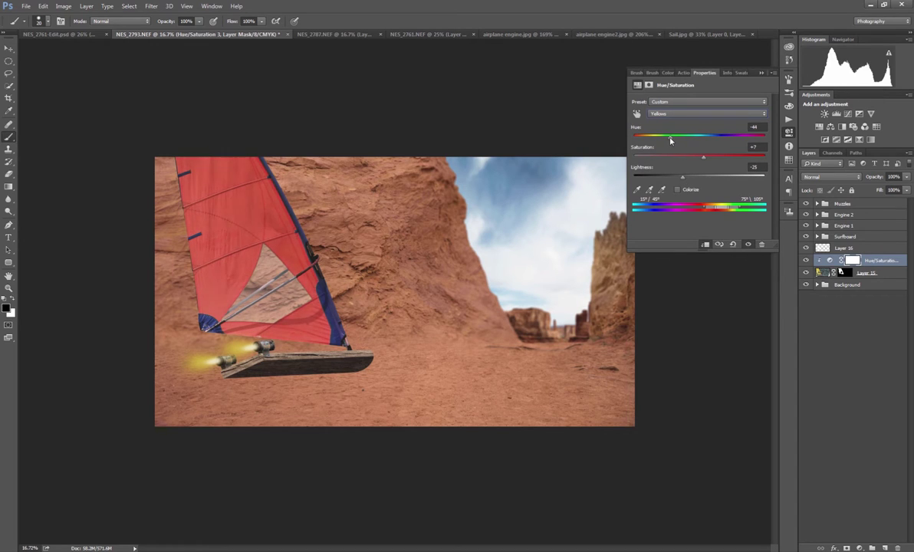
pyautogui.moveTo(669, 140); pyautogui.dragTo(667, 141)
pyautogui.moveTo(683, 179); pyautogui.dragTo(678, 182)
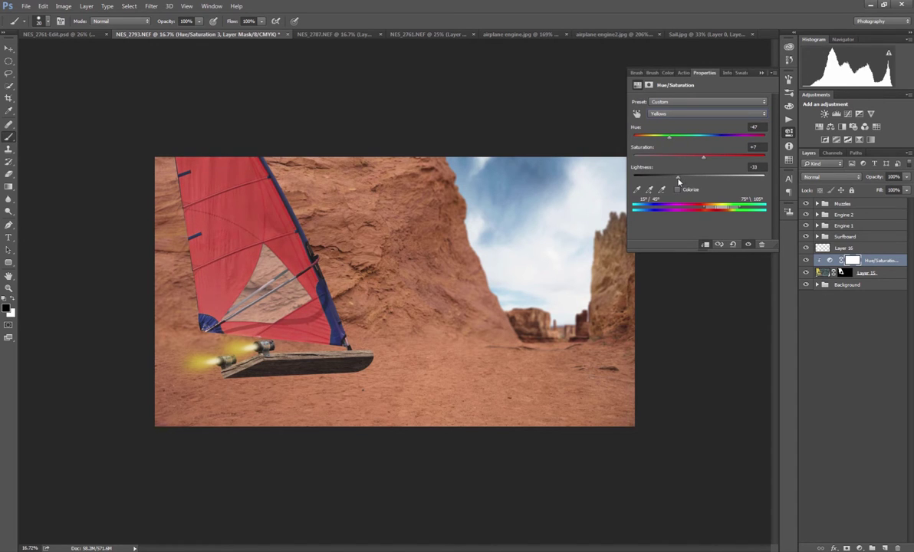
# Darken the sail's blue trim to black by setting the Blues lightness to -100, then close the adjustment settings
pyautogui.click(665, 114)
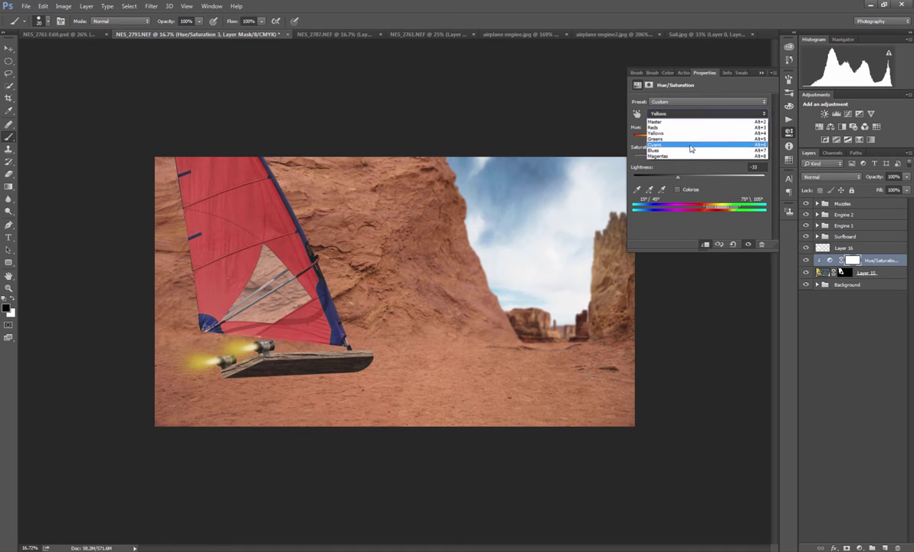
pyautogui.click(692, 150)
pyautogui.moveTo(698, 177); pyautogui.dragTo(611, 183)
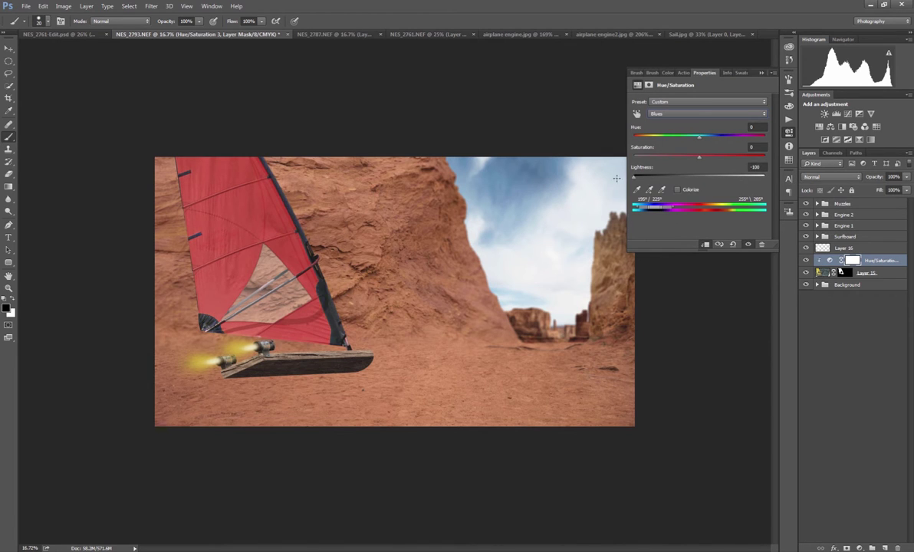
pyautogui.click(761, 72)
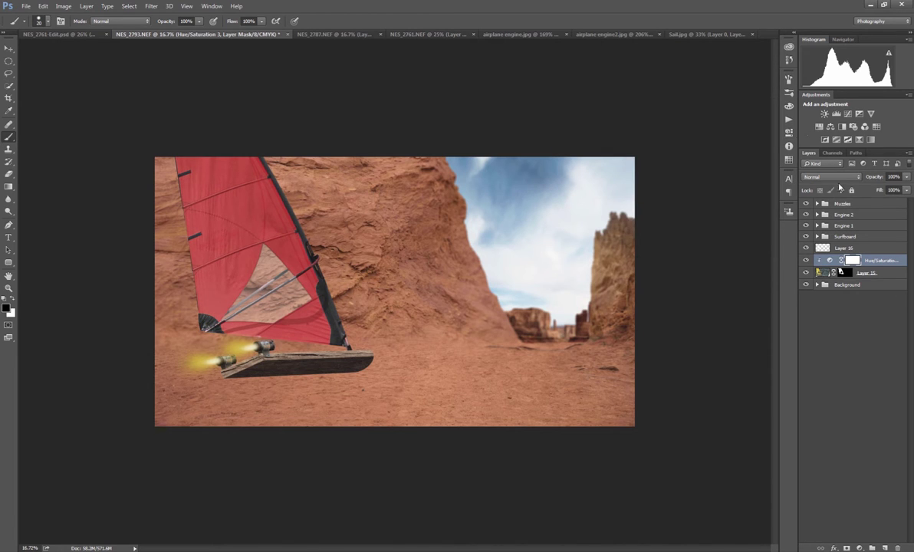
# Select the sail layer, its Hue/Saturation adjustment and the white window layer together
pyautogui.click(821, 272)
pyautogui.keyDown('shift'); pyautogui.click(828, 250); pyautogui.keyUp('shift')
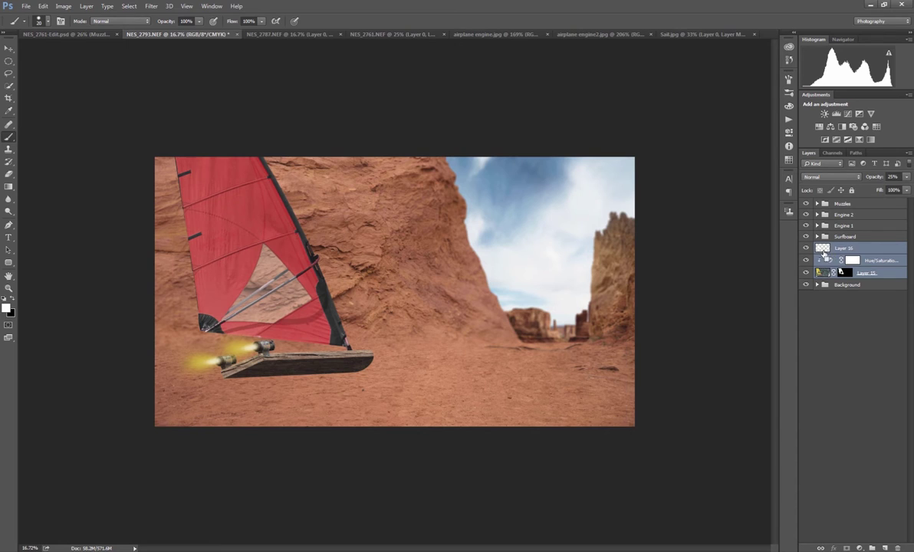
# Group the selected sail layers and name the group "Sail"
pyautogui.hotkey('ctrl', 'g')
pyautogui.doubleClick(844, 247)
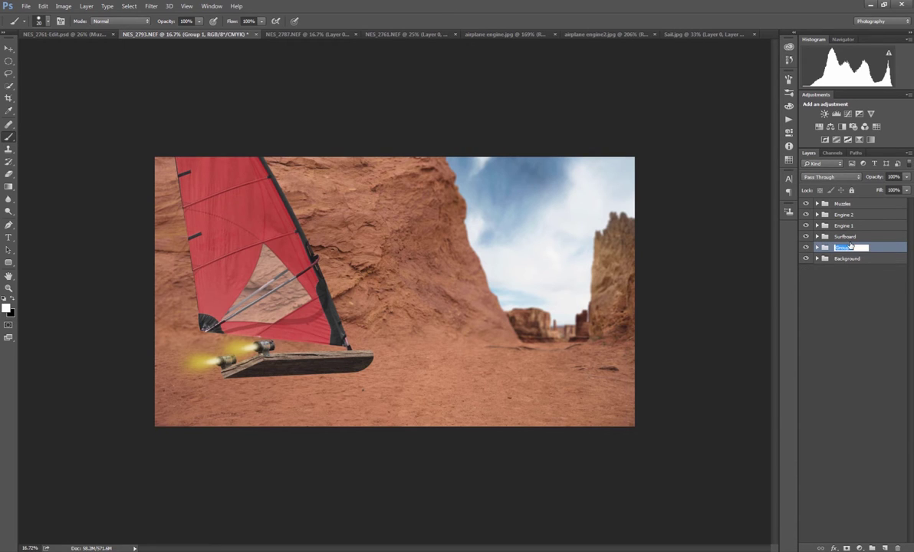
pyautogui.write('Sail')
pyautogui.press('Return')
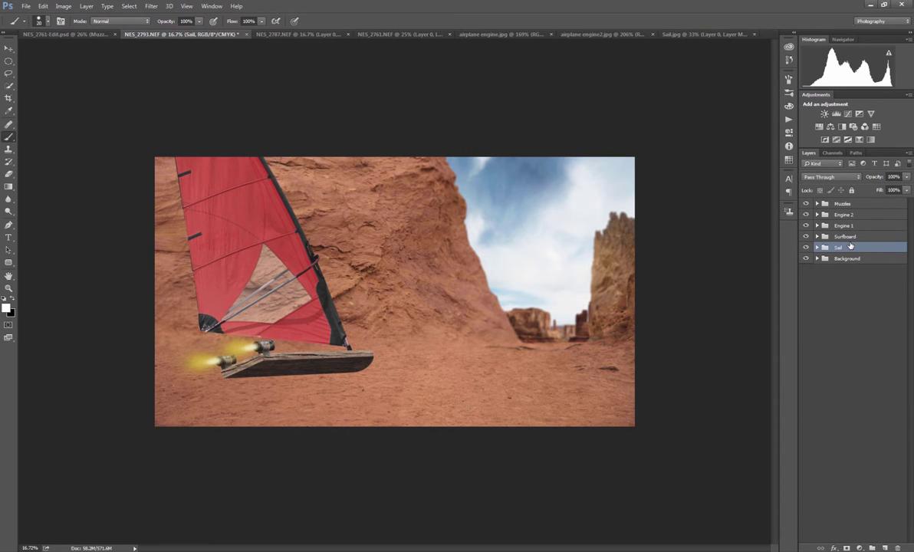
# Combine the Muzzles, Engine 2, Engine 1, Surfboard and Sail groups into one group named "Windsurfing board"
pyautogui.keyDown('shift'); pyautogui.click(843, 205); pyautogui.keyUp('shift')
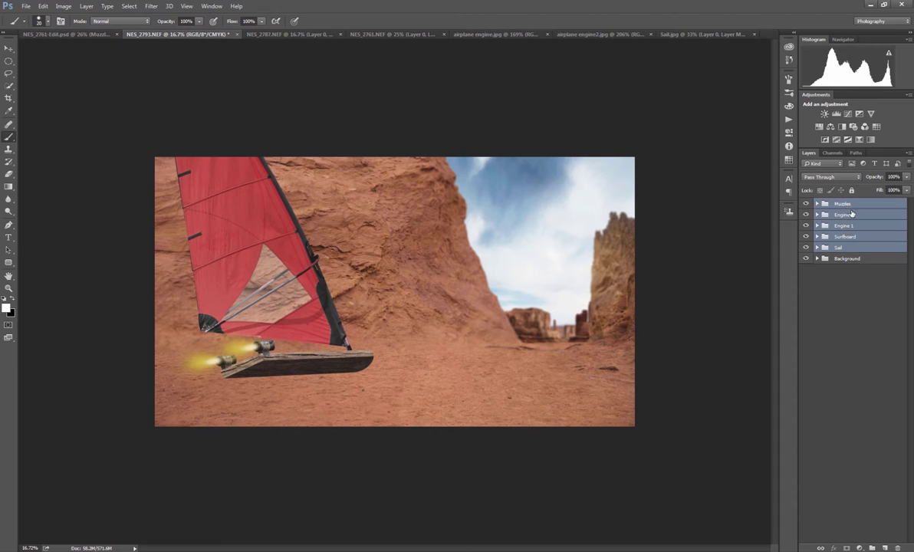
pyautogui.hotkey('ctrl', 'g')
pyautogui.doubleClick(844, 203)
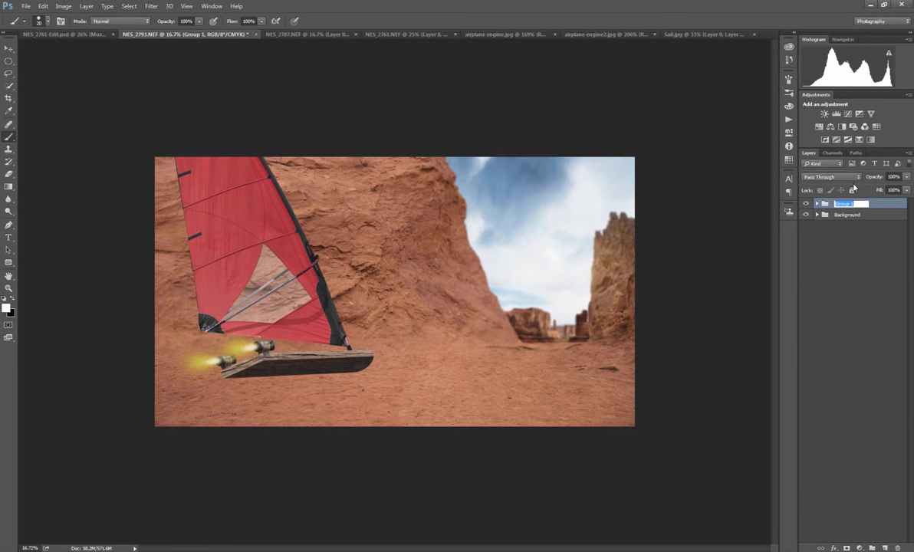
pyautogui.write('Windsurfing board')
pyautogui.press('Return')
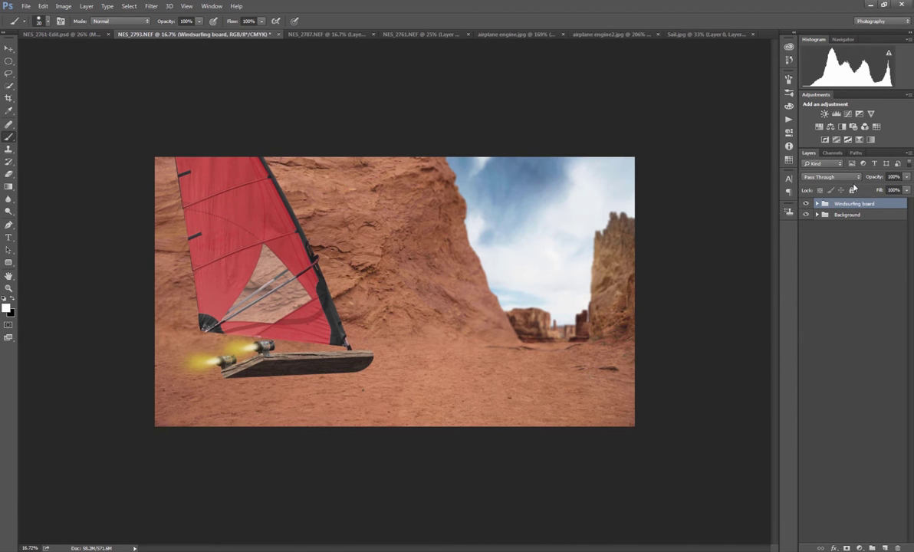
# Check the Windsurfing board and Background groups by toggling their visibility, and move the whole board toward the image centre and slightly up
pyautogui.click(806, 204)
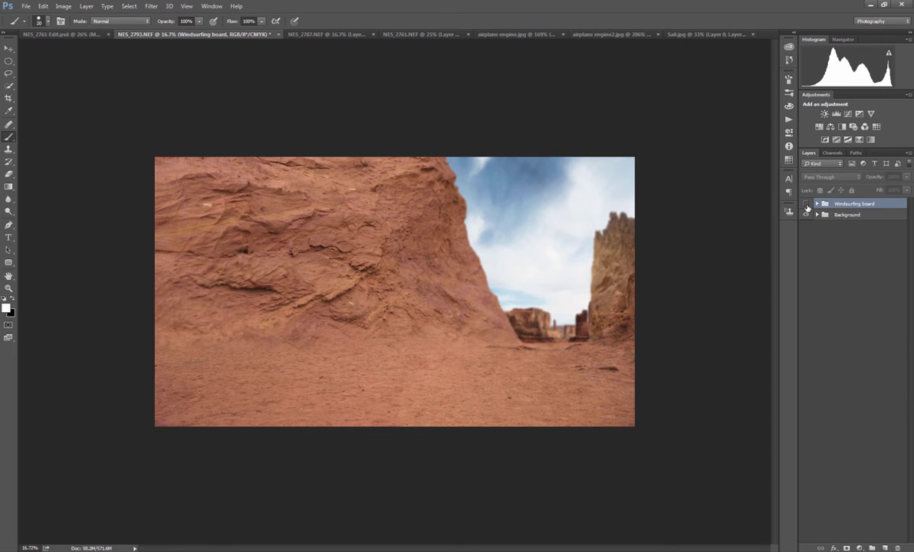
pyautogui.click(806, 204)
pyautogui.click(806, 215)
pyautogui.click(805, 214)
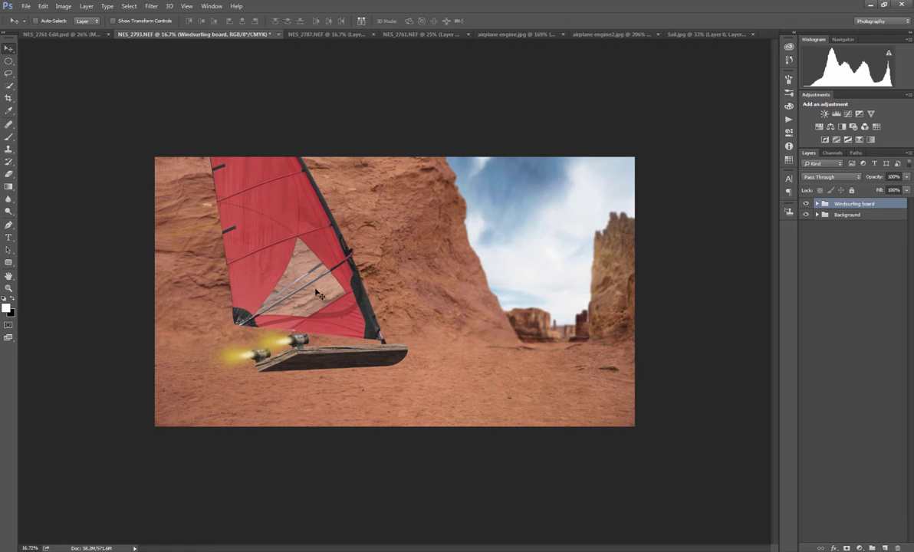
pyautogui.moveTo(290, 366); pyautogui.dragTo(317, 360)
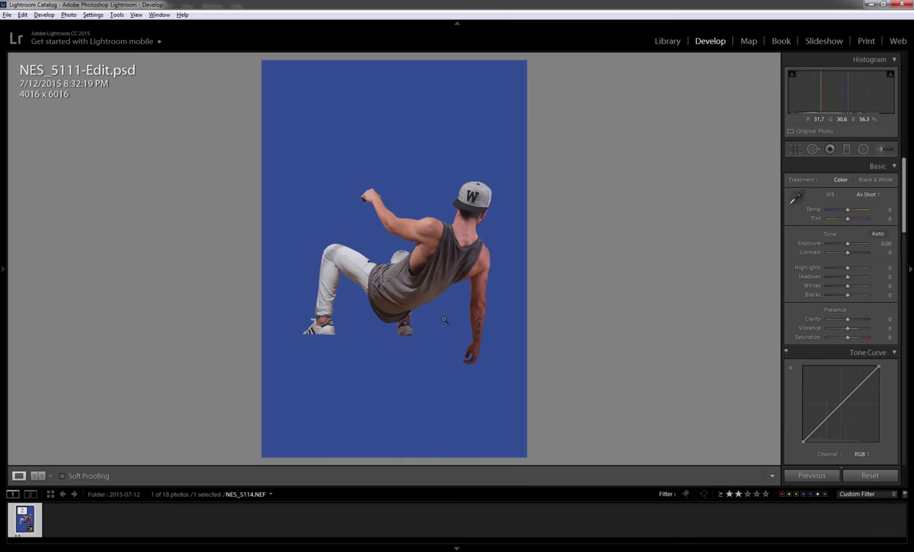
# Switch to Lightroom and open the original NES_5111-Edit.psd for editing in Adobe Photoshop CC 2015
pyautogui.rightClick(413, 250)
pyautogui.moveTo(452, 321)
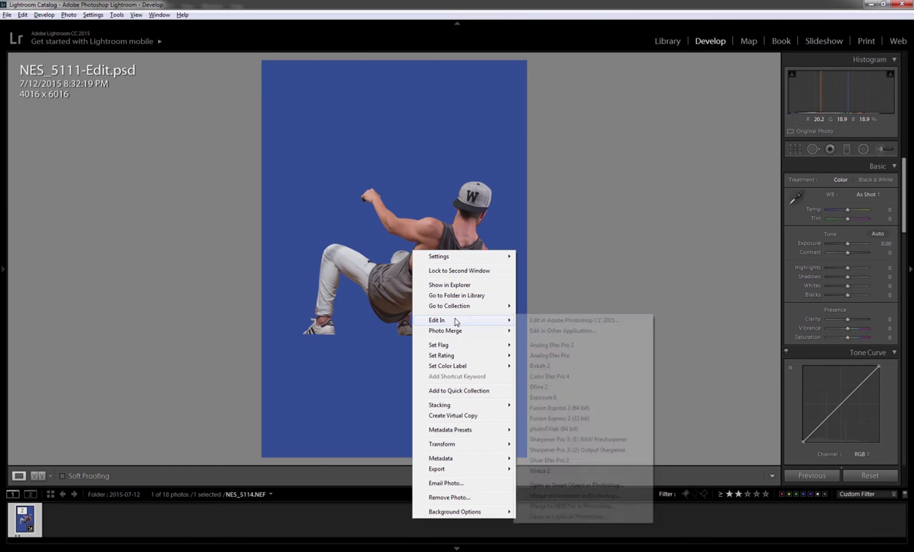
pyautogui.click(562, 322)
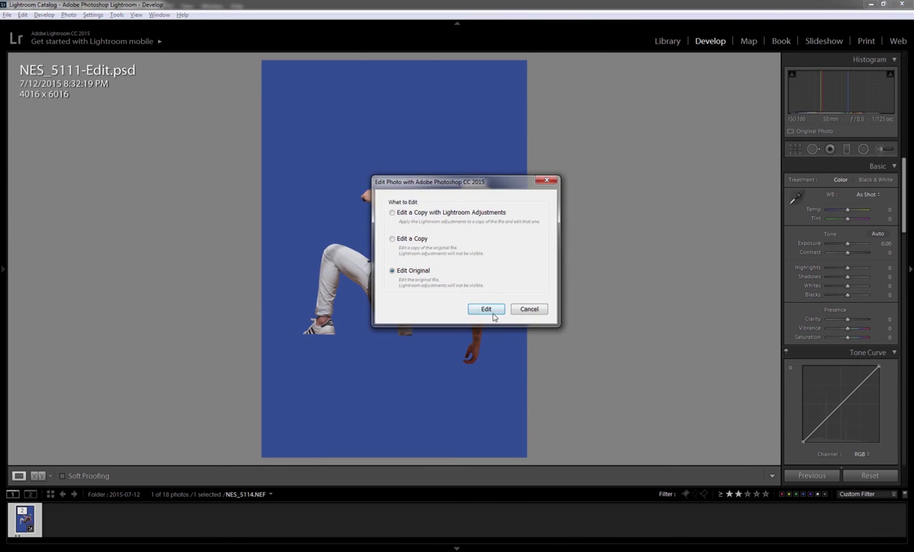
pyautogui.click(489, 309)
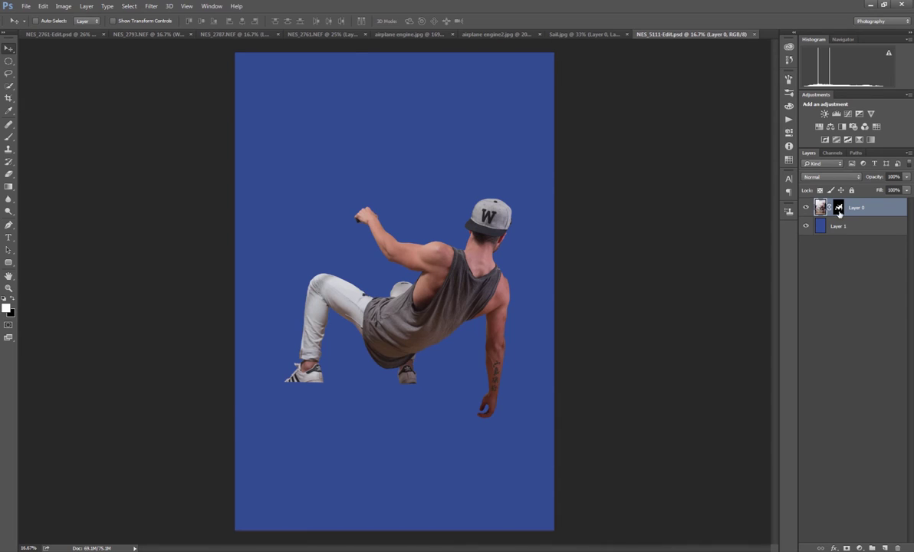
# Compare the man's cut-out with its mask off and on, and copy it into NES_2793.NEF, accepting the colour profile conversion
pyautogui.keyDown('shift'); pyautogui.click(838, 209); pyautogui.keyUp('shift')
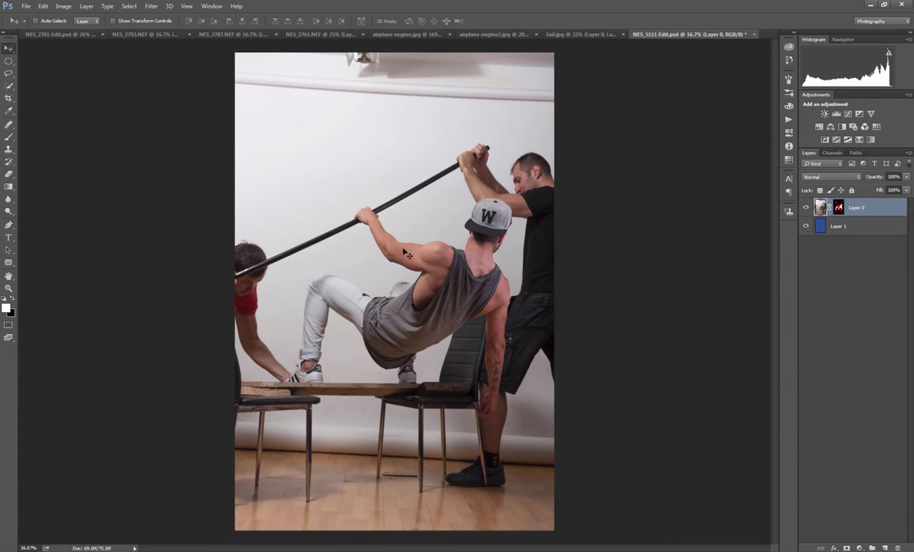
pyautogui.keyDown('shift'); pyautogui.click(839, 207); pyautogui.keyUp('shift')
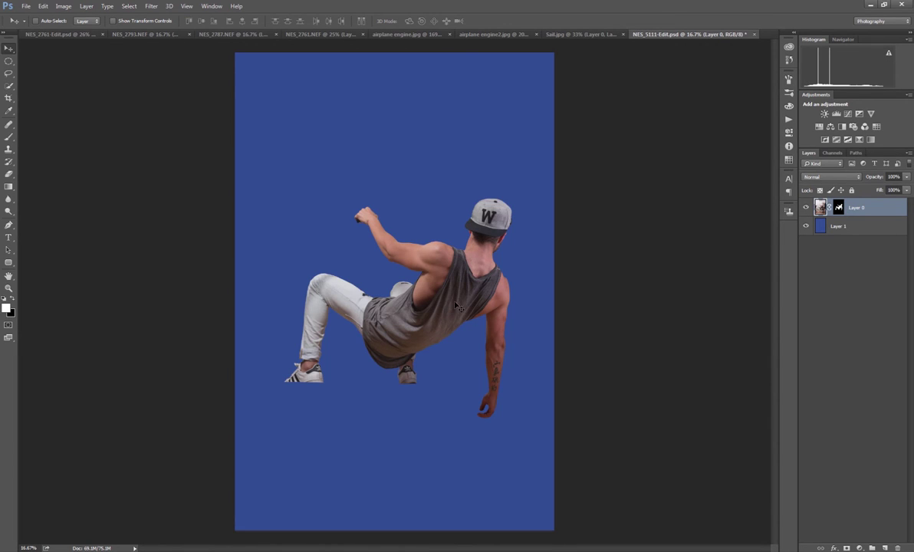
pyautogui.moveTo(456, 305); pyautogui.dragTo(382, 259)
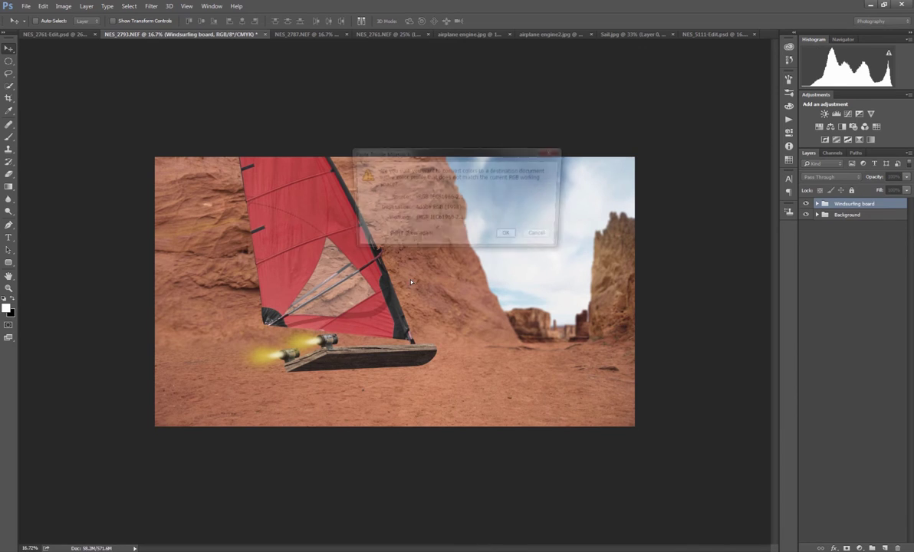
pyautogui.click(509, 237)
# Scale the man down proportionally to about 49% and position him over the windsurfing board
pyautogui.hotkey('ctrl', 't')
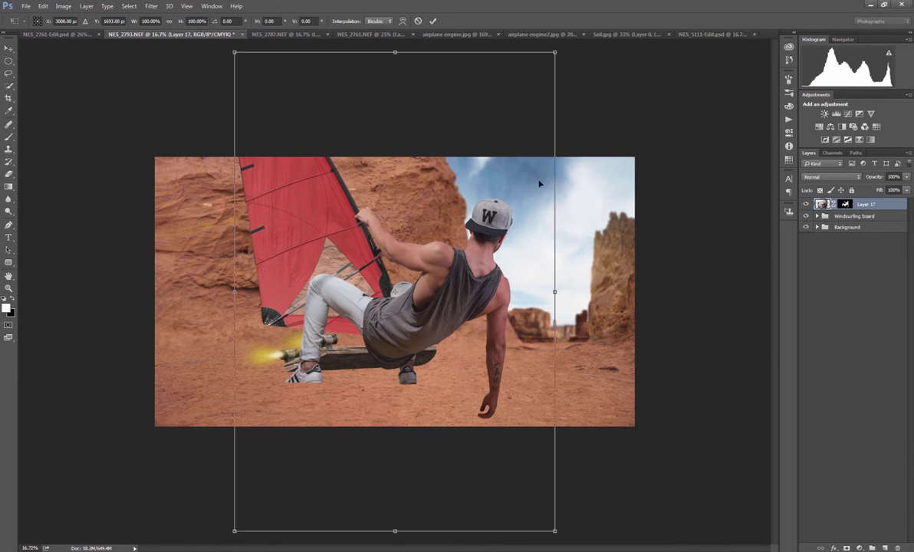
pyautogui.moveTo(555, 52); pyautogui.dragTo(430, 238)
pyautogui.moveTo(373, 398); pyautogui.dragTo(414, 309)
pyautogui.moveTo(472, 150); pyautogui.dragTo(448, 182)
pyautogui.moveTo(392, 297); pyautogui.dragTo(421, 304)
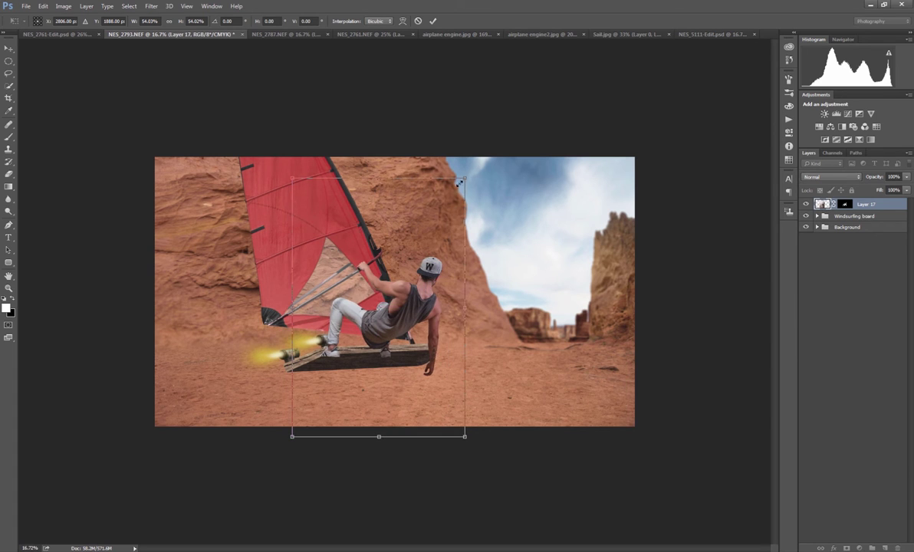
pyautogui.moveTo(460, 183); pyautogui.dragTo(444, 207)
pyautogui.moveTo(413, 304); pyautogui.dragTo(416, 291)
pyautogui.moveTo(377, 322); pyautogui.dragTo(416, 323)
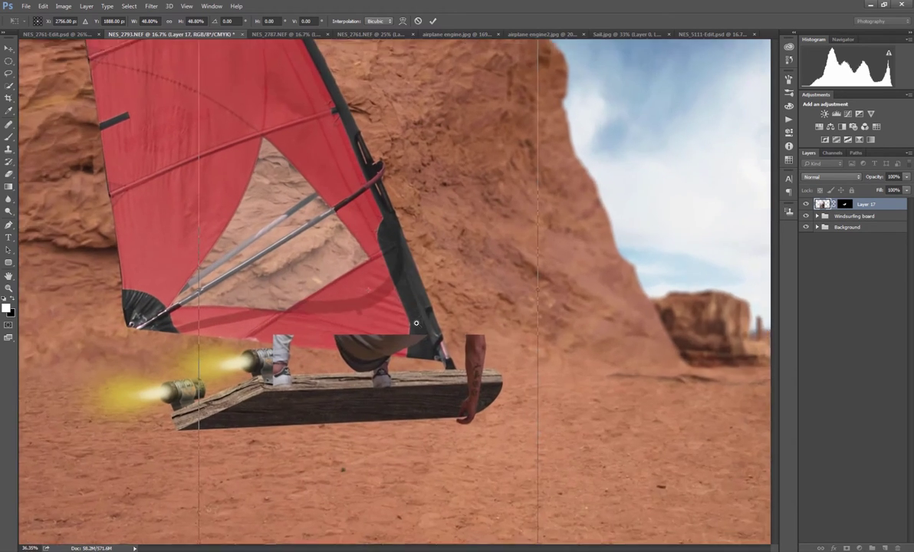
pyautogui.scroll(2, 416, 322)
pyautogui.scroll(-5, 513, 242)
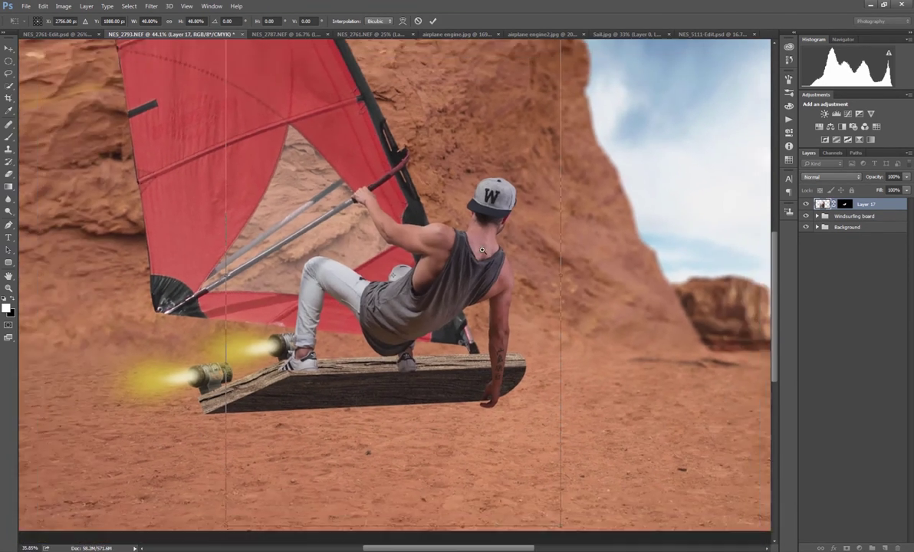
# Fit the man's feet to the board by moving him, rotating him about -2° and scaling him to about 50.7%
pyautogui.moveTo(447, 233); pyautogui.dragTo(504, 247)
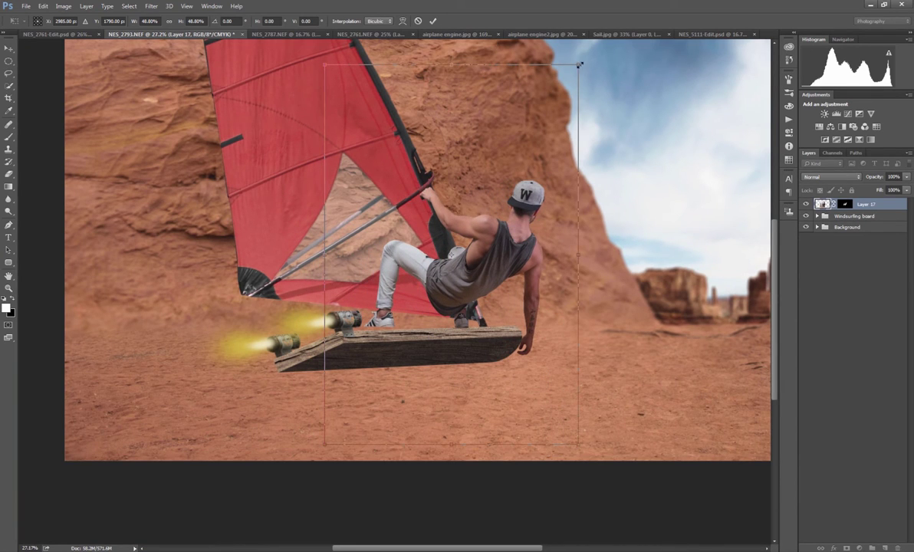
pyautogui.moveTo(579, 65); pyautogui.dragTo(596, 39)
pyautogui.moveTo(496, 254); pyautogui.dragTo(497, 254)
pyautogui.moveTo(623, 210); pyautogui.dragTo(623, 204)
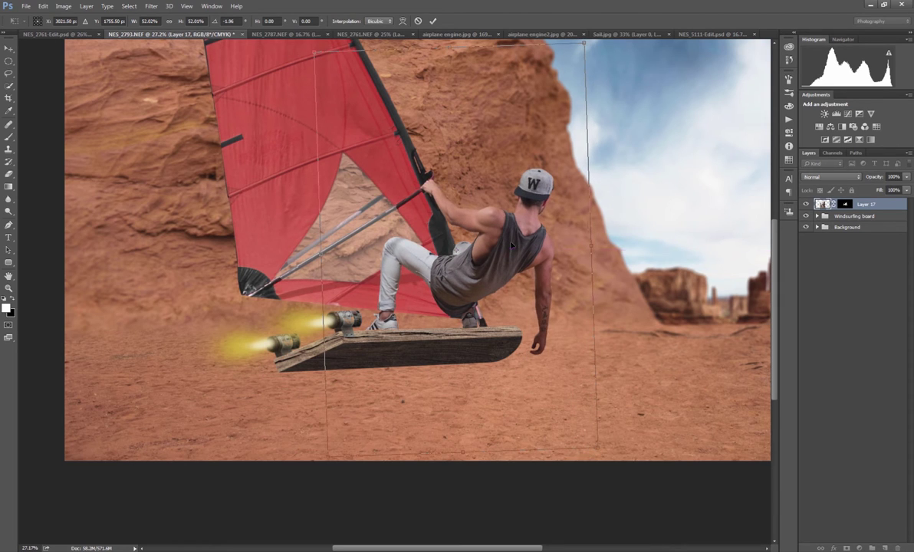
pyautogui.moveTo(511, 245); pyautogui.dragTo(505, 250)
pyautogui.moveTo(583, 451)
pyautogui.mouseDown()
pyautogui.moveTo(582, 440)
pyautogui.moveTo(569, 440)
pyautogui.mouseUp()
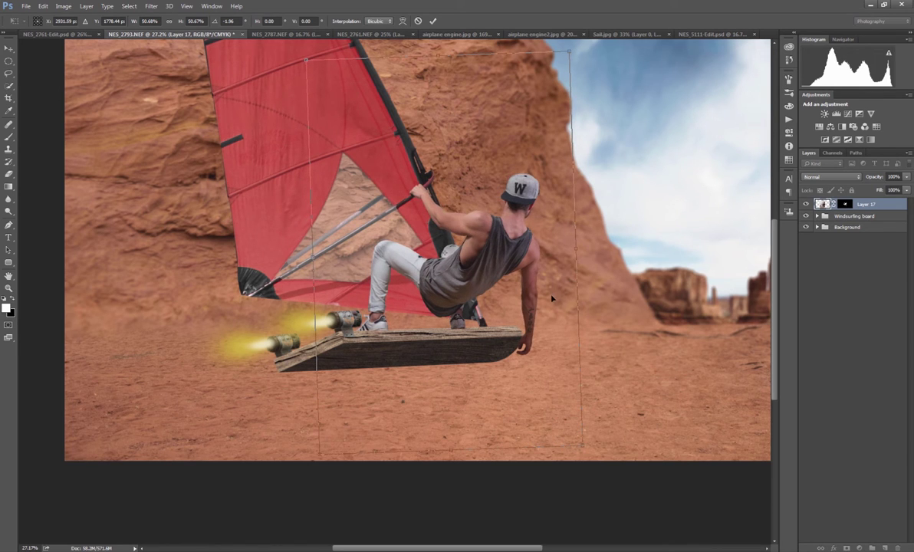
# Nudge the man to the right along the board and apply the transformation
pyautogui.press('Right')
pyautogui.press('Right')
pyautogui.press('Right')
pyautogui.press('Right')
pyautogui.press('Right')
pyautogui.press('Right')
pyautogui.press('Right')
pyautogui.press('Right')
pyautogui.press('Right')
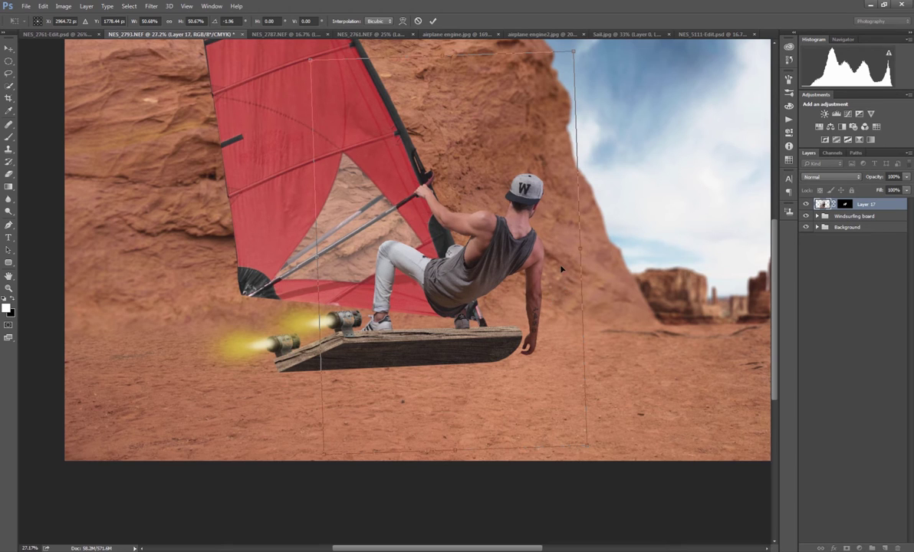
pyautogui.press('Return')
pyautogui.press('Return')
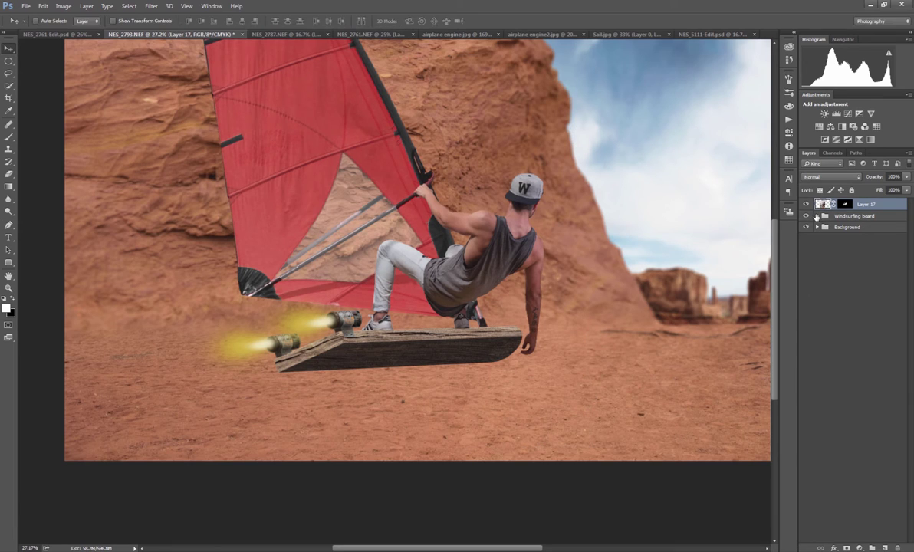
# Move the Sail group within the Windsurfing board group to the right so the boom meets the man's hand
pyautogui.click(817, 216)
pyautogui.click(834, 271)
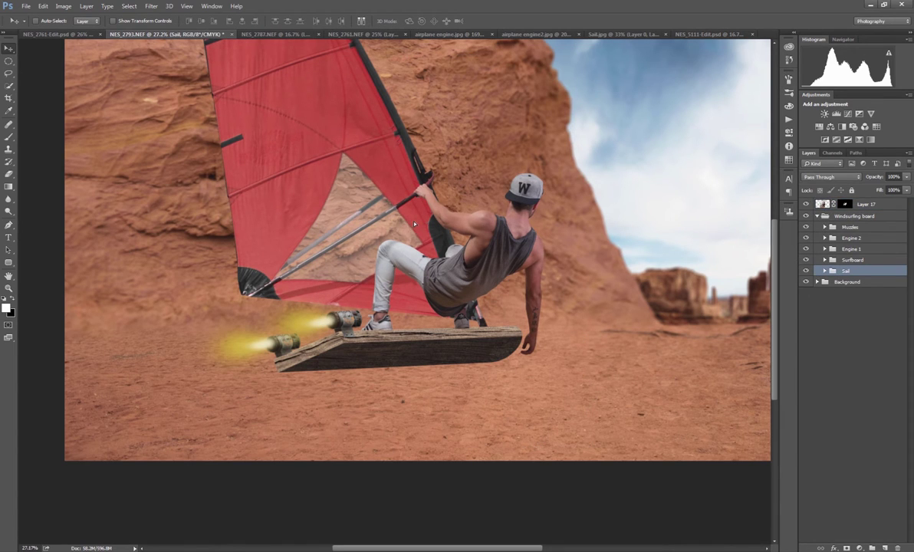
pyautogui.moveTo(414, 225); pyautogui.dragTo(429, 229)
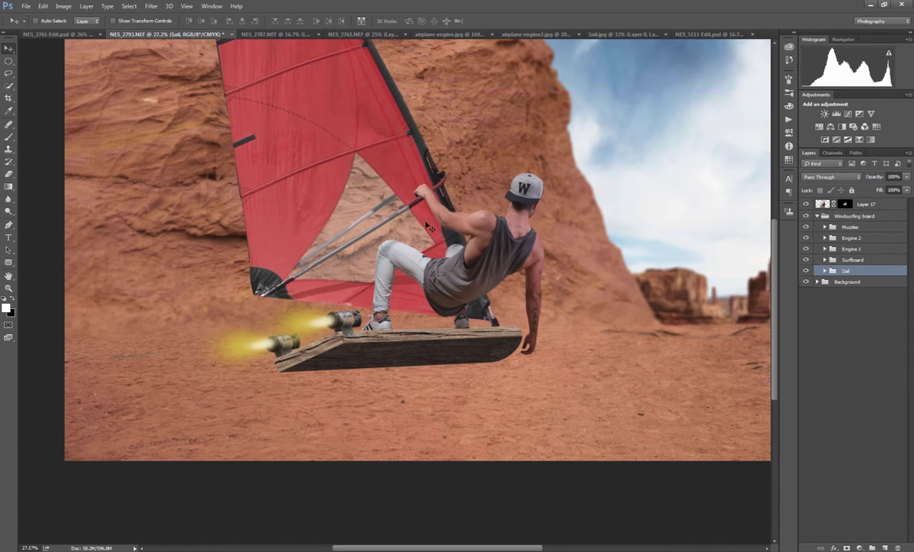
pyautogui.click(817, 217)
# Scale Layer 17 with the man to about 96%, align his hand with the boom and his feet with the board, and apply
pyautogui.click(865, 204)
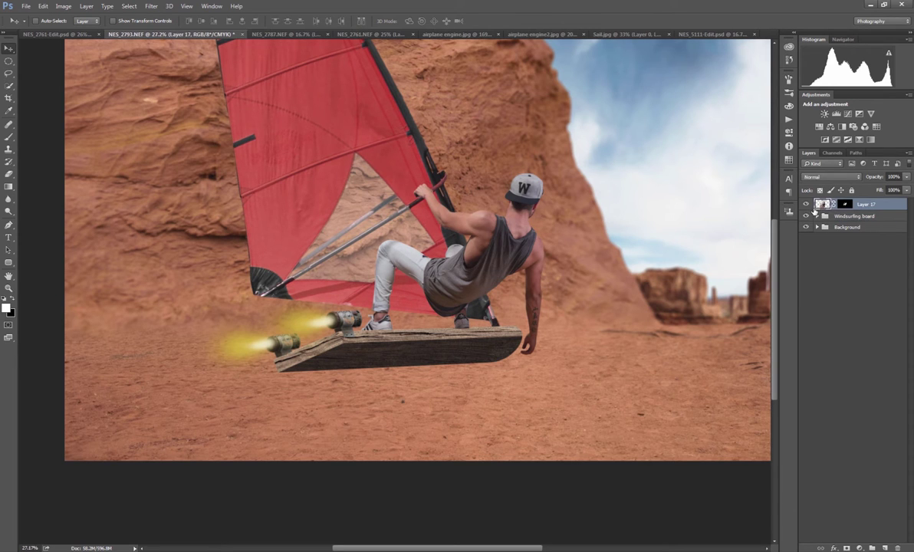
pyautogui.hotkey('ctrl', 't')
pyautogui.moveTo(586, 55); pyautogui.dragTo(576, 66)
pyautogui.moveTo(495, 269)
pyautogui.mouseDown()
pyautogui.moveTo(506, 265)
pyautogui.moveTo(497, 265)
pyautogui.mouseUp()
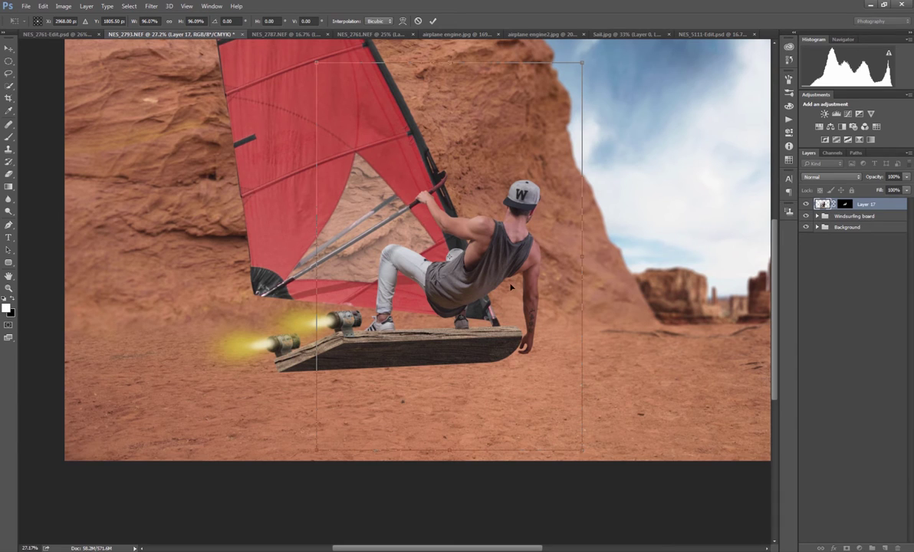
pyautogui.moveTo(507, 279); pyautogui.dragTo(511, 278)
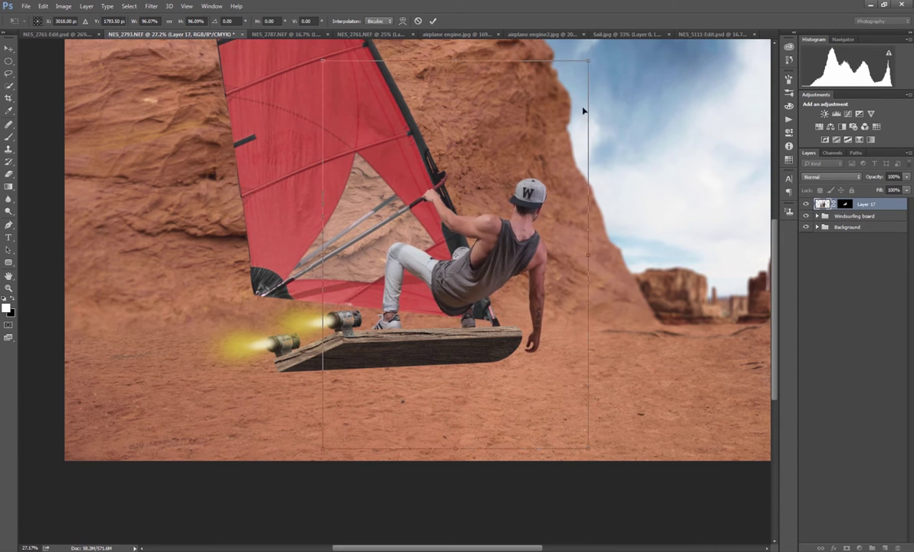
pyautogui.moveTo(588, 60); pyautogui.dragTo(591, 56)
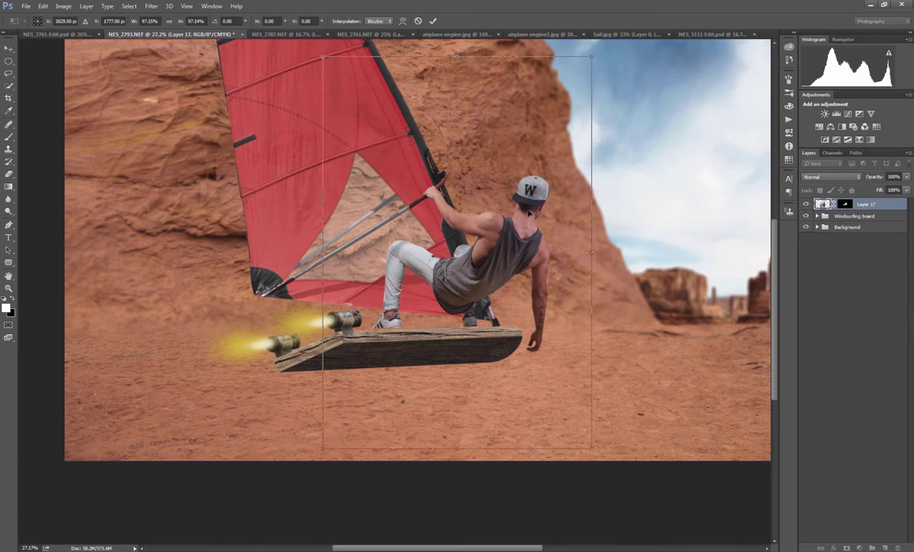
pyautogui.moveTo(326, 452); pyautogui.dragTo(319, 453)
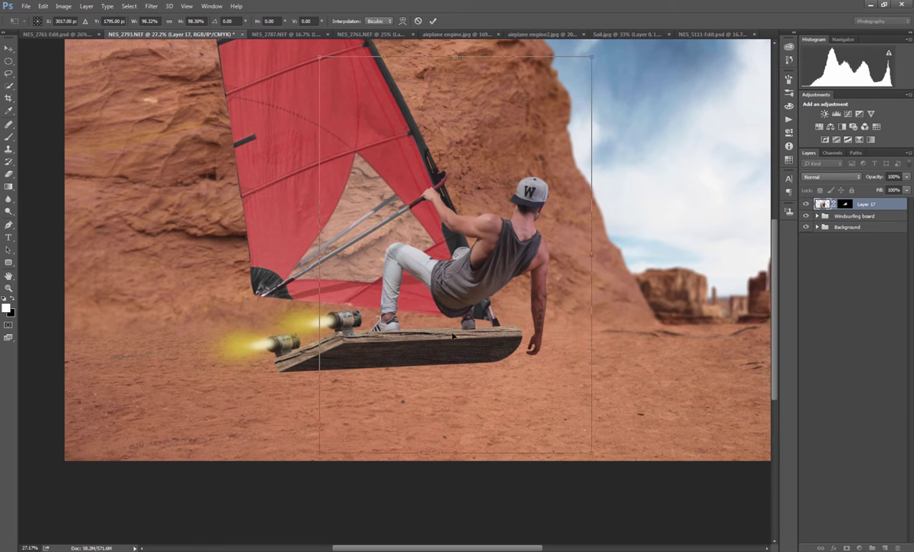
pyautogui.press('Up')
pyautogui.press('Up')
pyautogui.moveTo(450, 334); pyautogui.dragTo(453, 331)
pyautogui.press('Return')
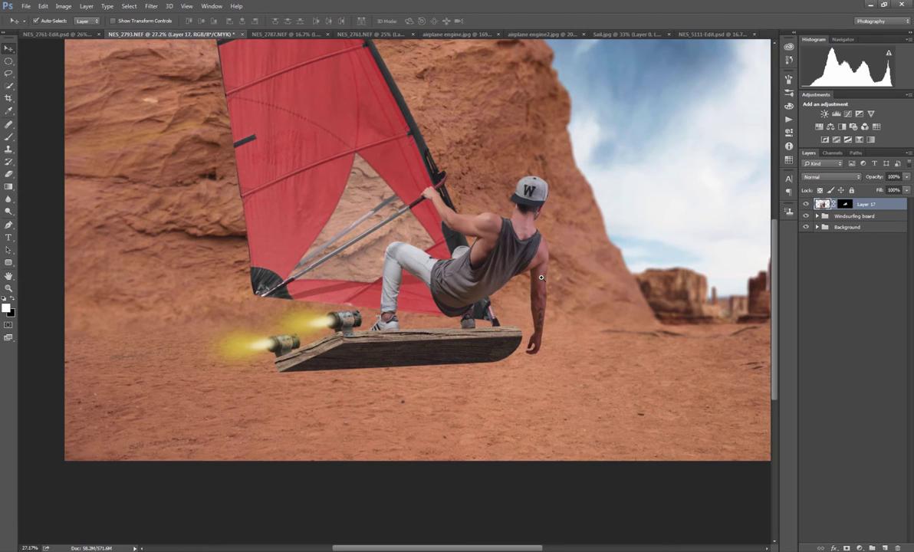
# Mask away the sole edge of the man's rear shoe where it meets the board on Layer 17's mask, using a soft 50 px black brush
pyautogui.scroll(-4, 514, 362)
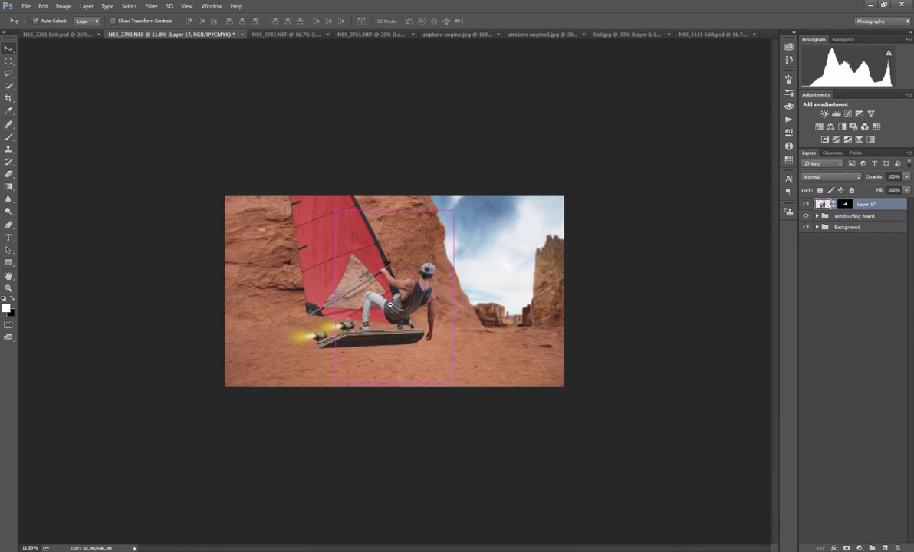
pyautogui.scroll(5, 414, 310)
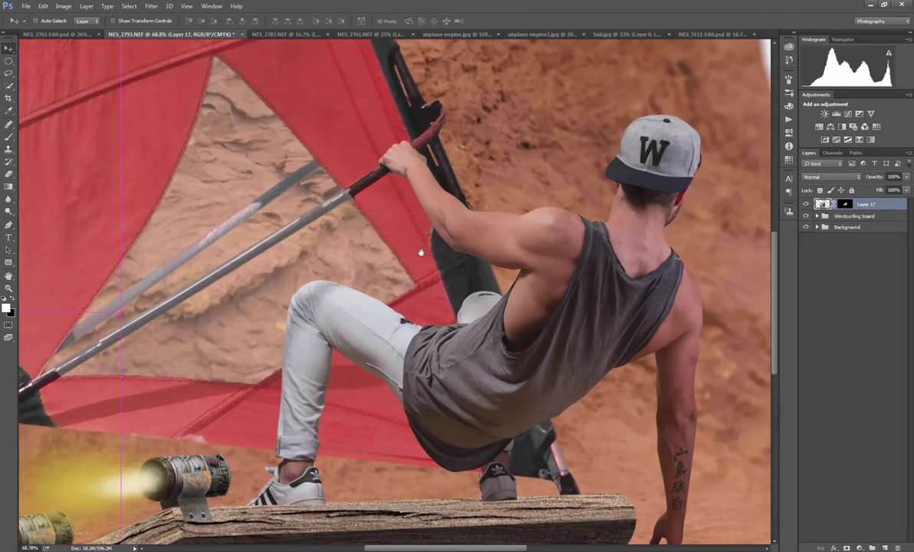
pyautogui.scroll(-3, 386, 312)
pyautogui.scroll(3, 377, 399)
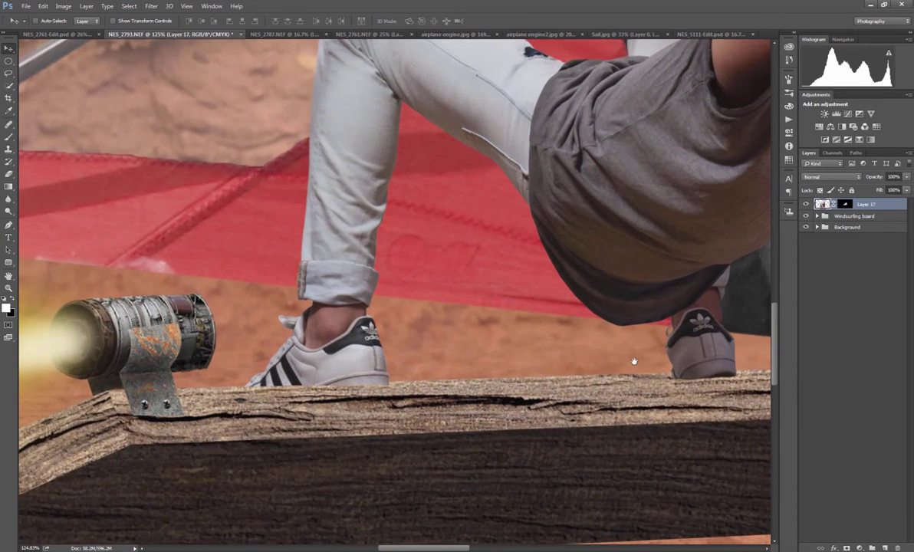
pyautogui.moveTo(733, 375); pyautogui.dragTo(639, 322)
pyautogui.click(844, 204)
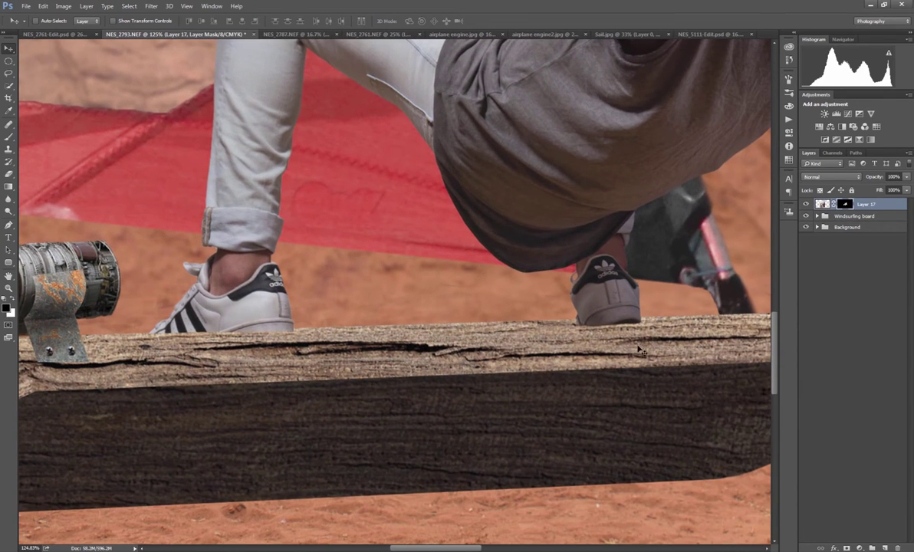
pyautogui.press('b')
pyautogui.press('x')
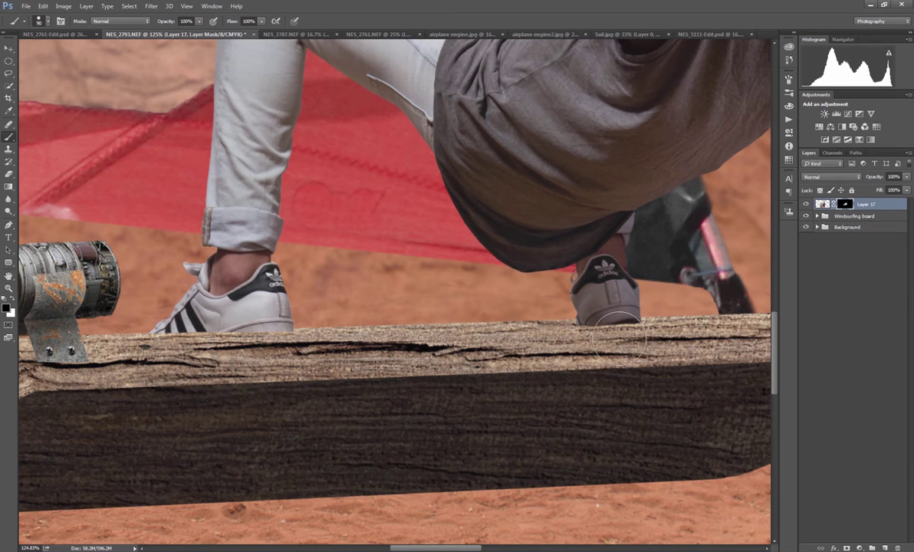
pyautogui.rightClick(624, 339)
pyautogui.moveTo(736, 345); pyautogui.dragTo(685, 345)
pyautogui.press('Return')
pyautogui.press('[')
pyautogui.press('[')
pyautogui.press('[')
pyautogui.press('[')
pyautogui.moveTo(630, 335)
pyautogui.mouseDown()
pyautogui.moveTo(573, 336)
pyautogui.moveTo(639, 333)
pyautogui.mouseUp()
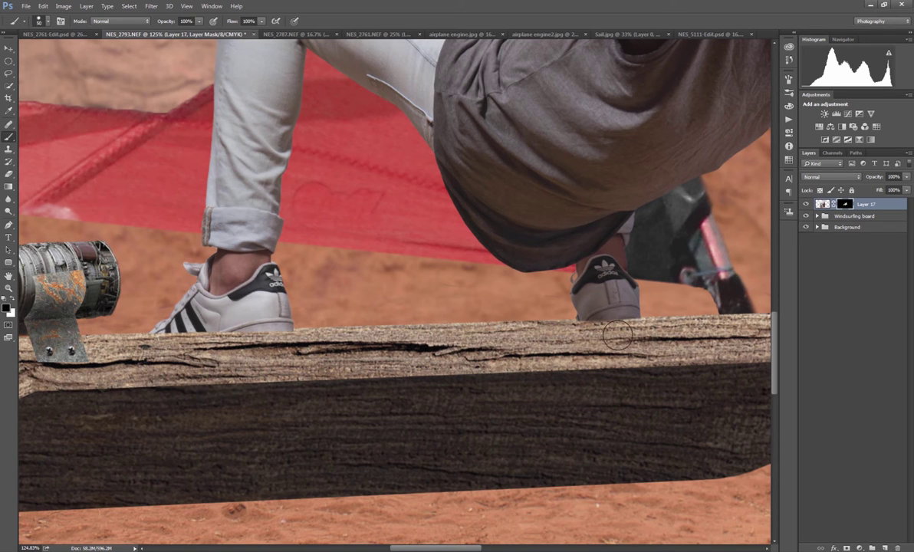
pyautogui.moveTo(222, 346); pyautogui.dragTo(373, 331)
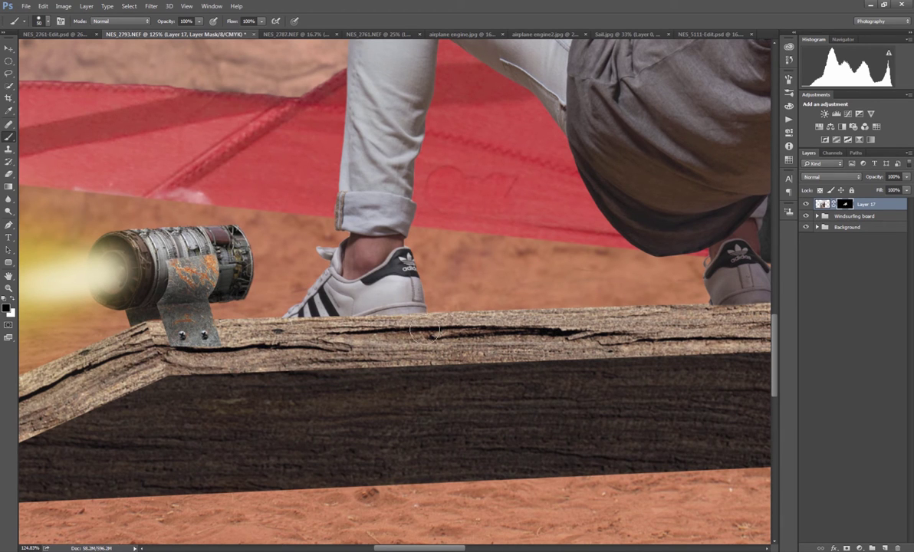
pyautogui.scroll(-5, 438, 369)
pyautogui.scroll(-2, 439, 369)
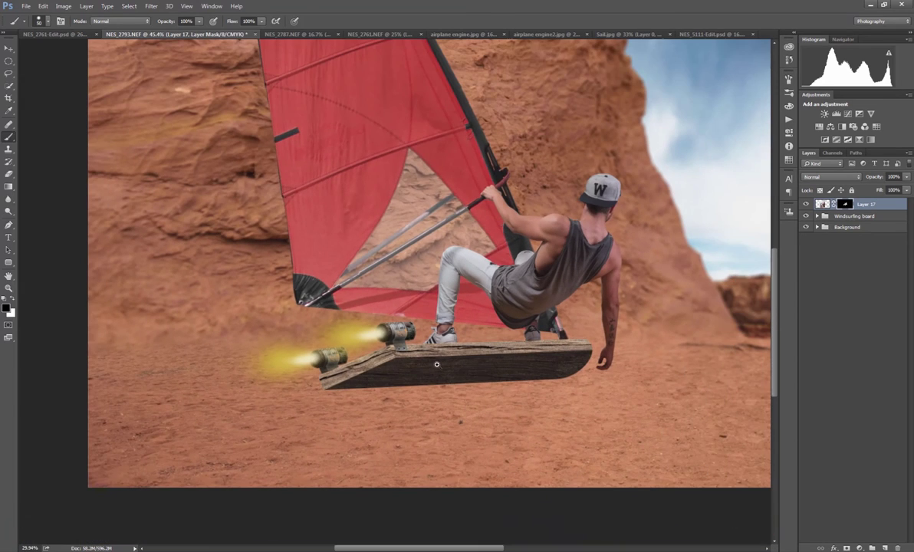
# Move Layer 17 and the Windsurfing board group together towards the left side of the scene
pyautogui.click(823, 205)
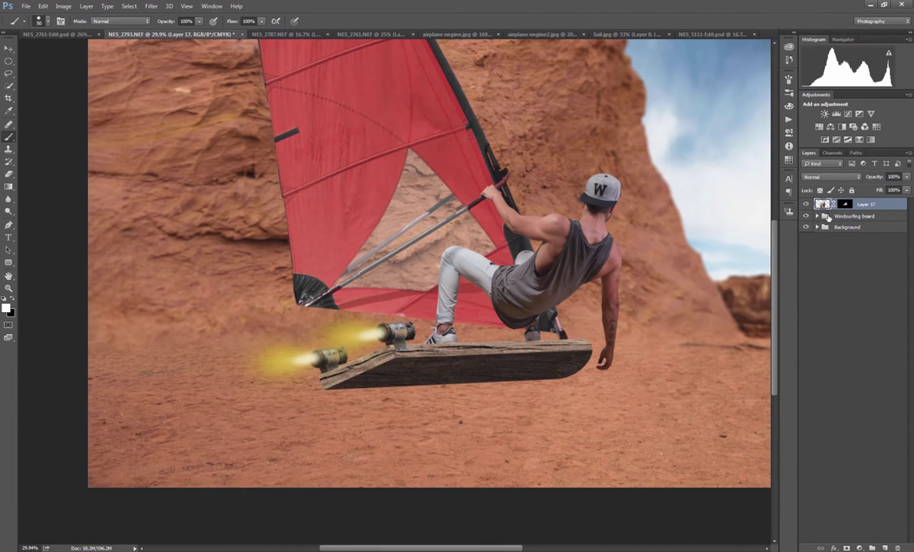
pyautogui.keyDown('shift'); pyautogui.click(826, 217); pyautogui.keyUp('shift')
pyautogui.press('v')
pyautogui.moveTo(520, 291); pyautogui.dragTo(372, 305)
pyautogui.scroll(-3, 414, 299)
pyautogui.scroll(3, 372, 305)
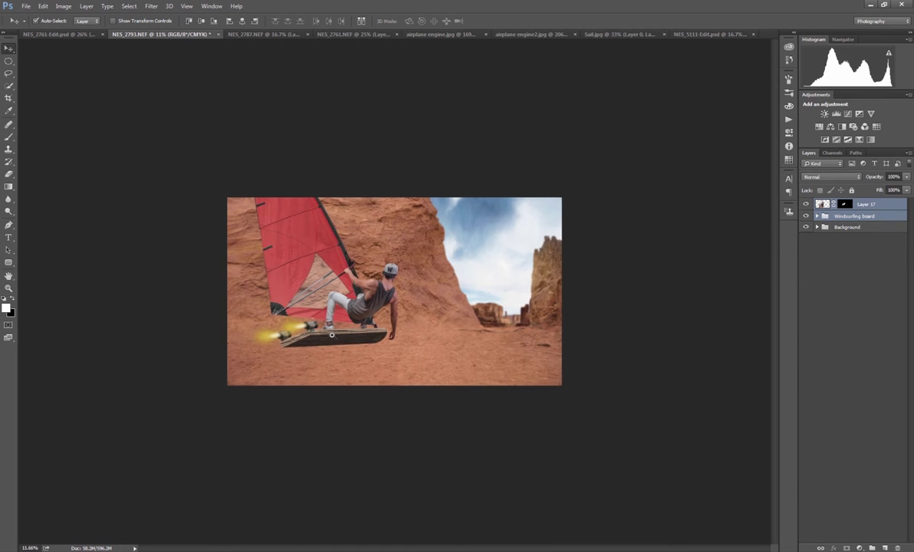
pyautogui.scroll(1, 339, 300)
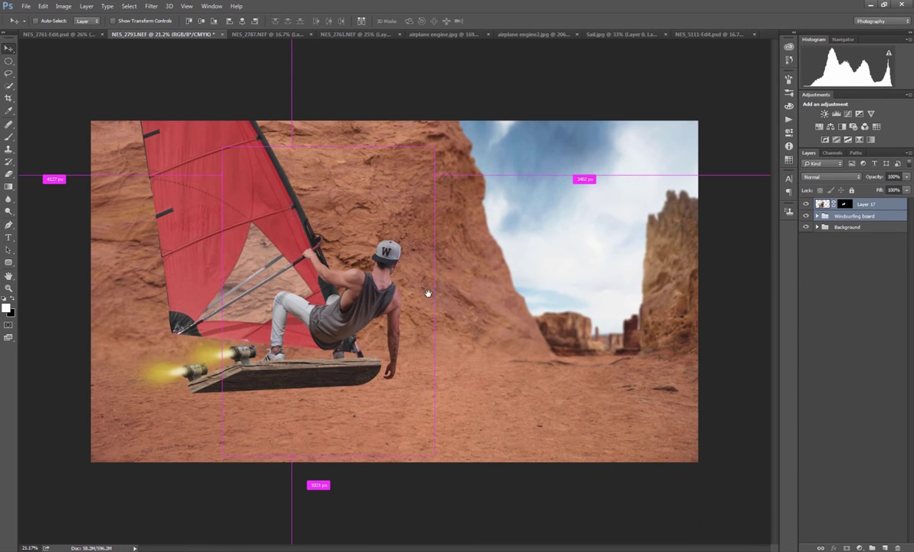
# Add a brightening Curves adjustment above Layer 17 by raising the midtones, and invert its mask to black
pyautogui.click(829, 207)
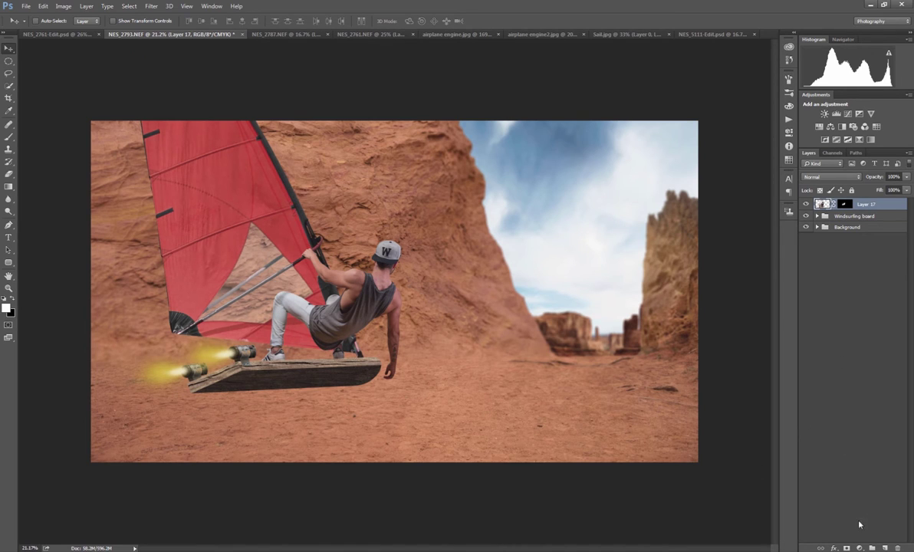
pyautogui.click(859, 548)
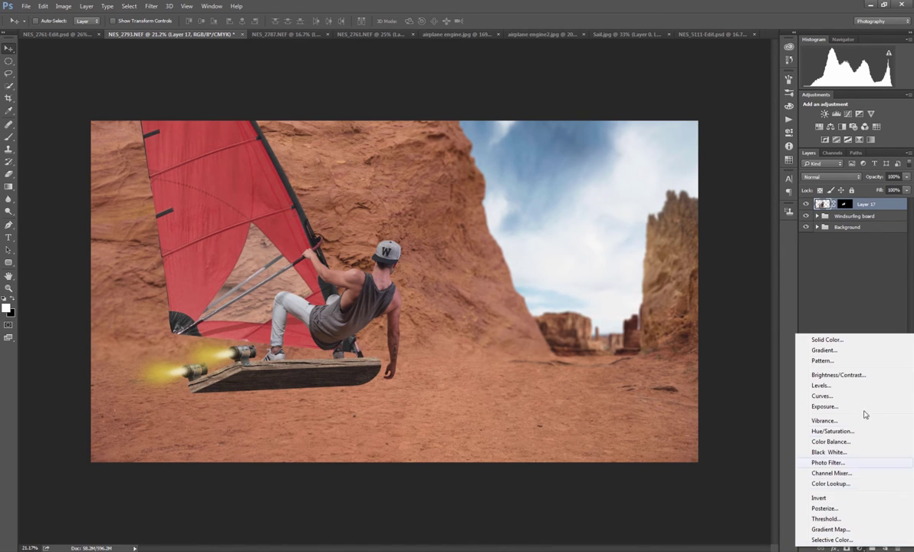
pyautogui.click(822, 395)
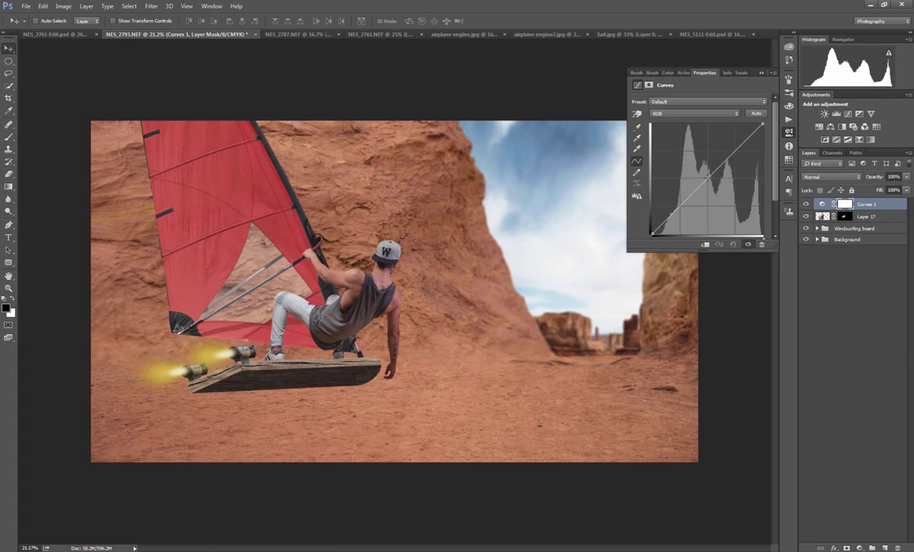
pyautogui.moveTo(706, 178); pyautogui.dragTo(696, 163)
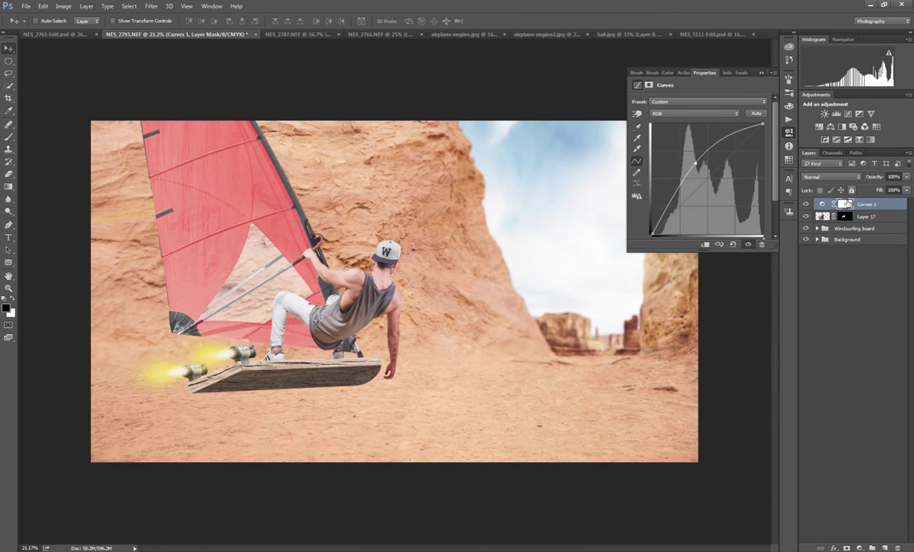
pyautogui.click(845, 203)
pyautogui.hotkey('ctrl', 'i')
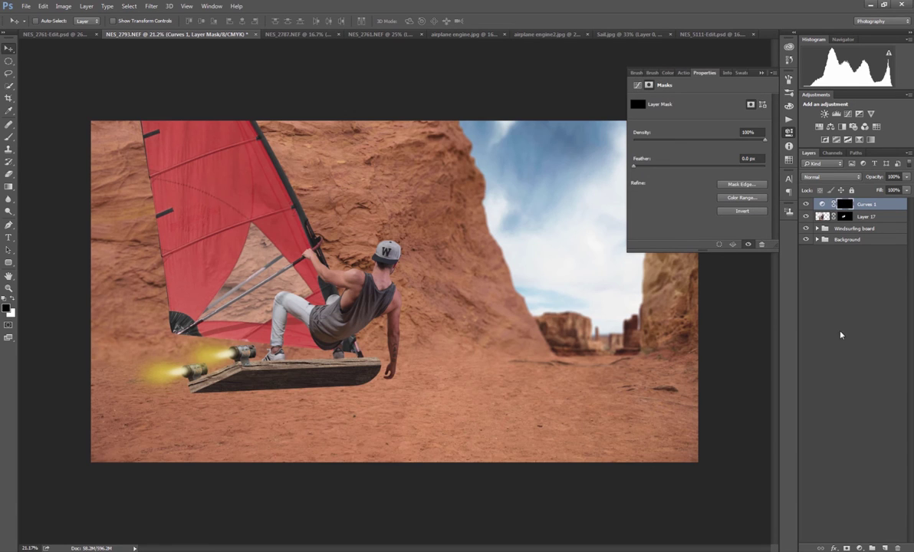
# Add a second Curves adjustment that darkens the image by lowering the midtones, and invert its mask to black
pyautogui.click(859, 548)
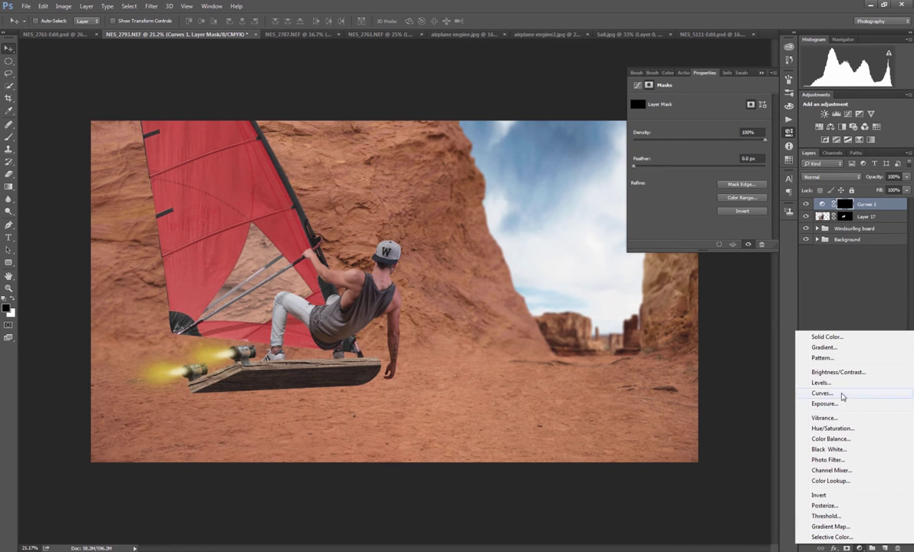
pyautogui.click(787, 395)
pyautogui.moveTo(711, 174); pyautogui.dragTo(721, 202)
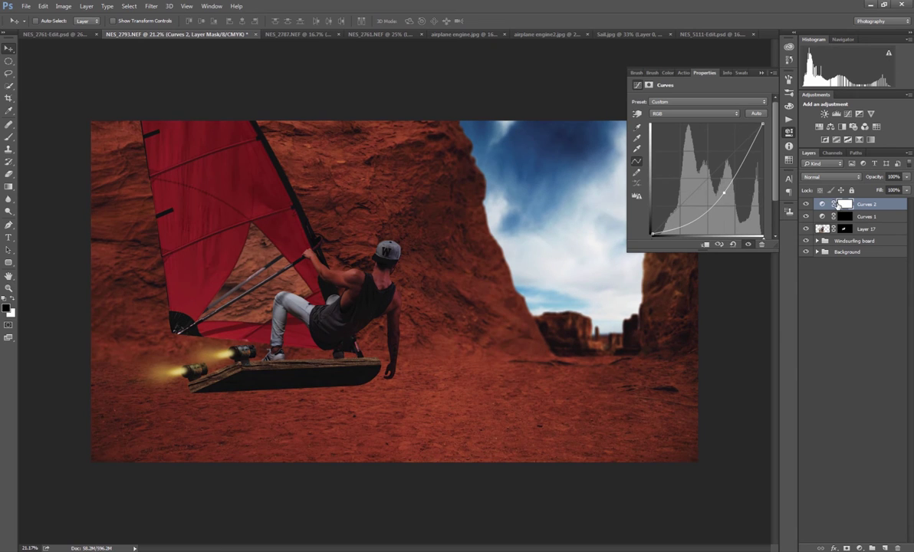
pyautogui.click(842, 204)
pyautogui.hotkey('ctrl', 'i')
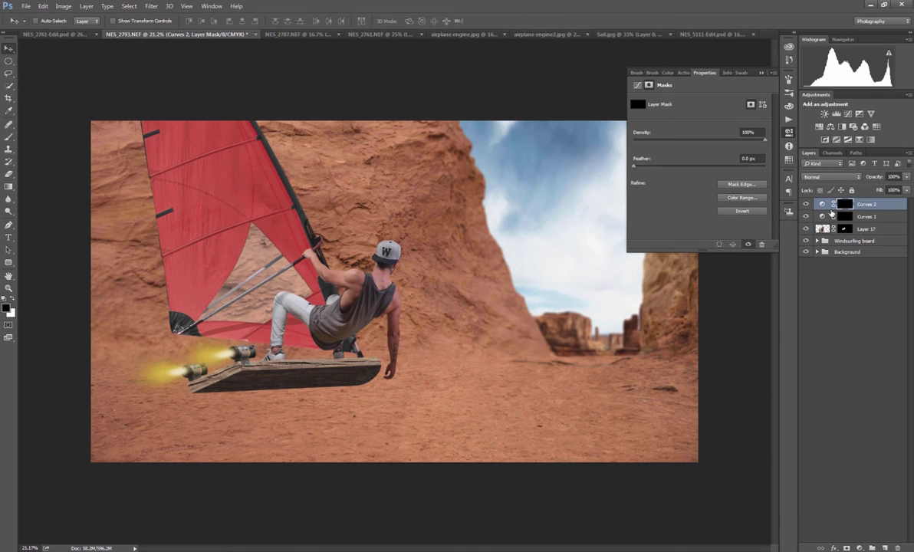
# Add a Black & White adjustment layer on top of the stack and collapse its settings
pyautogui.click(858, 547)
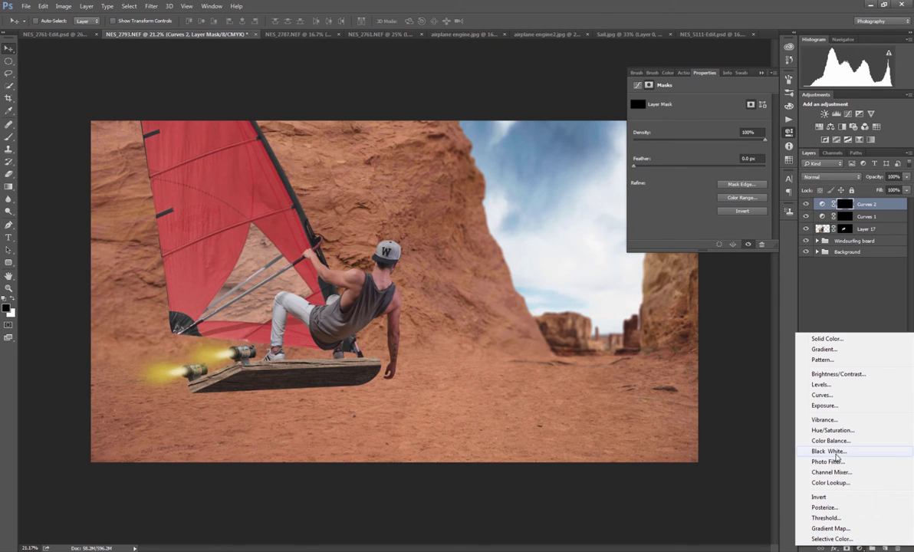
pyautogui.click(780, 423)
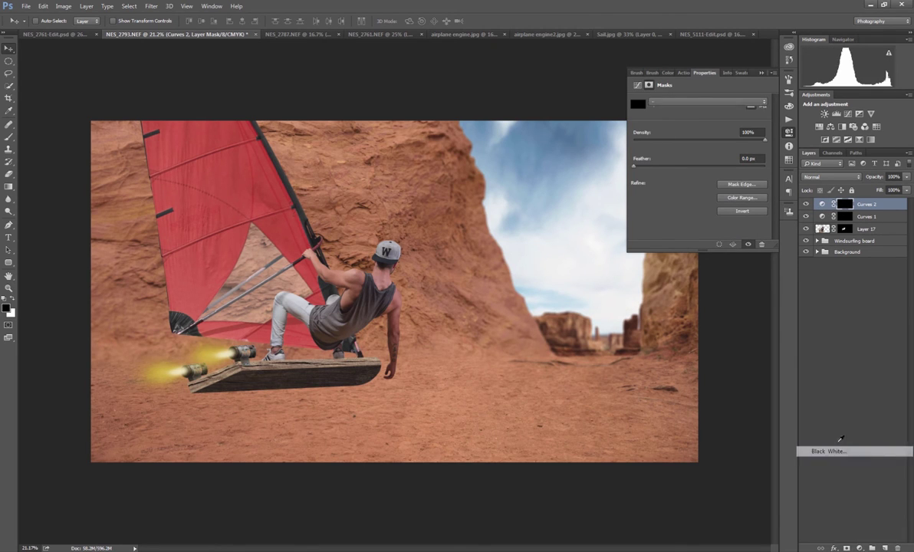
pyautogui.click(762, 73)
pyautogui.scroll(3, 338, 264)
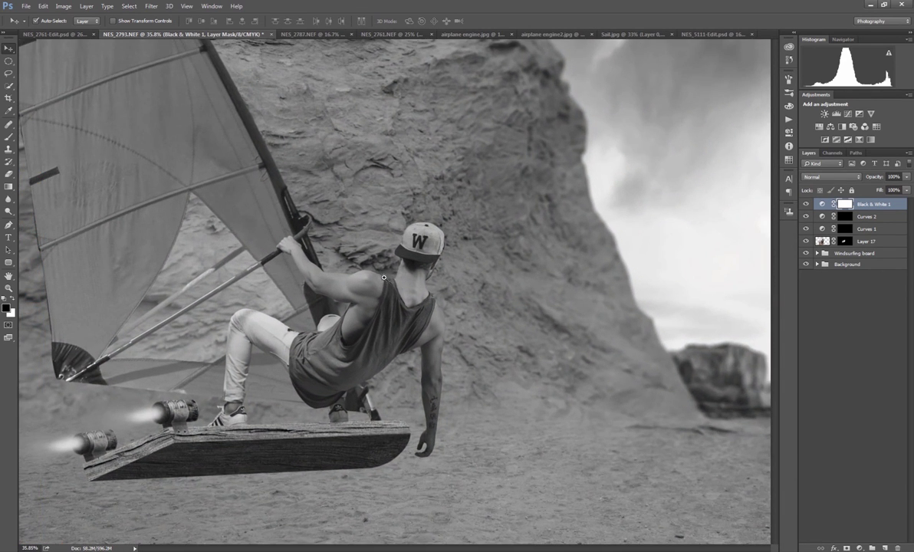
pyautogui.scroll(1, 412, 281)
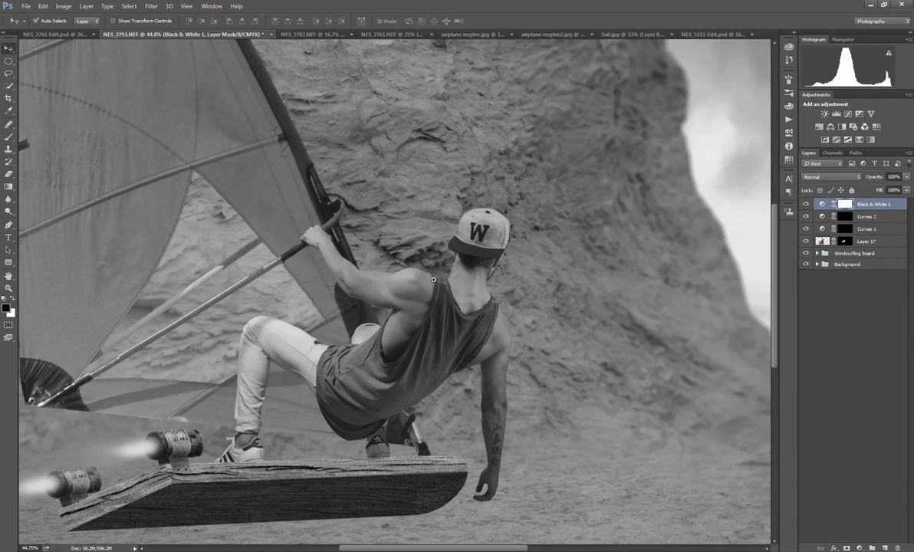
# Rename the brightening Curves layer D and the darkening Curves layer B
pyautogui.doubleClick(869, 229)
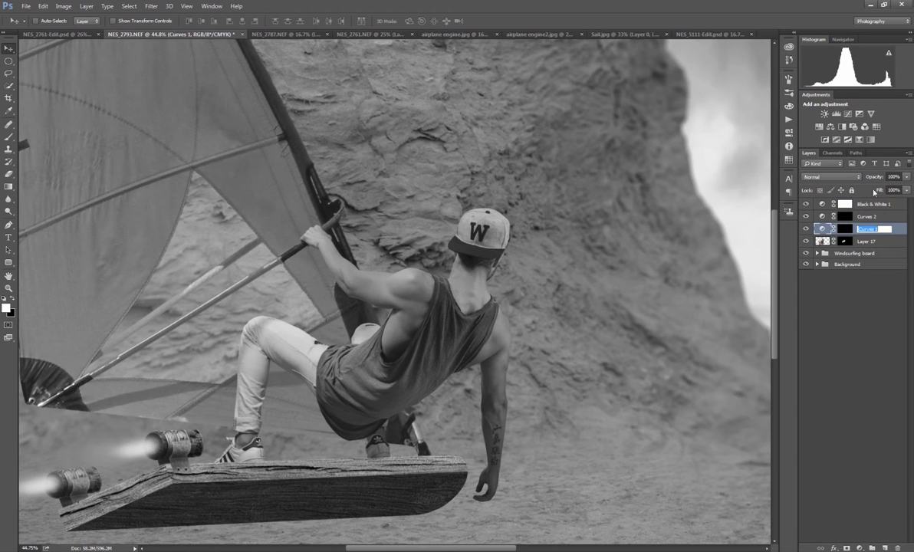
pyautogui.write('D')
pyautogui.press('Return')
pyautogui.doubleClick(876, 217)
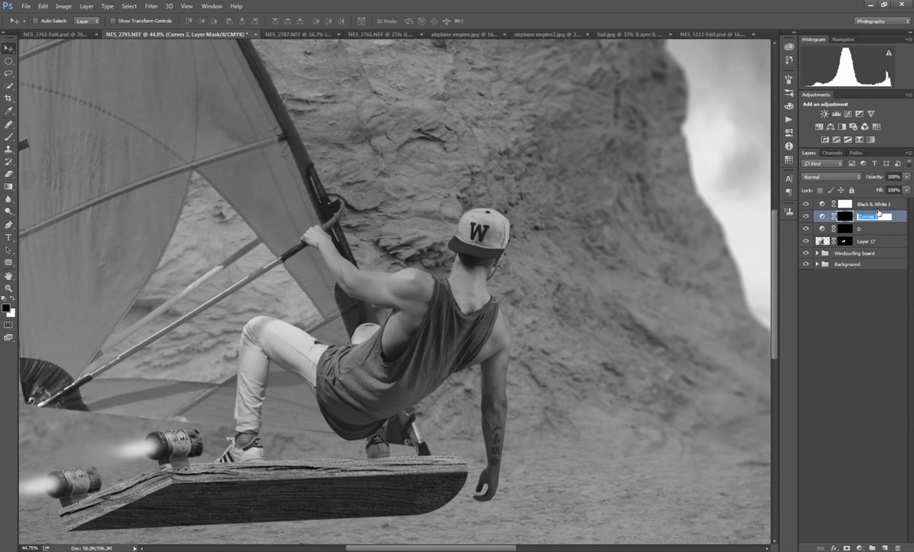
pyautogui.write('B')
pyautogui.press('Return')
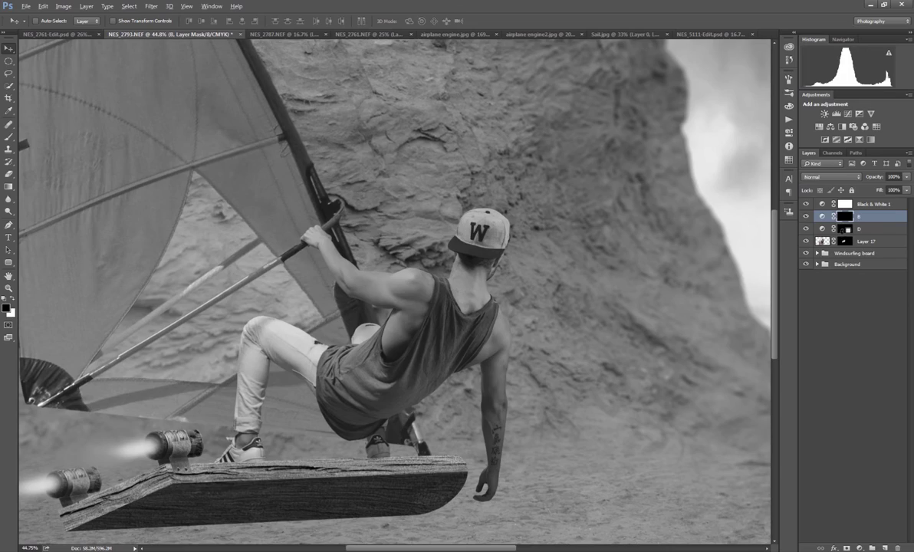
# View Layer 17's mask on its own briefly, and clip the D and B Curves layers to Layer 17
pyautogui.keyDown('alt'); pyautogui.click(844, 239); pyautogui.keyUp('alt')
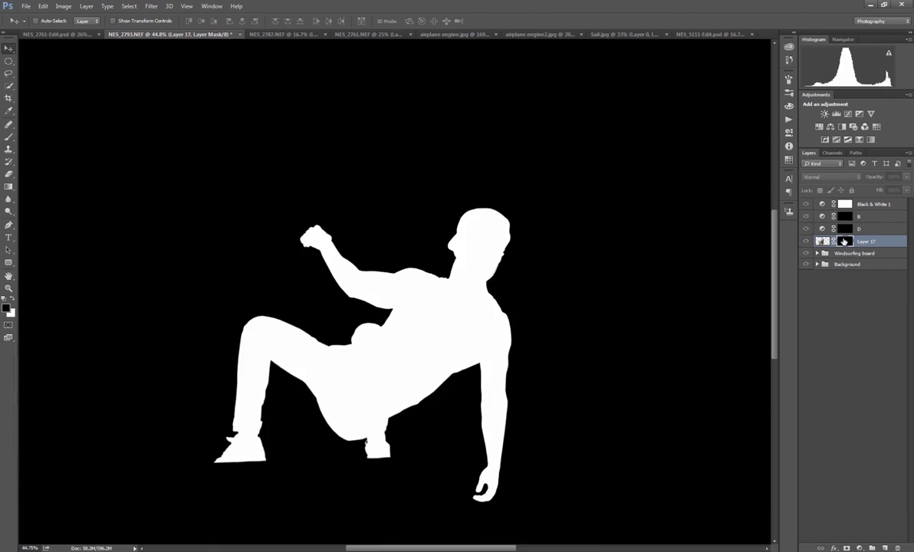
pyautogui.keyDown('alt'); pyautogui.click(844, 240); pyautogui.keyUp('alt')
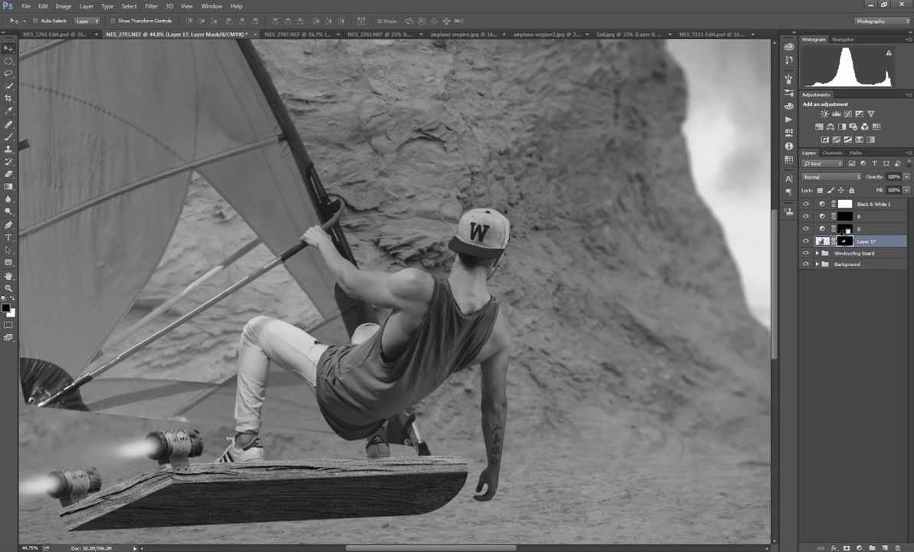
pyautogui.keyDown('alt'); pyautogui.click(843, 233); pyautogui.keyUp('alt')
pyautogui.keyDown('alt'); pyautogui.click(849, 221); pyautogui.keyUp('alt')
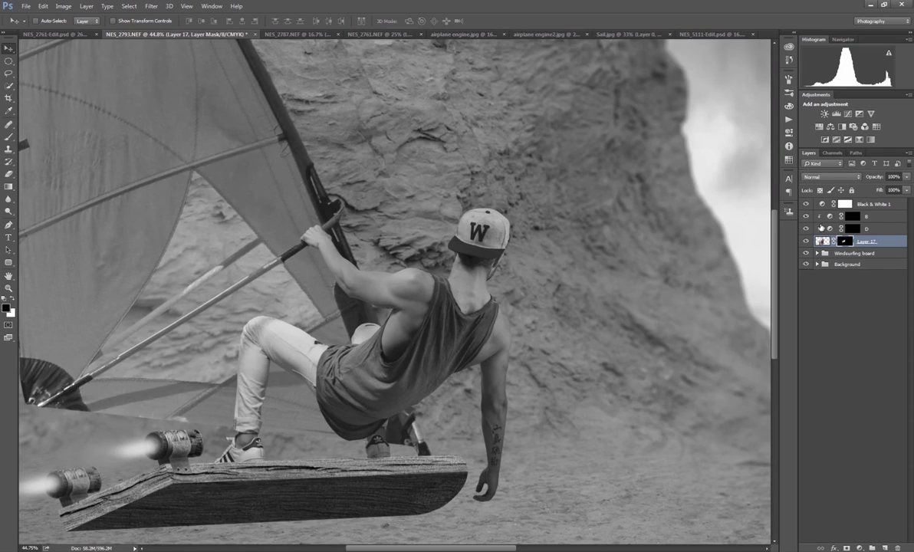
# Prepare a white brush with 0% hardness and 10% opacity for the D layer's mask, and check its Transfer setting
pyautogui.click(857, 229)
pyautogui.press('b')
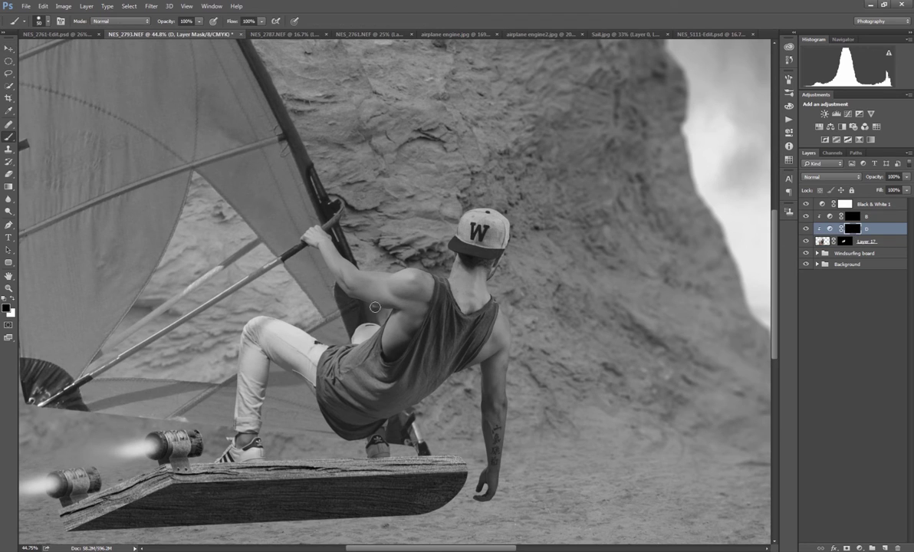
pyautogui.click(13, 299)
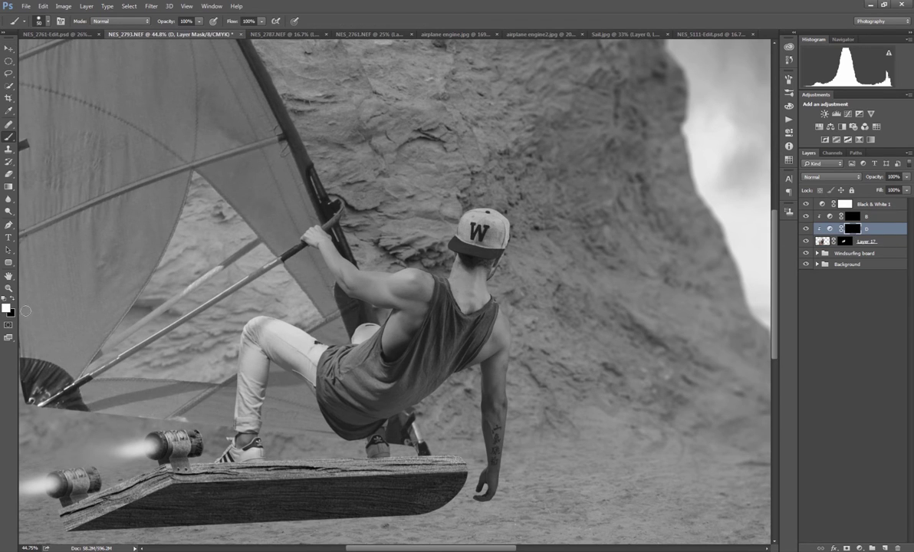
pyautogui.rightClick(432, 260)
pyautogui.press('Tab')
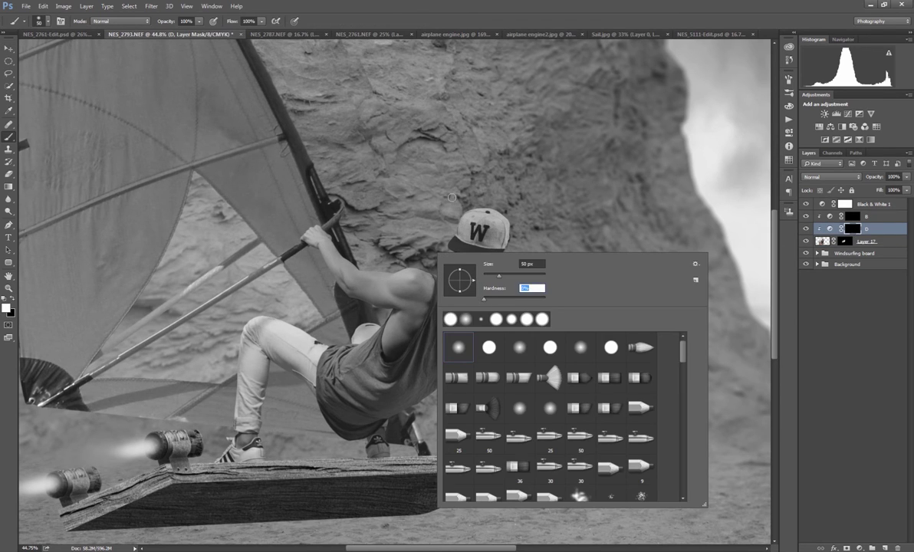
pyautogui.press('Return')
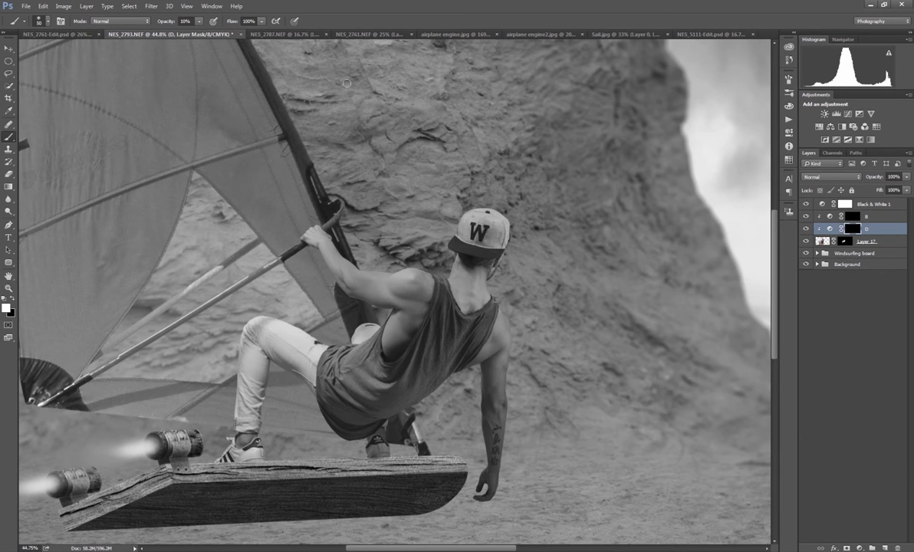
pyautogui.press('F5')
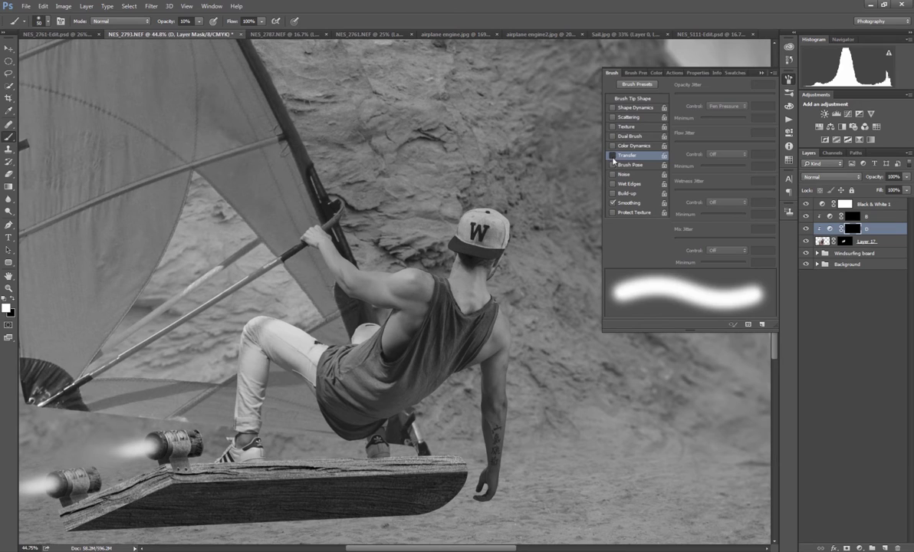
pyautogui.press('F5')
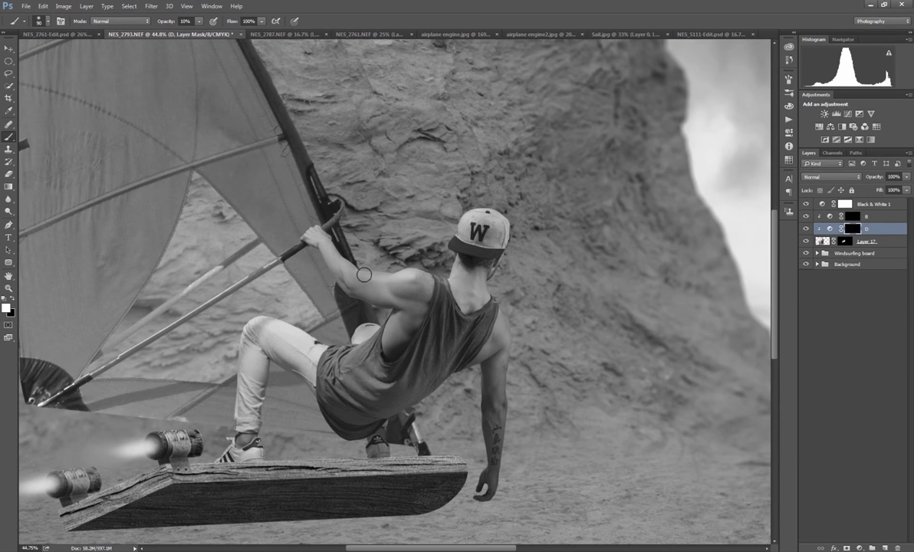
# Dodge parts of the man's arm and tank top by painting white on the D layer's mask with varying brush sizes
pyautogui.press('[')
pyautogui.press('[')
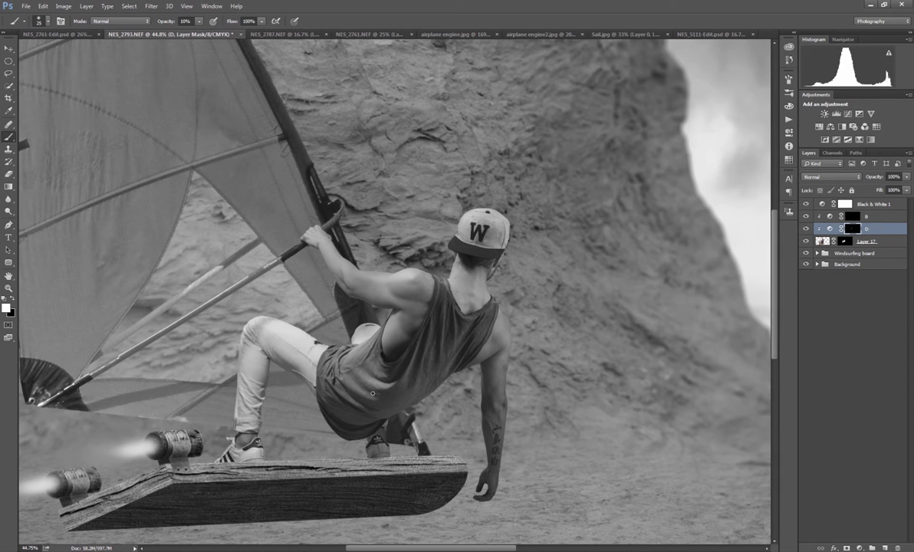
pyautogui.press(']')
pyautogui.press(']')
pyautogui.press(']')
pyautogui.press(']')
pyautogui.press('[')
pyautogui.press('[')
pyautogui.press('[')
pyautogui.press('[')
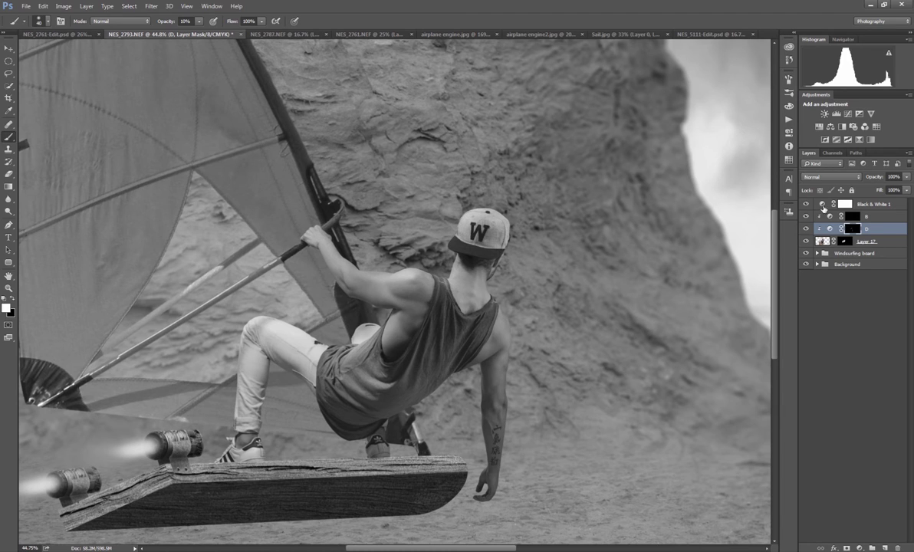
# Burn the shadows on the man's tank top and neck by painting white on the B layer's mask with varying brush sizes
pyautogui.click(852, 217)
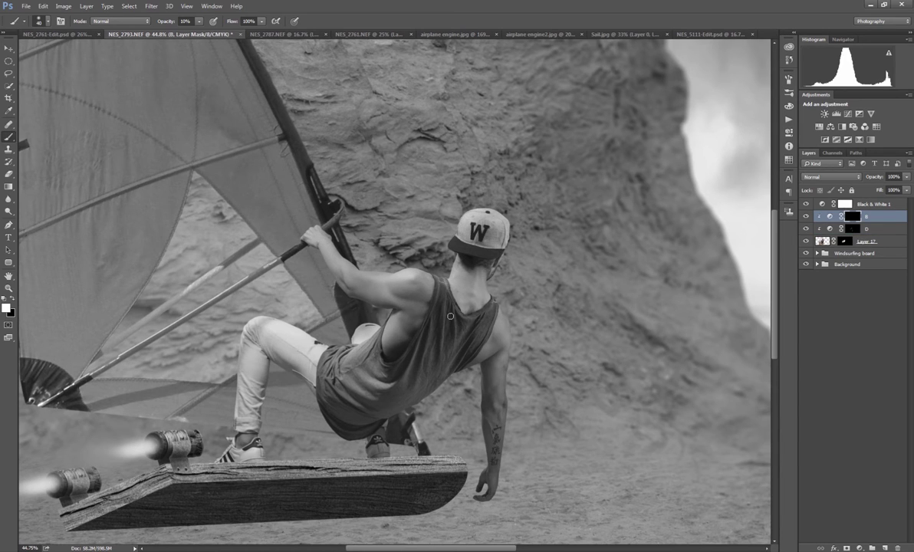
pyautogui.press(']')
pyautogui.press(']')
pyautogui.press(']')
pyautogui.press(']')
pyautogui.press(']')
pyautogui.press(']')
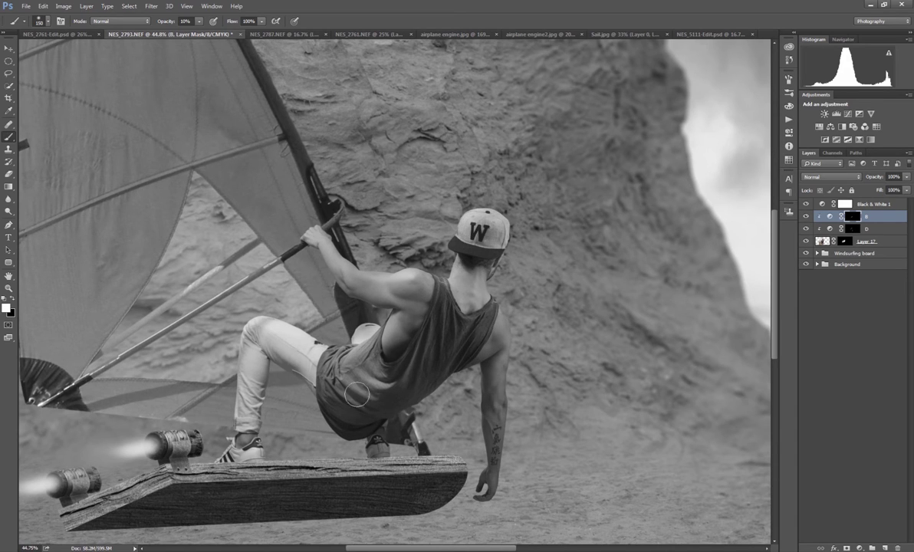
pyautogui.click(392, 397)
pyautogui.press('[')
pyautogui.press('[')
pyautogui.press('[')
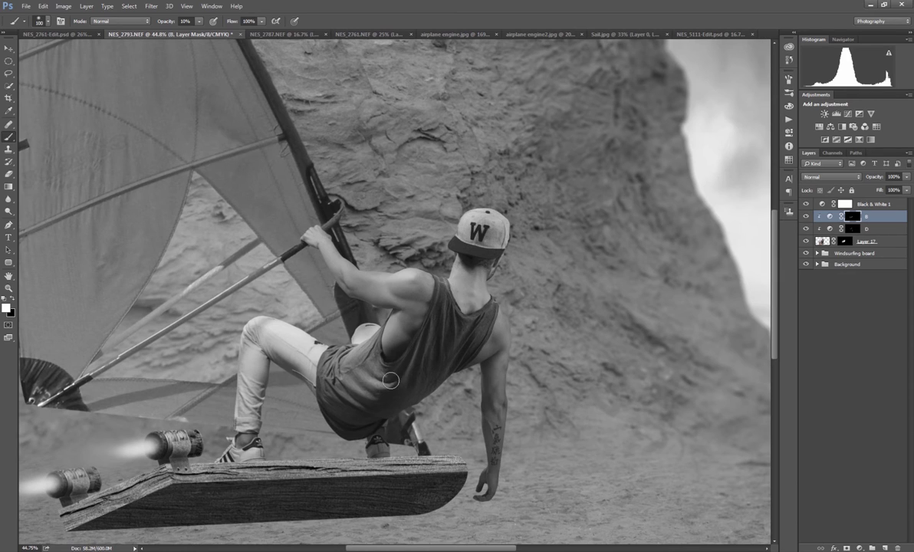
pyautogui.press(']')
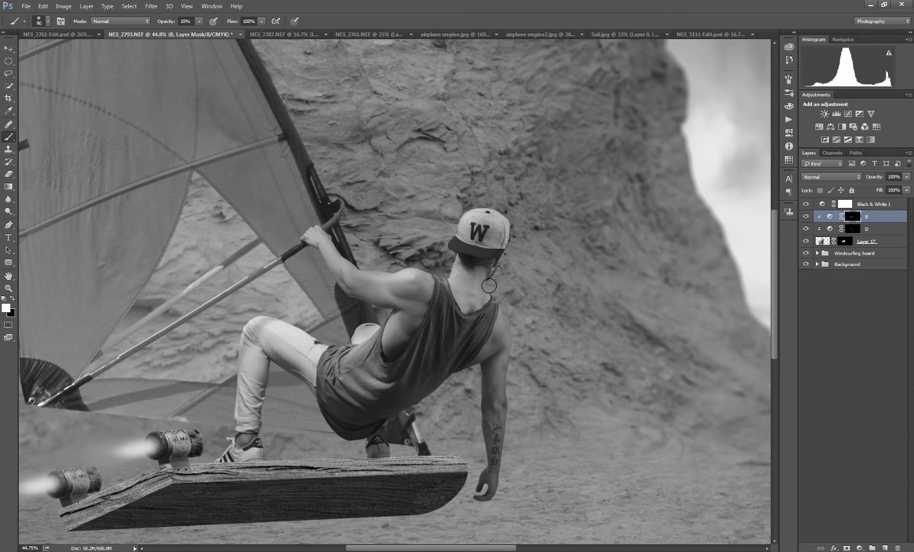
pyautogui.press('[')
pyautogui.press('[')
# Compare the whole image with and without the D and B layers, and hide the Black & White 1 layer
pyautogui.hotkey('ctrl', '0')
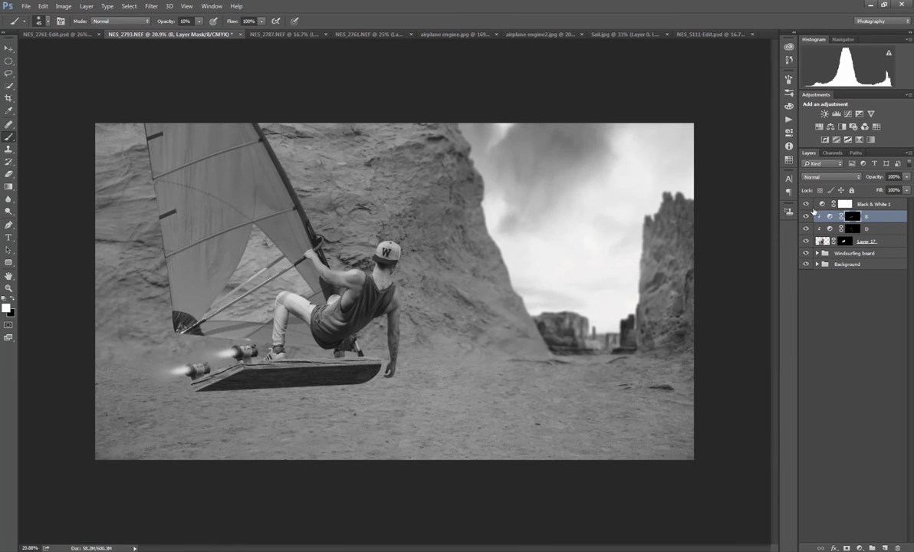
pyautogui.click(805, 216)
pyautogui.click(805, 228)
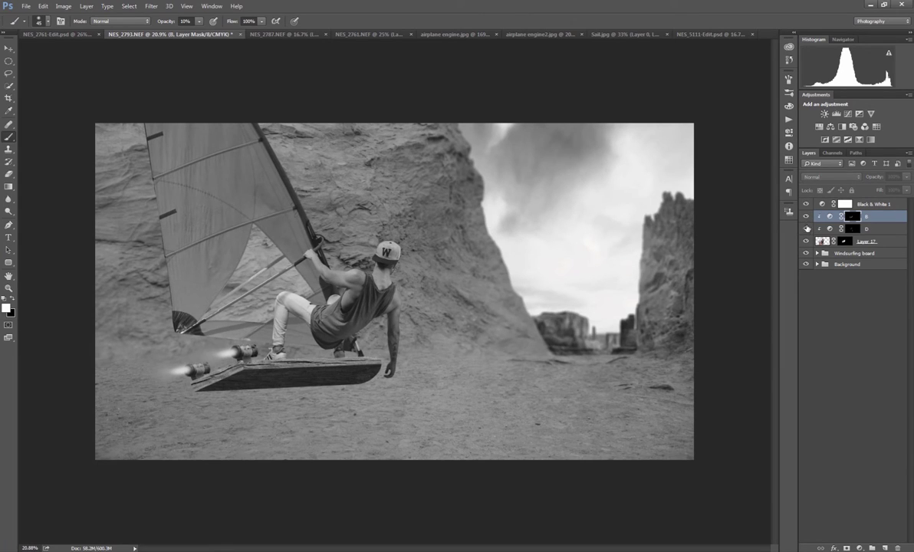
pyautogui.moveTo(806, 219); pyautogui.dragTo(807, 232)
pyautogui.click(807, 203)
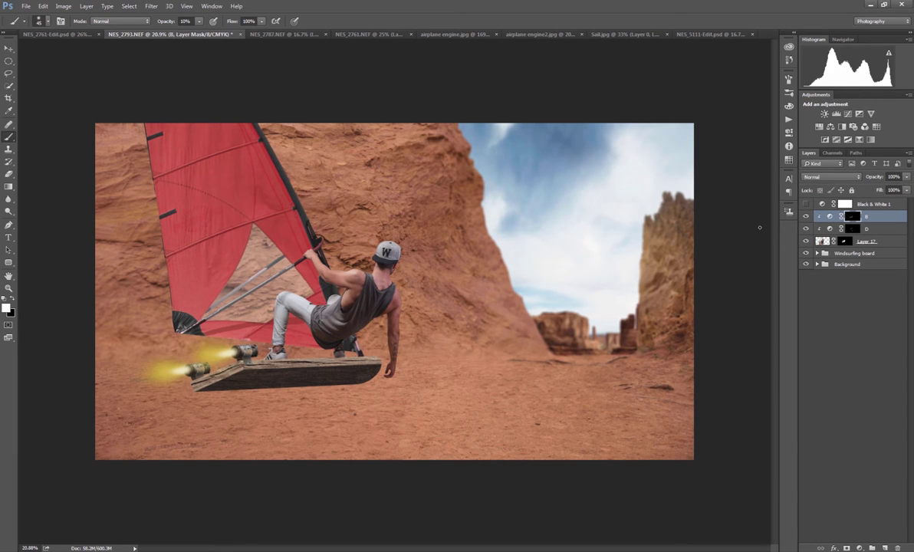
# Group the Black & White 1, B and D adjustment layers and name the group D&B
pyautogui.click(828, 207)
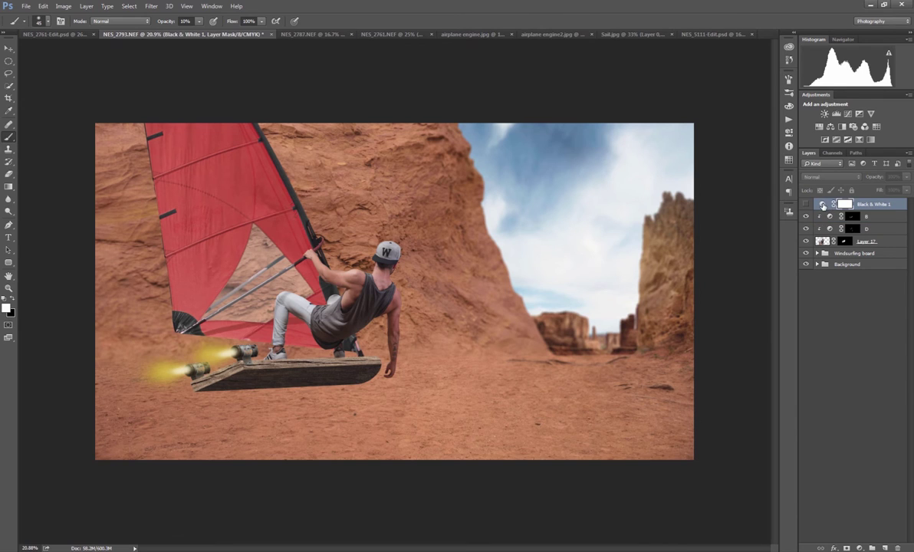
pyautogui.click(822, 204)
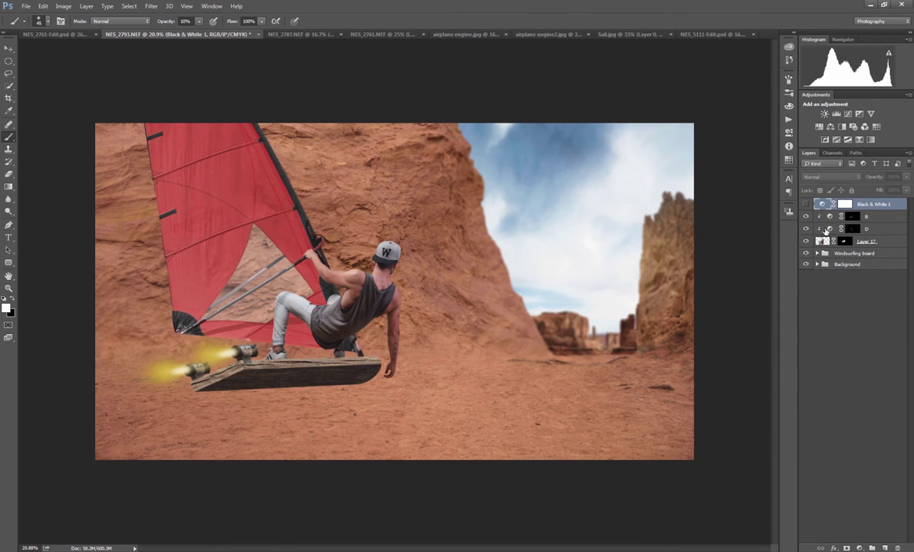
pyautogui.keyDown('shift'); pyautogui.click(825, 229); pyautogui.keyUp('shift')
pyautogui.hotkey('ctrl', 'g')
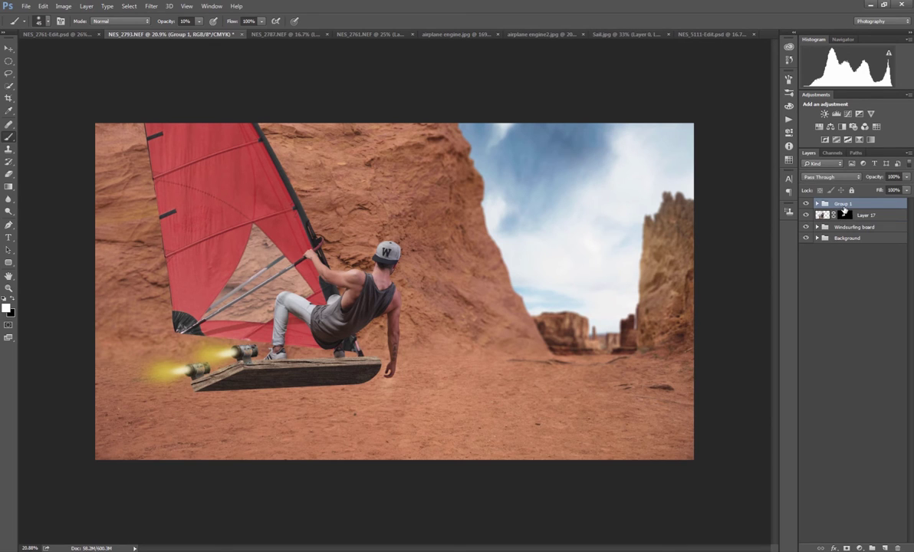
pyautogui.doubleClick(843, 203)
pyautogui.write('D&B')
pyautogui.press('Return')
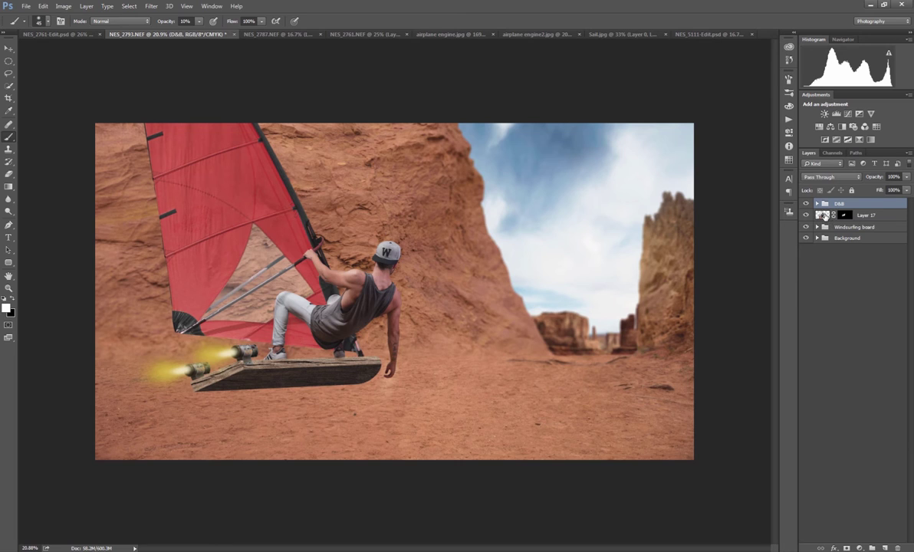
# Group the D&B group together with Layer 17 and name the new group Model
pyautogui.keyDown('shift'); pyautogui.click(824, 218); pyautogui.keyUp('shift')
pyautogui.hotkey('ctrl', 'g')
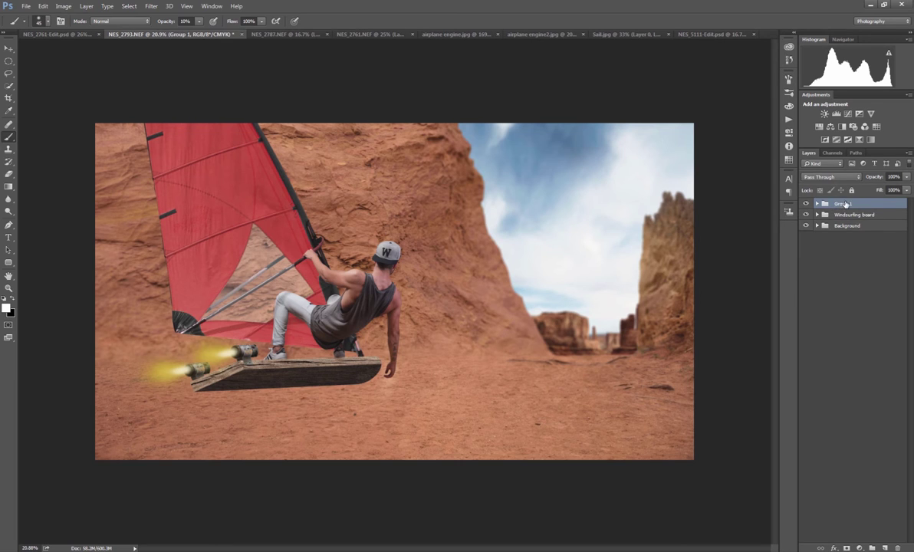
pyautogui.doubleClick(841, 203)
pyautogui.write('W')
pyautogui.press('Return')
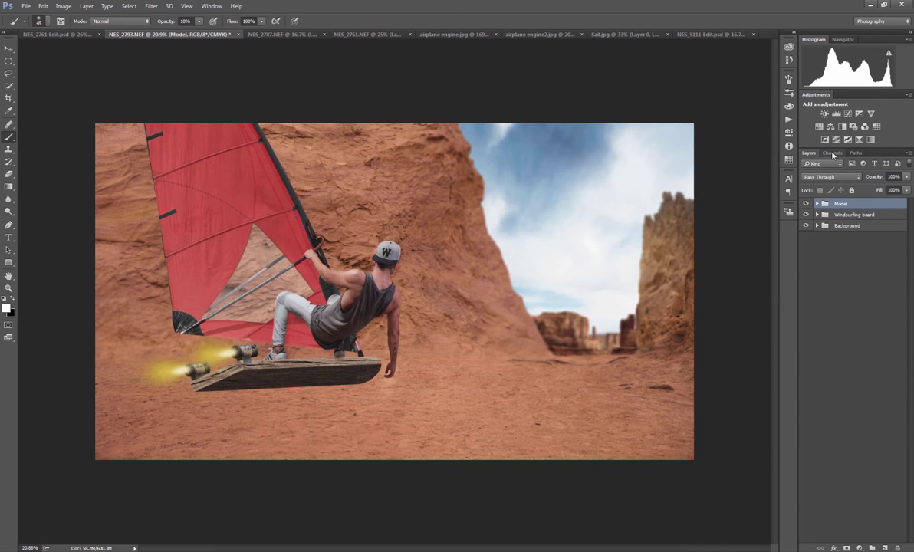
# Shift the Model and Windsurfing board groups together slightly to reposition the rider and board in the scene
pyautogui.moveTo(380, 317)
pyautogui.mouseDown()
pyautogui.moveTo(368, 317)
pyautogui.moveTo(385, 318)
pyautogui.mouseUp()
pyautogui.press('v')
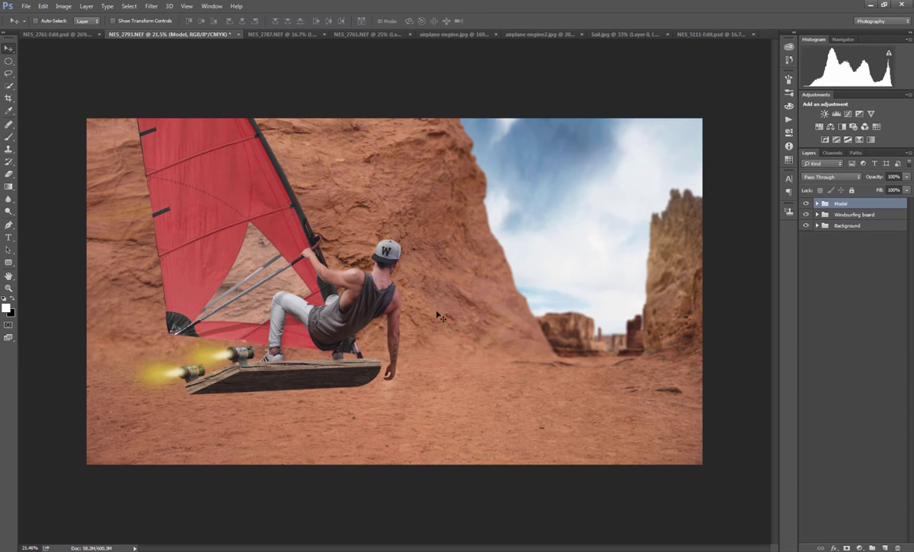
pyautogui.keyDown('shift'); pyautogui.click(838, 218); pyautogui.keyUp('shift')
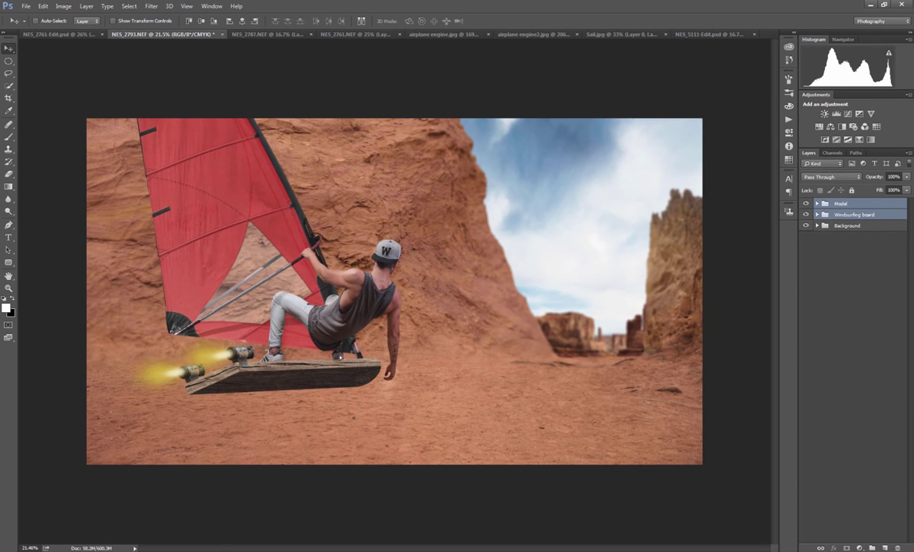
pyautogui.moveTo(351, 328); pyautogui.dragTo(340, 355)
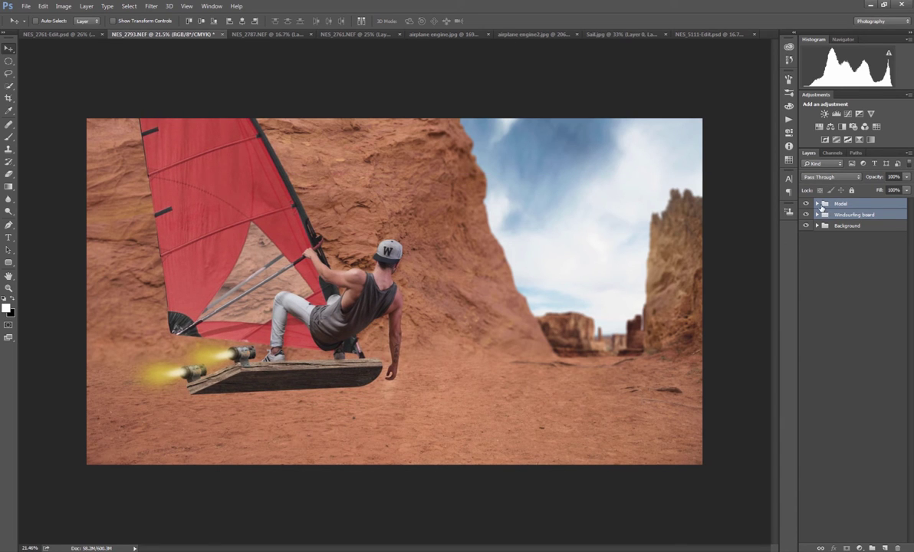
# Add a new empty layer inside the Model group and place it directly below Layer 17
pyautogui.click(849, 215)
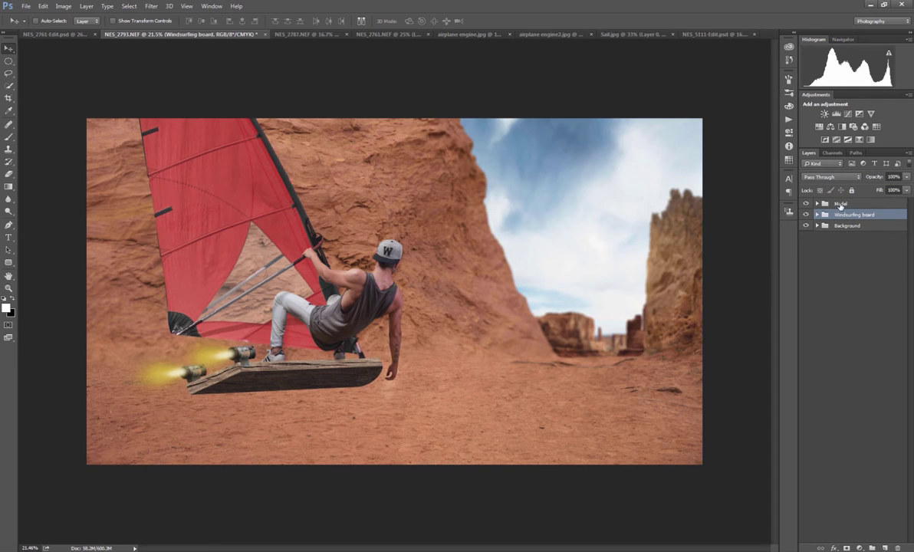
pyautogui.click(842, 205)
pyautogui.click(817, 203)
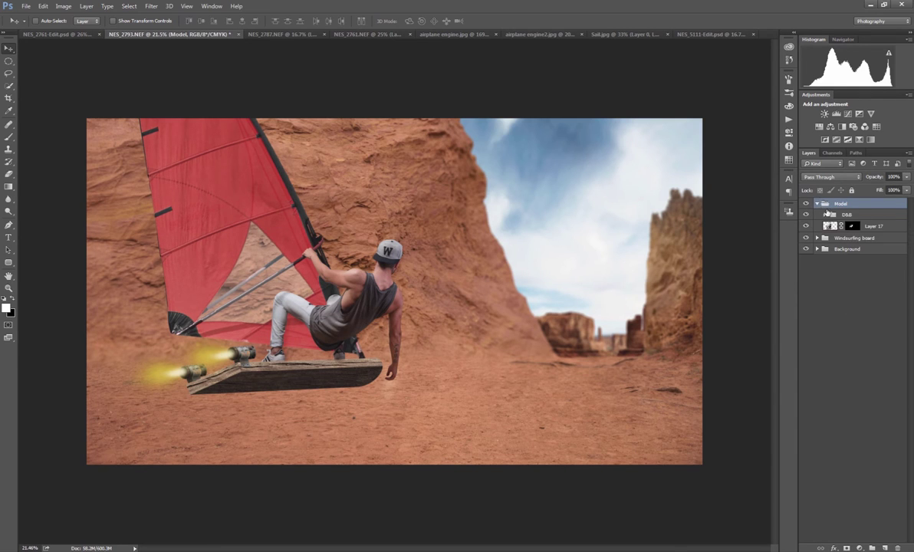
pyautogui.click(831, 227)
pyautogui.click(885, 546)
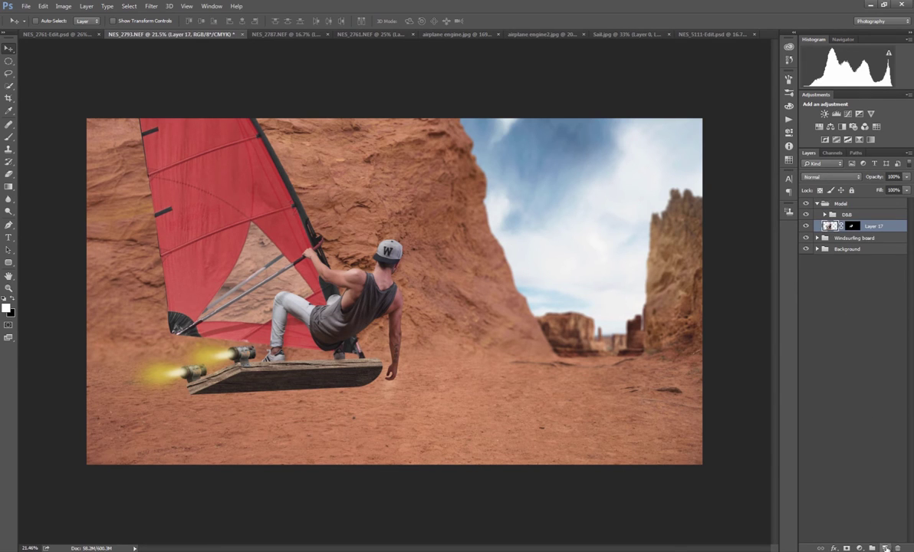
pyautogui.moveTo(838, 227); pyautogui.dragTo(846, 241)
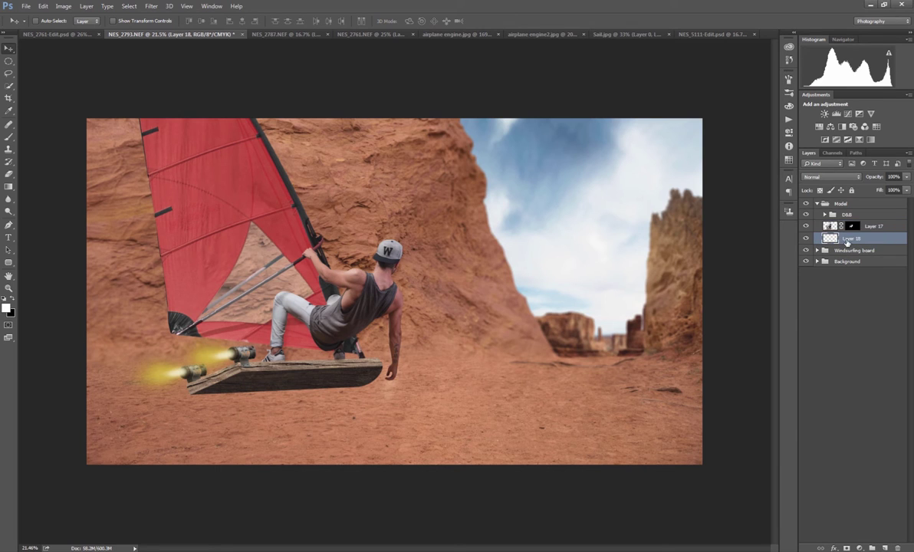
# Load Layer 17's mask as a selection and add the outlines of the Surfboard group's shape layers to it
pyautogui.keyDown('ctrl'); pyautogui.click(851, 226); pyautogui.keyUp('ctrl')
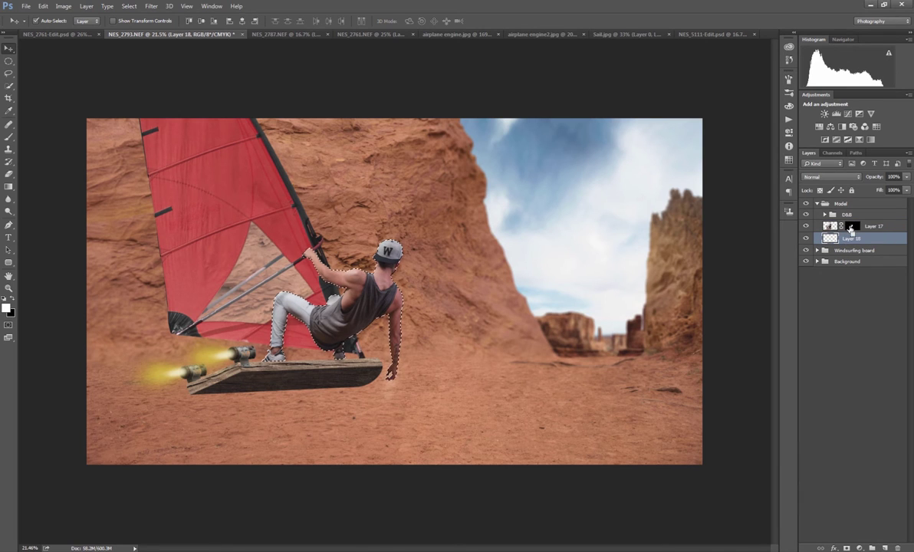
pyautogui.click(818, 251)
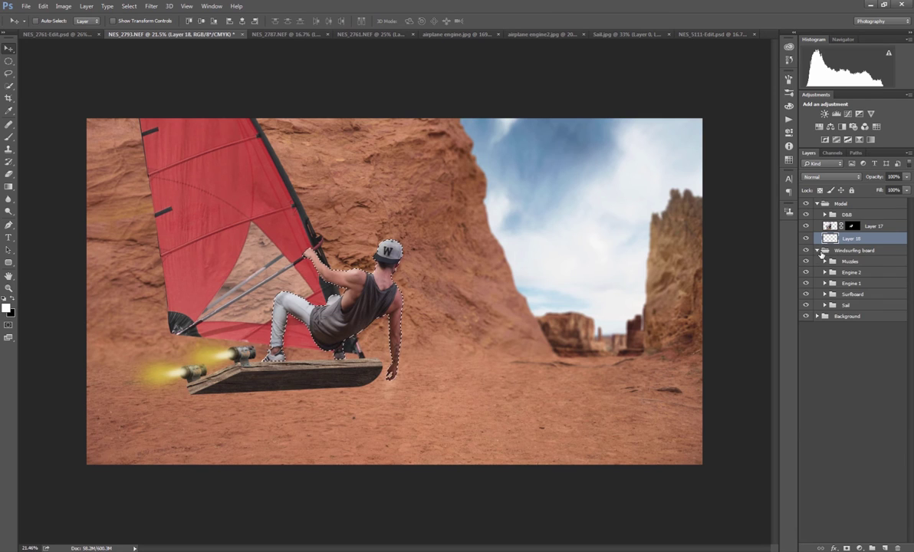
pyautogui.click(824, 295)
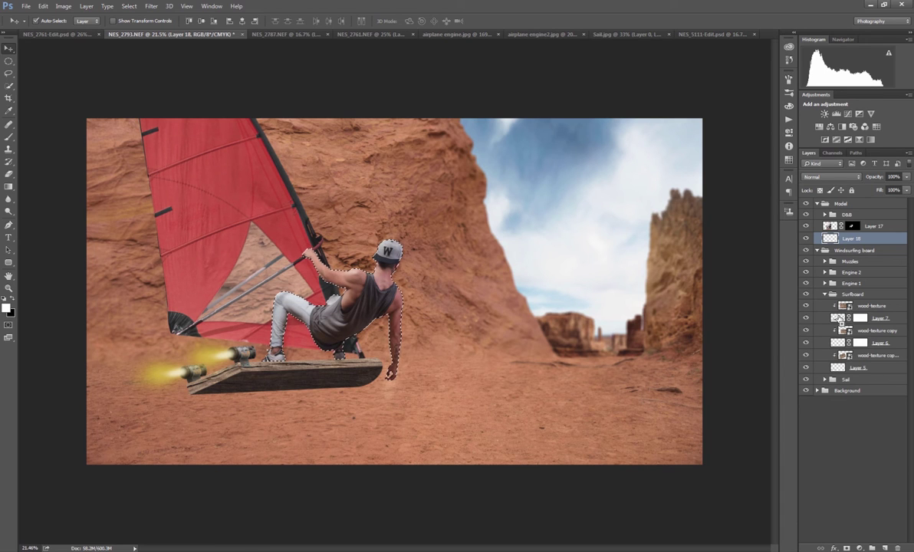
pyautogui.keyDown('ctrl'); pyautogui.keyDown('shift'); pyautogui.click(838, 342); pyautogui.keyUp('shift'); pyautogui.keyUp('ctrl')
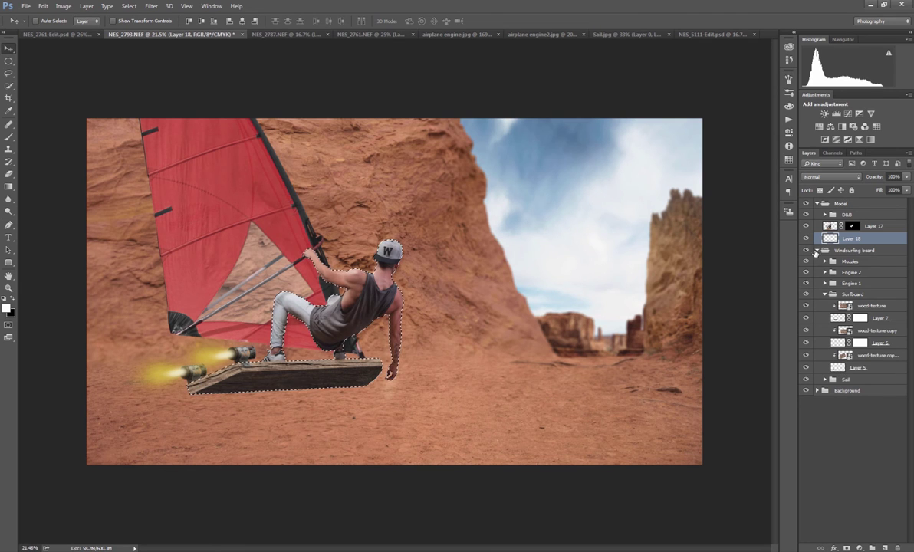
# Fill the combined selection with black on the new layer, deselect, and collapse the Windsurfing board group
pyautogui.hotkey('ctrl', 'BackSpace')
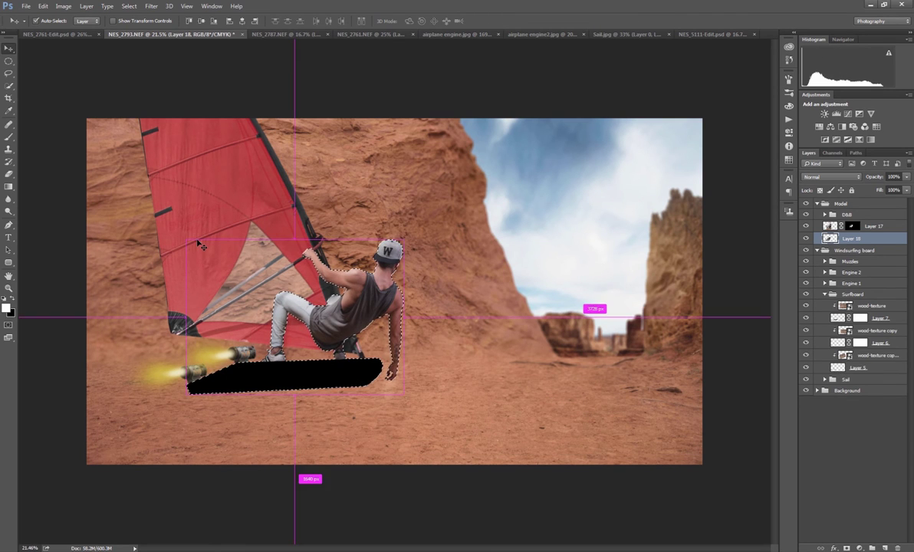
pyautogui.hotkey('ctrl', 'd')
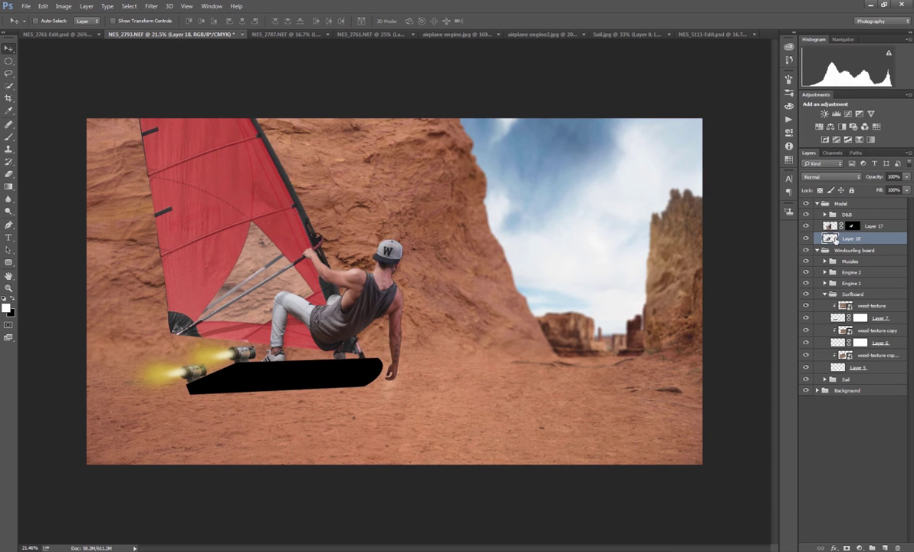
pyautogui.click(817, 251)
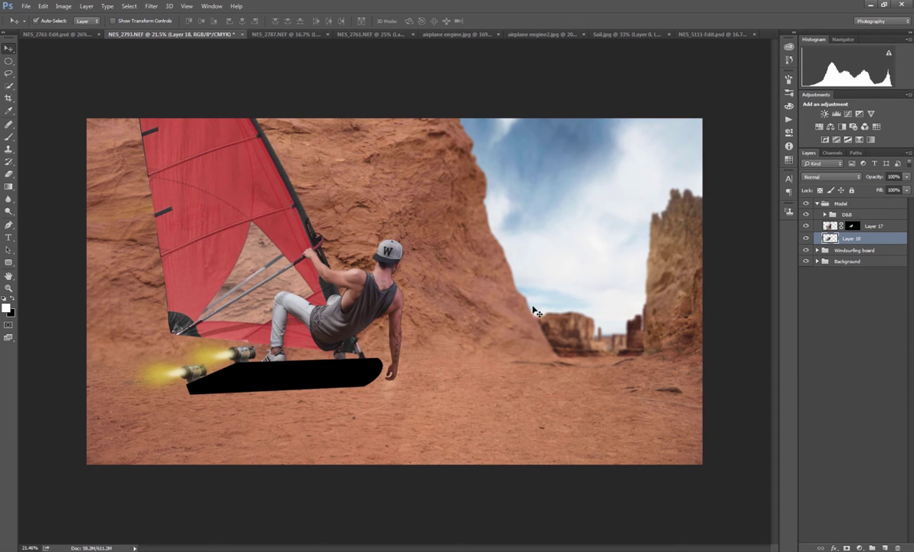
# Flip the black silhouette vertically, place it on the ground below the board, rotate it about -3.8° and squash its height to about 65.5%
pyautogui.hotkey('ctrl', 't')
pyautogui.rightClick(390, 292)
pyautogui.click(420, 446)
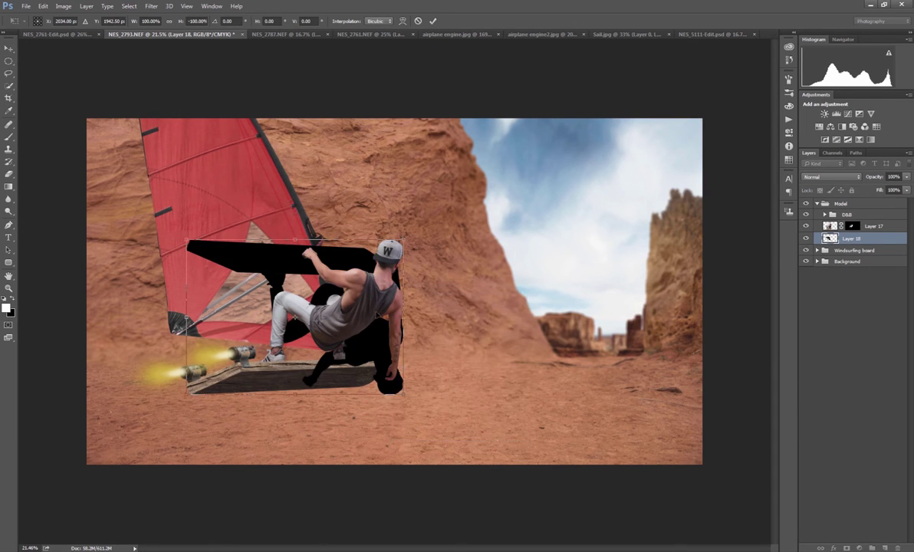
pyautogui.moveTo(361, 318); pyautogui.dragTo(375, 483)
pyautogui.moveTo(439, 472); pyautogui.dragTo(369, 438)
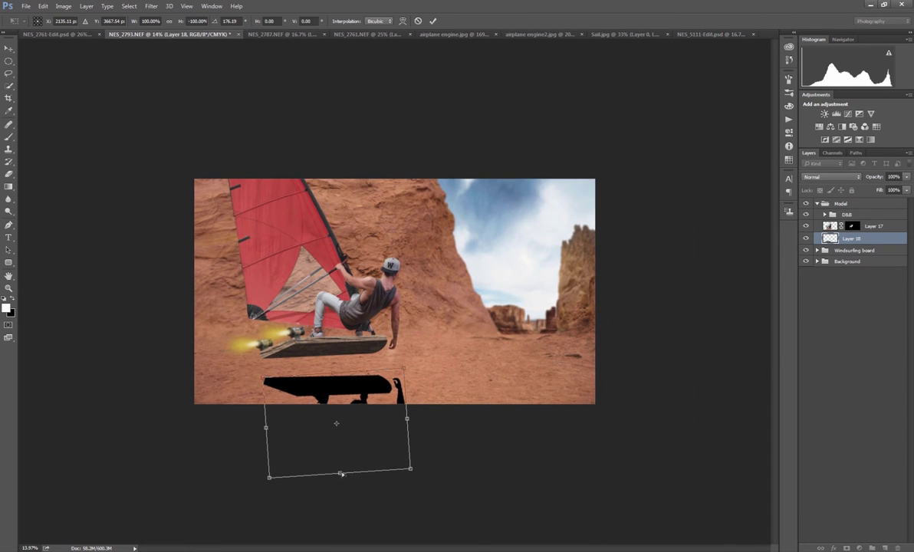
pyautogui.moveTo(341, 473); pyautogui.dragTo(339, 440)
pyautogui.scroll(2, 339, 440)
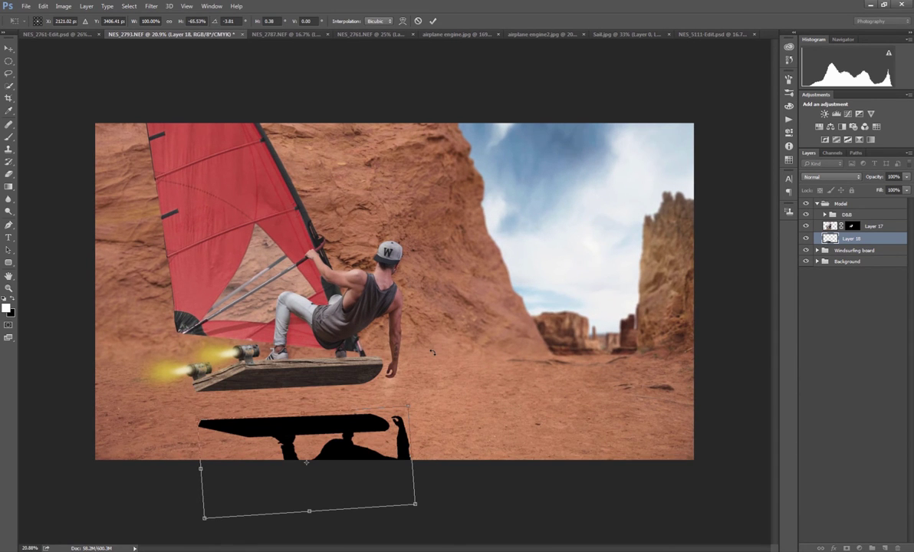
pyautogui.press('Return')
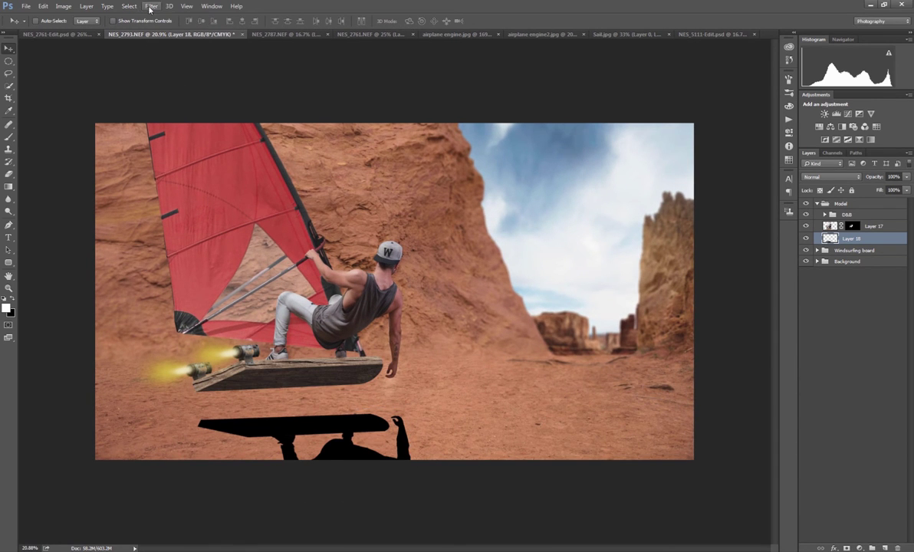
# Apply a Gaussian Blur of about 32 pixels to the black shadow silhouette and lower its layer opacity to 54%
pyautogui.click(150, 8)
pyautogui.moveTo(184, 111)
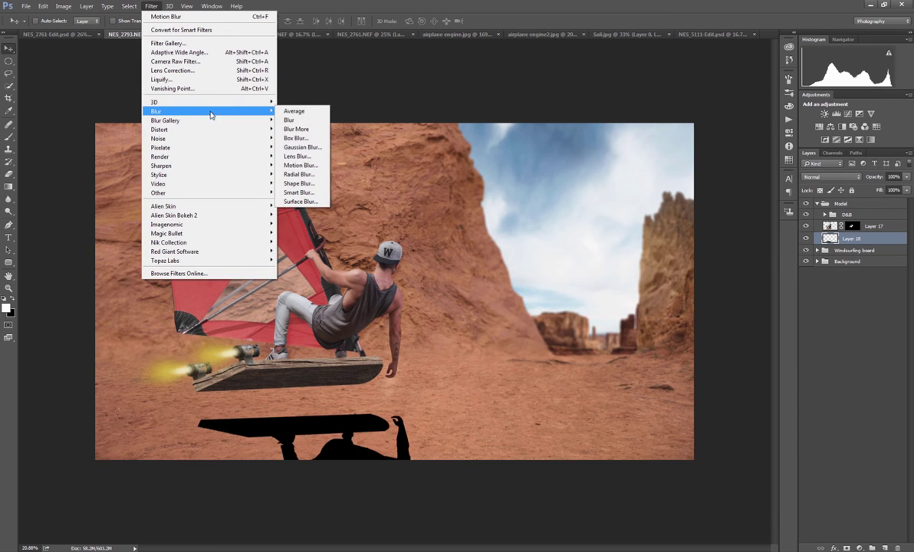
pyautogui.click(304, 149)
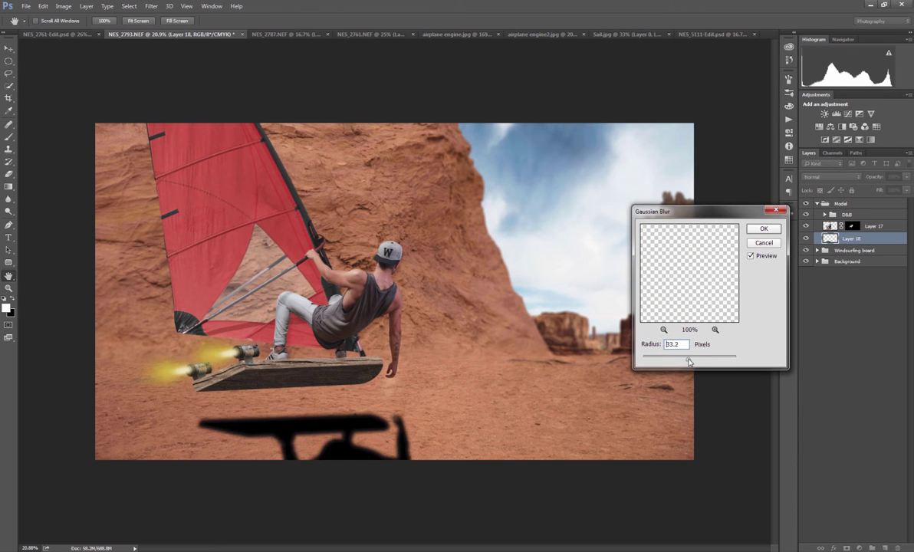
pyautogui.moveTo(689, 361); pyautogui.dragTo(689, 361)
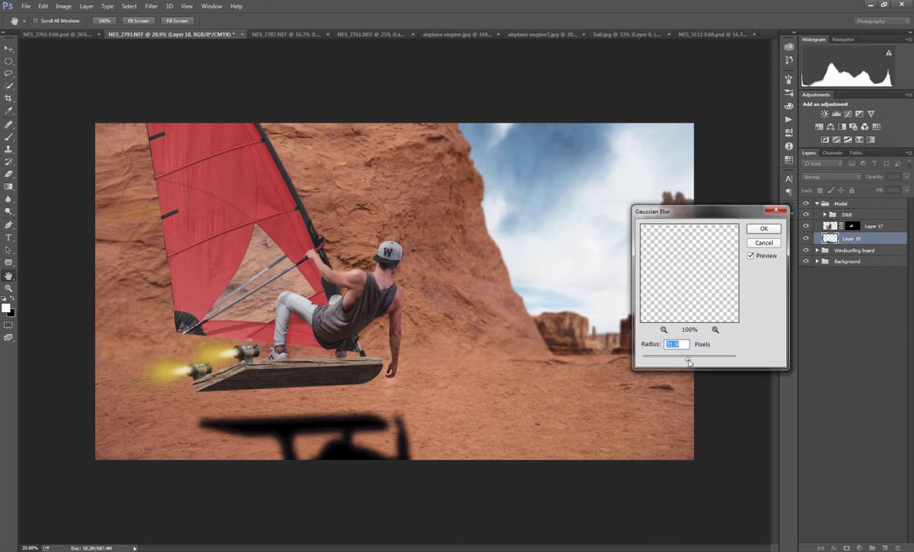
pyautogui.click(770, 235)
pyautogui.moveTo(878, 180); pyautogui.dragTo(852, 181)
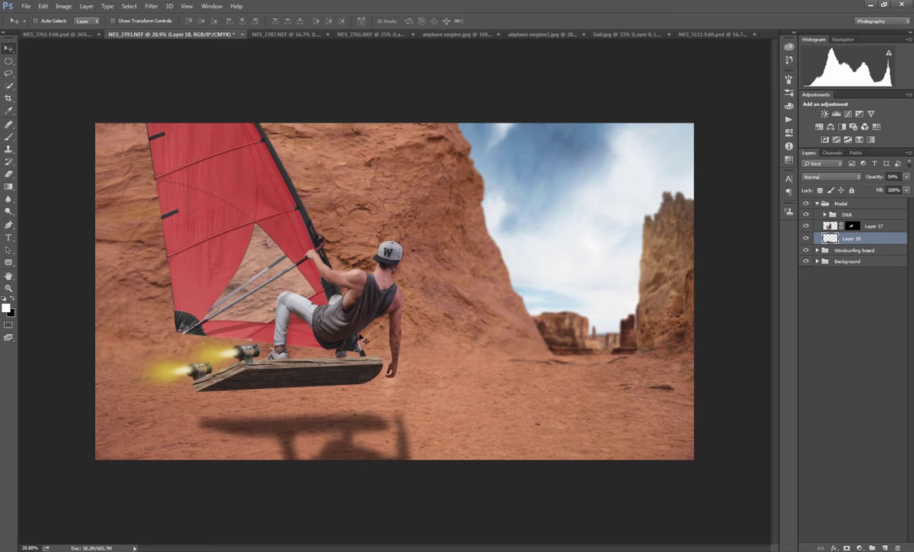
# Move the shadow slightly down and left on the ground, then transform it so its lower edge slants to the right
pyautogui.moveTo(324, 422); pyautogui.dragTo(315, 442)
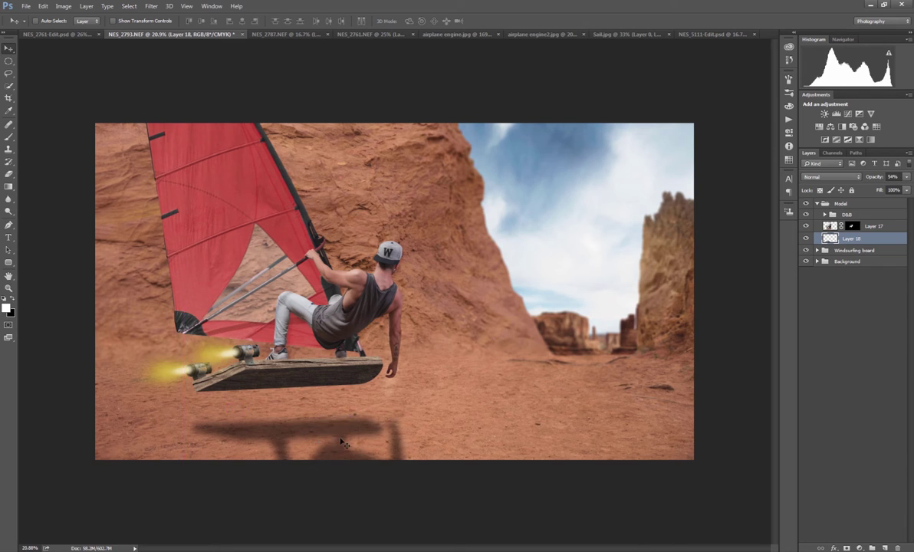
pyautogui.hotkey('ctrl', 't')
pyautogui.moveTo(308, 517); pyautogui.dragTo(325, 502)
pyautogui.press('Return')
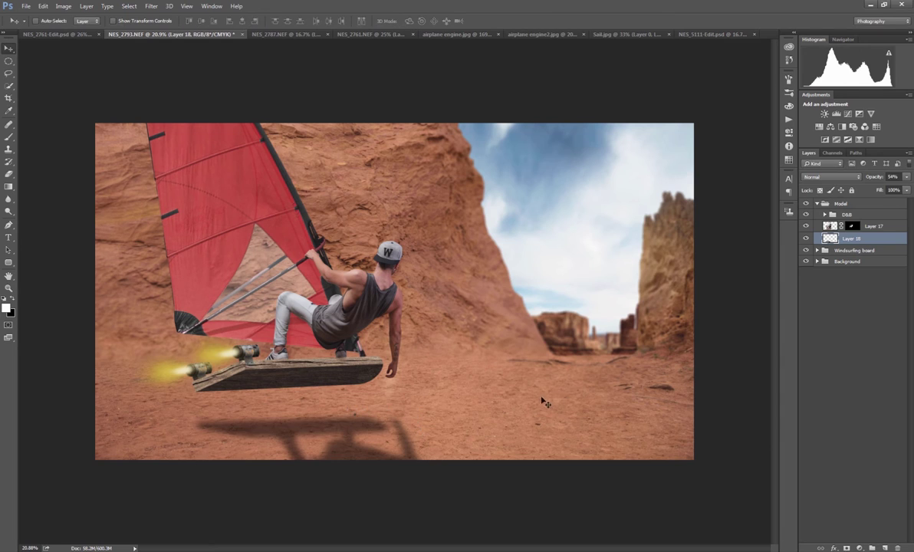
# Paint black over the gaps in the shadow on Layer 18 with a 200 px brush at 100% opacity
pyautogui.click(846, 547)
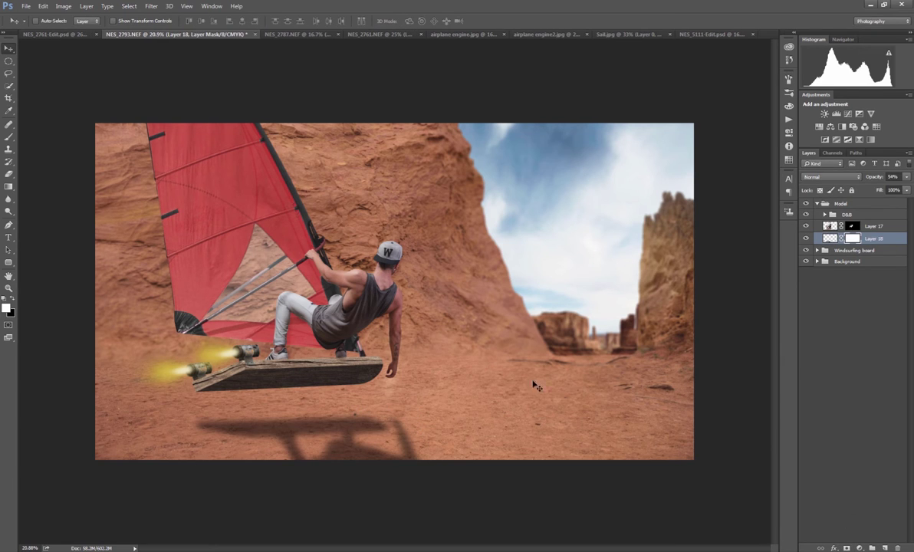
pyautogui.hotkey('ctrl', 'z')
pyautogui.click(840, 235)
pyautogui.press('b')
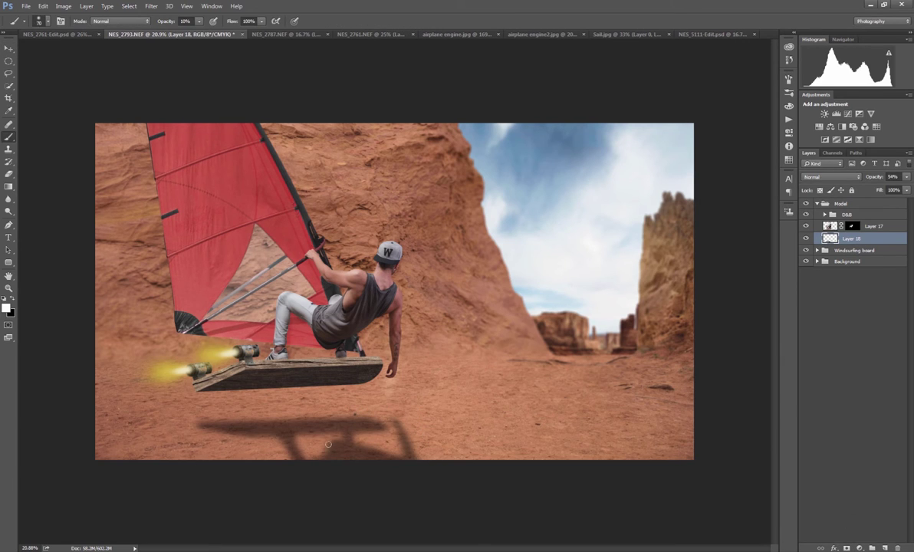
pyautogui.press(']')
pyautogui.press(']')
pyautogui.press(']')
pyautogui.press(']')
pyautogui.press(']')
pyautogui.press(']')
pyautogui.press(']')
pyautogui.press('x')
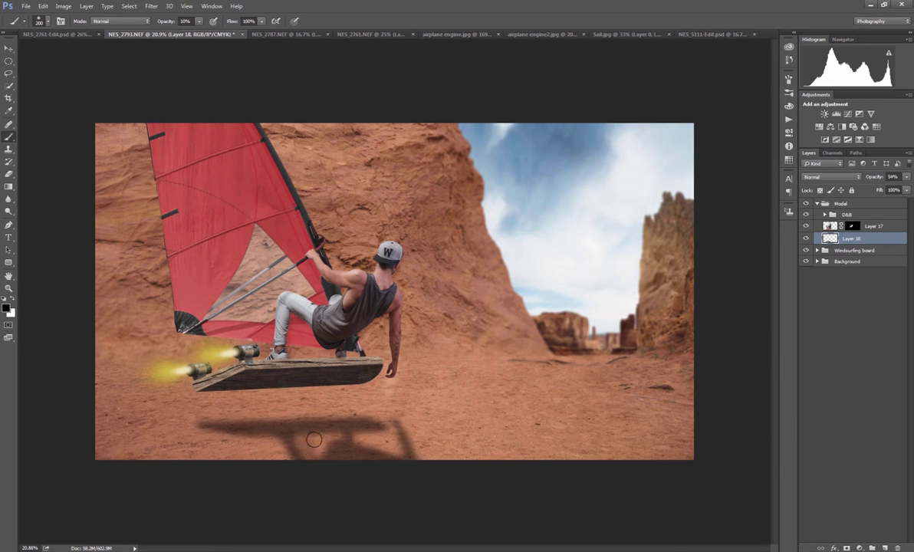
pyautogui.press('0')
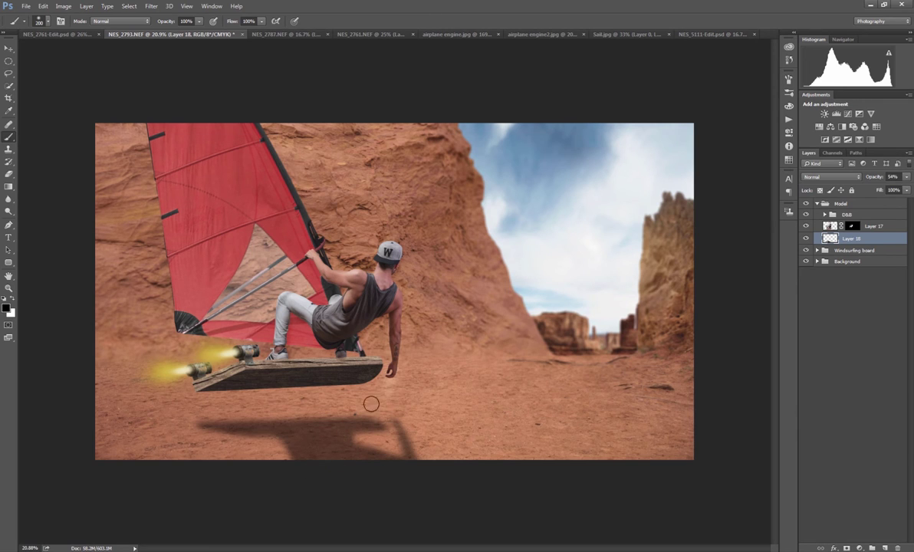
pyautogui.moveTo(365, 424); pyautogui.dragTo(355, 426)
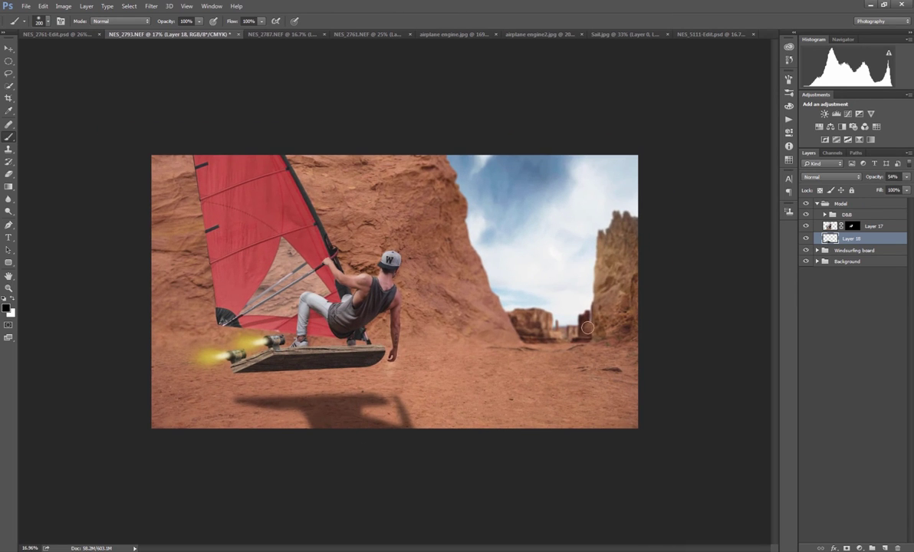
# Set the shadow layer's opacity to 46% and nudge the shadow slightly beneath the board
pyautogui.click(873, 178)
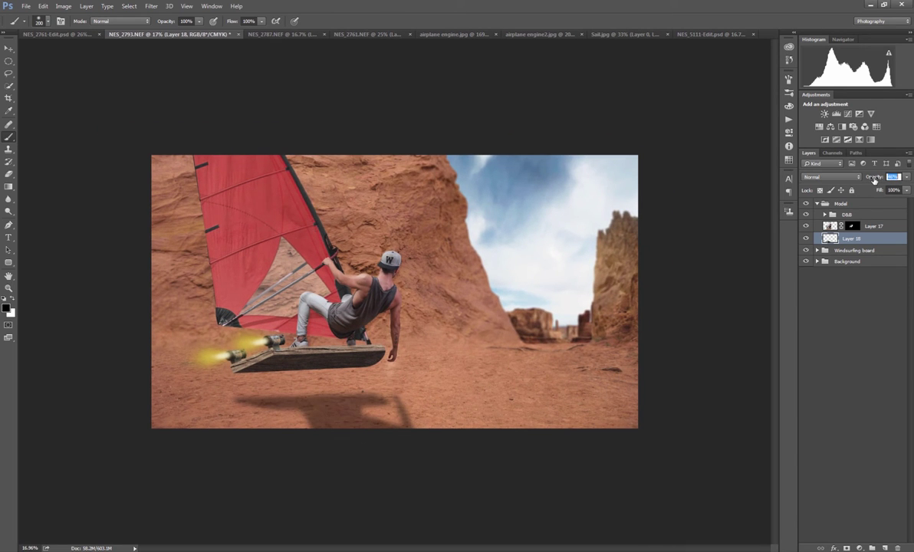
pyautogui.write('46')
pyautogui.press('Return')
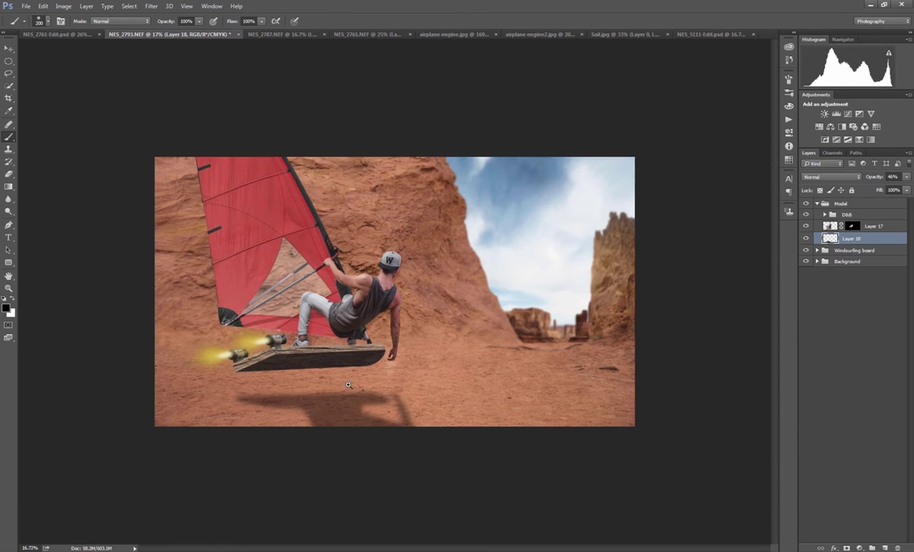
pyautogui.scroll(-2, 389, 416)
pyautogui.press('v')
pyautogui.moveTo(354, 400); pyautogui.dragTo(360, 402)
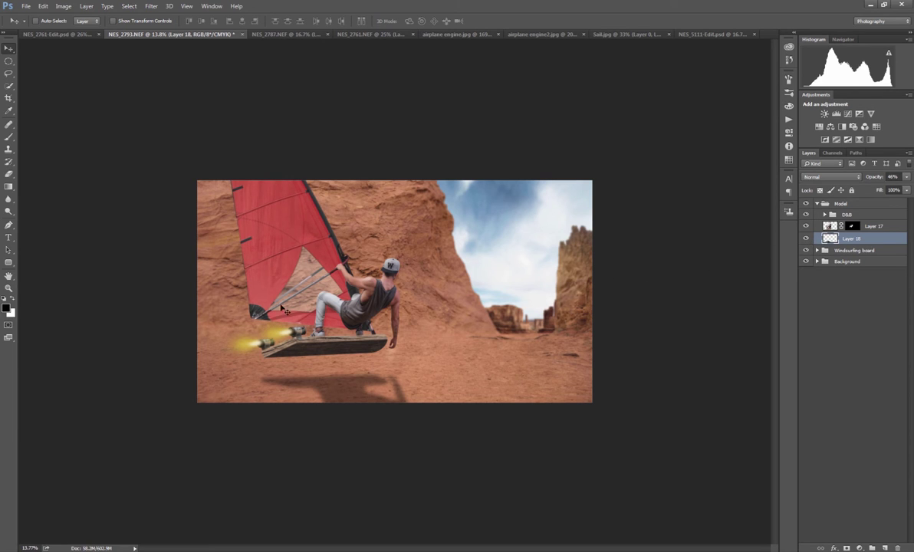
# Duplicate Layer 3 inside the Background group
pyautogui.click(818, 250)
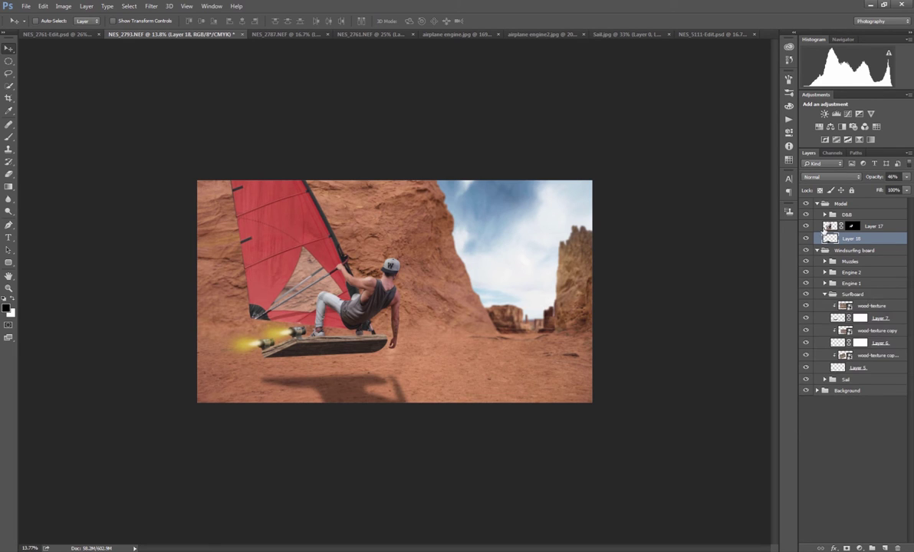
pyautogui.click(817, 251)
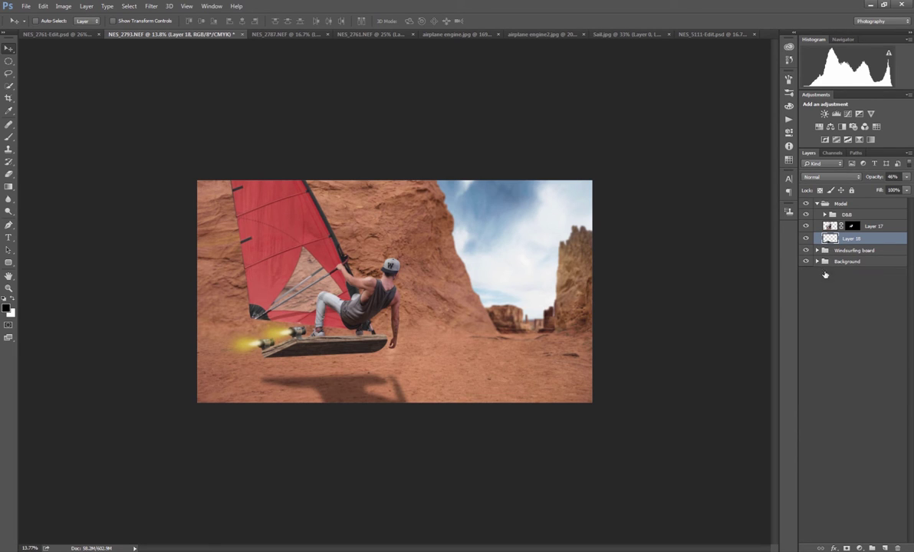
pyautogui.click(817, 262)
pyautogui.click(833, 274)
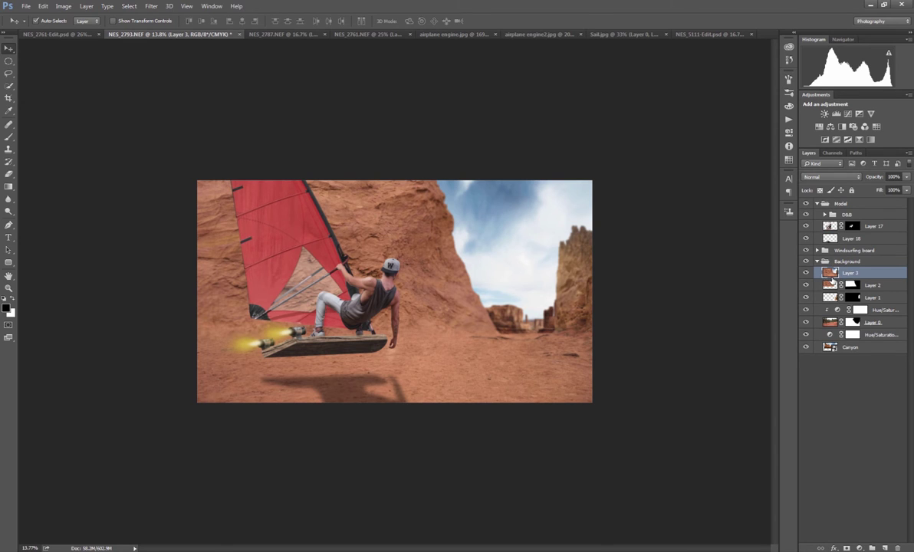
pyautogui.hotkey('ctrl', 'j')
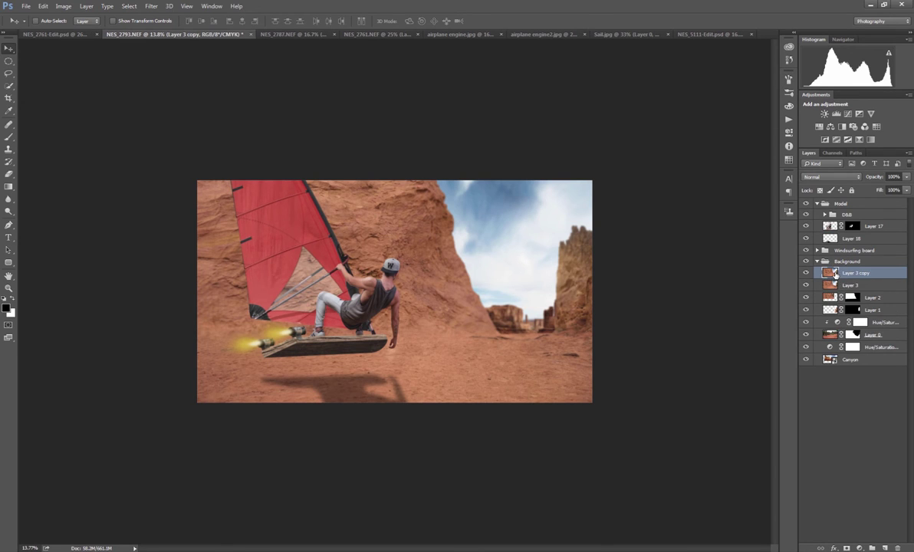
pyautogui.click(151, 6)
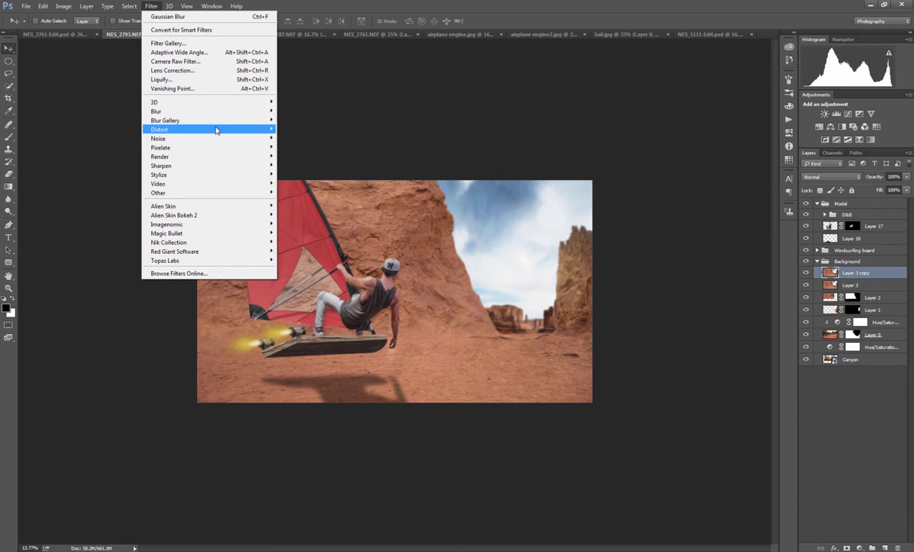
pyautogui.moveTo(231, 114)
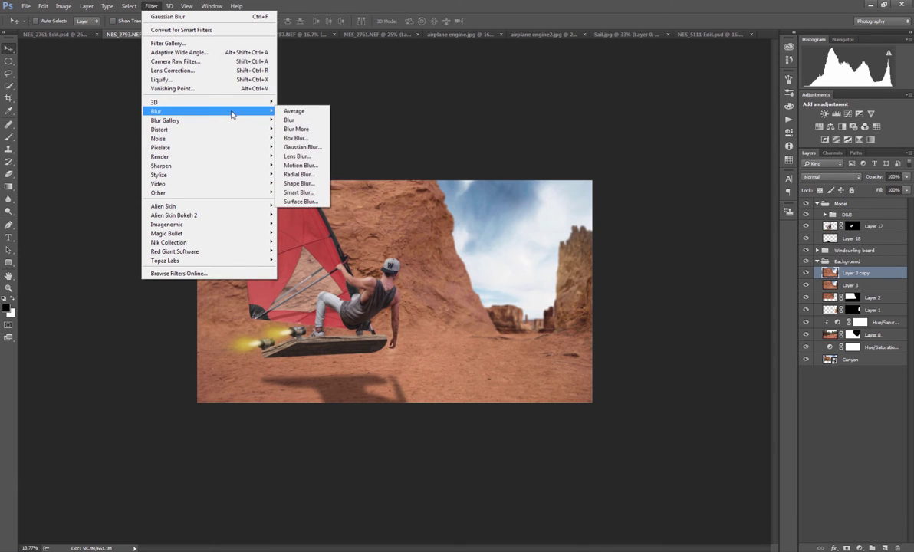
pyautogui.click(292, 165)
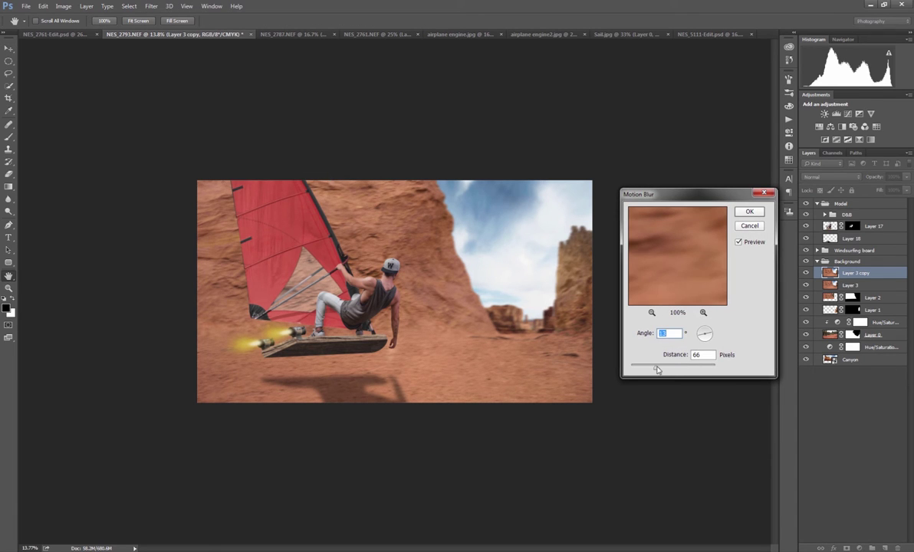
pyautogui.moveTo(650, 366); pyautogui.dragTo(659, 368)
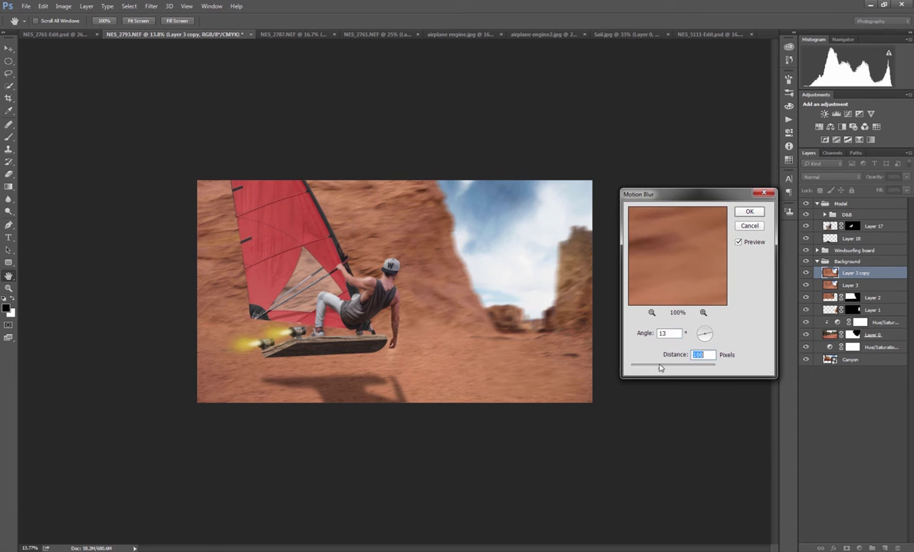
pyautogui.click(748, 226)
# Start a Path Blur on the duplicated background layer and stretch its path horizontally from the sail to the canyon wall's edge
pyautogui.click(151, 6)
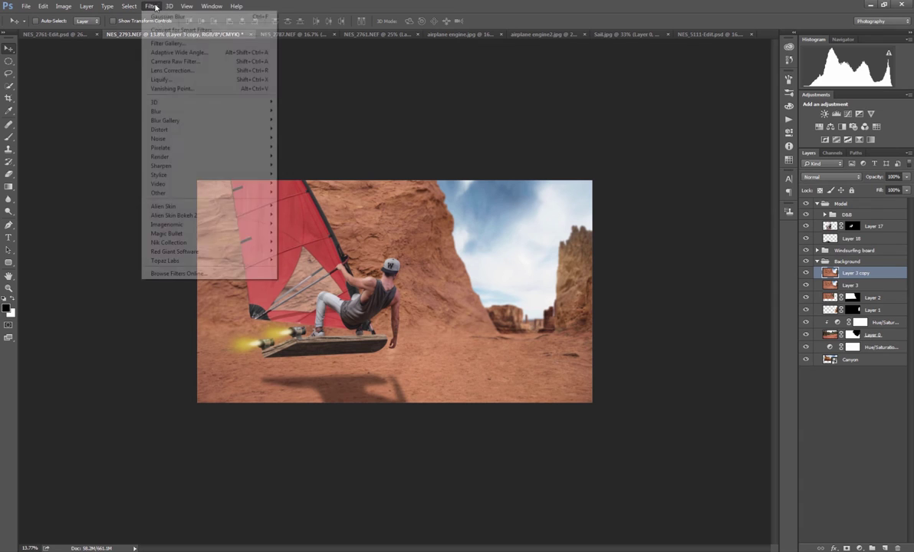
pyautogui.moveTo(203, 115)
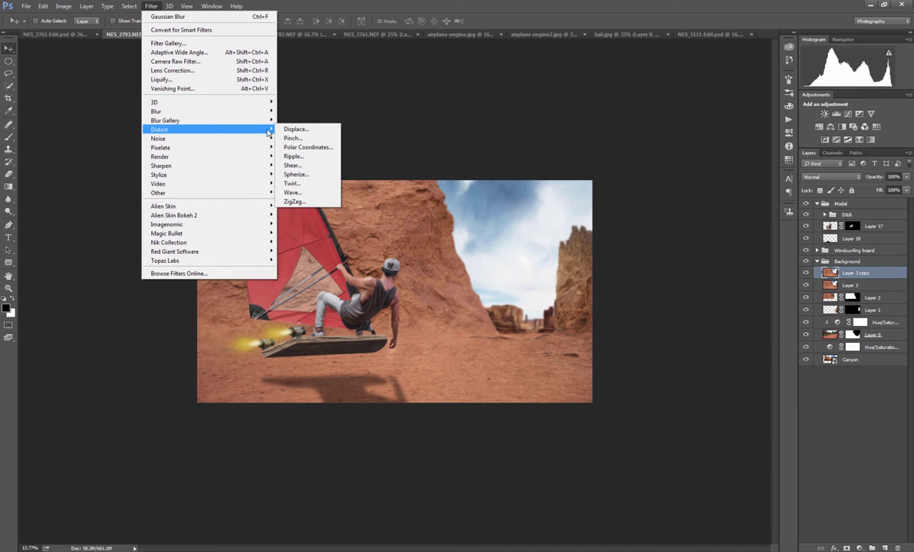
pyautogui.moveTo(261, 120)
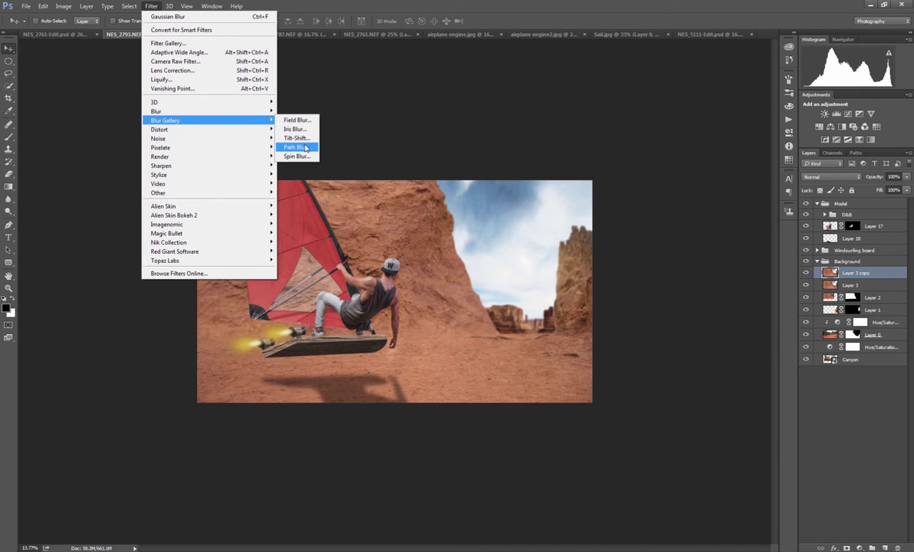
pyautogui.click(296, 147)
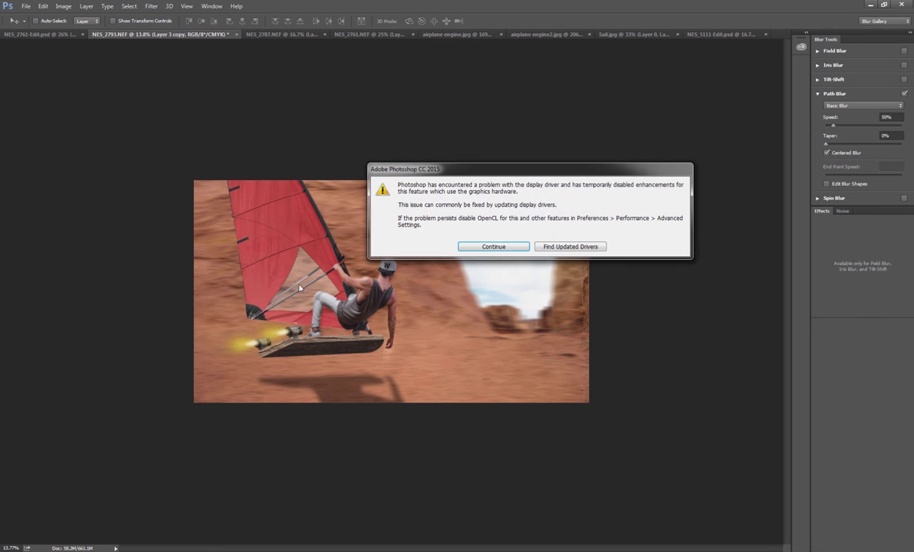
pyautogui.click(487, 247)
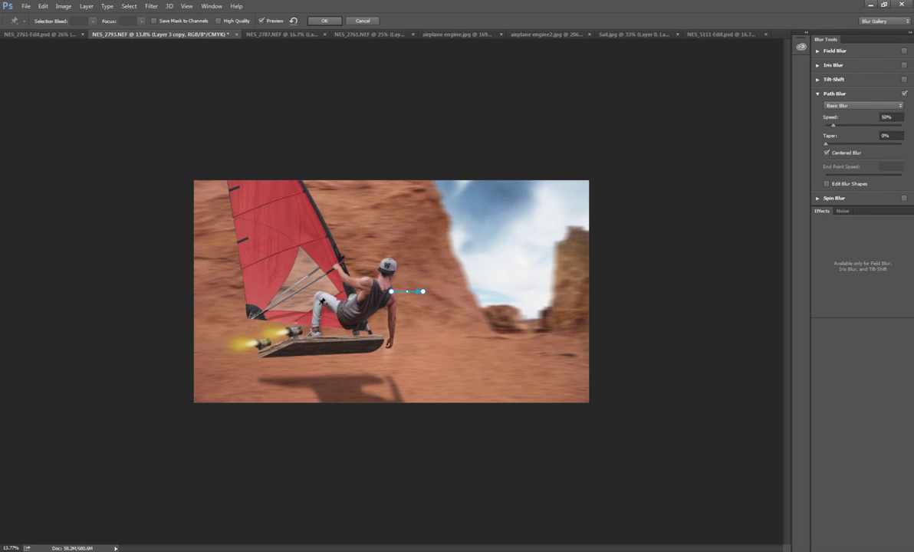
pyautogui.moveTo(391, 292); pyautogui.dragTo(232, 292)
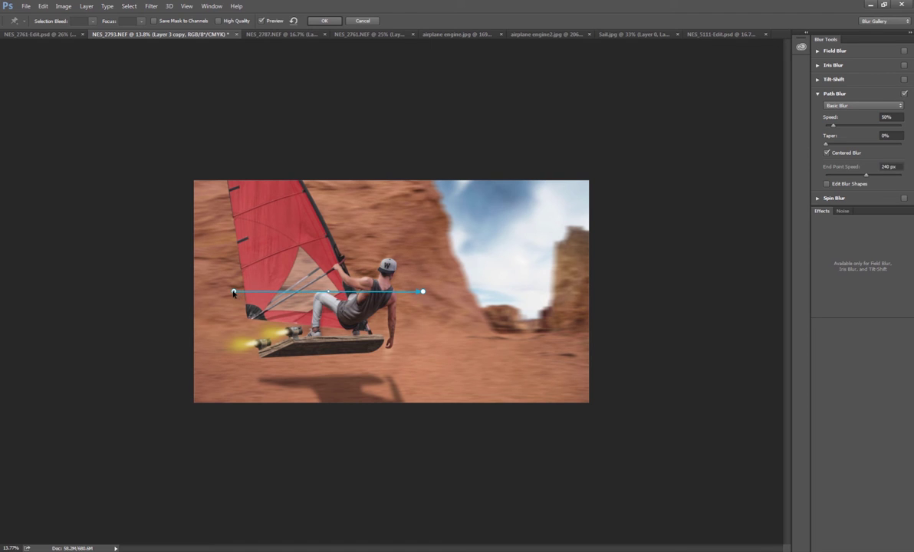
pyautogui.moveTo(423, 291); pyautogui.dragTo(451, 289)
pyautogui.moveTo(329, 324); pyautogui.dragTo(367, 324)
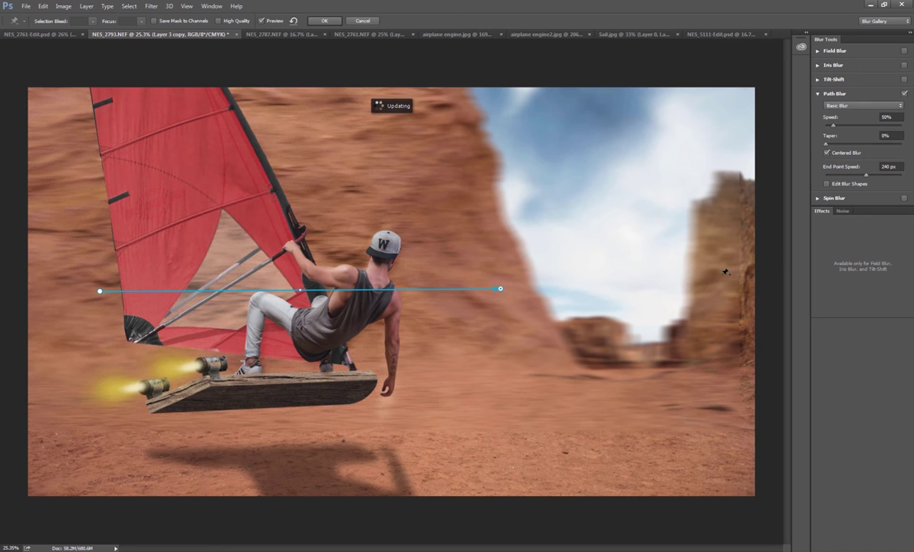
pyautogui.moveTo(504, 289); pyautogui.dragTo(535, 291)
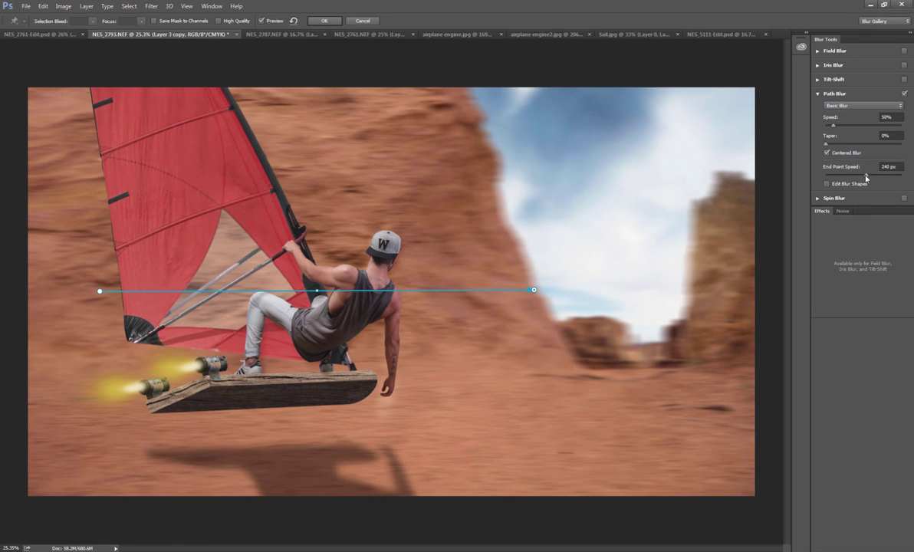
# Reduce the End Point Speed at the path's right end to almost zero, set the left end's to 250 px, and apply the blur
pyautogui.moveTo(866, 178); pyautogui.dragTo(842, 180)
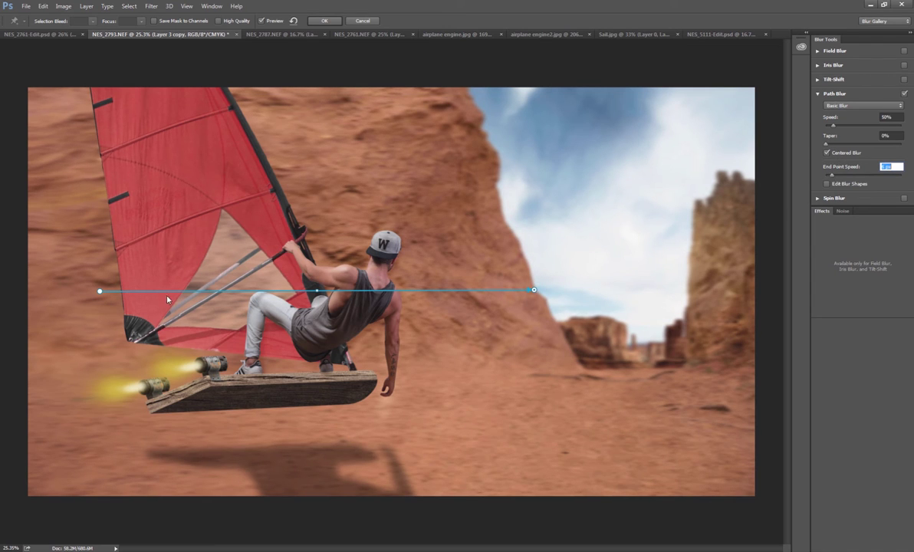
pyautogui.click(100, 290)
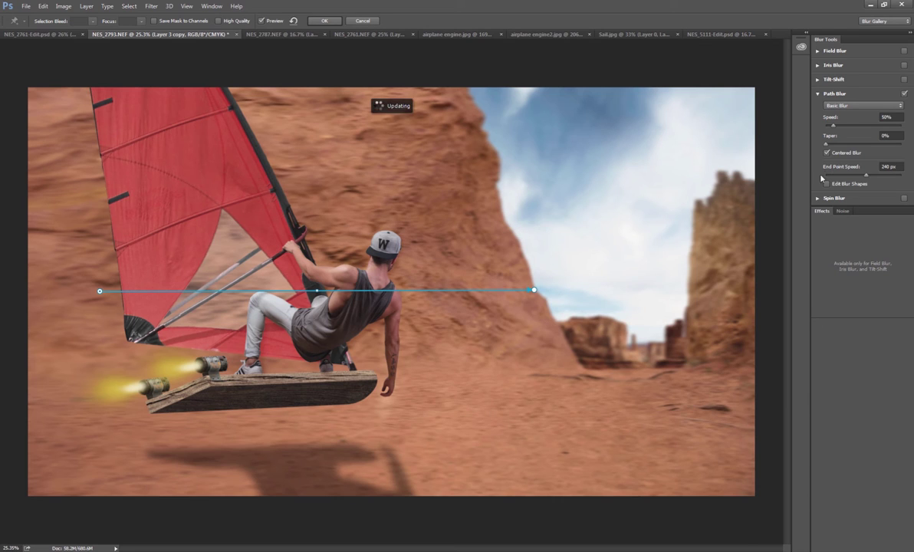
pyautogui.moveTo(866, 178); pyautogui.dragTo(878, 177)
pyautogui.click(864, 177)
pyautogui.write('250')
pyautogui.press('Tab')
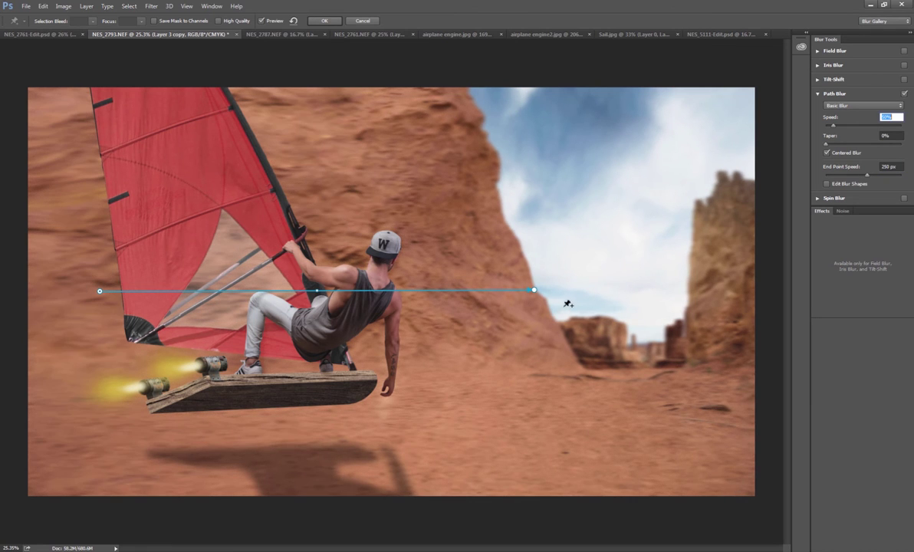
pyautogui.hotkey('ctrl', '-')
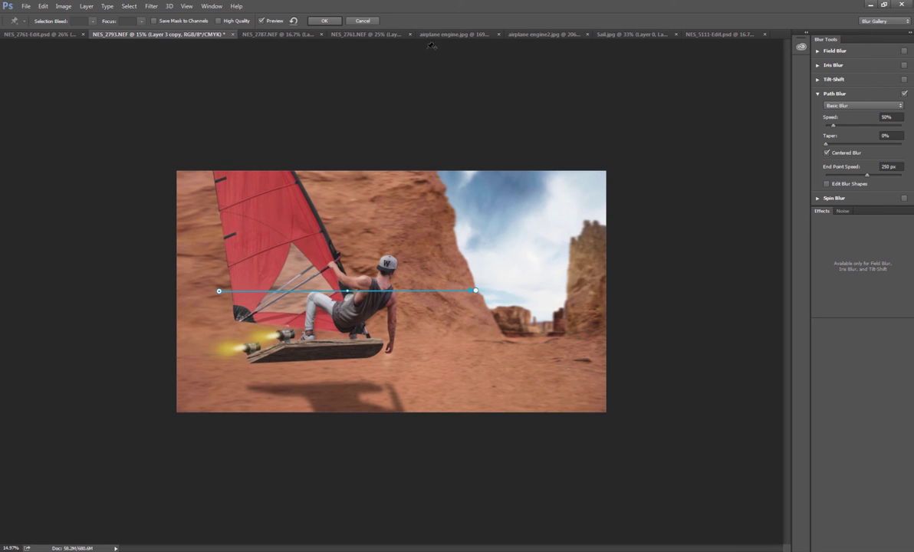
pyautogui.click(333, 21)
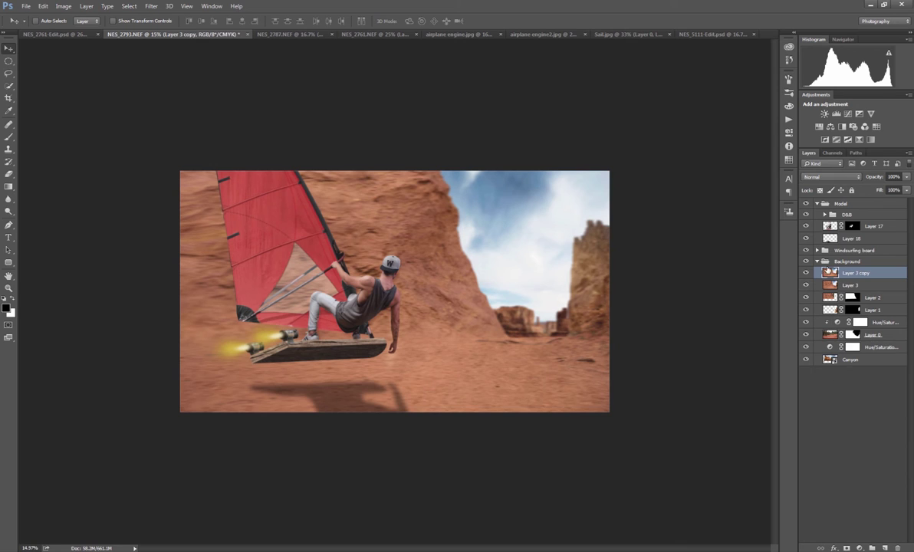
# Compare the image with and without the blurred Layer 3 copy by toggling that layer's visibility
pyautogui.click(805, 273)
pyautogui.click(805, 274)
pyautogui.click(805, 275)
pyautogui.click(805, 275)
pyautogui.moveTo(358, 276); pyautogui.dragTo(376, 282)
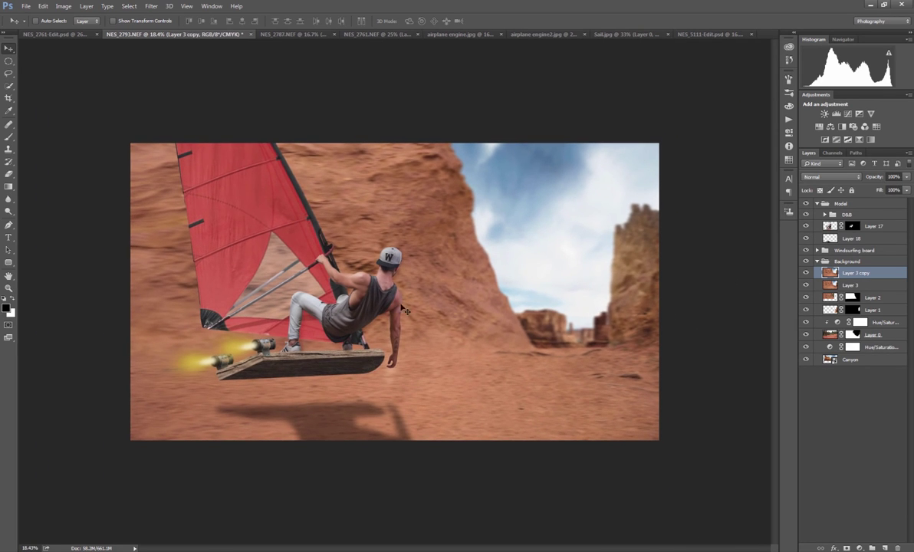
pyautogui.click(806, 269)
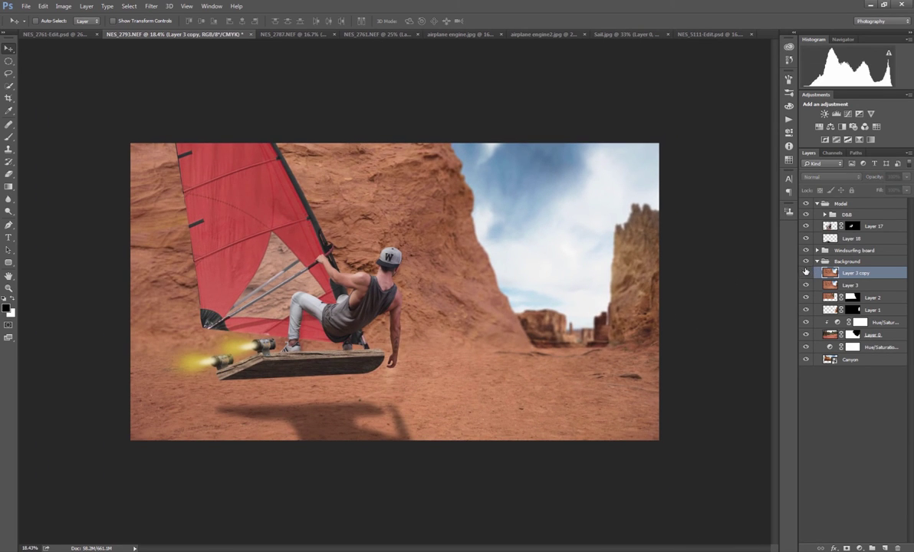
pyautogui.click(805, 272)
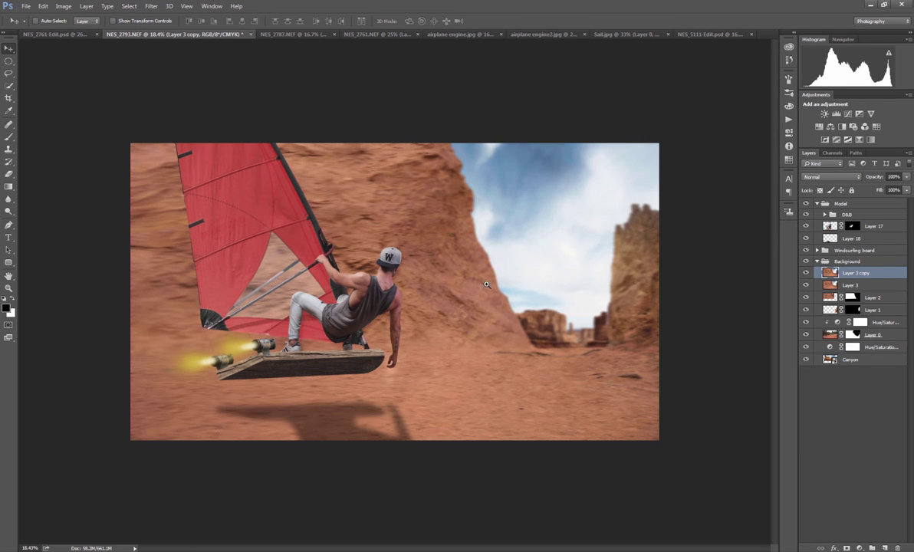
pyautogui.scroll(-2, 449, 272)
pyautogui.scroll(1, 467, 305)
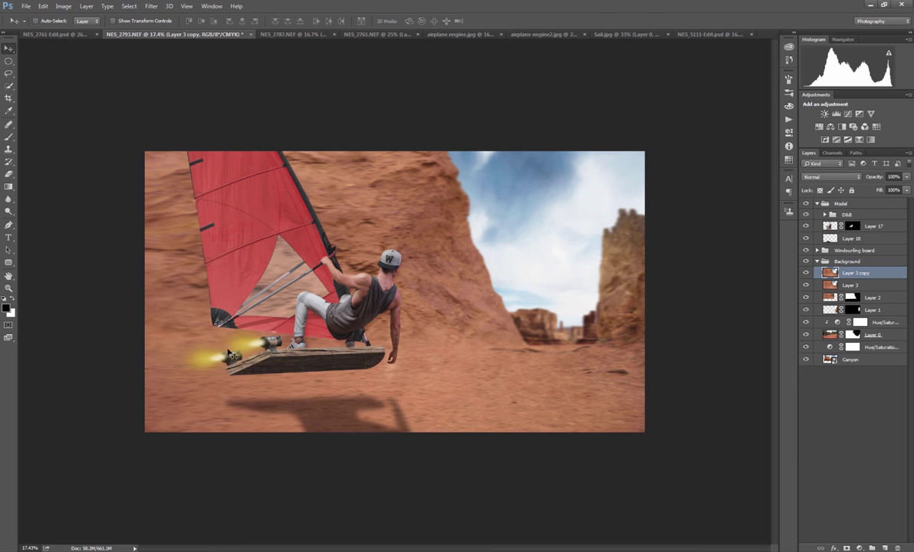
# Add a new empty layer at the top of the Windsurfing board group, above the Muzzles group
pyautogui.click(816, 262)
pyautogui.click(817, 251)
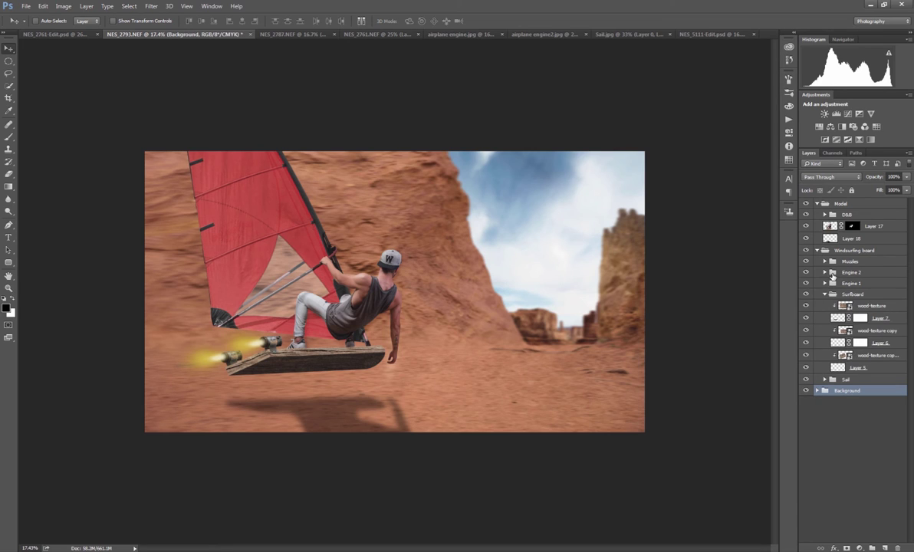
pyautogui.click(832, 275)
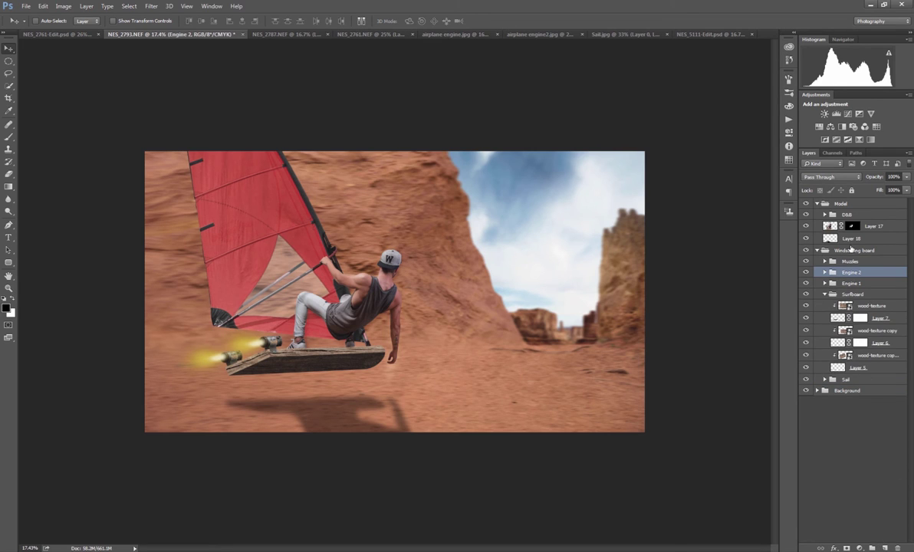
pyautogui.hotkey('ctrl', 'shift', 'alt', 'n')
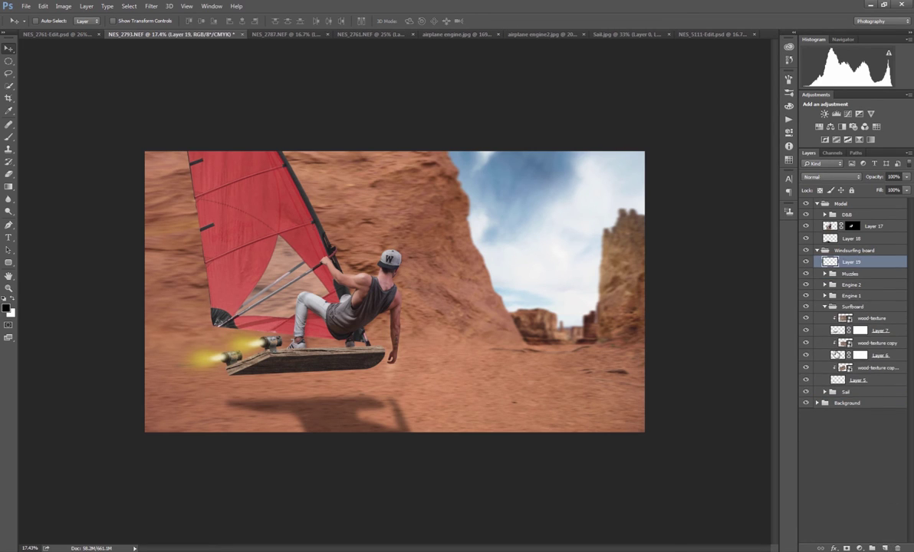
# Set up a soft white Brush about 600 px wide with 0% hardness and 50% opacity
pyautogui.press('b')
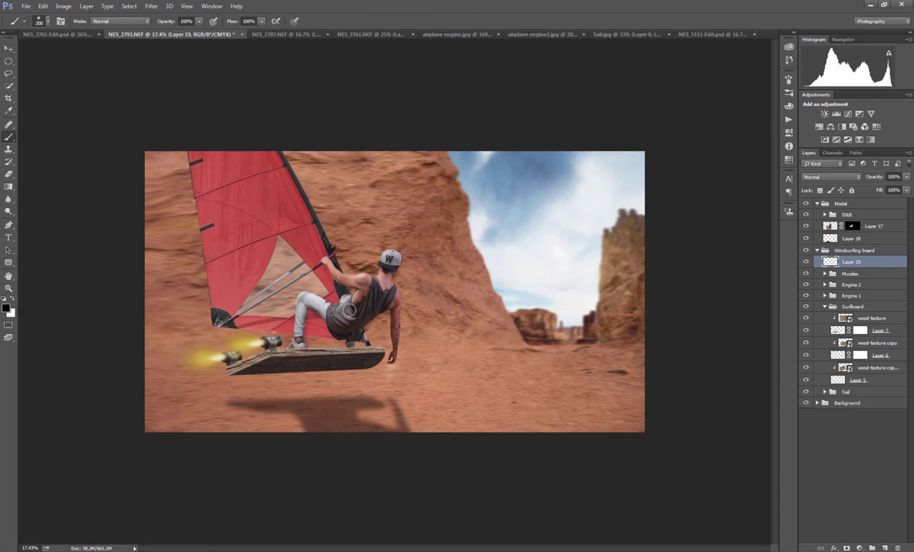
pyautogui.press('x')
pyautogui.press(']')
pyautogui.press(']')
pyautogui.press(']')
pyautogui.press(']')
pyautogui.press(']')
pyautogui.press(']')
pyautogui.rightClick(279, 290)
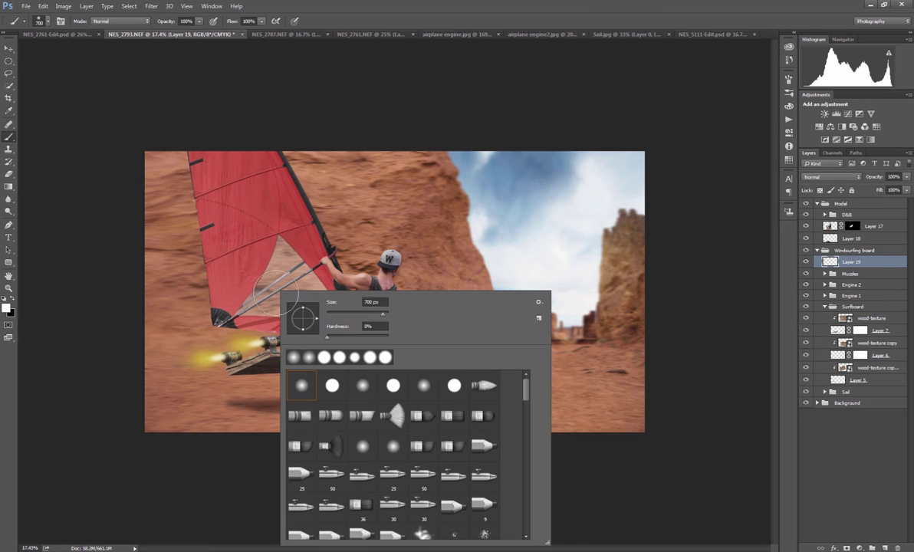
pyautogui.moveTo(327, 338); pyautogui.dragTo(308, 343)
pyautogui.click(74, 311)
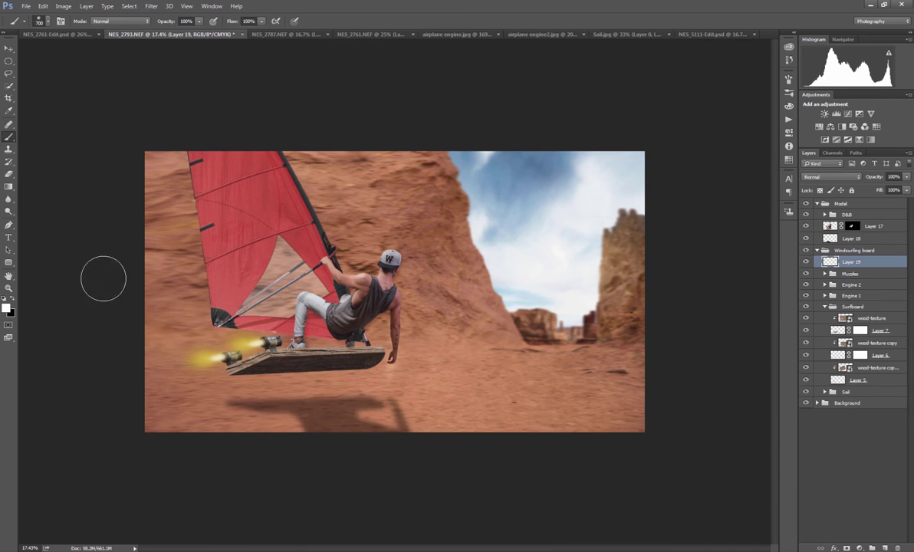
pyautogui.press('[')
pyautogui.moveTo(165, 22); pyautogui.dragTo(146, 27)
pyautogui.write('50')
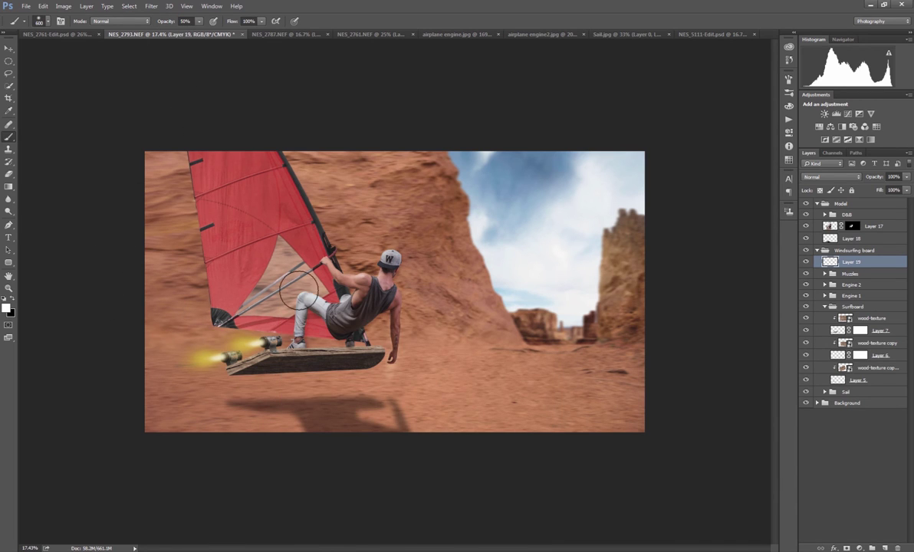
pyautogui.rightClick(278, 271)
pyautogui.press('Return')
# Paint soft white exhaust smoke trailing behind both engine flames to the image's left edge, varying the brush size
pyautogui.press('[')
pyautogui.moveTo(226, 346)
pyautogui.mouseDown()
pyautogui.moveTo(188, 352)
pyautogui.moveTo(196, 356)
pyautogui.mouseUp()
pyautogui.press(']')
pyautogui.press(']')
pyautogui.press('[')
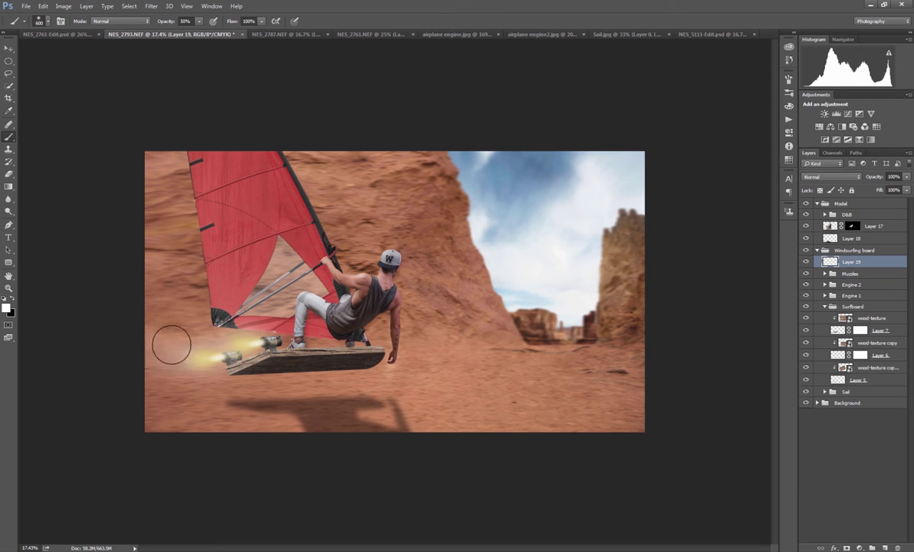
pyautogui.press('[')
pyautogui.press('[')
pyautogui.press('[')
pyautogui.press('[')
pyautogui.press('[')
pyautogui.press('[')
pyautogui.press('[')
pyautogui.press('[')
pyautogui.press('[')
pyautogui.press('[')
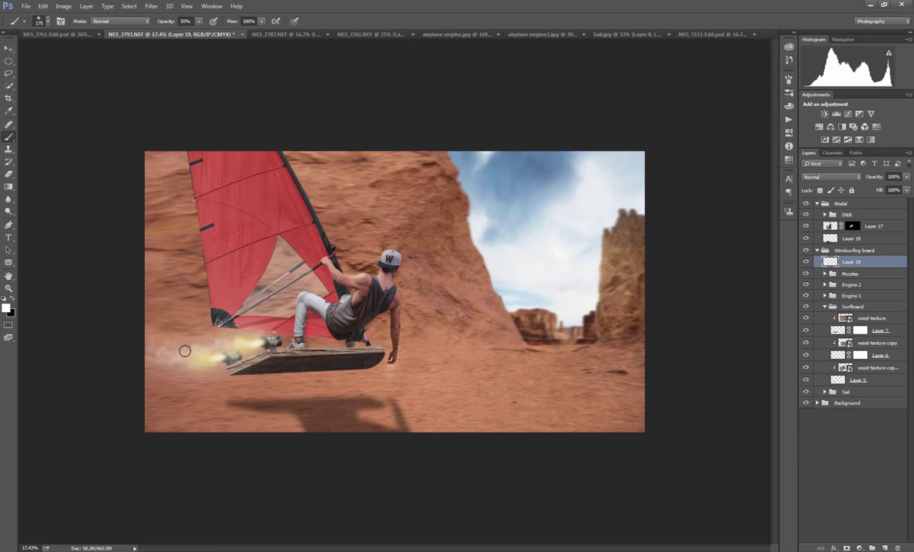
pyautogui.press(']')
pyautogui.press(']')
pyautogui.press(']')
pyautogui.press(']')
pyautogui.press(']')
pyautogui.press(']')
pyautogui.press(']')
pyautogui.press(']')
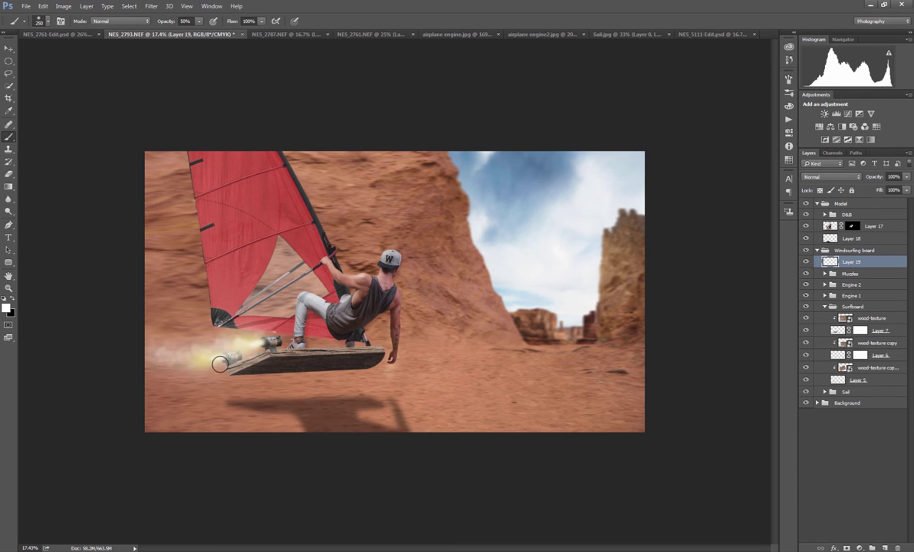
# Apply a Motion Blur to the exhaust smoke at a 13° angle with a slightly increased distance
pyautogui.scroll(3, 234, 350)
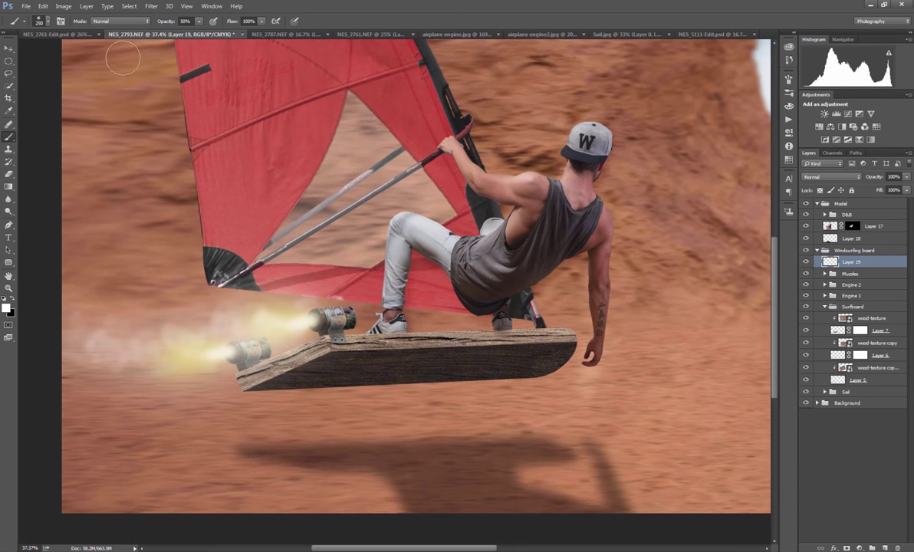
pyautogui.click(129, 6)
pyautogui.moveTo(157, 111)
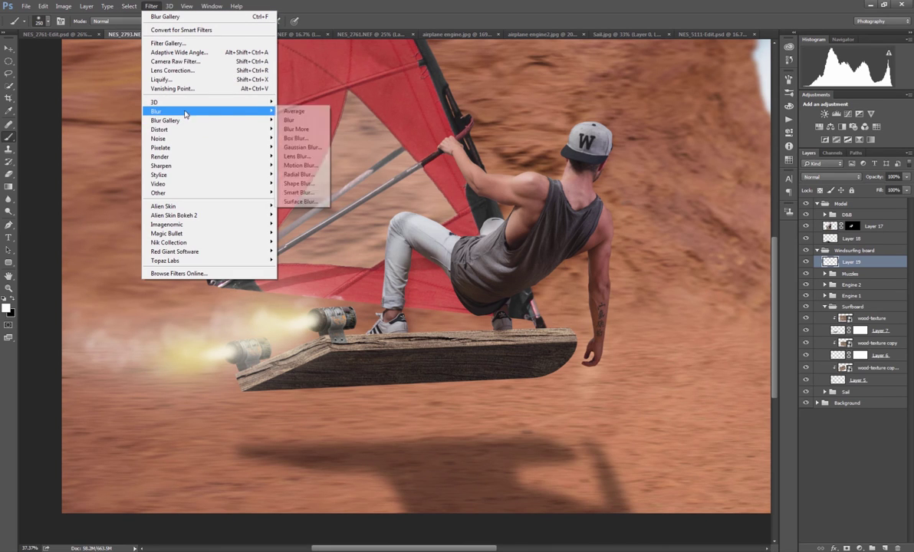
pyautogui.click(288, 159)
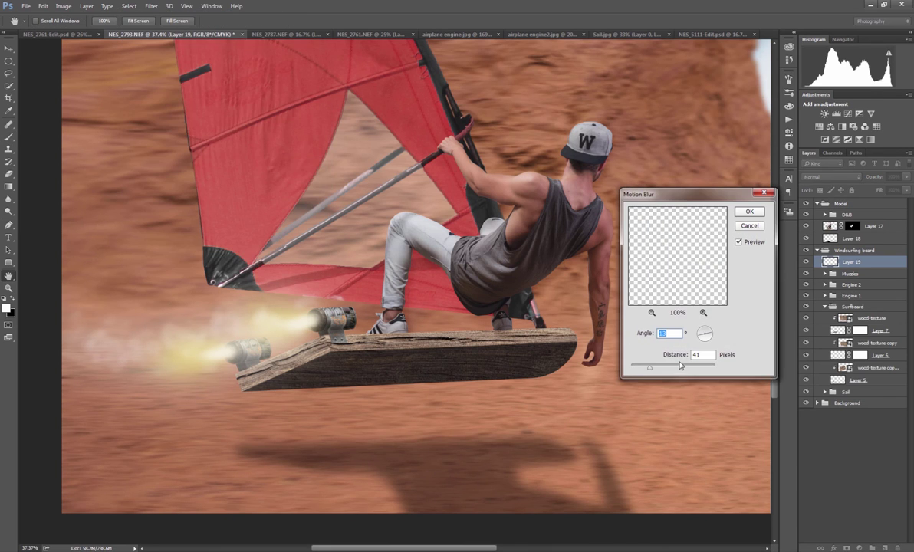
pyautogui.moveTo(651, 370); pyautogui.dragTo(654, 369)
pyautogui.click(750, 212)
pyautogui.press('b')
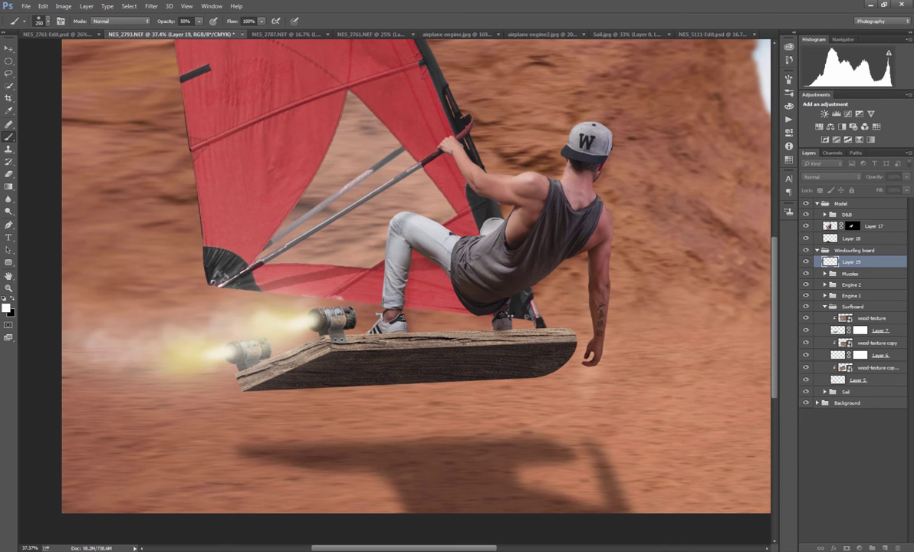
# Paint fainter white smoke around the engine exhaust using 23% brush opacity
pyautogui.moveTo(453, 344); pyautogui.dragTo(368, 351)
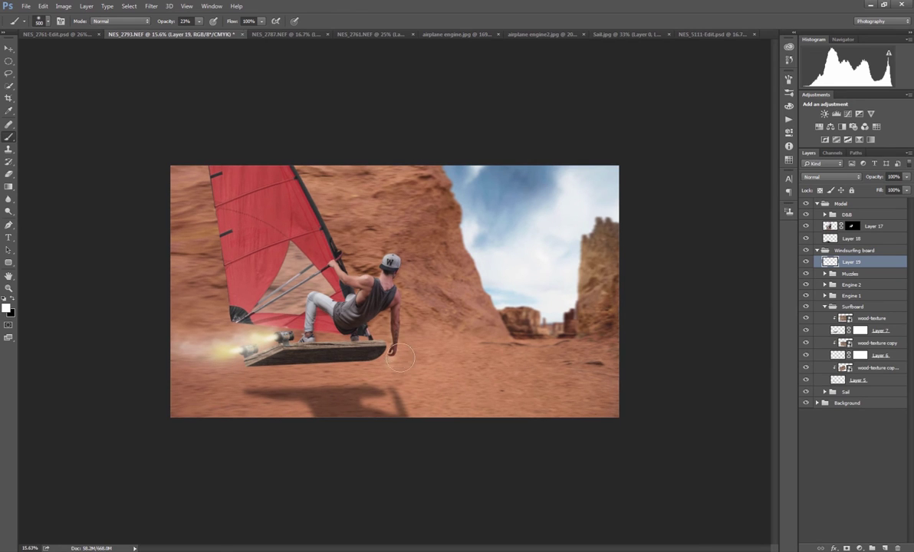
pyautogui.press('[')
pyautogui.press('[')
pyautogui.press('[')
# Create a new layer above Layer 3 copy in the Background group
pyautogui.click(816, 252)
pyautogui.click(817, 261)
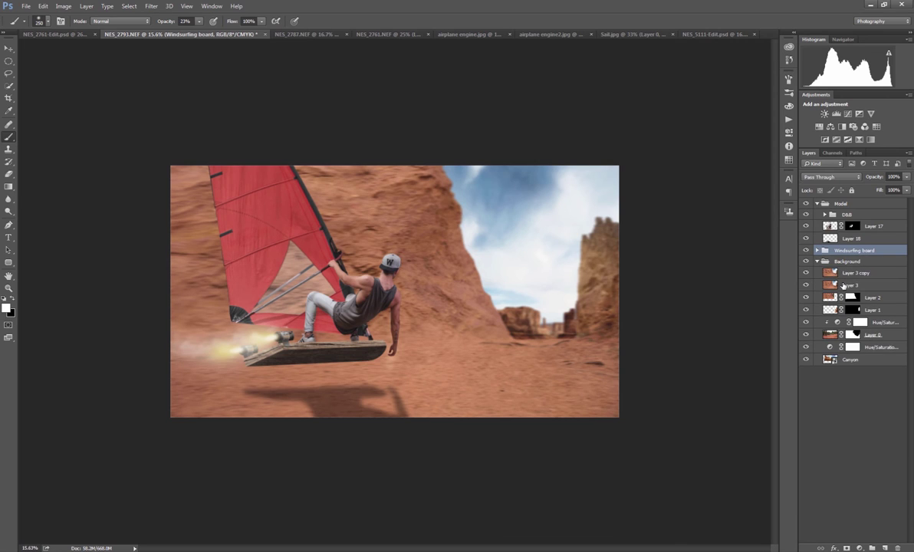
pyautogui.click(847, 273)
pyautogui.click(884, 548)
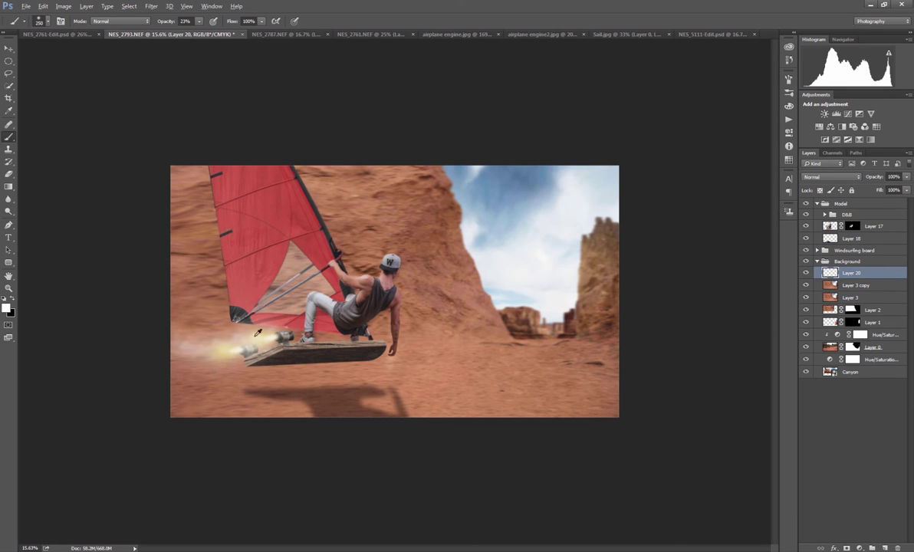
# Sample rock tones as the painting colours and set the foreground to the pale dusty tone #b59888
pyautogui.keyDown('alt'); pyautogui.click(182, 258); pyautogui.keyUp('alt')
pyautogui.click(12, 299)
pyautogui.keyDown('alt'); pyautogui.click(587, 308); pyautogui.keyUp('alt')
pyautogui.click(7, 308)
pyautogui.click(667, 224)
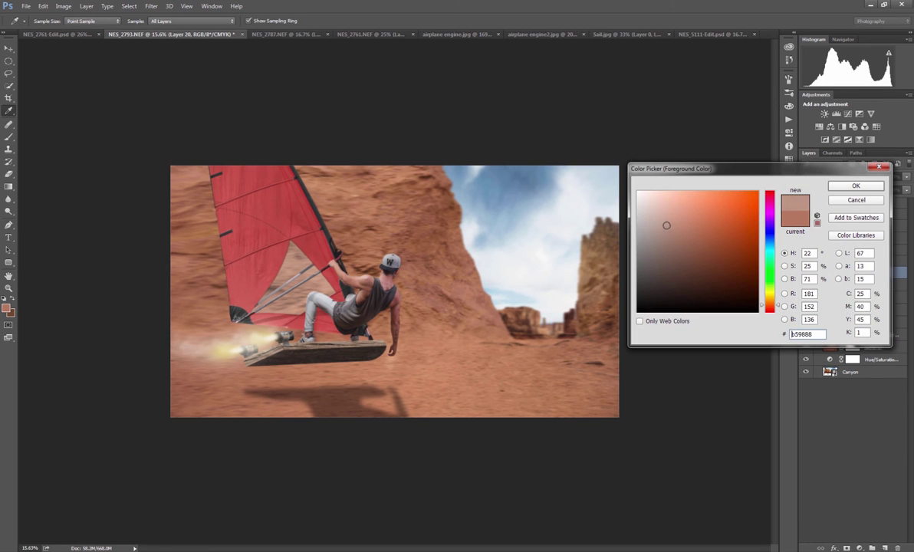
pyautogui.press('Return')
pyautogui.hotkey('ctrl', '0')
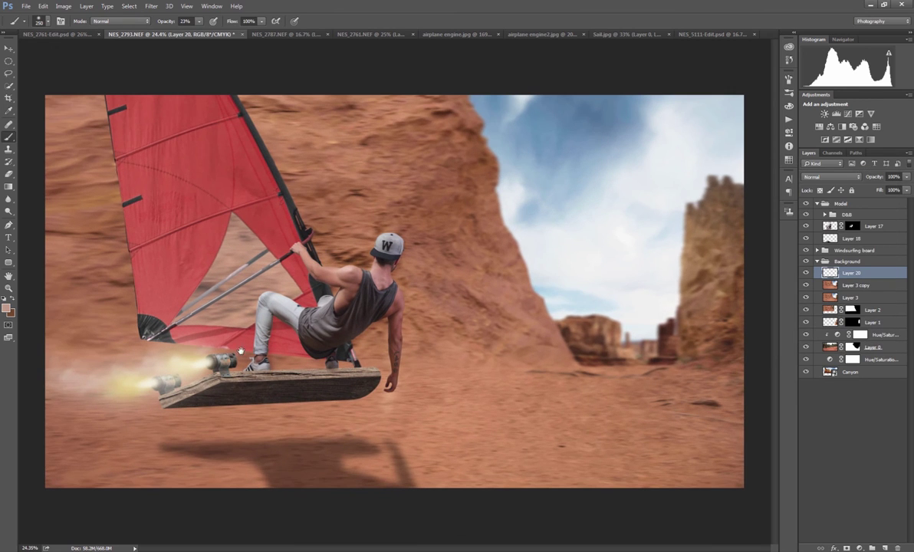
# Set the Brush to 52% opacity with 0% hardness
pyautogui.click(163, 21)
pyautogui.write('18')
pyautogui.press('Return')
pyautogui.moveTo(165, 24); pyautogui.dragTo(184, 23)
pyautogui.rightClick(130, 420)
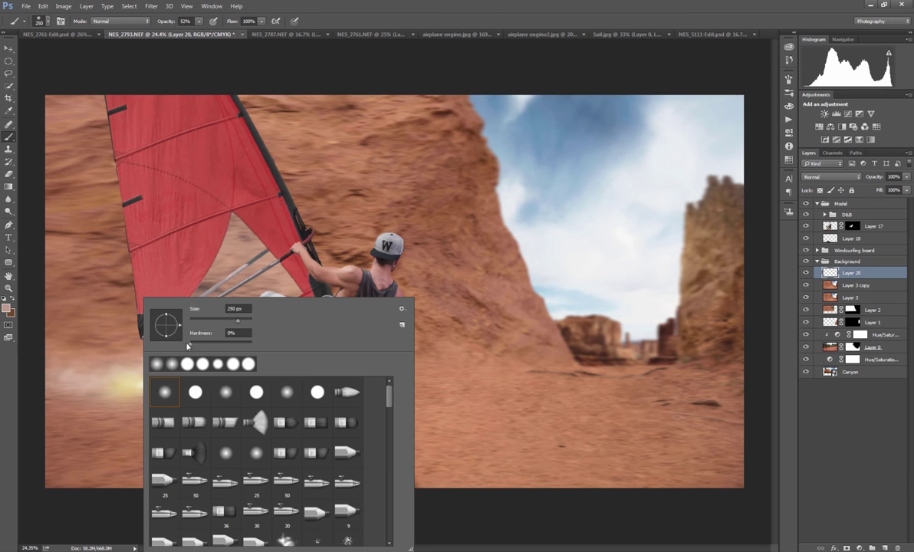
pyautogui.click(187, 345)
pyautogui.click(95, 450)
# Paint a pale dust cloud on the ground below the engines, from the board's shadow to the image's left edge
pyautogui.press(']')
pyautogui.press(']')
pyautogui.press(']')
pyautogui.press(']')
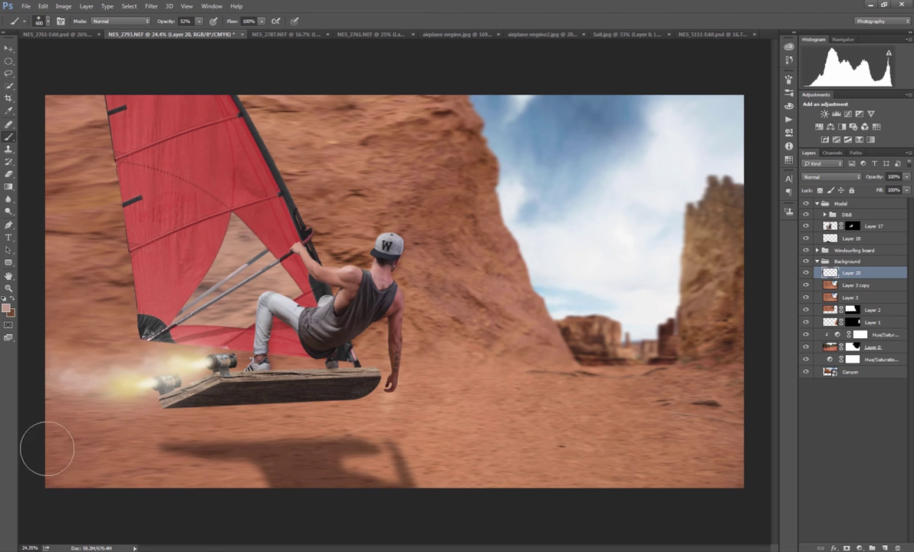
pyautogui.press('[')
pyautogui.press('[')
pyautogui.press('[')
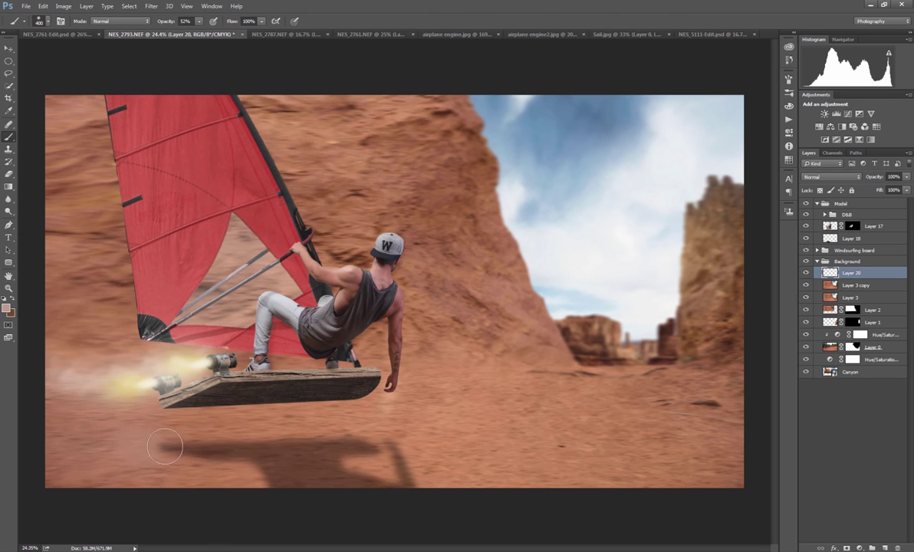
pyautogui.moveTo(165, 447); pyautogui.dragTo(49, 439)
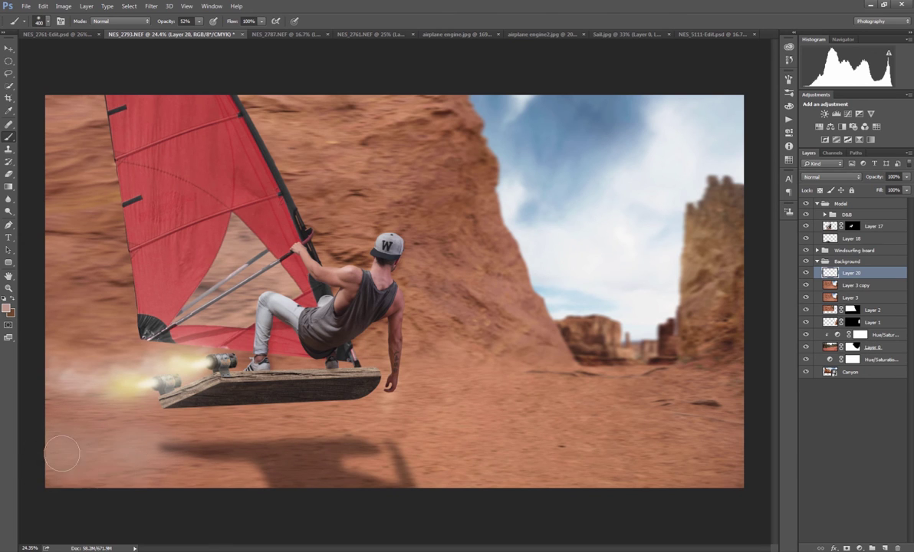
# Blend darker brown strokes into the dust cloud with a smaller brush of about 150 to 200 px
pyautogui.press('[')
pyautogui.press('x')
pyautogui.press('[')
pyautogui.press('[')
pyautogui.press('[')
pyautogui.press('[')
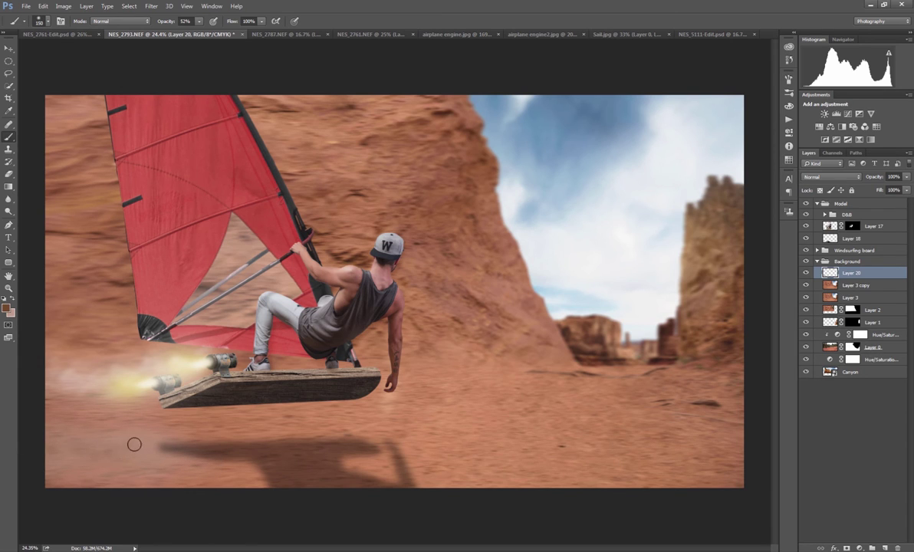
pyautogui.press('[')
pyautogui.press('[')
pyautogui.press(']')
pyautogui.press('x')
pyautogui.press(']')
pyautogui.press(']')
pyautogui.press(']')
pyautogui.keyDown('alt'); pyautogui.click(60, 455); pyautogui.keyUp('alt')
pyautogui.moveTo(182, 458); pyautogui.dragTo(72, 438)
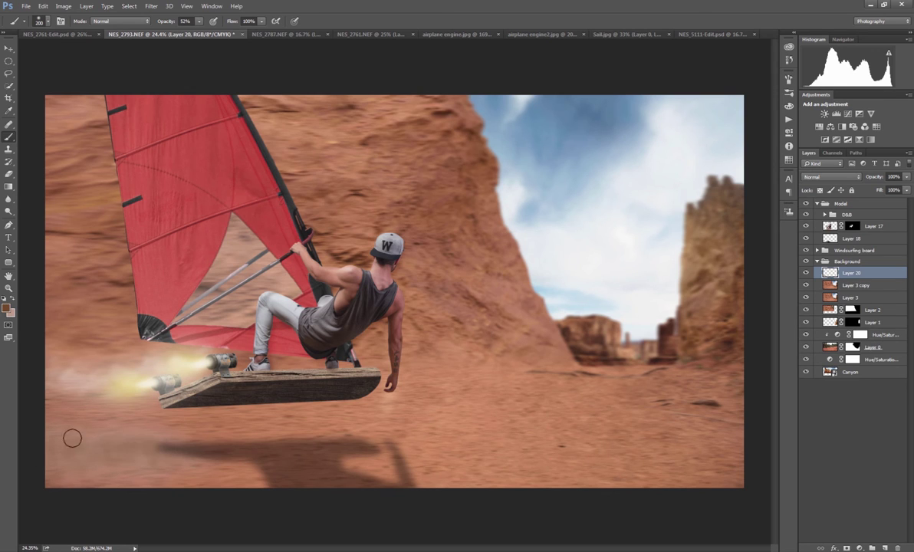
# Soften the dust cloud beside the shadow with the pale colour and a 700 px brush
pyautogui.press('x')
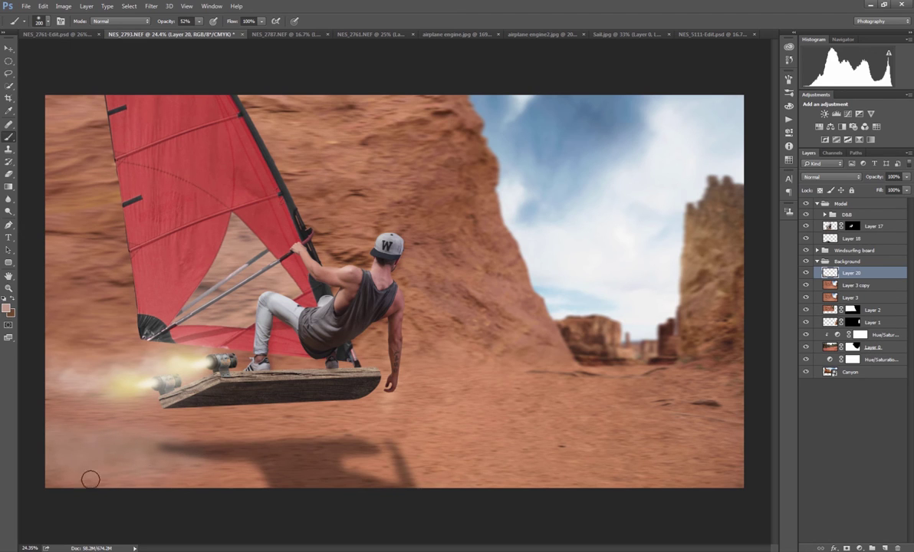
pyautogui.press(']')
pyautogui.press(']')
pyautogui.press(']')
pyautogui.press(']')
pyautogui.press(']')
pyautogui.press(']')
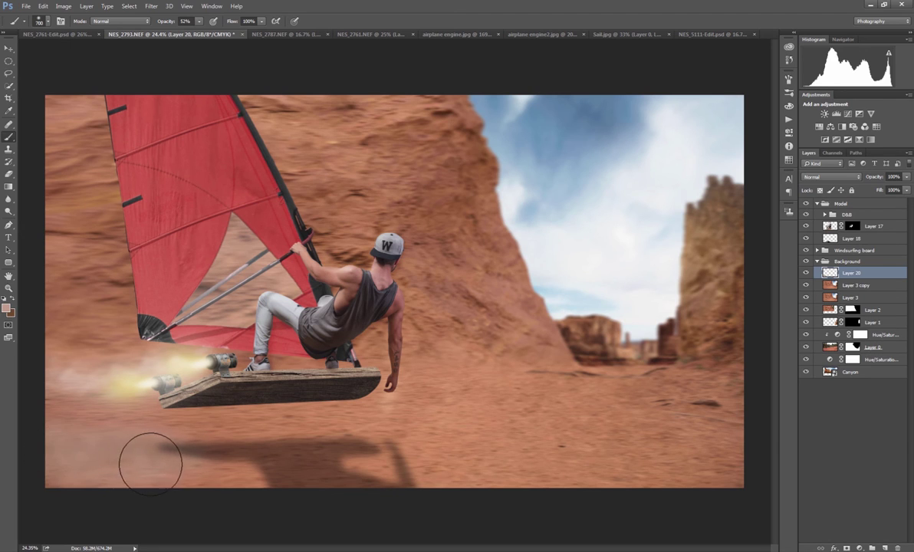
# Add fine dark brown swirls to the dust cloud with a small brush of about 60 px
pyautogui.press('x')
pyautogui.press('[')
pyautogui.press('[')
pyautogui.press('[')
pyautogui.press('[')
pyautogui.press('[')
pyautogui.press('[')
pyautogui.press('[')
pyautogui.press('[')
pyautogui.press('[')
pyautogui.press('[')
pyautogui.press('[')
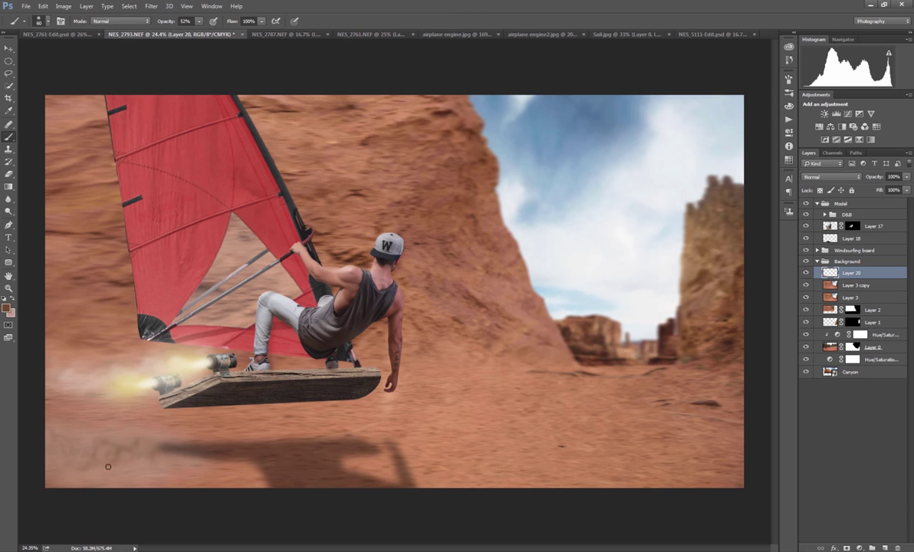
# Paint pale dust over the brown swirls with a 300 px brush to blend them in
pyautogui.press('x')
pyautogui.press(']')
pyautogui.press(']')
pyautogui.press(']')
pyautogui.press(']')
pyautogui.press(']')
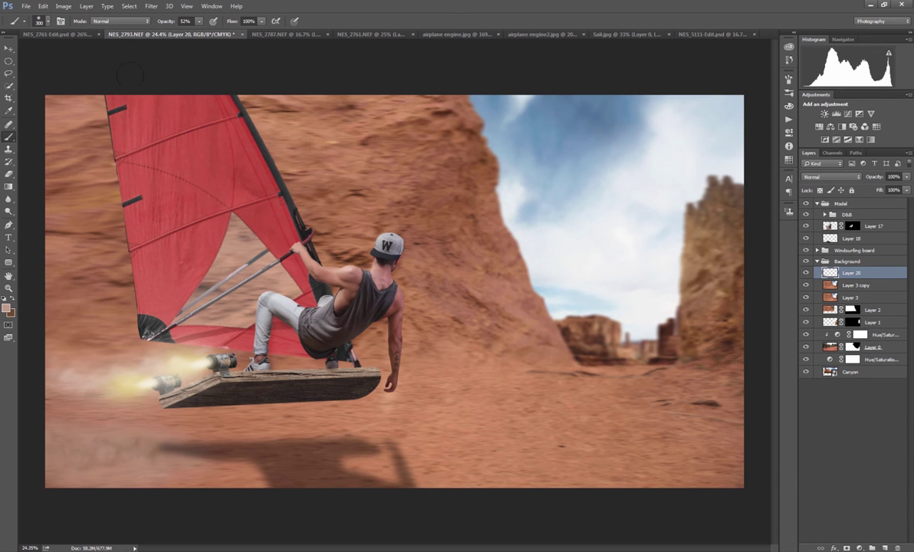
# Reapply the last-used Motion Blur filter to the dust layer
pyautogui.click(150, 7)
pyautogui.click(183, 17)
pyautogui.moveTo(318, 379); pyautogui.dragTo(333, 422)
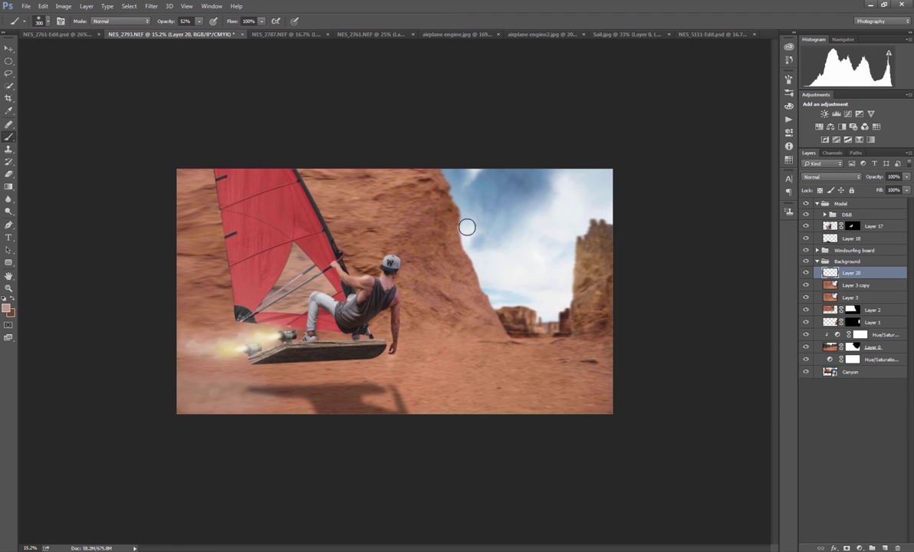
# Darken the dust layer slightly with Curves, pulling the midtones to about 121/108 and the highlights to about 213/199
pyautogui.click(63, 6)
pyautogui.moveTo(141, 32)
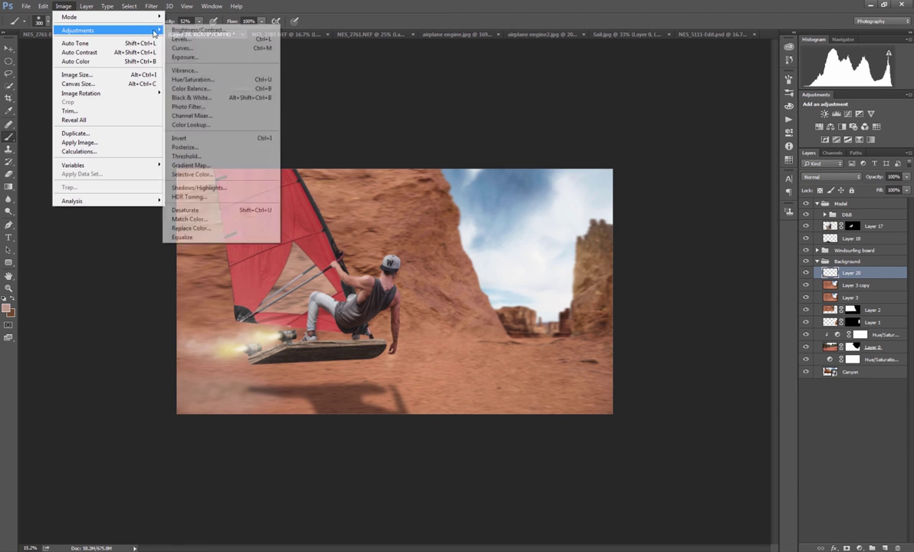
pyautogui.click(184, 44)
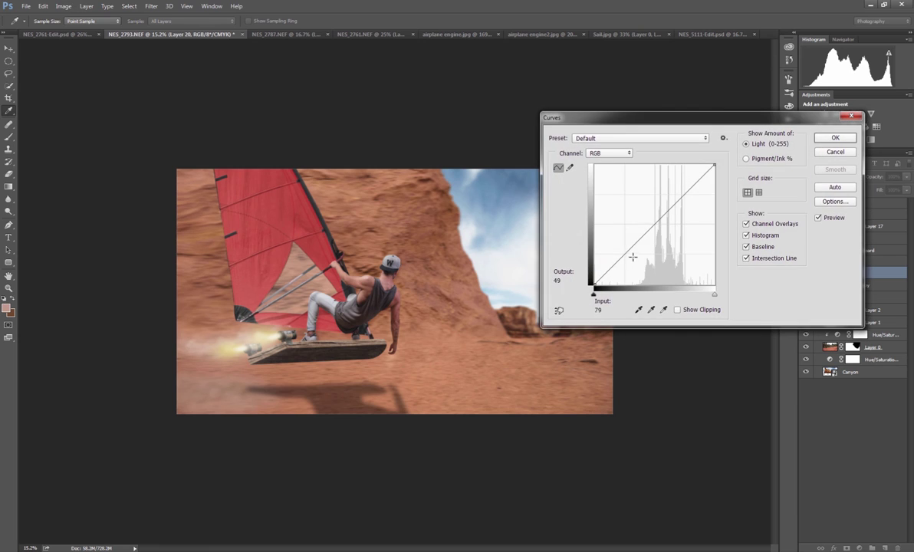
pyautogui.moveTo(644, 234); pyautogui.dragTo(648, 244)
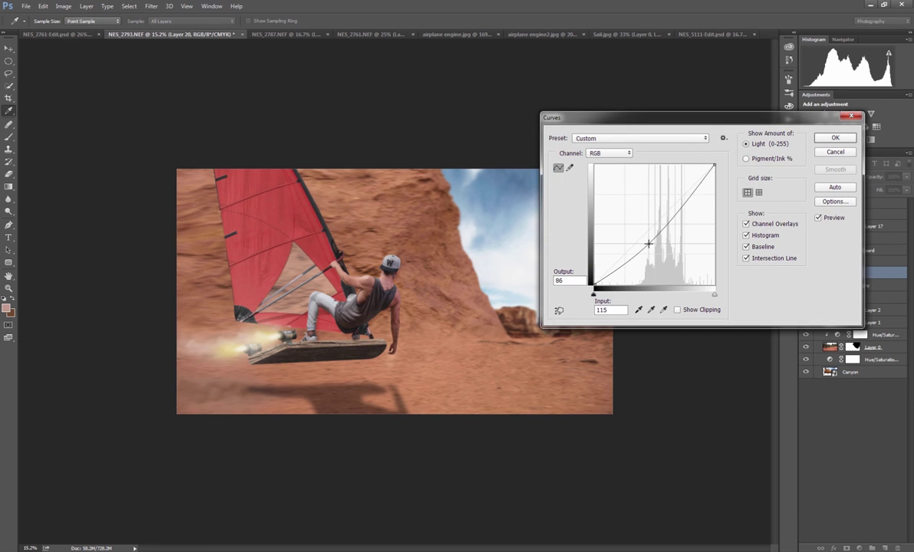
pyautogui.moveTo(681, 202)
pyautogui.mouseDown()
pyautogui.moveTo(682, 187)
pyautogui.moveTo(692, 190)
pyautogui.mouseUp()
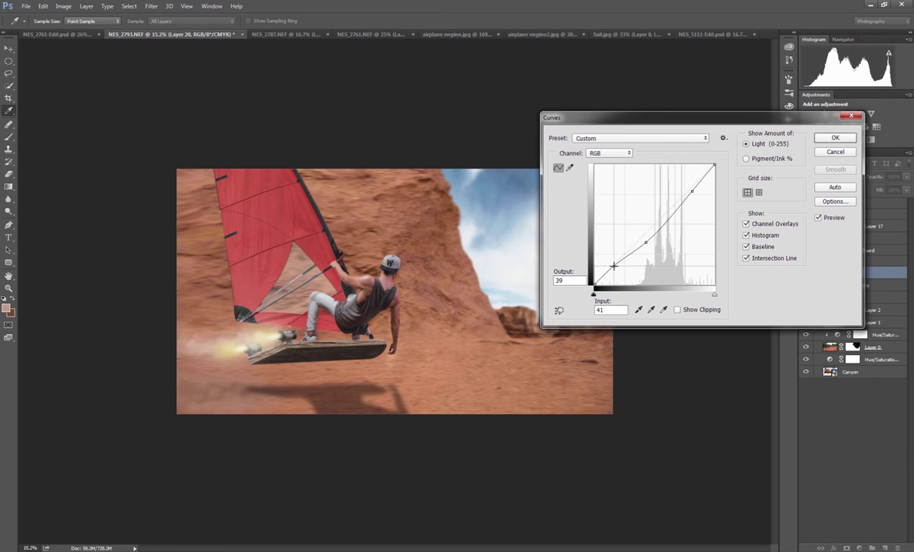
pyautogui.click(613, 265)
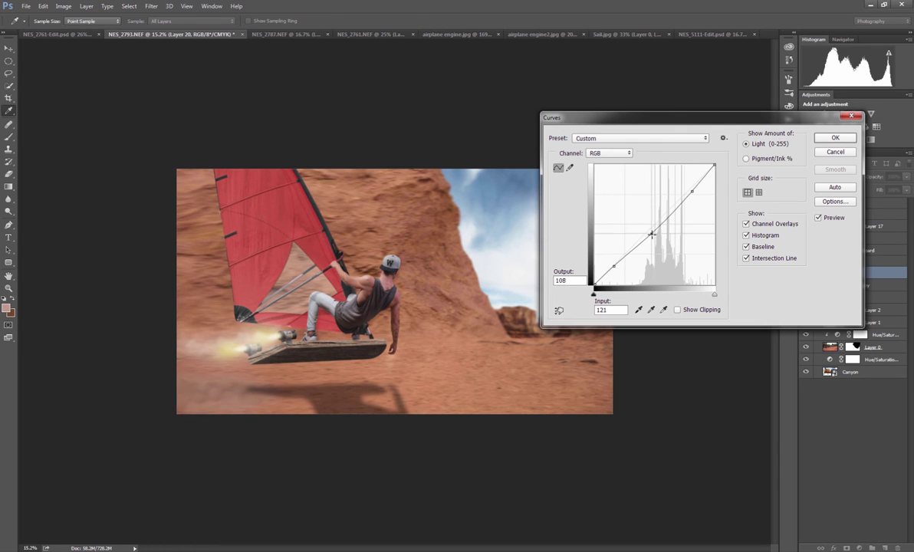
pyautogui.moveTo(692, 192); pyautogui.dragTo(695, 191)
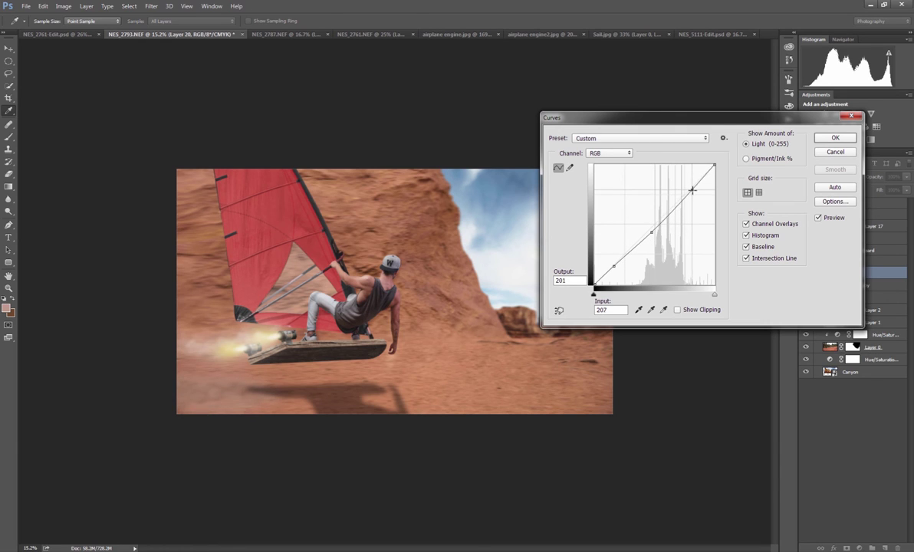
pyautogui.click(830, 141)
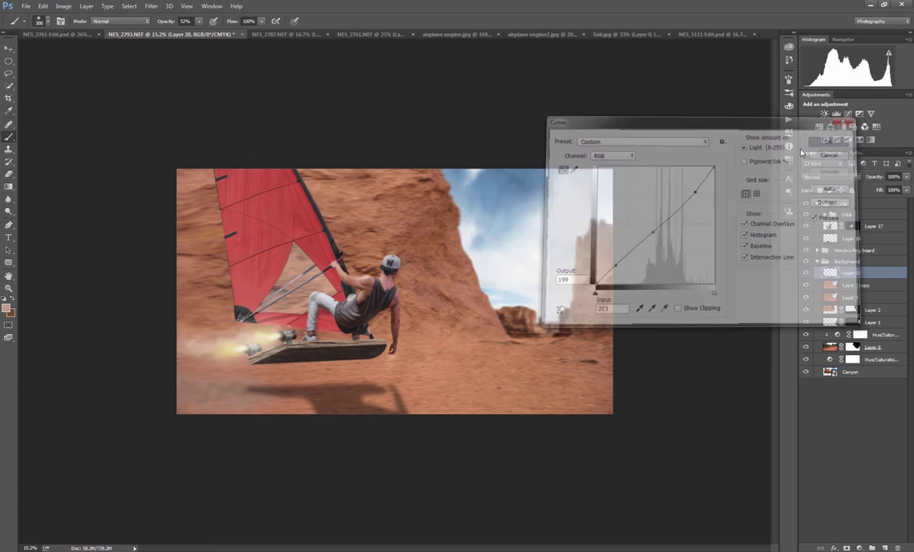
# Transform the dust layer, rotating it about 7° and stretching it to about 115% width and 106% height past the canvas edge
pyautogui.hotkey('ctrl', 't')
pyautogui.moveTo(237, 415); pyautogui.dragTo(238, 422)
pyautogui.moveTo(164, 259)
pyautogui.mouseDown()
pyautogui.moveTo(178, 248)
pyautogui.moveTo(181, 255)
pyautogui.mouseUp()
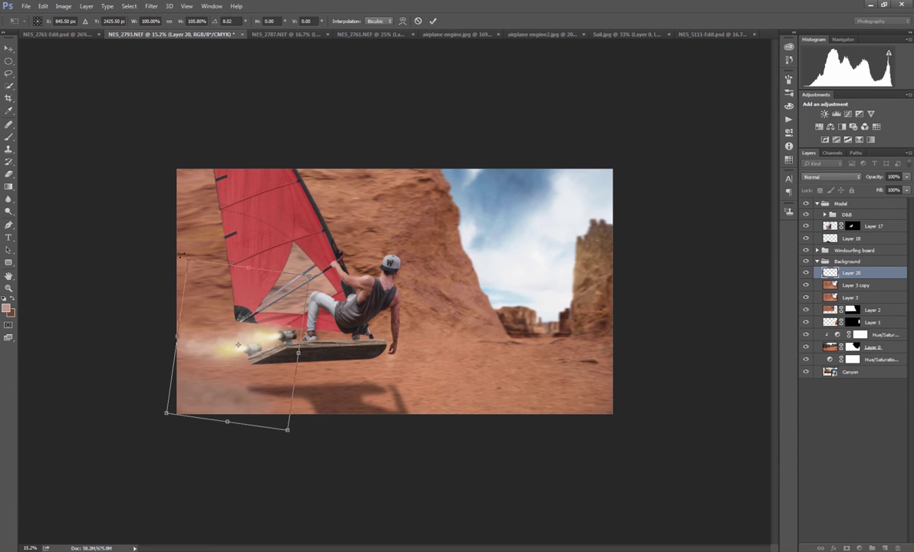
pyautogui.moveTo(280, 391); pyautogui.dragTo(279, 390)
pyautogui.moveTo(176, 336); pyautogui.dragTo(160, 332)
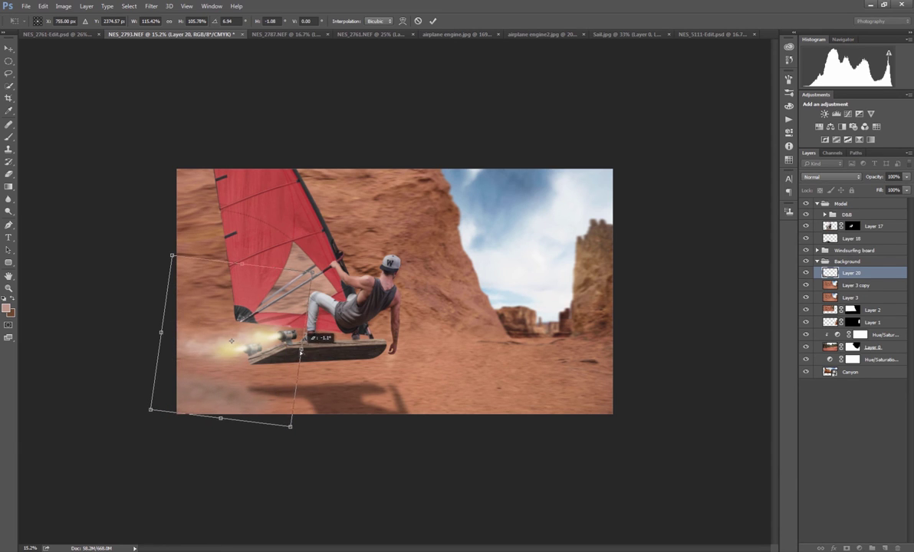
pyautogui.press('Return')
pyautogui.press('b')
pyautogui.scroll(-2, 386, 360)
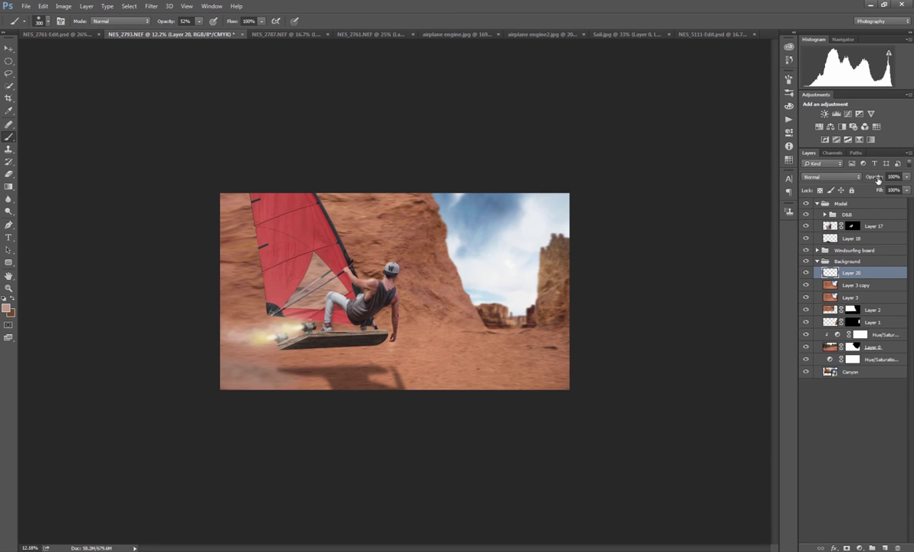
pyautogui.moveTo(878, 180); pyautogui.dragTo(876, 178)
# Add a layer beneath the dust and paint dark brown along the ground's lower edge with a 700 px brush at 16% opacity
pyautogui.keyDown('ctrl'); pyautogui.click(885, 547); pyautogui.keyUp('ctrl')
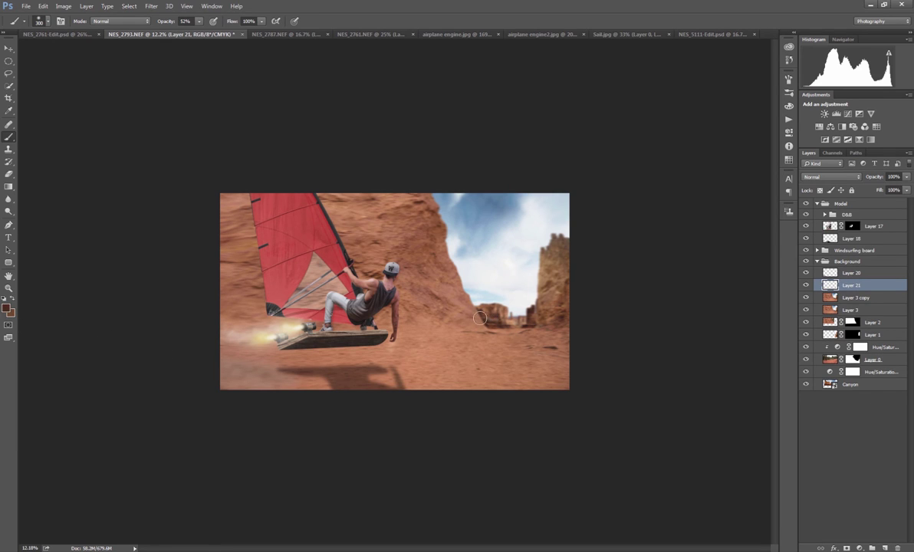
pyautogui.moveTo(164, 21); pyautogui.dragTo(151, 28)
pyautogui.press(']')
pyautogui.press(']')
pyautogui.moveTo(291, 390)
pyautogui.mouseDown()
pyautogui.moveTo(202, 388)
pyautogui.moveTo(282, 382)
pyautogui.moveTo(233, 381)
pyautogui.moveTo(281, 391)
pyautogui.moveTo(231, 385)
pyautogui.mouseUp()
pyautogui.press(']')
pyautogui.press(']')
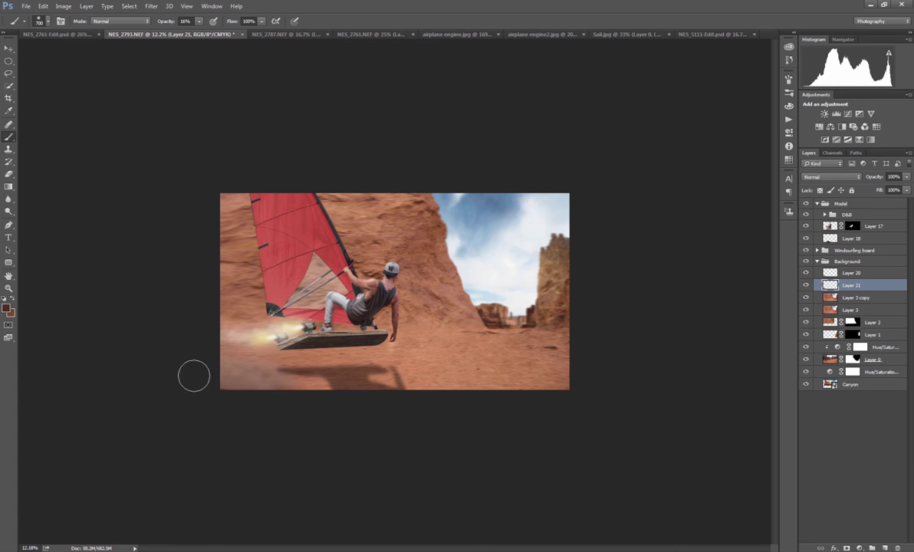
pyautogui.moveTo(194, 375)
pyautogui.mouseDown()
pyautogui.moveTo(176, 410)
pyautogui.moveTo(302, 397)
pyautogui.moveTo(174, 399)
pyautogui.moveTo(341, 396)
pyautogui.mouseUp()
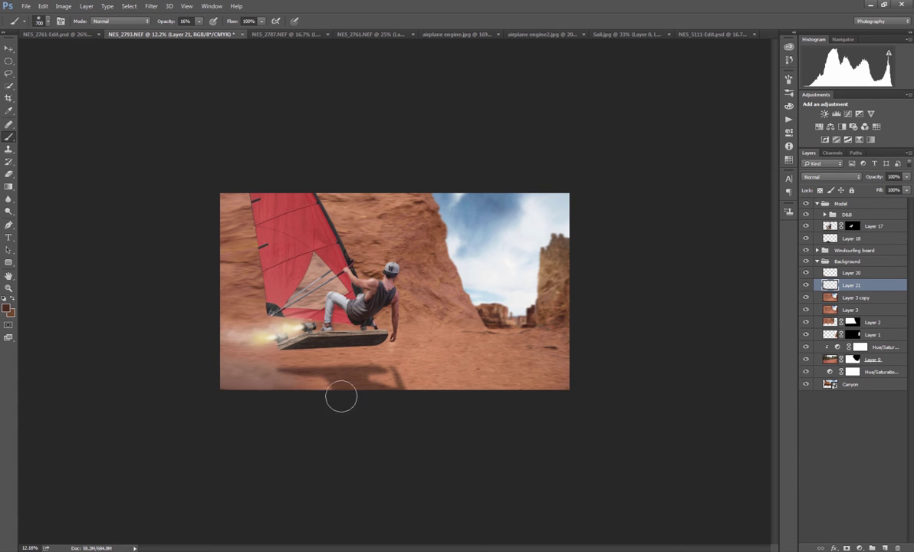
# Collapse the Background and Model layer groups
pyautogui.hotkey('ctrl', '-')
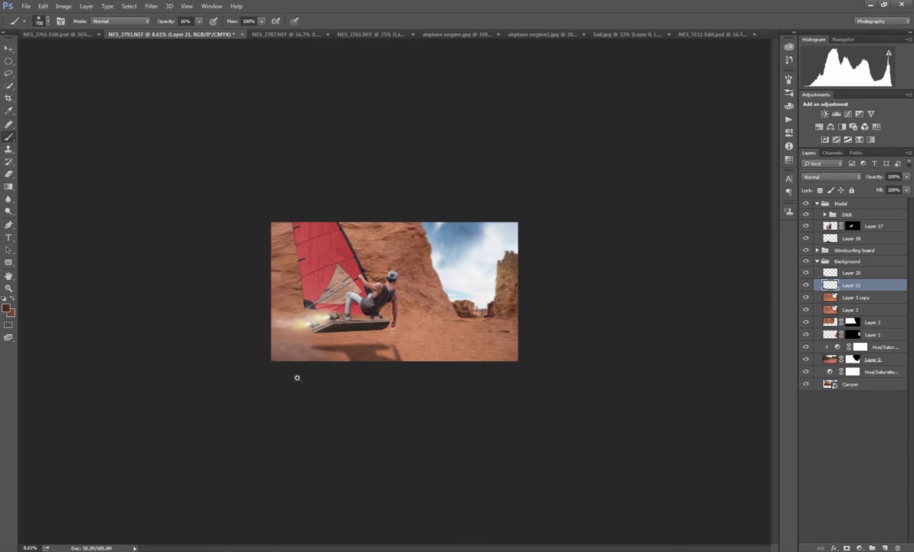
pyautogui.hotkey('ctrl', '+')
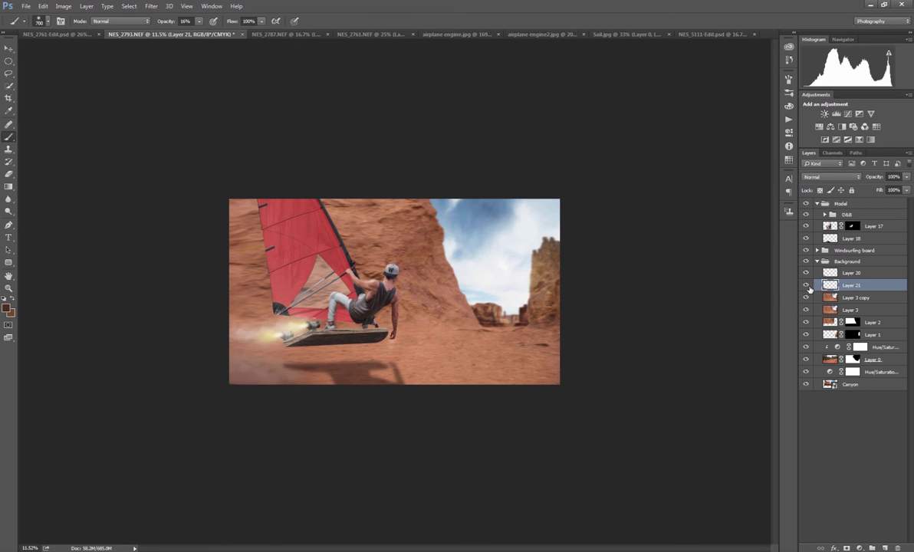
pyautogui.click(817, 261)
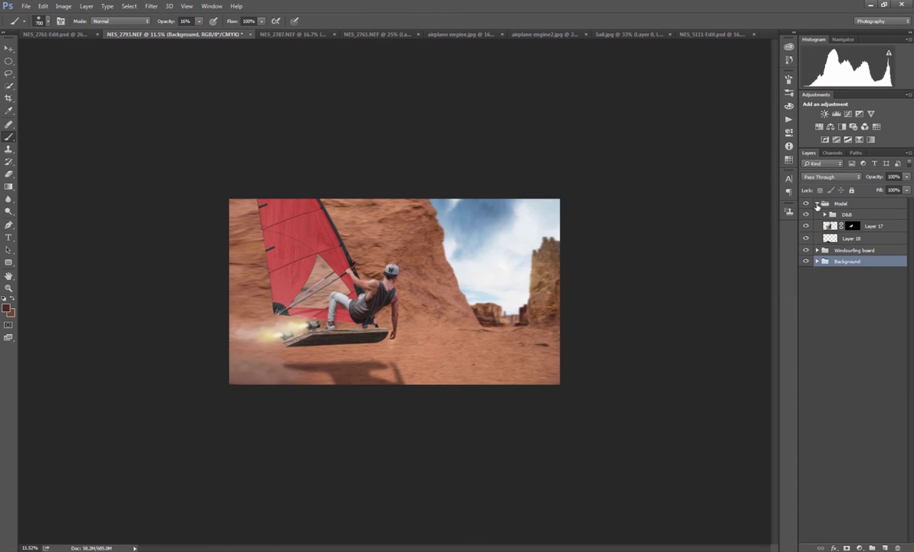
pyautogui.click(817, 204)
pyautogui.scroll(1, 460, 309)
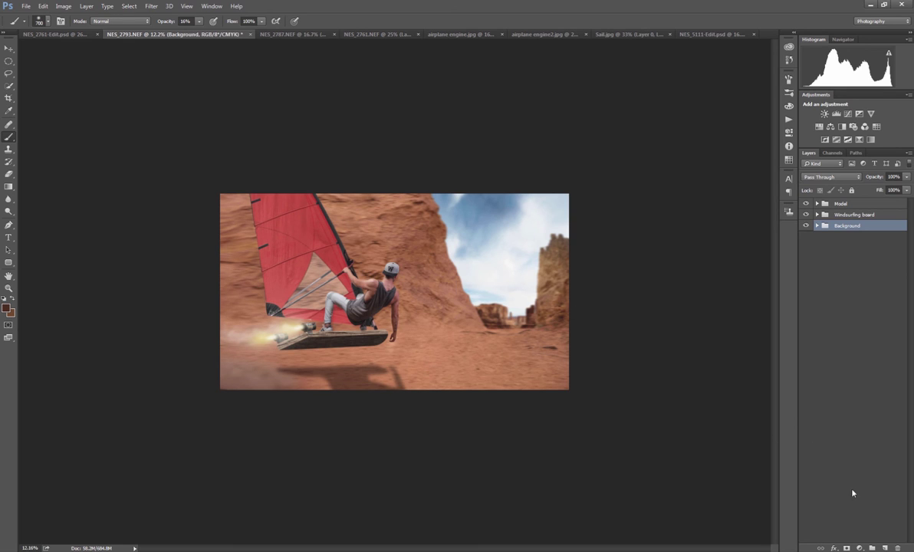
# Add a Black & White adjustment above the Model group with reds -15, yellows 153, cyans -3 and blues 104
pyautogui.click(860, 547)
pyautogui.click(843, 204)
pyautogui.click(843, 203)
pyautogui.click(860, 547)
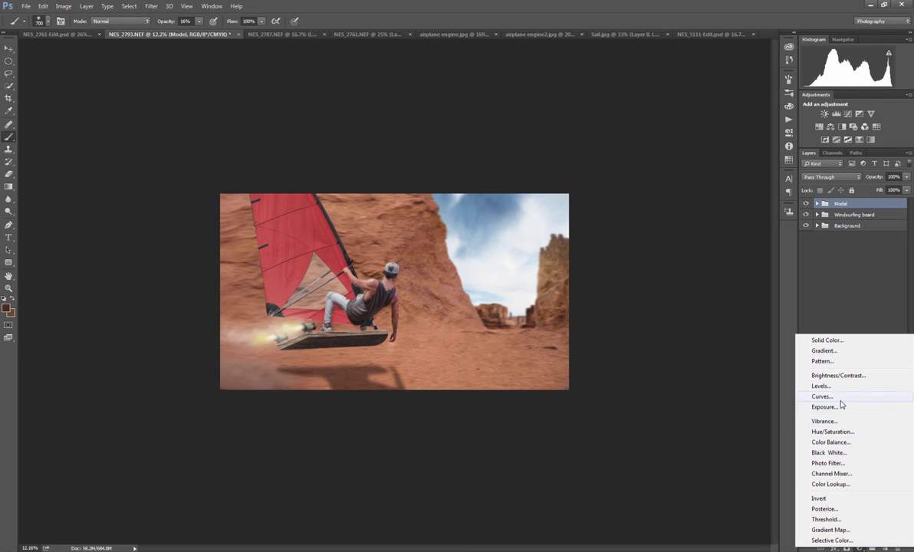
pyautogui.click(829, 452)
pyautogui.moveTo(696, 136); pyautogui.dragTo(718, 156)
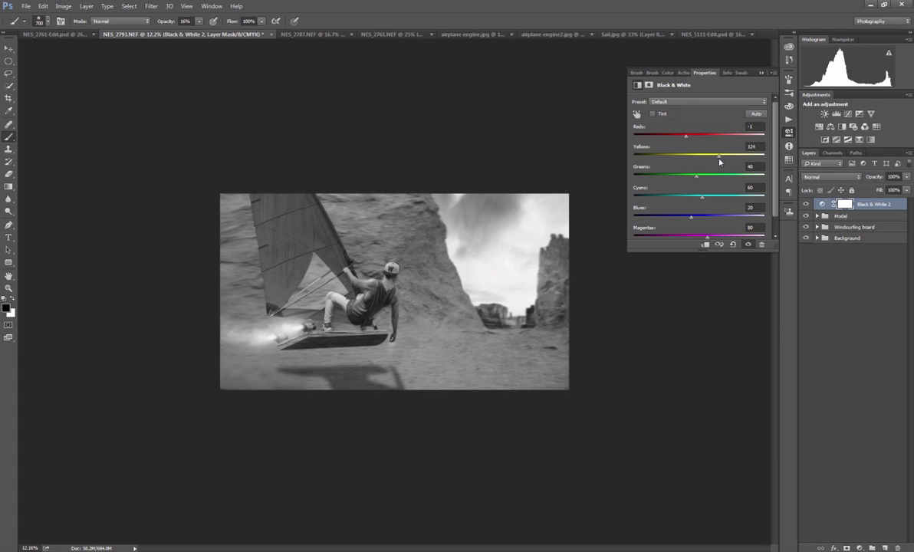
pyautogui.moveTo(701, 197); pyautogui.dragTo(713, 217)
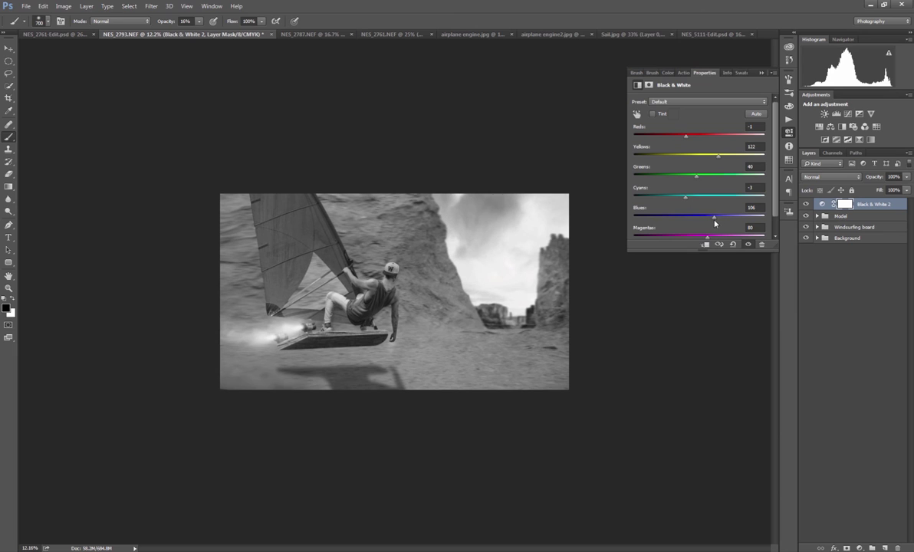
pyautogui.moveTo(683, 138); pyautogui.dragTo(725, 156)
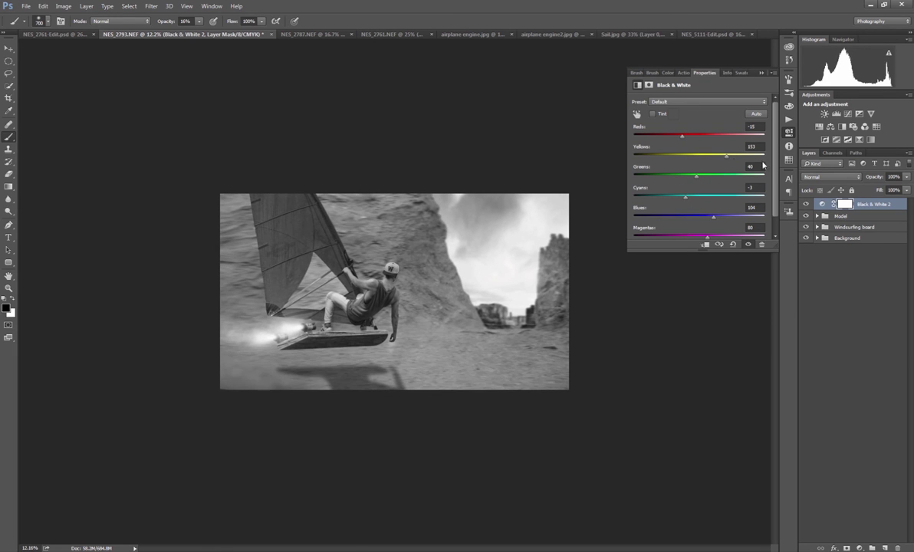
# Set the Black & White adjustment to Soft Light blending at 40% opacity
pyautogui.click(831, 176)
pyautogui.click(820, 264)
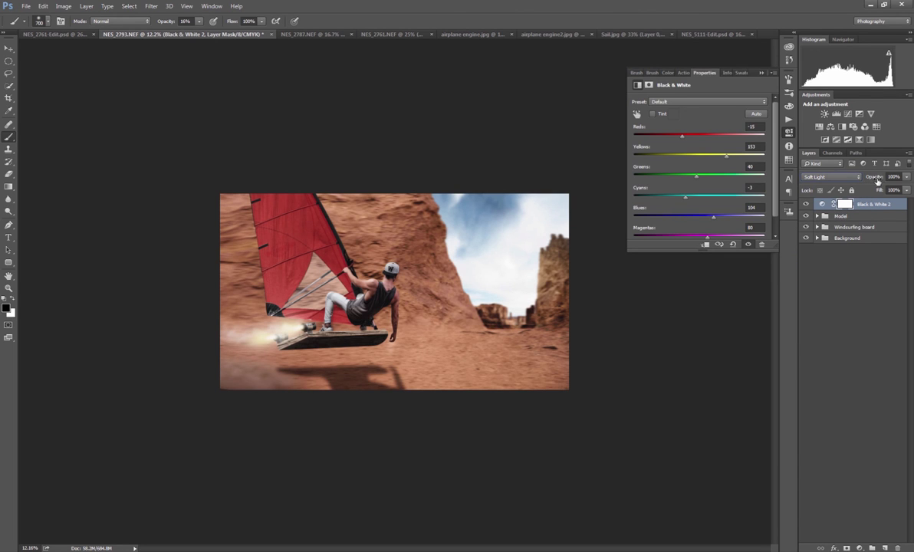
pyautogui.moveTo(876, 180); pyautogui.dragTo(859, 179)
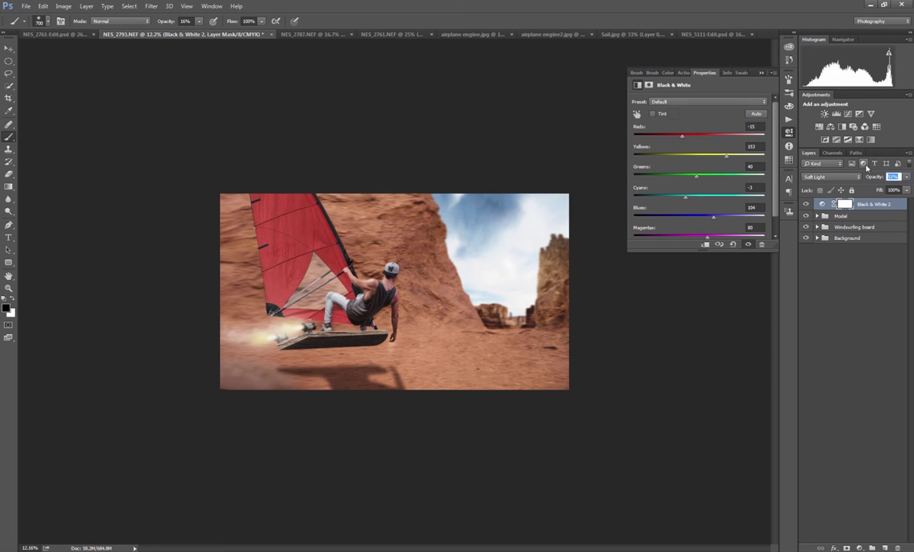
pyautogui.write('40')
pyautogui.press('Return')
# Compare the whole image with and without the Black & White adjustment
pyautogui.click(806, 206)
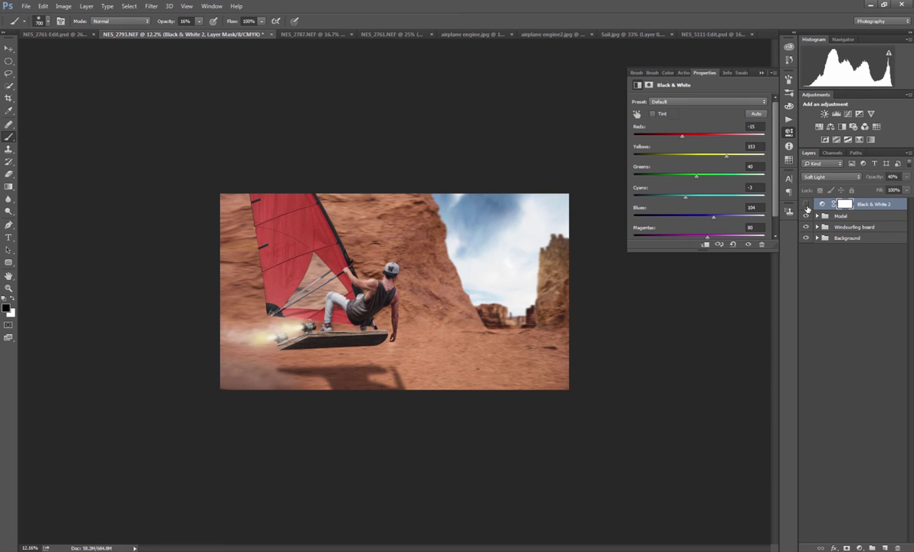
pyautogui.click(806, 205)
pyautogui.moveTo(460, 303); pyautogui.dragTo(489, 305)
pyautogui.click(762, 73)
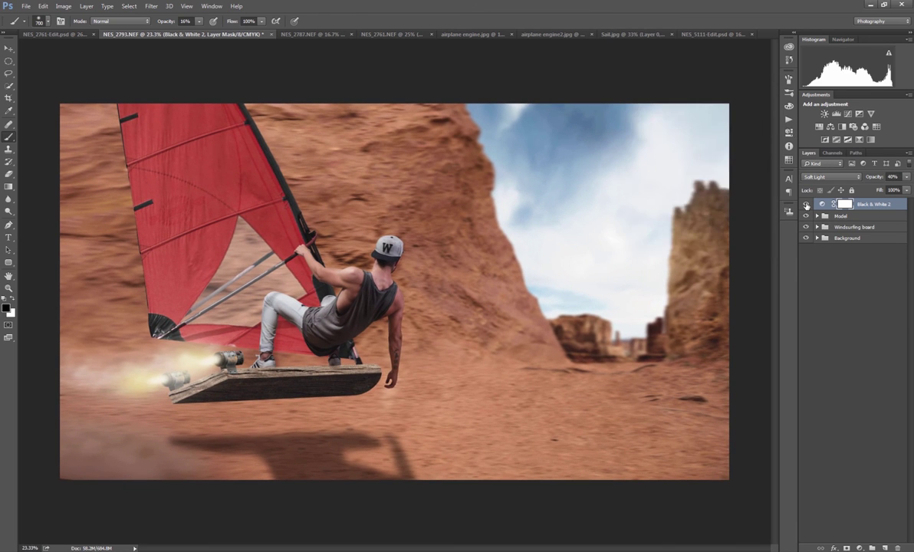
pyautogui.click(805, 205)
pyautogui.click(806, 204)
pyautogui.click(806, 204)
pyautogui.click(805, 205)
# Add a Curves adjustment with a gentle S-curve for contrast and set its blend mode to Luminosity
pyautogui.click(860, 548)
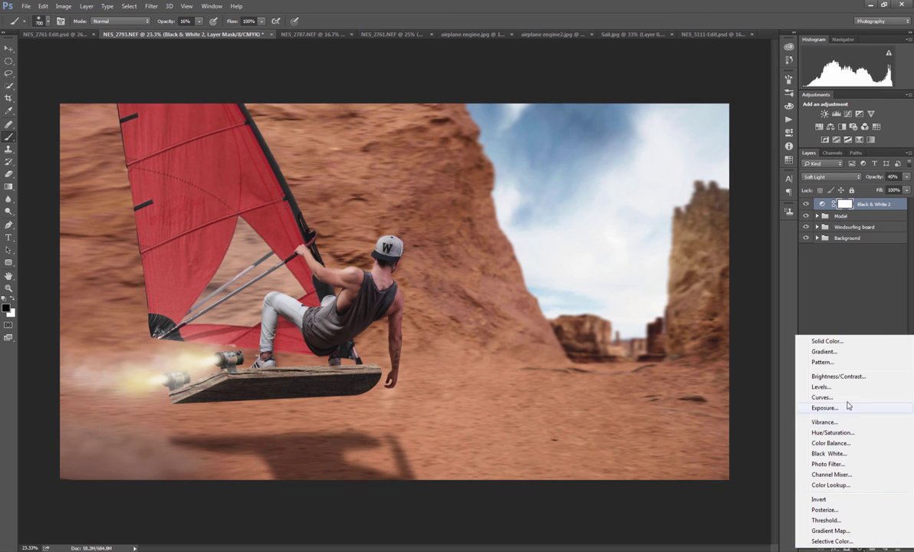
pyautogui.click(848, 397)
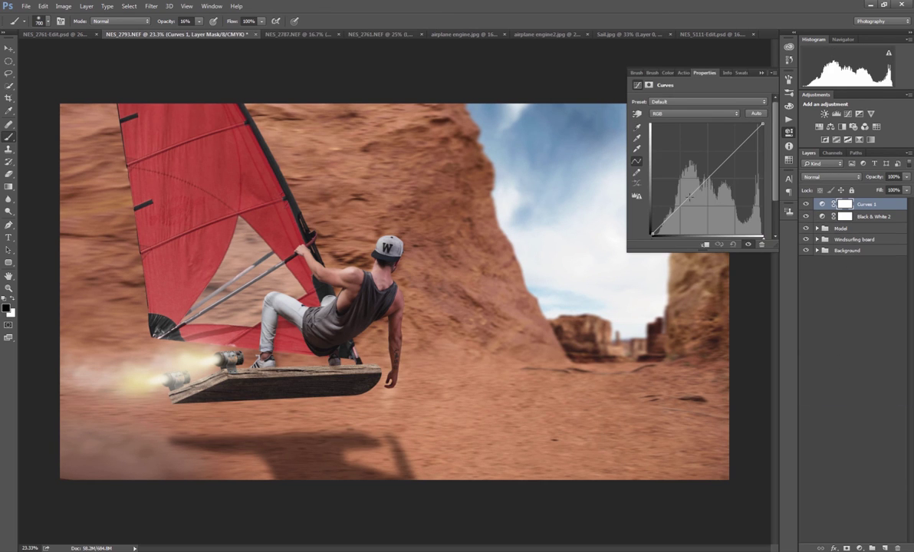
pyautogui.moveTo(689, 197); pyautogui.dragTo(681, 207)
pyautogui.moveTo(732, 154); pyautogui.dragTo(737, 145)
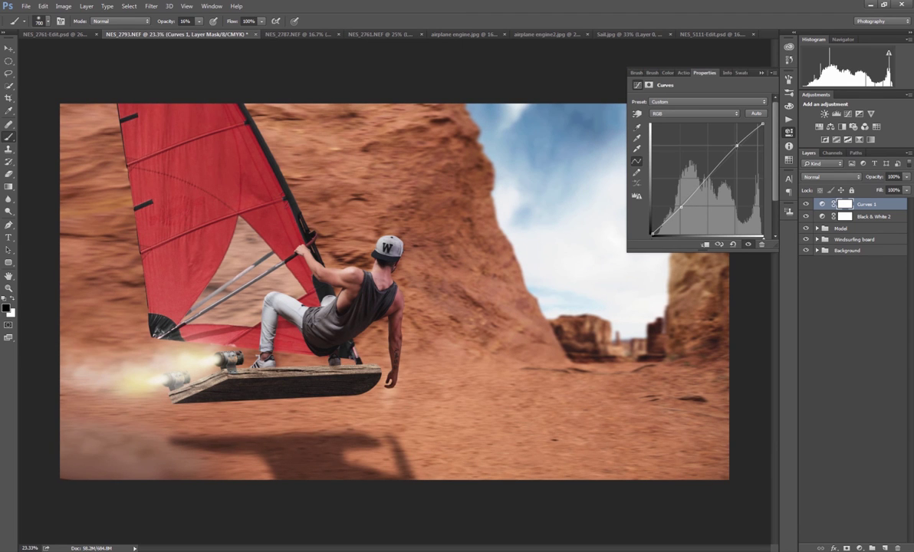
pyautogui.click(831, 177)
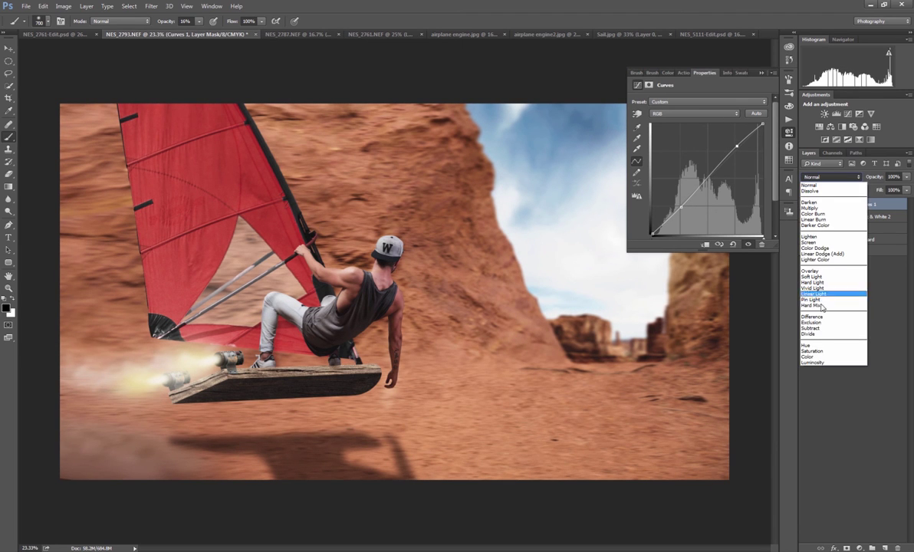
pyautogui.click(811, 362)
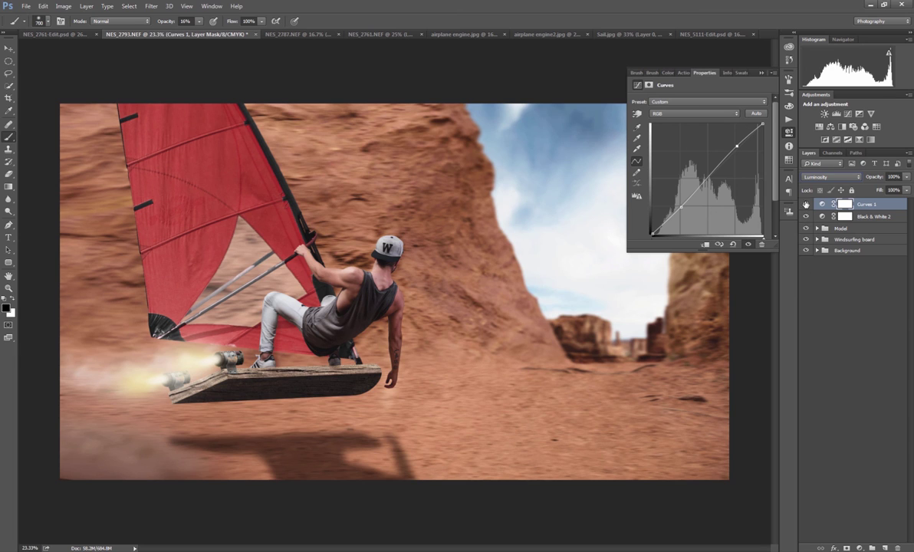
# Add a second Curves adjustment on top and shape its Blue channel with slightly lowered highlights and slightly lifted shadows
pyautogui.click(860, 547)
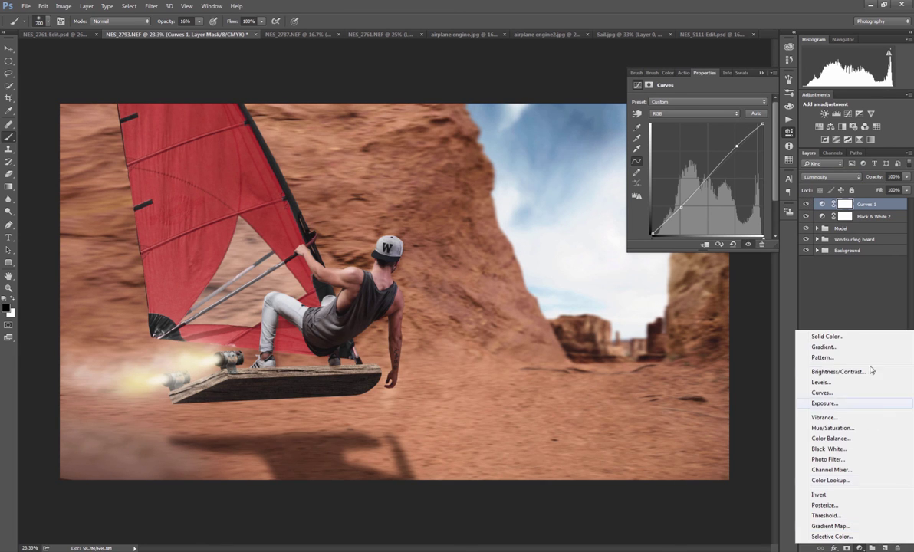
pyautogui.click(822, 393)
pyautogui.click(694, 114)
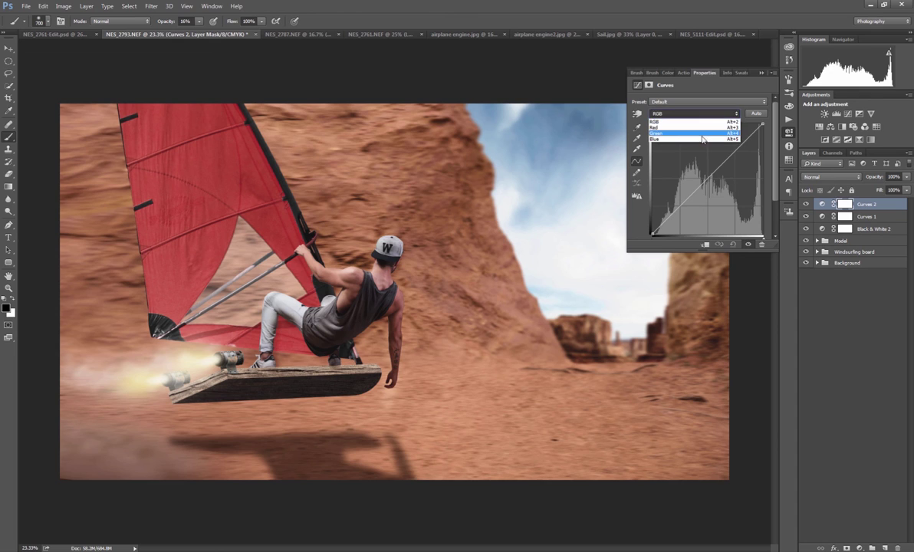
pyautogui.click(702, 139)
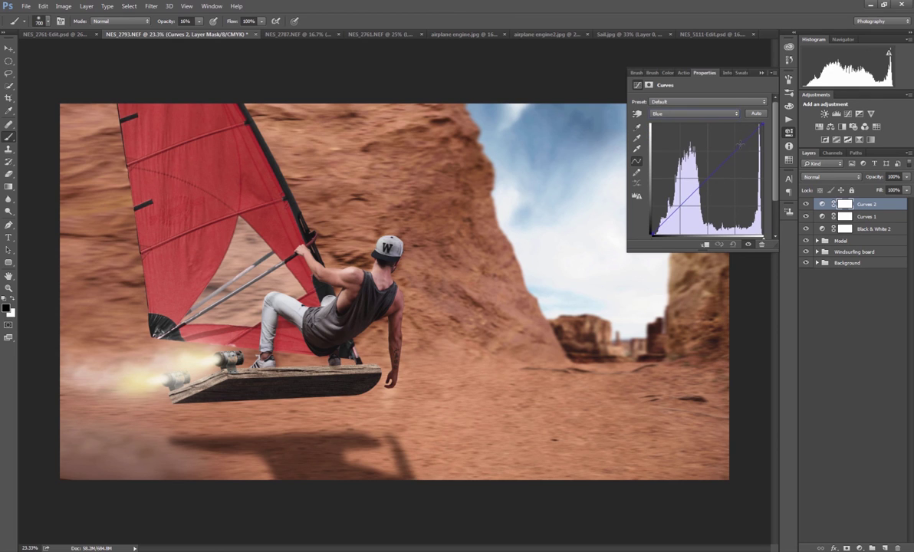
pyautogui.moveTo(740, 144); pyautogui.dragTo(738, 151)
pyautogui.click(680, 206)
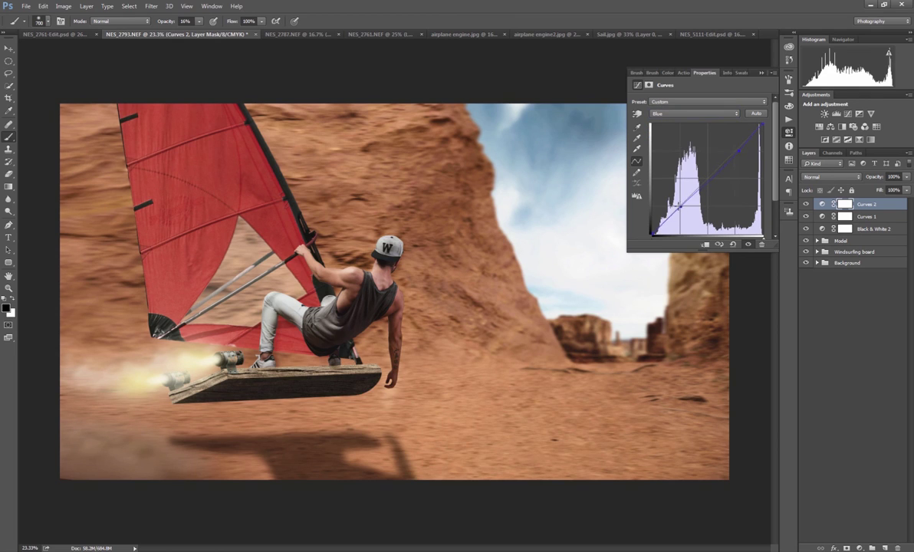
pyautogui.moveTo(678, 205); pyautogui.dragTo(677, 203)
# Shape the same adjustment's Red curve with slightly lowered midtones and highlights and slightly lifted shadows
pyautogui.click(694, 114)
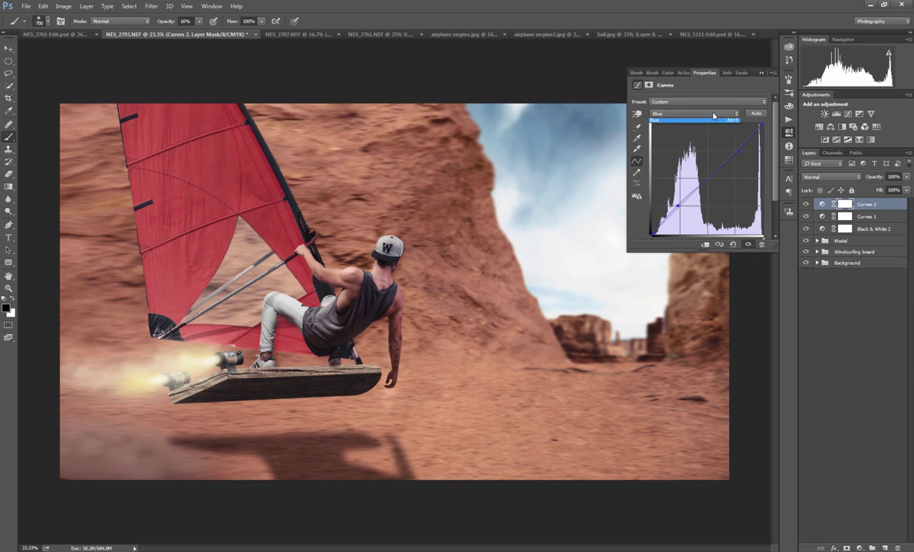
pyautogui.click(675, 121)
pyautogui.moveTo(708, 177); pyautogui.dragTo(709, 179)
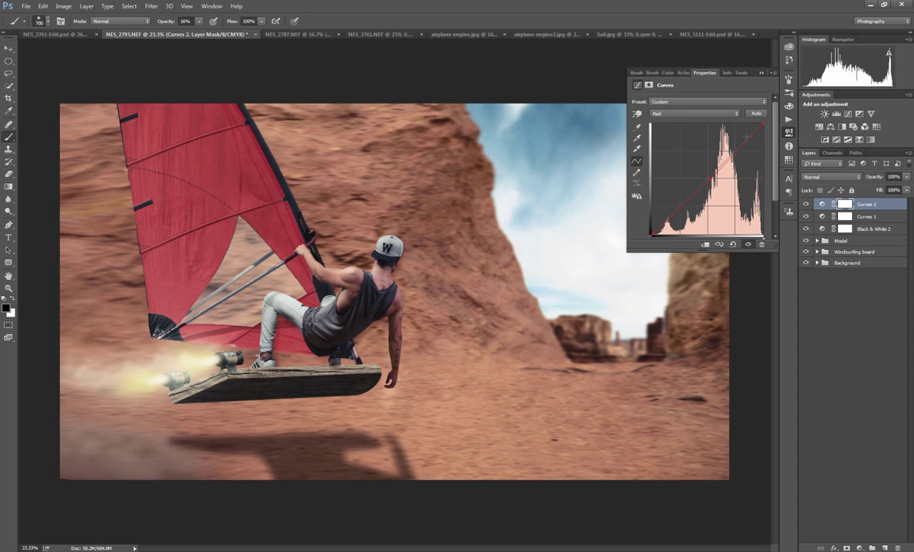
pyautogui.moveTo(746, 137); pyautogui.dragTo(748, 140)
pyautogui.moveTo(679, 207); pyautogui.dragTo(679, 205)
pyautogui.click(761, 72)
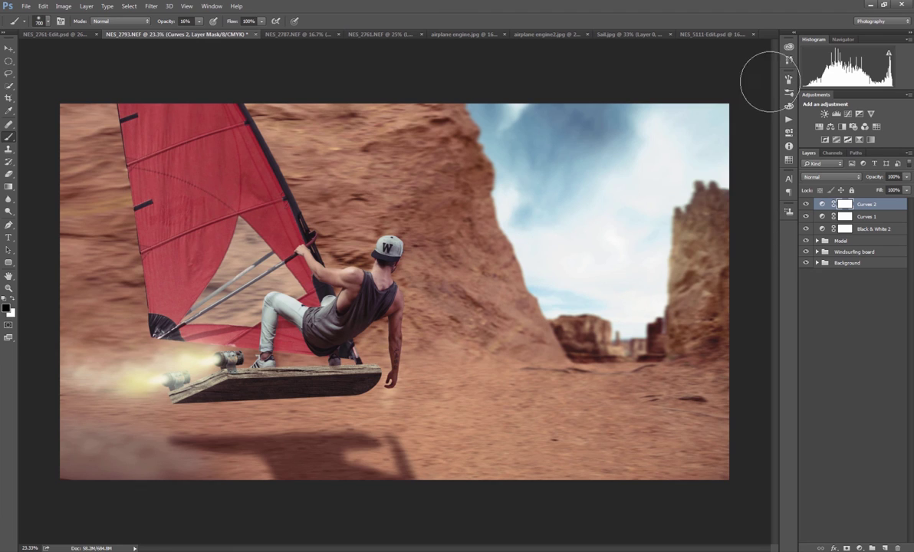
# Add a very dark navy Solid Color fill layer above the curves and set its blend mode to Exclusion
pyautogui.click(860, 548)
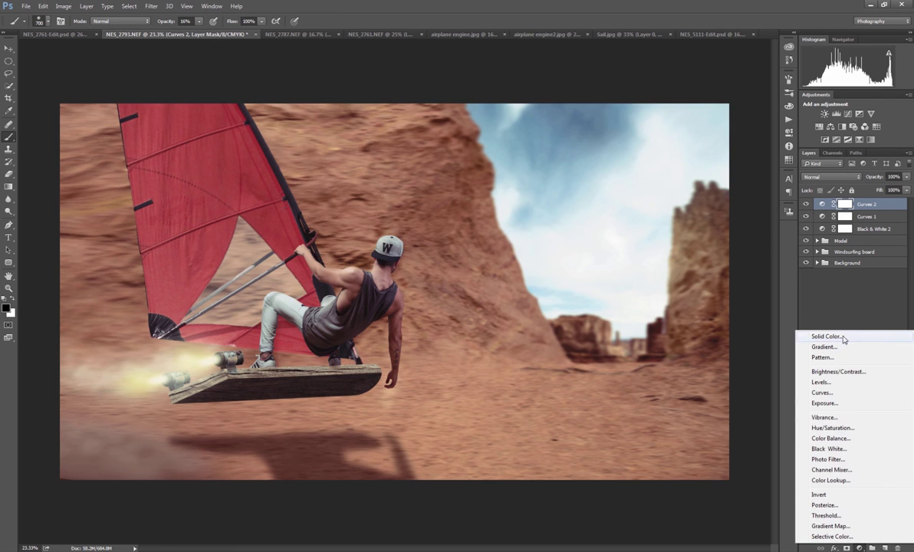
pyautogui.click(843, 338)
pyautogui.moveTo(770, 242); pyautogui.dragTo(770, 232)
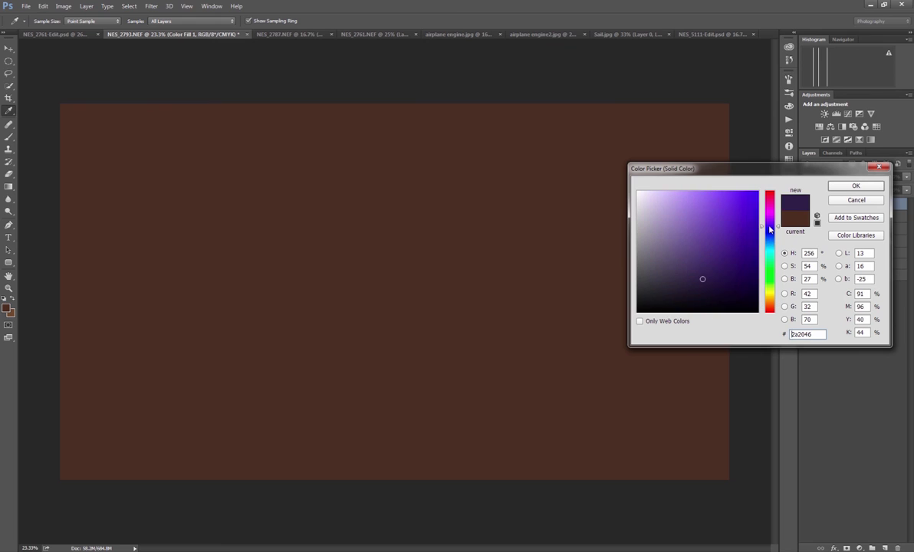
pyautogui.moveTo(701, 291); pyautogui.dragTo(705, 300)
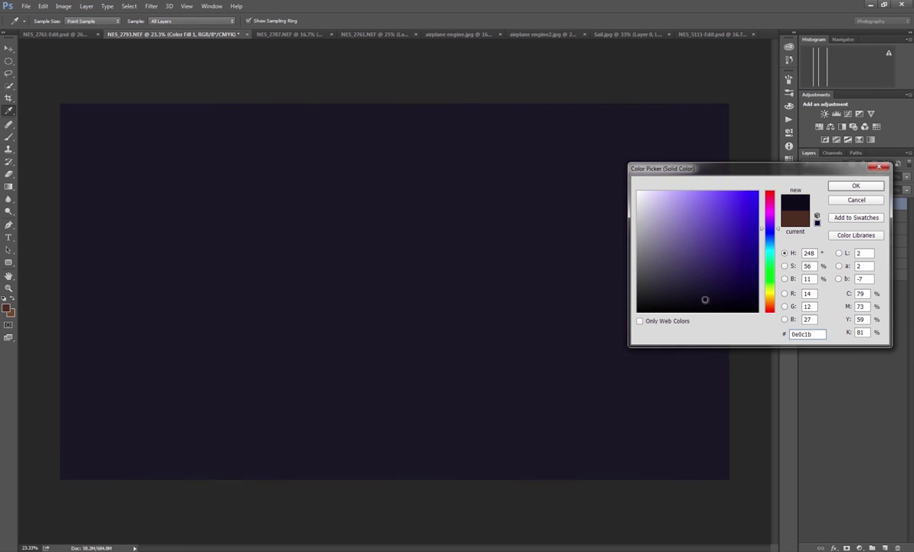
pyautogui.click(708, 303)
pyautogui.click(848, 187)
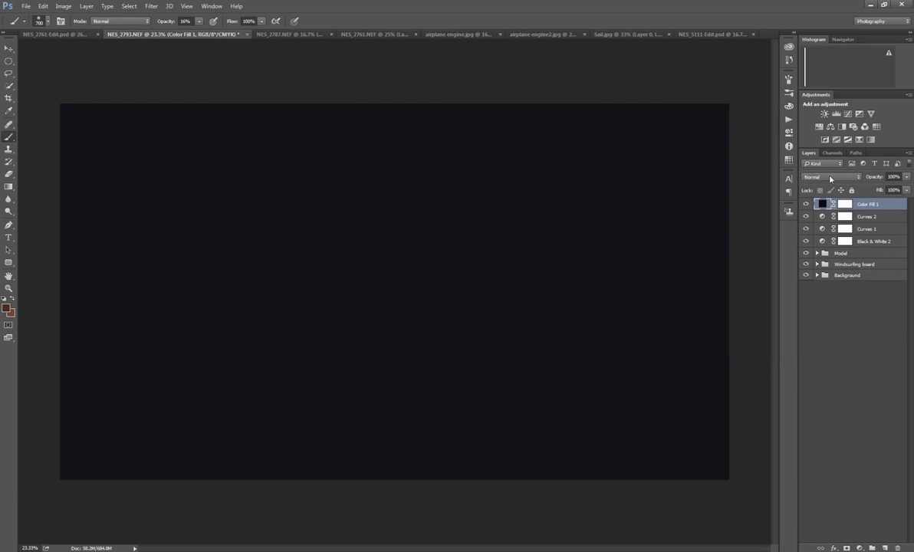
pyautogui.click(828, 176)
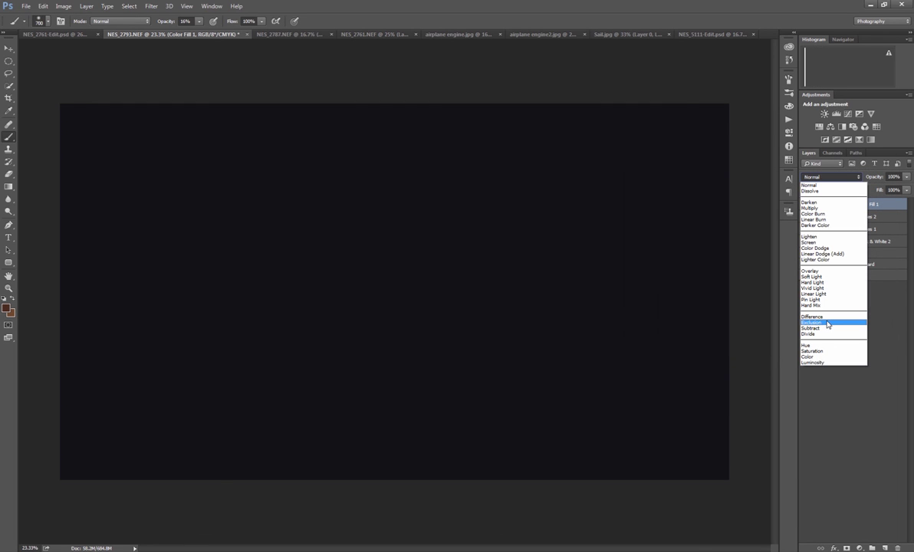
pyautogui.click(827, 322)
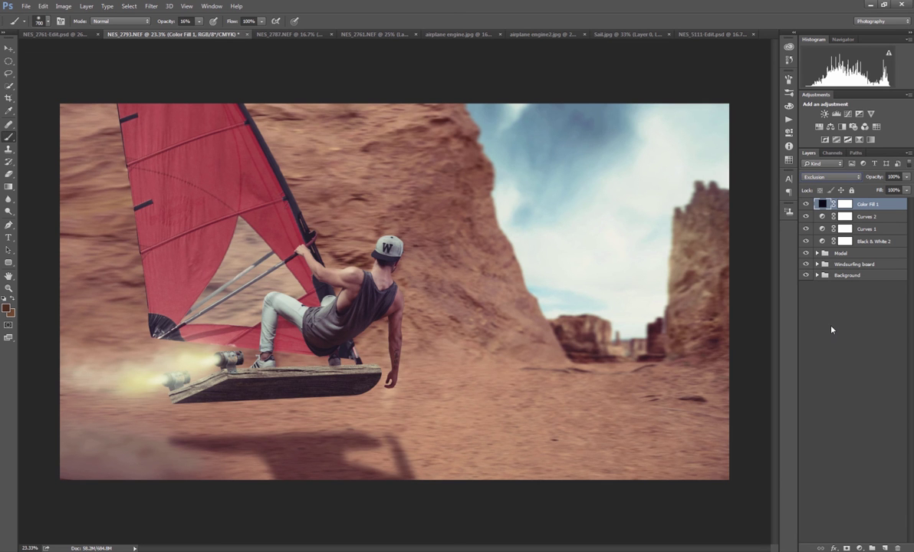
# Refine the fill layer's colour to a more saturated dark blue with a hue of about 236°
pyautogui.doubleClick(823, 204)
pyautogui.moveTo(760, 169); pyautogui.dragTo(795, 168)
pyautogui.click(718, 256)
pyautogui.click(714, 288)
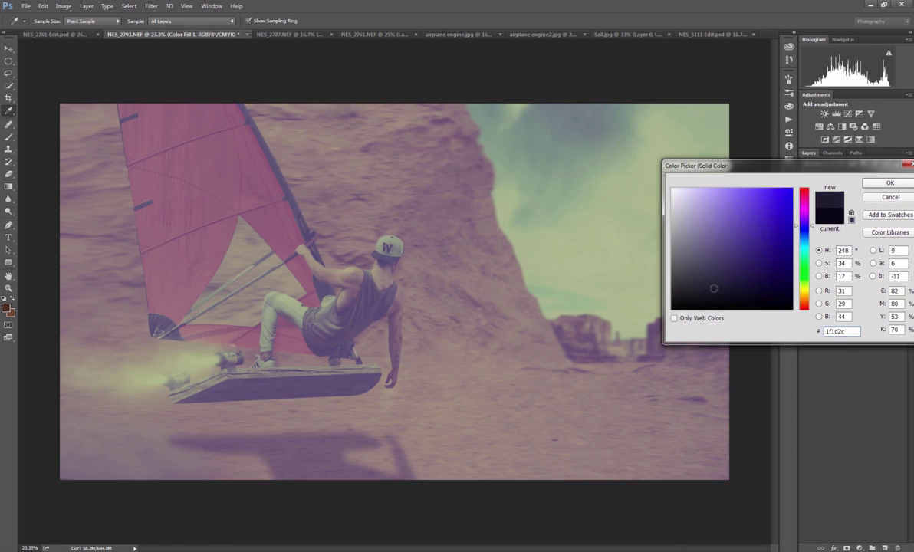
pyautogui.moveTo(712, 288); pyautogui.dragTo(748, 297)
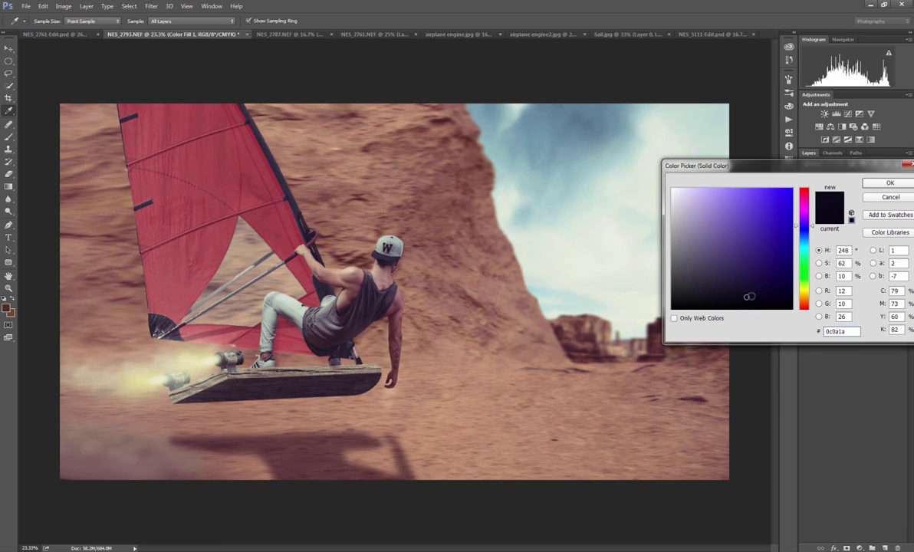
pyautogui.moveTo(809, 237); pyautogui.dragTo(755, 227)
pyautogui.moveTo(754, 290); pyautogui.dragTo(779, 264)
pyautogui.moveTo(811, 231); pyautogui.dragTo(806, 236)
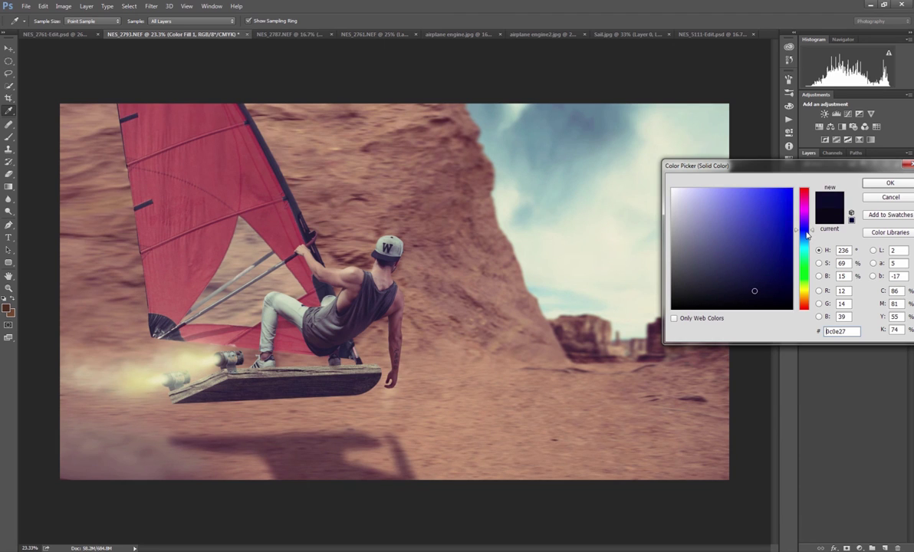
pyautogui.moveTo(753, 292); pyautogui.dragTo(749, 296)
pyautogui.press('Return')
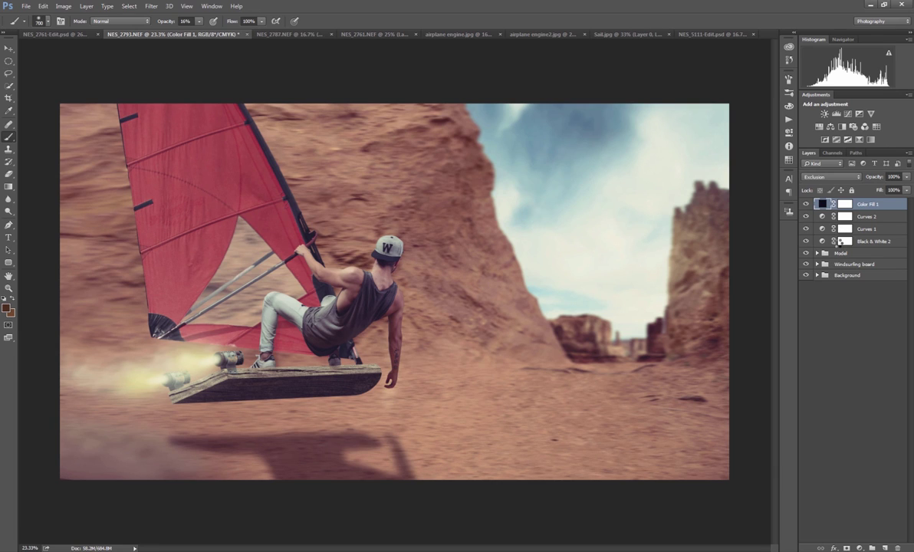
# Stamp all visible layers into a new top layer and open the Detail Extractor filter for it in Color Efex Pro 4
pyautogui.hotkey('ctrl', 'shift', 'alt', 'e')
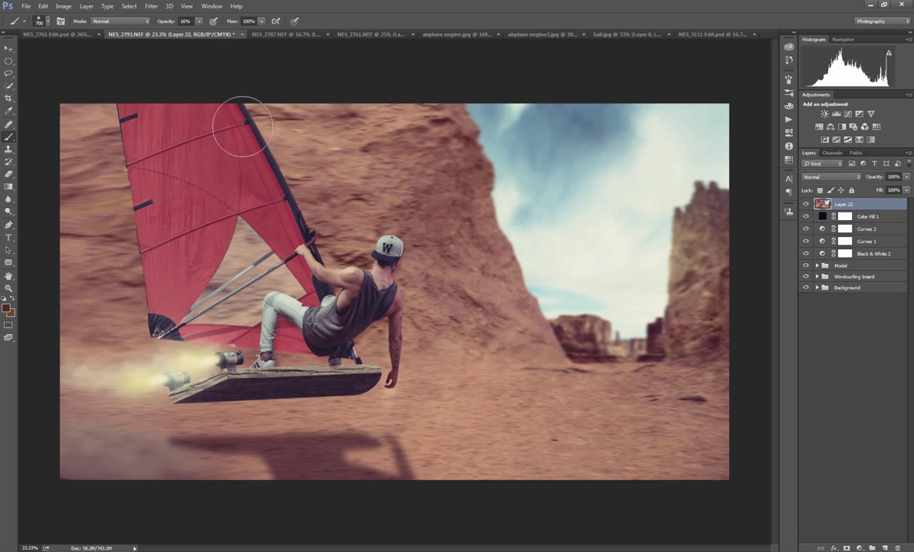
pyautogui.click(151, 7)
pyautogui.moveTo(192, 241)
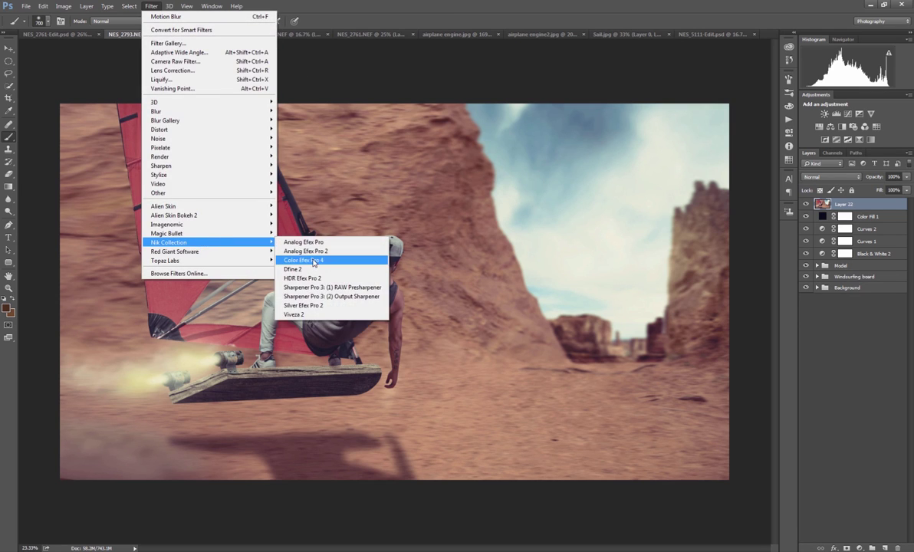
pyautogui.click(318, 261)
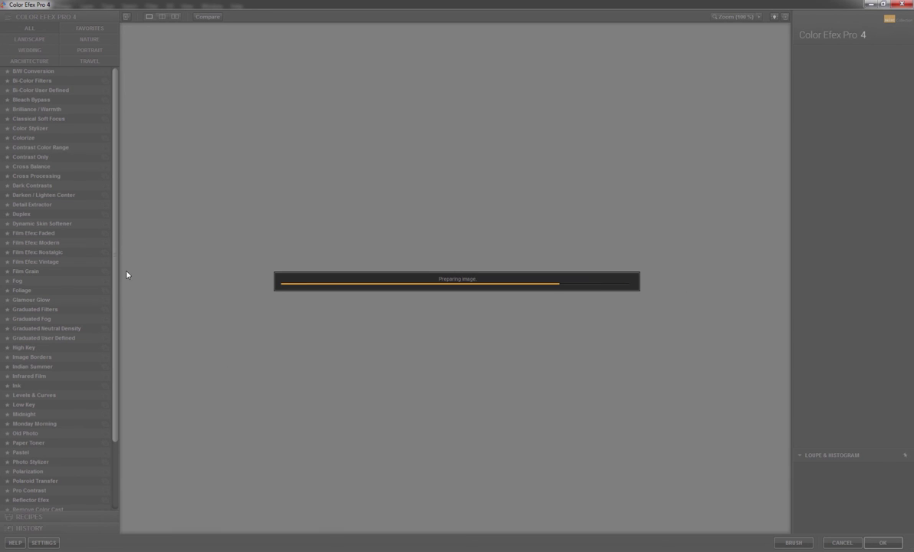
pyautogui.click(46, 205)
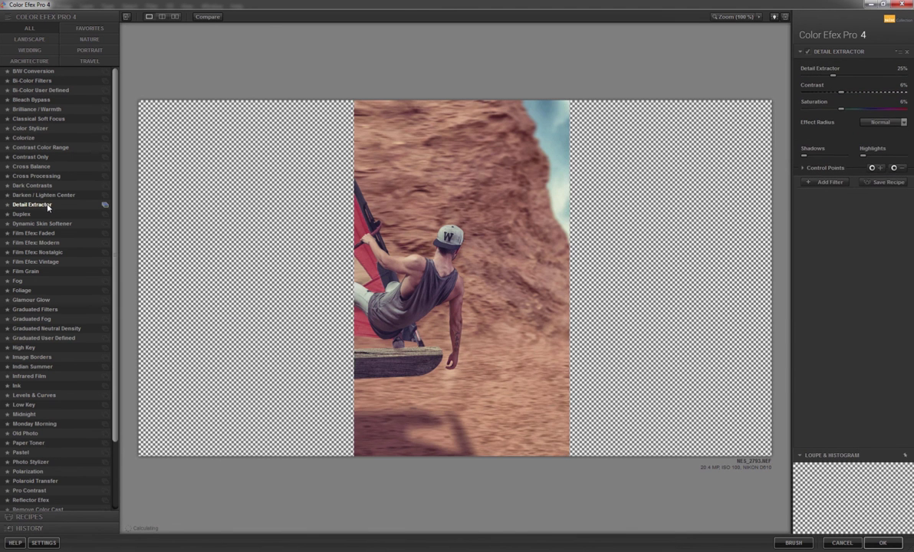
# Set the Detail Extractor amount to 19% with a slightly raised contrast and apply the filter
pyautogui.moveTo(844, 93); pyautogui.dragTo(853, 95)
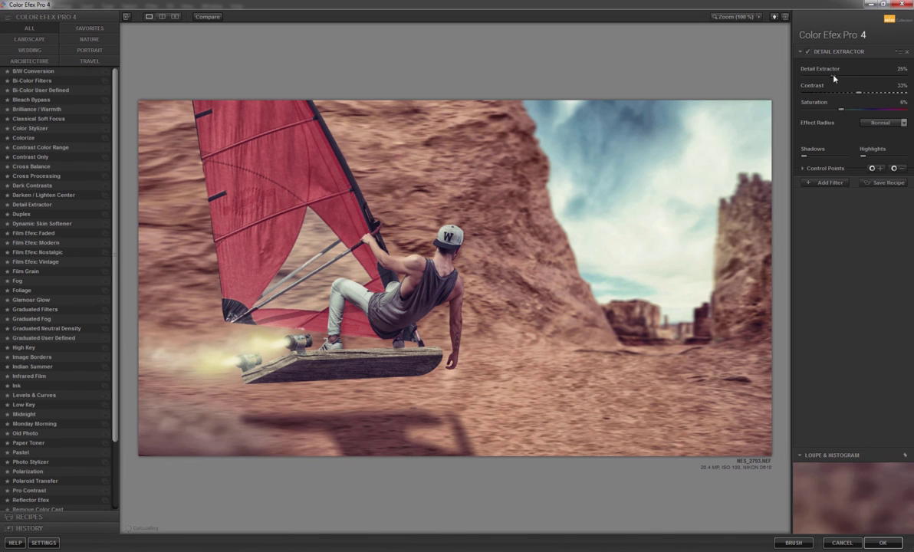
pyautogui.moveTo(858, 95); pyautogui.dragTo(803, 79)
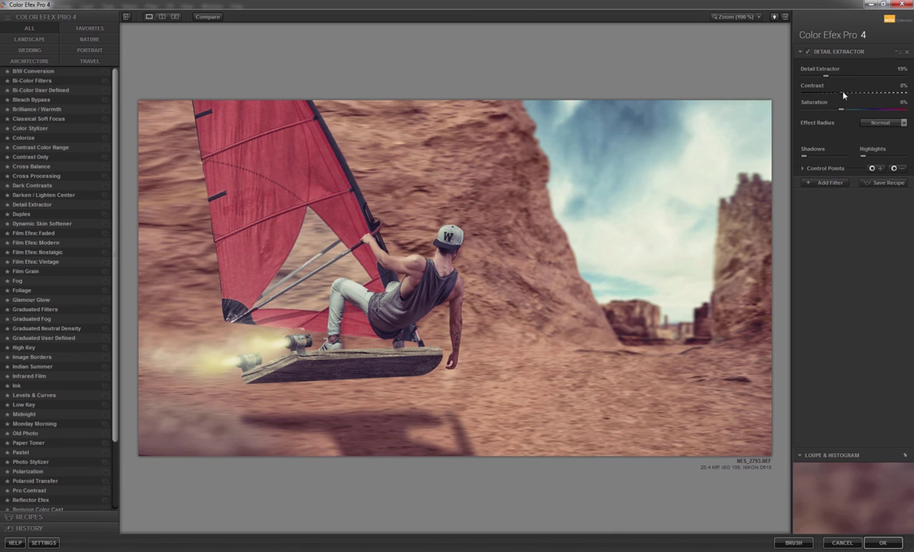
pyautogui.moveTo(841, 95); pyautogui.dragTo(851, 97)
pyautogui.click(883, 542)
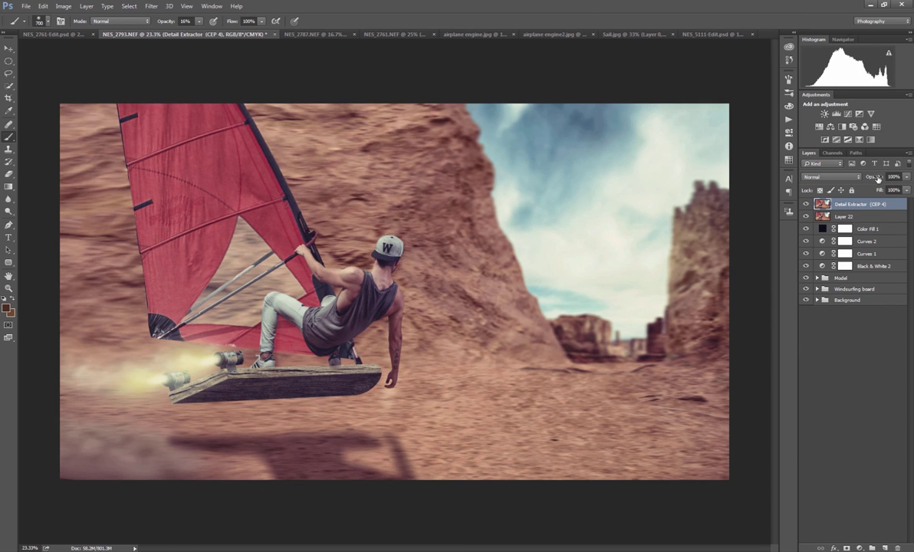
# Reduce the Detail Extractor layer's opacity to 60% and compare the image with and without it
pyautogui.moveTo(878, 178); pyautogui.dragTo(860, 178)
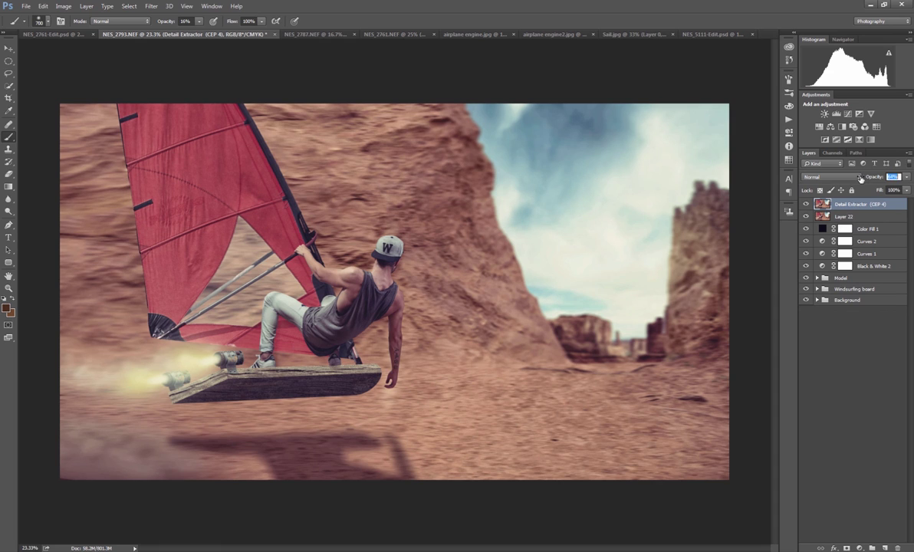
pyautogui.click(806, 204)
pyautogui.click(807, 204)
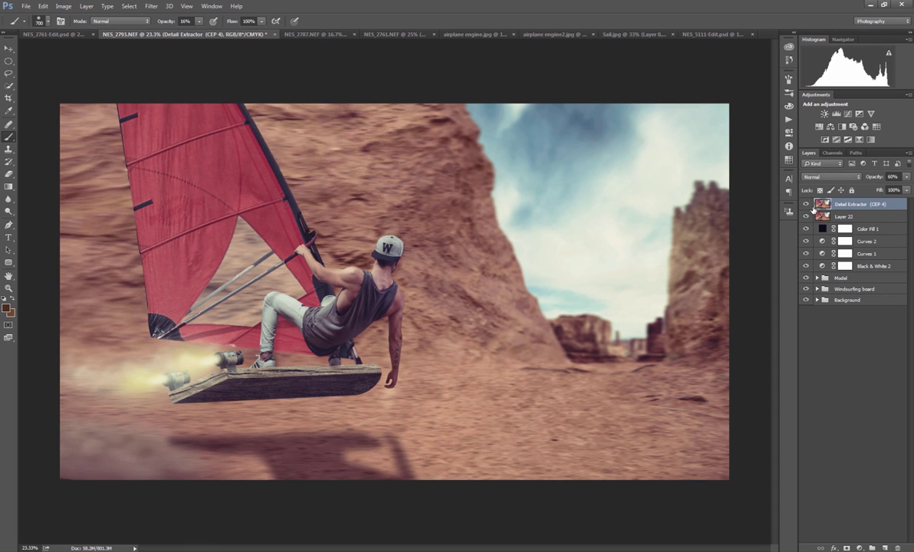
# Add a mask to the Detail Extractor layer and paint black over the sky side with a 1000 px brush at 54% opacity
pyautogui.click(846, 549)
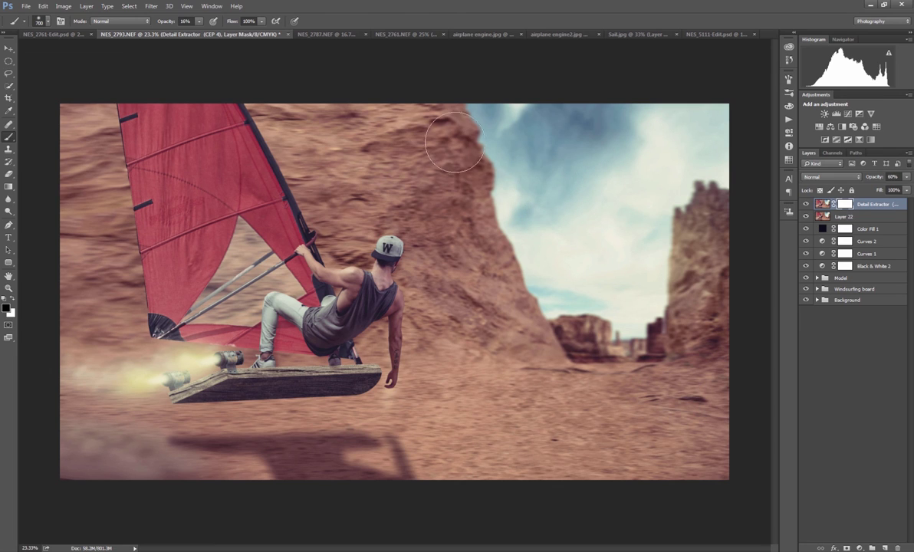
pyautogui.click(165, 22)
pyautogui.moveTo(174, 23); pyautogui.dragTo(174, 22)
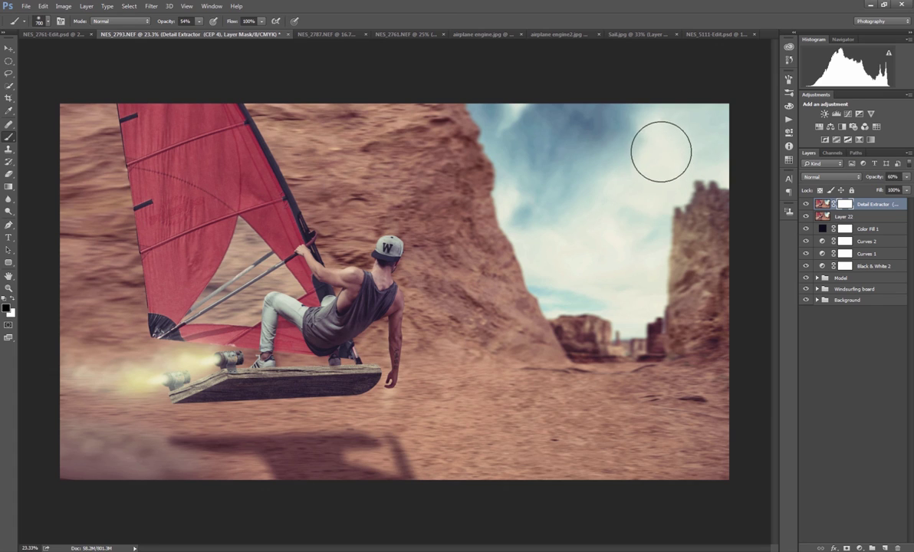
pyautogui.press(']')
pyautogui.press(']')
pyautogui.press(']')
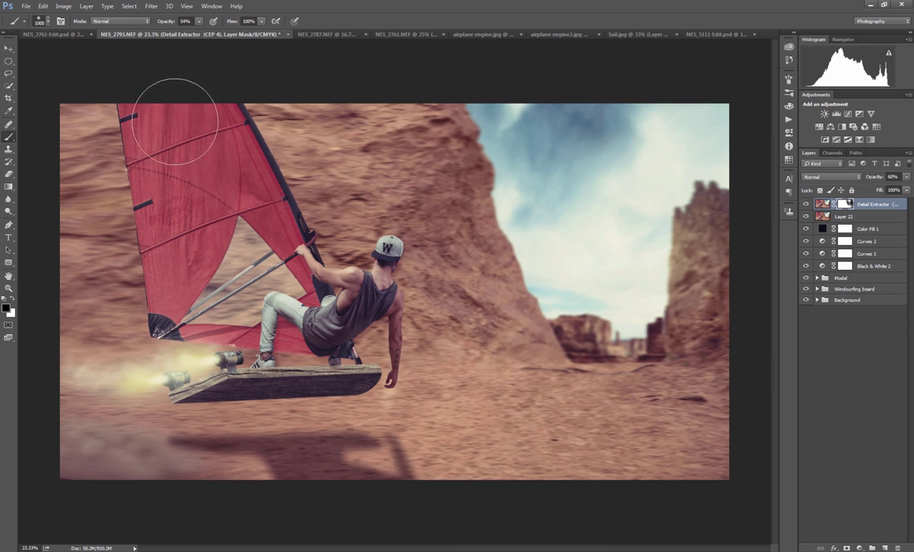
# Adjust the brush size back to 1000 px and mask more of the detail effect out of the sky
pyautogui.press('[')
pyautogui.press('[')
pyautogui.press('[')
pyautogui.press('[')
pyautogui.press('[')
pyautogui.press('[')
pyautogui.press('[')
pyautogui.press('[')
pyautogui.press('[')
pyautogui.press('[')
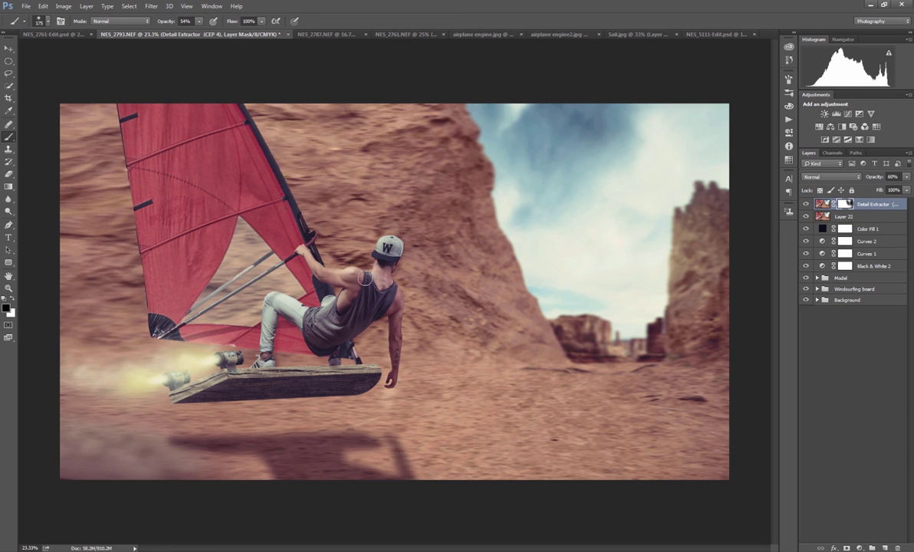
pyautogui.press('[')
pyautogui.press('[')
pyautogui.press('[')
pyautogui.press(']')
pyautogui.press(']')
pyautogui.press(']')
pyautogui.press(']')
pyautogui.press(']')
pyautogui.press(']')
pyautogui.press(']')
pyautogui.press(']')
pyautogui.press(']')
pyautogui.press(']')
pyautogui.press(']')
pyautogui.press(']')
pyautogui.press(']')
pyautogui.press(']')
pyautogui.press(']')
pyautogui.press(']')
pyautogui.press(']')
pyautogui.moveTo(604, 112)
pyautogui.mouseDown()
pyautogui.moveTo(588, 166)
pyautogui.moveTo(566, 156)
pyautogui.moveTo(542, 121)
pyautogui.moveTo(634, 214)
pyautogui.mouseUp()
# Compare the image with and without the Detail Extractor layer and lower its opacity to 49%
pyautogui.click(806, 204)
pyautogui.click(805, 204)
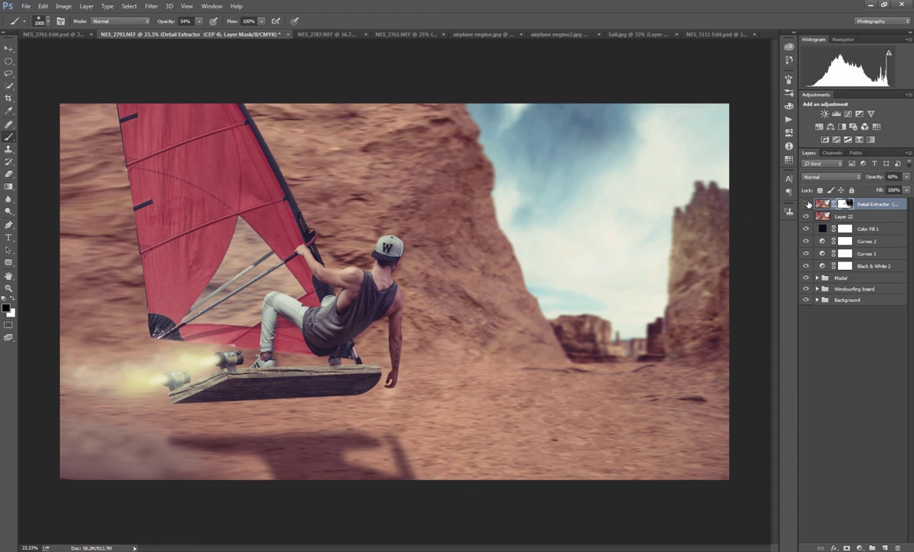
pyautogui.click(806, 204)
pyautogui.click(806, 204)
pyautogui.moveTo(876, 179); pyautogui.dragTo(873, 180)
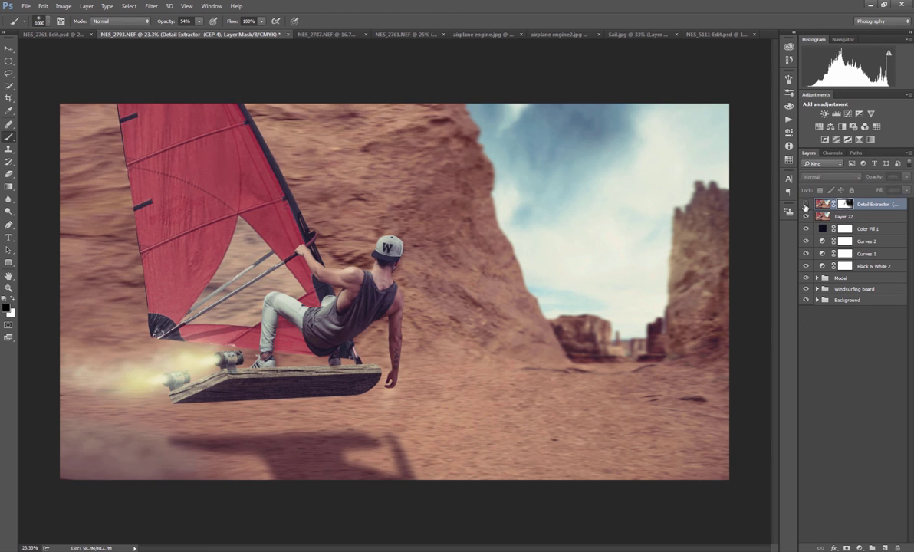
pyautogui.moveTo(513, 282)
pyautogui.mouseDown()
pyautogui.moveTo(477, 284)
pyautogui.moveTo(506, 289)
pyautogui.mouseUp()
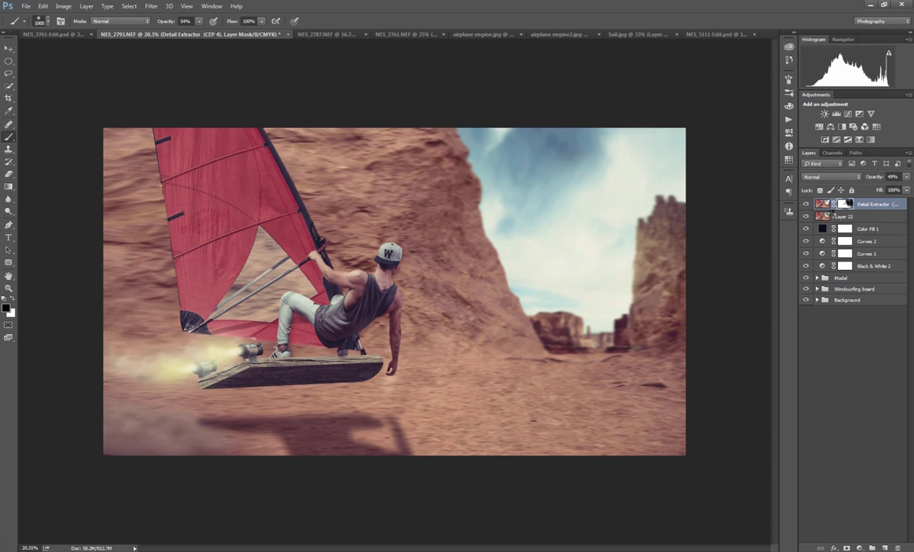
# Stamp all visible layers into a new top layer and apply Camera Raw Filter settings of Contrast +18 and Clarity +8
pyautogui.hotkey('ctrl', 'shift', 'alt', 'e')
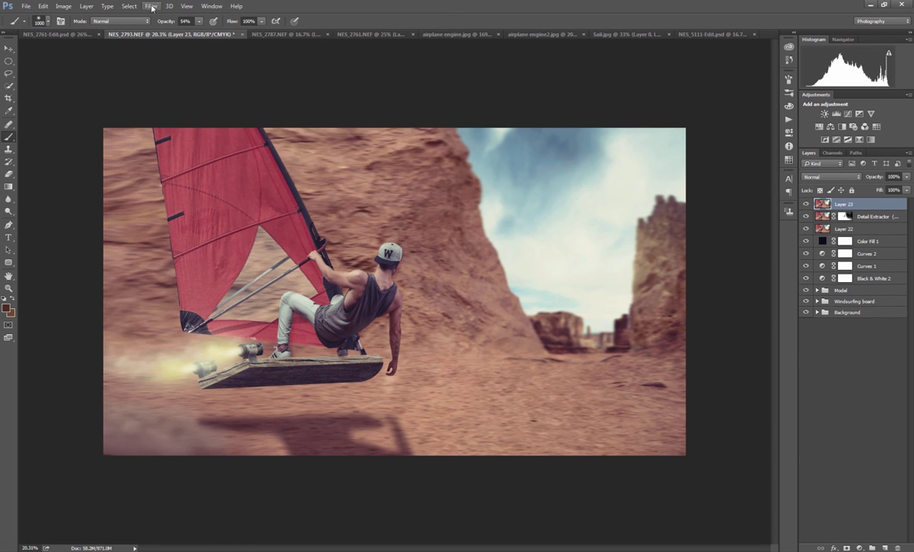
pyautogui.click(152, 7)
pyautogui.click(168, 59)
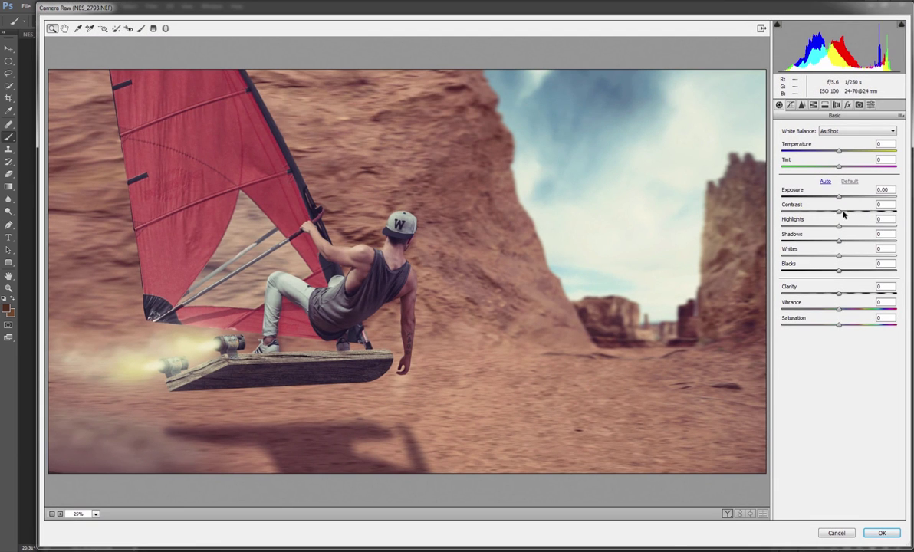
pyautogui.moveTo(841, 214); pyautogui.dragTo(849, 216)
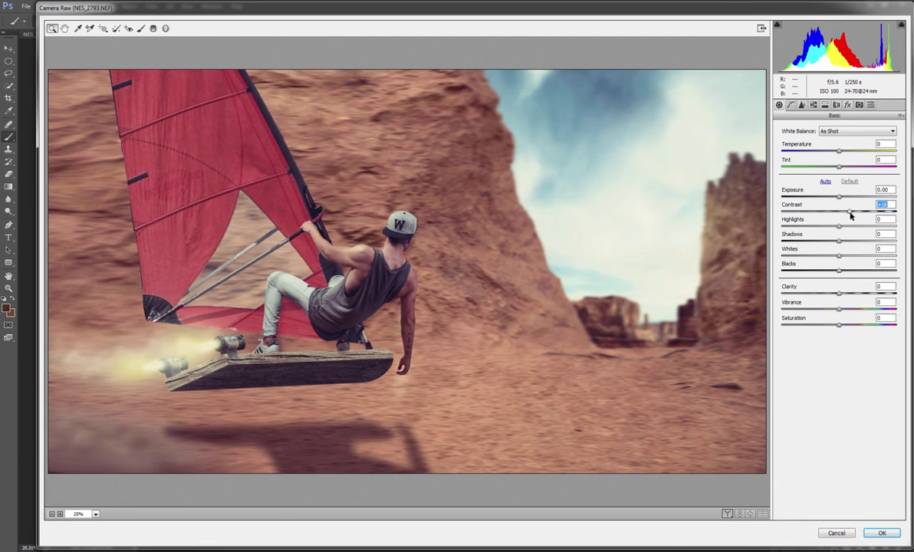
pyautogui.moveTo(839, 294); pyautogui.dragTo(844, 296)
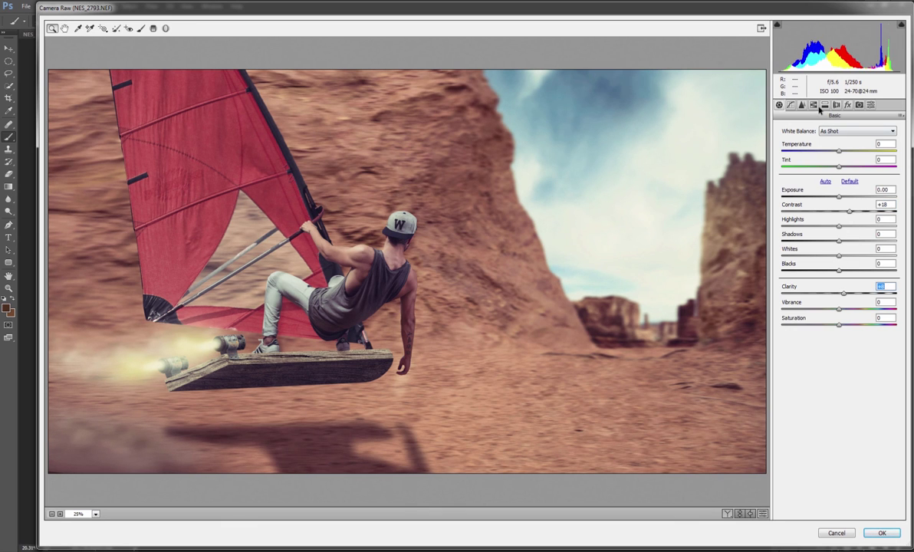
# Set split toning to Hue 56 and Saturation 8 for the highlights, and Hue 20 and Saturation 11 for the shadows
pyautogui.click(822, 106)
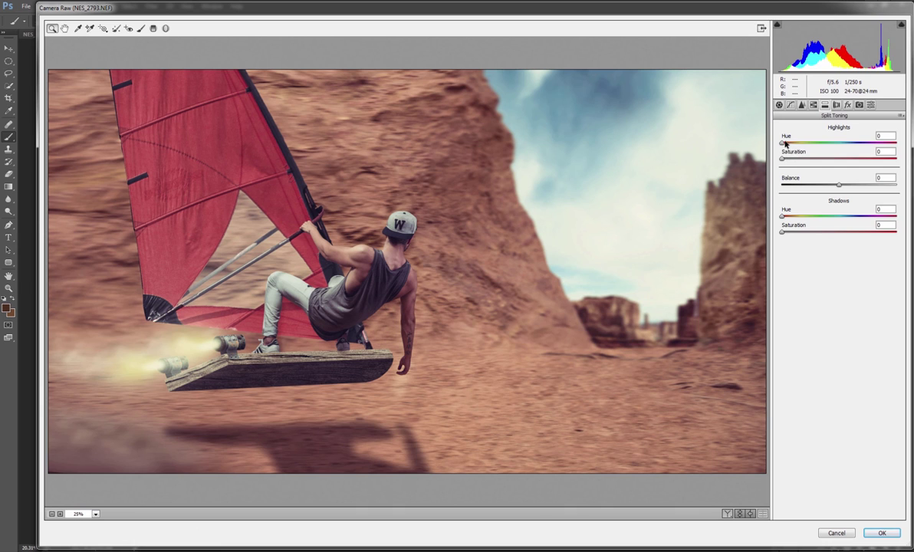
pyautogui.moveTo(785, 144); pyautogui.dragTo(792, 163)
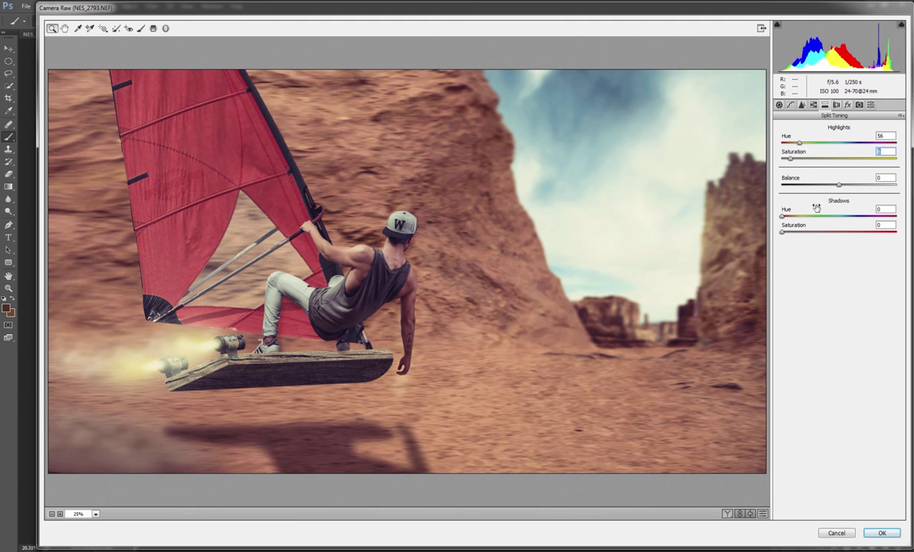
pyautogui.moveTo(782, 231)
pyautogui.mouseDown()
pyautogui.moveTo(818, 231)
pyautogui.moveTo(805, 216)
pyautogui.moveTo(880, 217)
pyautogui.moveTo(788, 217)
pyautogui.moveTo(795, 233)
pyautogui.mouseUp()
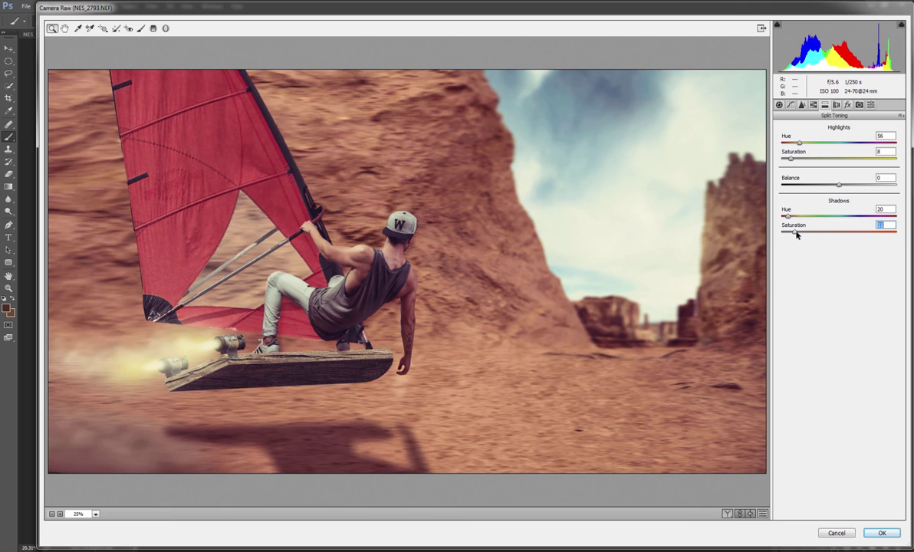
# Adjust the sharpening in the Camera Raw detail settings and look over the HSL saturation controls
pyautogui.click(802, 105)
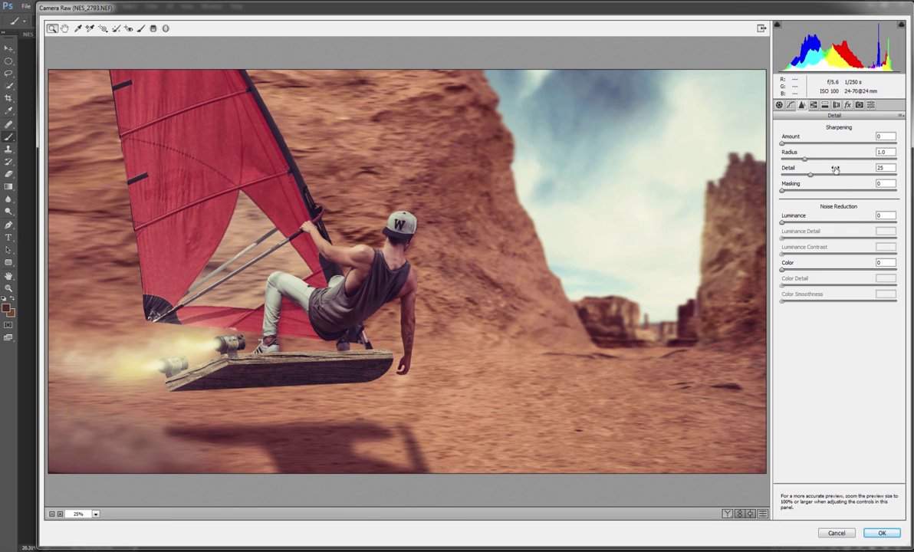
pyautogui.moveTo(782, 143)
pyautogui.mouseDown()
pyautogui.moveTo(833, 144)
pyautogui.moveTo(787, 158)
pyautogui.mouseUp()
pyautogui.moveTo(837, 144)
pyautogui.mouseDown()
pyautogui.moveTo(853, 146)
pyautogui.moveTo(828, 145)
pyautogui.moveTo(859, 145)
pyautogui.moveTo(845, 144)
pyautogui.mouseUp()
pyautogui.click(813, 105)
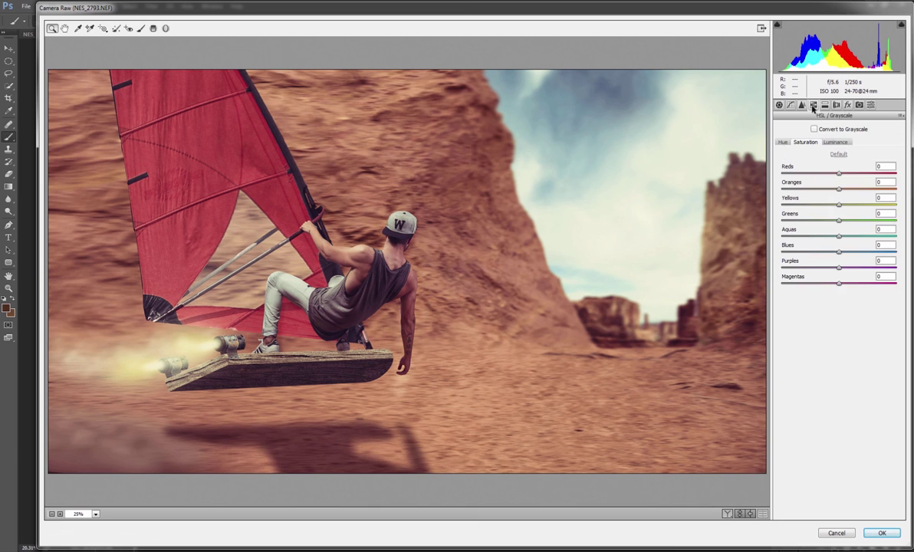
# Set Highlights +28, Shadows -5, Vibrance +10 and Saturation -11, apply the Camera Raw filter and compare the image with and without it
pyautogui.click(779, 105)
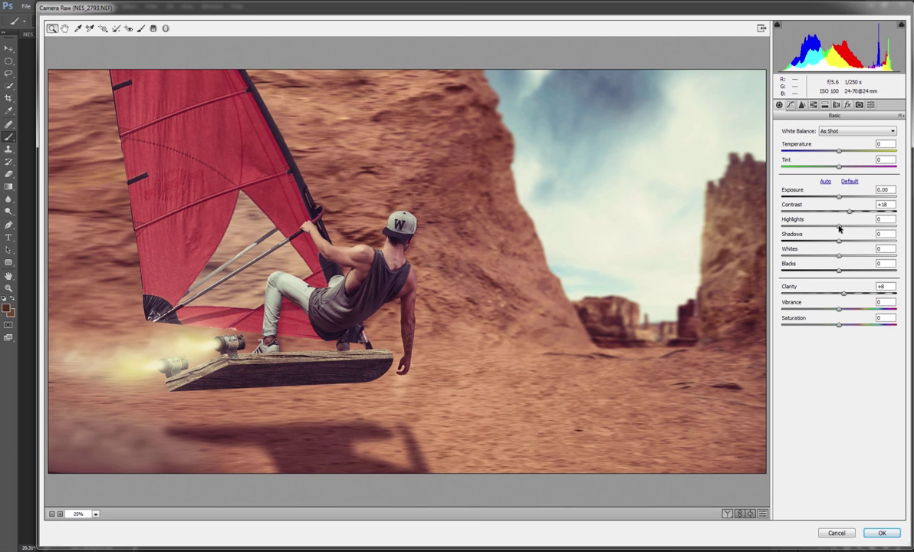
pyautogui.moveTo(839, 228)
pyautogui.mouseDown()
pyautogui.moveTo(856, 229)
pyautogui.moveTo(839, 242)
pyautogui.moveTo(889, 238)
pyautogui.moveTo(835, 242)
pyautogui.mouseUp()
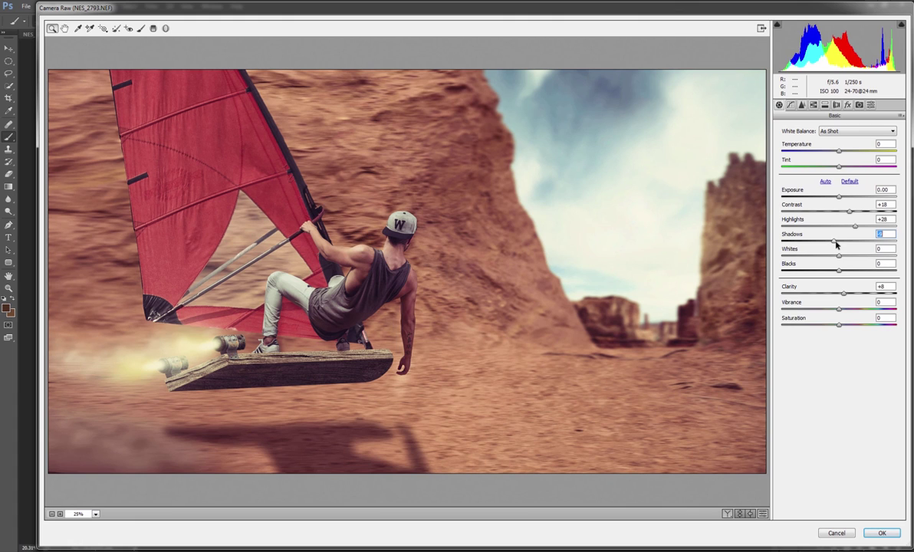
pyautogui.moveTo(840, 310)
pyautogui.mouseDown()
pyautogui.moveTo(850, 310)
pyautogui.moveTo(826, 327)
pyautogui.moveTo(845, 312)
pyautogui.mouseUp()
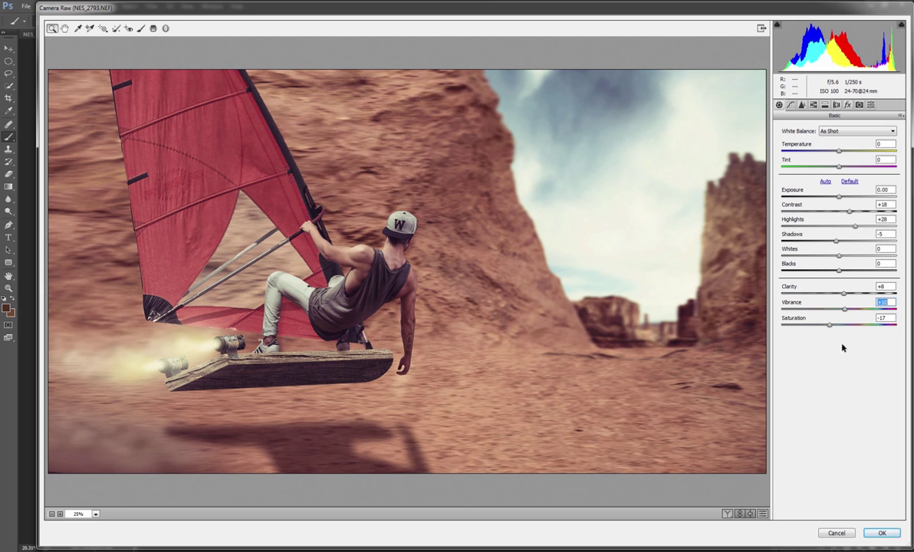
pyautogui.moveTo(829, 324); pyautogui.dragTo(834, 327)
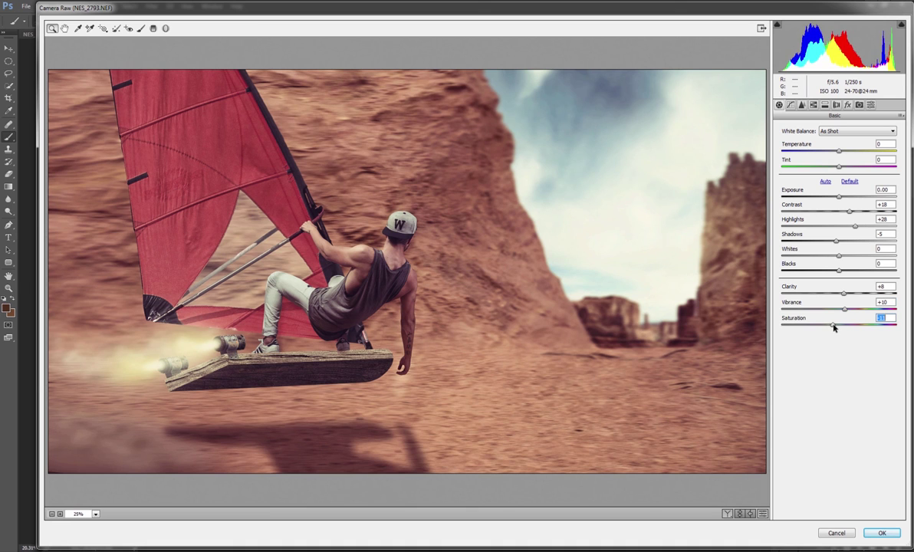
pyautogui.click(881, 532)
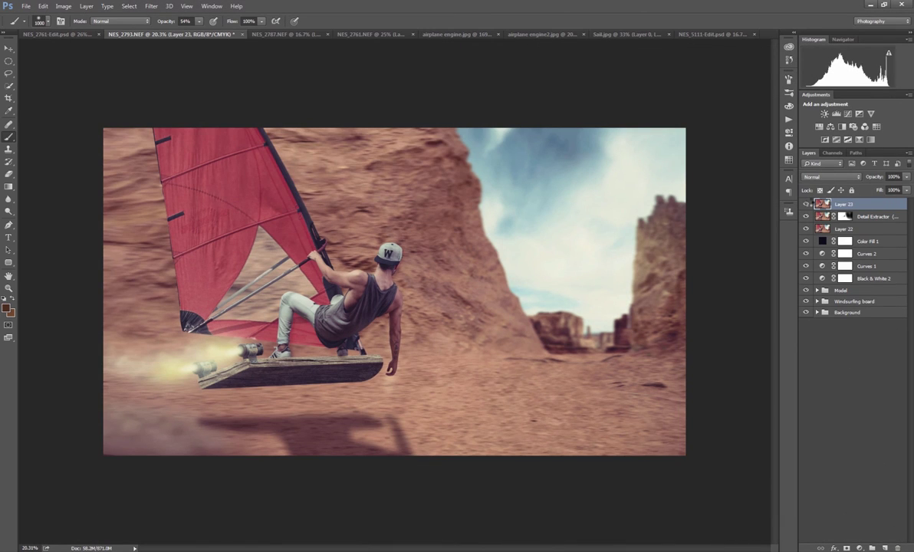
pyautogui.click(807, 206)
pyautogui.click(807, 206)
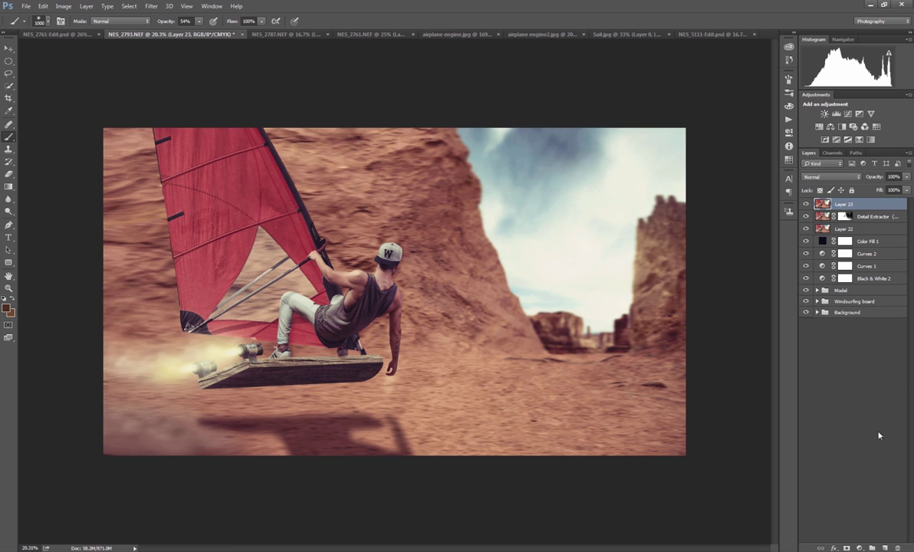
# Add a Color Balance adjustment layer on top and set its midtones Cyan-Red value to -12
pyautogui.click(860, 547)
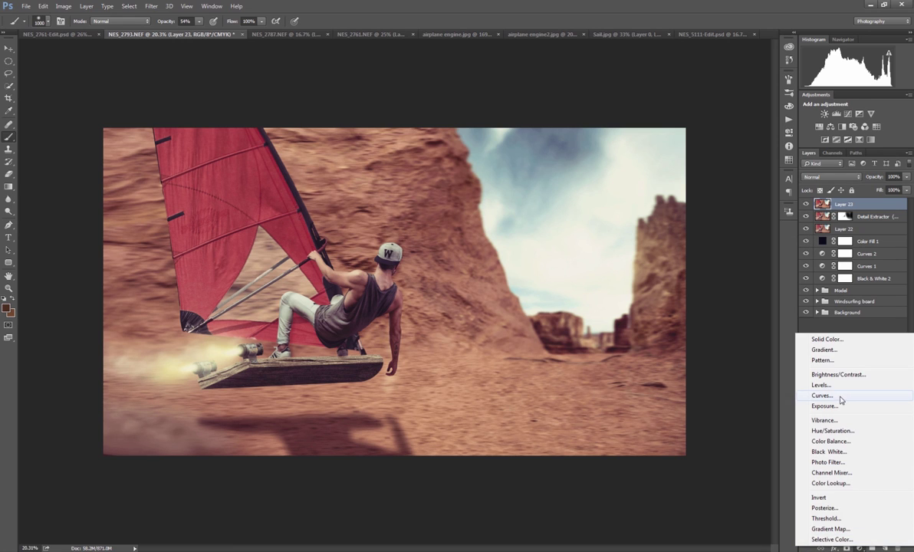
pyautogui.click(839, 441)
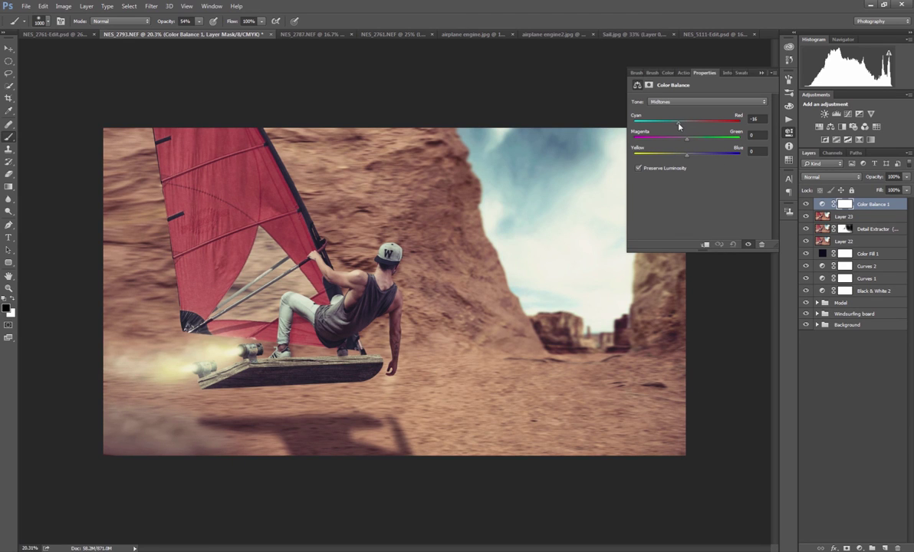
pyautogui.moveTo(678, 126); pyautogui.dragTo(682, 125)
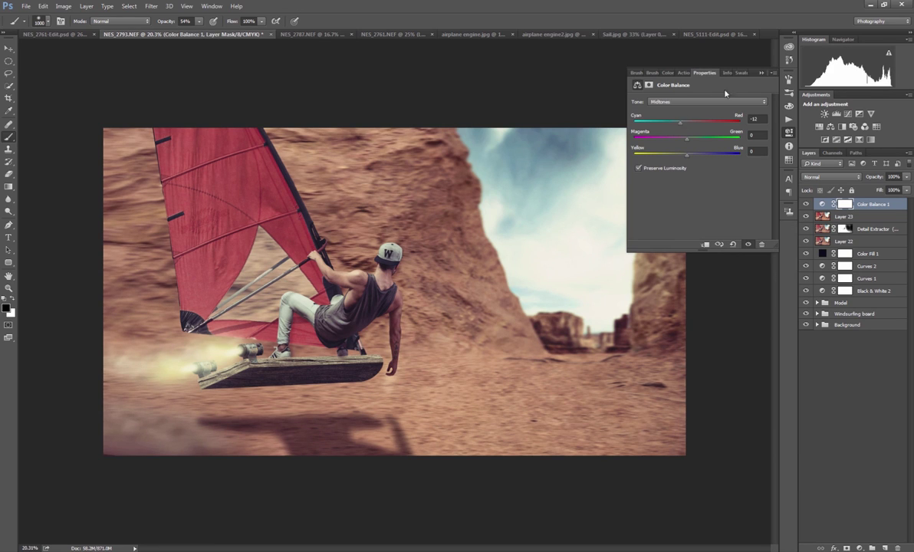
pyautogui.click(760, 73)
# Group the layers from Color Balance 1 down to Black & White 2 and name the group CC
pyautogui.keyDown('shift'); pyautogui.click(822, 294); pyautogui.keyUp('shift')
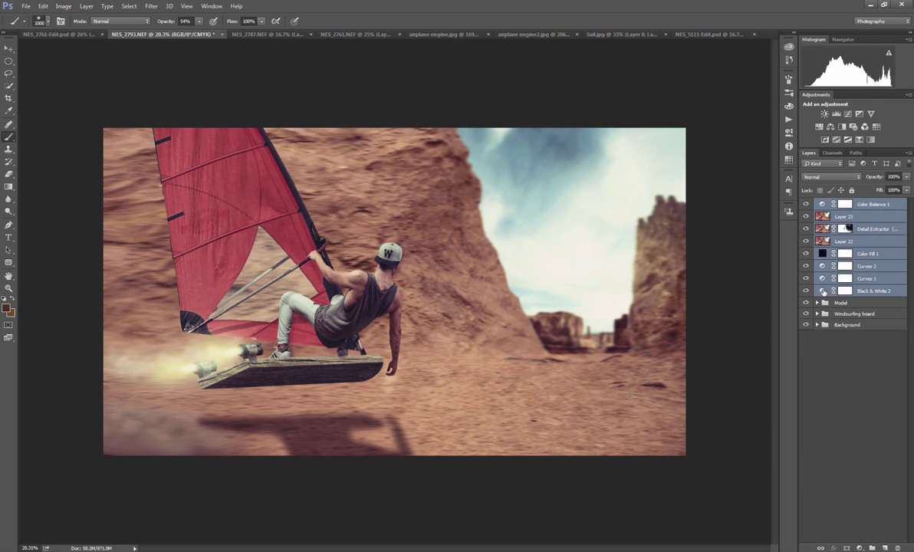
pyautogui.hotkey('ctrl', 'g')
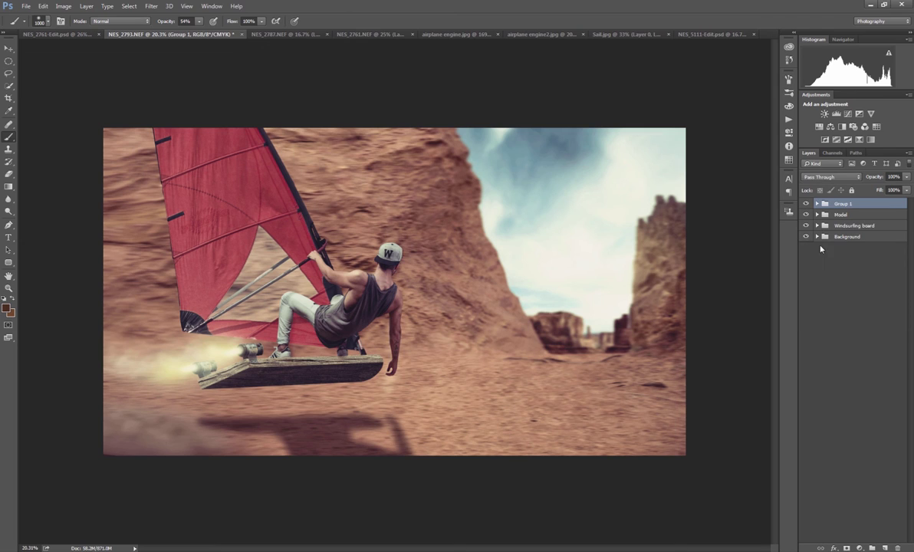
pyautogui.doubleClick(841, 204)
pyautogui.write('CC')
pyautogui.press('Return')
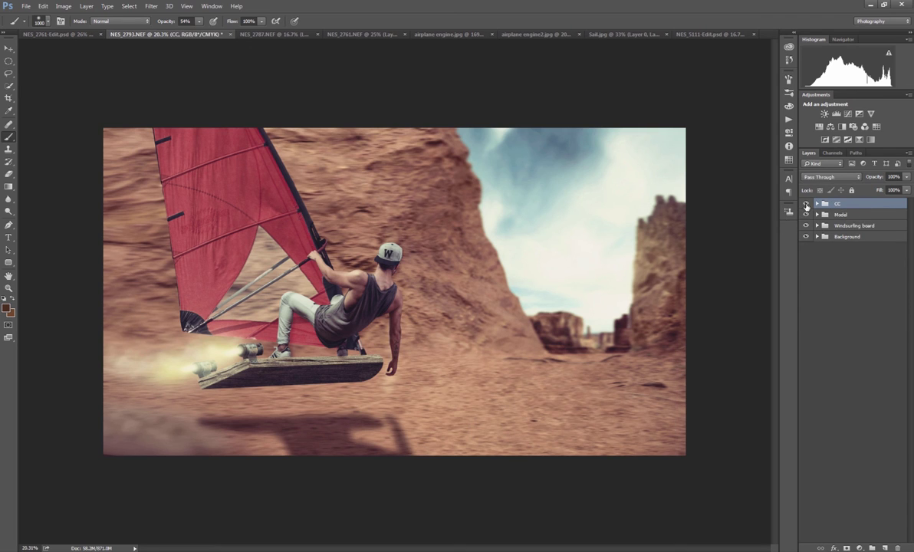
# Compare the image with and without the CC group, and expand the group to show its layers
pyautogui.click(804, 204)
pyautogui.click(805, 203)
pyautogui.click(805, 204)
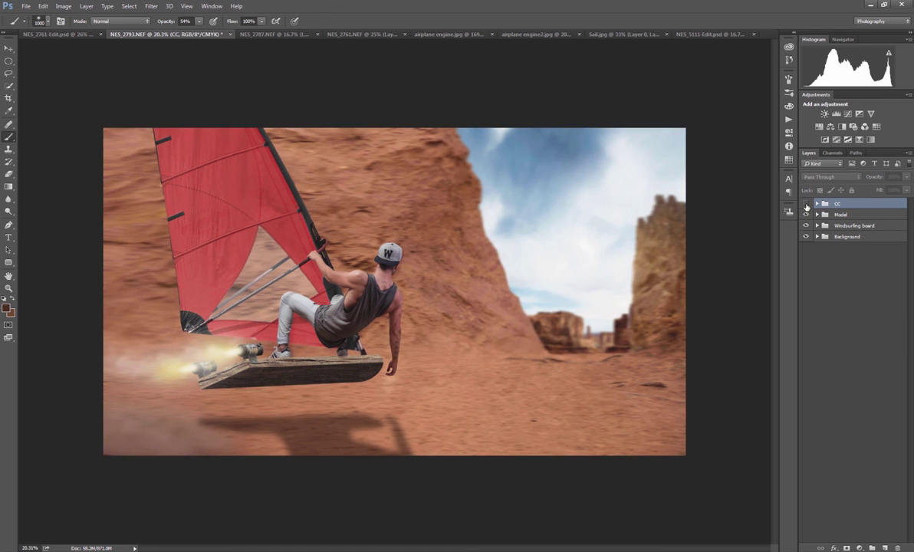
pyautogui.click(805, 204)
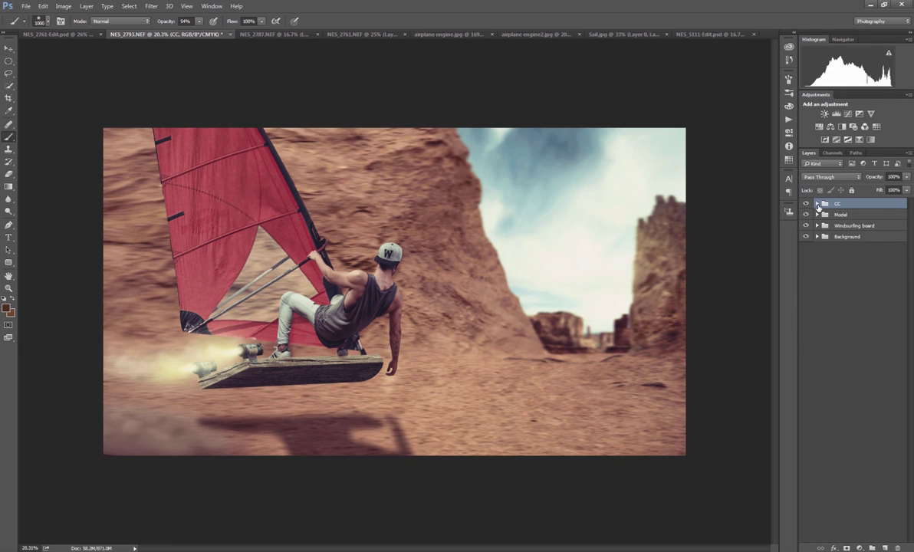
pyautogui.click(817, 204)
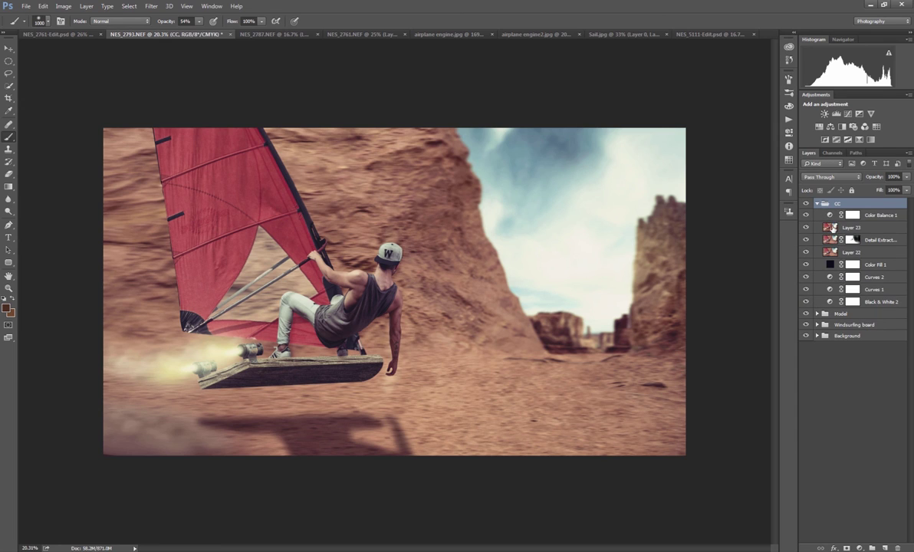
pyautogui.click(824, 217)
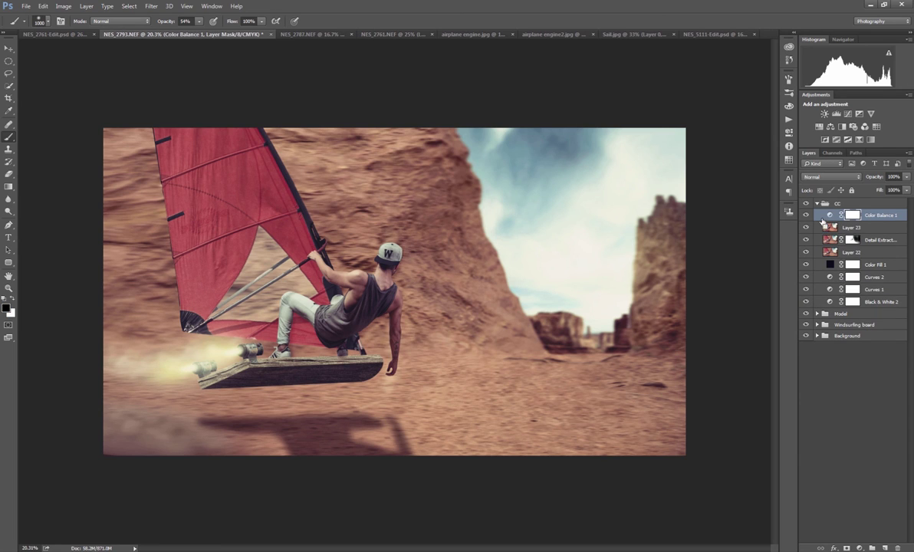
pyautogui.hotkey('ctrl', 'shift', 'alt', 'e')
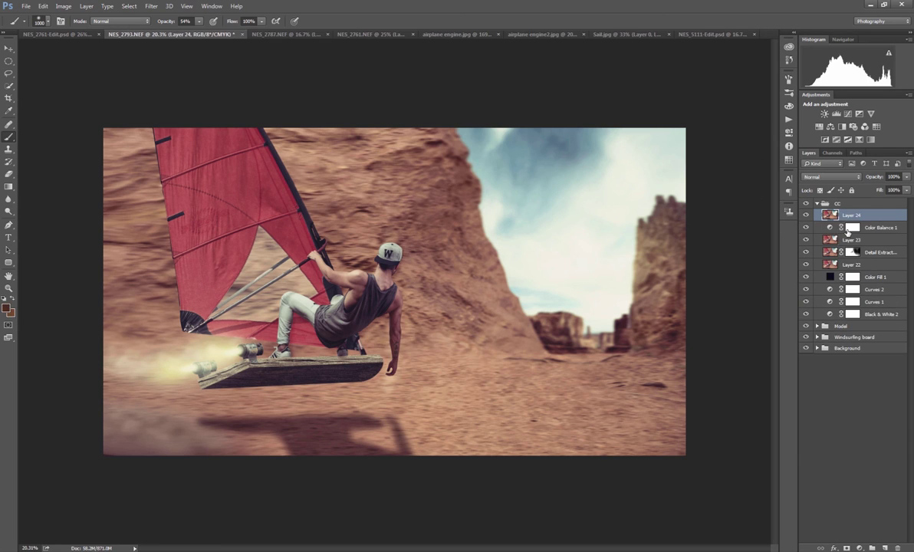
pyautogui.hotkey('ctrl', 'z')
# Apply a Camera Raw Highlight Priority vignette to Layer 23 with Amount -43 and Feather 70
pyautogui.click(836, 229)
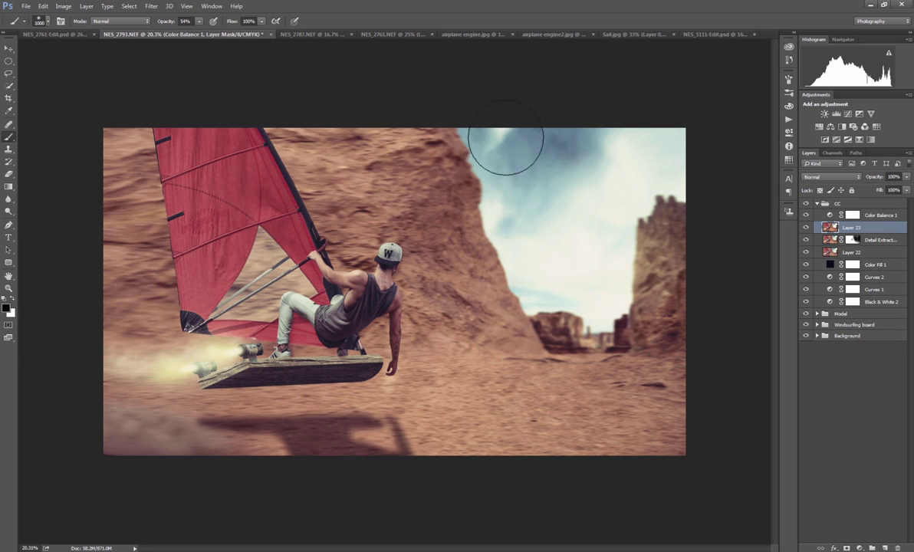
pyautogui.click(151, 6)
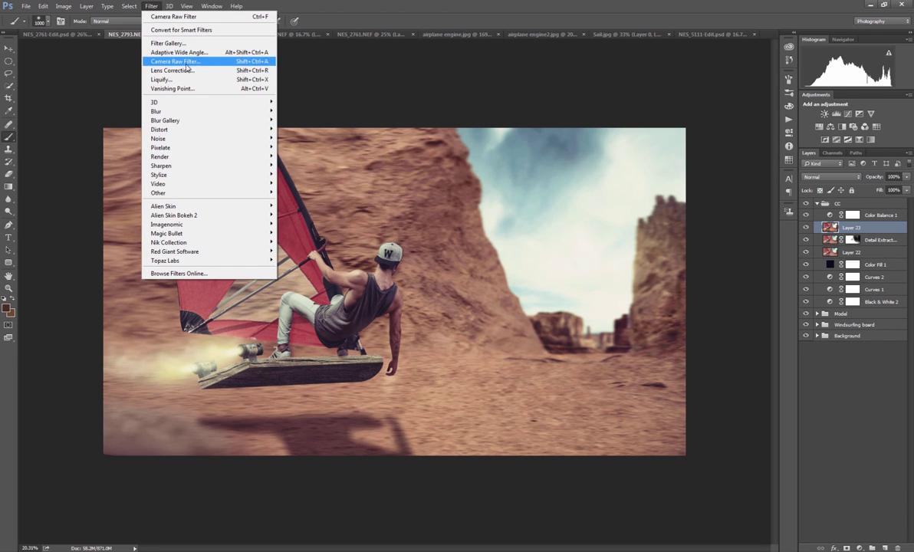
pyautogui.click(187, 64)
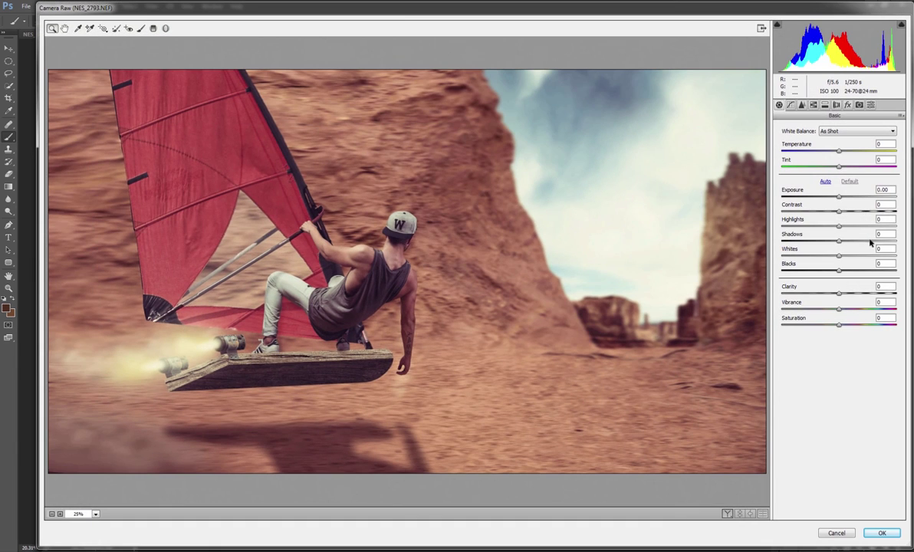
pyautogui.click(847, 105)
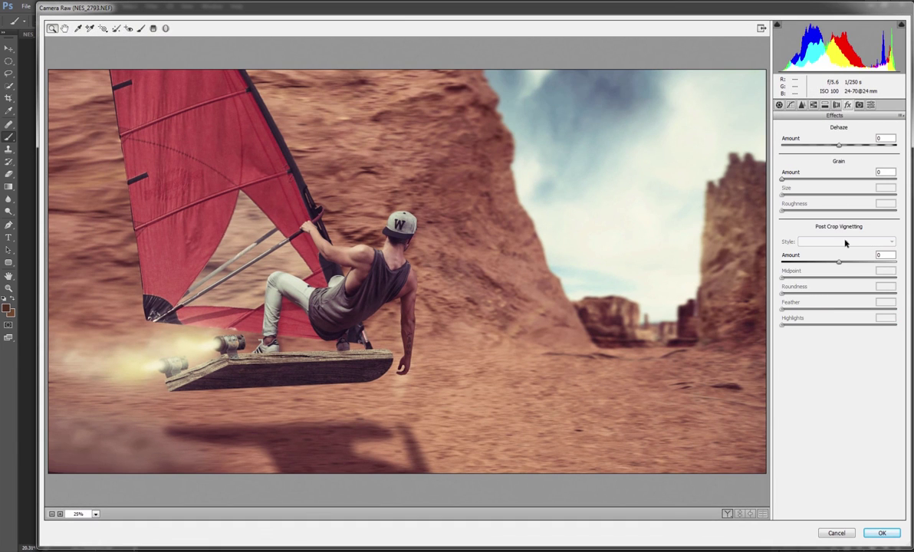
pyautogui.moveTo(838, 263); pyautogui.dragTo(814, 263)
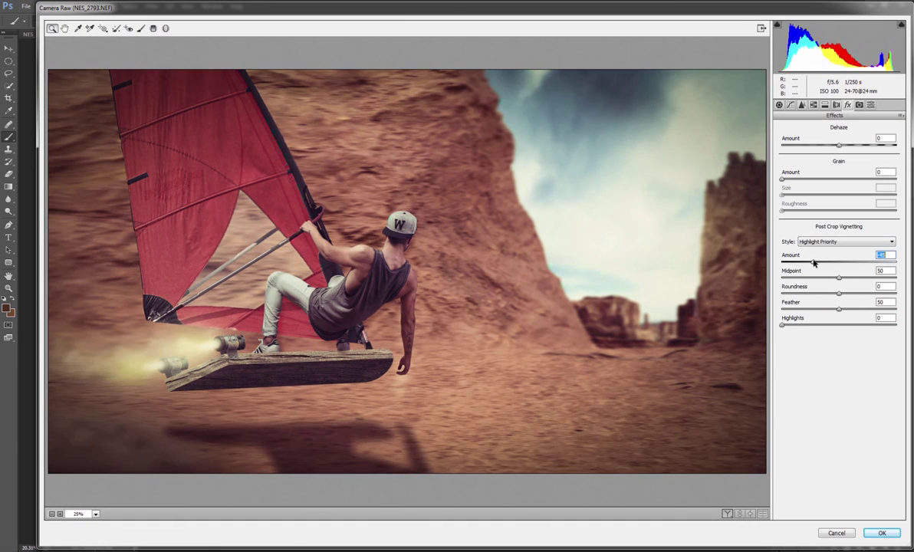
pyautogui.moveTo(837, 307); pyautogui.dragTo(862, 309)
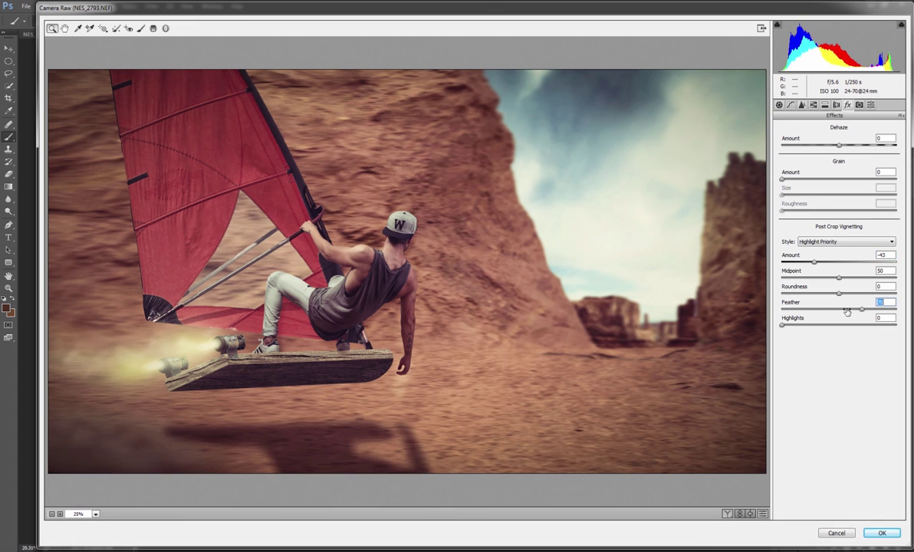
pyautogui.click(882, 532)
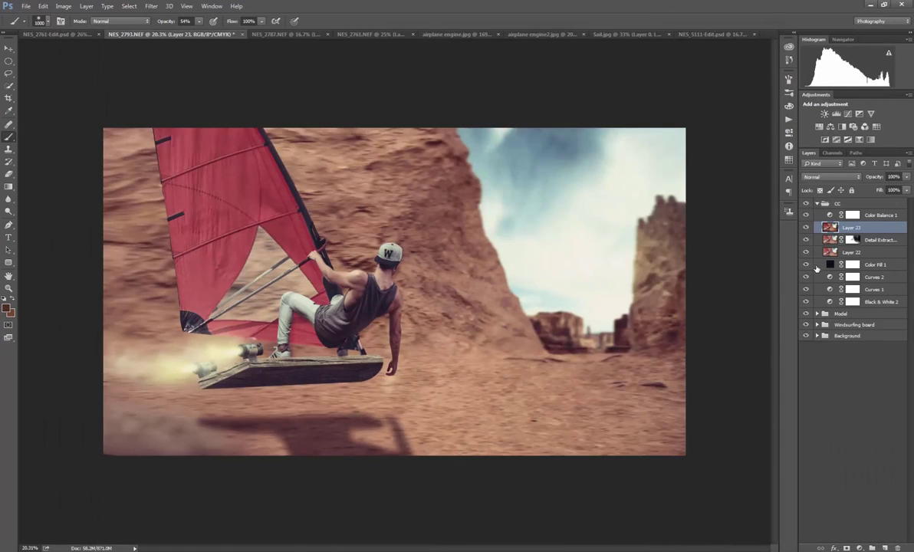
# Compare the image with and without Layer 23's vignette and the whole CC group, and collapse the group
pyautogui.hotkey('ctrl', 'z')
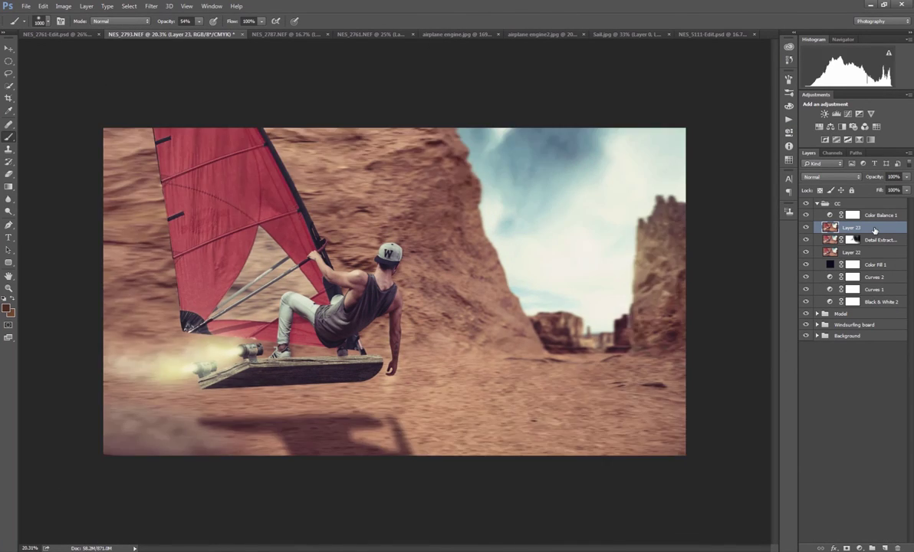
pyautogui.hotkey('ctrl', 'z')
pyautogui.click(806, 203)
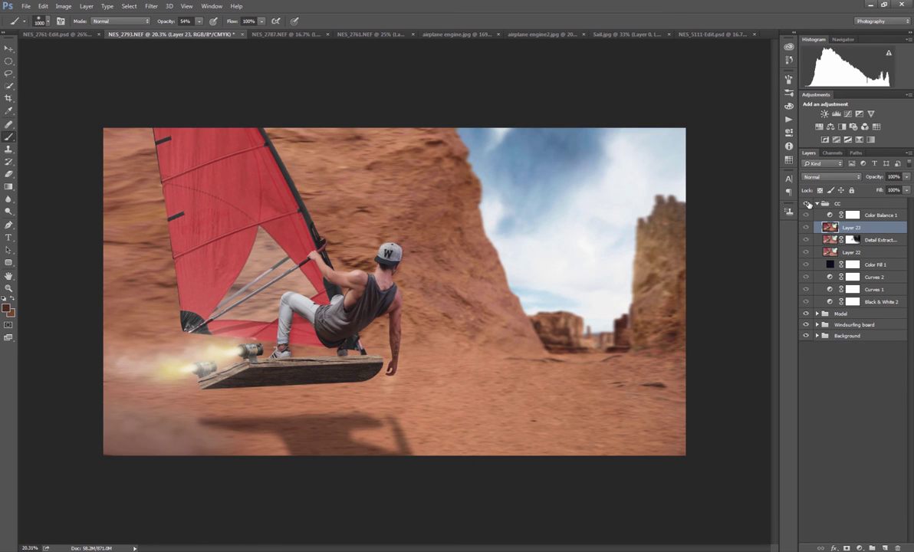
pyautogui.click(806, 203)
pyautogui.hotkey('ctrl', '0')
pyautogui.click(807, 204)
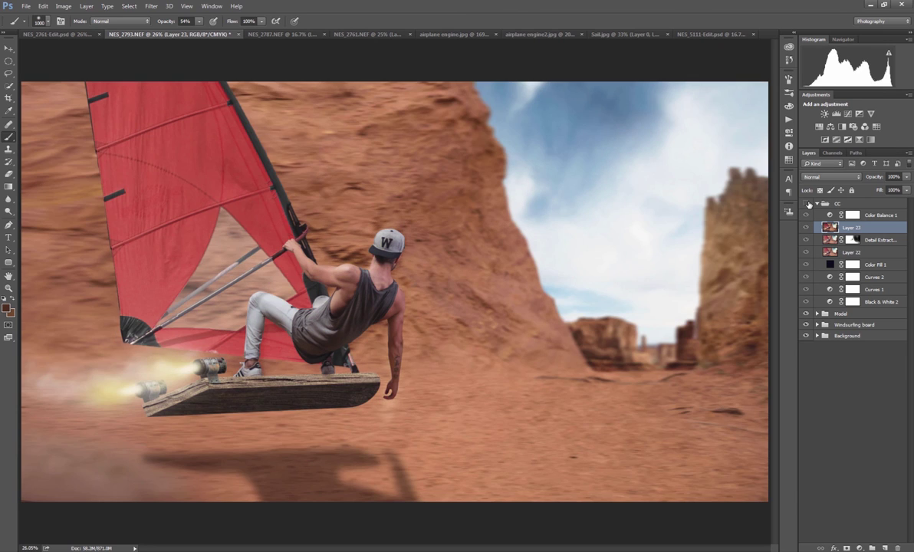
pyautogui.click(807, 203)
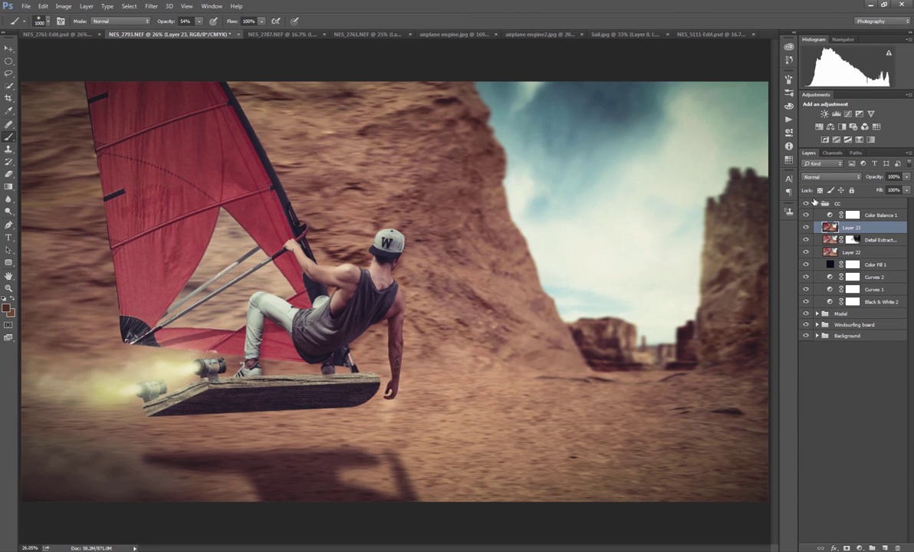
pyautogui.click(817, 204)
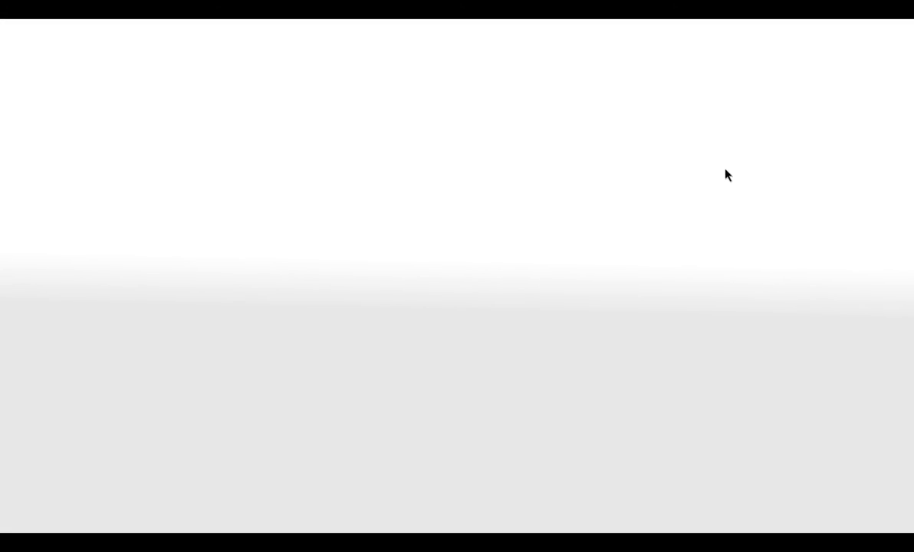
pyautogui.moveTo(277, 75); pyautogui.dragTo(599, 337)
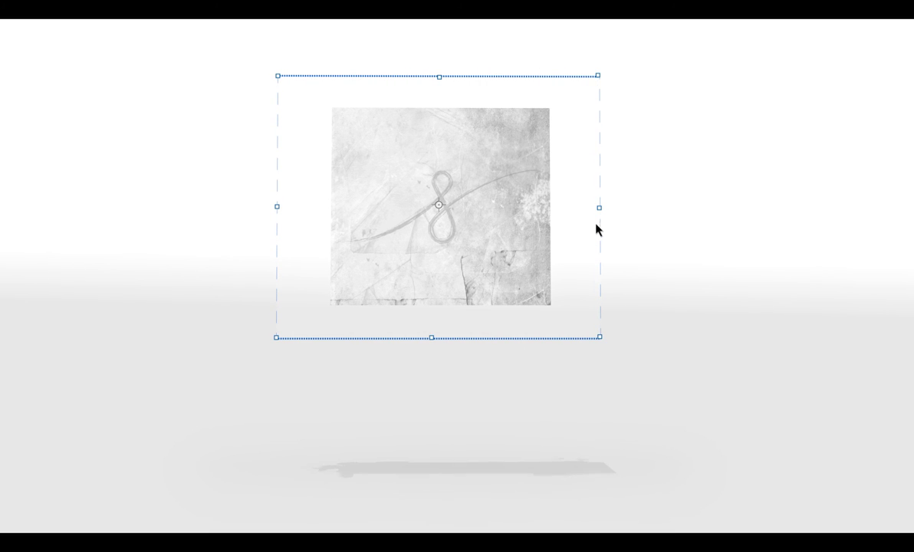
pyautogui.moveTo(599, 207); pyautogui.dragTo(289, 208)
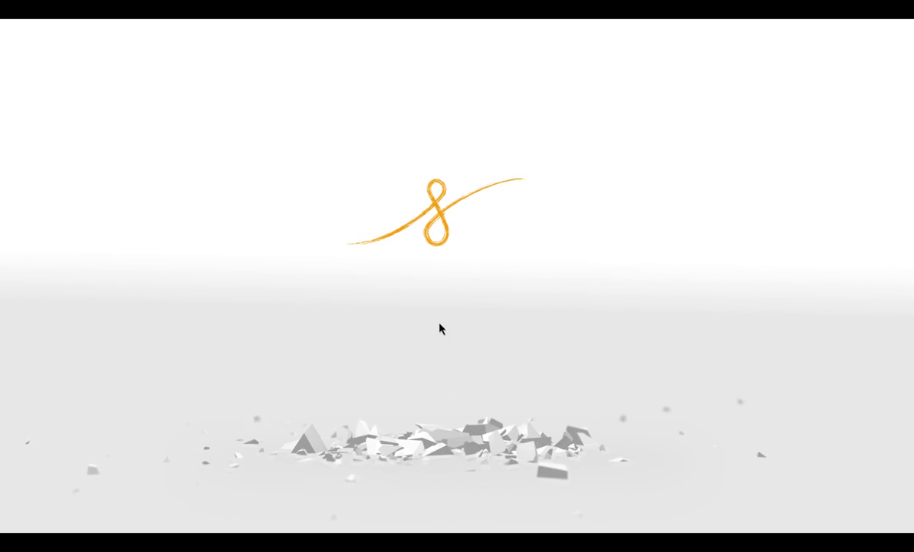
pyautogui.click(527, 379)
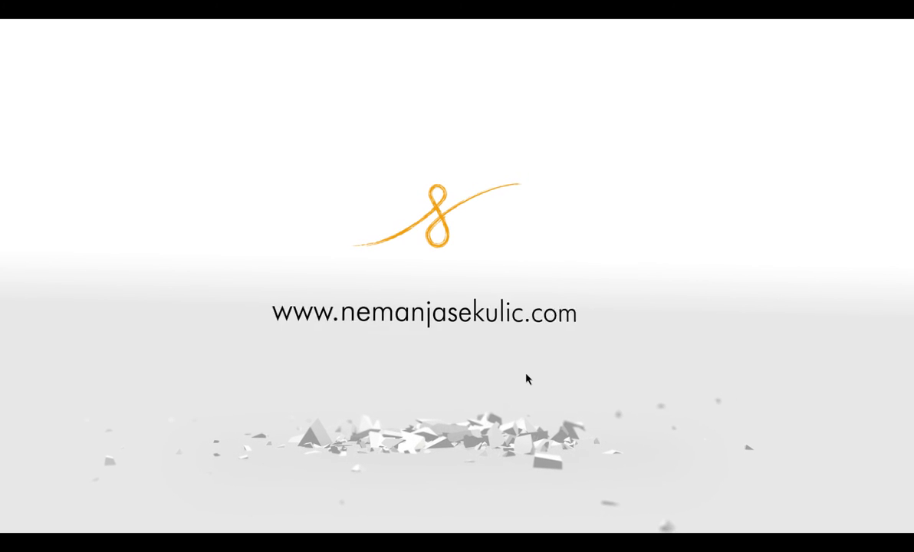